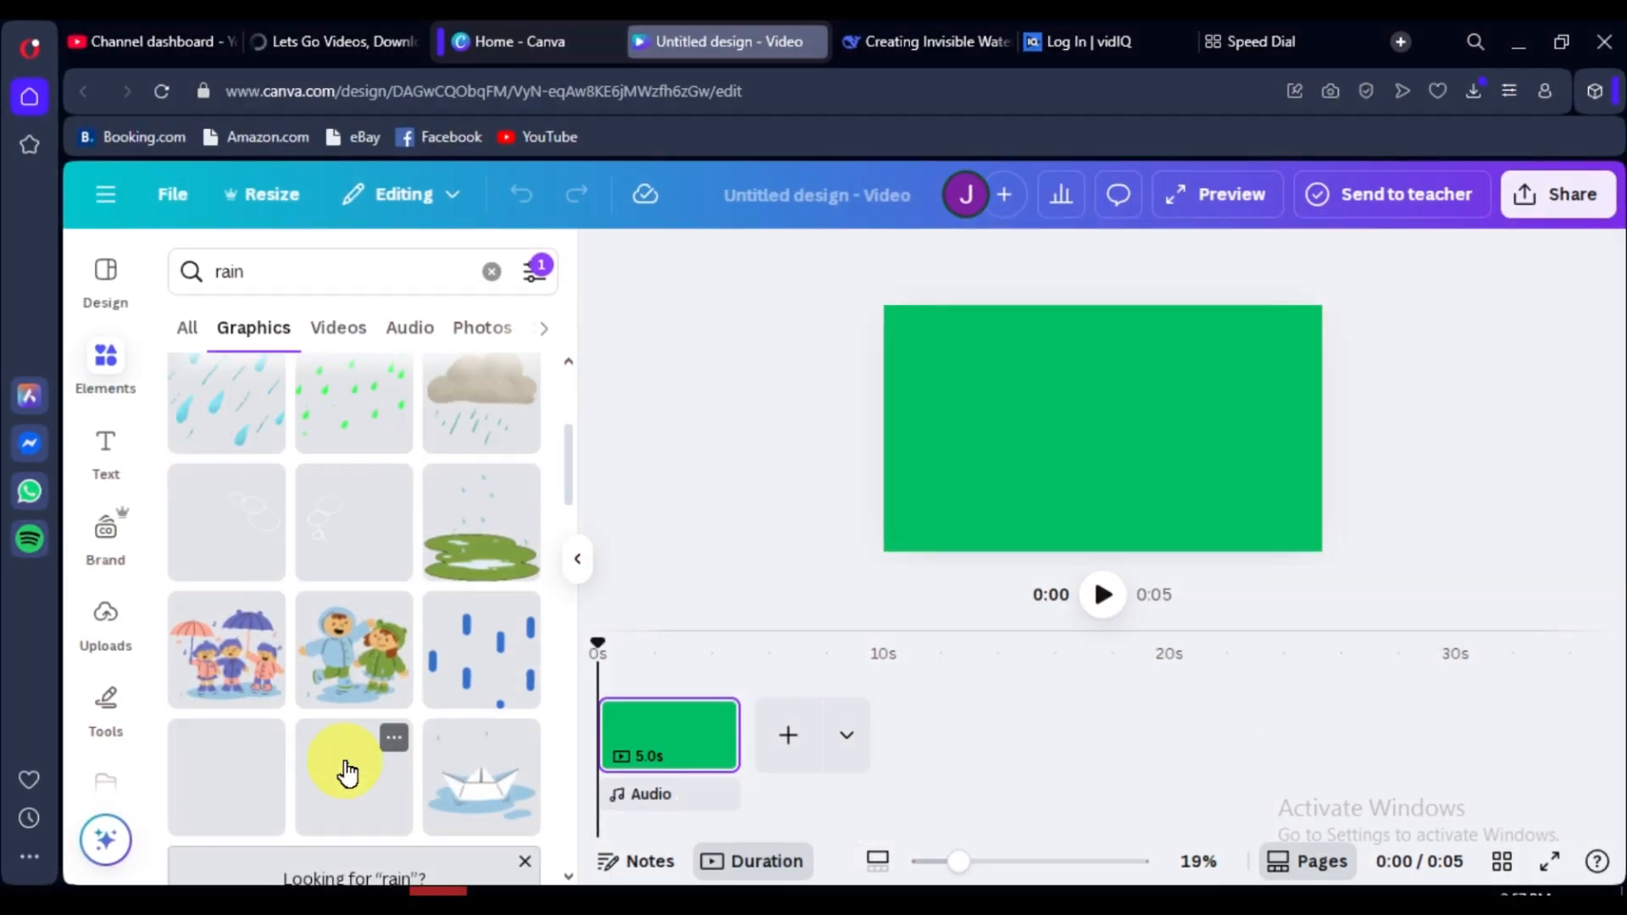
Step: Add the animated black-outline rain cloud graphic to the green page and preview its animation
{"action": "left_click", "coordinate": [347, 773]}
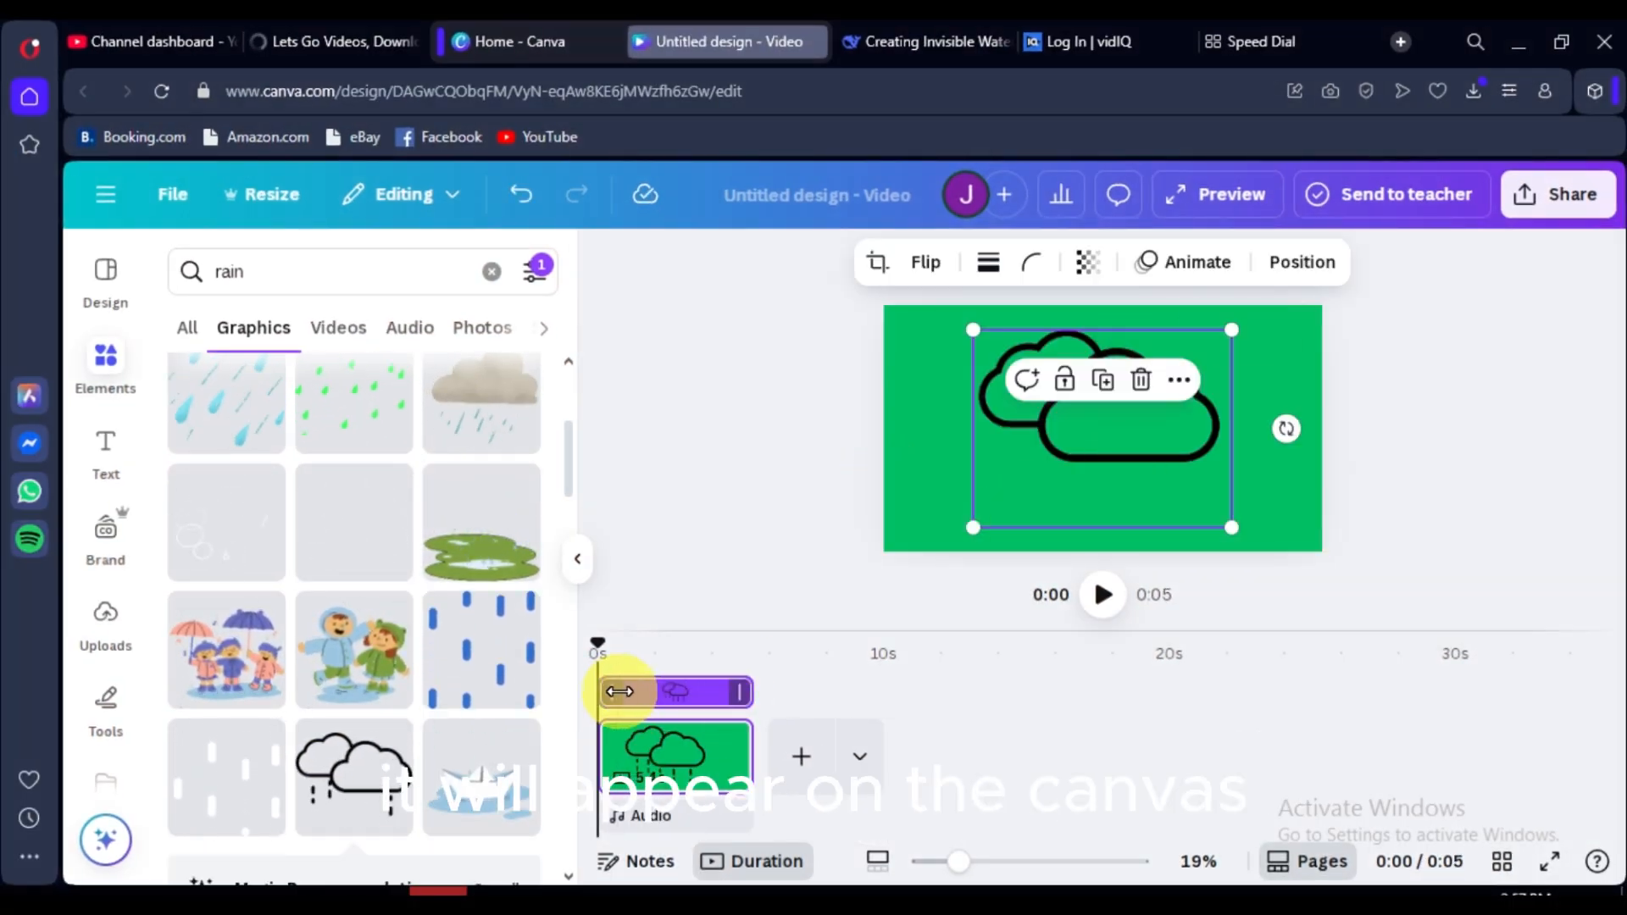
{"action": "left_click", "coordinate": [1103, 596]}
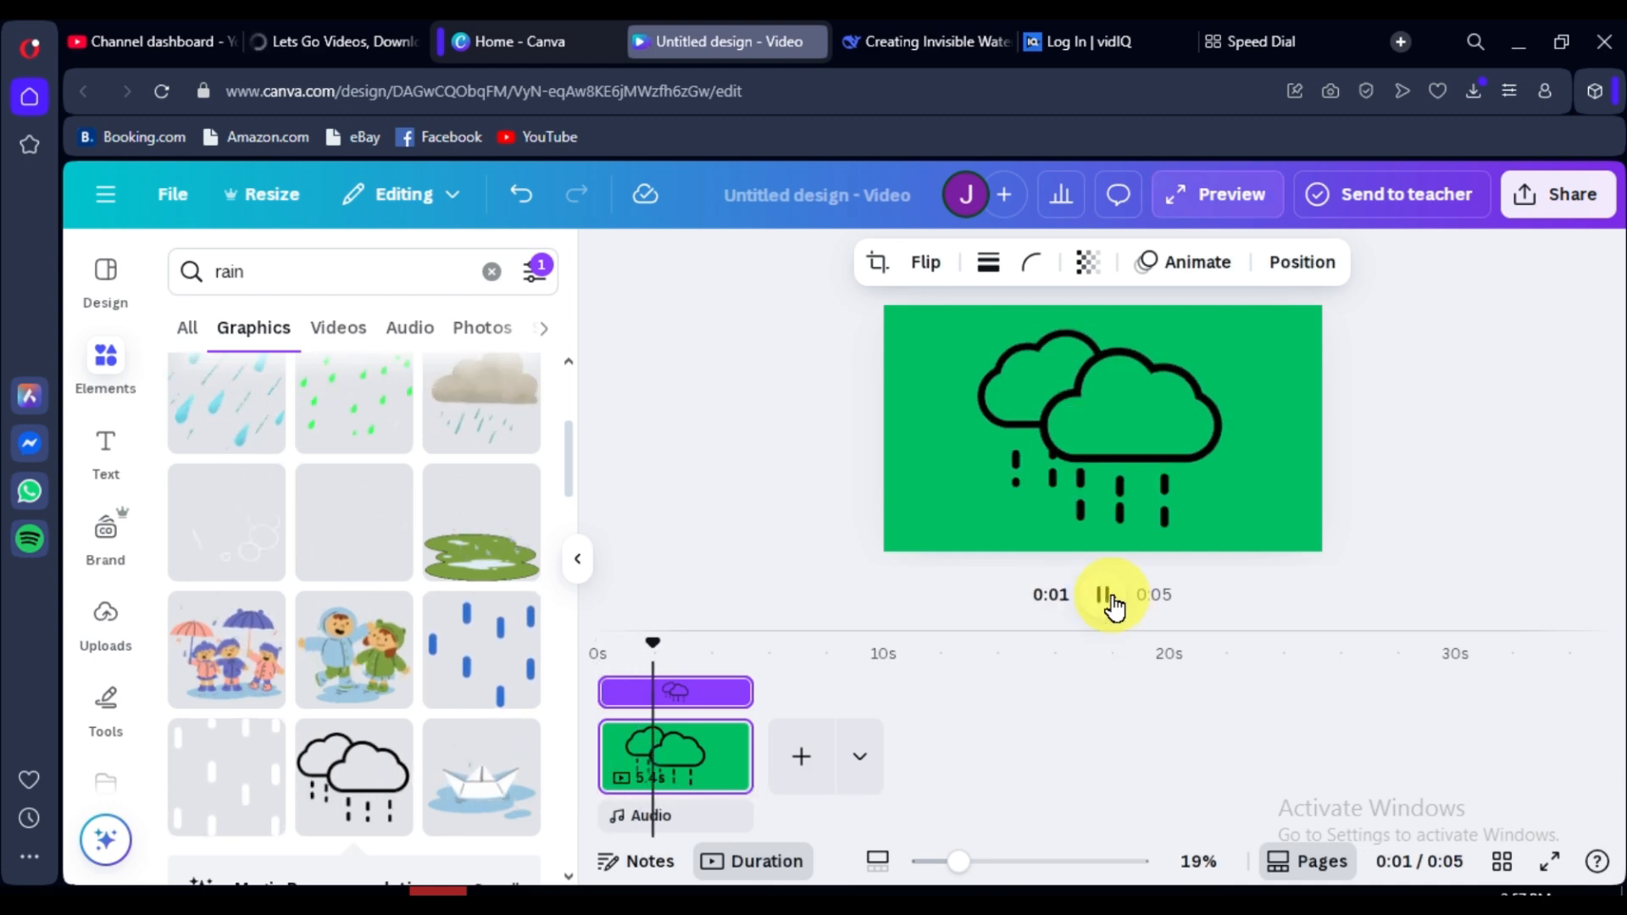
{"action": "left_click", "coordinate": [619, 653]}
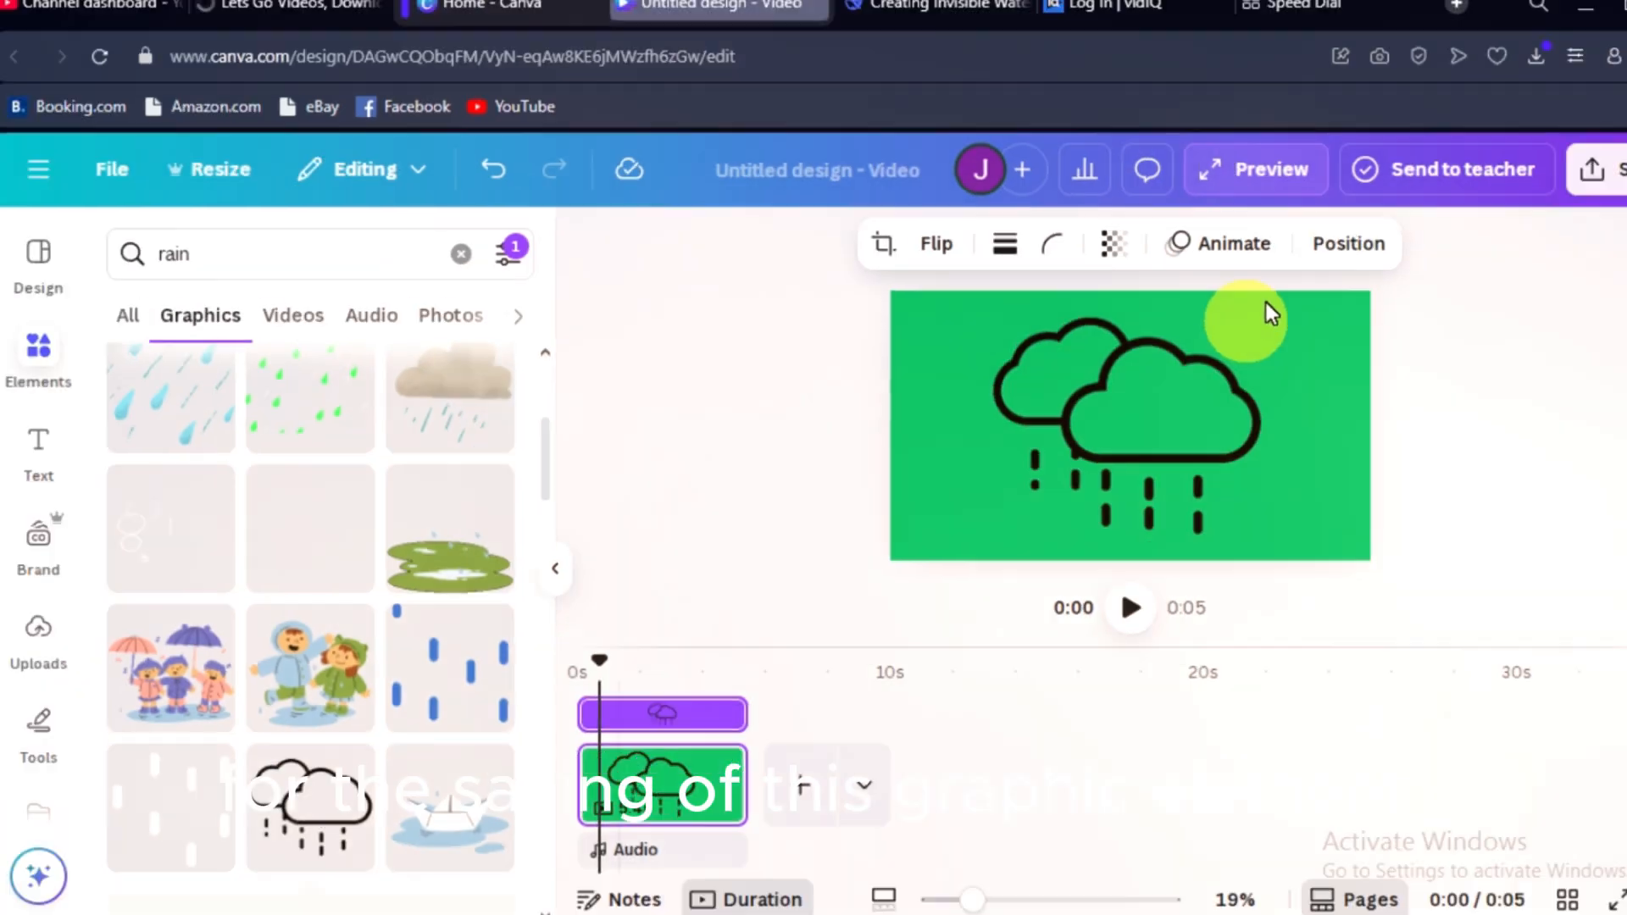
Step: Download the rain cloud design as an MP4 video
{"action": "left_click", "coordinate": [1560, 209]}
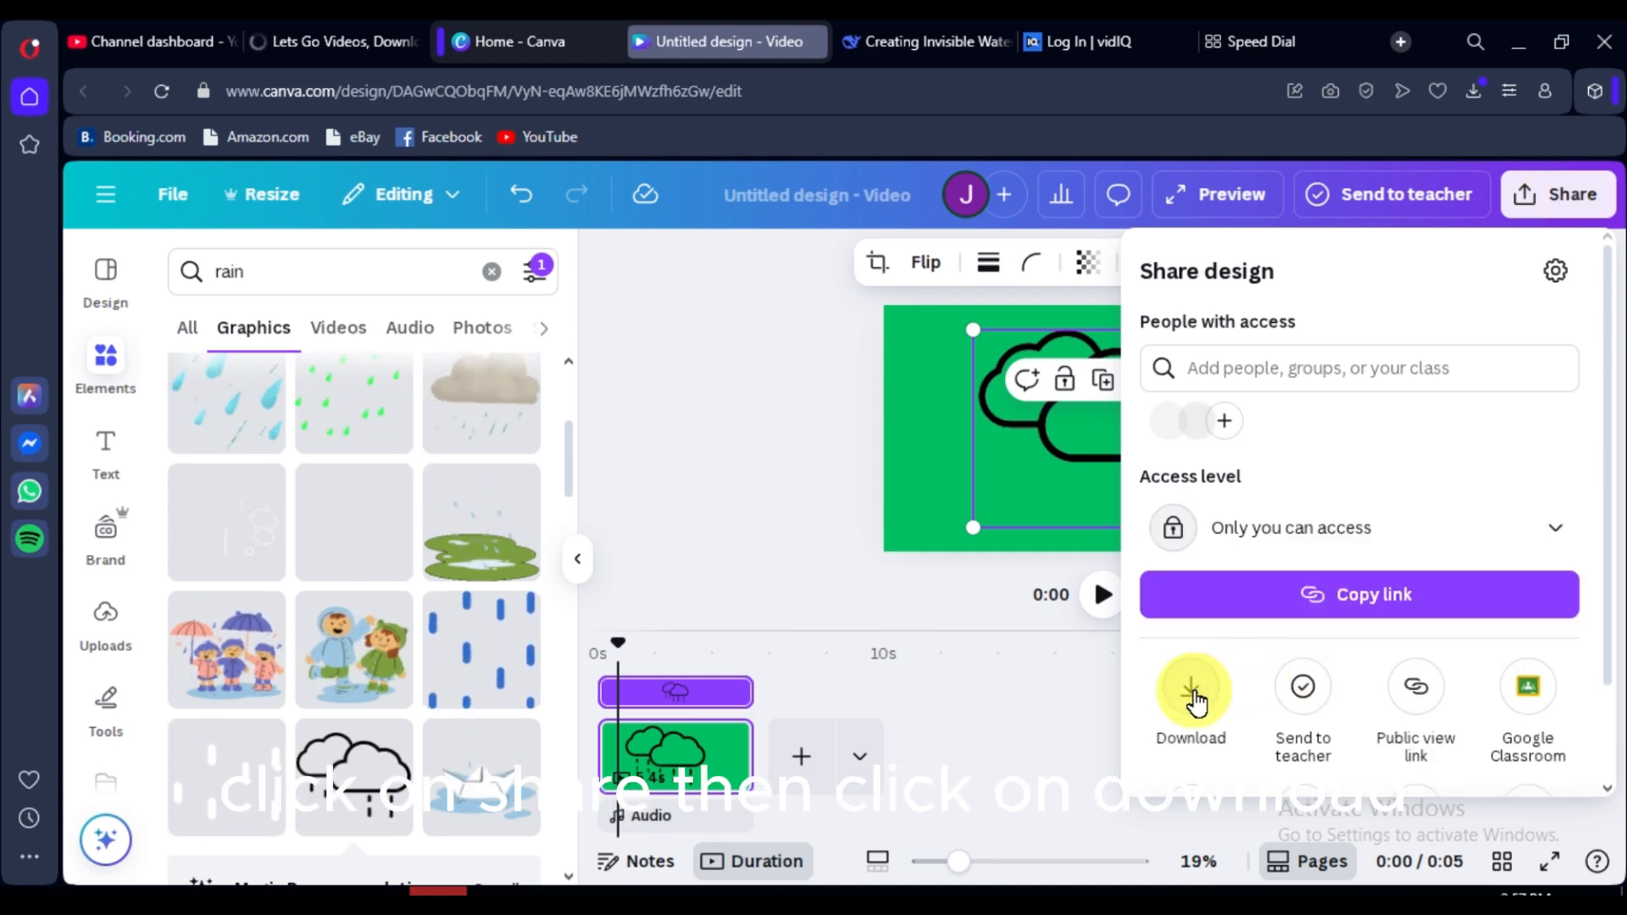
{"action": "left_click", "coordinate": [1191, 693]}
{"action": "left_click", "coordinate": [1360, 634]}
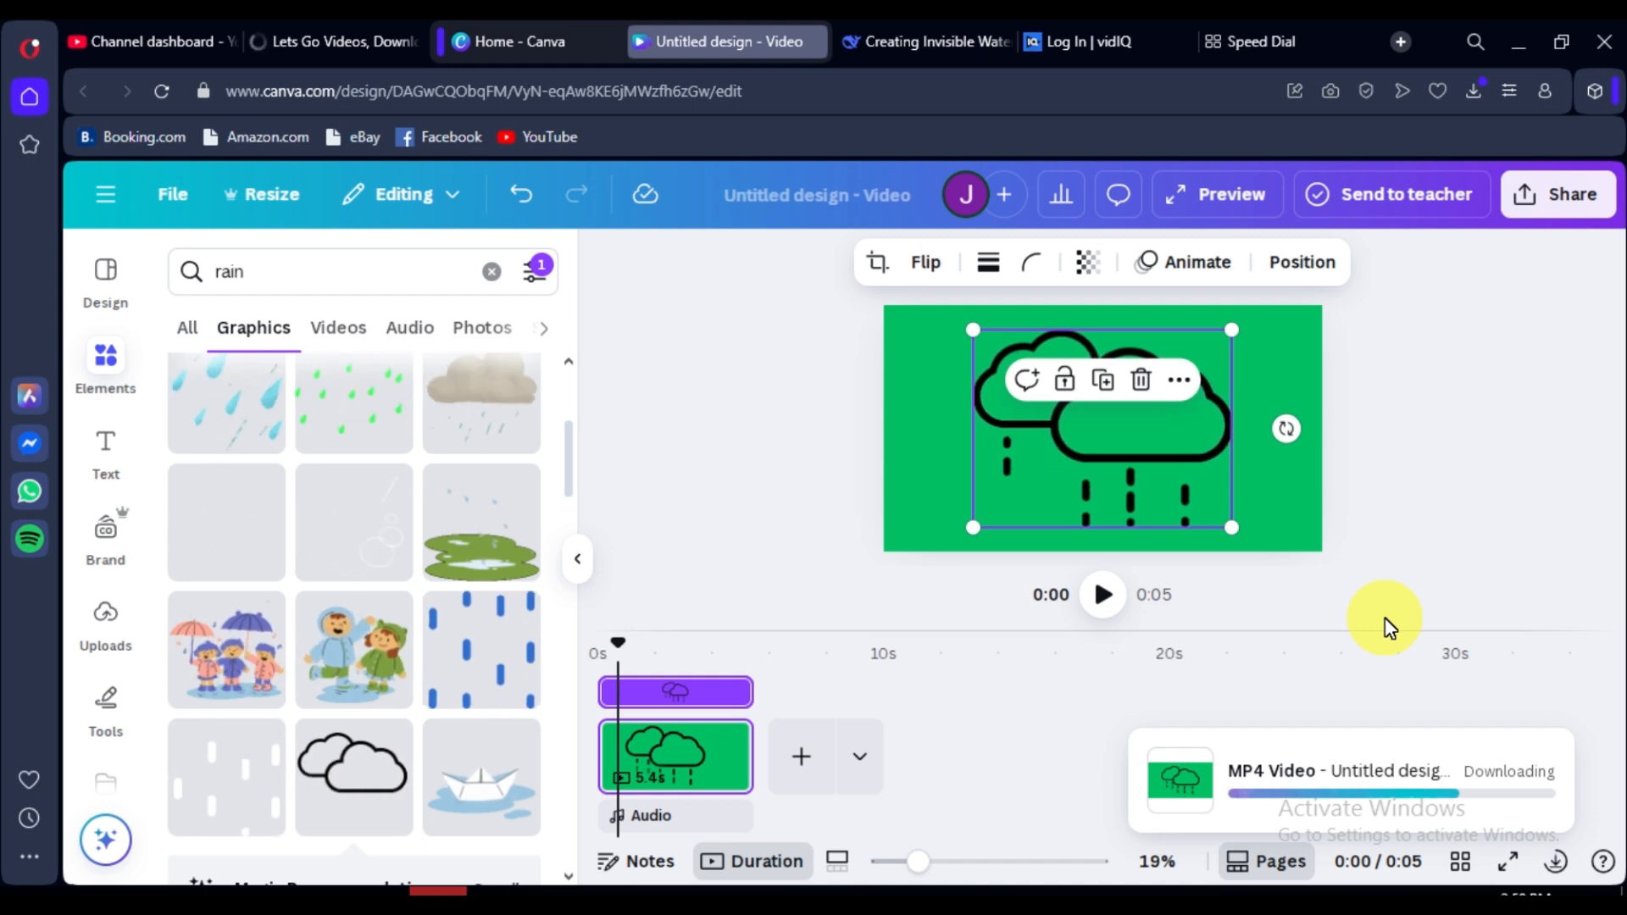
Step: Search the graphics for "earth", remove the active search filter and browse the results for a white globe
{"action": "left_click", "coordinate": [214, 284]}
{"action": "type", "text": "earth"}
{"action": "key", "text": "Return"}
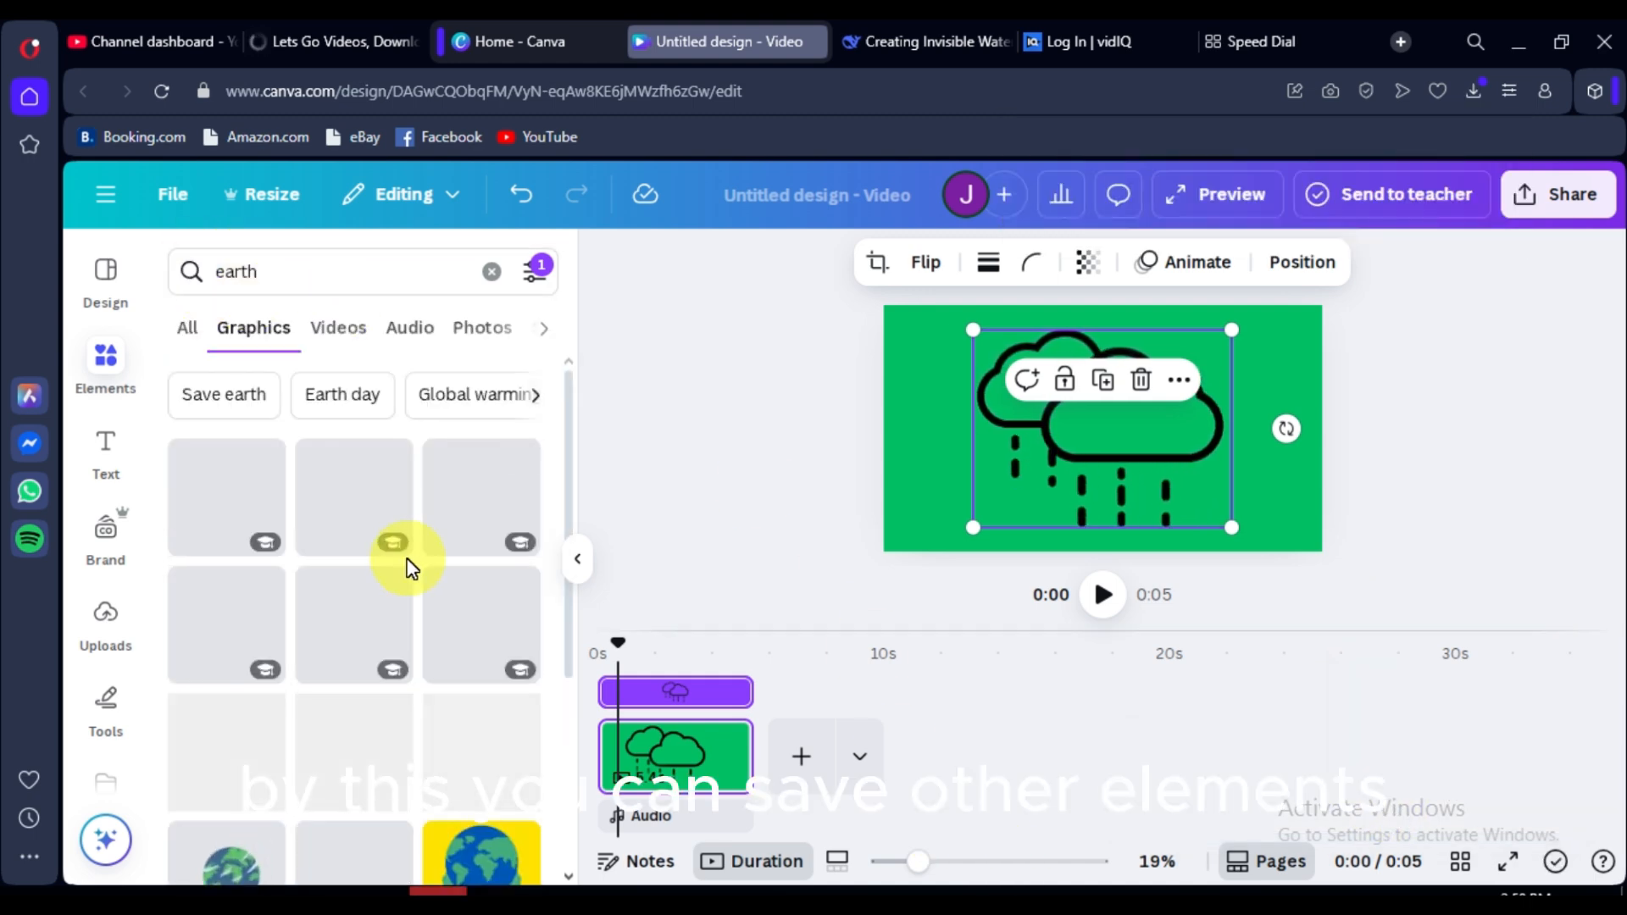
{"action": "left_click", "coordinate": [534, 270]}
{"action": "scroll", "coordinate": [206, 593], "scroll_direction": "down", "scroll_amount": 3}
{"action": "left_click", "coordinate": [576, 351]}
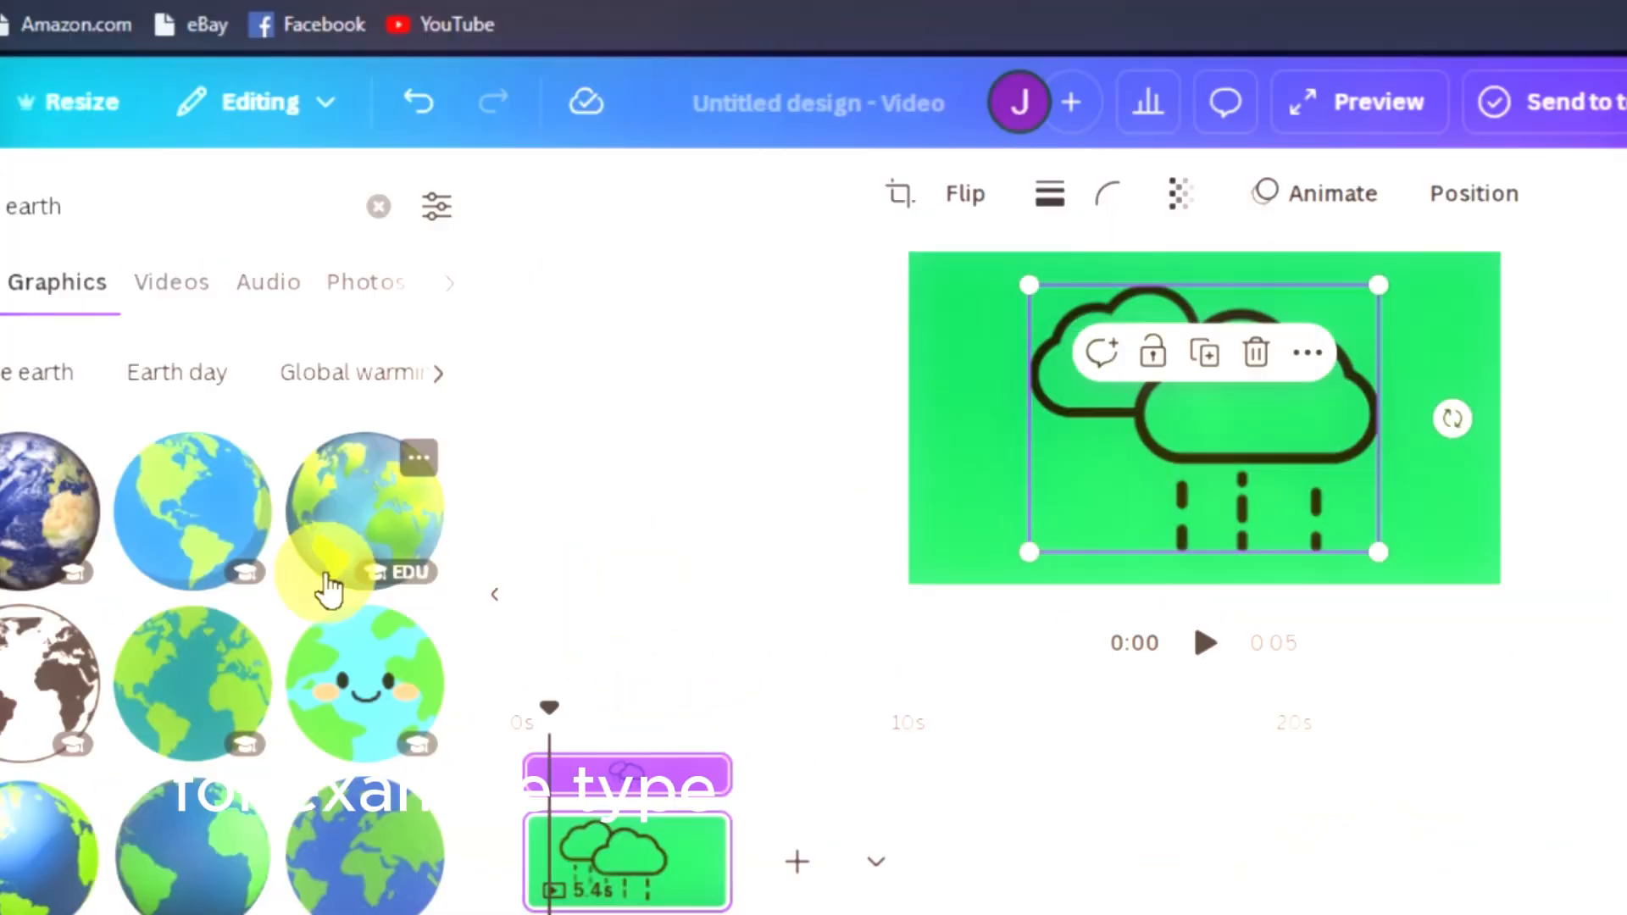
{"action": "scroll", "coordinate": [455, 554], "scroll_direction": "down", "scroll_amount": 3}
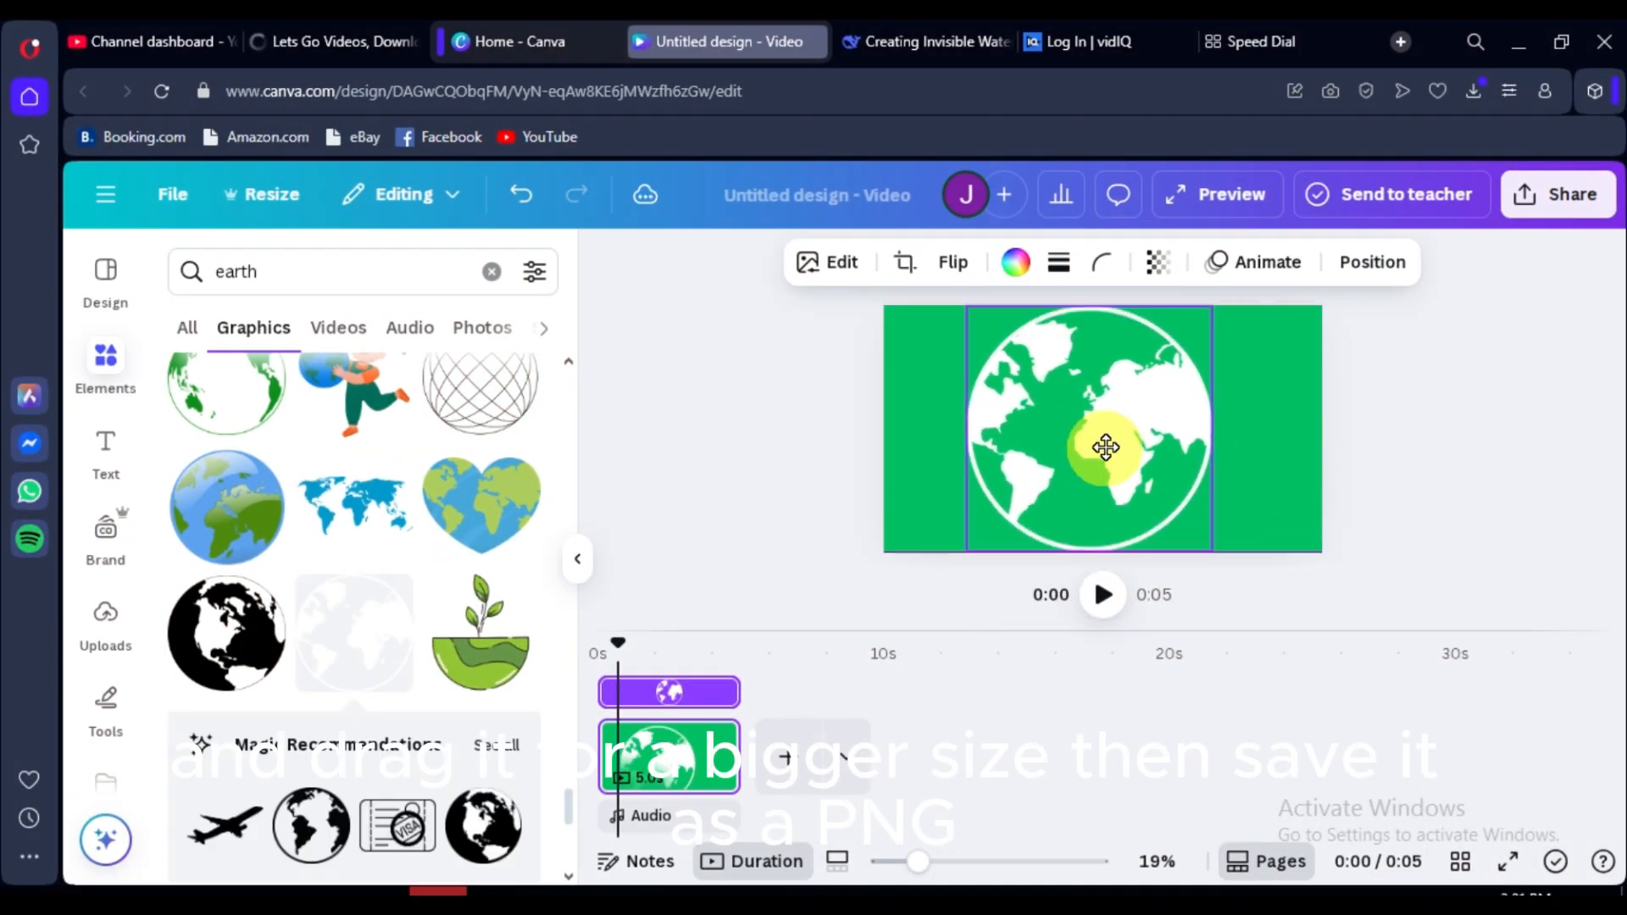
Step: Place the white globe graphic near the middle of the green page and download the design
{"action": "left_click_drag", "start_coordinate": [1106, 446], "coordinate": [1079, 456]}
{"action": "left_click", "coordinate": [1558, 194]}
{"action": "left_click", "coordinate": [1191, 687]}
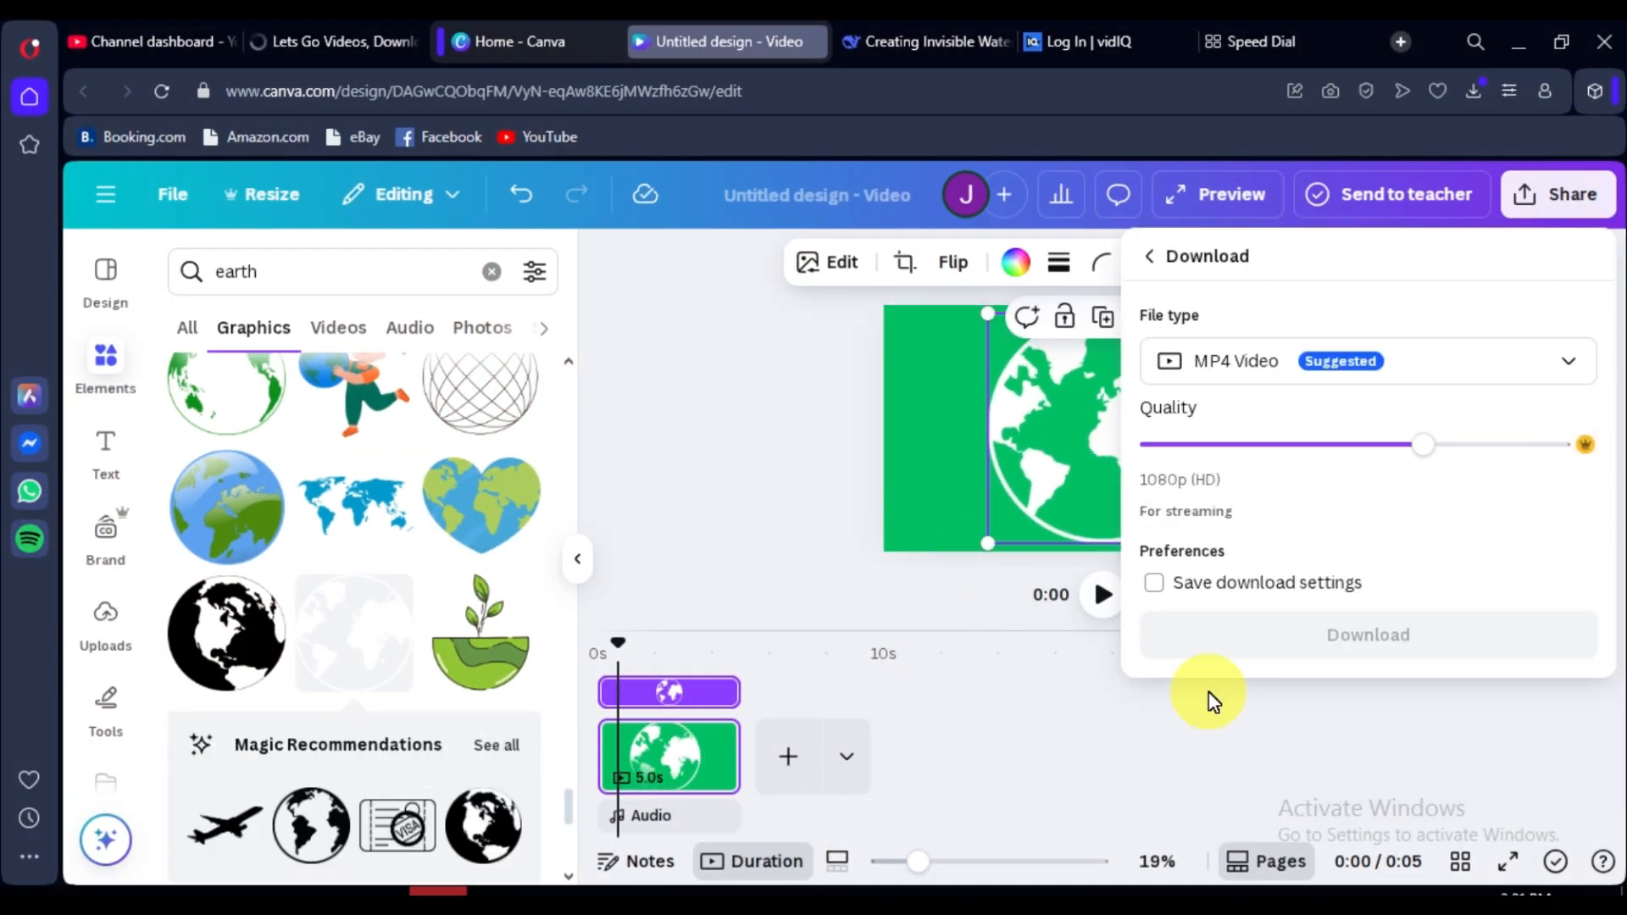
{"action": "left_click", "coordinate": [1262, 634]}
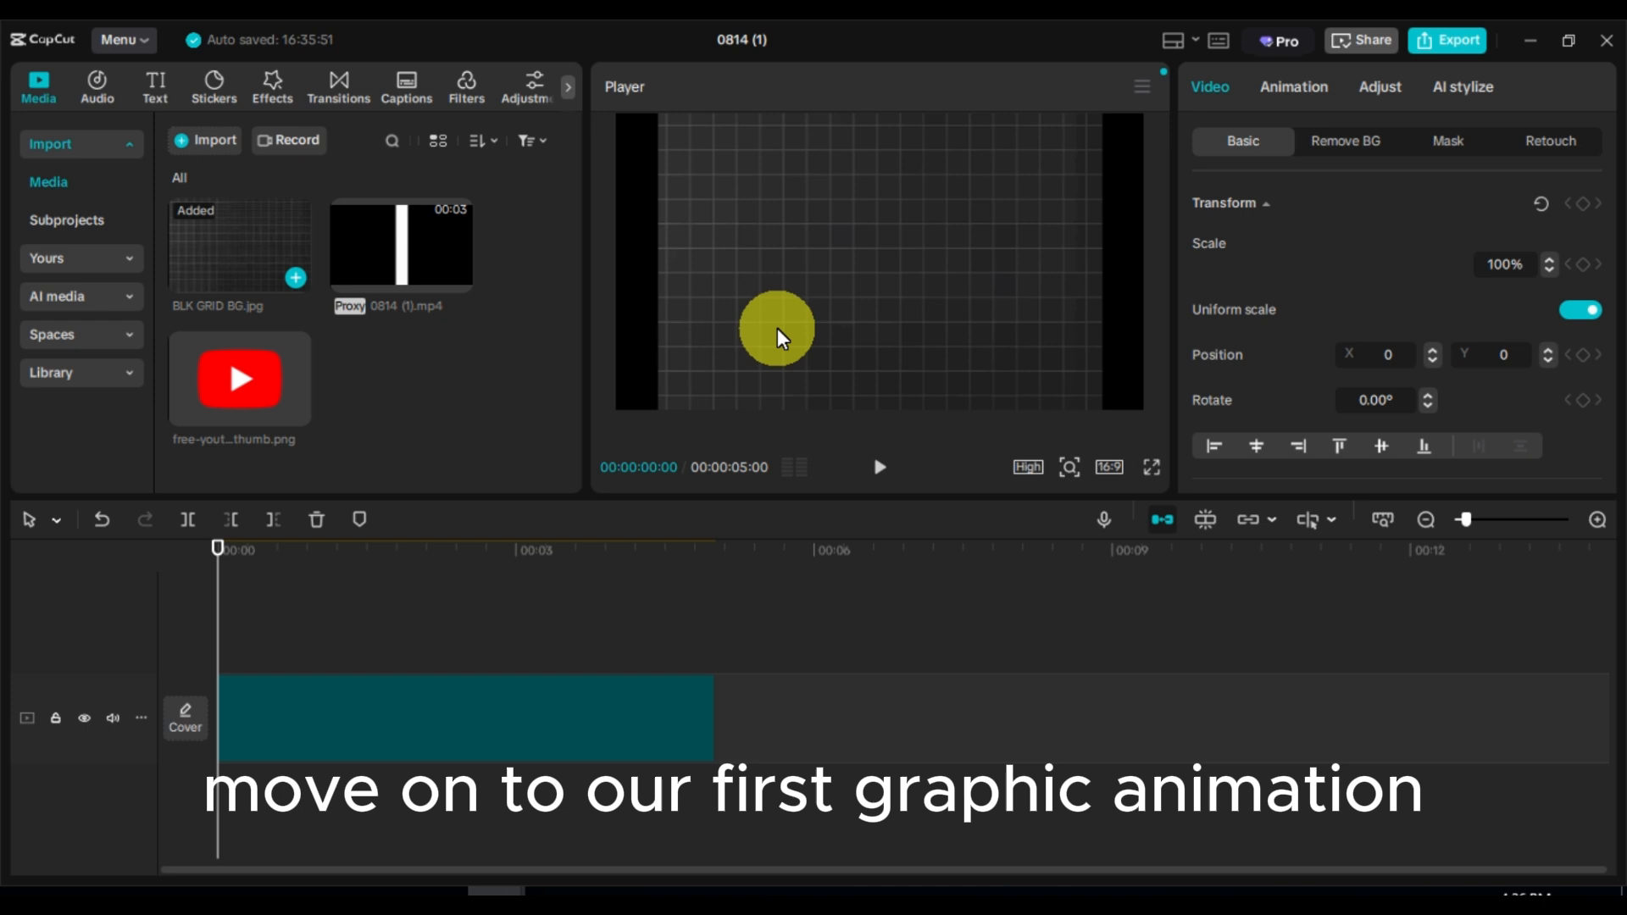
Step: In CapCut, scale the grid background image to 125% and add the 0814 (1).mp4 bar clip on a track above it
{"action": "left_click", "coordinate": [774, 328]}
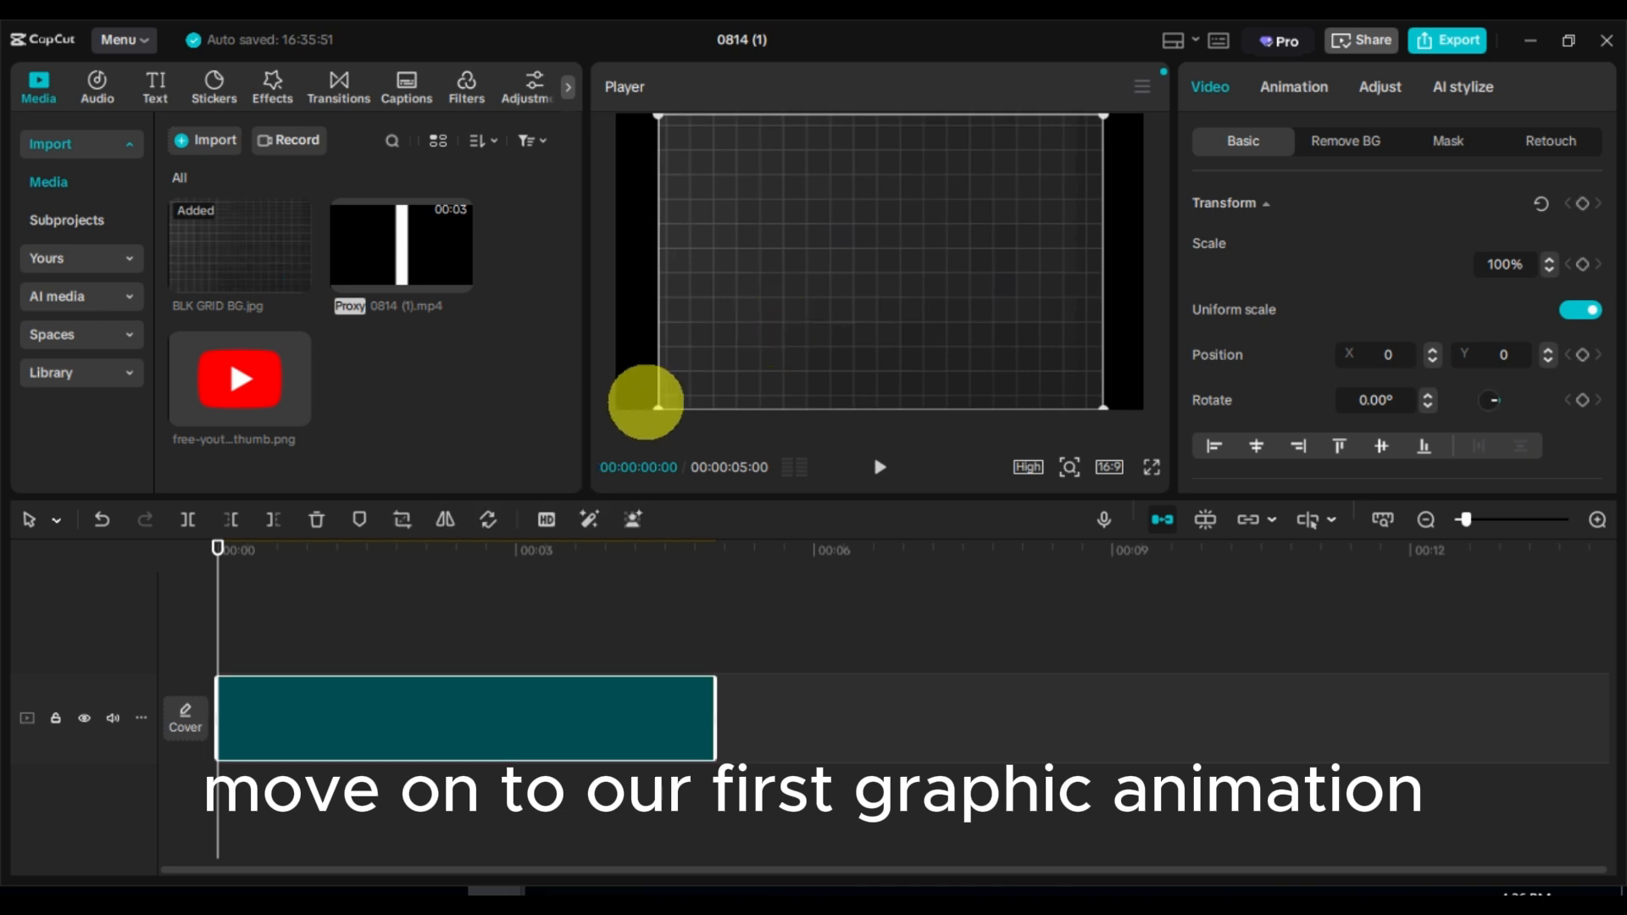
{"action": "mouse_move", "coordinate": [657, 406]}
{"action": "left_mouse_down"}
{"action": "mouse_move", "coordinate": [625, 421]}
{"action": "mouse_move", "coordinate": [646, 392]}
{"action": "left_mouse_up"}
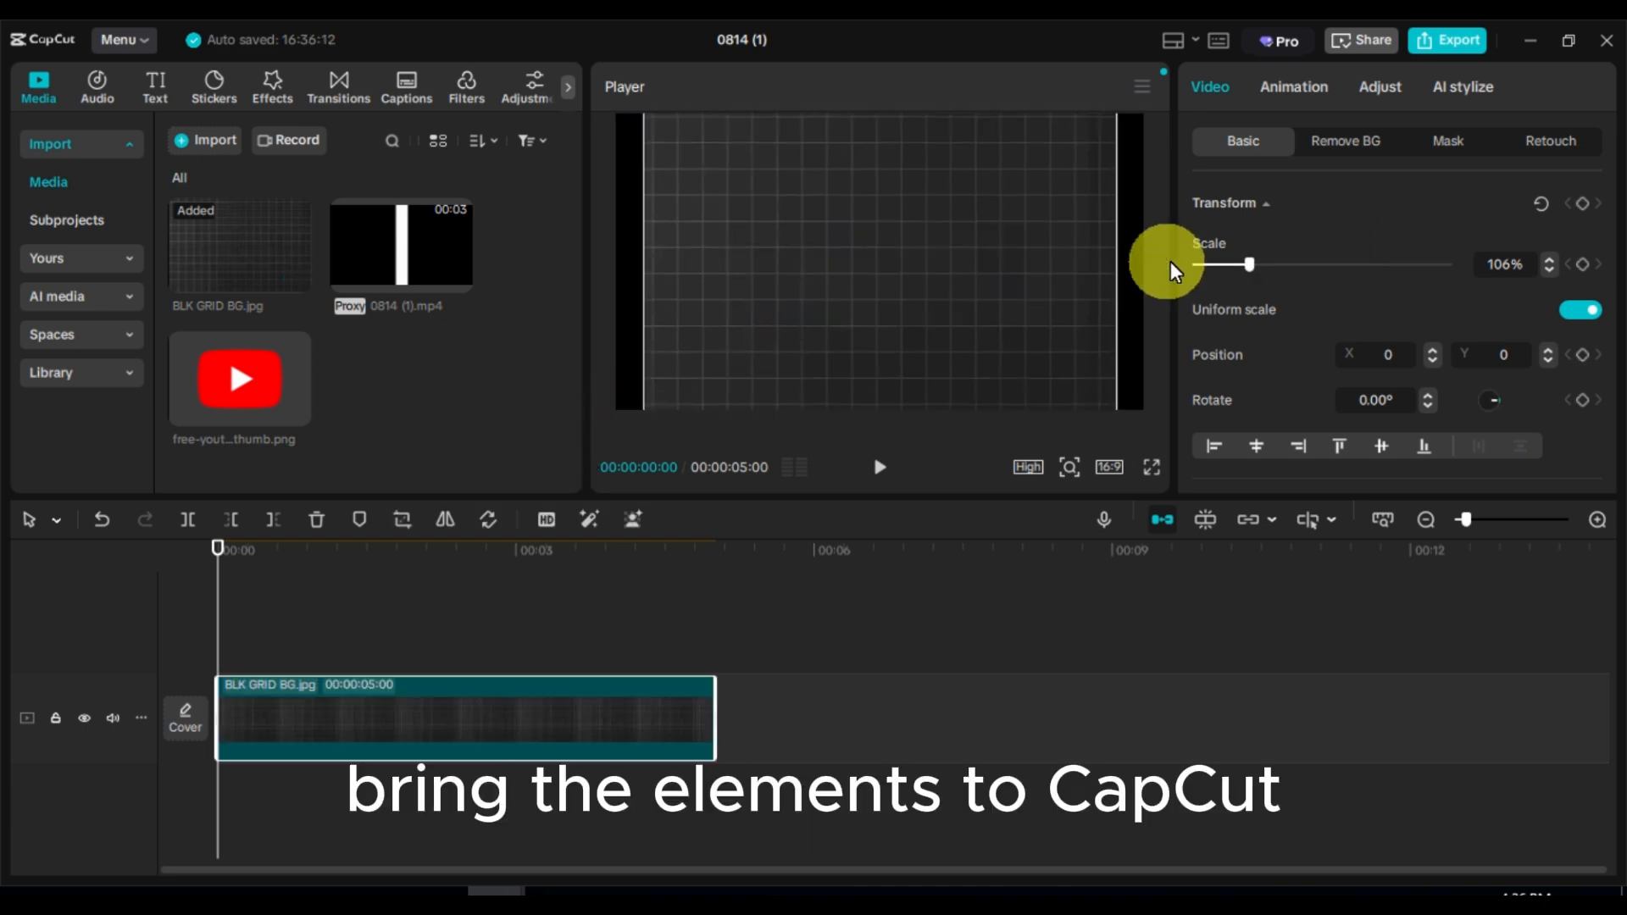
{"action": "left_click_drag", "start_coordinate": [1250, 263], "coordinate": [1260, 263]}
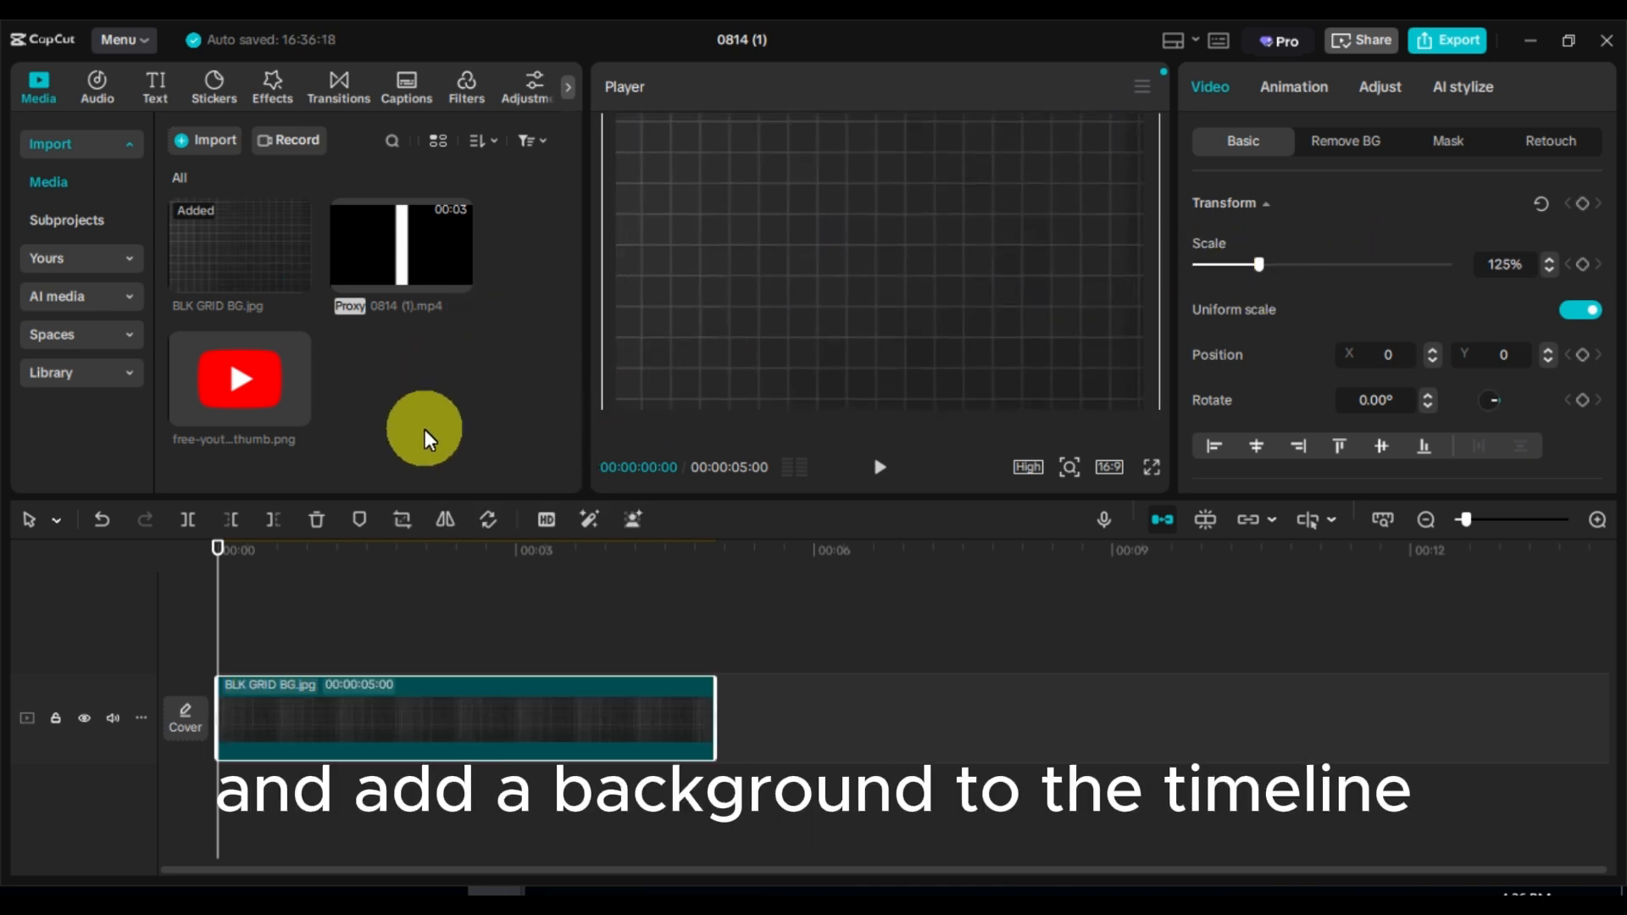
{"action": "left_click", "coordinate": [455, 278]}
{"action": "left_click_drag", "start_coordinate": [594, 716], "coordinate": [332, 637]}
Step: Apply a vignette of 29 to the BLK GRID BG.jpg background clip
{"action": "left_click", "coordinate": [429, 745]}
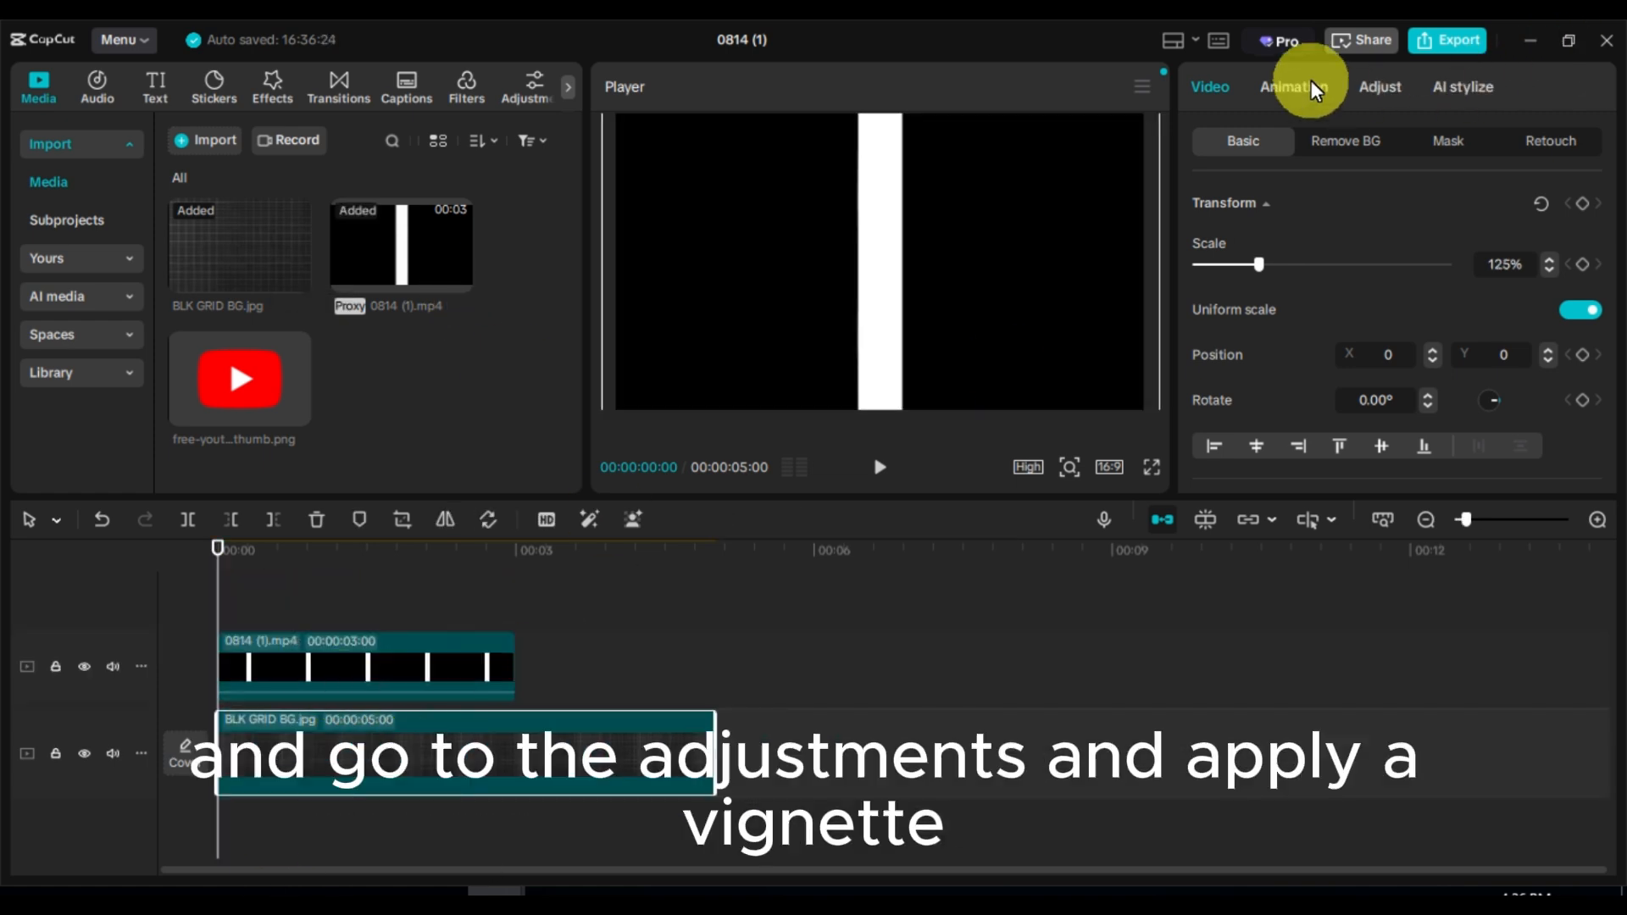
{"action": "left_click", "coordinate": [1381, 95]}
{"action": "scroll", "coordinate": [1369, 330], "scroll_direction": "down", "scroll_amount": 10}
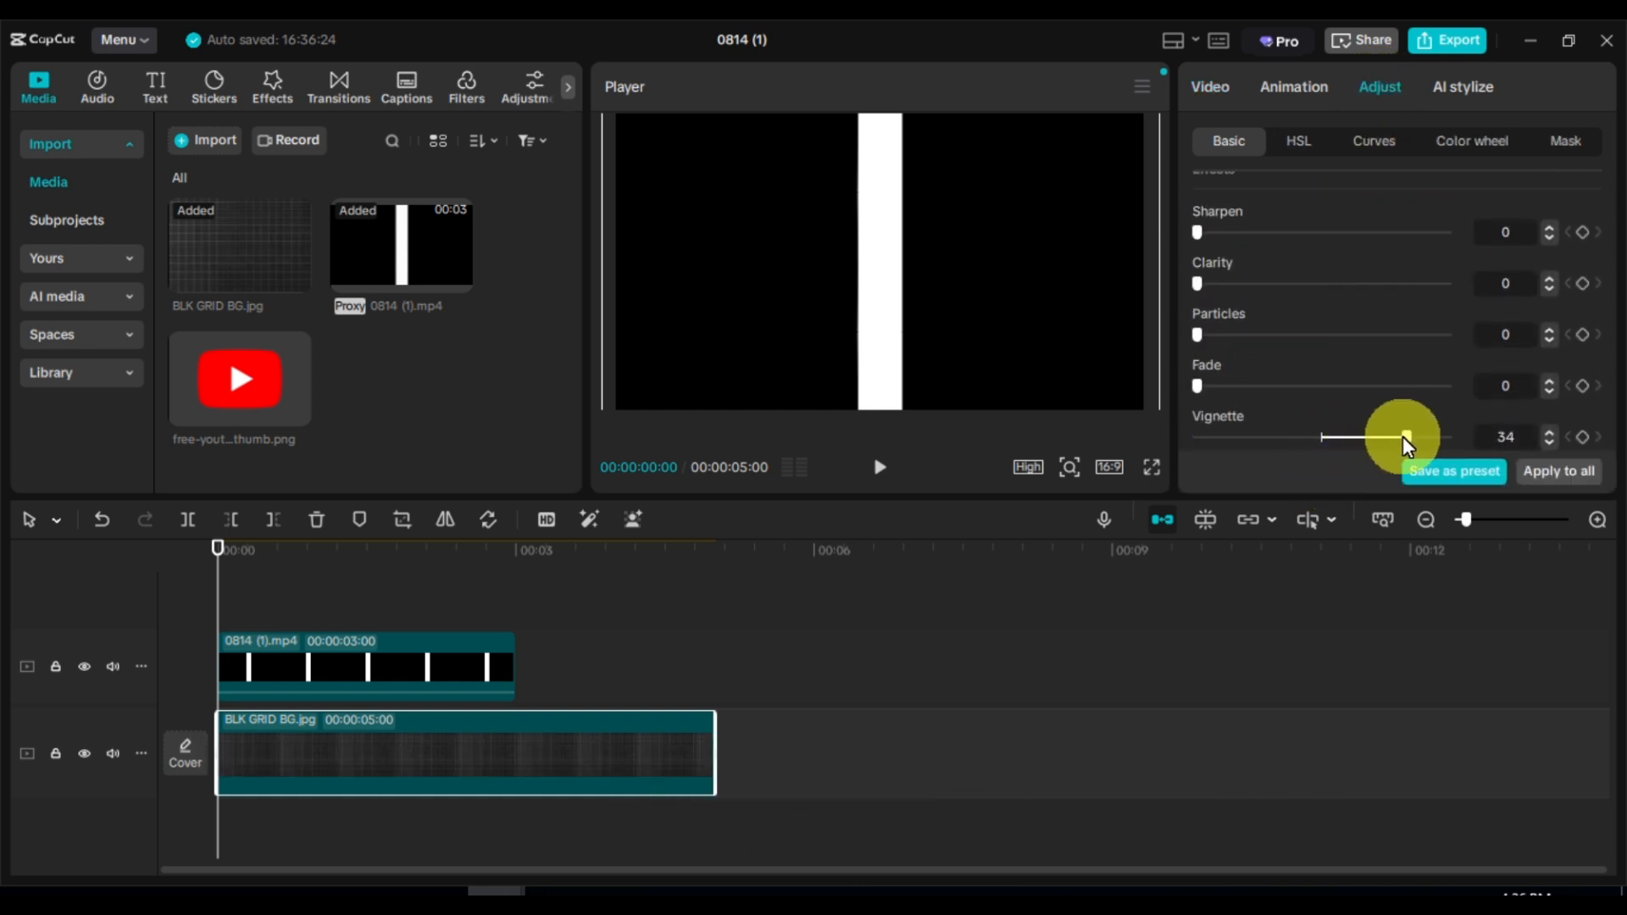
{"action": "left_click_drag", "start_coordinate": [1398, 441], "coordinate": [1394, 441]}
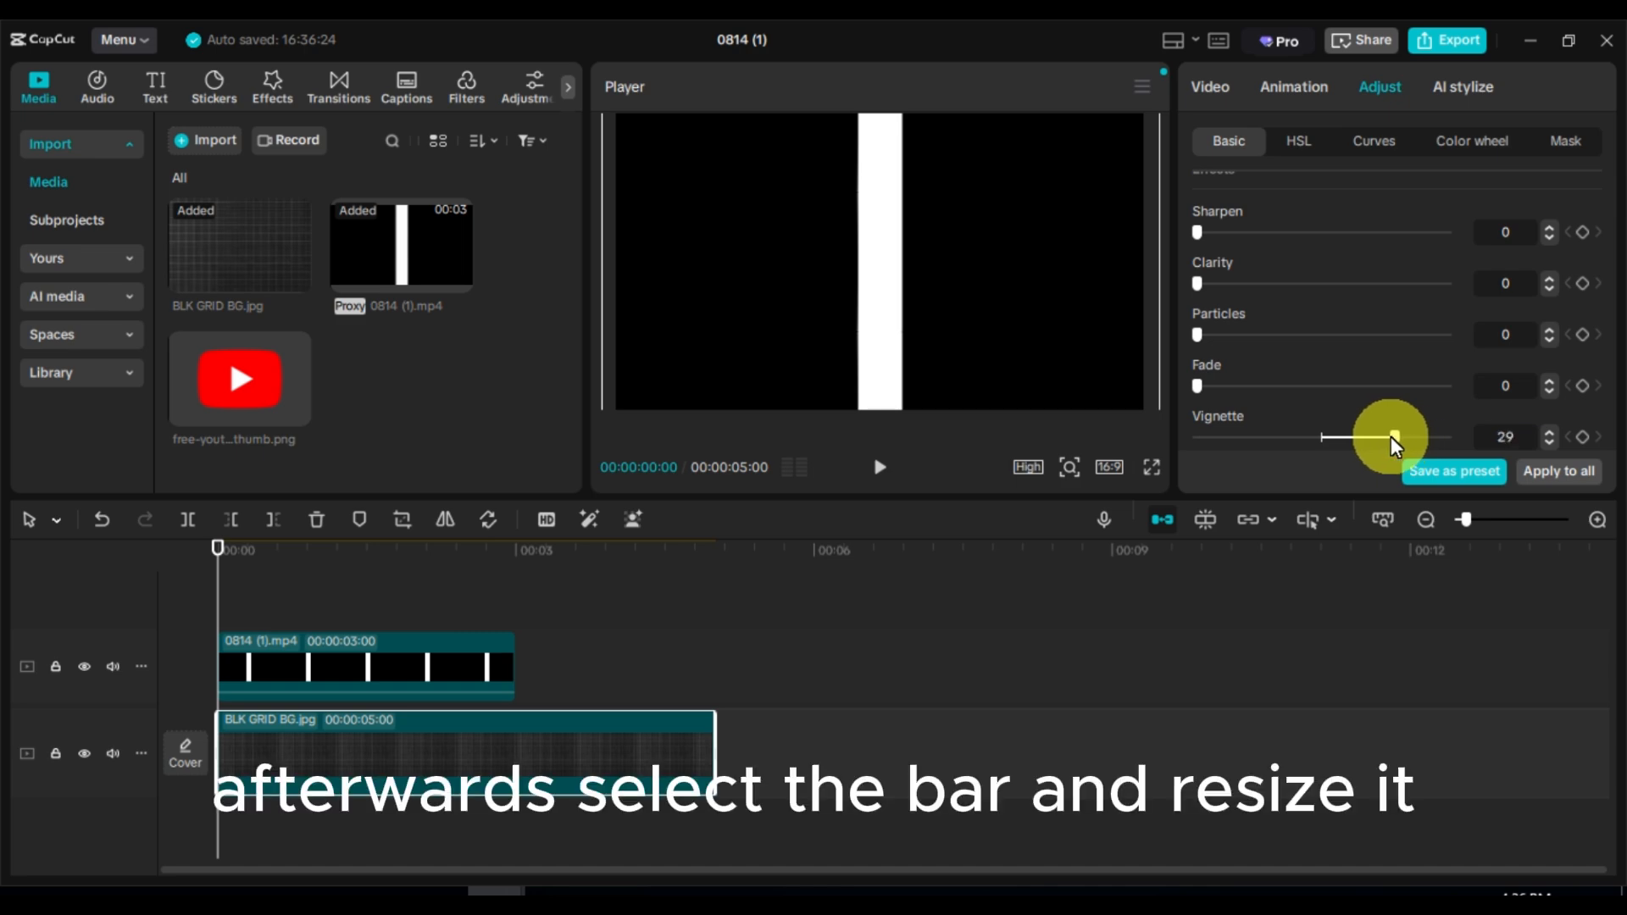
Step: Slow the bar clip to 0.57x so its duration of 5.0 s matches the background clip
{"action": "left_click", "coordinate": [756, 290]}
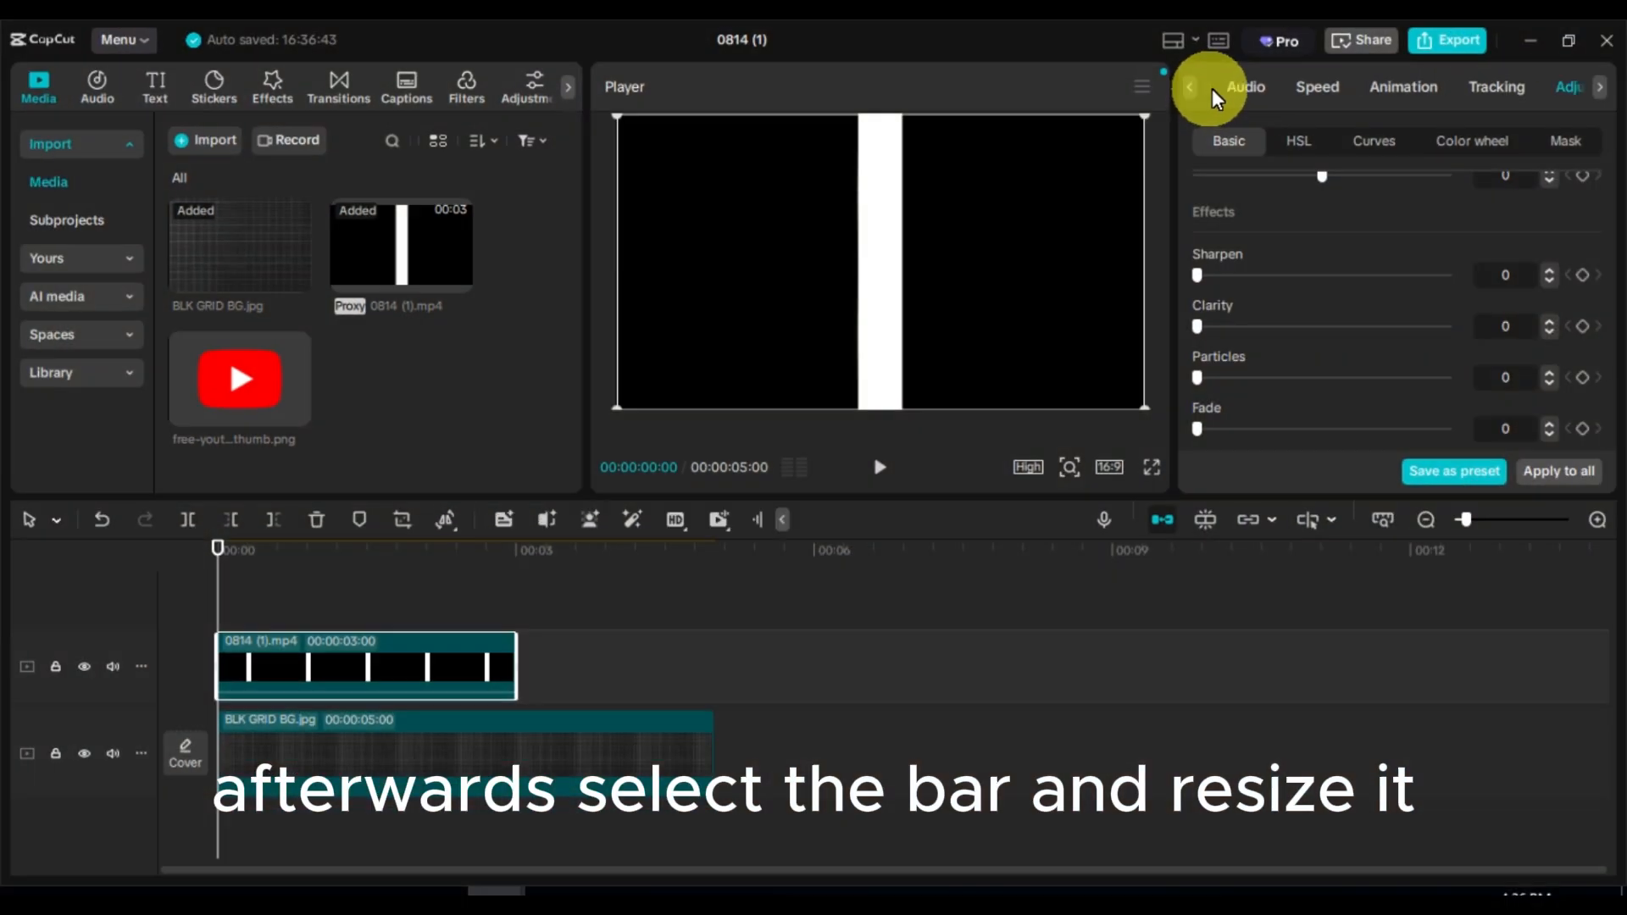
{"action": "left_click", "coordinate": [1309, 89]}
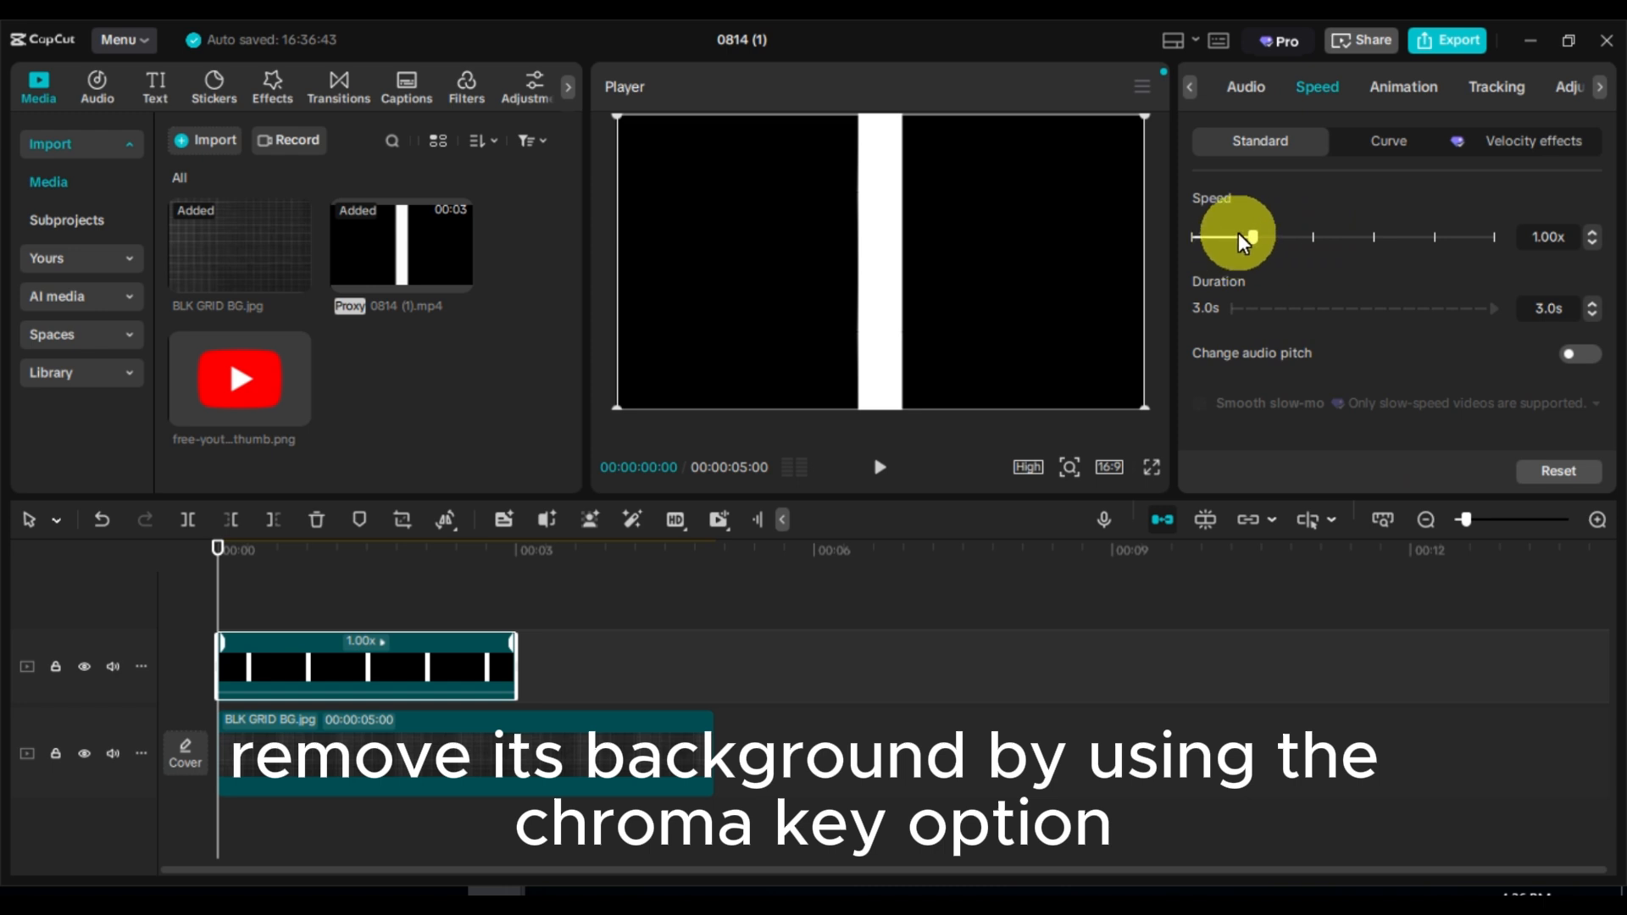
{"action": "left_click_drag", "start_coordinate": [1243, 243], "coordinate": [1242, 244]}
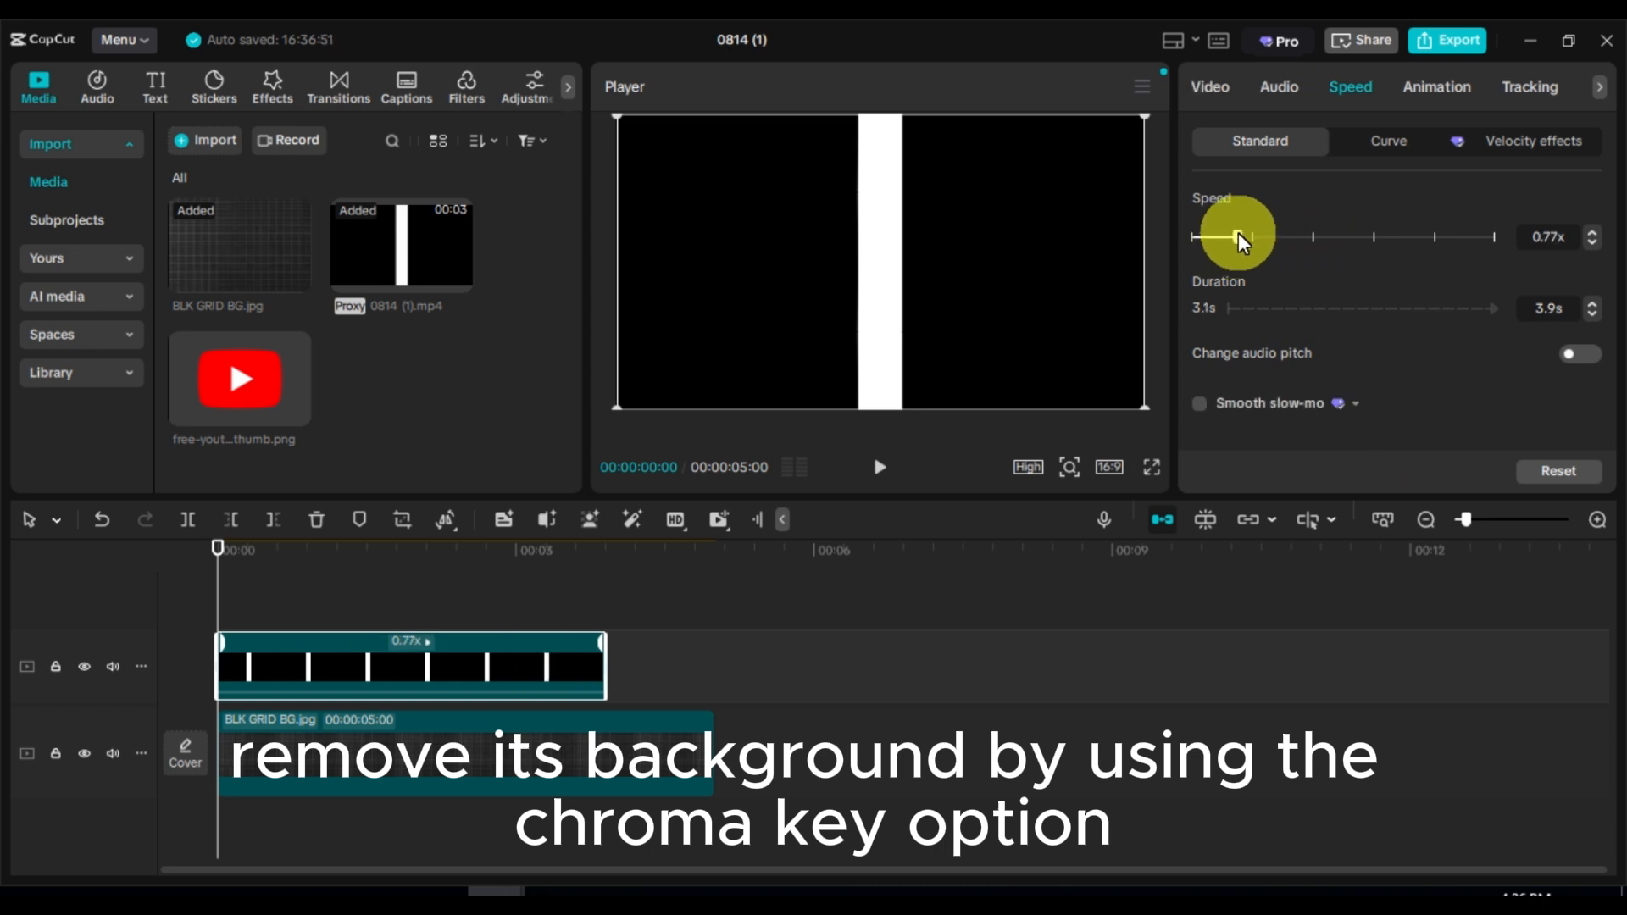
{"action": "left_click", "coordinate": [1594, 245]}
{"action": "left_click", "coordinate": [726, 682]}
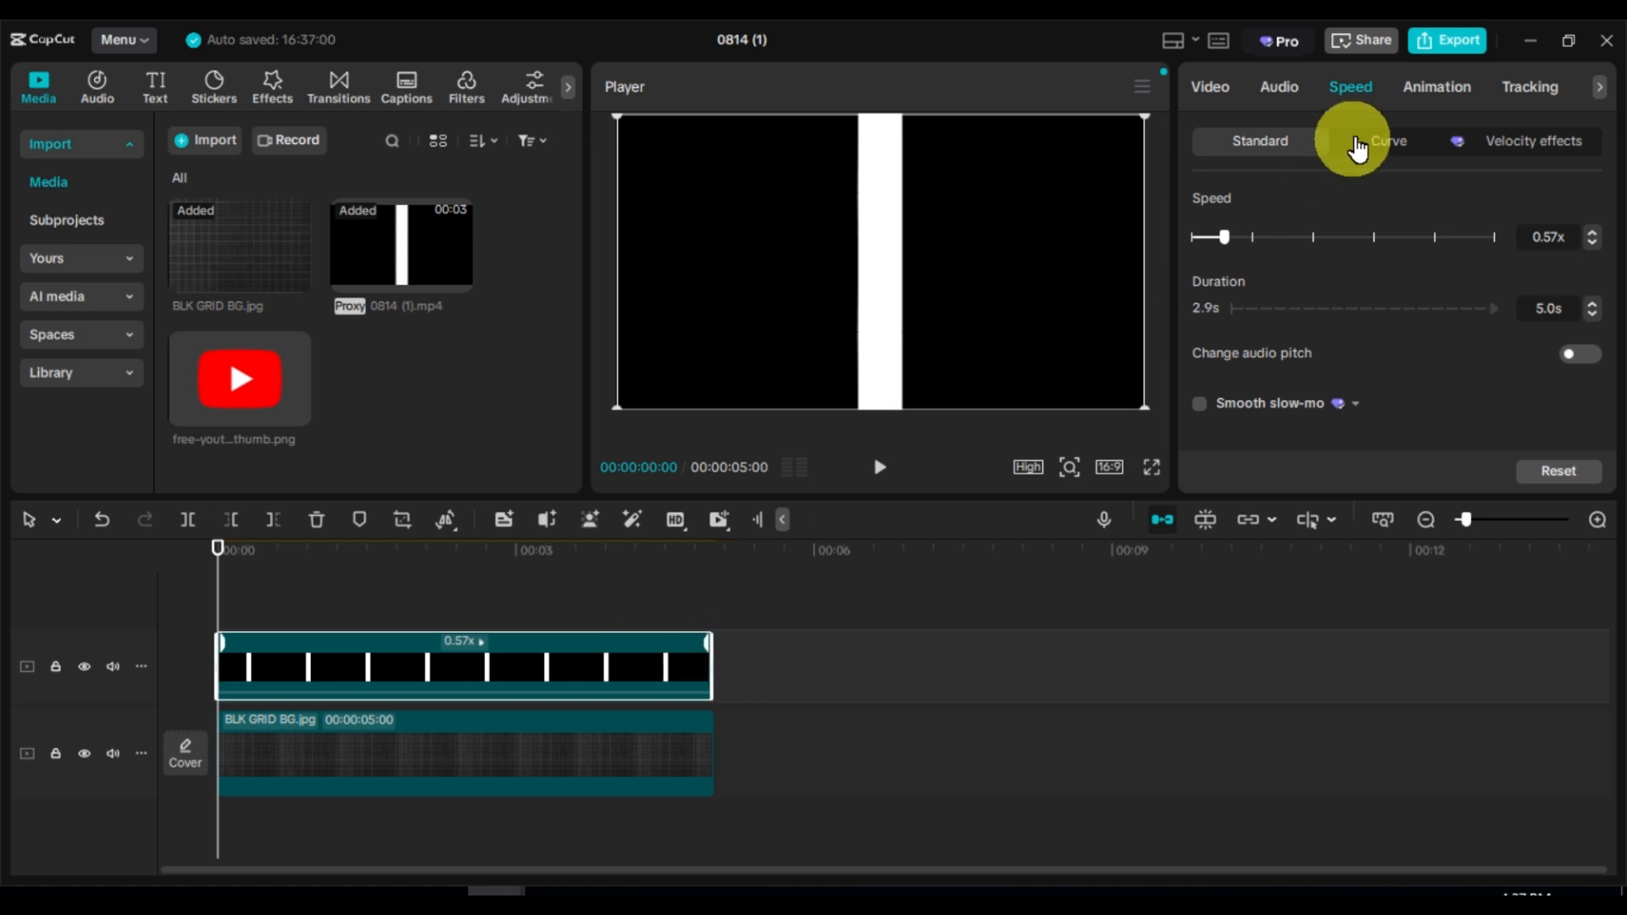
Step: Remove the bar clip's black background with Chroma key, sampling black from the preview
{"action": "left_click", "coordinate": [1209, 86]}
{"action": "left_click", "coordinate": [1346, 141]}
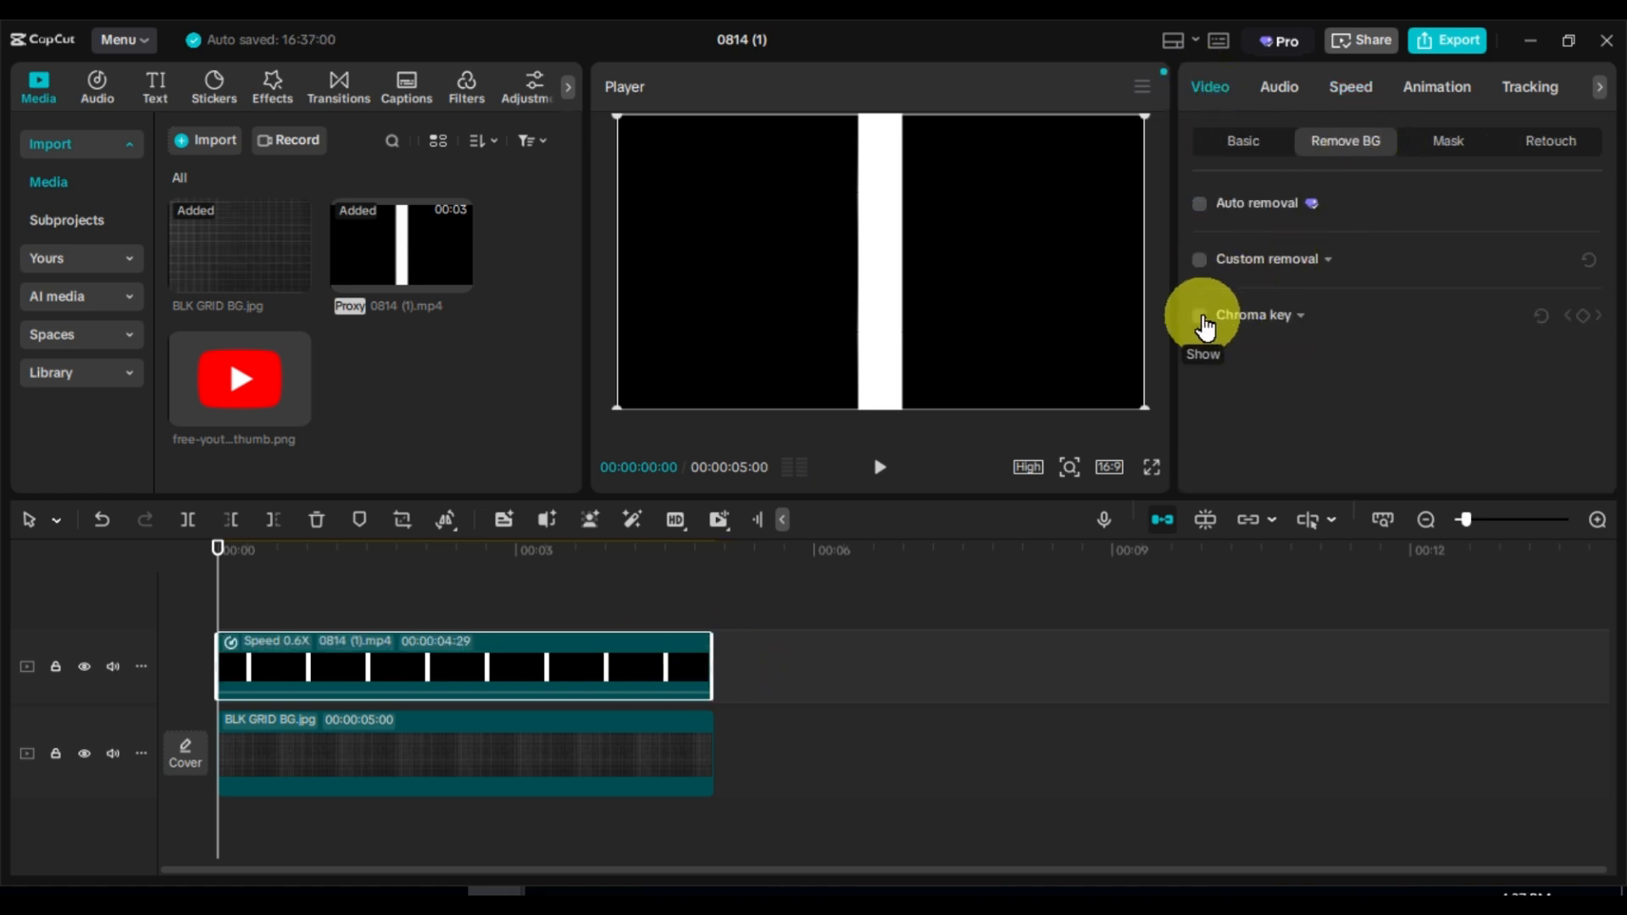
{"action": "left_click", "coordinate": [1200, 316]}
{"action": "left_click", "coordinate": [1289, 356]}
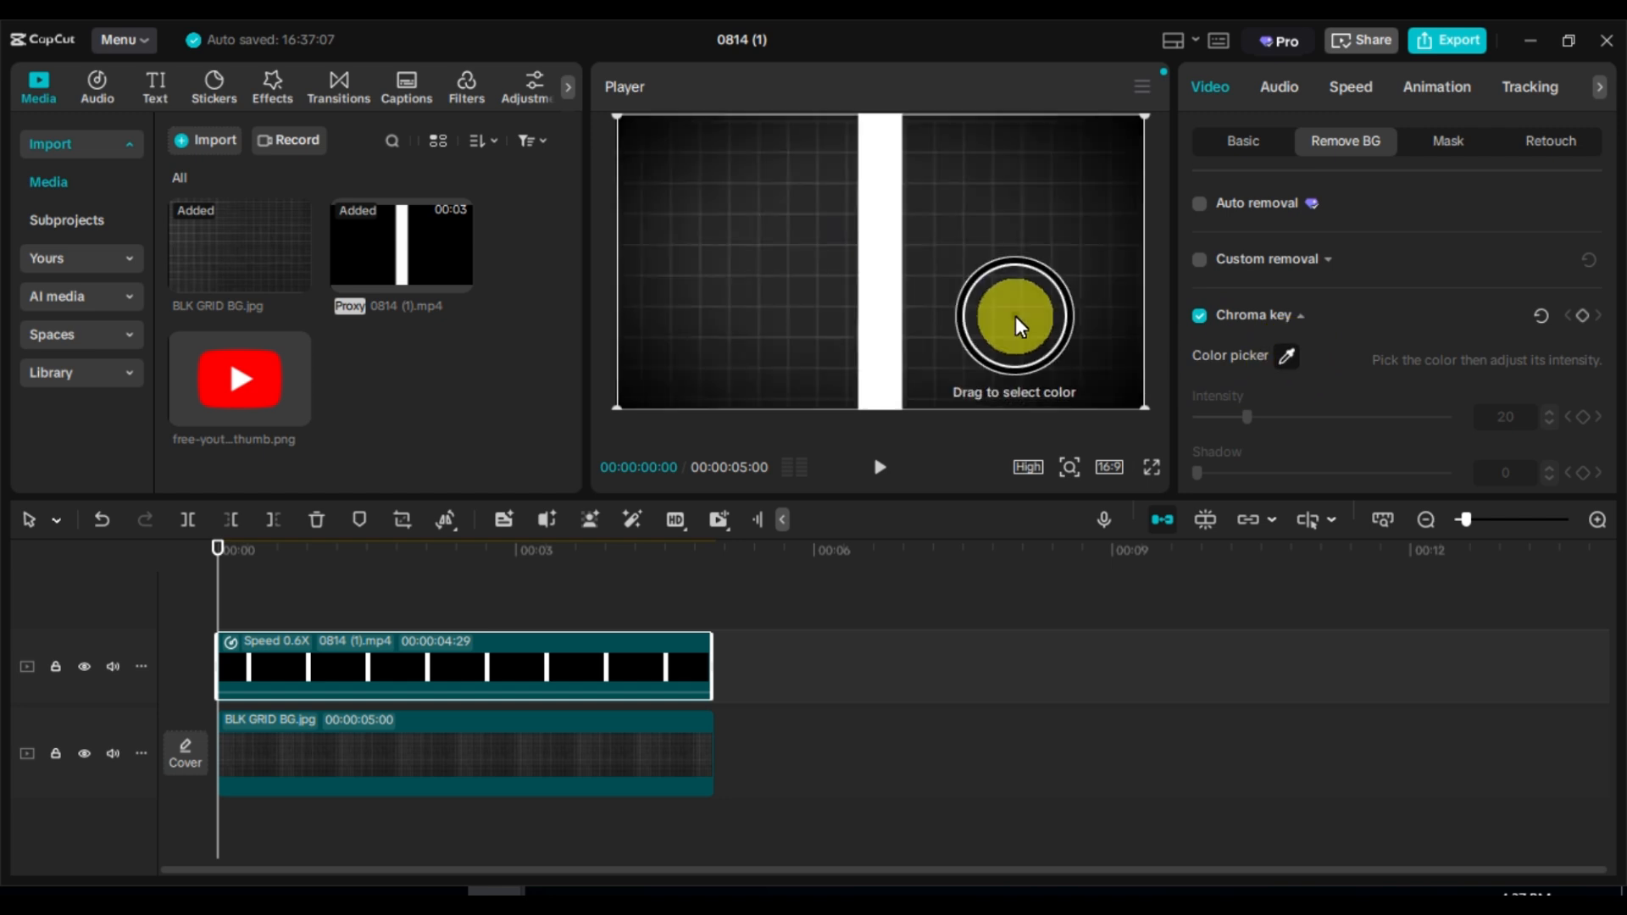
{"action": "left_click", "coordinate": [1017, 320]}
Step: Scale the bar clip down to 67% and move it to the left side of the frame
{"action": "left_click_drag", "start_coordinate": [618, 412], "coordinate": [704, 360]}
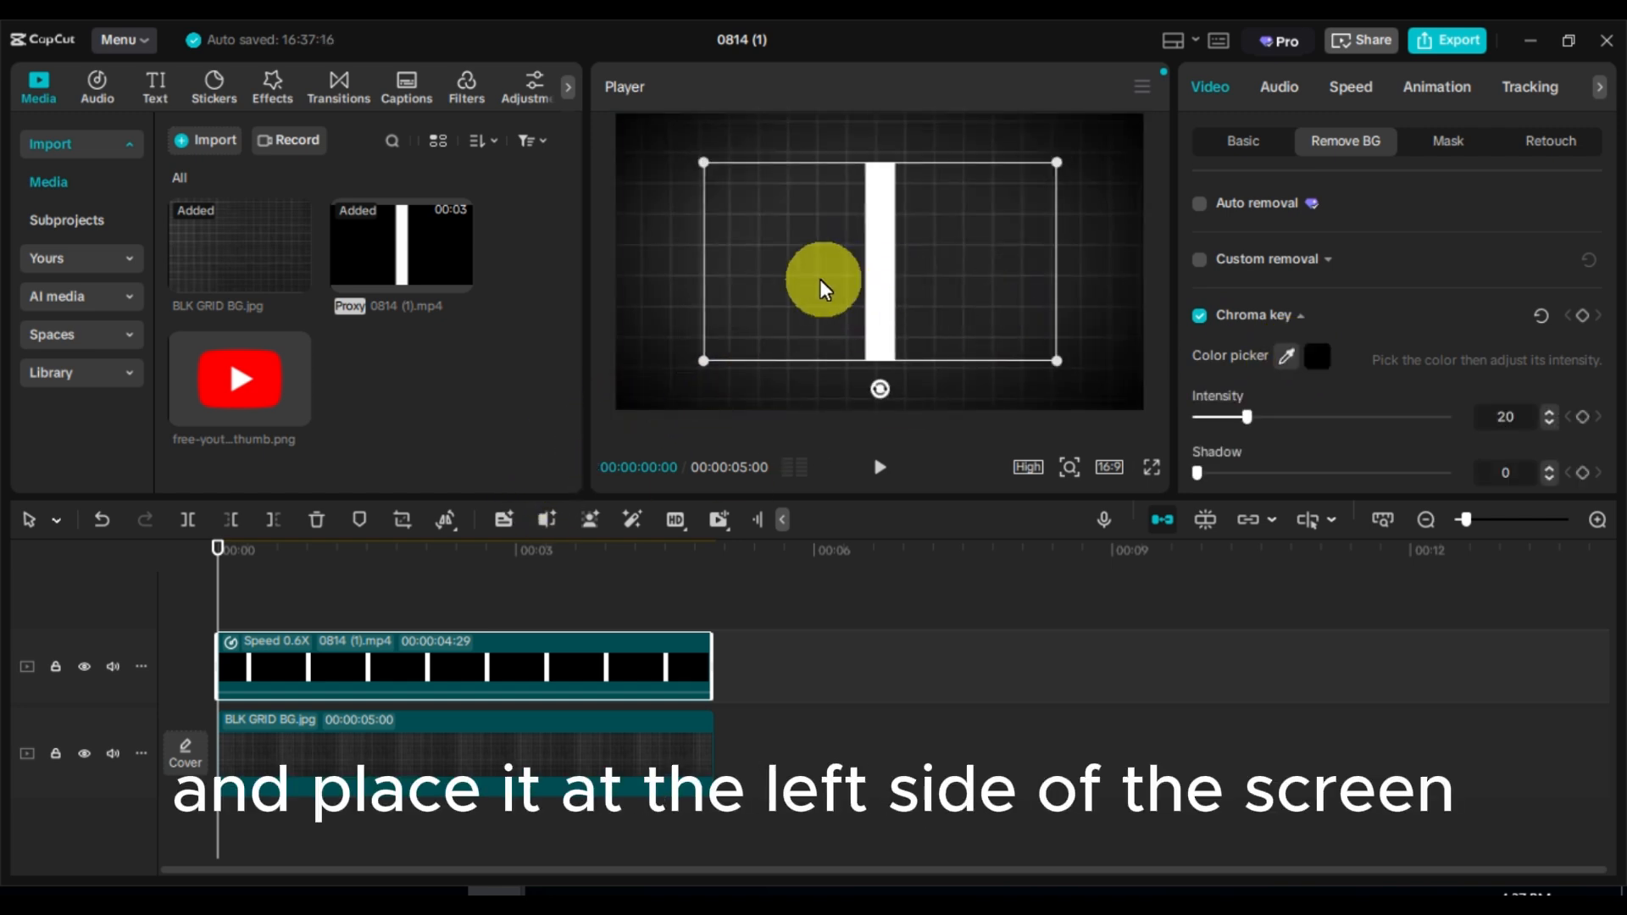
{"action": "left_click_drag", "start_coordinate": [822, 288], "coordinate": [725, 286]}
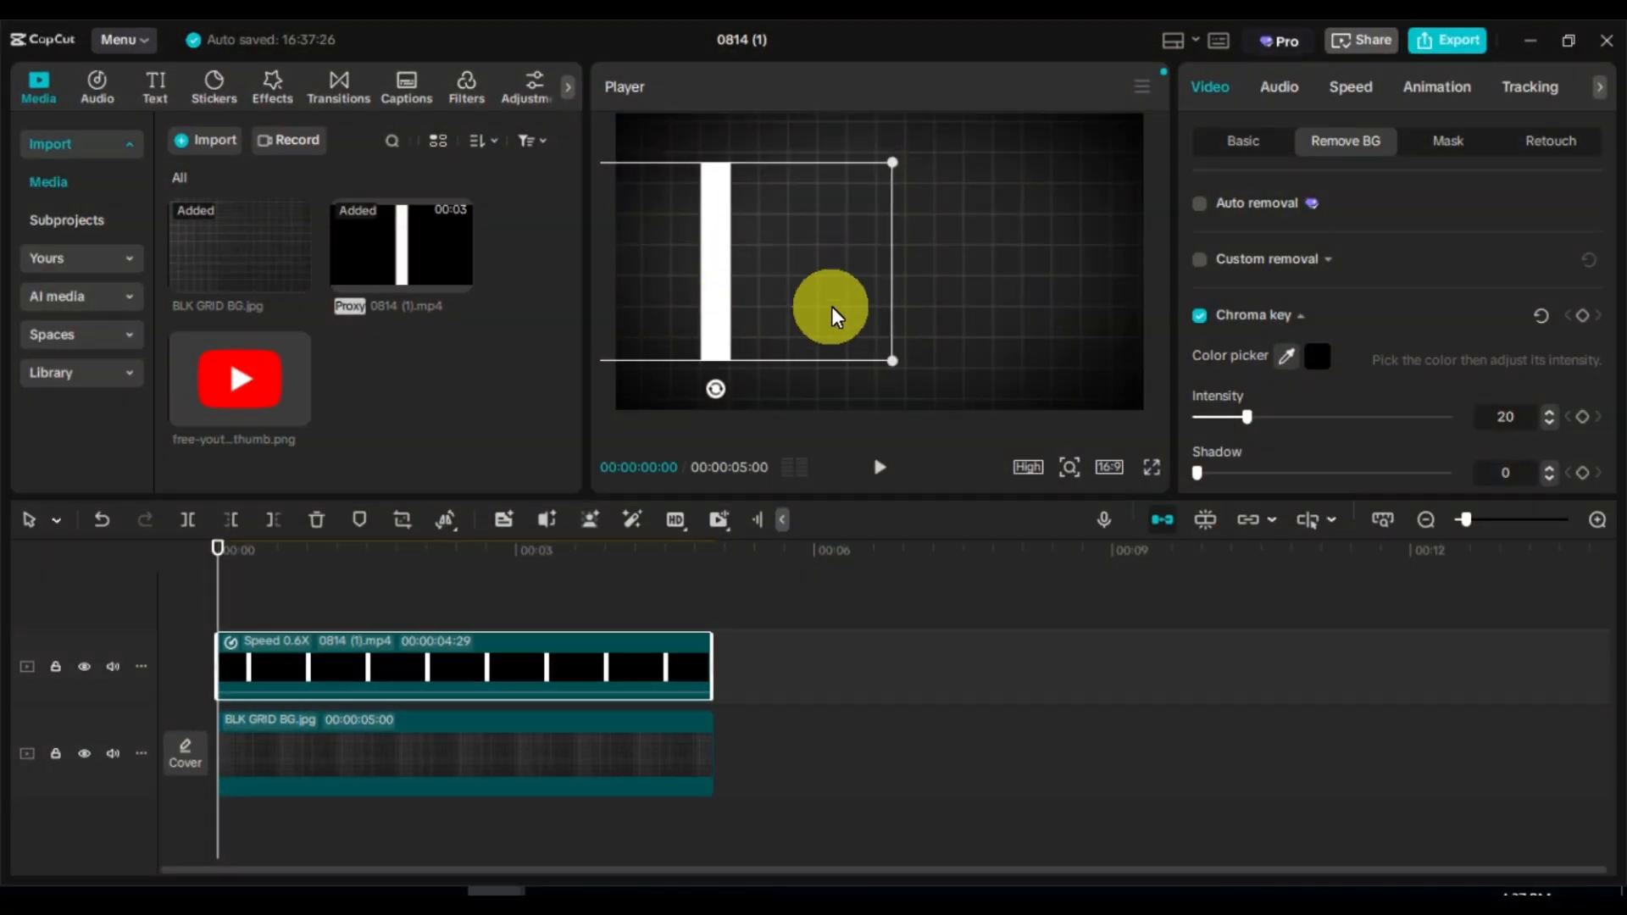
Step: Copy the bar clip and paste three duplicates onto new tracks, all starting at 0 s
{"action": "right_click", "coordinate": [329, 670]}
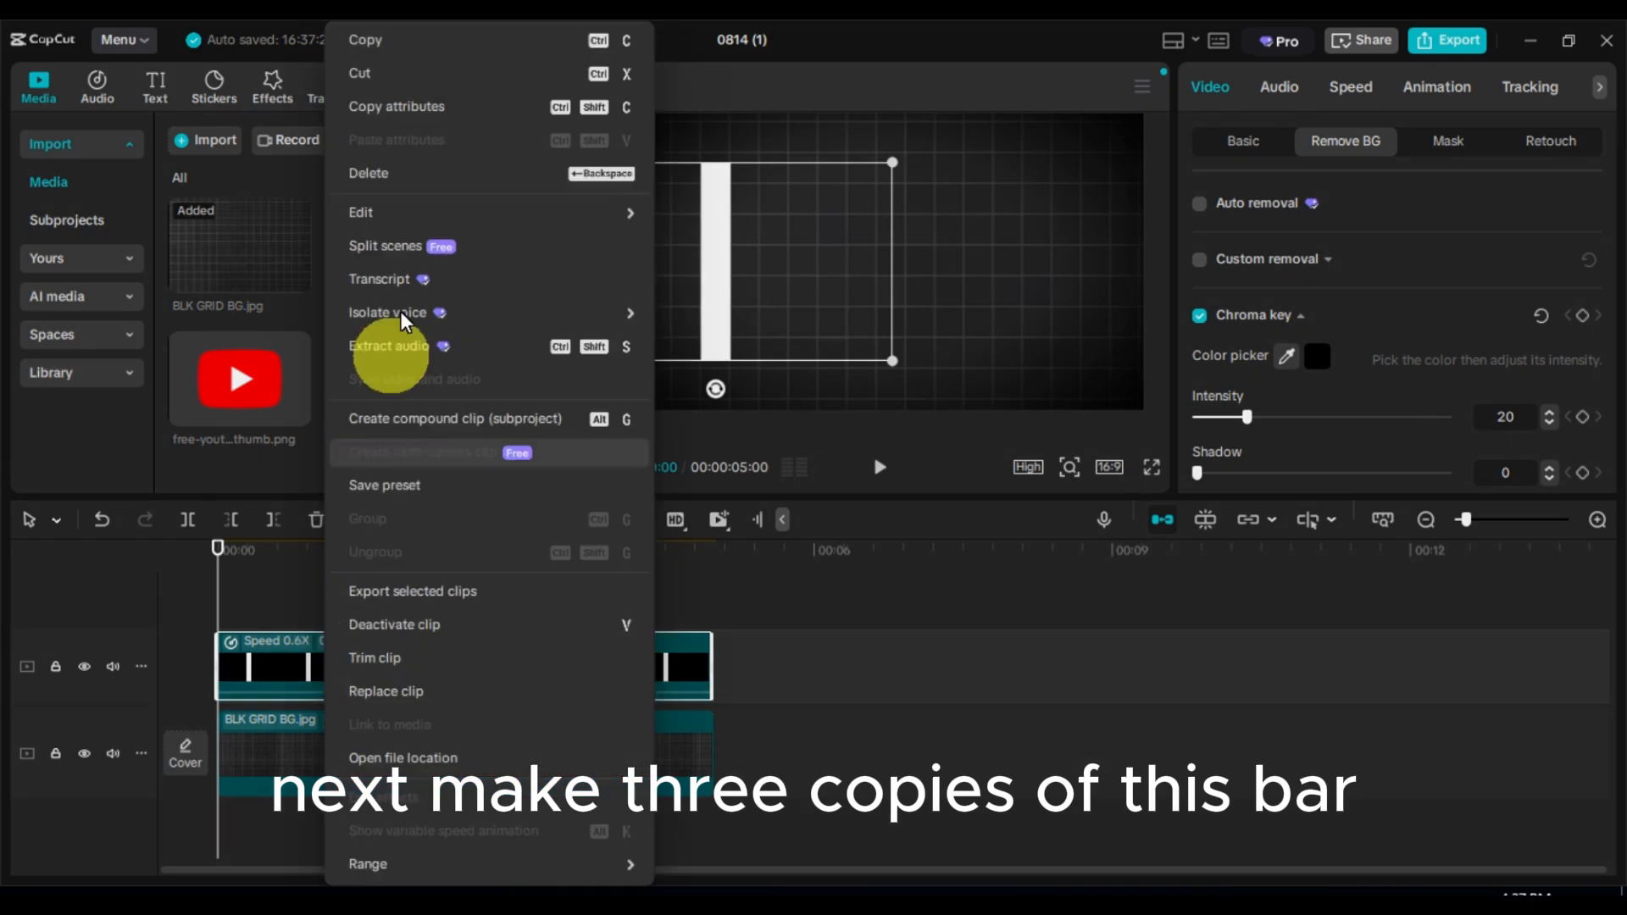
{"action": "left_click", "coordinate": [356, 38]}
{"action": "right_click", "coordinate": [241, 618]}
{"action": "left_click", "coordinate": [272, 631]}
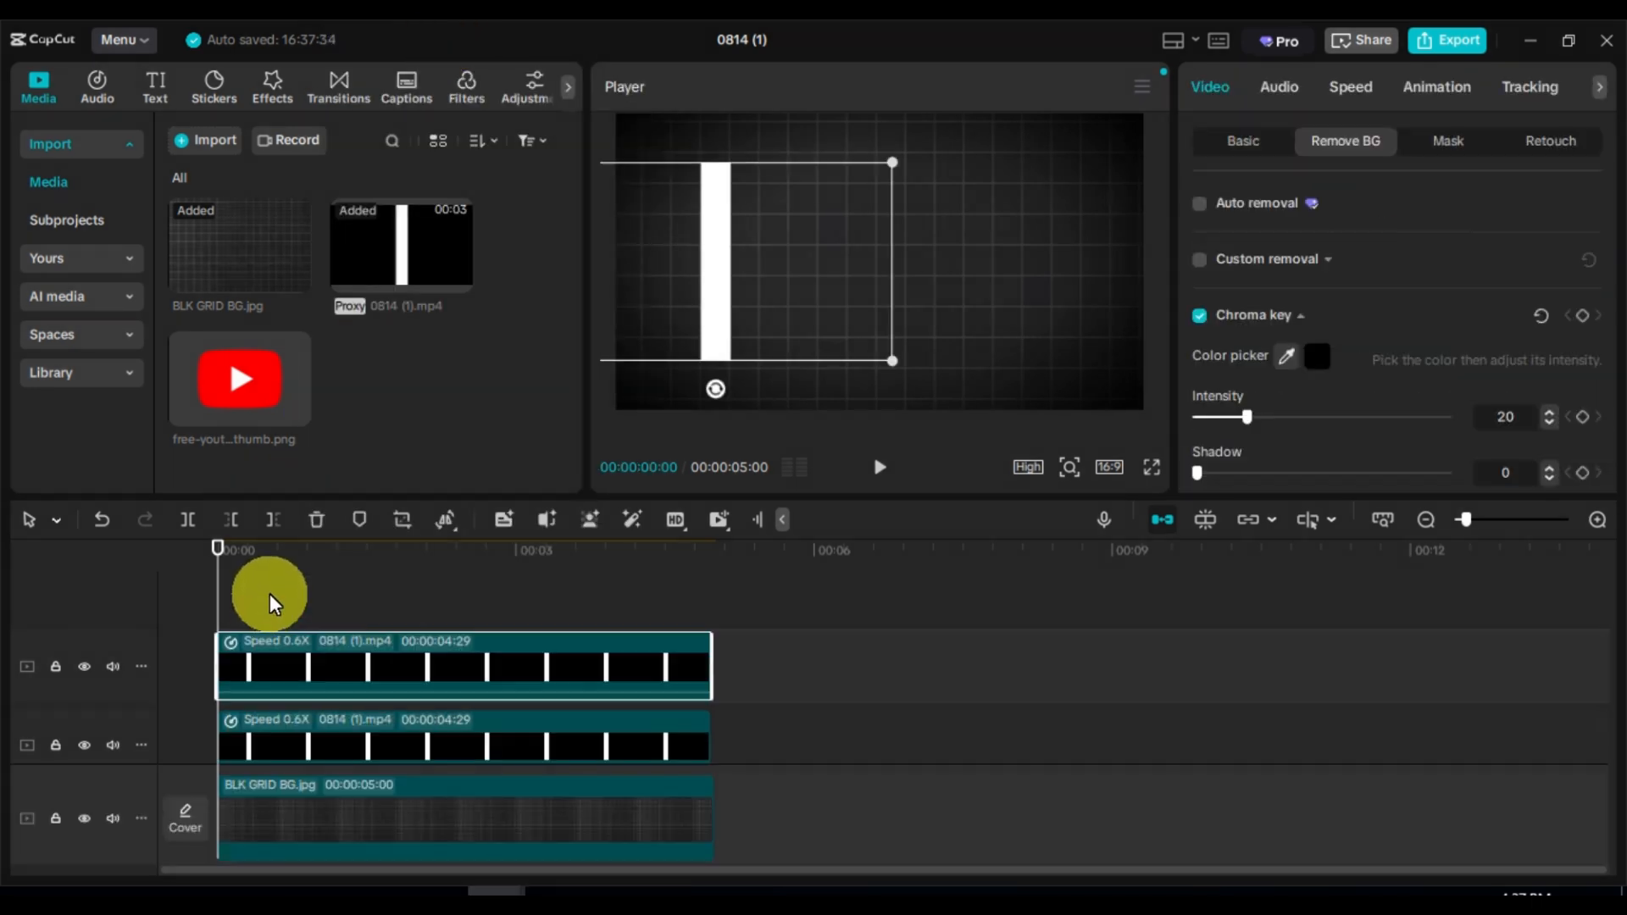
{"action": "right_click", "coordinate": [266, 599]}
{"action": "left_click", "coordinate": [291, 617]}
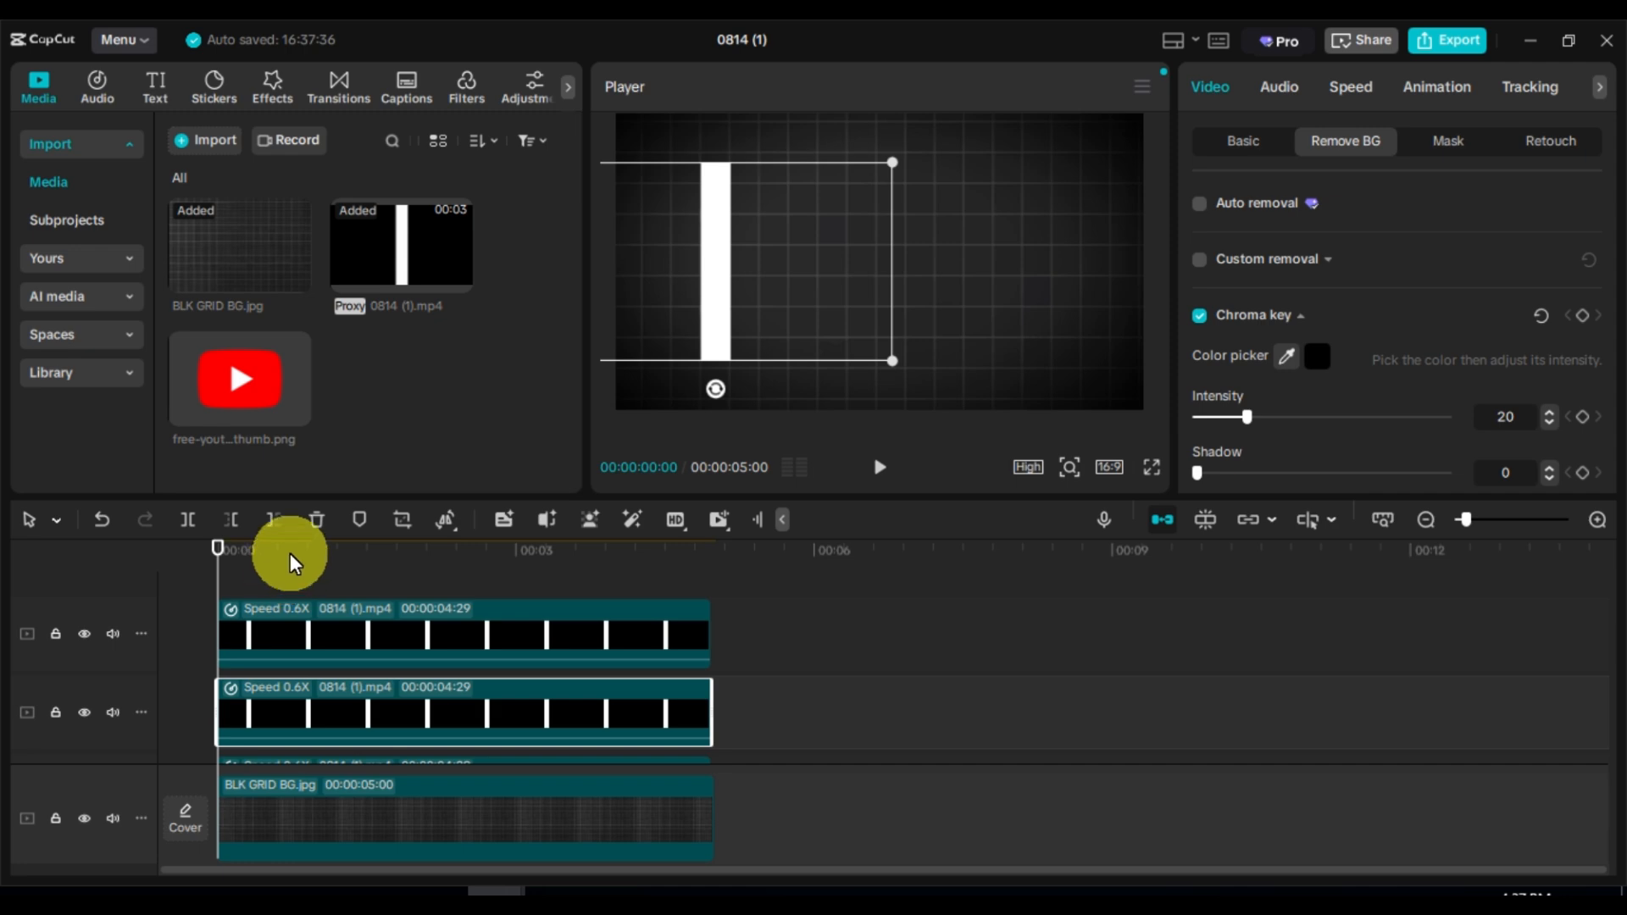
{"action": "right_click", "coordinate": [261, 577]}
{"action": "left_click", "coordinate": [302, 601]}
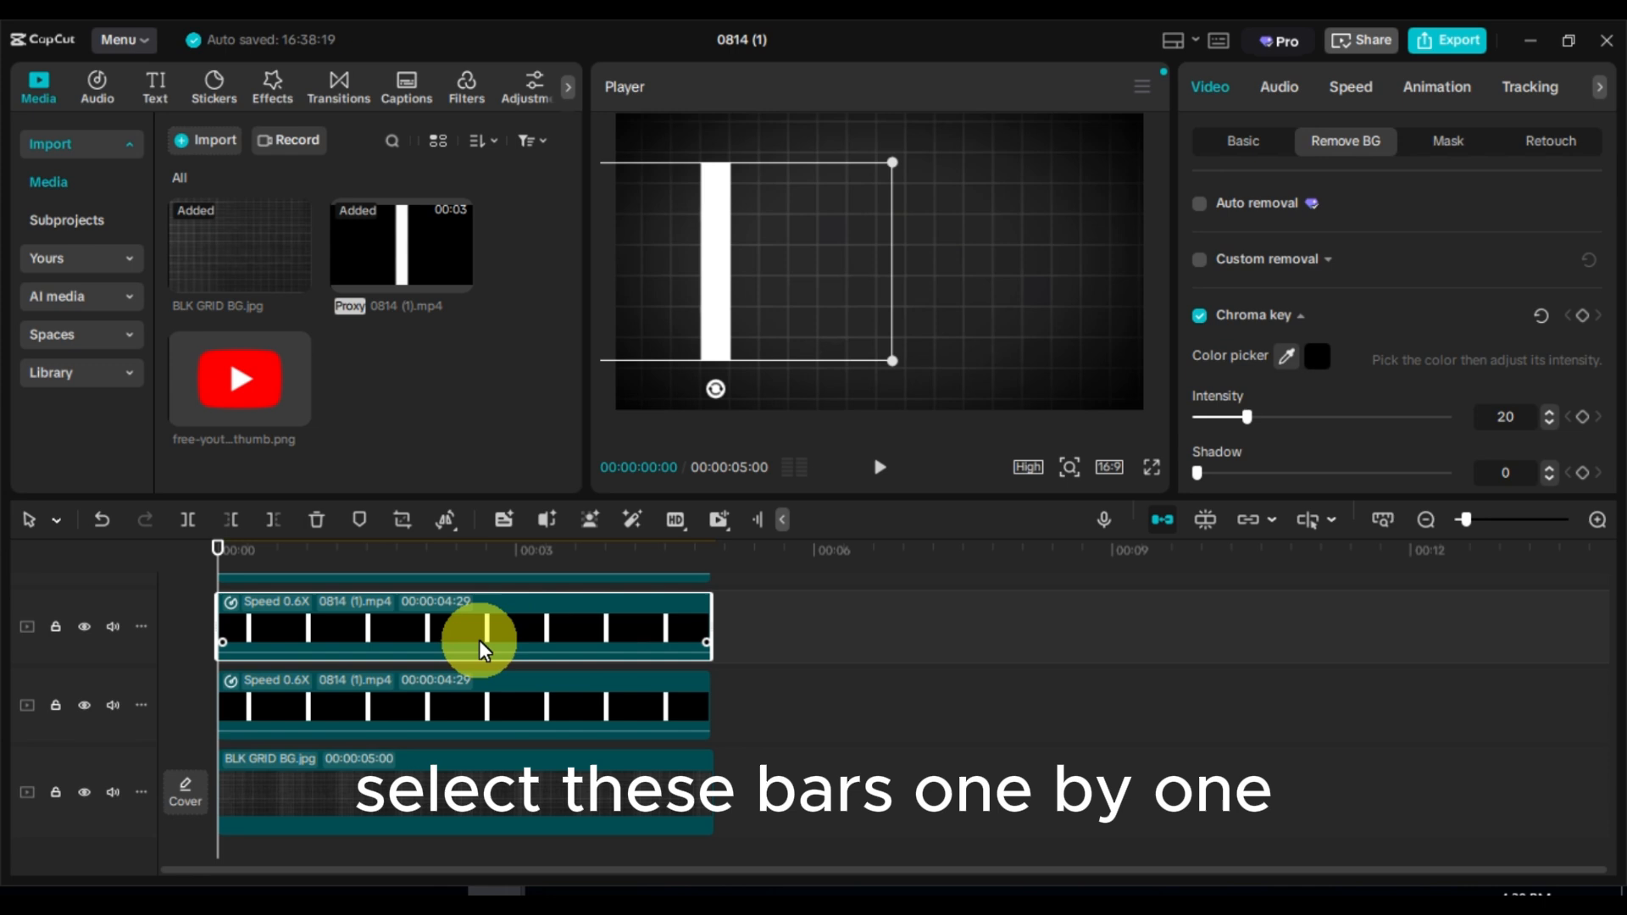
Step: Move three of the bars to the right one by one, spacing all four evenly in a row
{"action": "left_click", "coordinate": [489, 699]}
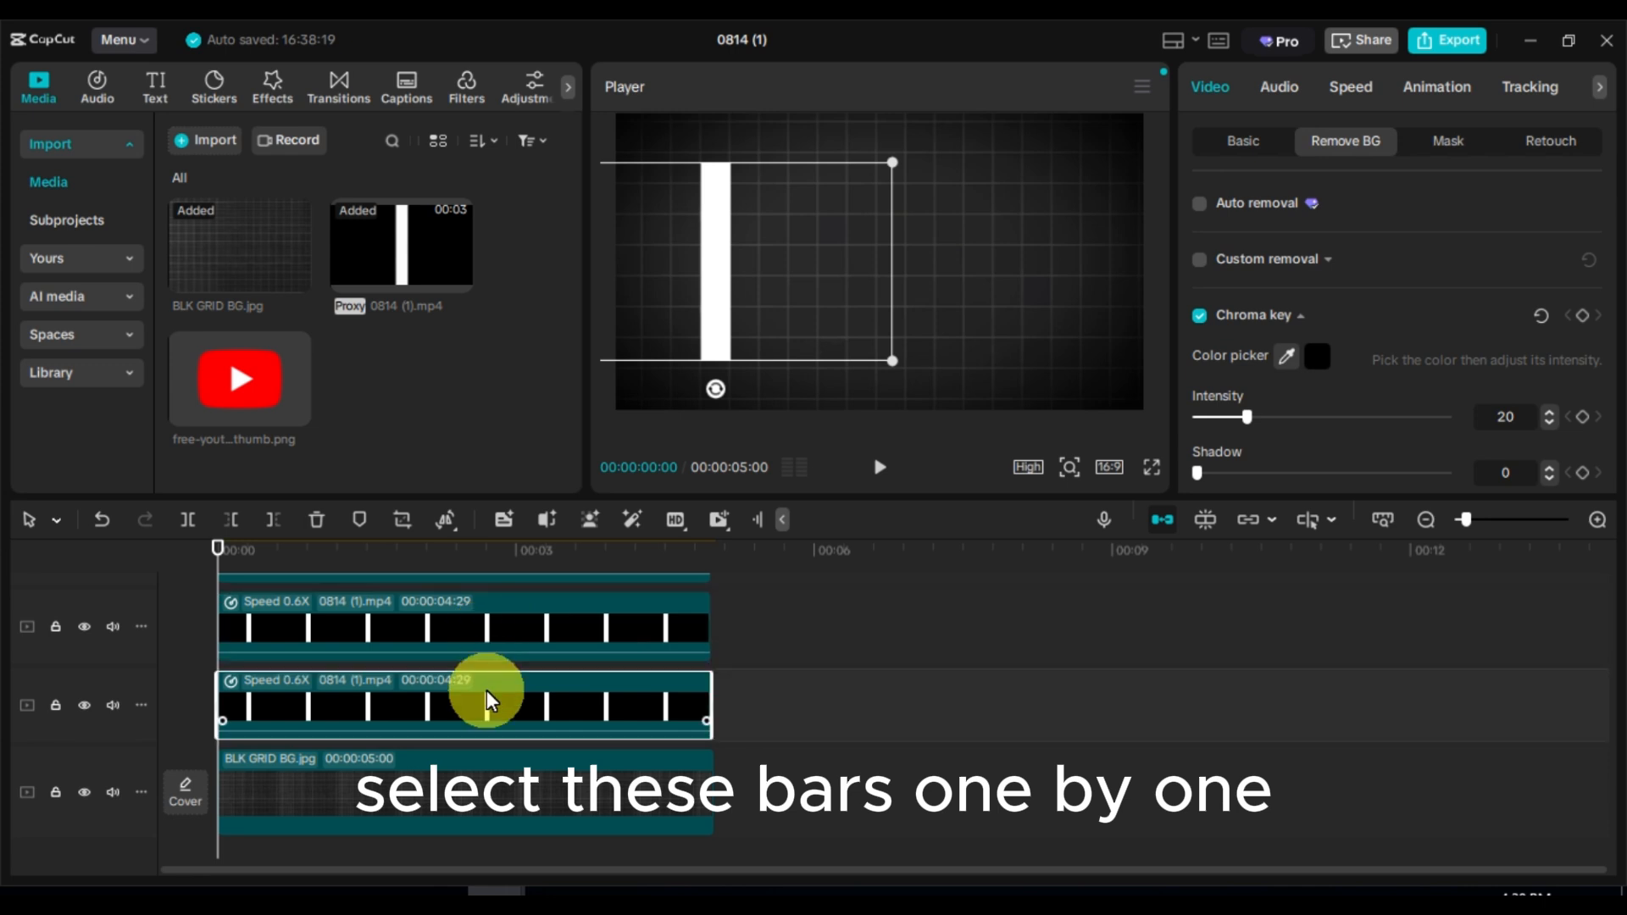
{"action": "left_click_drag", "start_coordinate": [710, 265], "coordinate": [1000, 265]}
{"action": "scroll", "coordinate": [483, 635], "scroll_direction": "up", "scroll_amount": 1}
{"action": "left_click", "coordinate": [483, 670]}
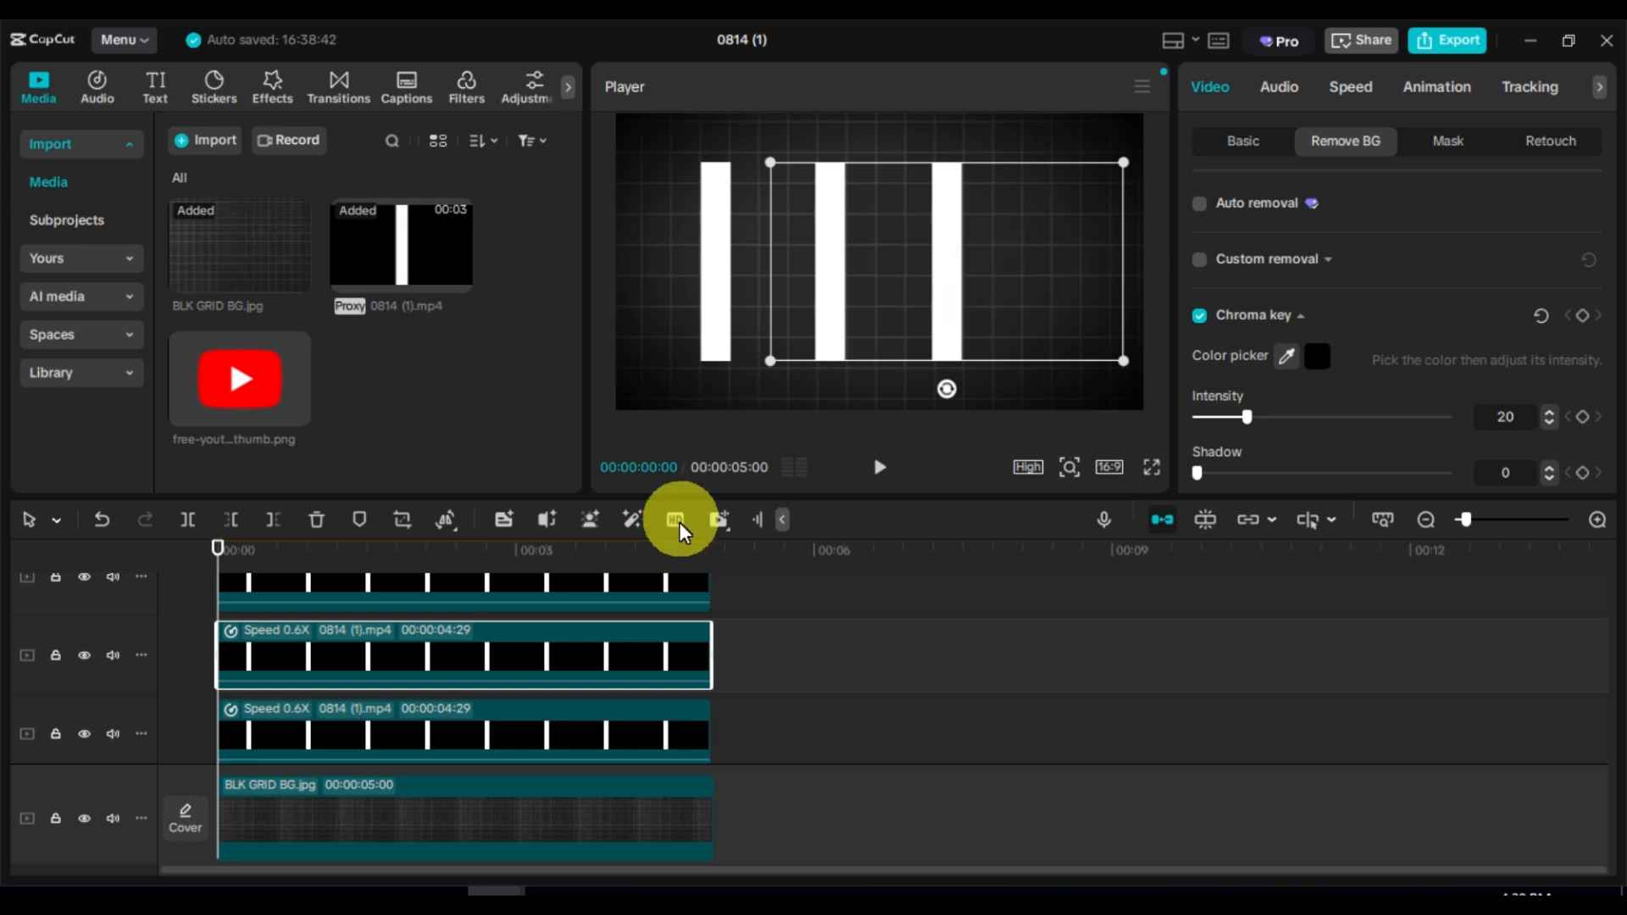
{"action": "scroll", "coordinate": [643, 599], "scroll_direction": "up", "scroll_amount": 1}
{"action": "left_click", "coordinate": [643, 599]}
{"action": "left_click_drag", "start_coordinate": [745, 327], "coordinate": [1121, 257]}
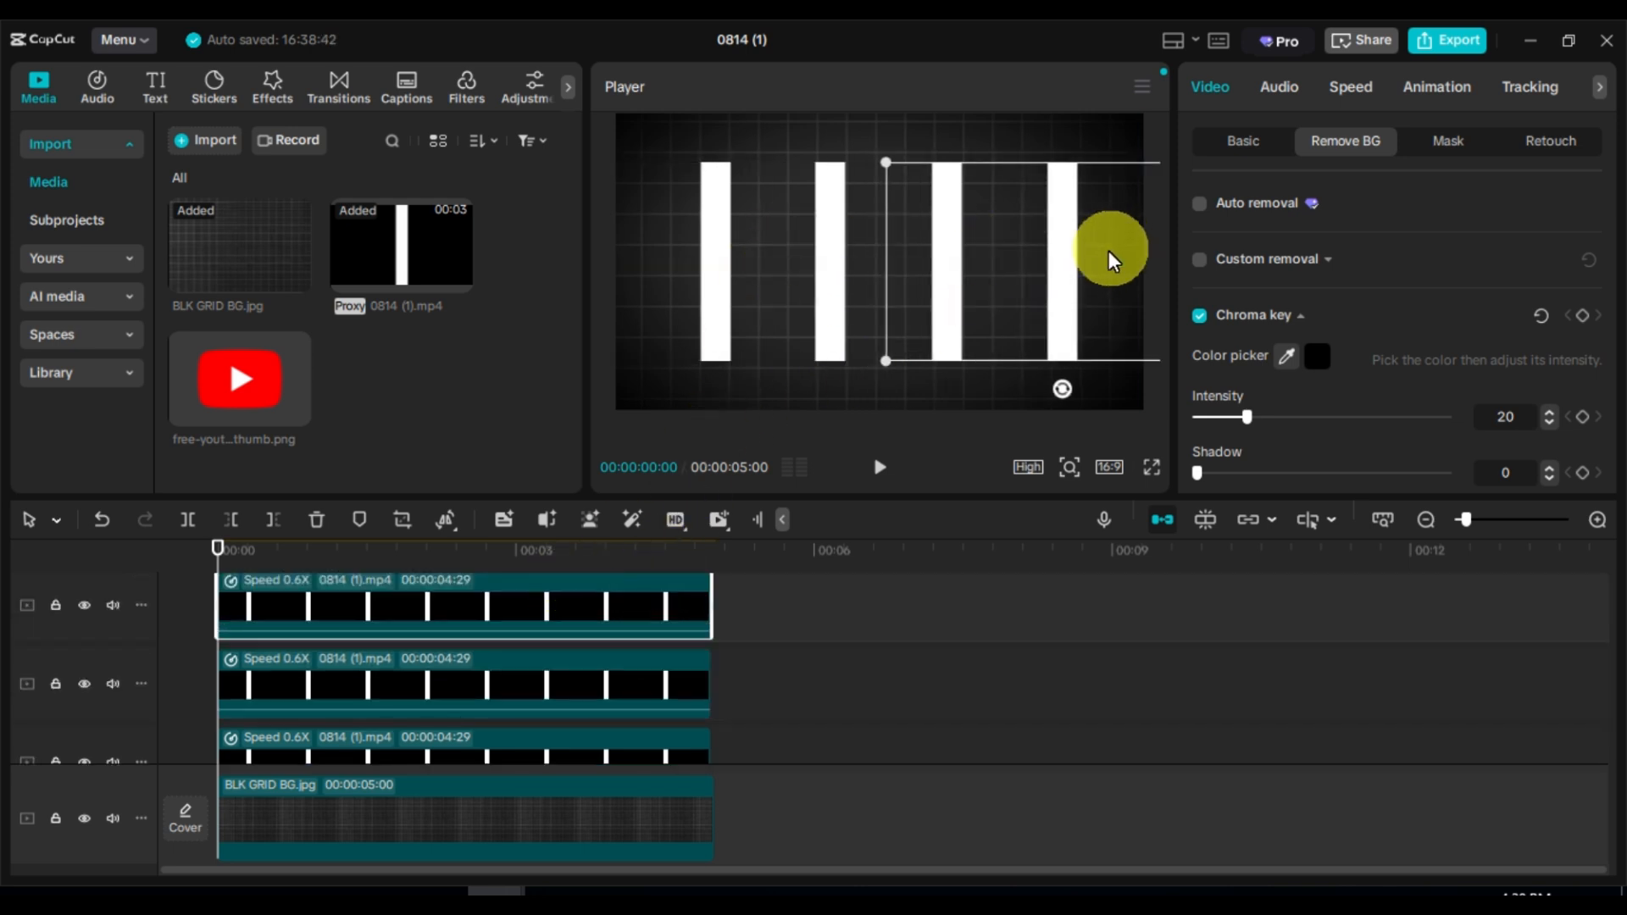
Step: Nudge the leftmost bar slightly to the left, keeping it vertically centred in the frame
{"action": "scroll", "coordinate": [828, 657], "scroll_direction": "up", "scroll_amount": 3}
{"action": "left_click", "coordinate": [562, 604]}
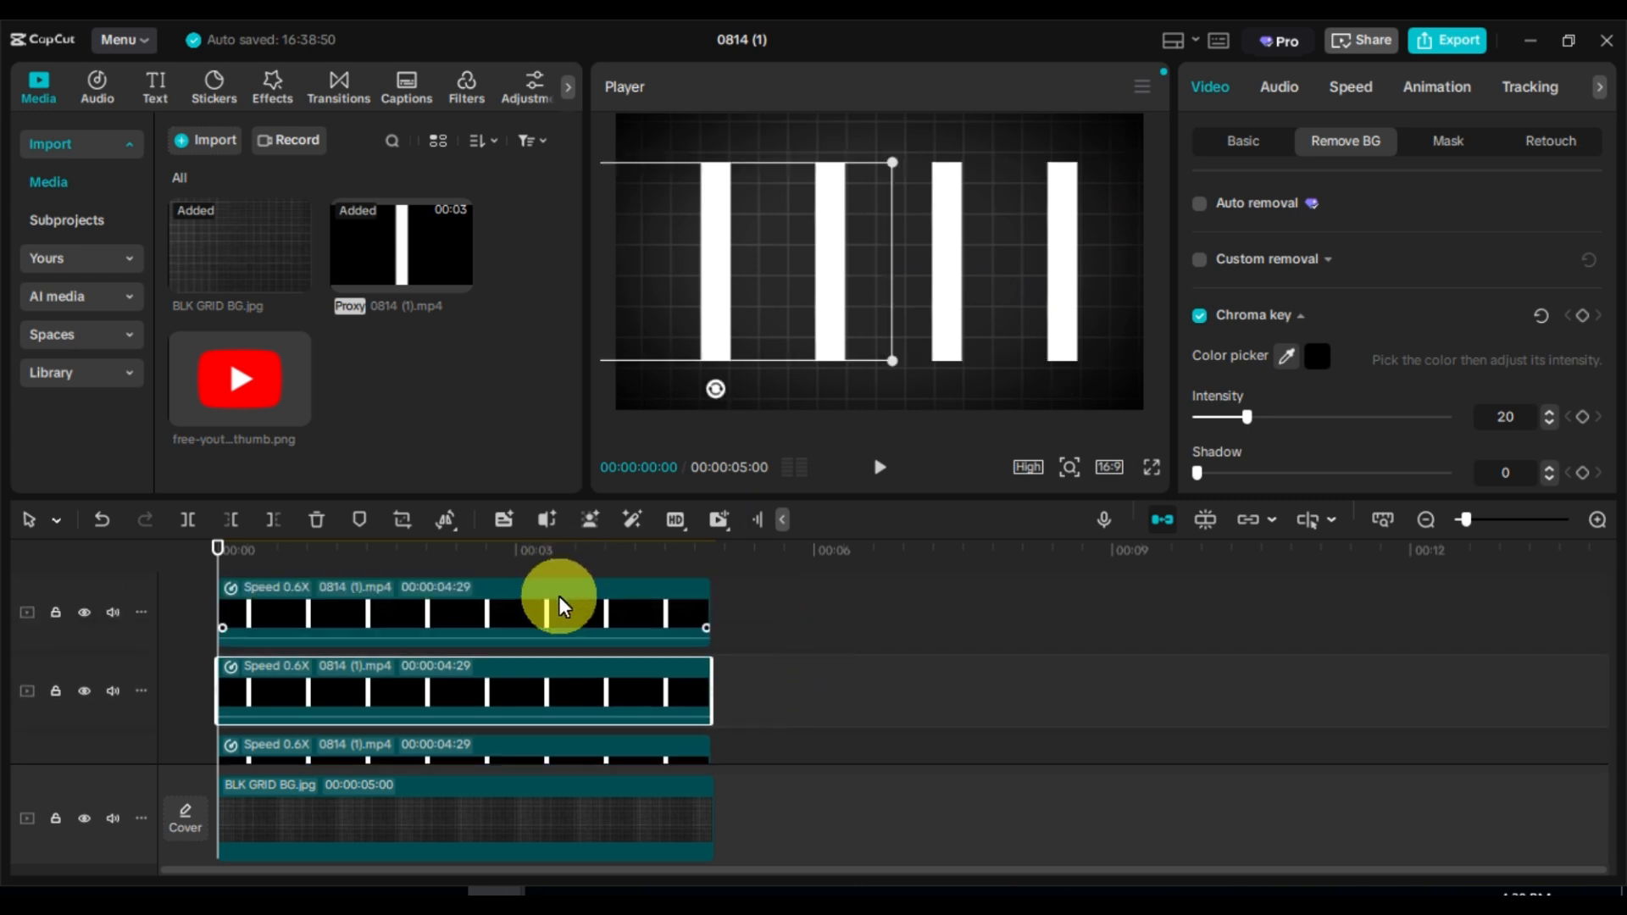
{"action": "mouse_move", "coordinate": [696, 269]}
{"action": "left_mouse_down"}
{"action": "mouse_move", "coordinate": [777, 272]}
{"action": "mouse_move", "coordinate": [695, 278]}
{"action": "left_mouse_up"}
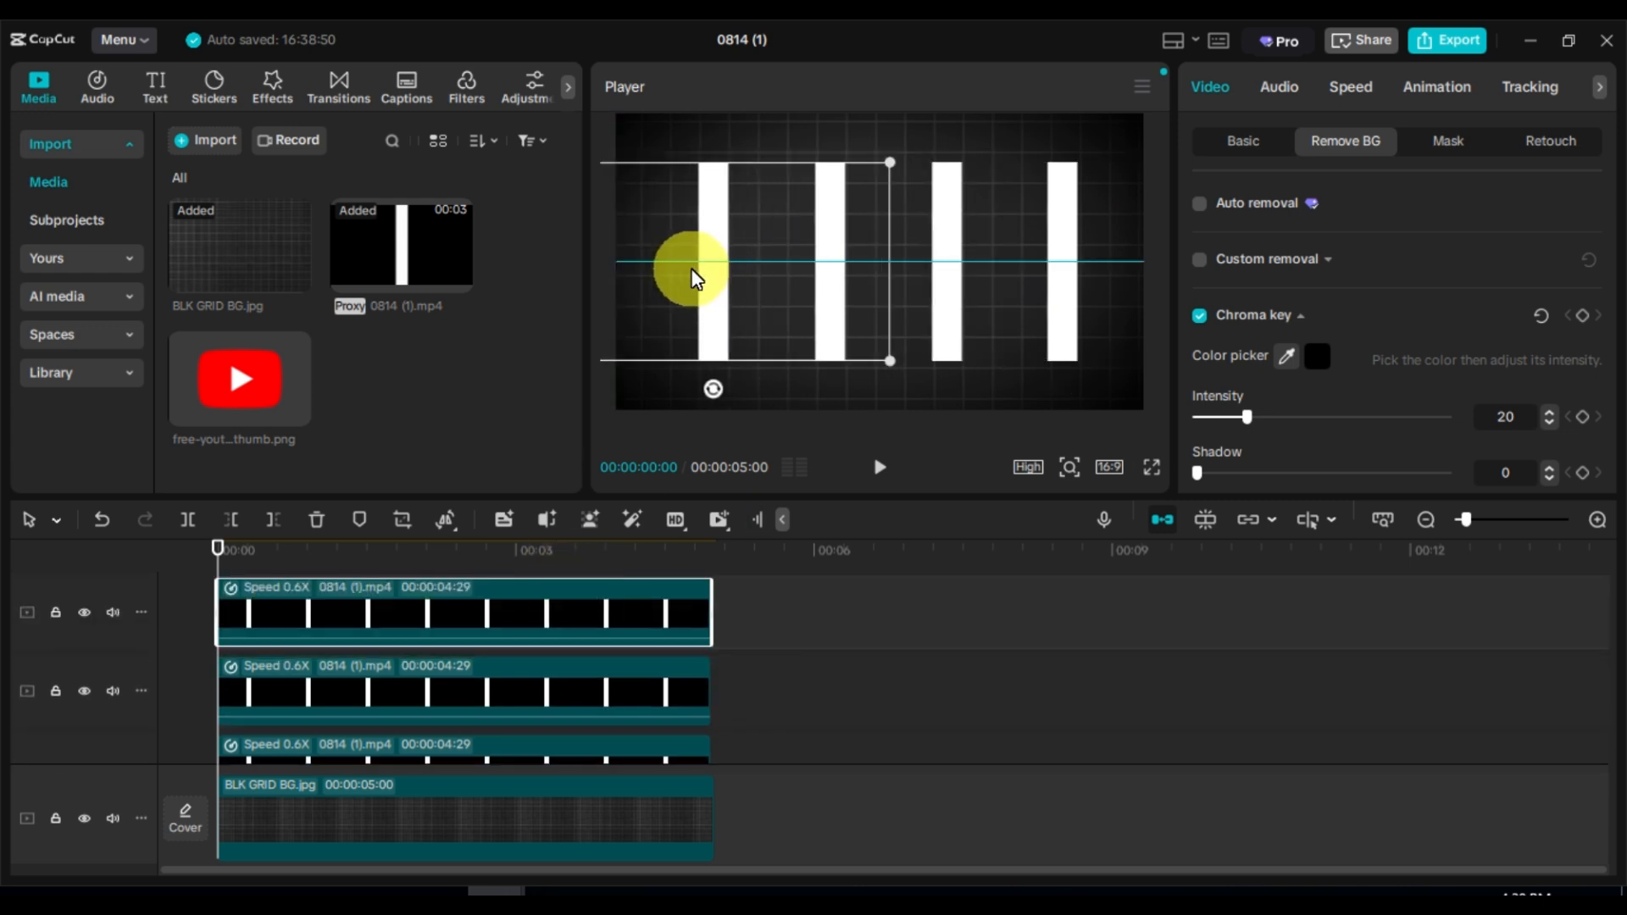
Step: Select all four bar clips together and scale them down to 62%
{"action": "left_click", "coordinate": [603, 676], "text": "ctrl"}
{"action": "scroll", "coordinate": [849, 639], "scroll_direction": "down", "scroll_amount": 3}
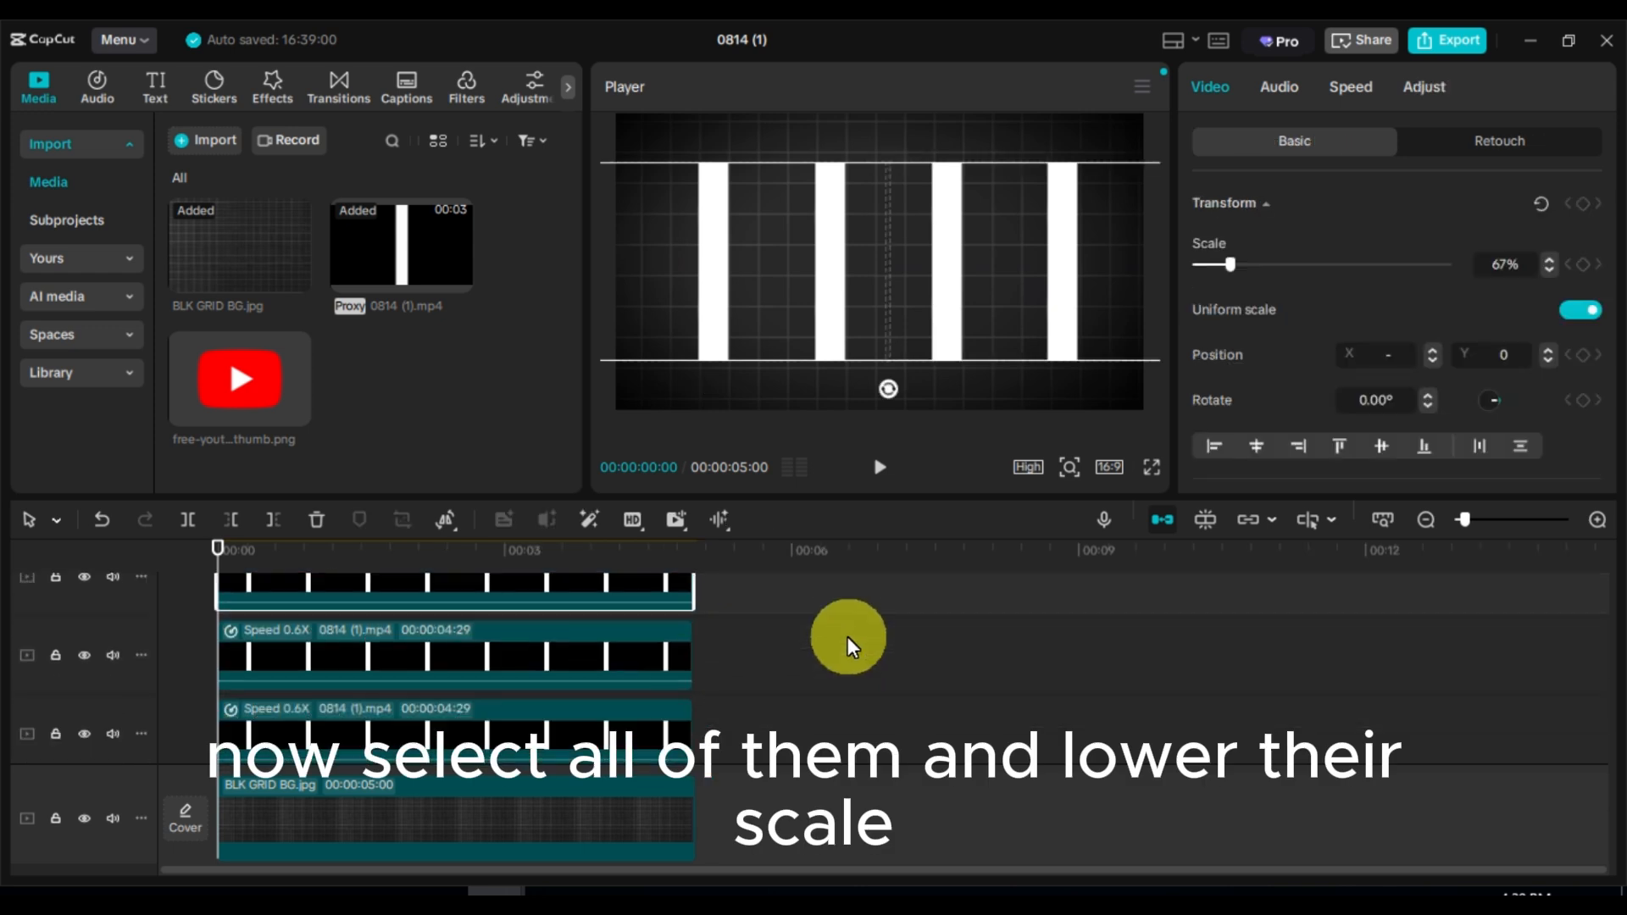
{"action": "left_click", "coordinate": [623, 659], "text": "ctrl"}
{"action": "left_click", "coordinate": [624, 723], "text": "ctrl"}
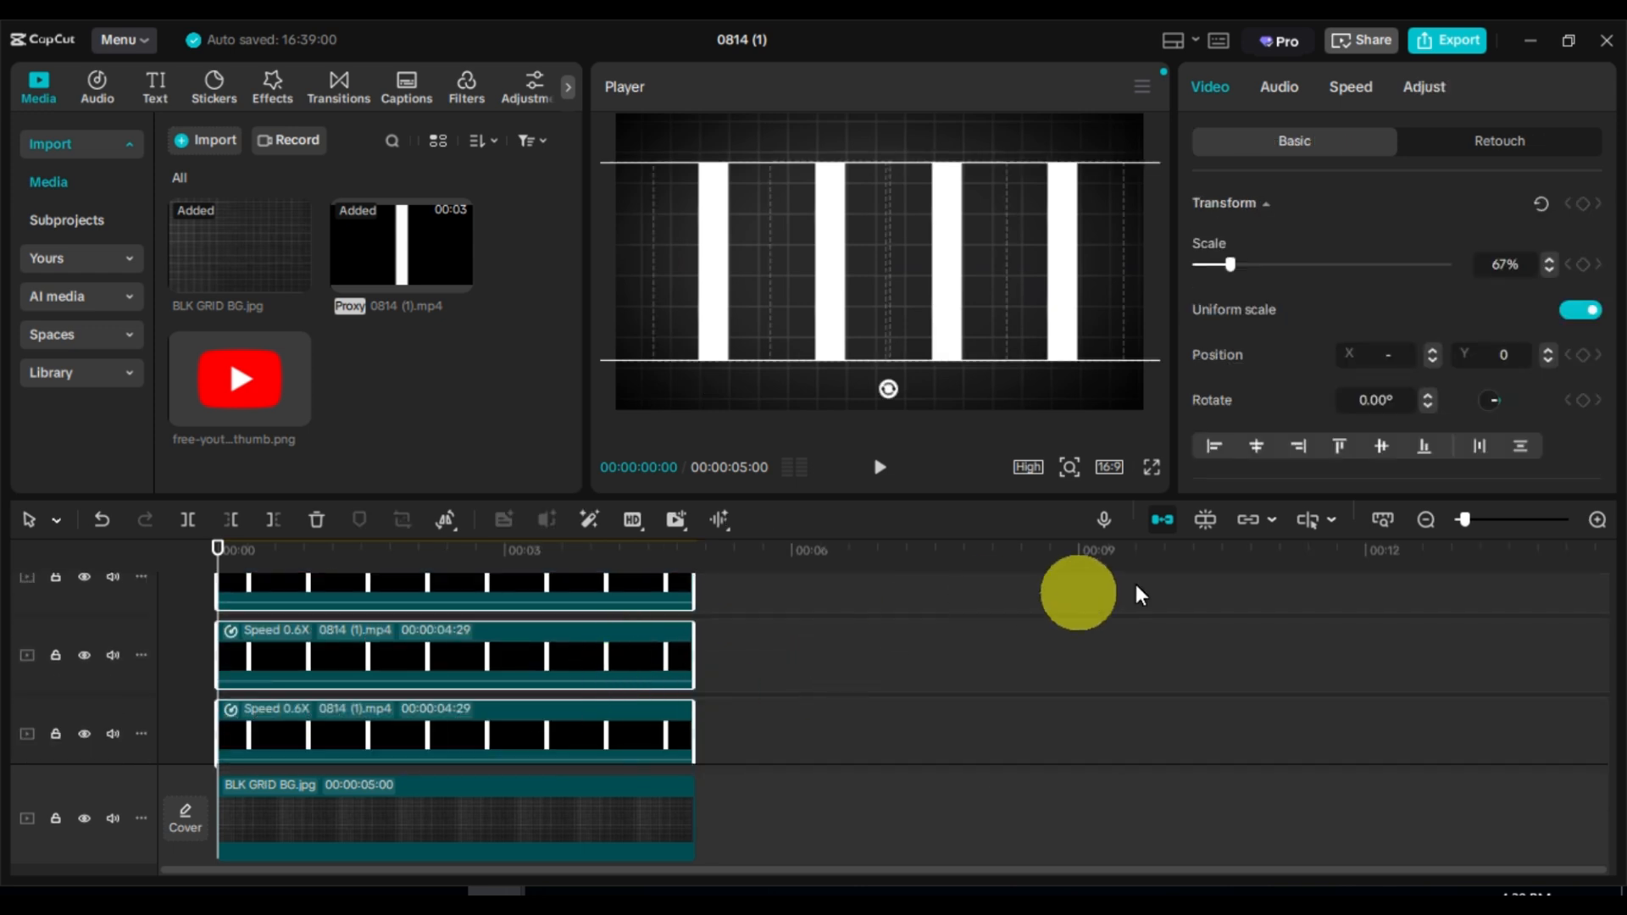
{"action": "left_click_drag", "start_coordinate": [1232, 270], "coordinate": [1231, 271]}
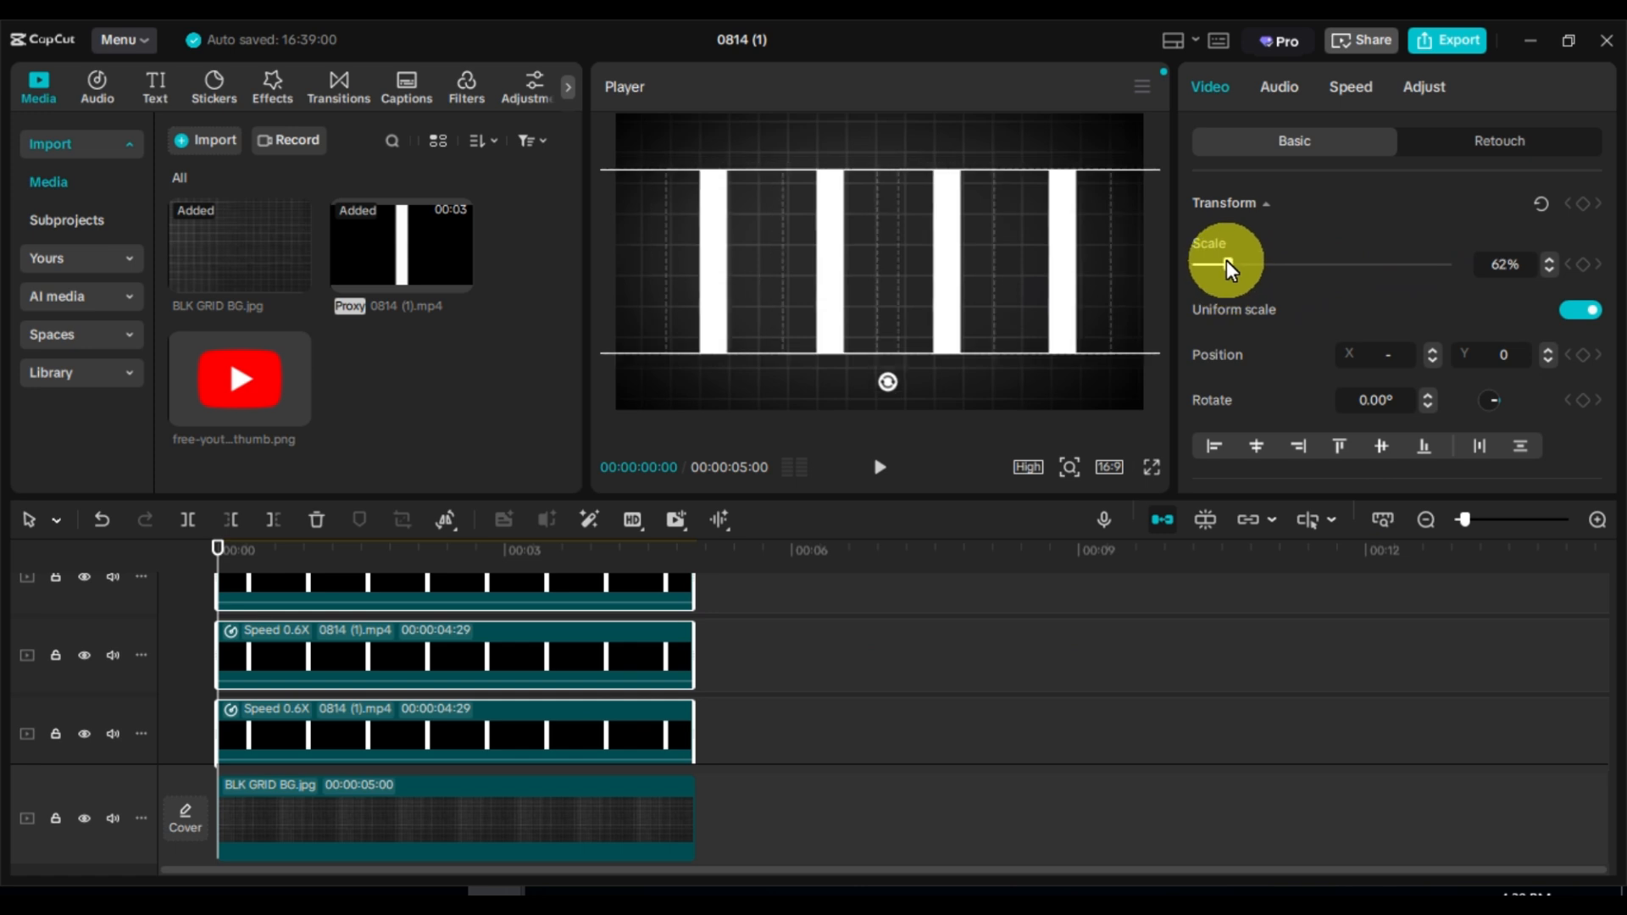
Step: Add a default text clip starting at 0 s and extend it to the 5-second mark
{"action": "scroll", "coordinate": [294, 688], "scroll_direction": "up", "scroll_amount": 3}
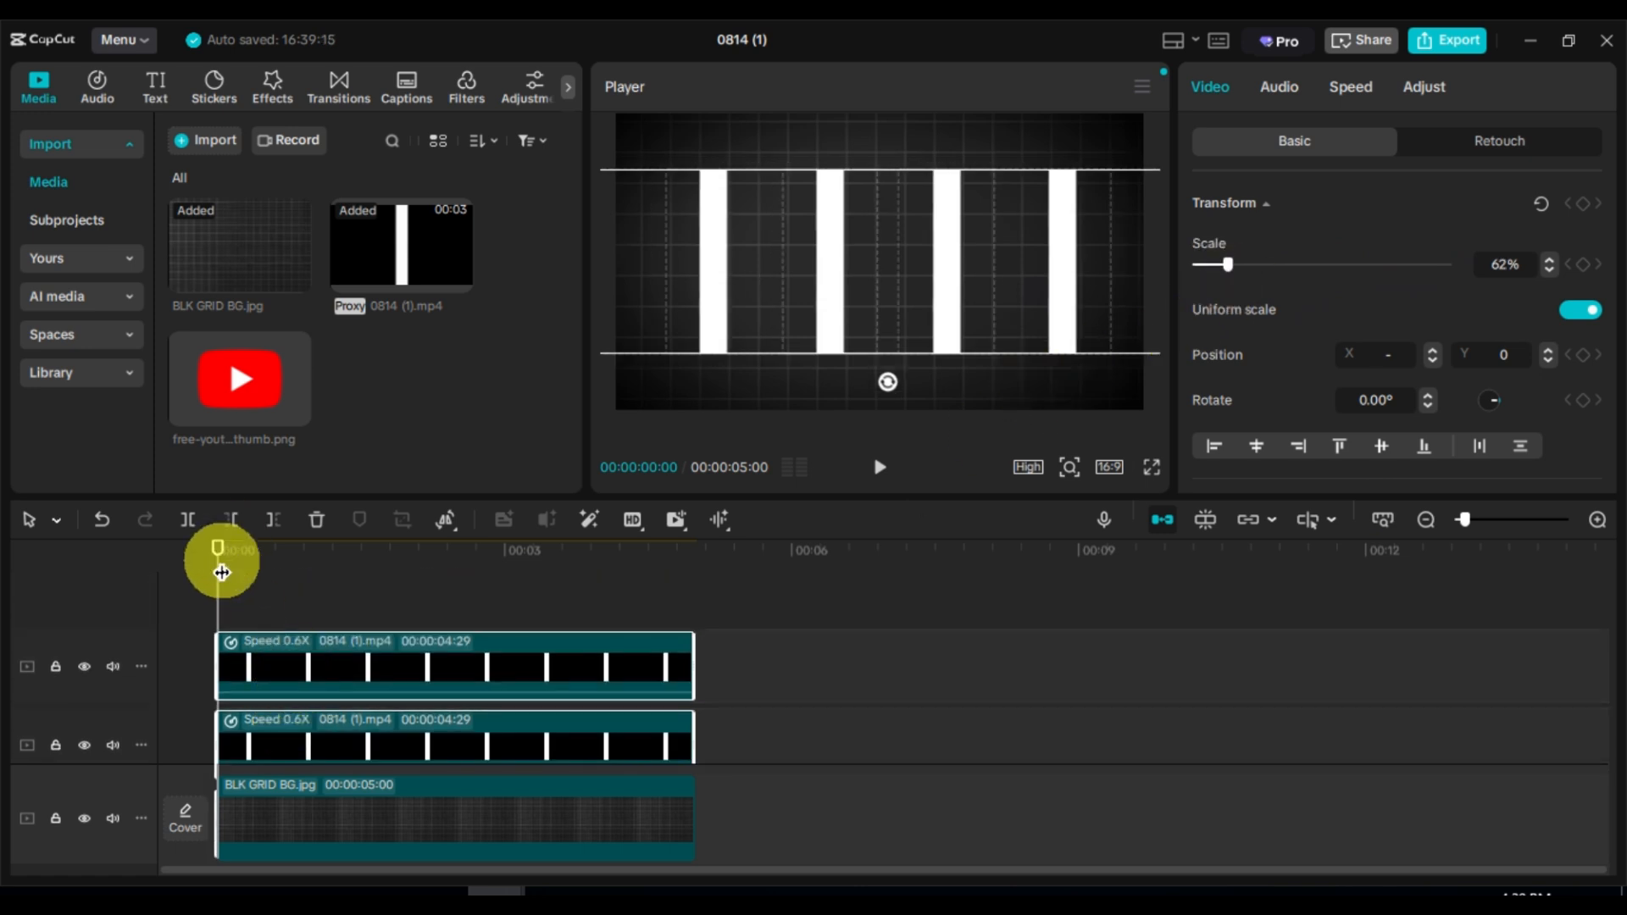
{"action": "left_click", "coordinate": [221, 573]}
{"action": "left_click", "coordinate": [155, 85]}
{"action": "left_click", "coordinate": [255, 213]}
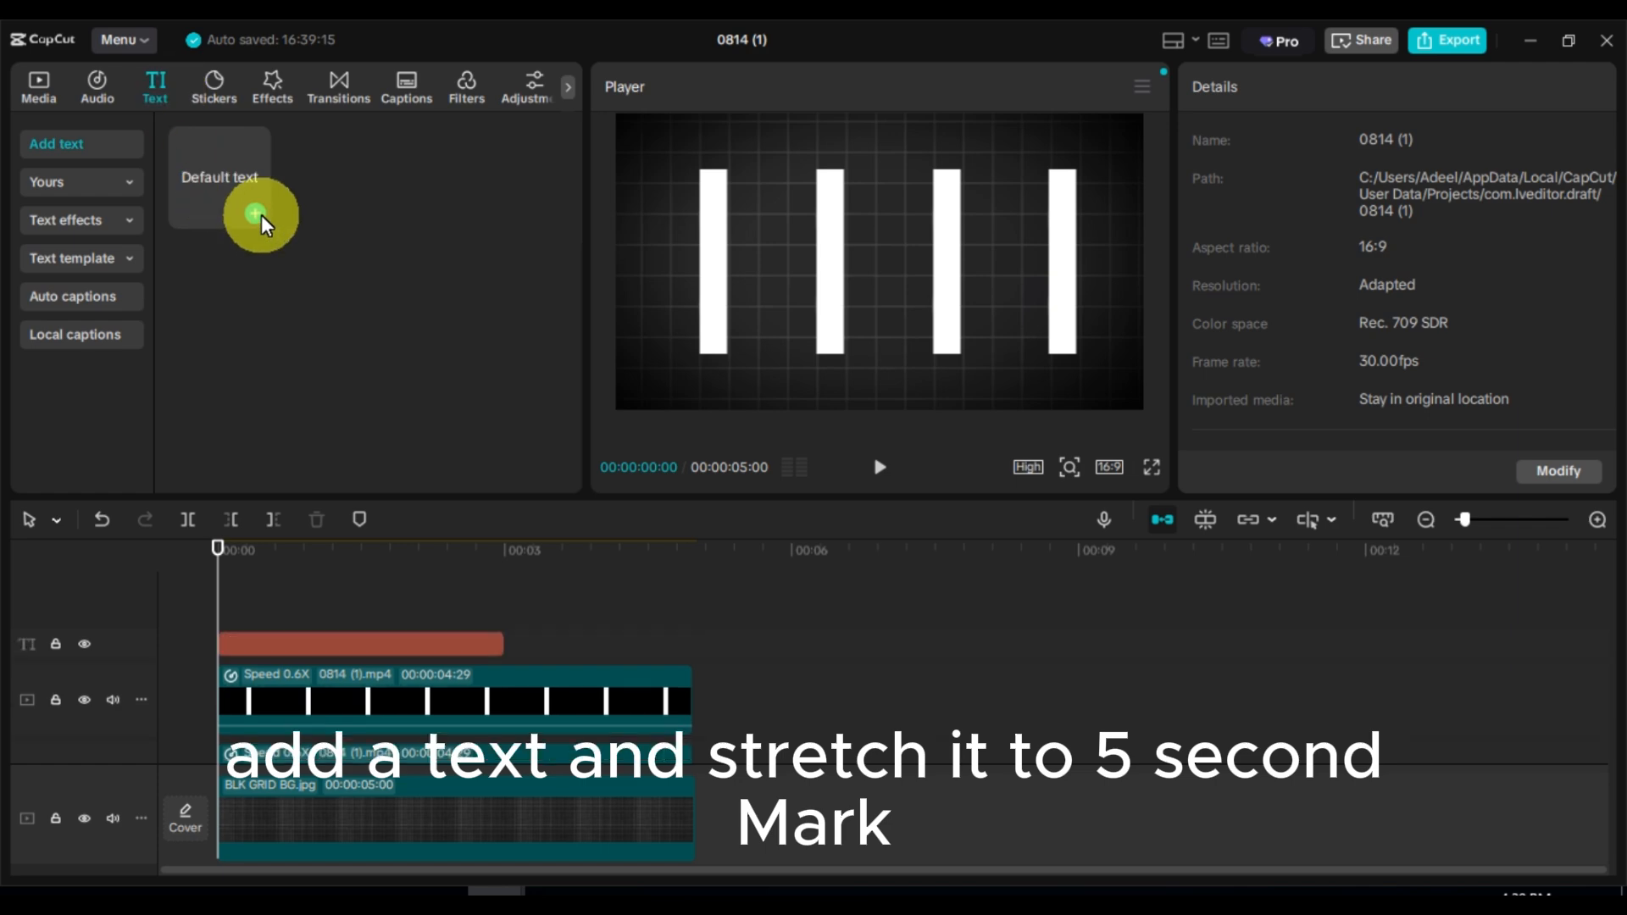
{"action": "left_click_drag", "start_coordinate": [498, 654], "coordinate": [498, 654]}
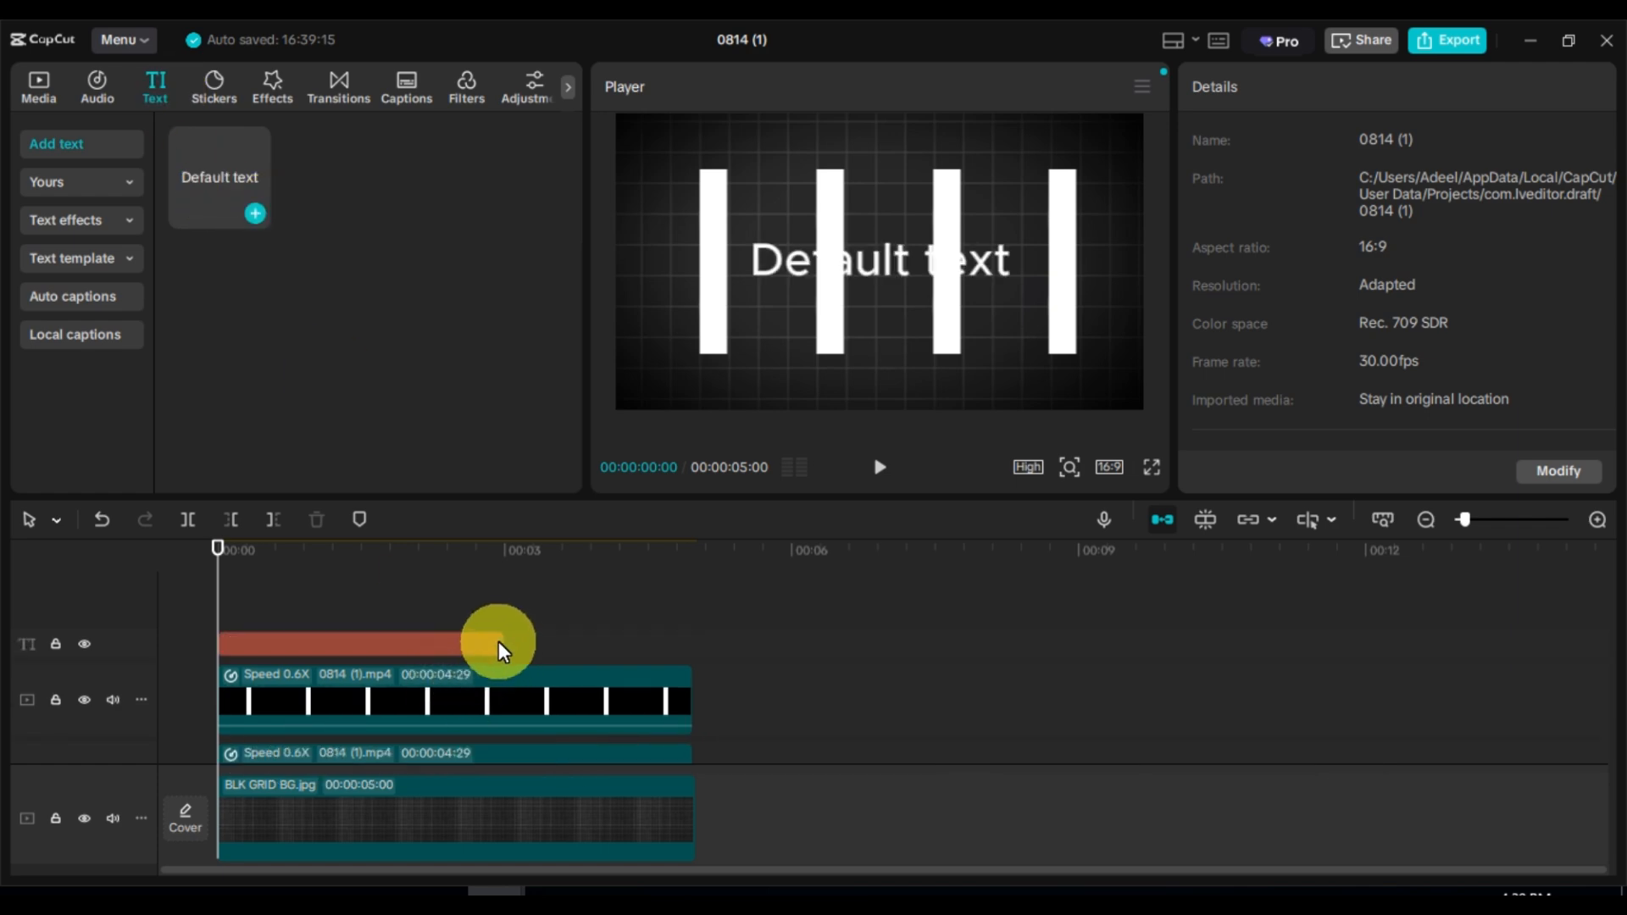
{"action": "left_click", "coordinate": [501, 647]}
{"action": "left_click_drag", "start_coordinate": [506, 641], "coordinate": [697, 644]}
Step: Move the text to the lower-left area of the frame and change its wording to TITLE
{"action": "left_click_drag", "start_coordinate": [885, 268], "coordinate": [760, 385]}
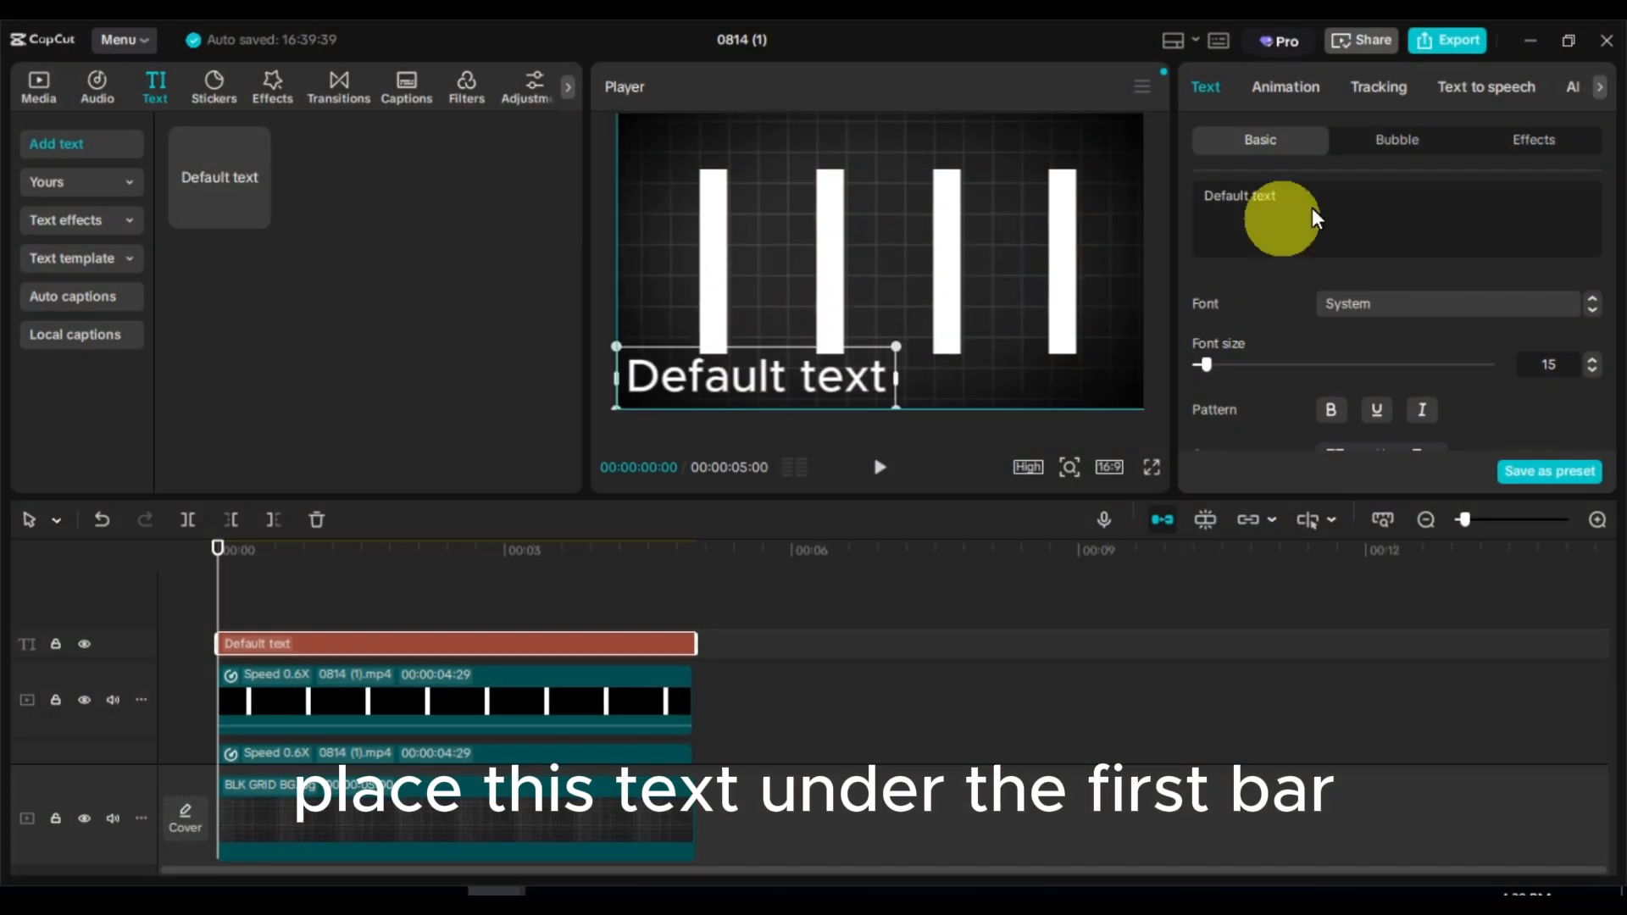
{"action": "left_click_drag", "start_coordinate": [1288, 196], "coordinate": [1123, 173]}
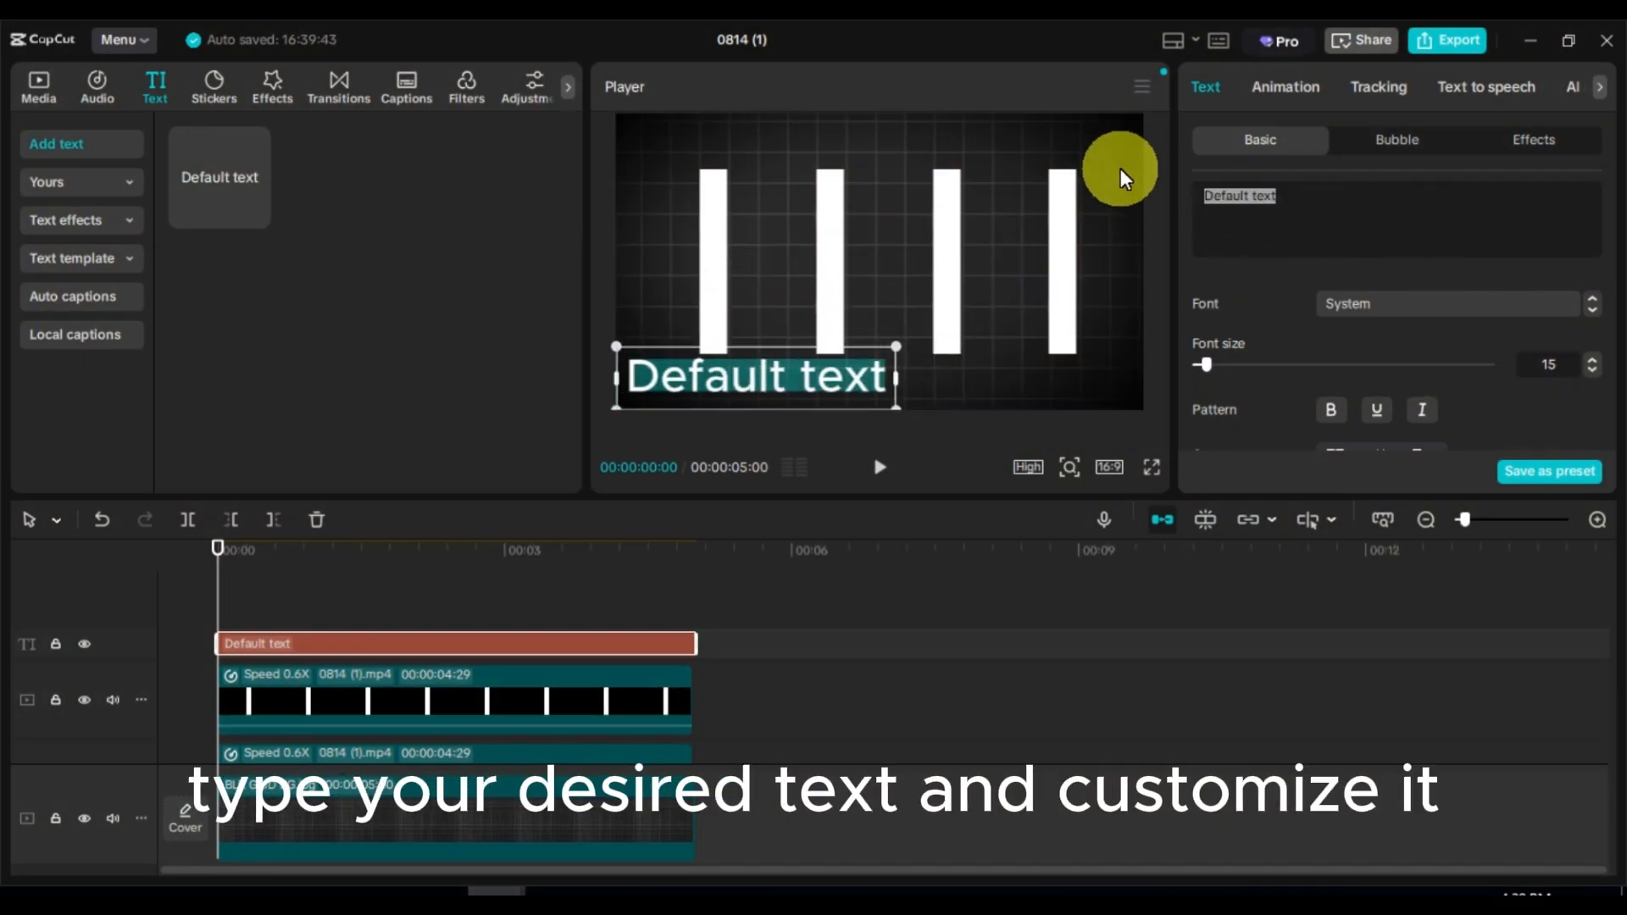
{"action": "type", "text": "TITLE"}
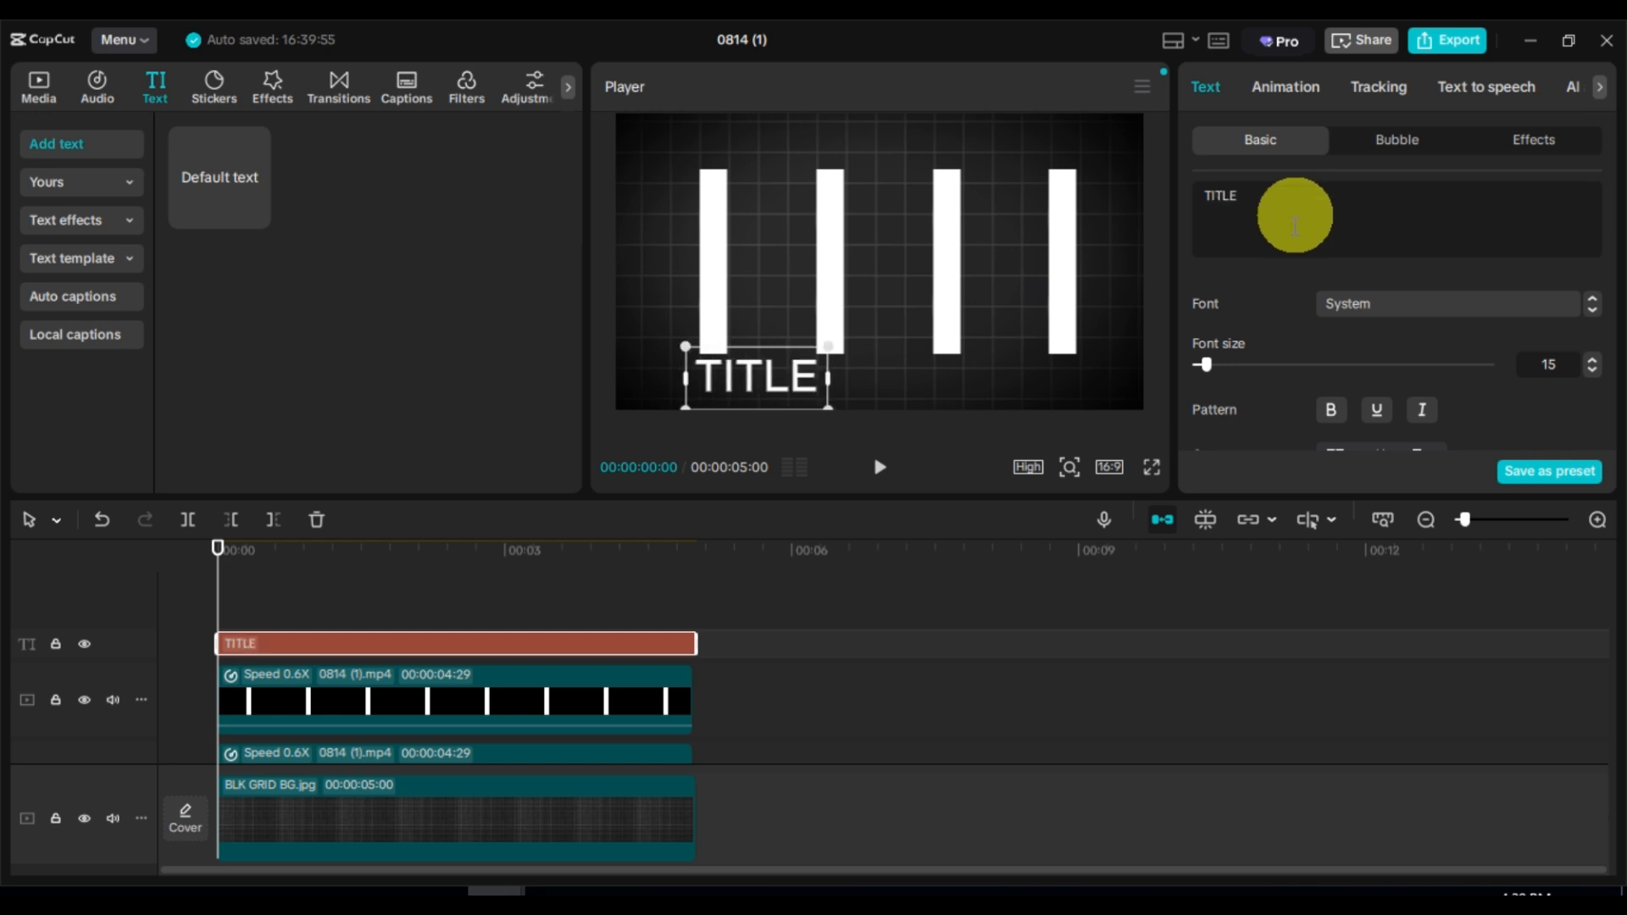
Step: Give the TITLE text a bold serif font, scale it to 40%, and place it under the first bar at X -1227, Y -825
{"action": "left_click", "coordinate": [1417, 306]}
{"action": "left_click", "coordinate": [1391, 338]}
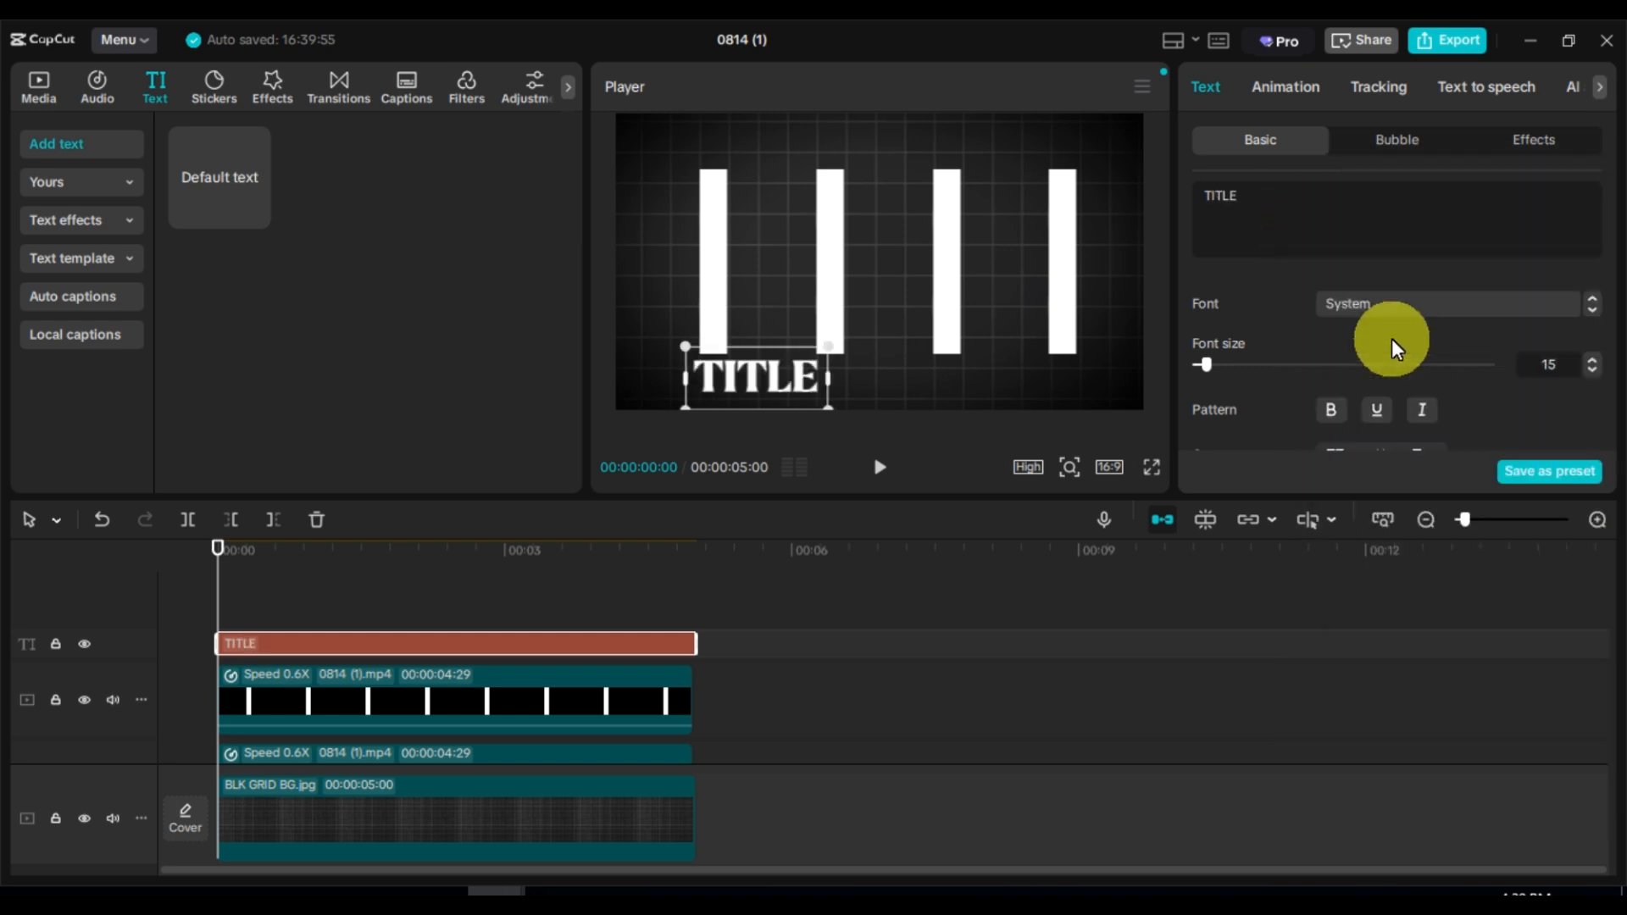
{"action": "scroll", "coordinate": [1429, 379], "scroll_direction": "down", "scroll_amount": 1}
{"action": "scroll", "coordinate": [1429, 379], "scroll_direction": "down", "scroll_amount": 6}
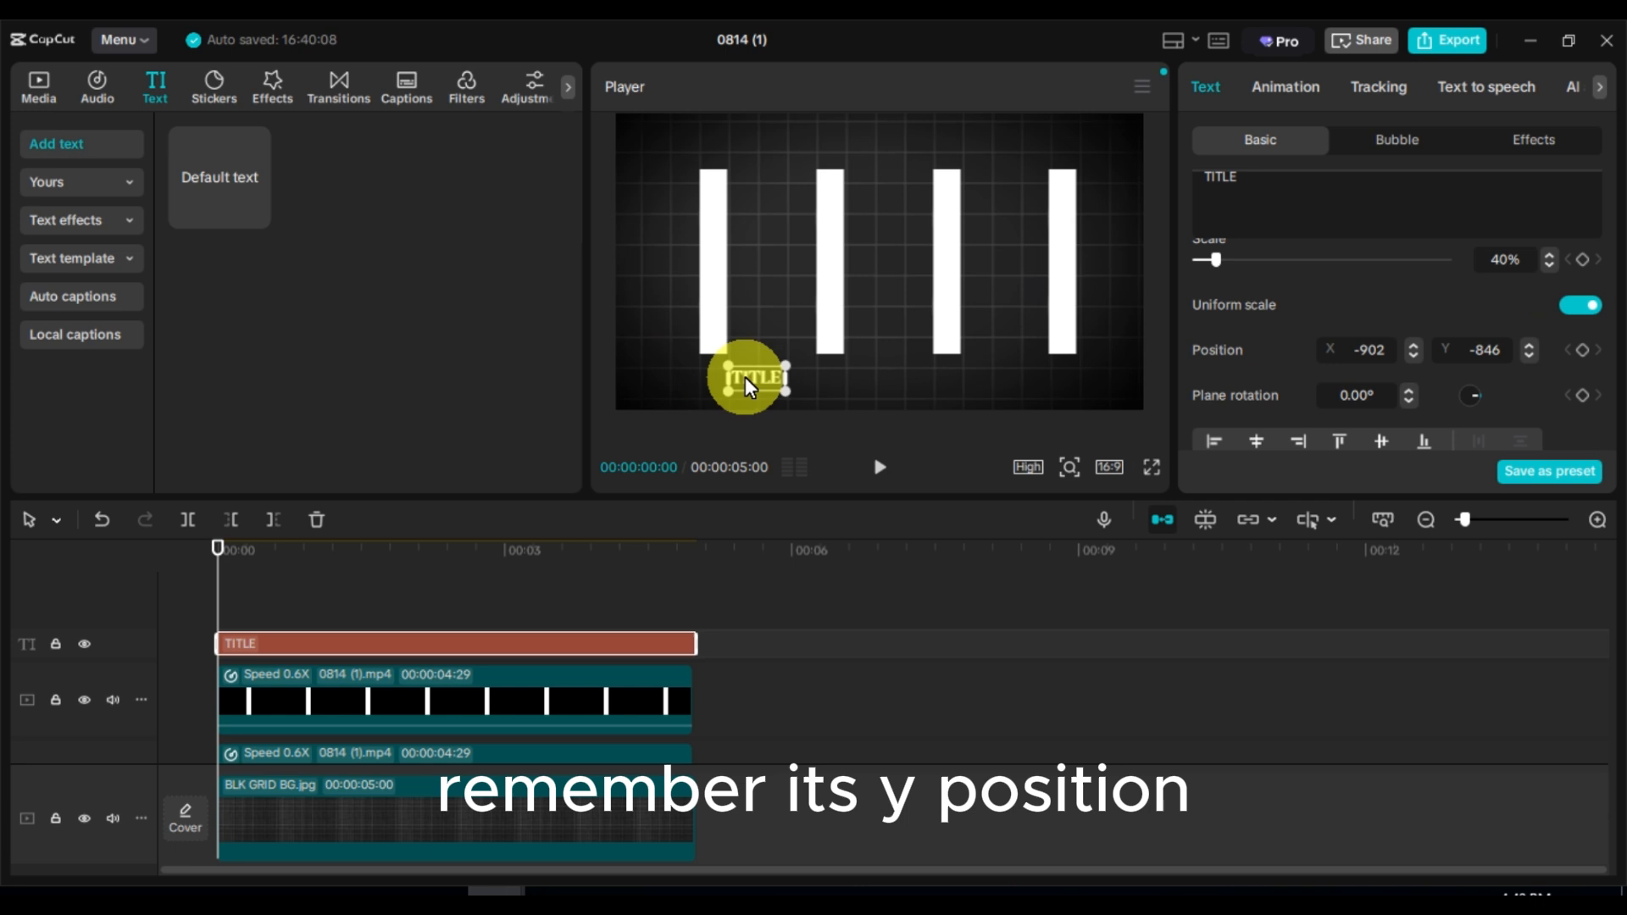
{"action": "left_click_drag", "start_coordinate": [750, 388], "coordinate": [713, 373]}
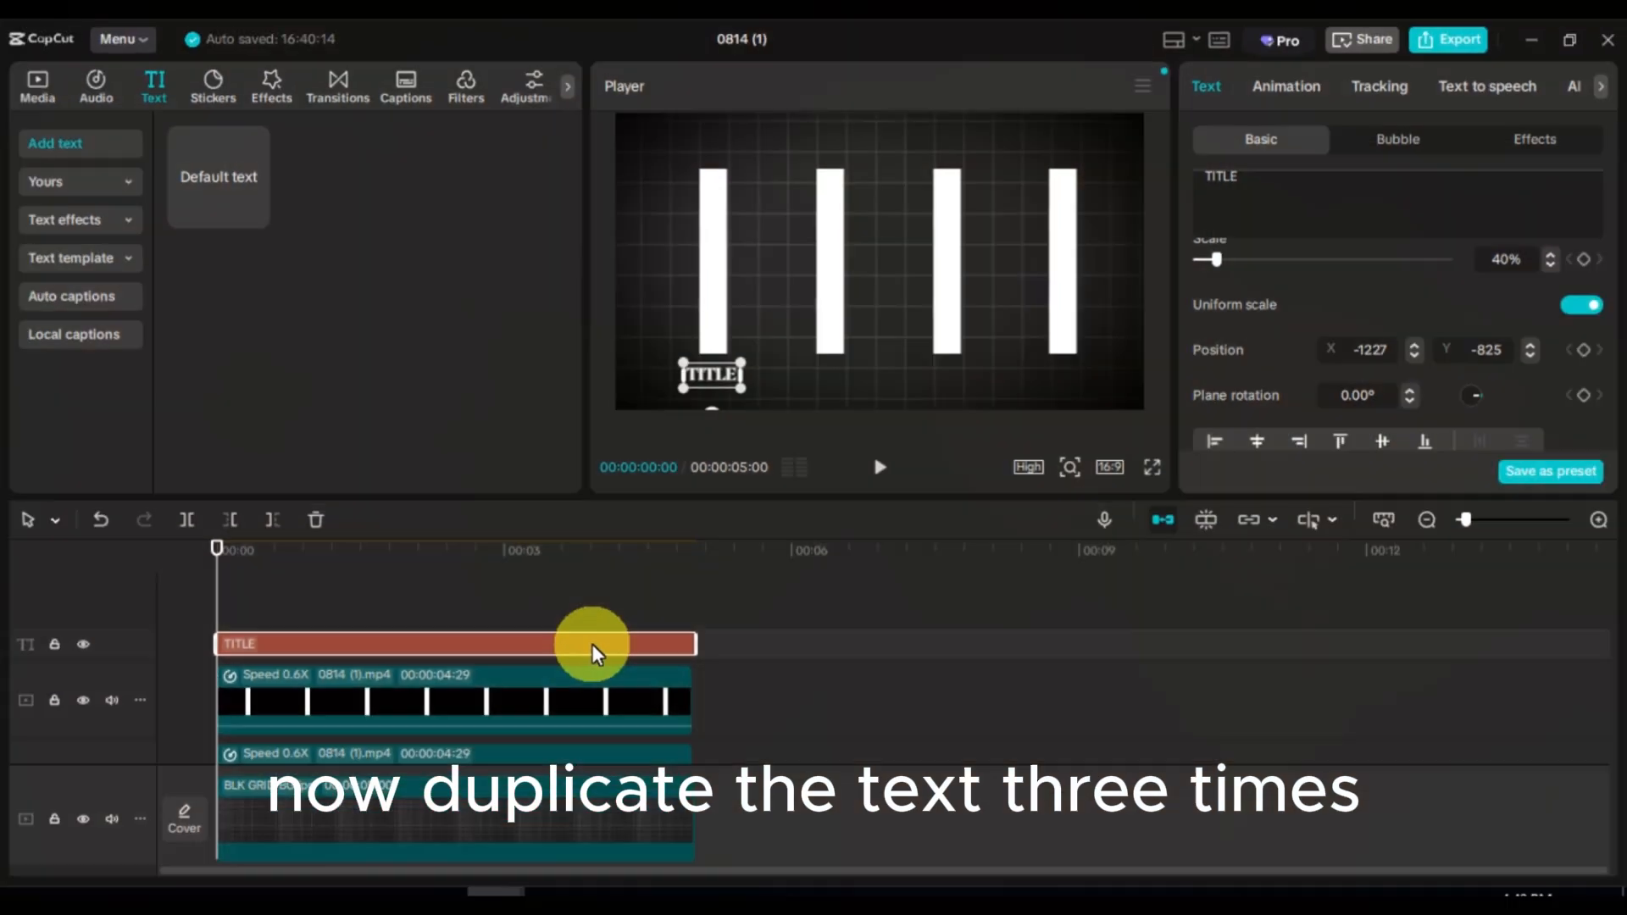
Step: Copy the TITLE text clip and paste three duplicates onto new tracks, all starting at 0 s
{"action": "right_click", "coordinate": [592, 645]}
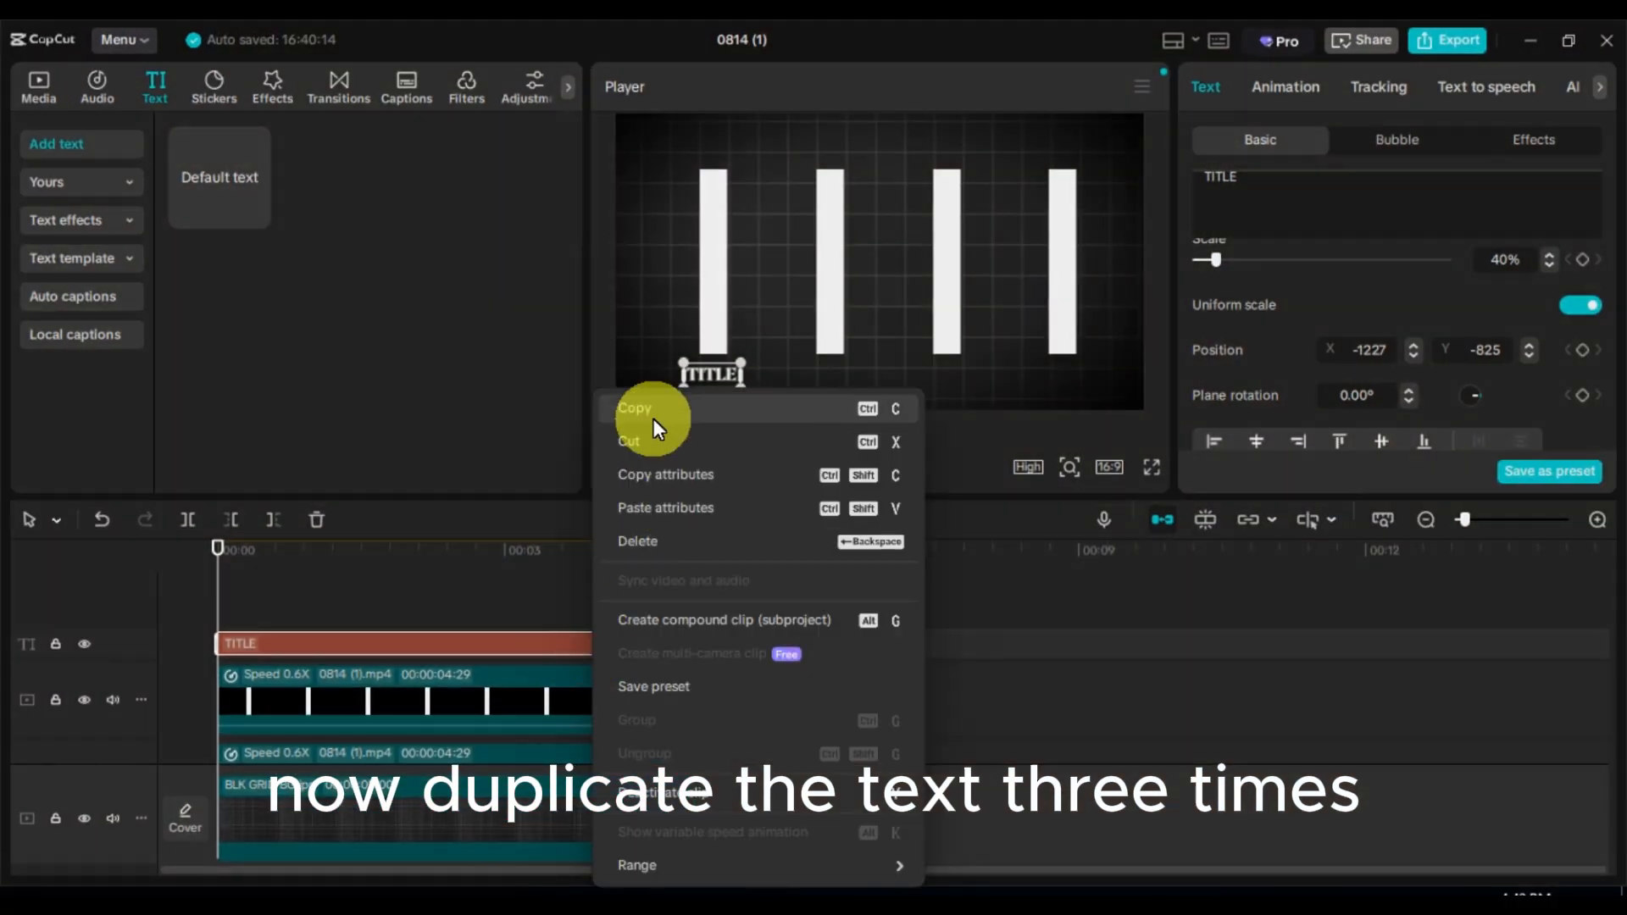
{"action": "left_click", "coordinate": [654, 415]}
{"action": "right_click", "coordinate": [231, 603]}
{"action": "left_click", "coordinate": [264, 625]}
{"action": "right_click", "coordinate": [261, 593]}
{"action": "left_click", "coordinate": [285, 618]}
Step: Move one duplicated TITLE under the second bar and set its Y position to -825
{"action": "left_click_drag", "start_coordinate": [717, 378], "coordinate": [828, 376]}
{"action": "left_click", "coordinate": [713, 379]}
{"action": "scroll", "coordinate": [1395, 338], "scroll_direction": "down", "scroll_amount": 8}
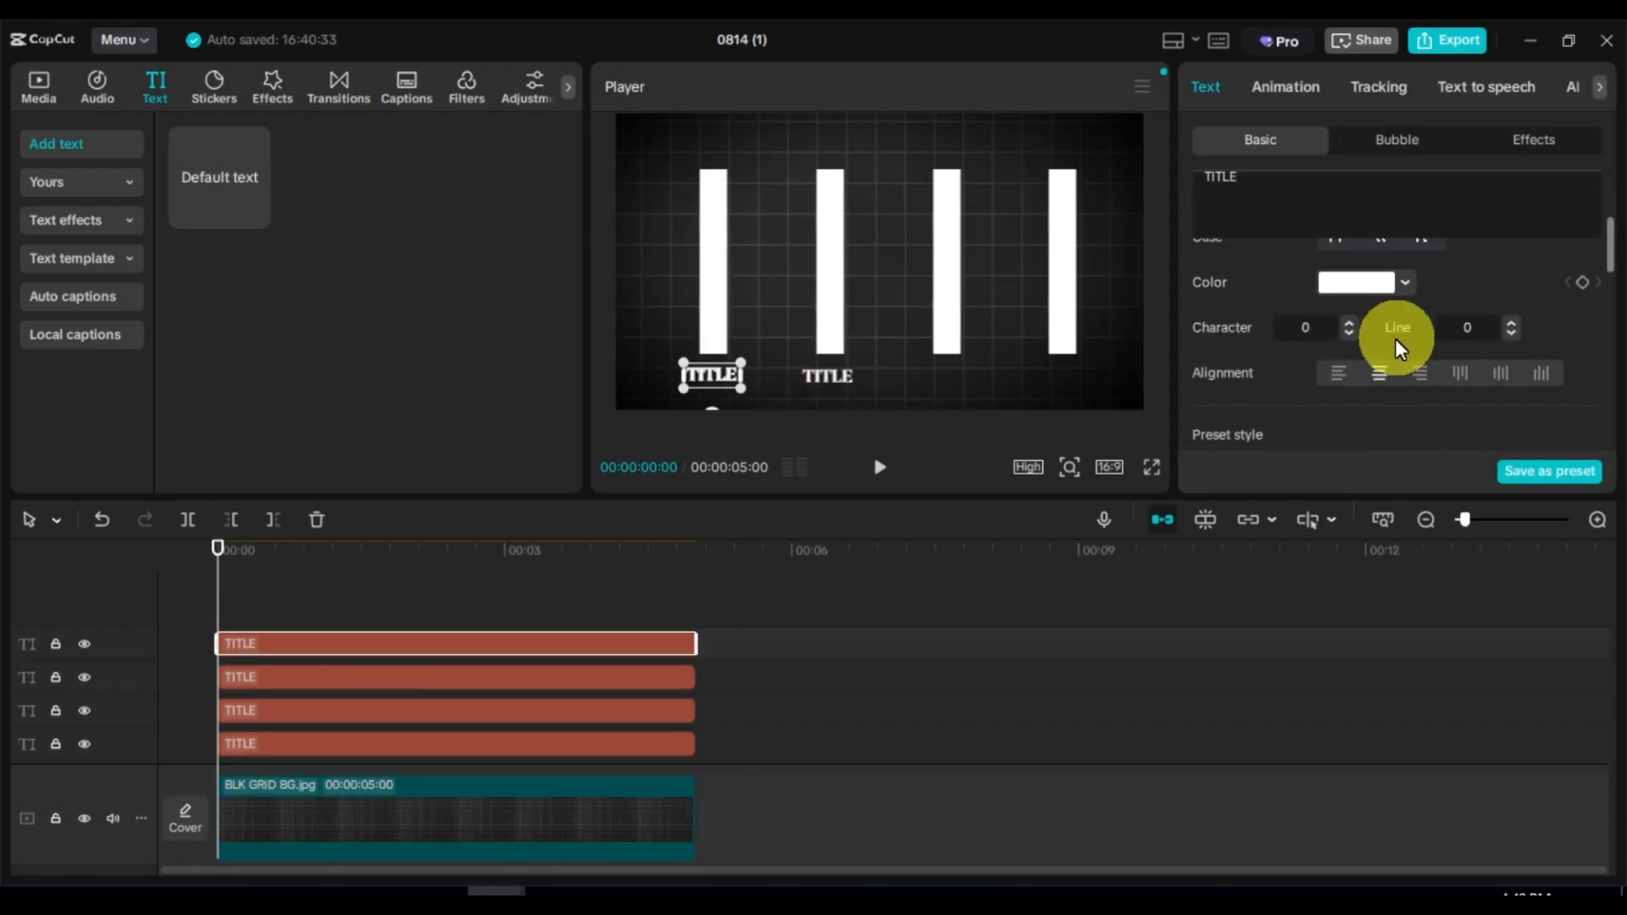
{"action": "left_click", "coordinate": [822, 374]}
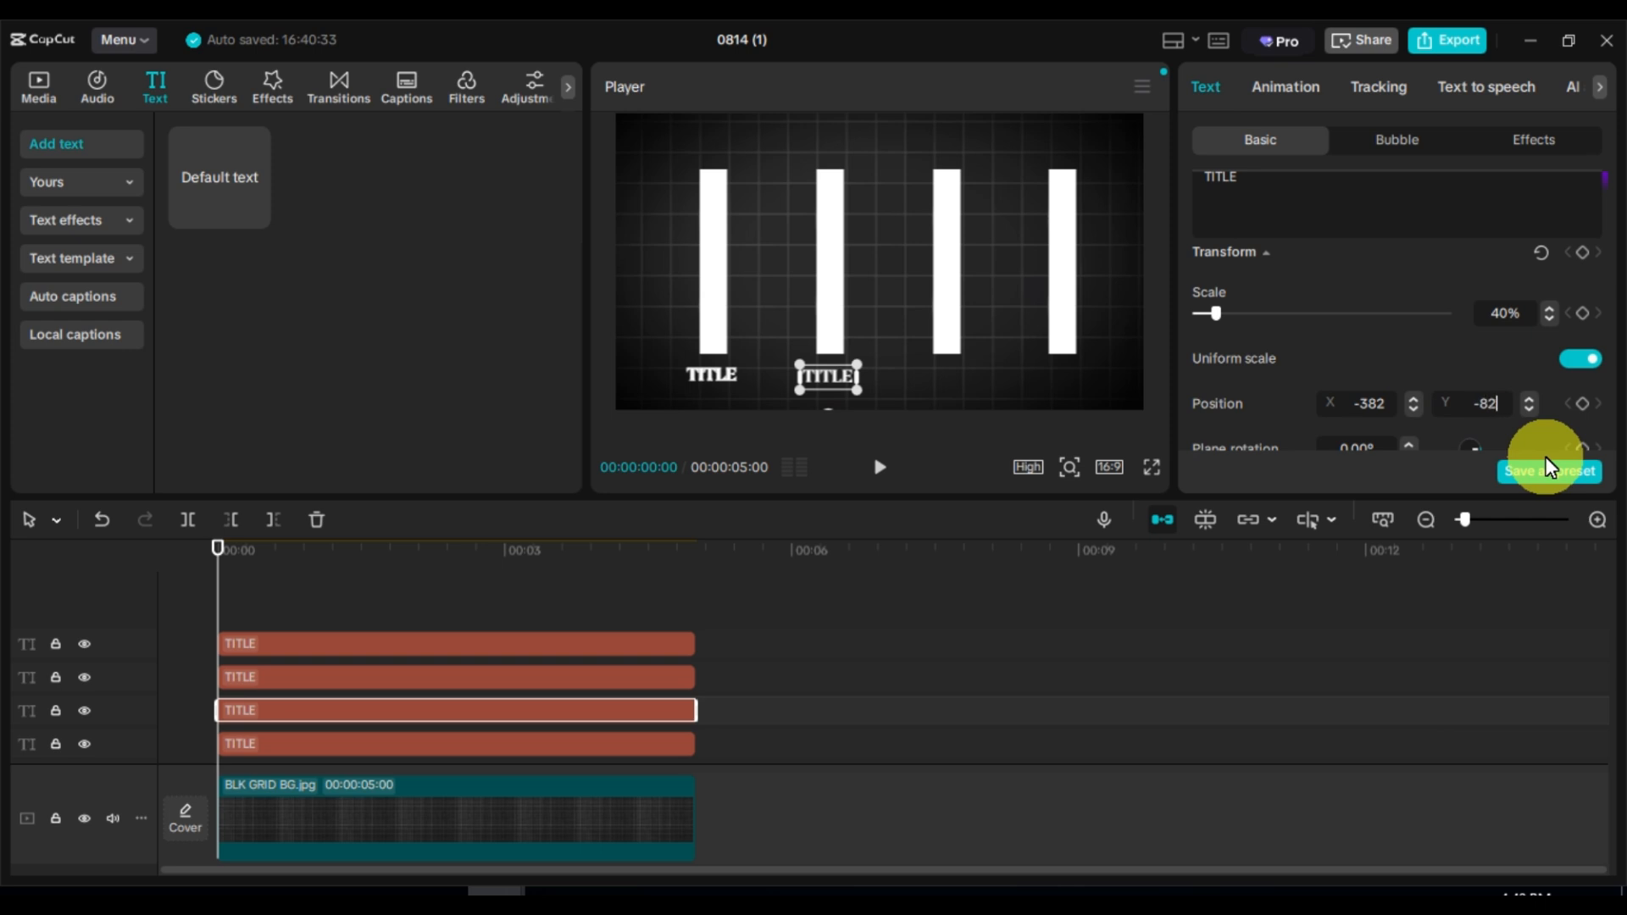
Step: Move another duplicated TITLE under the third bar, aligning it with the other labels at Y -825
{"action": "left_click", "coordinate": [720, 378]}
{"action": "left_click", "coordinate": [719, 394]}
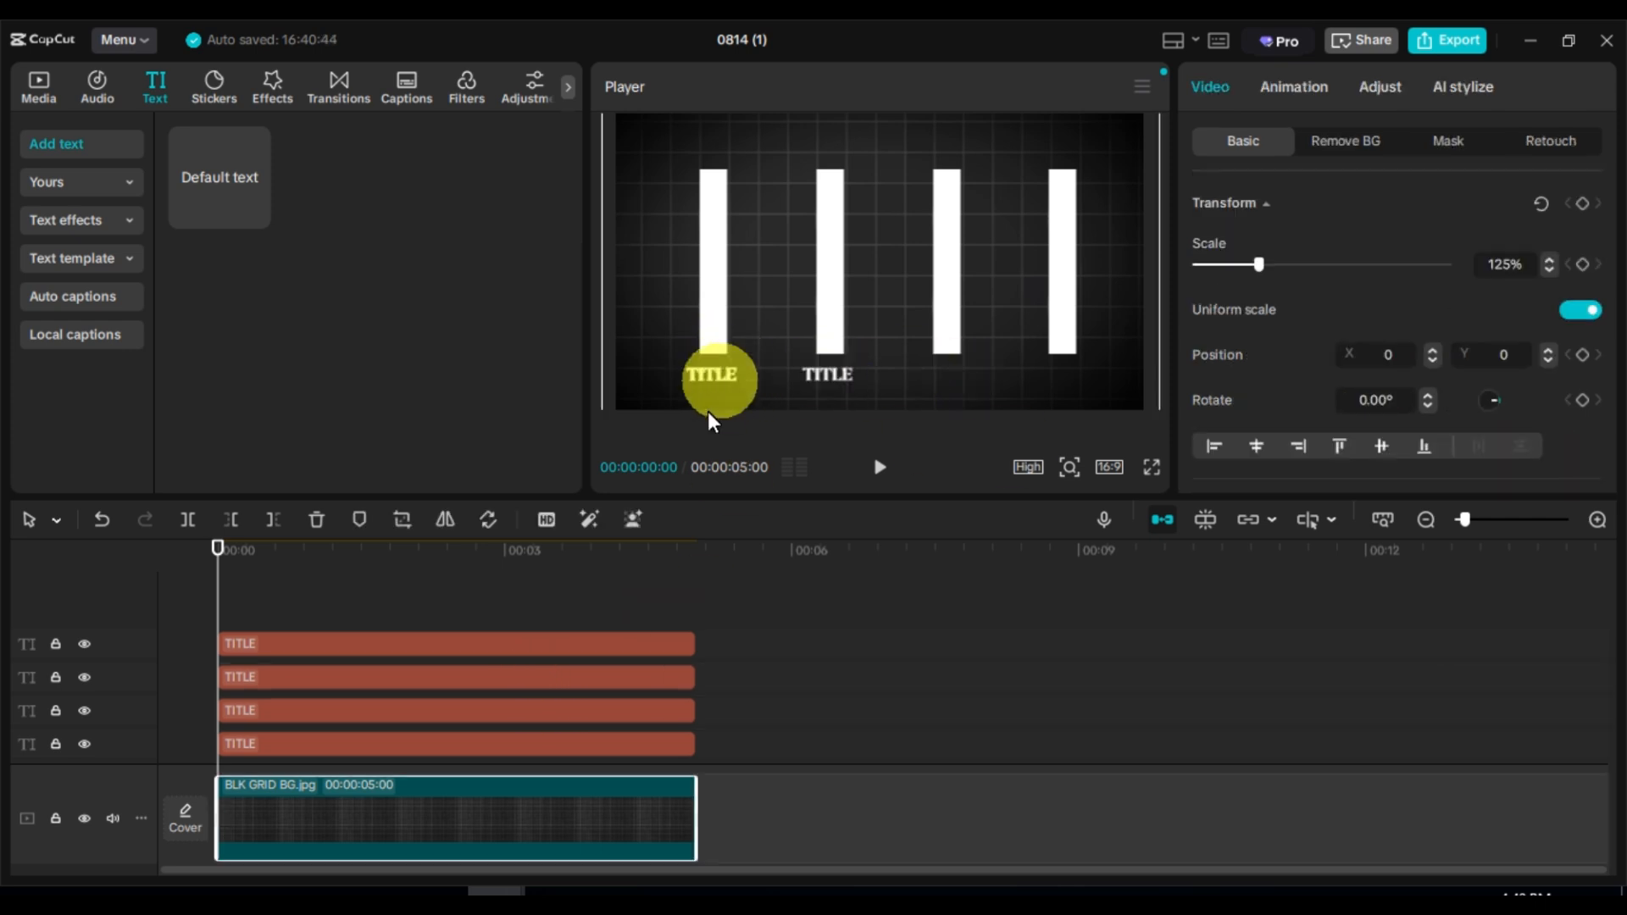
{"action": "left_click", "coordinate": [500, 710]}
{"action": "left_click", "coordinate": [497, 678]}
{"action": "left_click", "coordinate": [727, 399]}
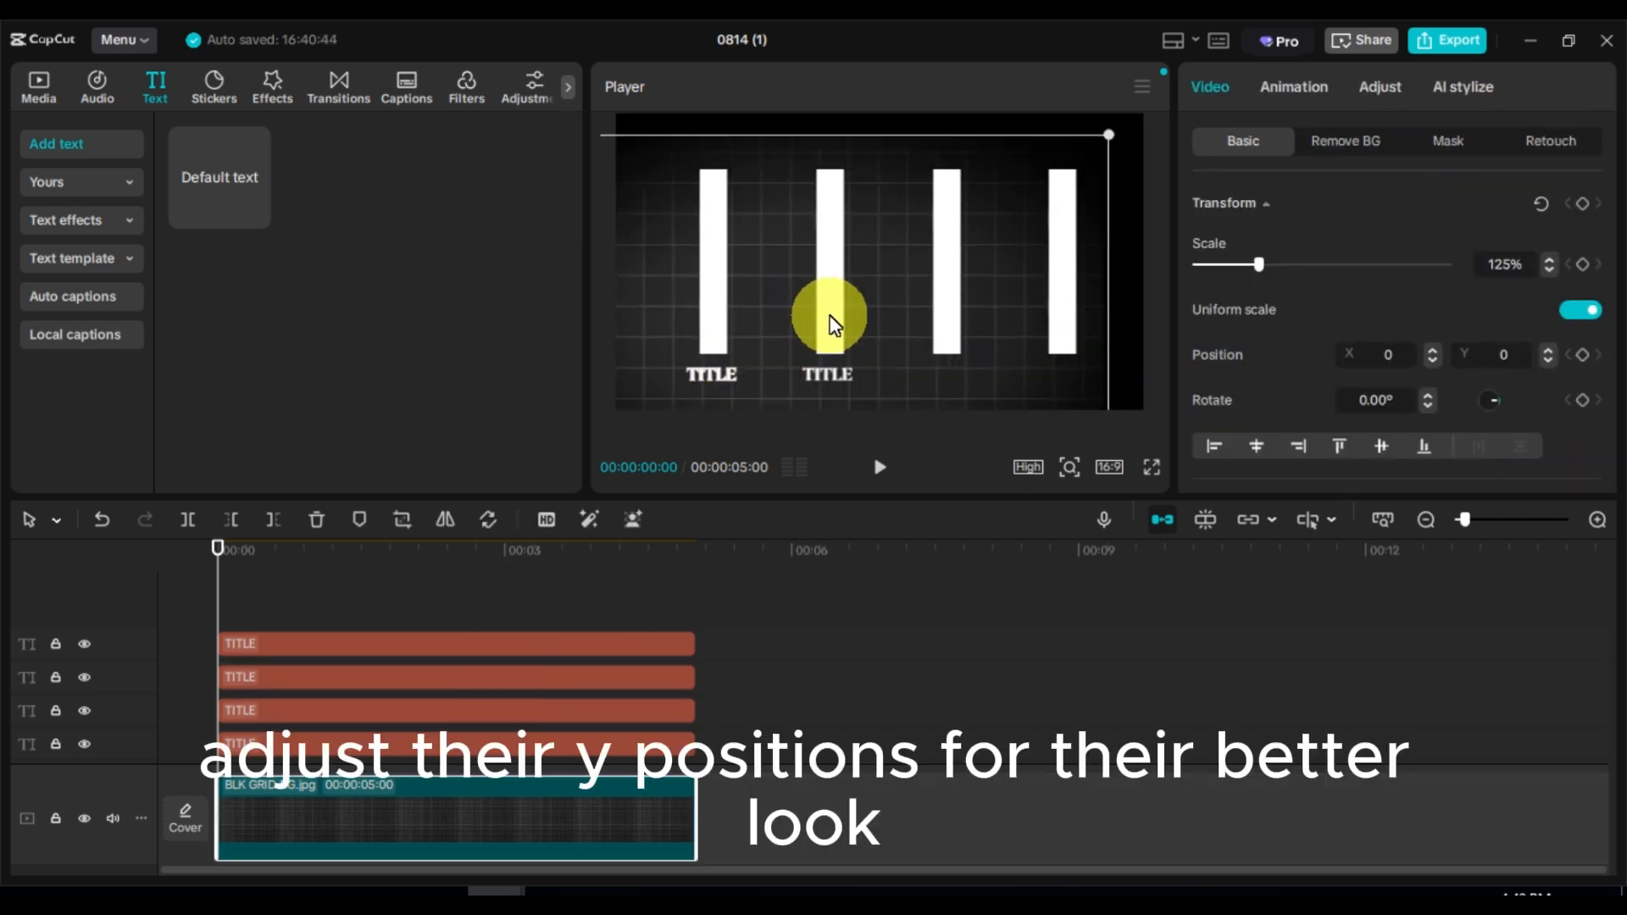
{"action": "left_click", "coordinate": [712, 374]}
{"action": "left_click", "coordinate": [494, 678]}
{"action": "left_click_drag", "start_coordinate": [712, 377], "coordinate": [944, 386]}
{"action": "scroll", "coordinate": [1526, 345], "scroll_direction": "down", "scroll_amount": 5}
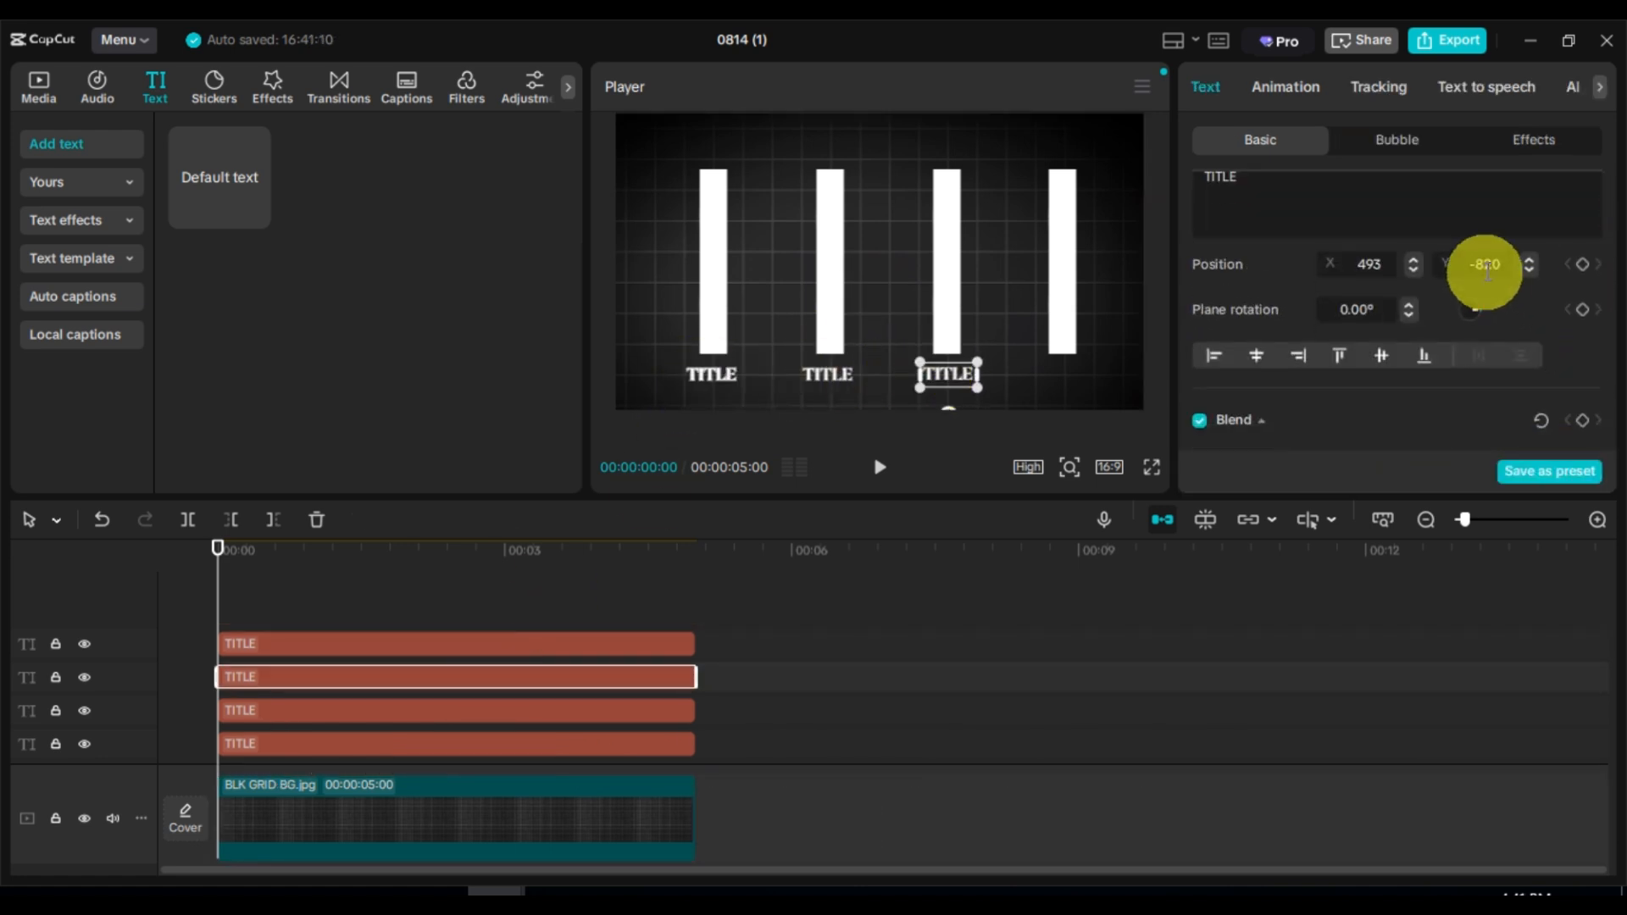
Step: Move the last duplicated TITLE under the fourth bar and set its Y position to -825
{"action": "left_click", "coordinate": [447, 609]}
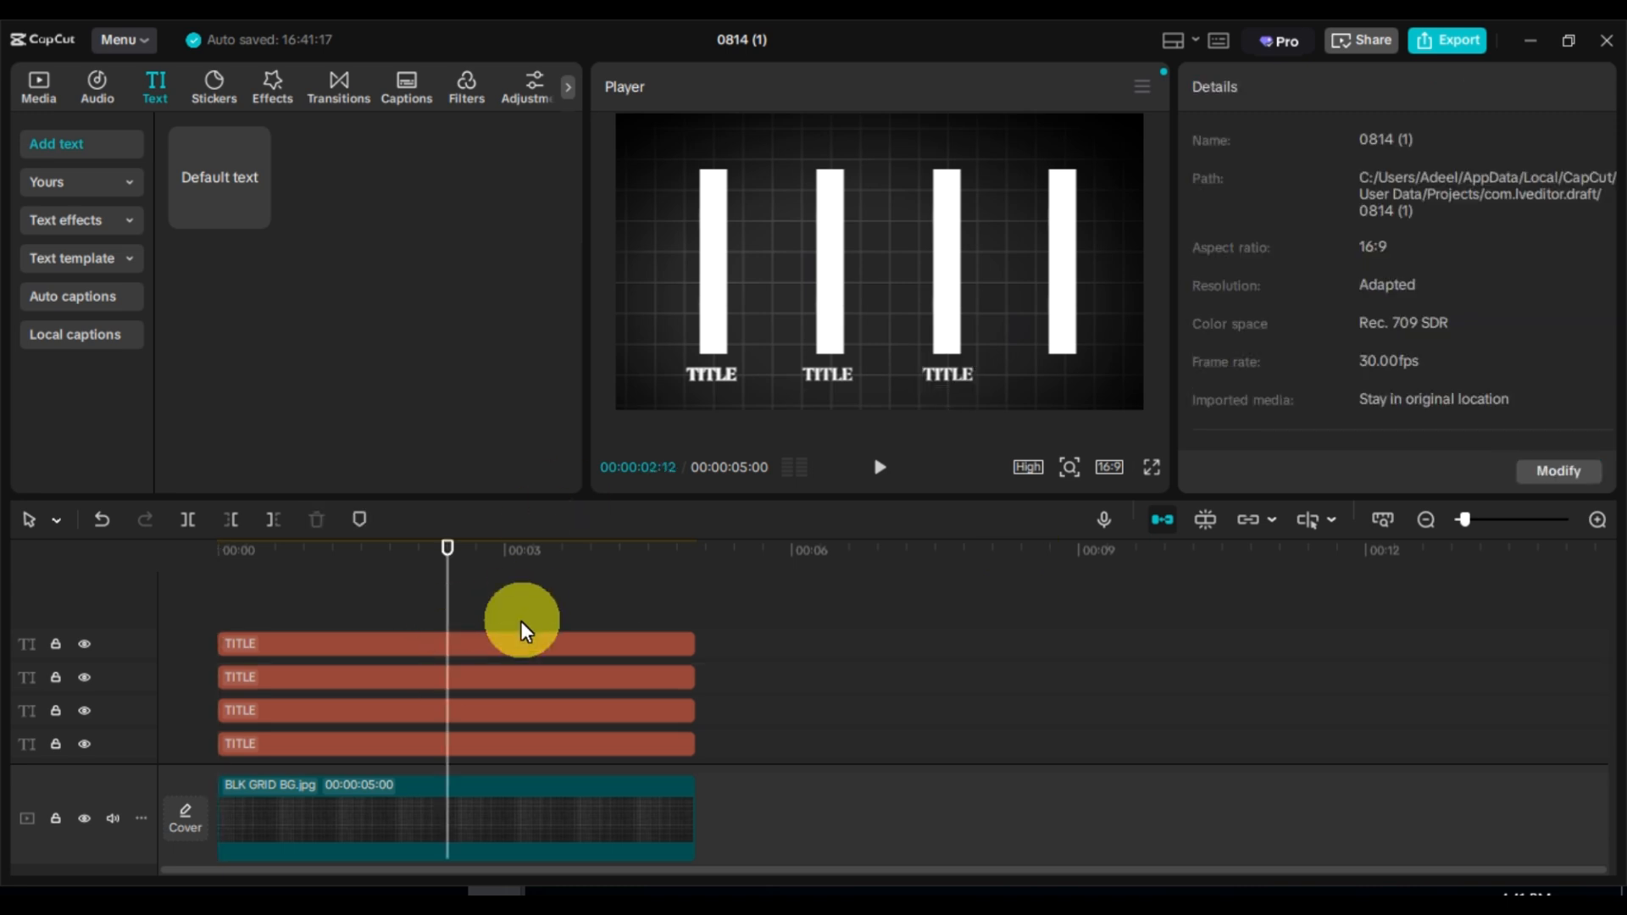
{"action": "left_click_drag", "start_coordinate": [712, 375], "coordinate": [1066, 383]}
{"action": "scroll", "coordinate": [1410, 363], "scroll_direction": "down", "scroll_amount": 5}
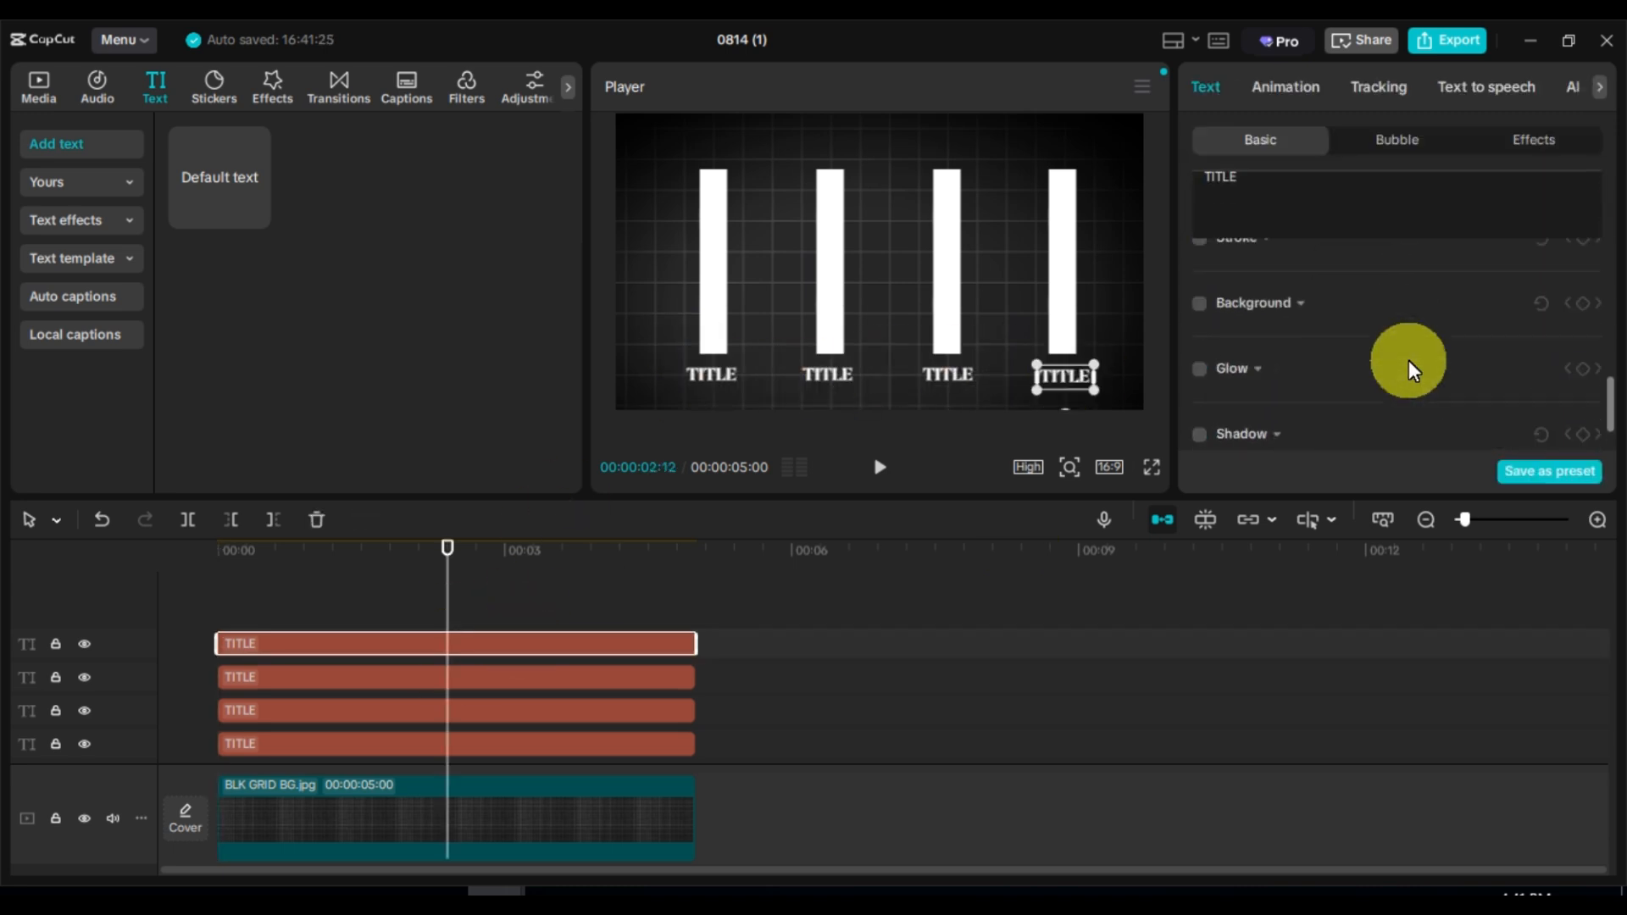
{"action": "scroll", "coordinate": [1475, 356], "scroll_direction": "up", "scroll_amount": 1}
{"action": "left_click", "coordinate": [1503, 338]}
{"action": "key", "text": "BackSpace"}
{"action": "key", "text": "BackSpace"}
{"action": "type", "text": "25"}
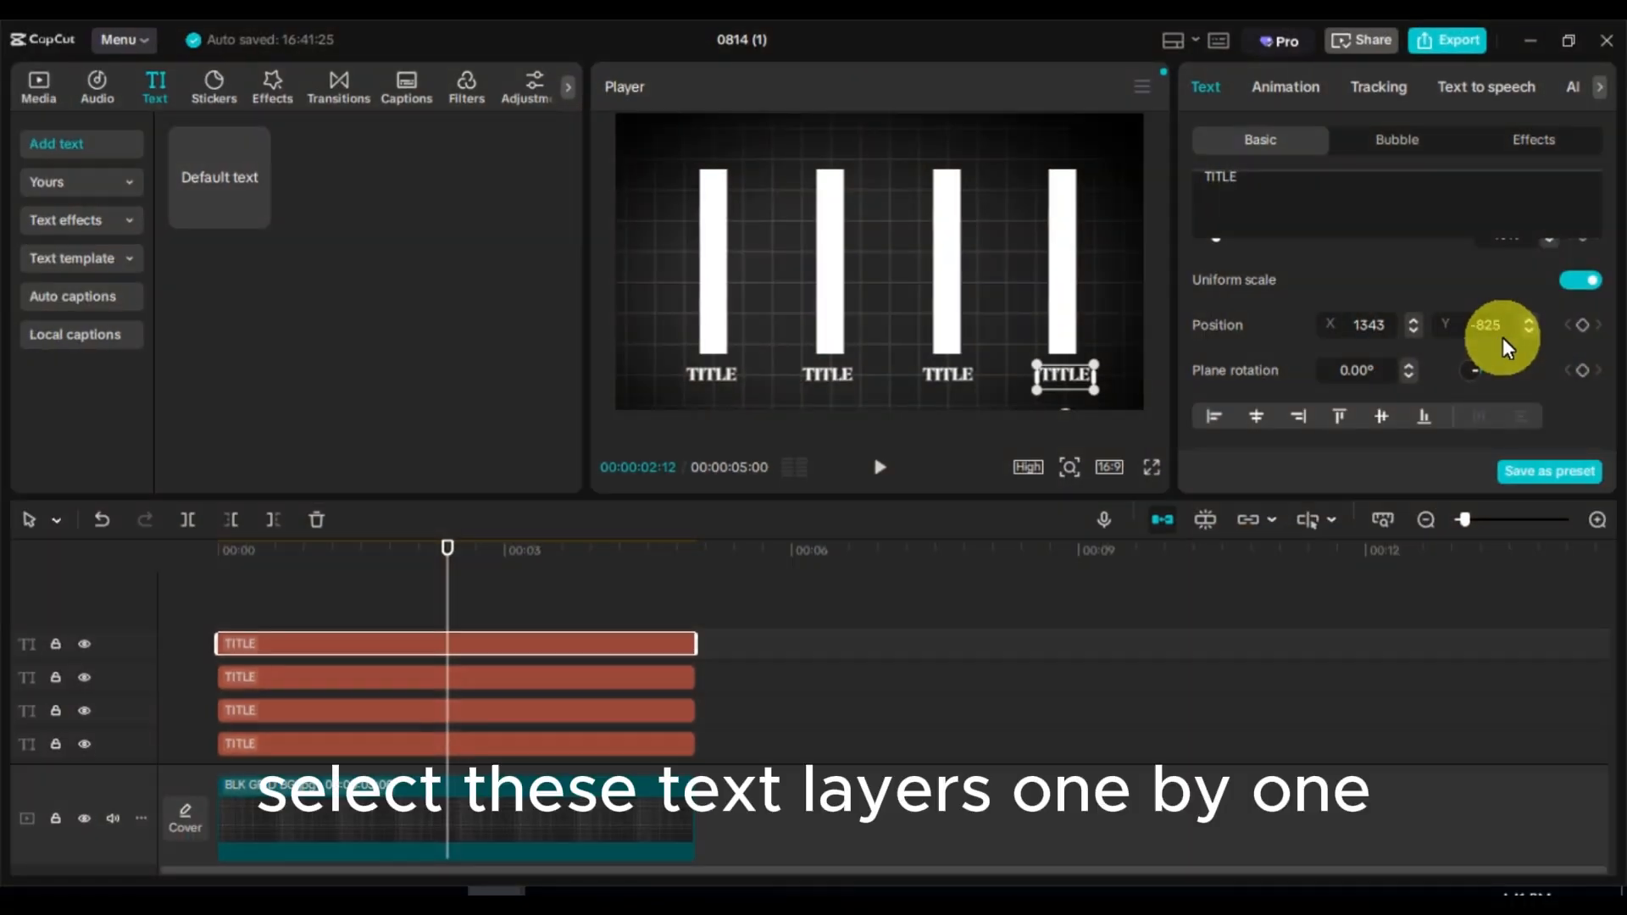
{"action": "key", "text": "Return"}
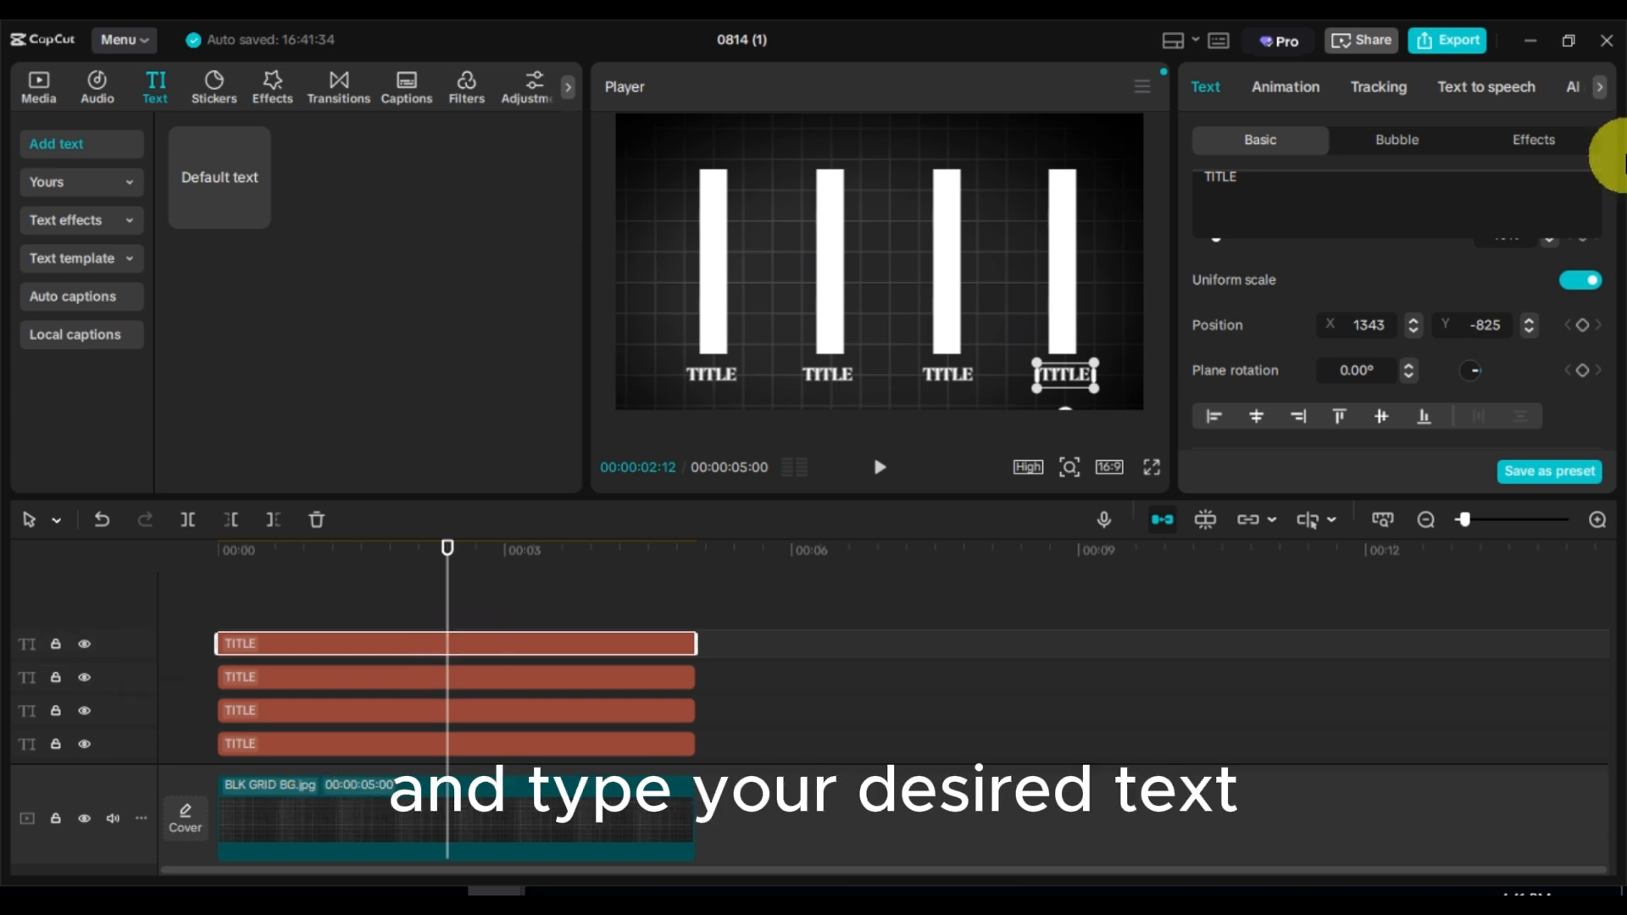
Step: Change the label under the fourth bar to SUBSCRIBERS, the third to VIEWS and the second to THUMBNAIL
{"action": "left_click", "coordinate": [1260, 179]}
{"action": "type", "text": "SUBSCRIBERS"}
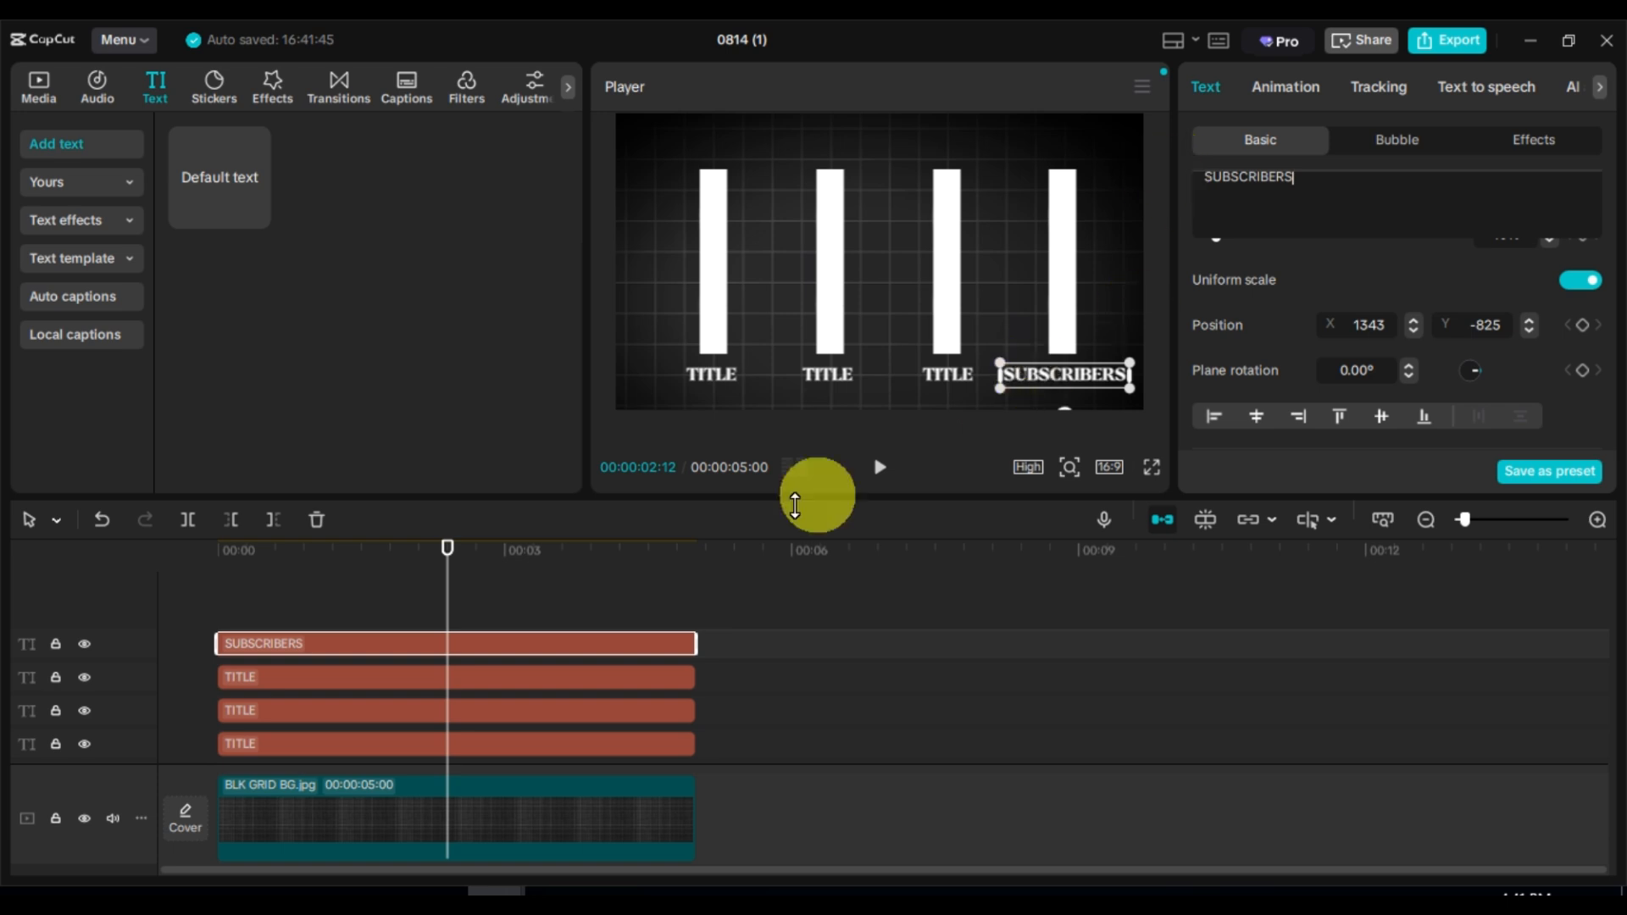
{"action": "left_click", "coordinate": [490, 675]}
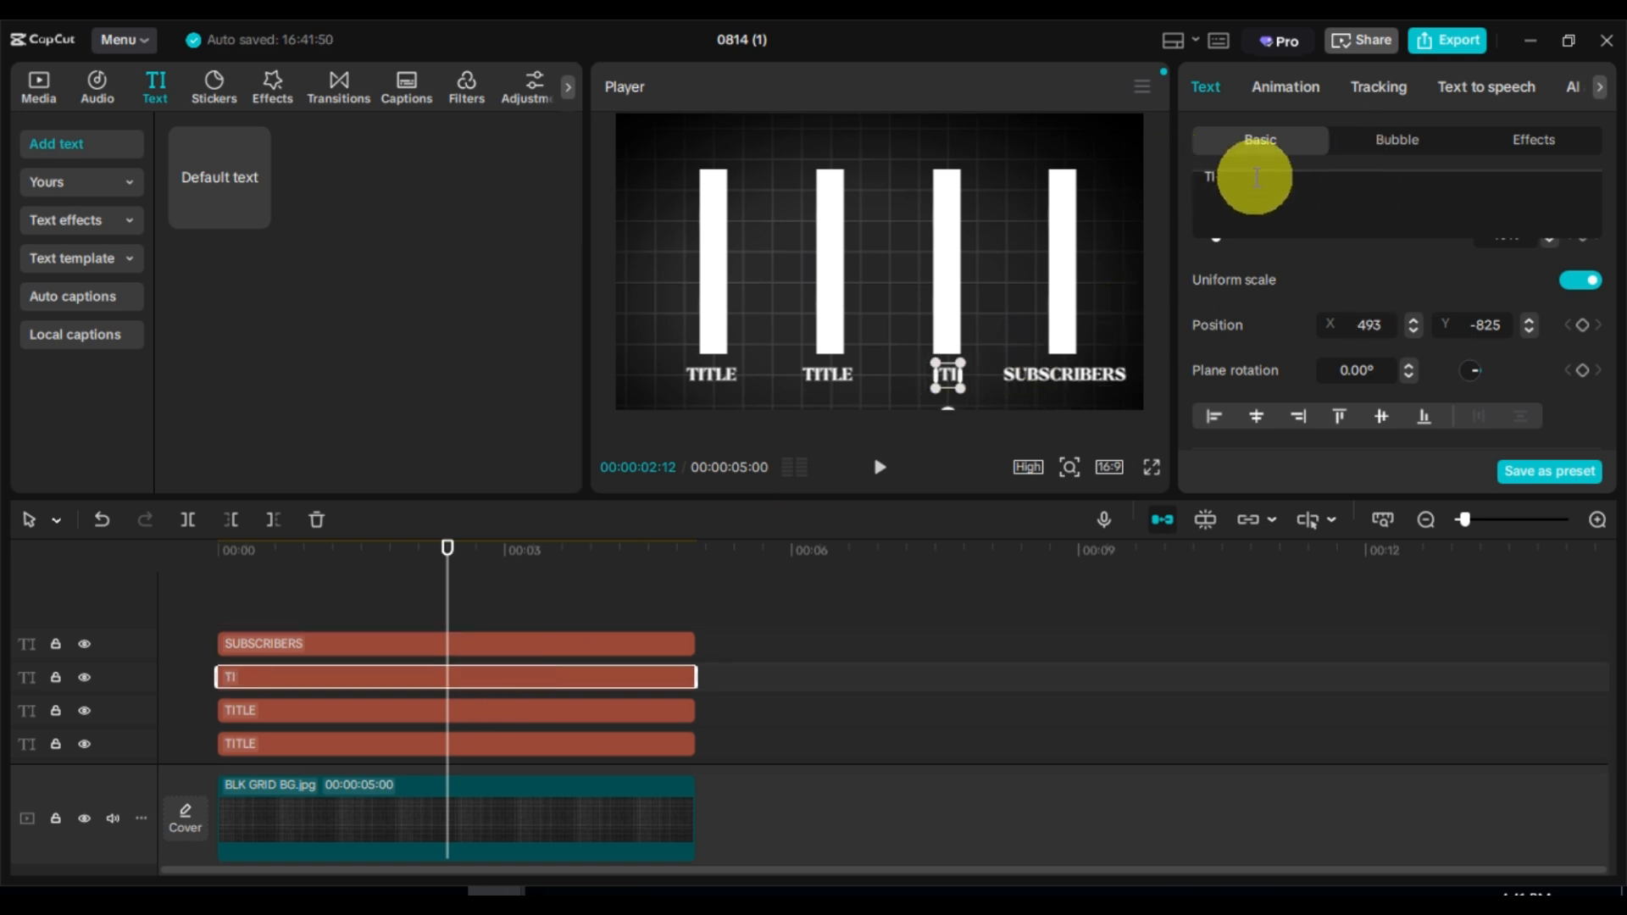
{"action": "left_click", "coordinate": [828, 377]}
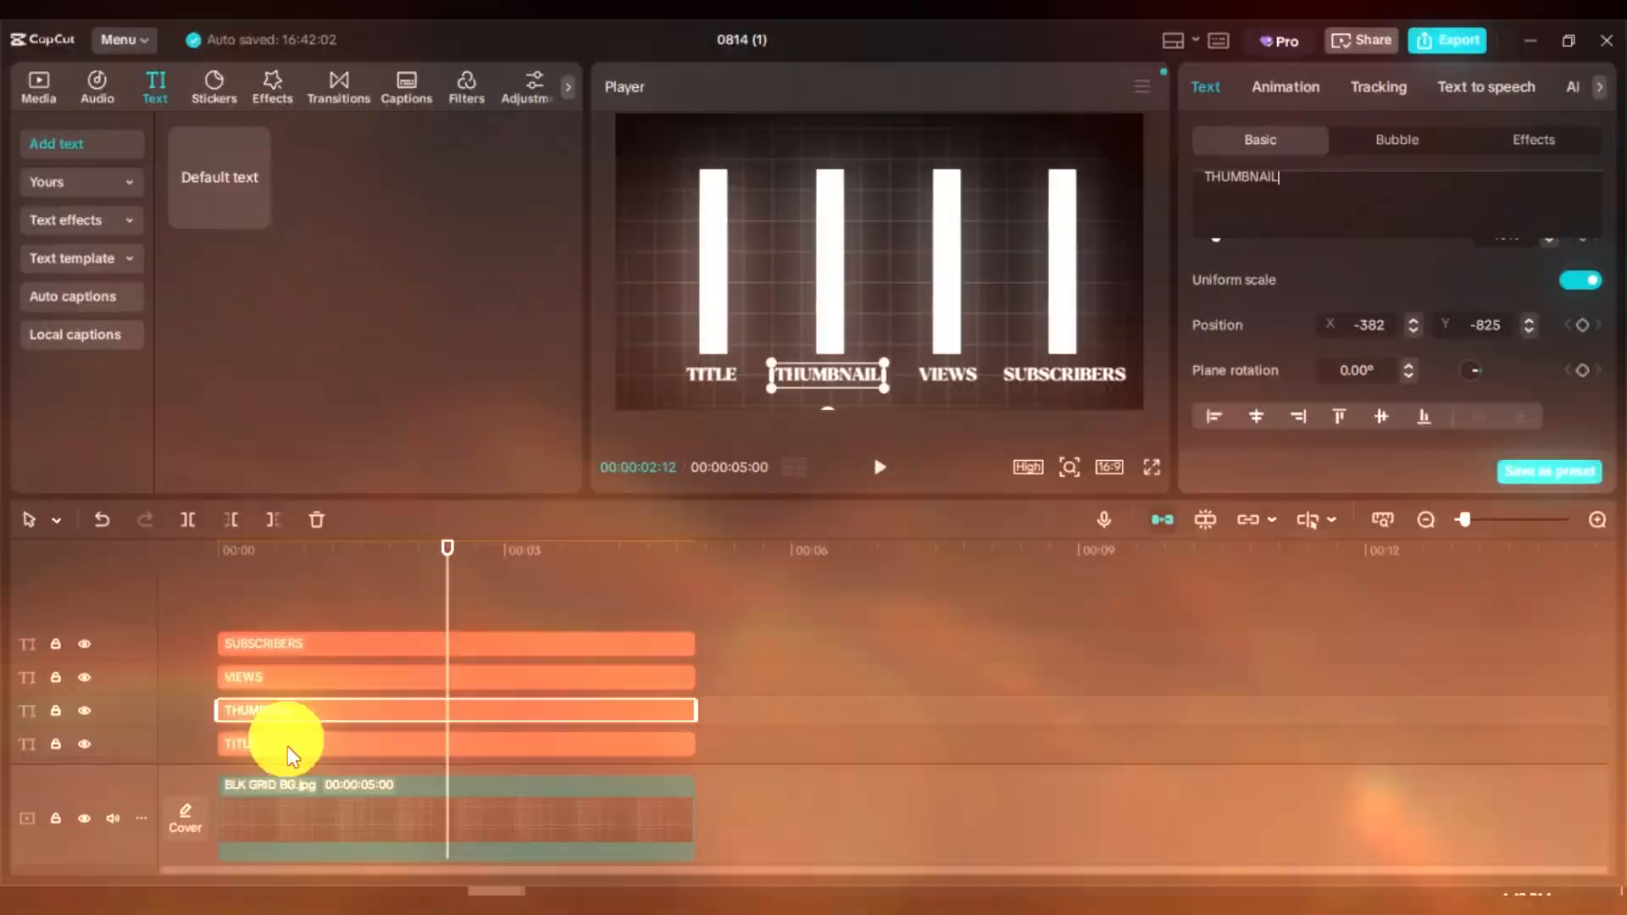
Step: Apply the Bounce Left entrance animation to all four text clips with a duration of 2.0 s
{"action": "left_click", "coordinate": [293, 748], "text": "ctrl"}
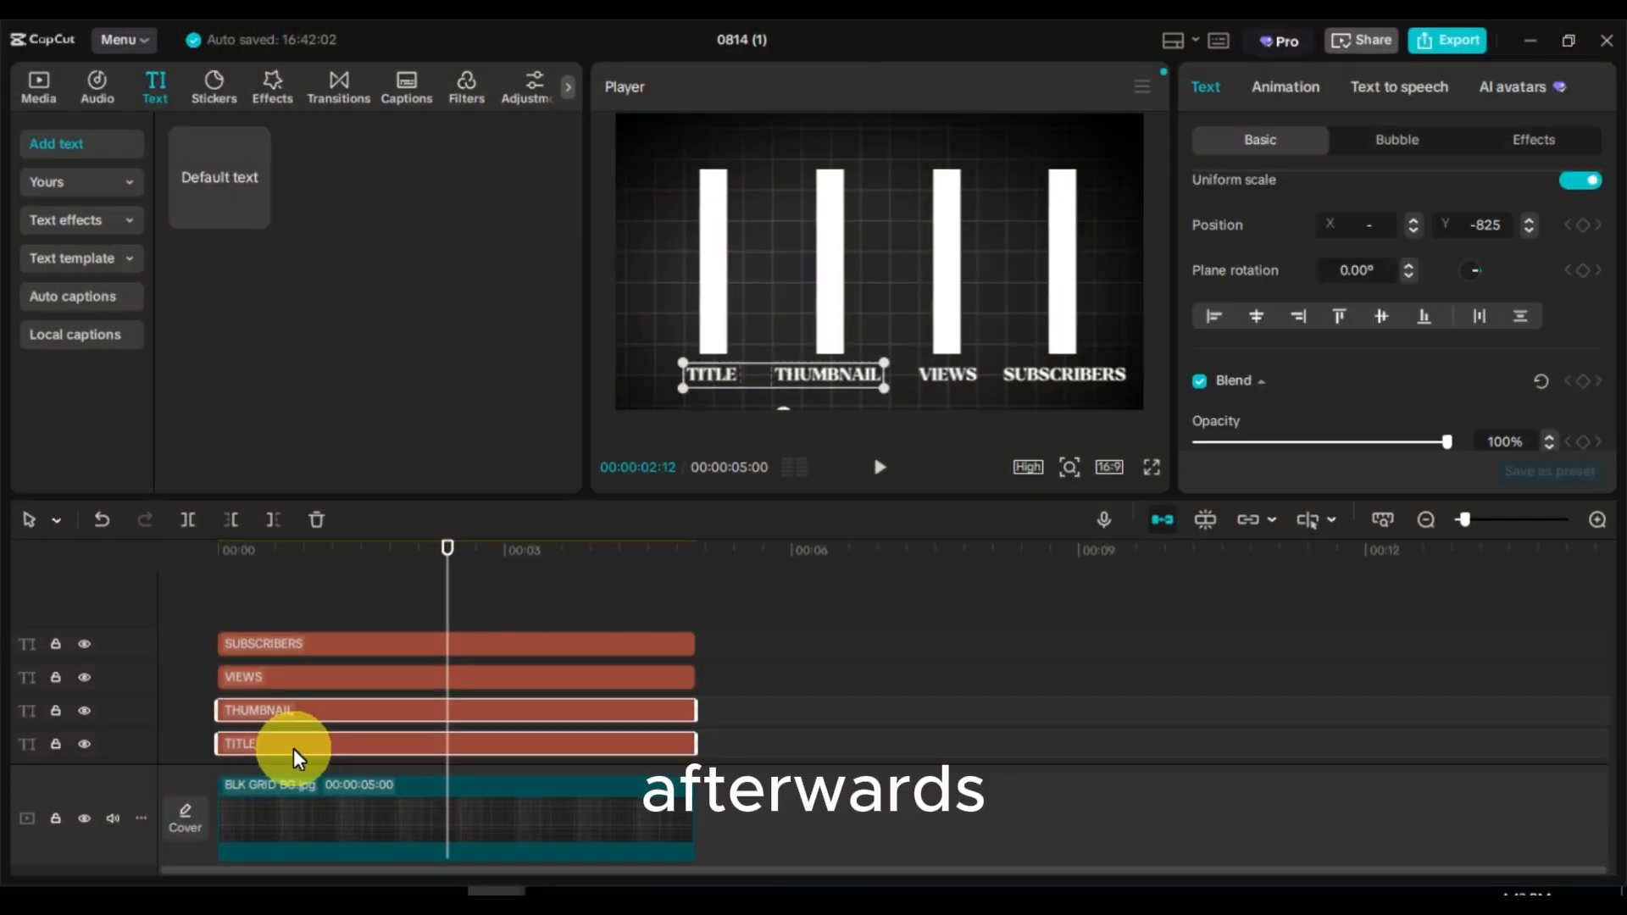
{"action": "left_click", "coordinate": [311, 646], "text": "ctrl"}
{"action": "left_click", "coordinate": [1315, 104]}
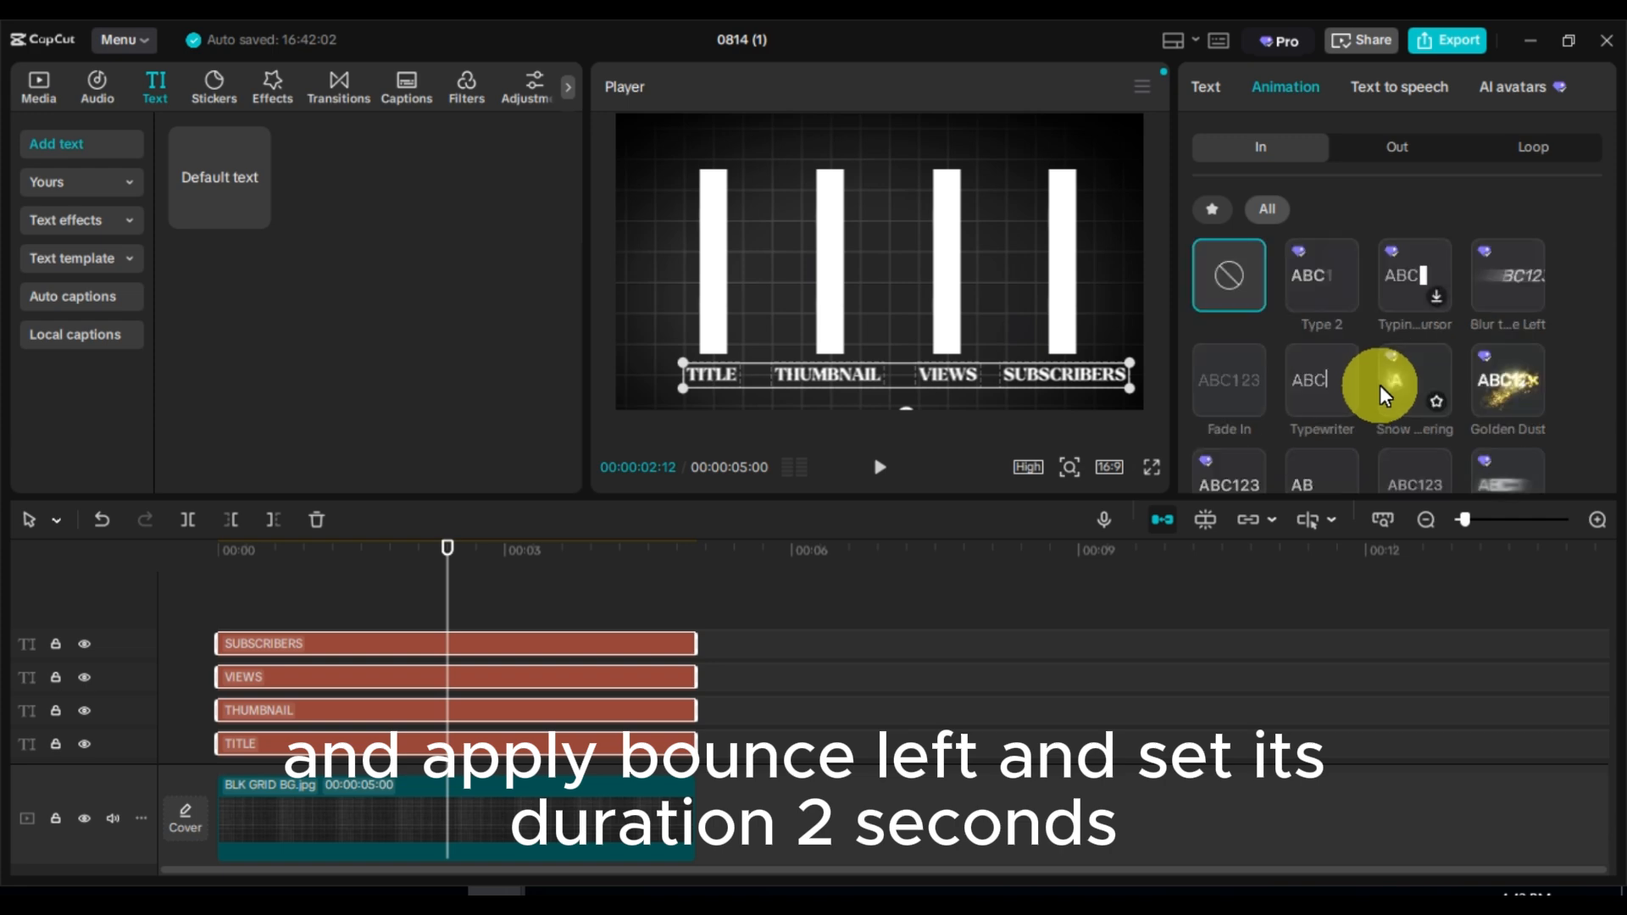
{"action": "scroll", "coordinate": [1385, 396], "scroll_direction": "down", "scroll_amount": 2}
{"action": "left_click", "coordinate": [1221, 375]}
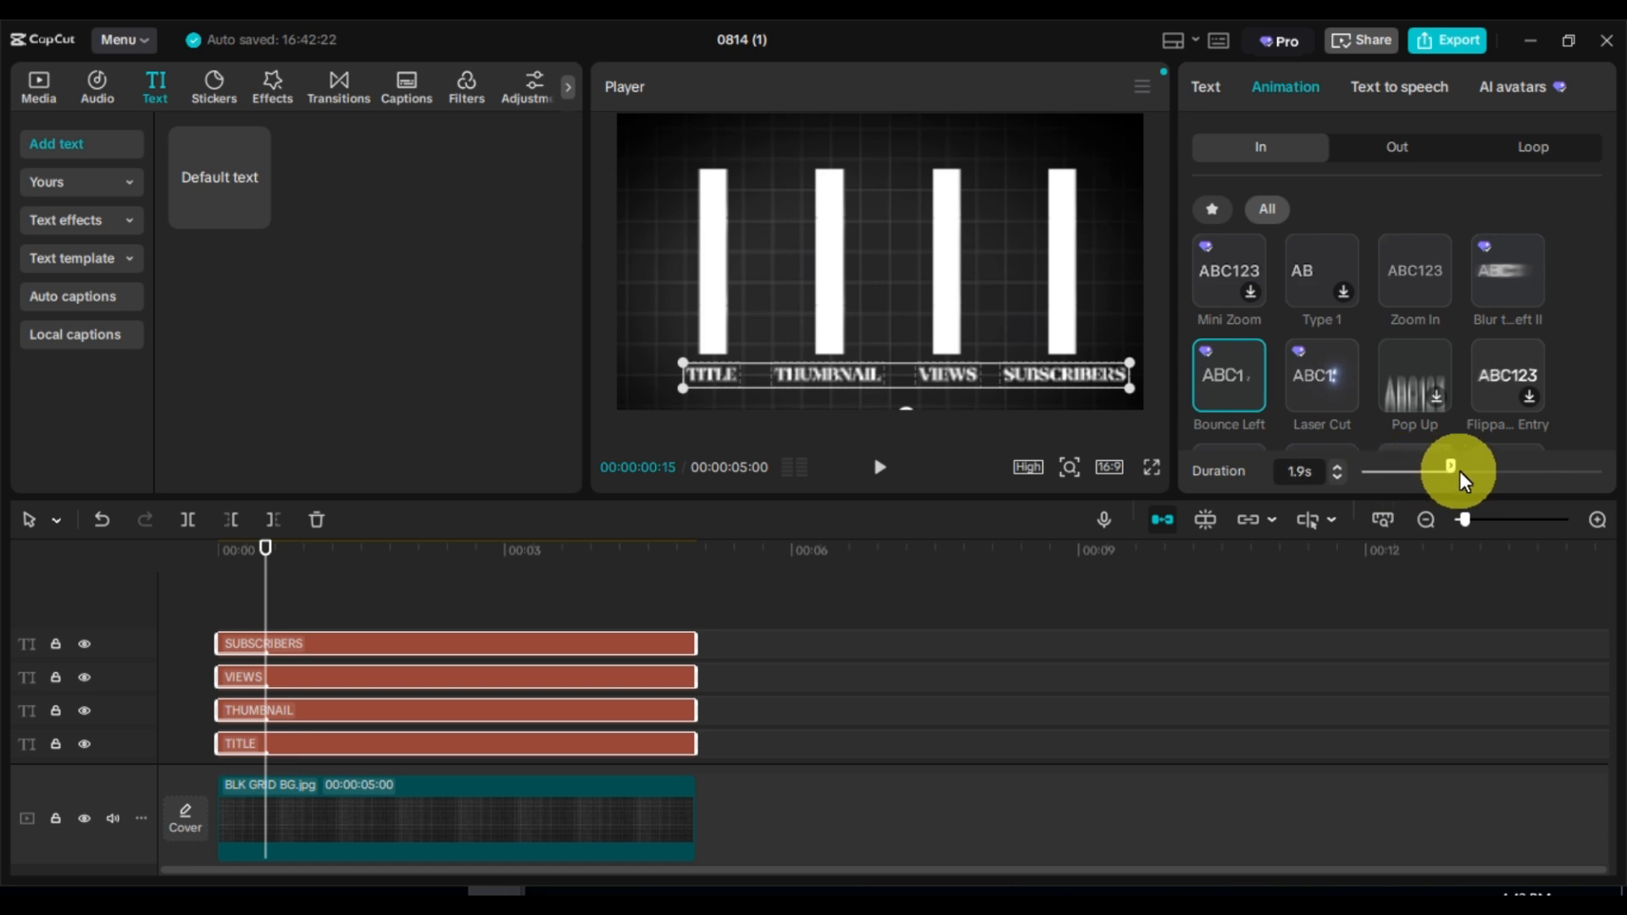
{"action": "left_click_drag", "start_coordinate": [1460, 475], "coordinate": [1468, 475]}
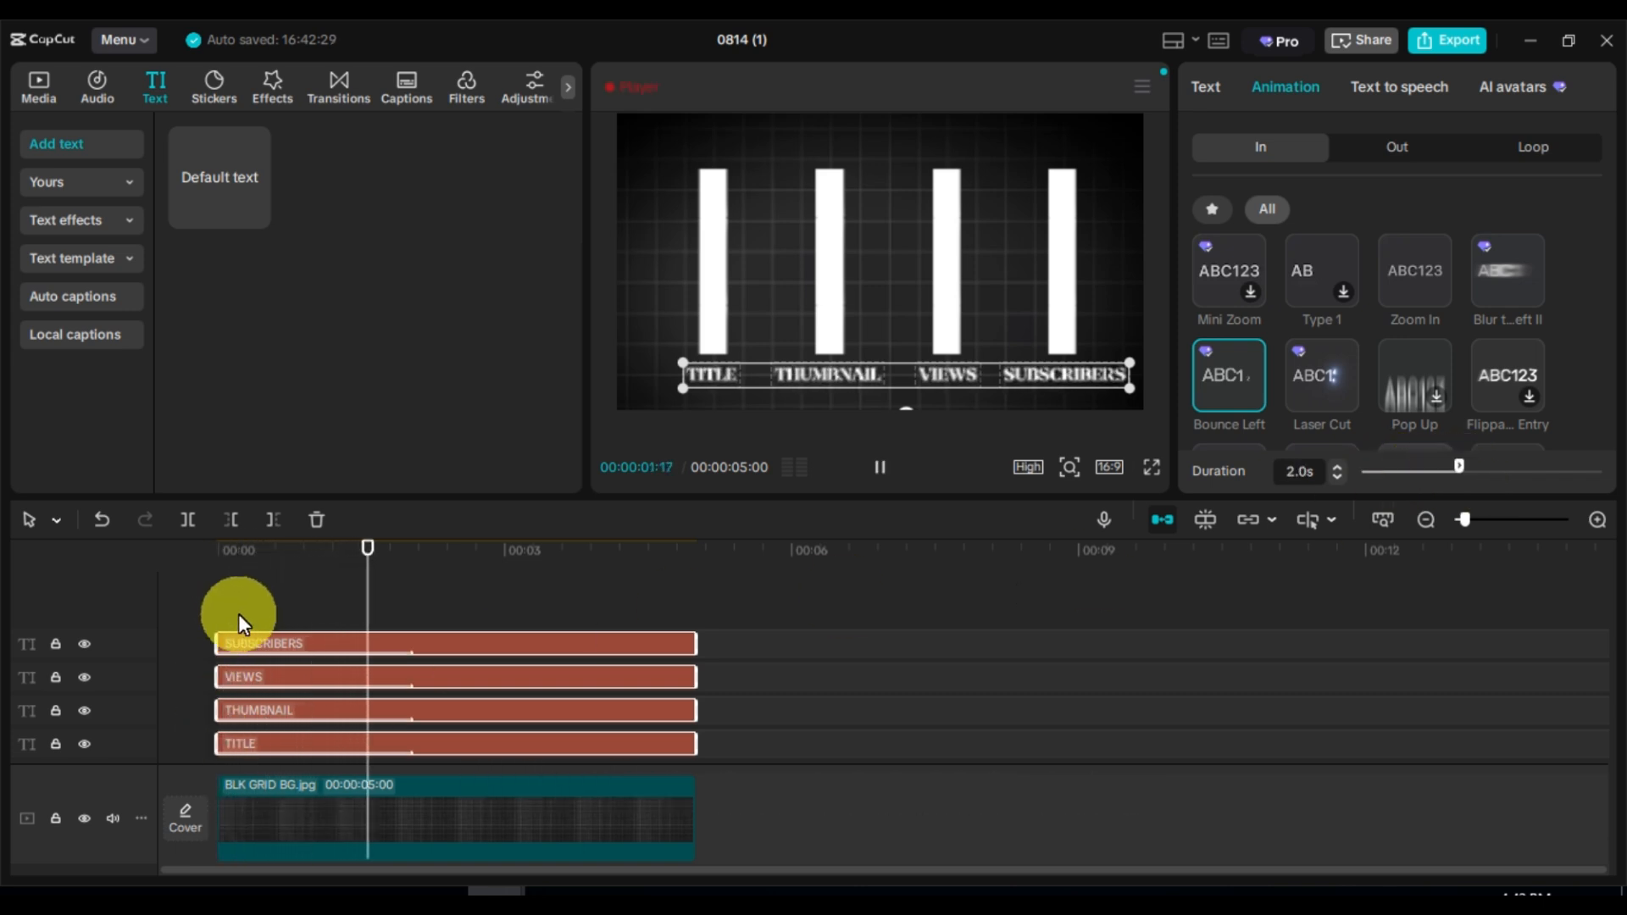
{"action": "key", "text": "space"}
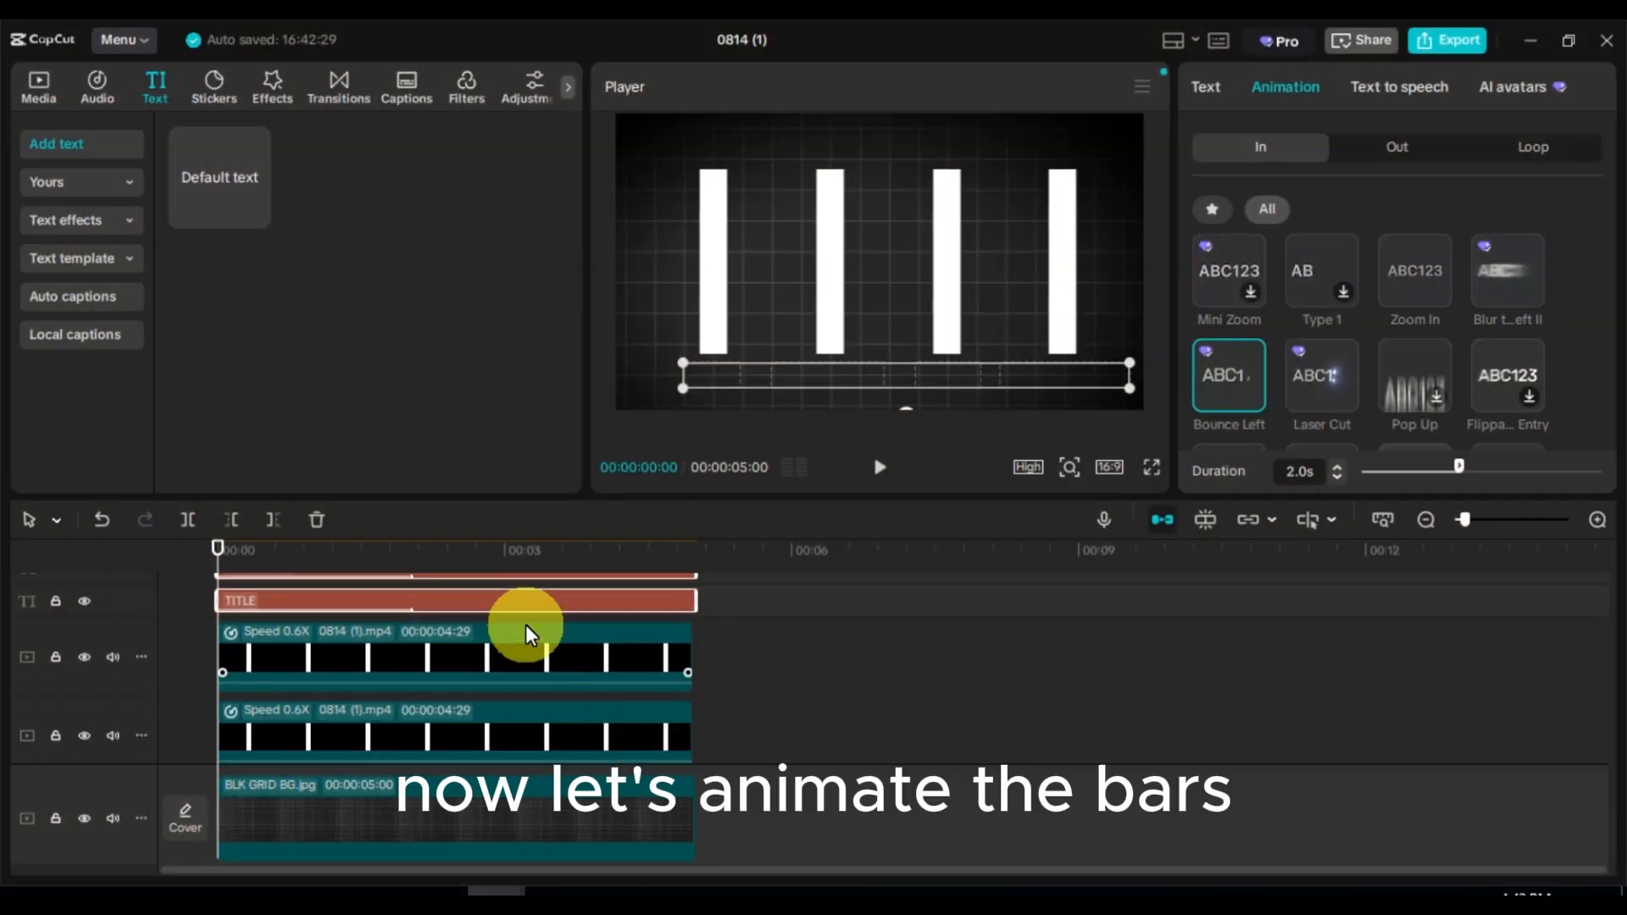
Step: Add a Split mask to the second bar's clip and reverse it so the lower part of the bar is kept
{"action": "scroll", "coordinate": [525, 624], "scroll_direction": "down", "scroll_amount": 2}
{"action": "scroll", "coordinate": [526, 625], "scroll_direction": "down", "scroll_amount": 1}
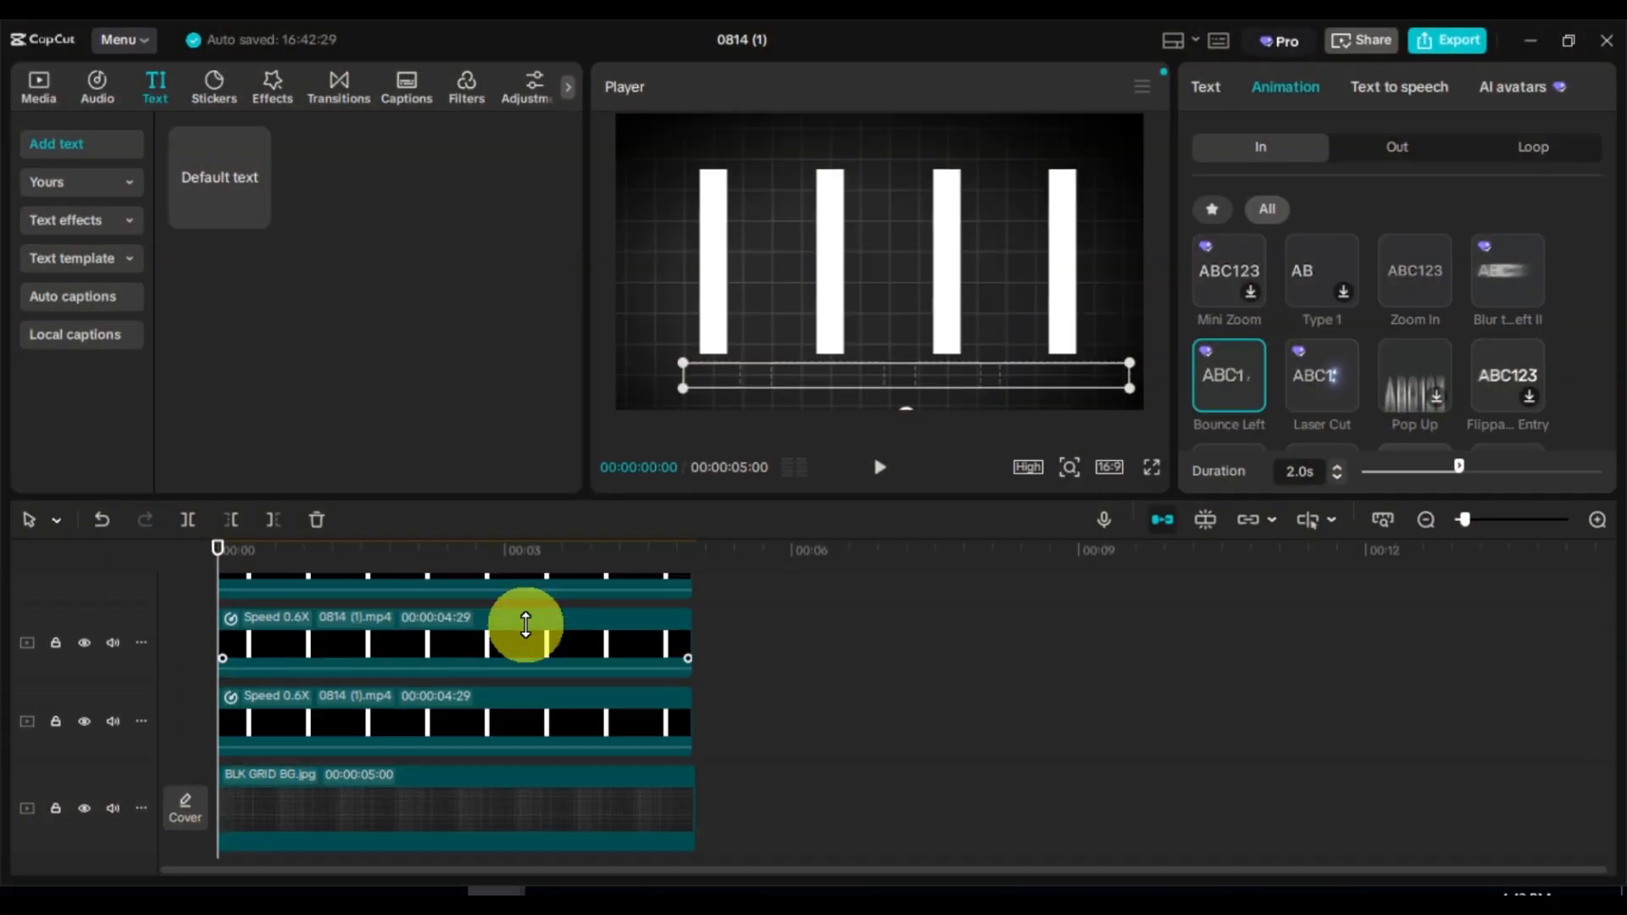
{"action": "left_click", "coordinate": [483, 715]}
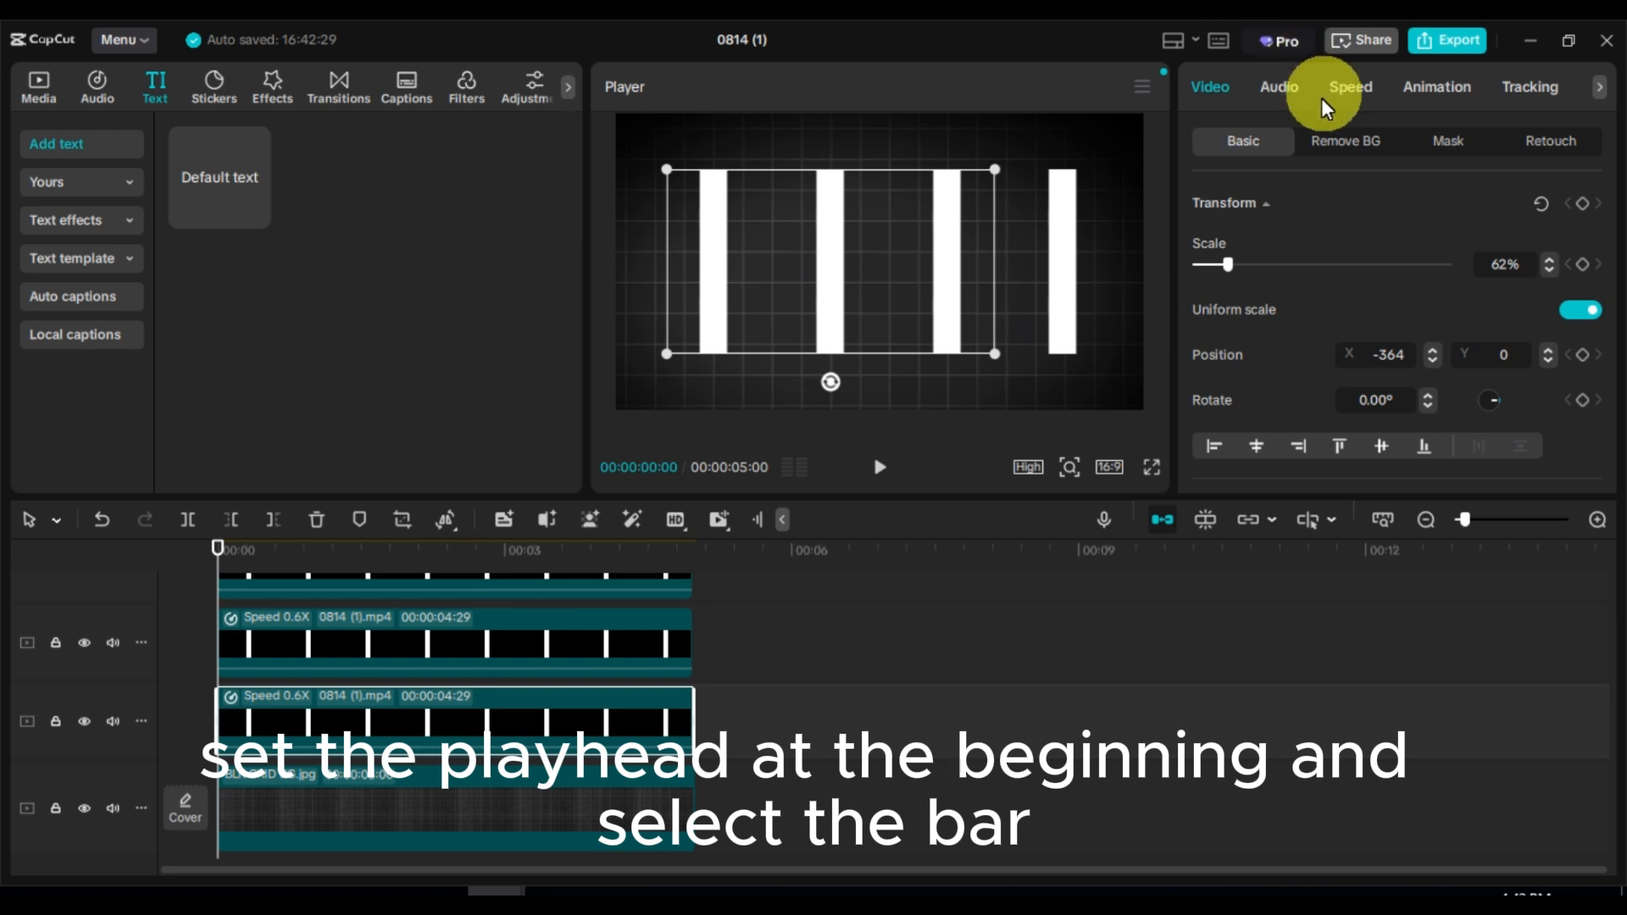
{"action": "left_click", "coordinate": [1445, 146]}
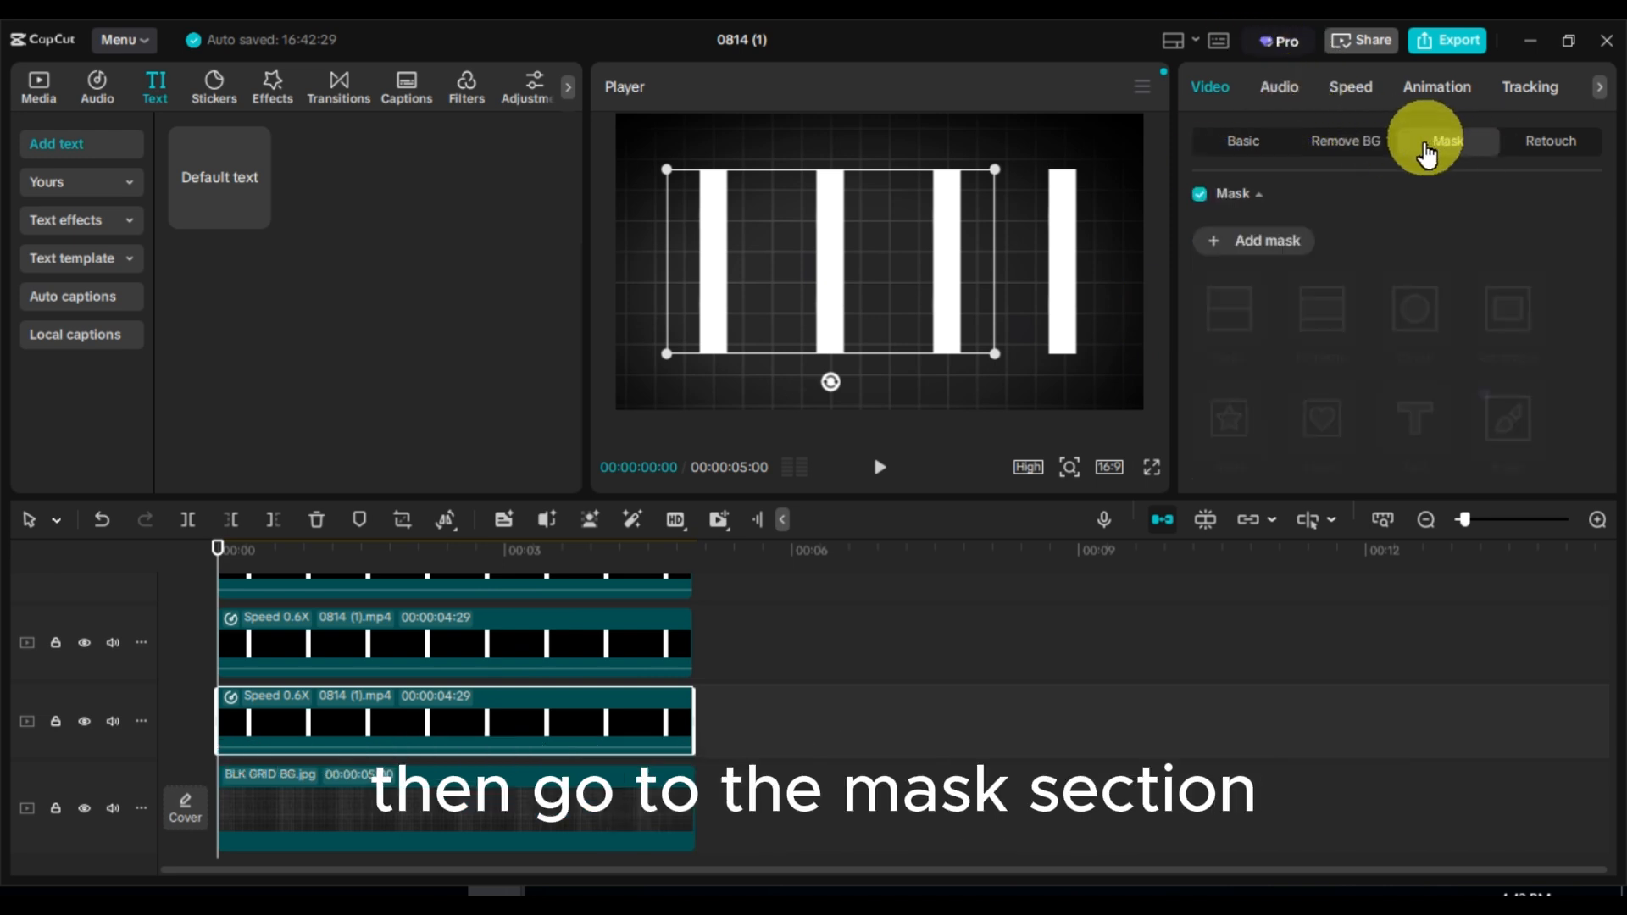
{"action": "left_click", "coordinate": [1244, 244]}
{"action": "left_click", "coordinate": [1229, 311]}
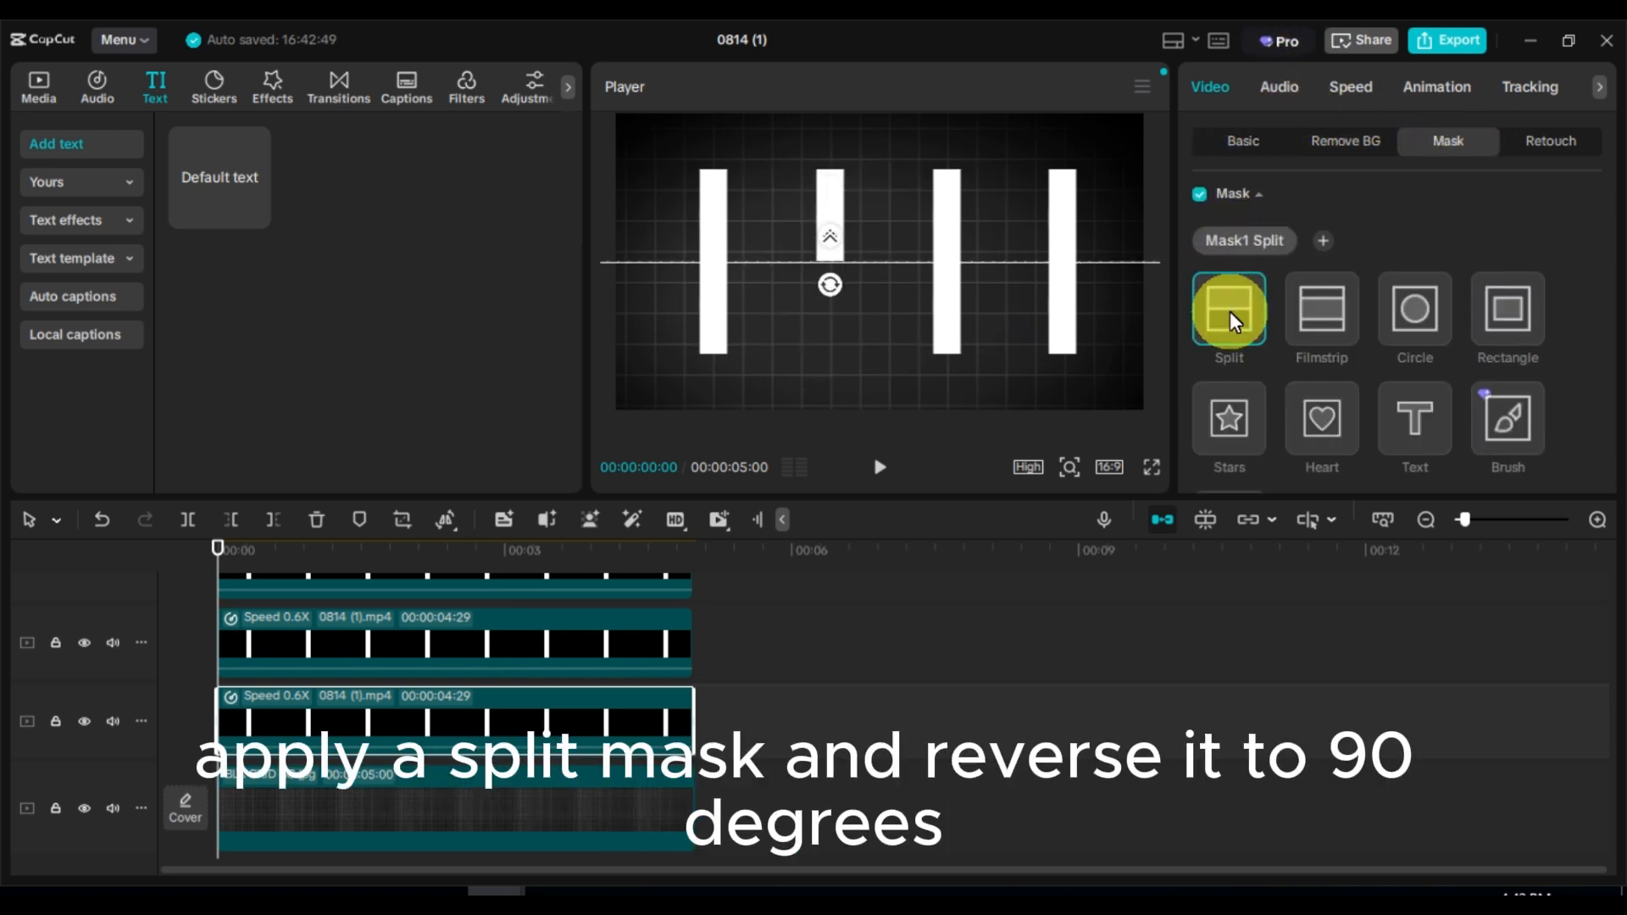
{"action": "scroll", "coordinate": [1588, 369], "scroll_direction": "down", "scroll_amount": 5}
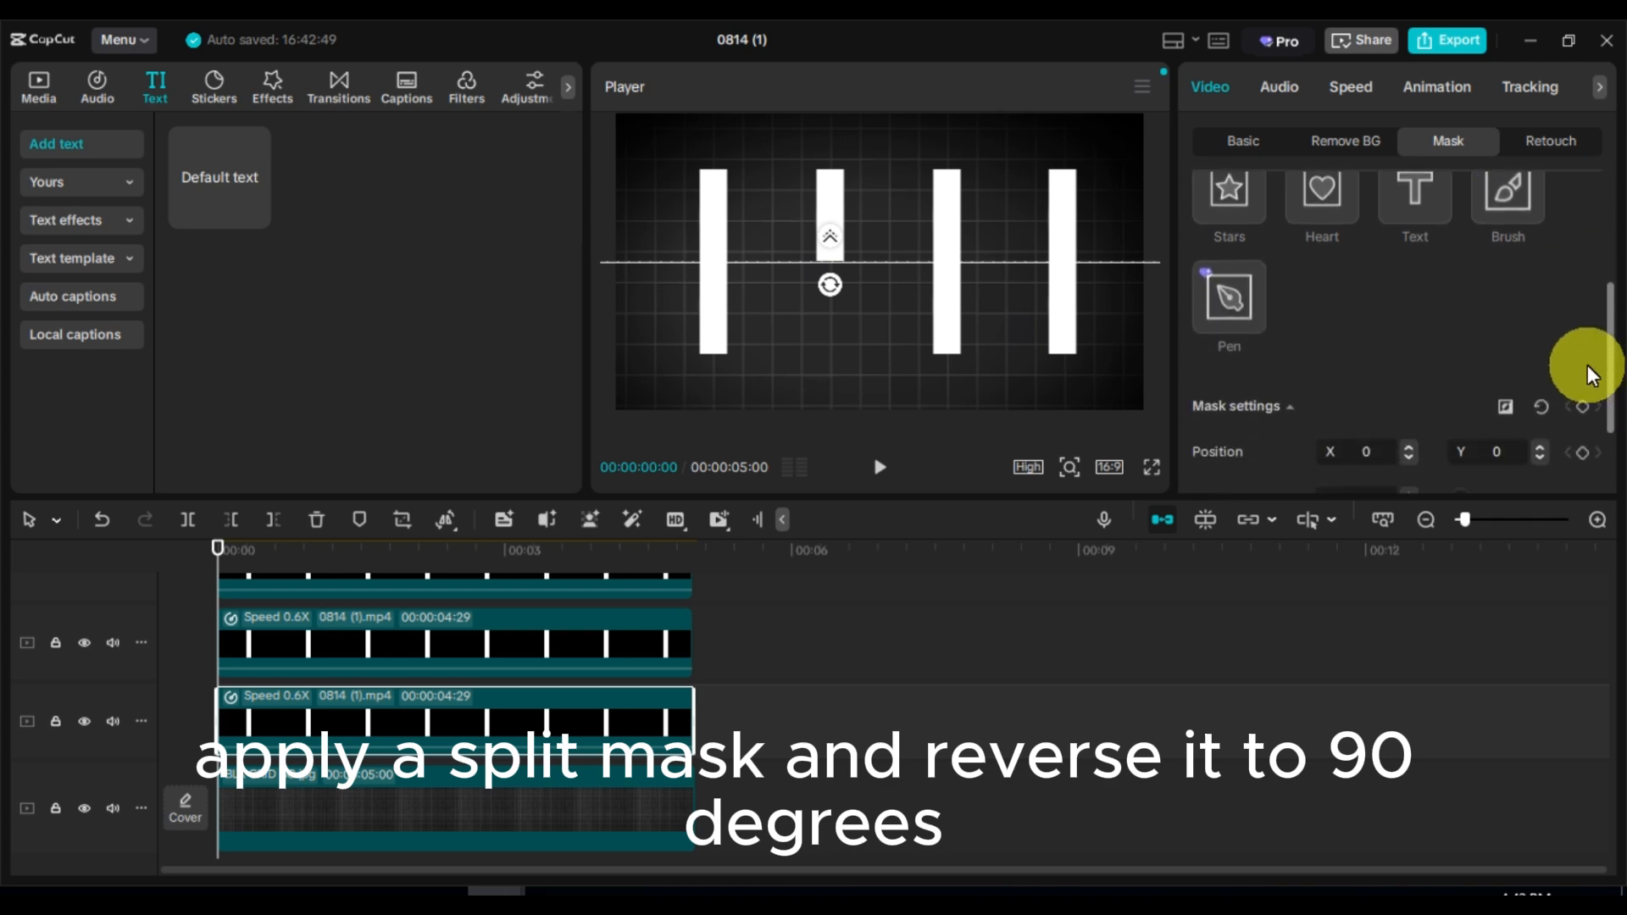
{"action": "scroll", "coordinate": [1588, 369], "scroll_direction": "down", "scroll_amount": 1}
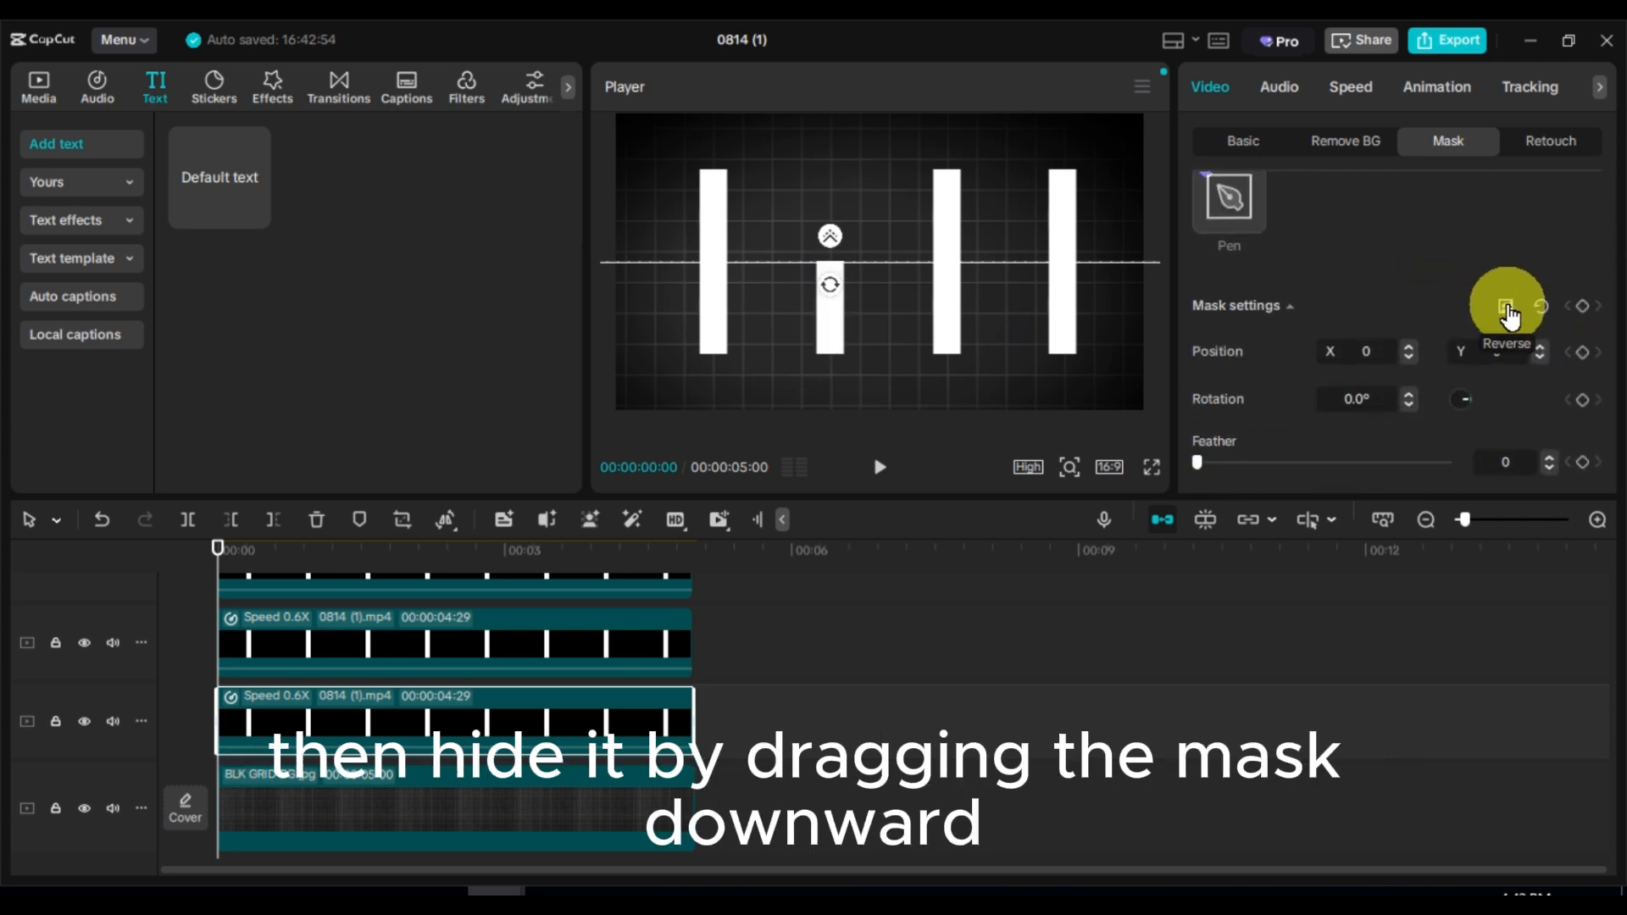
Step: Animate the second bar's mask with position keyframes from Y -529 at the start to Y 355 at 4 seconds
{"action": "left_click_drag", "start_coordinate": [863, 269], "coordinate": [868, 344]}
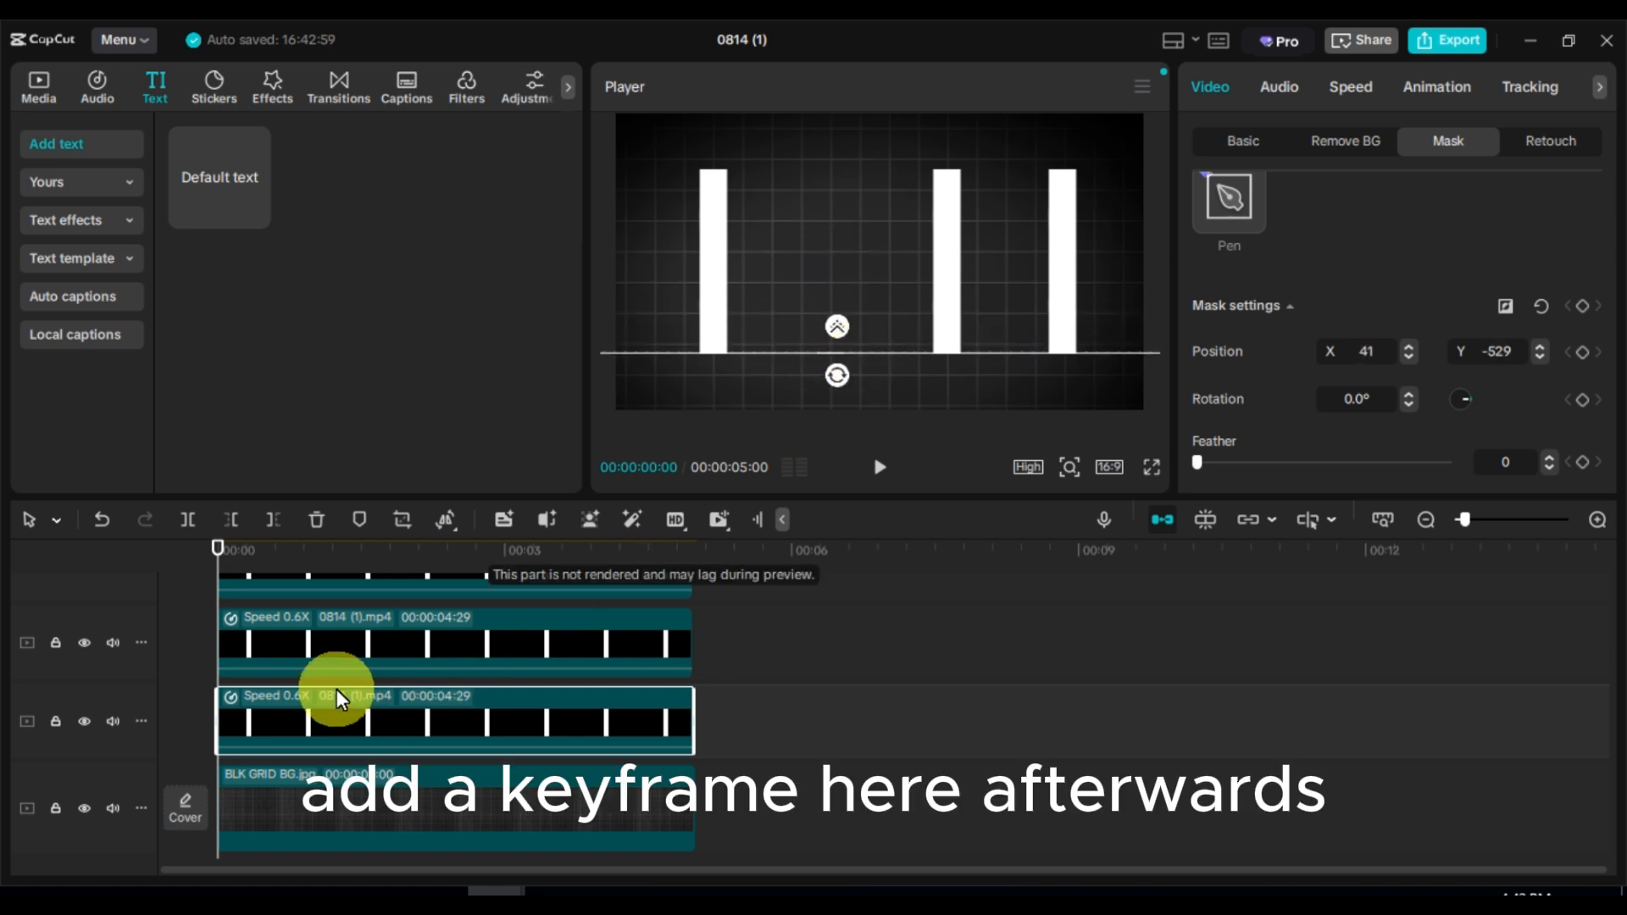
{"action": "left_click", "coordinate": [1584, 306]}
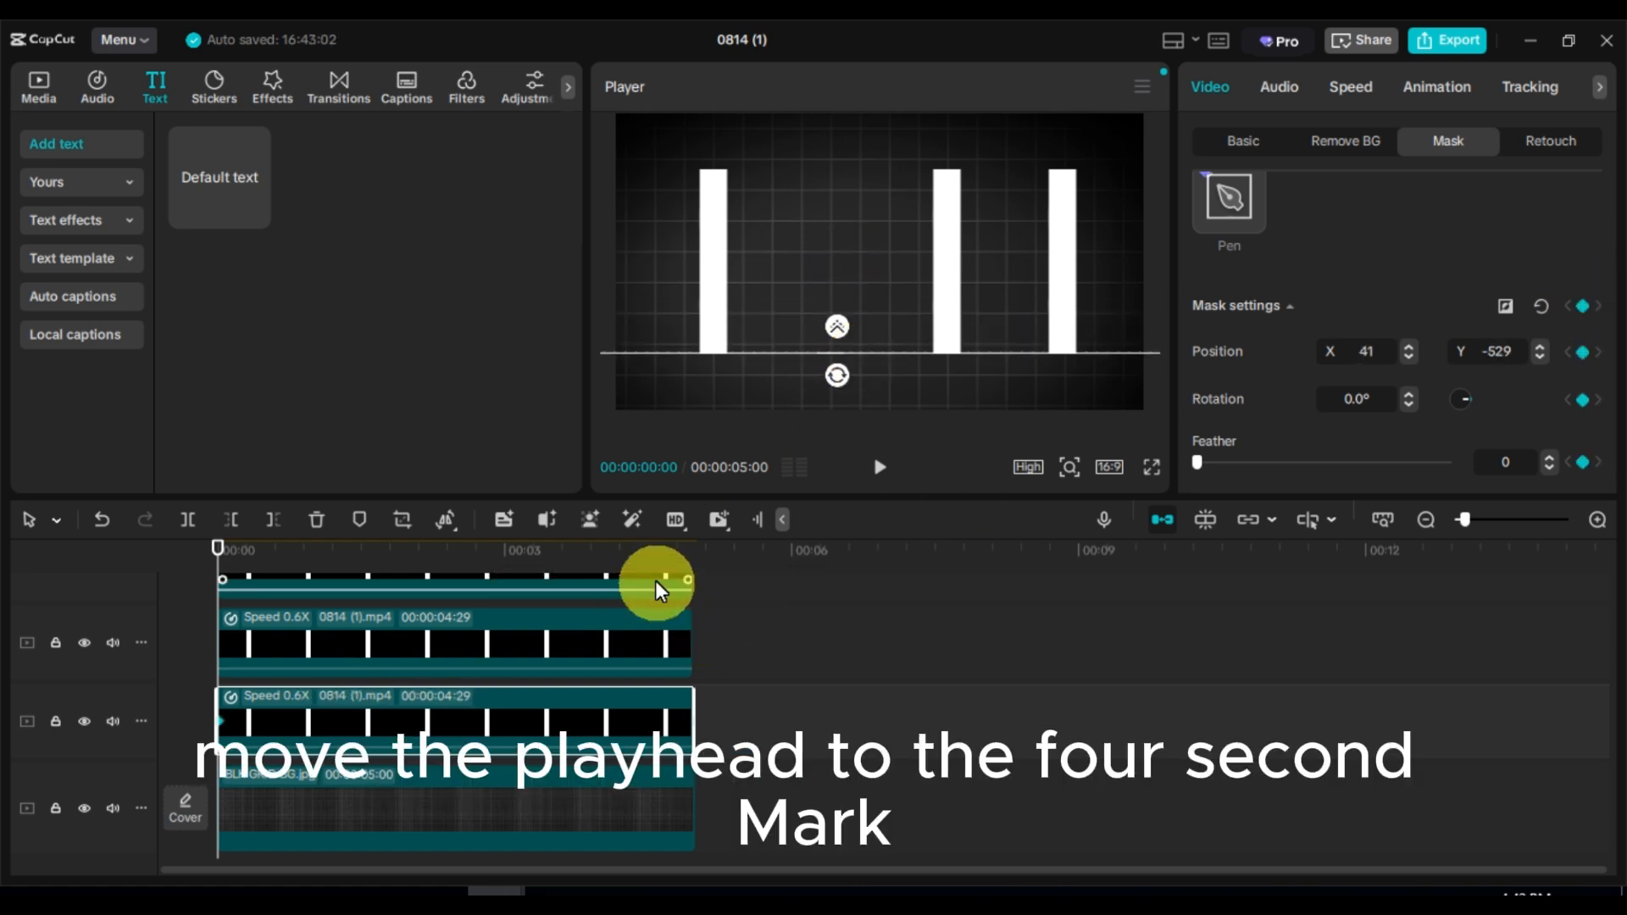
{"action": "left_click", "coordinate": [599, 553]}
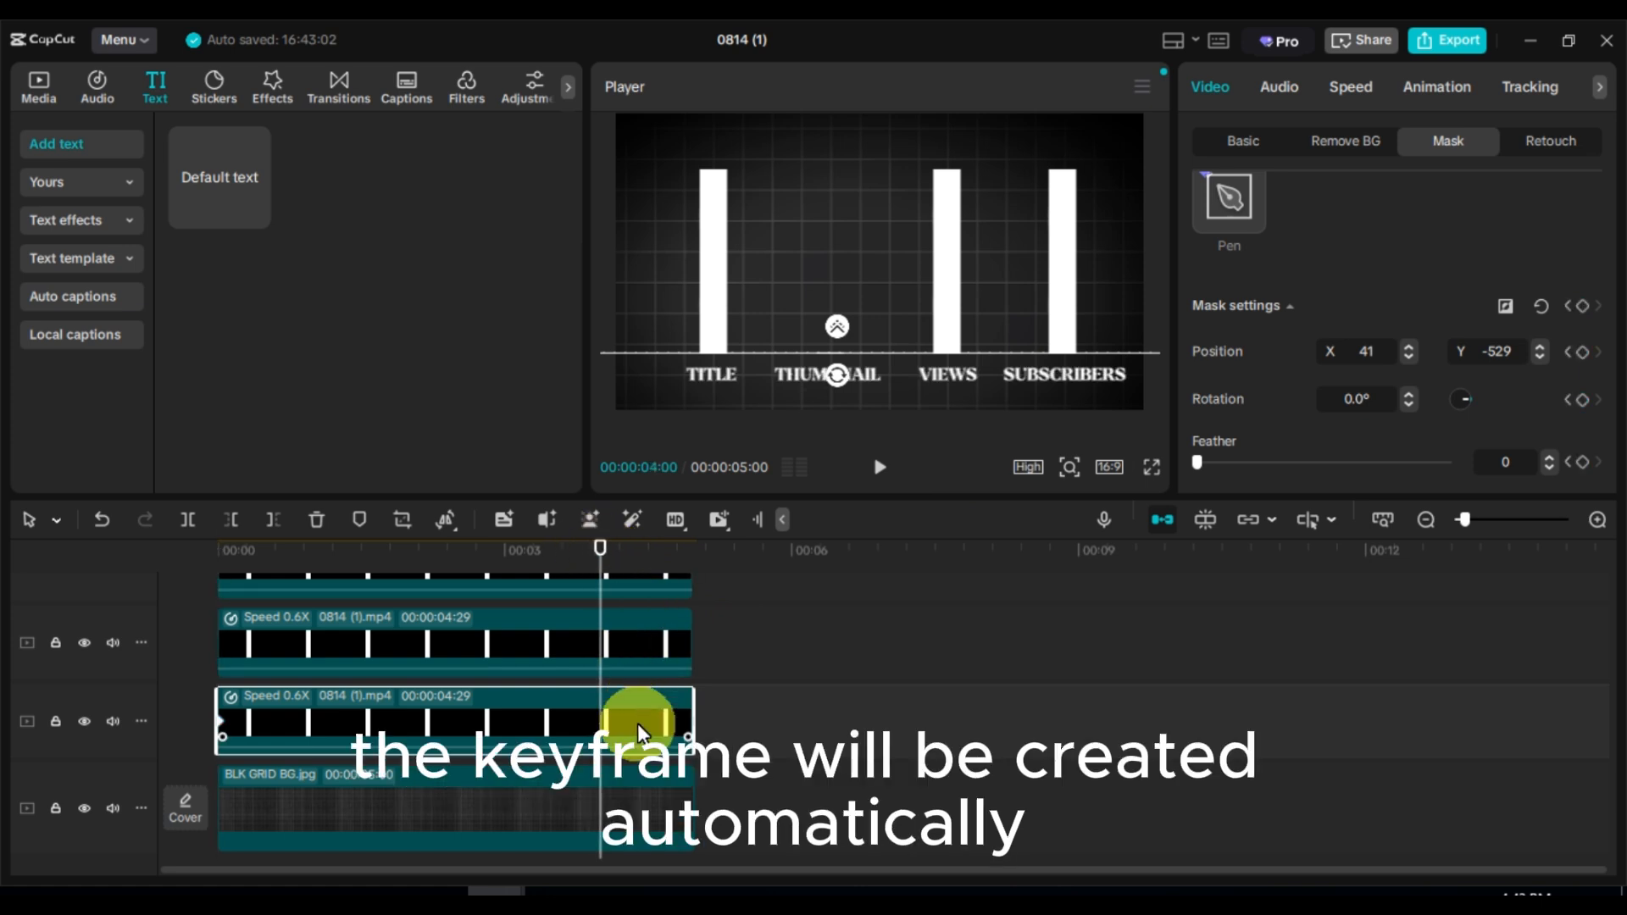
{"action": "left_click_drag", "start_coordinate": [875, 347], "coordinate": [871, 222]}
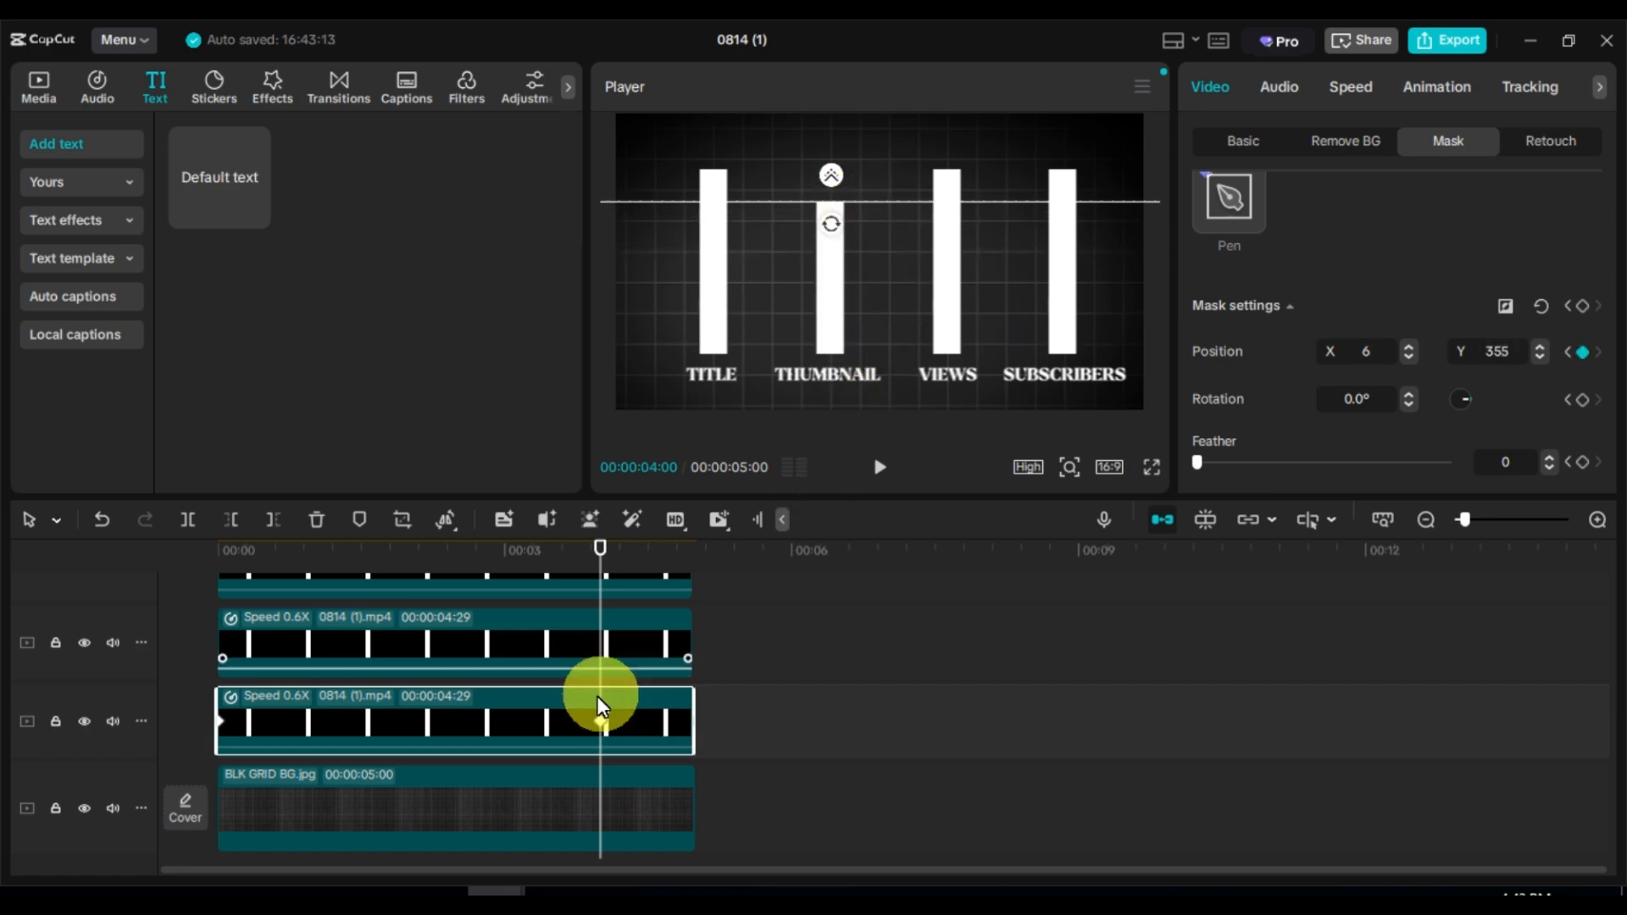
Step: Add a reversed Split mask to the third bar's clip and lower its edge to the bar's base at Y -540
{"action": "left_click", "coordinate": [599, 651]}
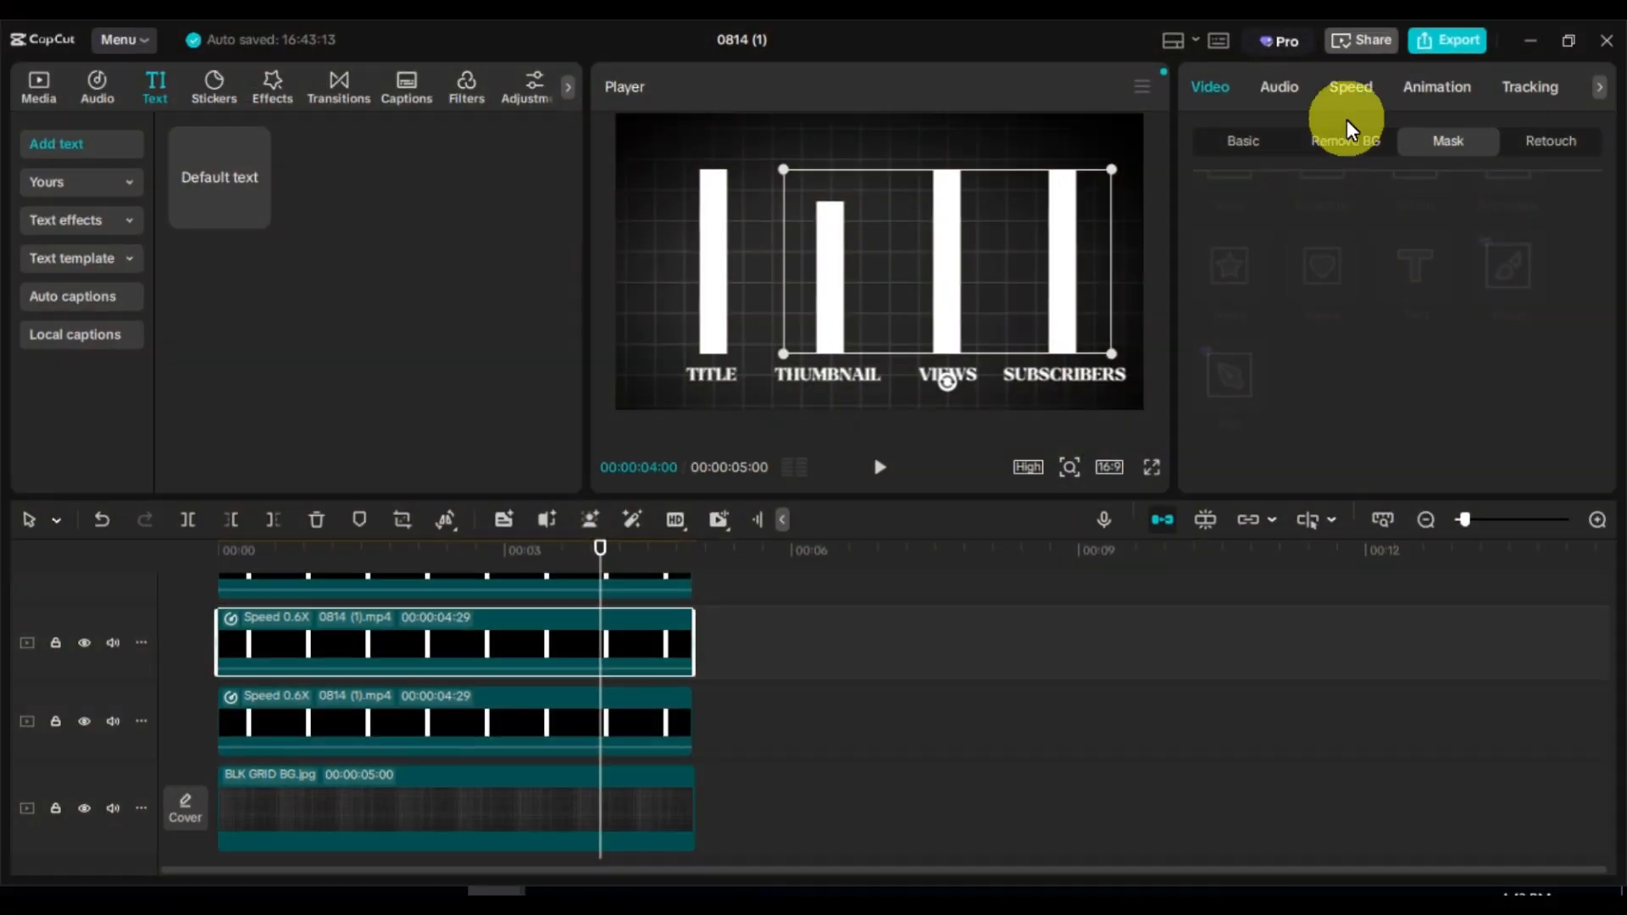
{"action": "left_click", "coordinate": [1202, 194]}
{"action": "left_click", "coordinate": [1232, 322]}
{"action": "scroll", "coordinate": [1207, 369], "scroll_direction": "down", "scroll_amount": 3}
{"action": "left_click_drag", "start_coordinate": [947, 262], "coordinate": [967, 355]}
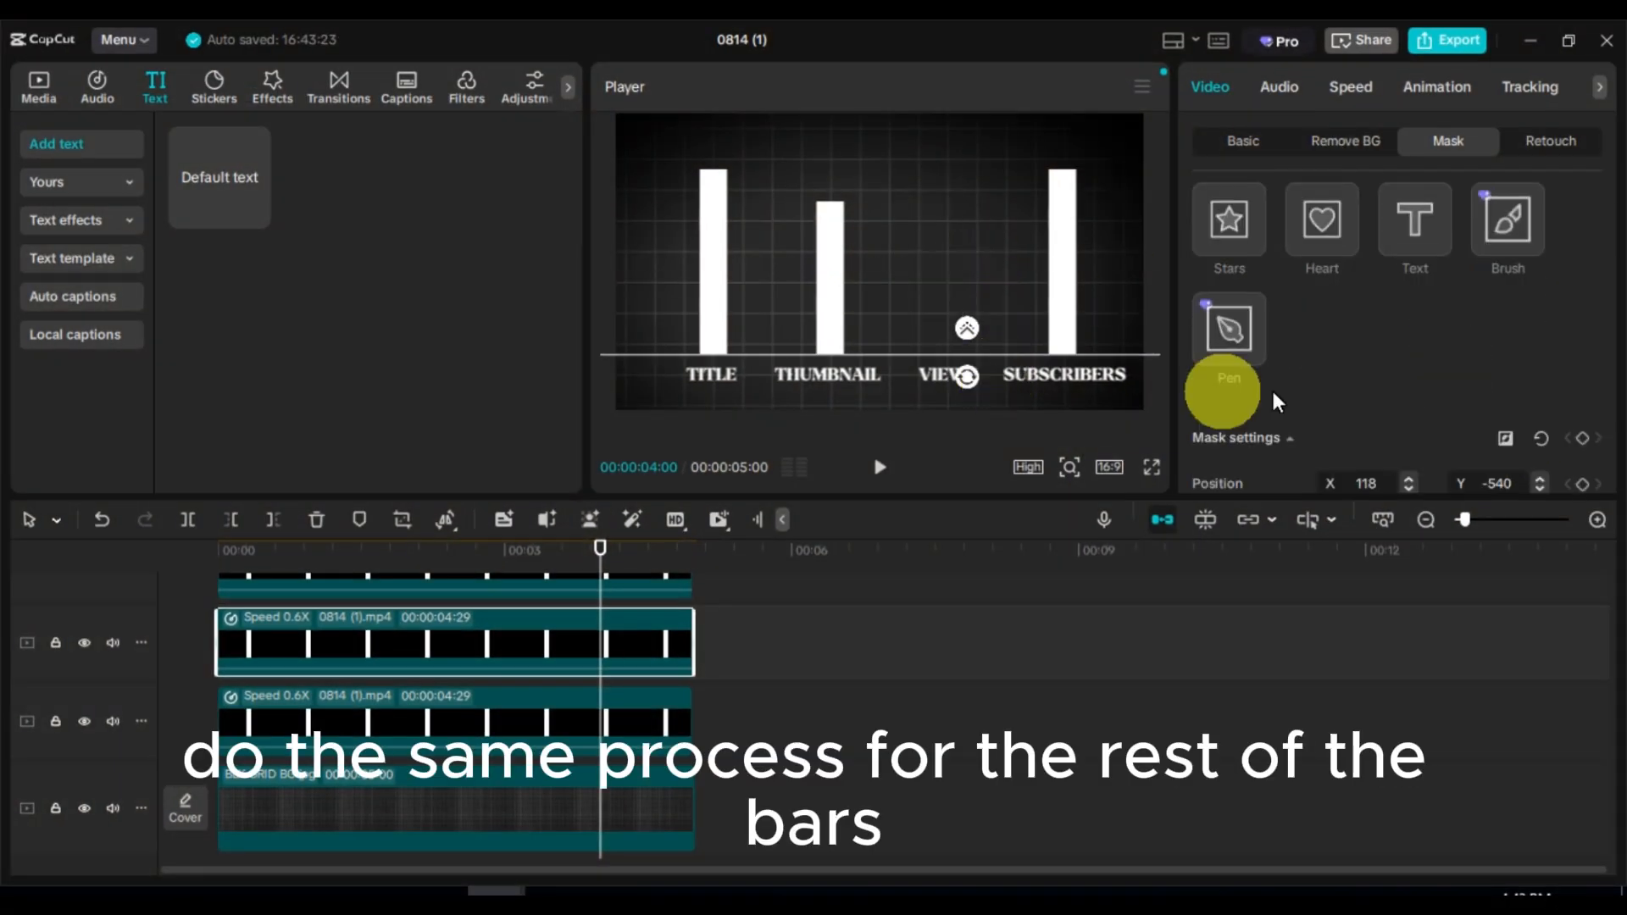
Step: Keyframe the third bar's mask settings at the start and raise the mask to Y 52 at 4 seconds
{"action": "scroll", "coordinate": [1280, 400], "scroll_direction": "down", "scroll_amount": 1}
{"action": "left_click", "coordinate": [1582, 354]}
{"action": "scroll", "coordinate": [1415, 333], "scroll_direction": "down", "scroll_amount": 1}
{"action": "scroll", "coordinate": [651, 623], "scroll_direction": "up", "scroll_amount": 1}
{"action": "left_click", "coordinate": [1583, 283]}
{"action": "left_click", "coordinate": [202, 547]}
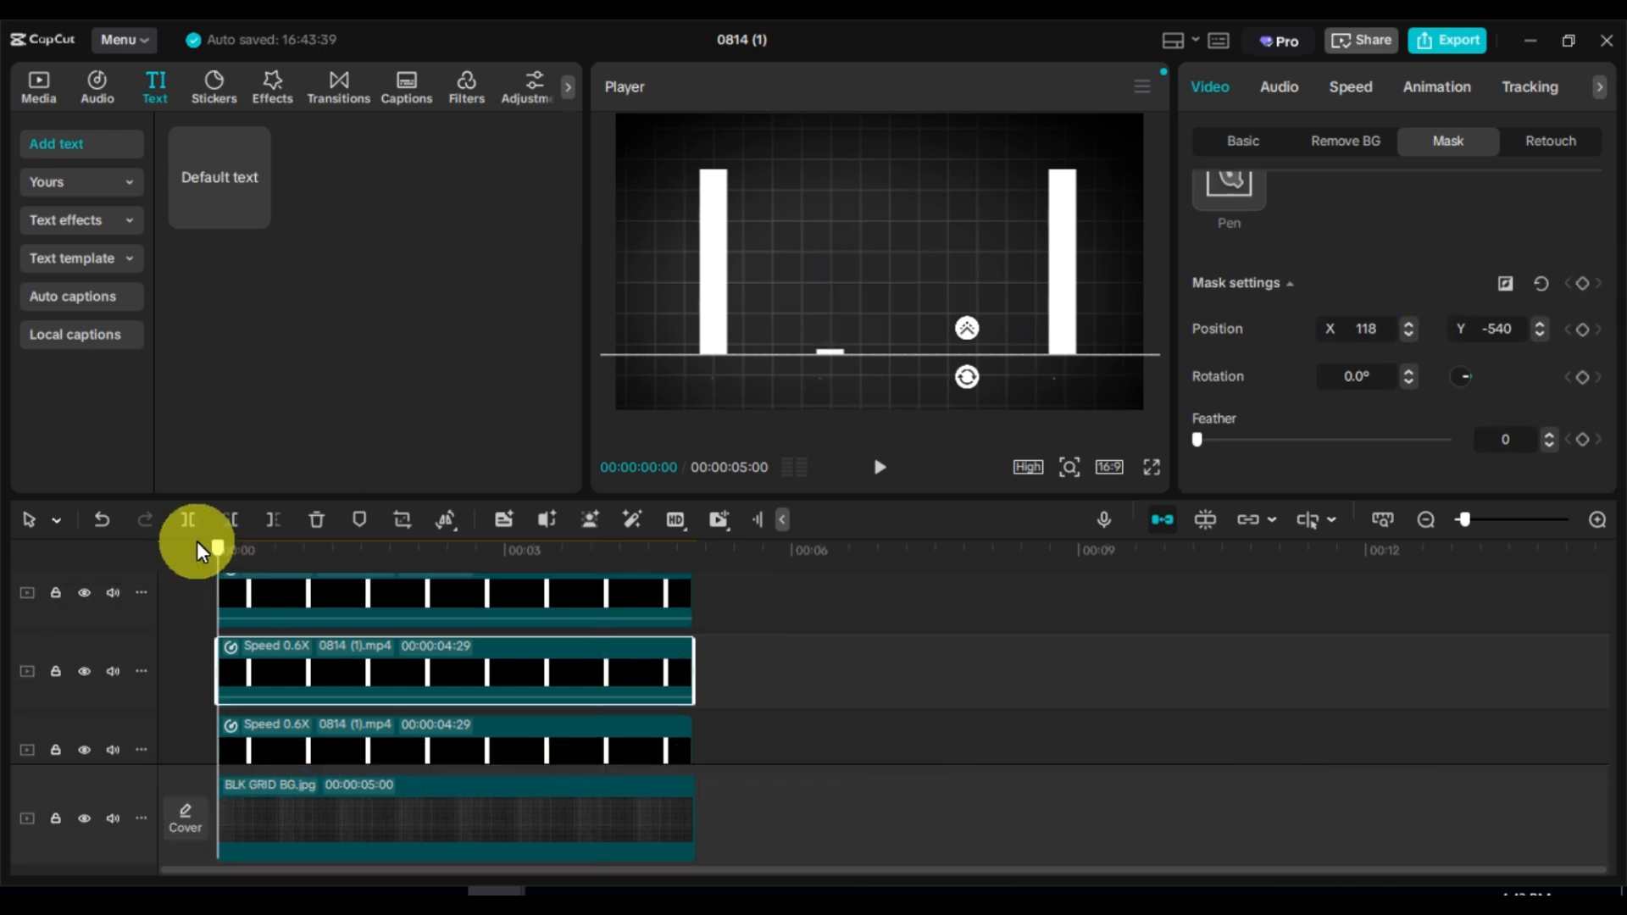
{"action": "left_click", "coordinate": [1582, 283]}
{"action": "left_click", "coordinate": [599, 548]}
{"action": "left_click_drag", "start_coordinate": [933, 351], "coordinate": [931, 248]}
Step: Add a Split mask to the fourth bar's clip and reverse it
{"action": "scroll", "coordinate": [465, 618], "scroll_direction": "up", "scroll_amount": 1}
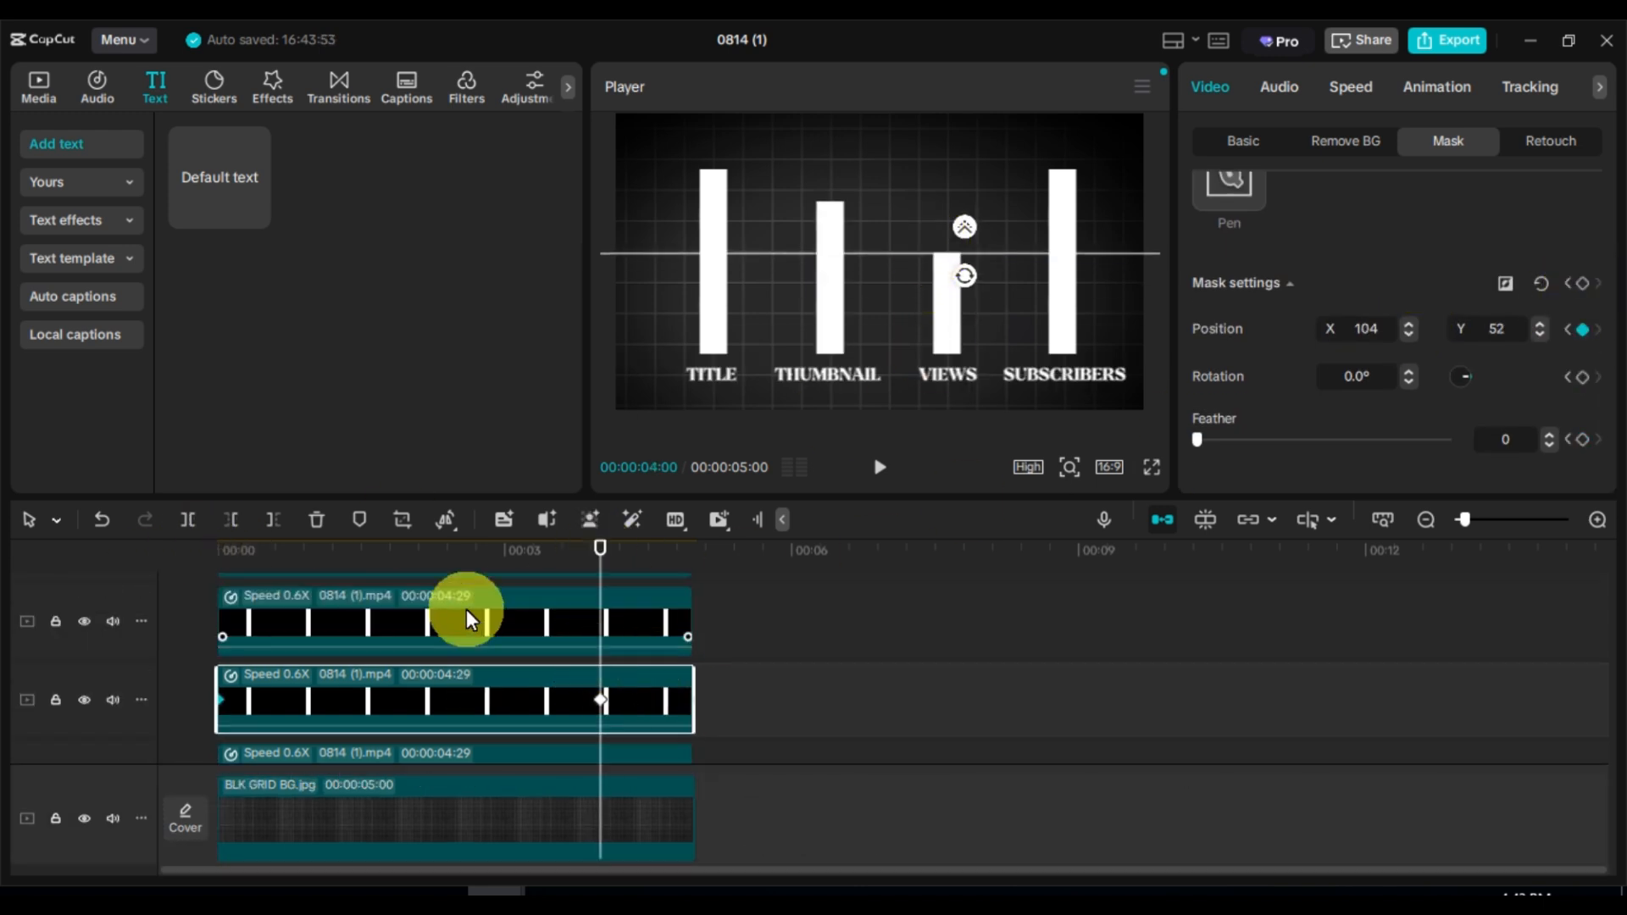
{"action": "left_click", "coordinate": [466, 618]}
{"action": "left_click", "coordinate": [1202, 194]}
{"action": "left_click", "coordinate": [1249, 245]}
{"action": "left_click", "coordinate": [1232, 318]}
{"action": "scroll", "coordinate": [1323, 327], "scroll_direction": "down", "scroll_amount": 3}
{"action": "left_click", "coordinate": [1505, 383]}
Step: Animate the fourth bar's mask with keyframes from Y -540 at the start to Y -135 at 4 seconds
{"action": "left_click", "coordinate": [220, 547]}
{"action": "mouse_move", "coordinate": [1073, 265]}
{"action": "left_mouse_down"}
{"action": "mouse_move", "coordinate": [1079, 357]}
{"action": "mouse_move", "coordinate": [1068, 280]}
{"action": "left_mouse_up"}
{"action": "left_click", "coordinate": [1582, 380]}
{"action": "left_click", "coordinate": [600, 552]}
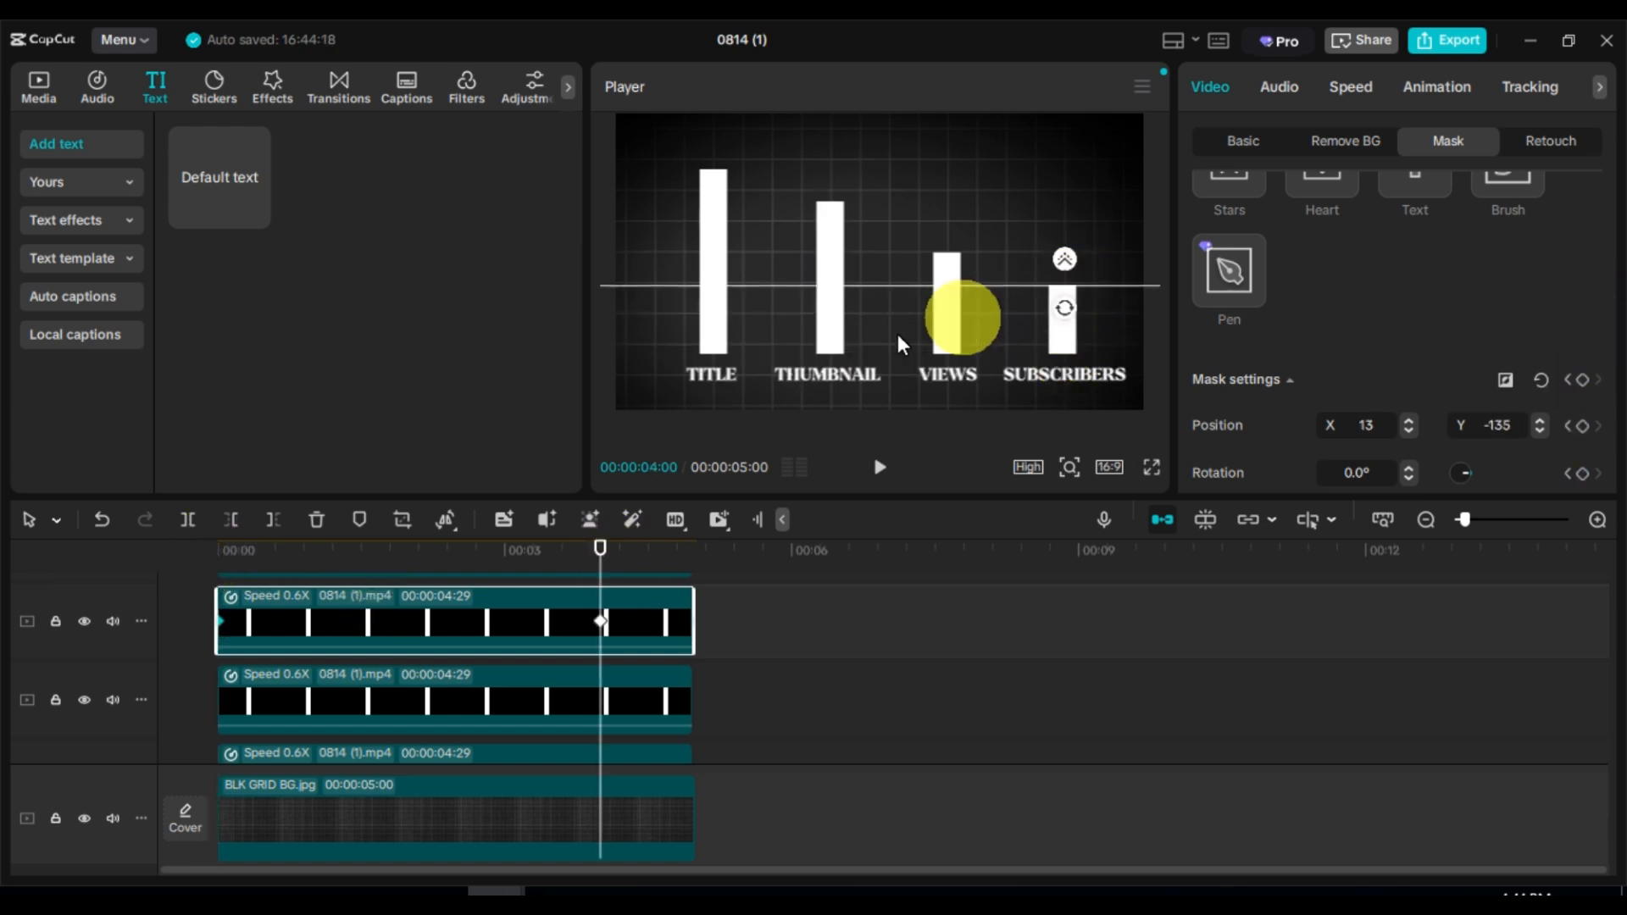
Step: Add a reversed Split mask to the first bar's clip and lower its edge to Y -540, hiding the bar
{"action": "scroll", "coordinate": [535, 606], "scroll_direction": "up", "scroll_amount": 1}
{"action": "left_click", "coordinate": [529, 609]}
{"action": "scroll", "coordinate": [1294, 272], "scroll_direction": "up", "scroll_amount": 3}
{"action": "left_click", "coordinate": [1202, 194]}
{"action": "left_click", "coordinate": [1249, 246]}
{"action": "left_click", "coordinate": [1233, 318]}
{"action": "scroll", "coordinate": [1322, 330], "scroll_direction": "down", "scroll_amount": 3}
{"action": "left_click", "coordinate": [1516, 379]}
{"action": "left_click_drag", "start_coordinate": [713, 262], "coordinate": [705, 356]}
Step: Keyframe the first bar's mask at the start and raise it to reveal the bar's full height at 4 seconds
{"action": "left_click", "coordinate": [218, 551]}
{"action": "left_click", "coordinate": [1582, 379]}
{"action": "left_click", "coordinate": [610, 555]}
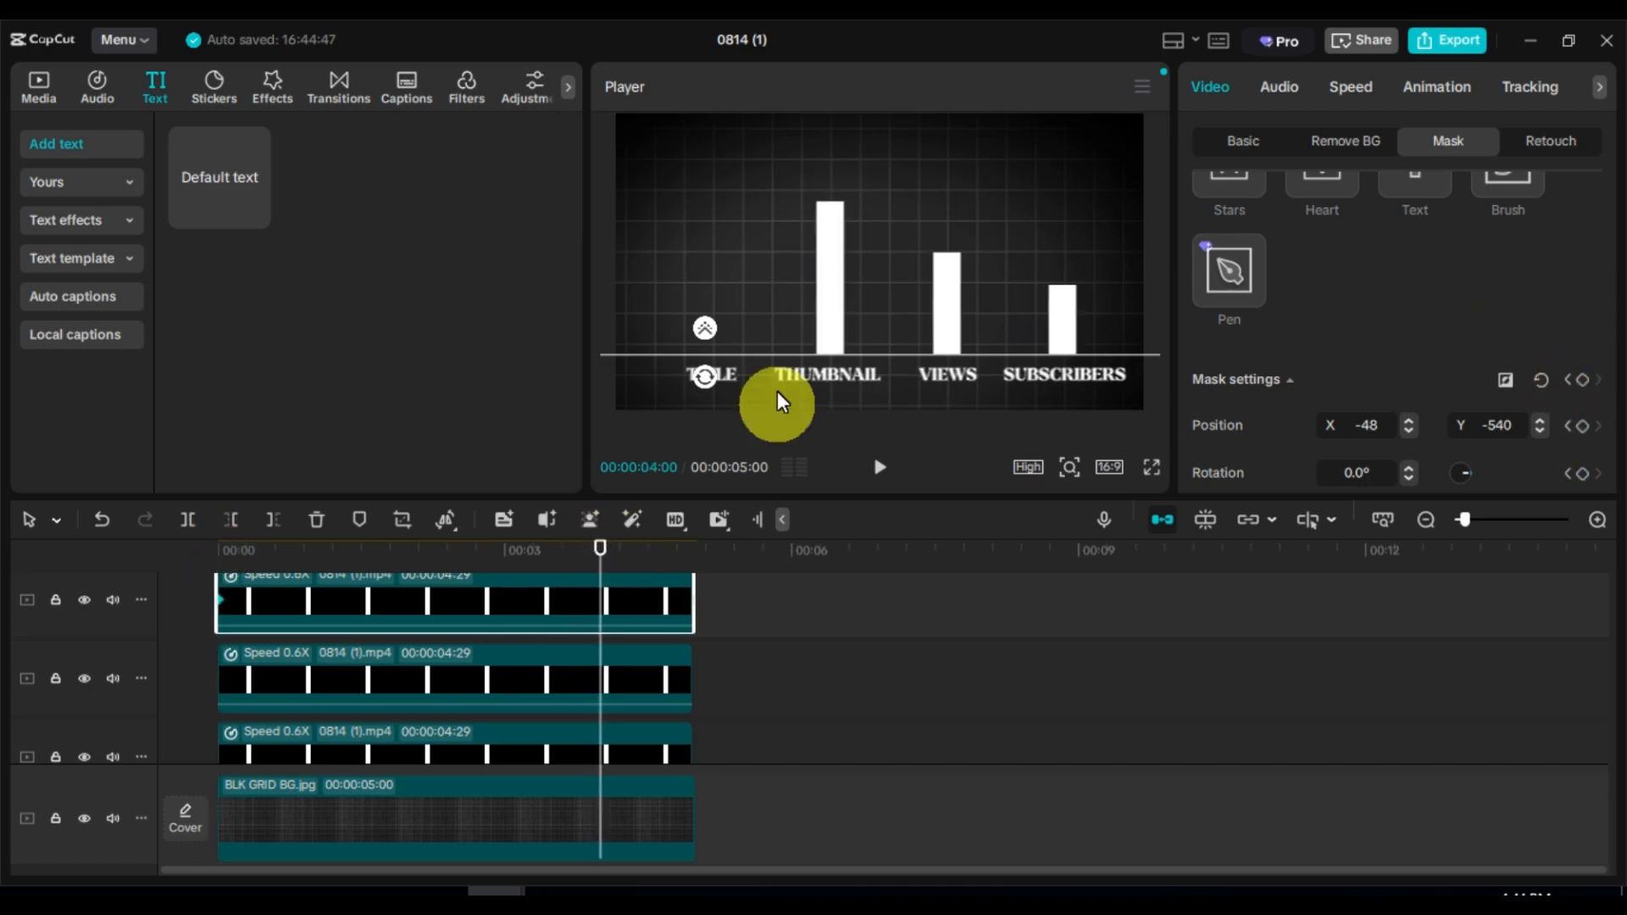
{"action": "left_click_drag", "start_coordinate": [782, 402], "coordinate": [789, 156]}
Step: Select the second bar's clip, return to the start and play back the growing bars
{"action": "left_click", "coordinate": [417, 736]}
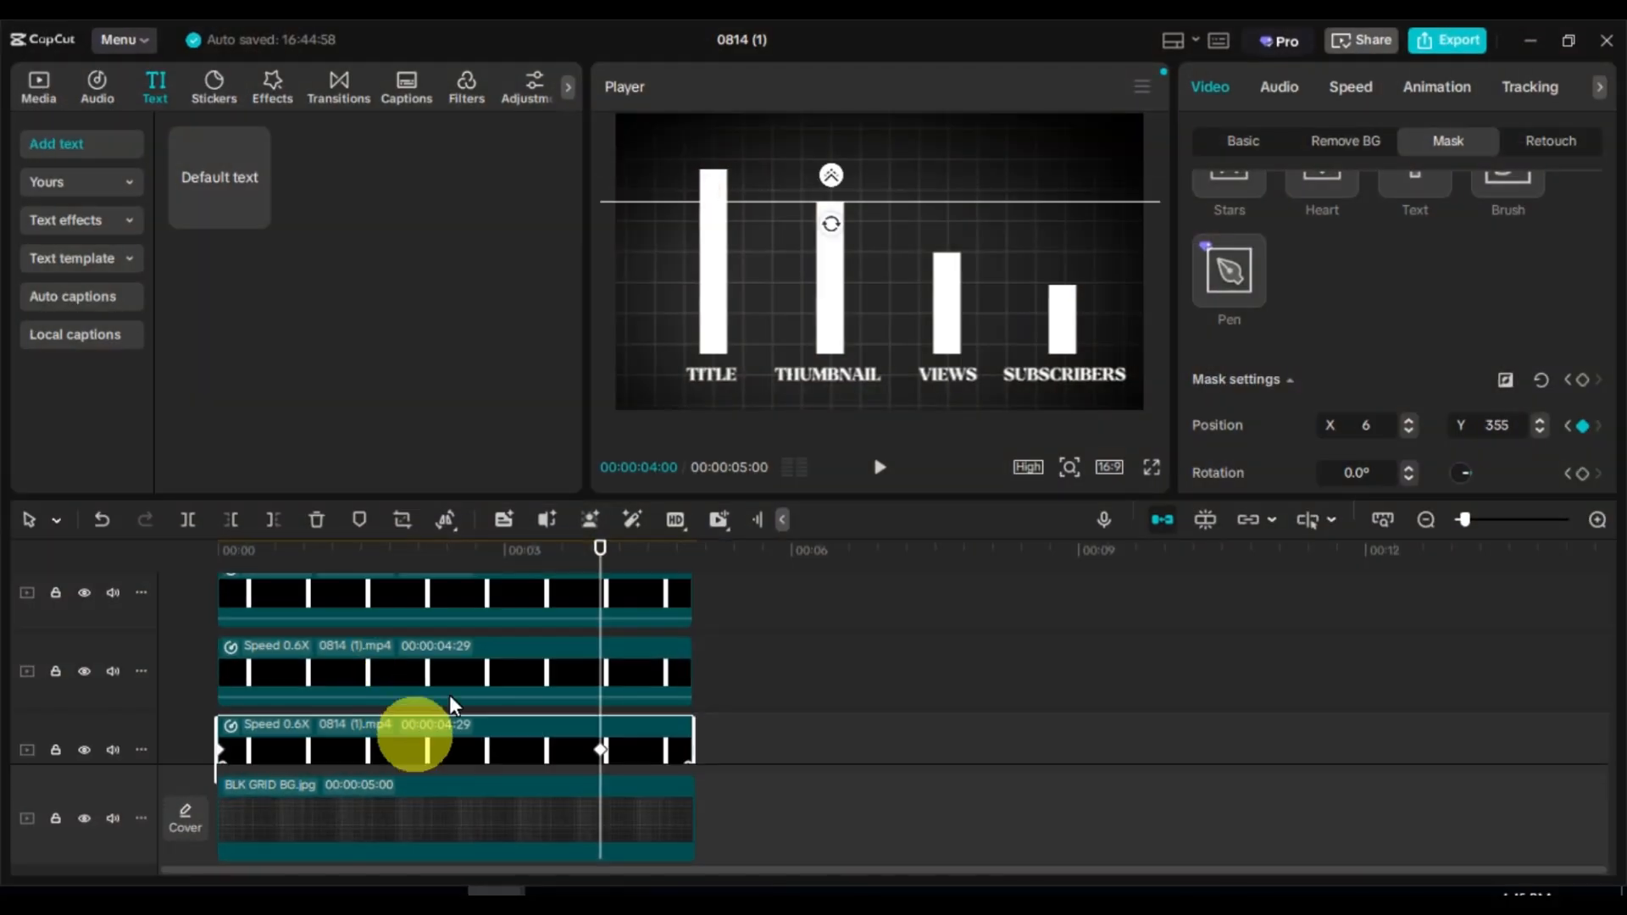
{"action": "scroll", "coordinate": [458, 695], "scroll_direction": "down", "scroll_amount": 1}
{"action": "left_click", "coordinate": [221, 553]}
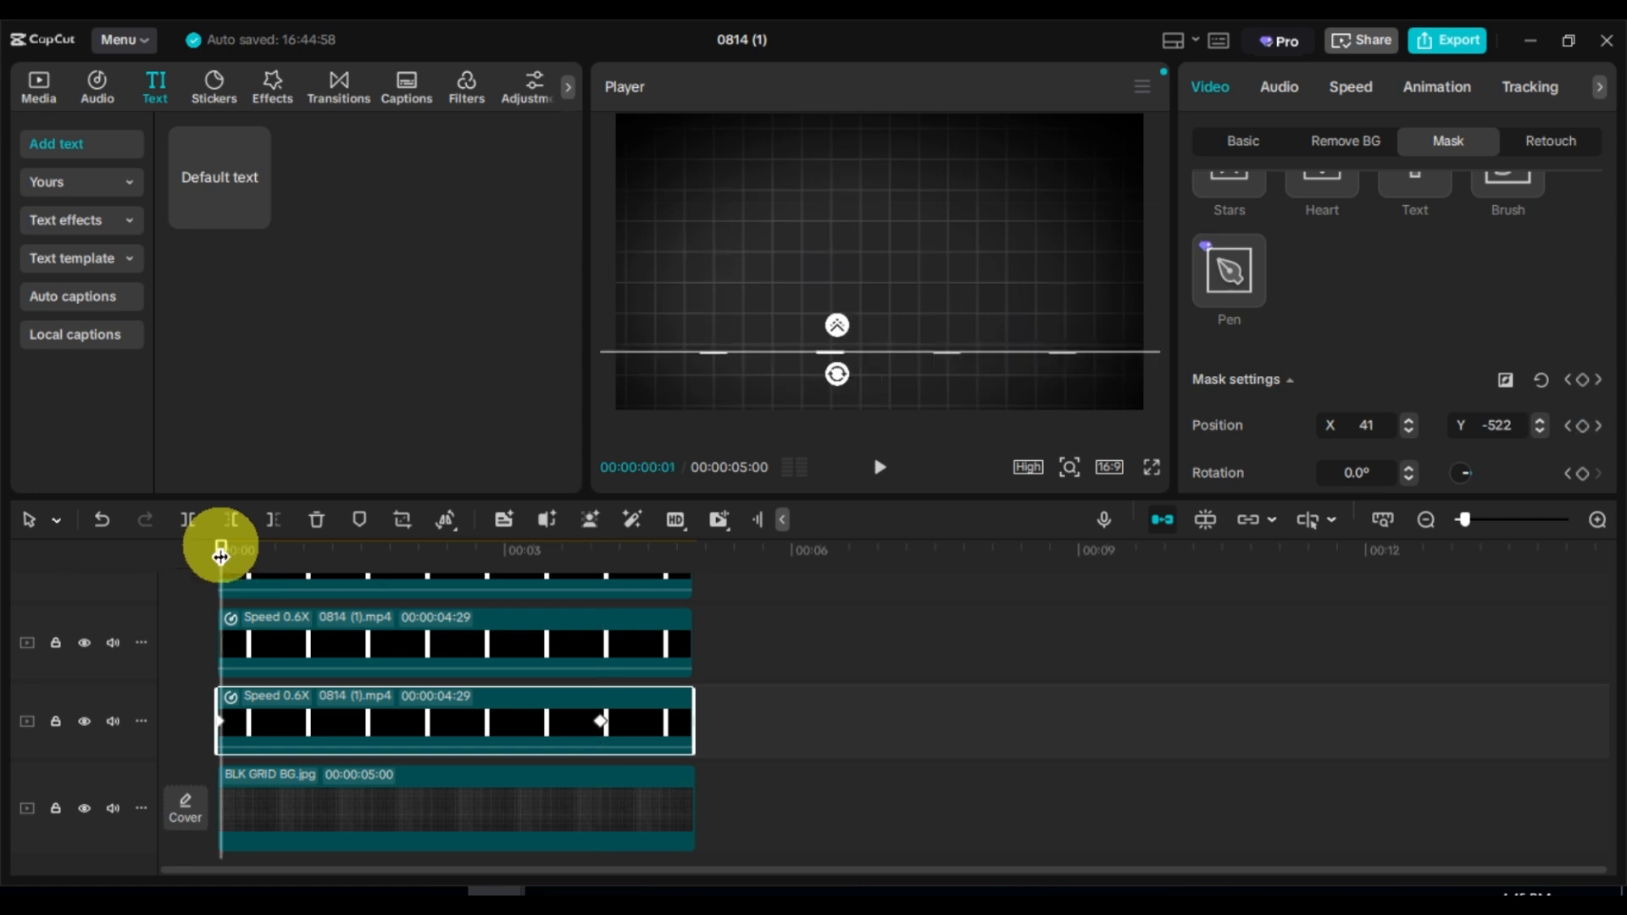
{"action": "left_click_drag", "start_coordinate": [220, 556], "coordinate": [215, 555]}
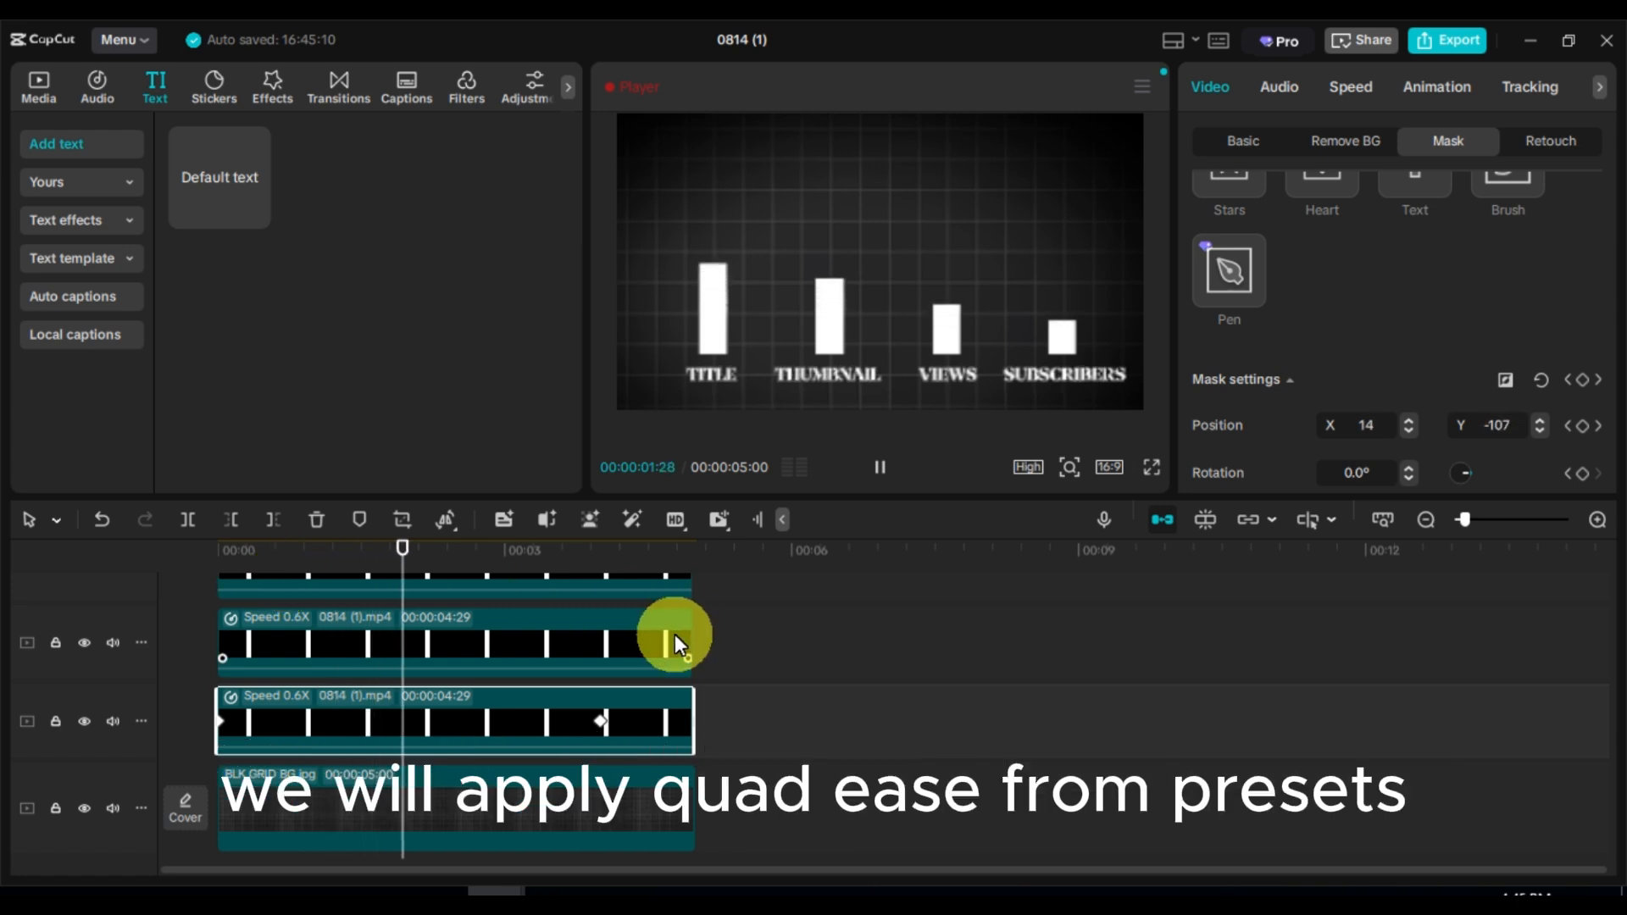
Step: Apply the Quad Ease preset curve to the second bar's keyframe at 4 seconds
{"action": "scroll", "coordinate": [658, 650], "scroll_direction": "up", "scroll_amount": 1}
{"action": "scroll", "coordinate": [627, 712], "scroll_direction": "down", "scroll_amount": 1}
{"action": "right_click", "coordinate": [599, 721]}
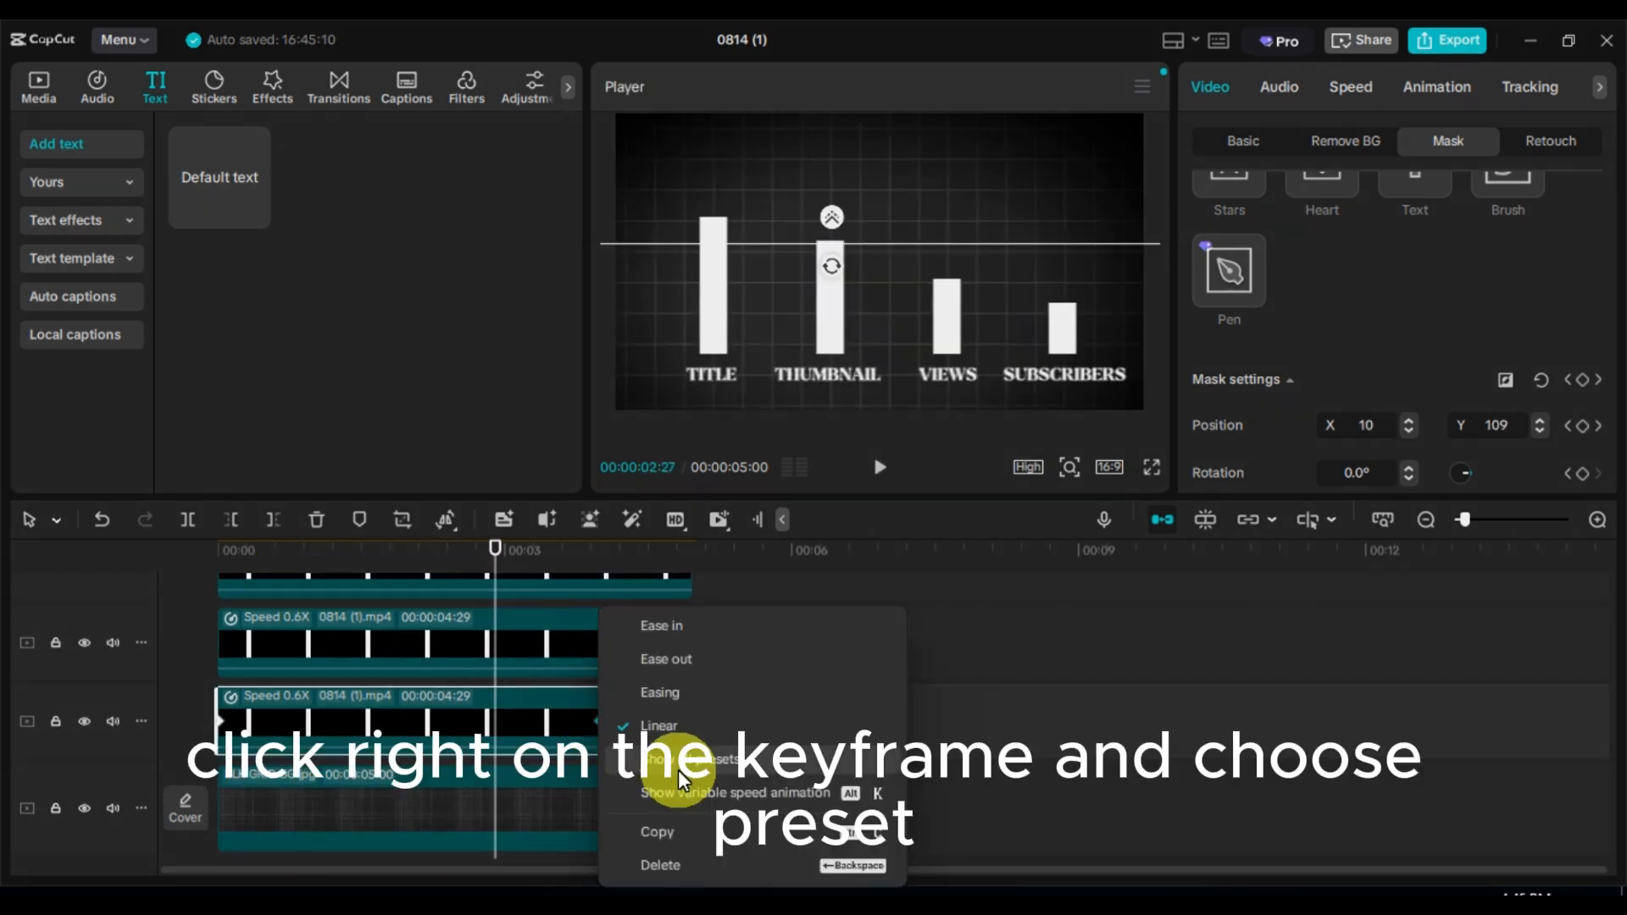
{"action": "left_click", "coordinate": [682, 767]}
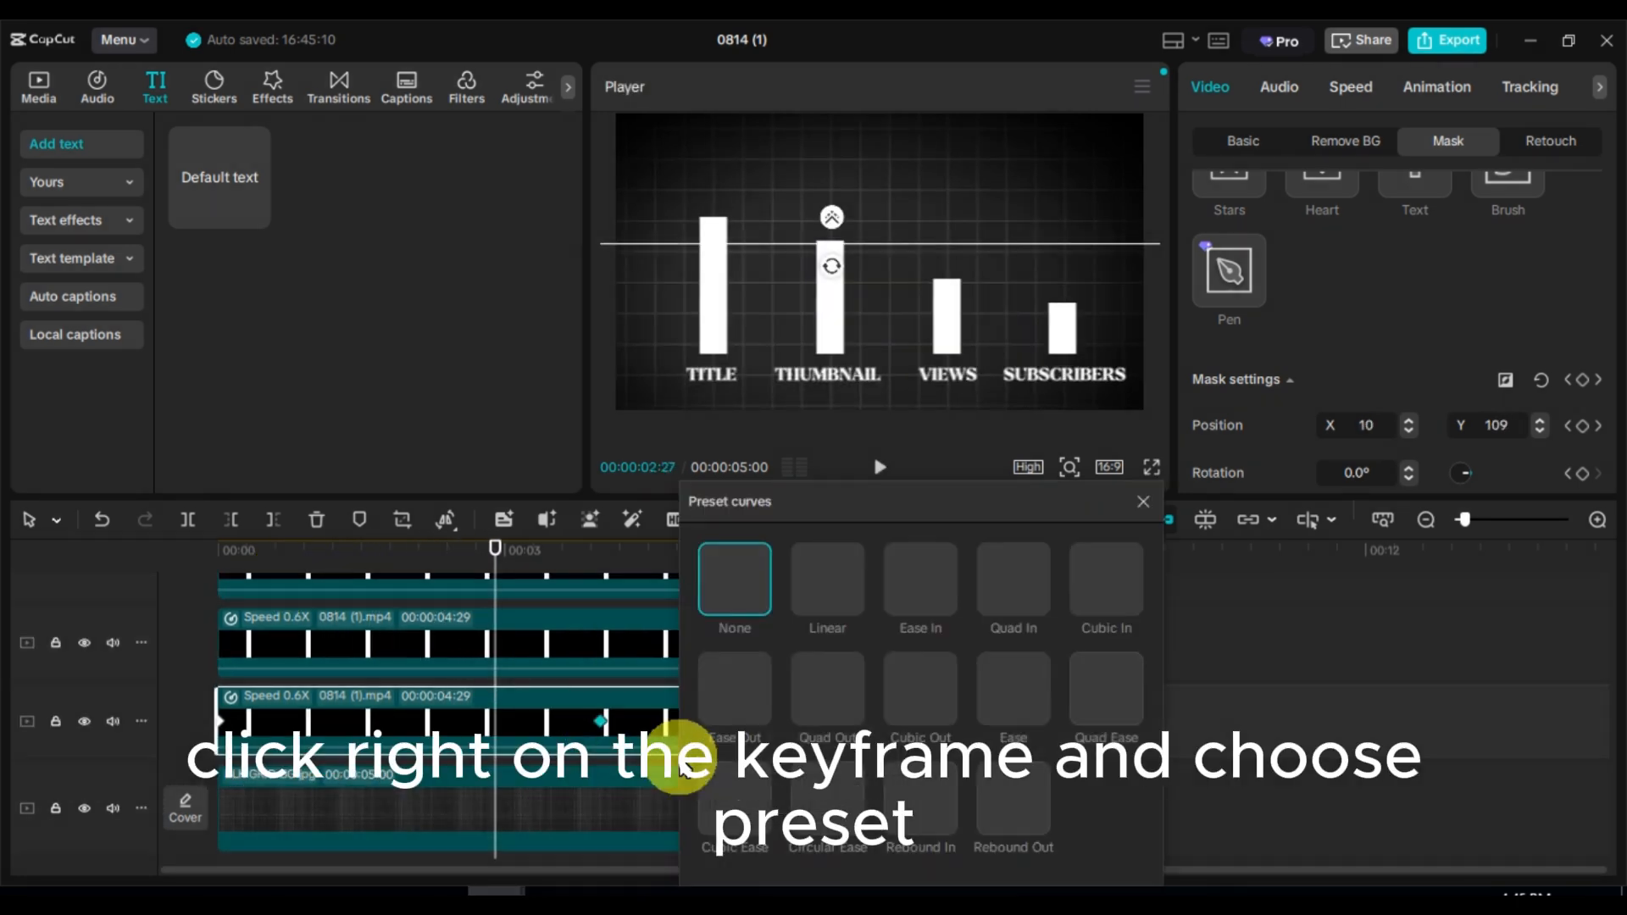
{"action": "left_click", "coordinate": [1116, 671]}
{"action": "left_click", "coordinate": [1143, 502]}
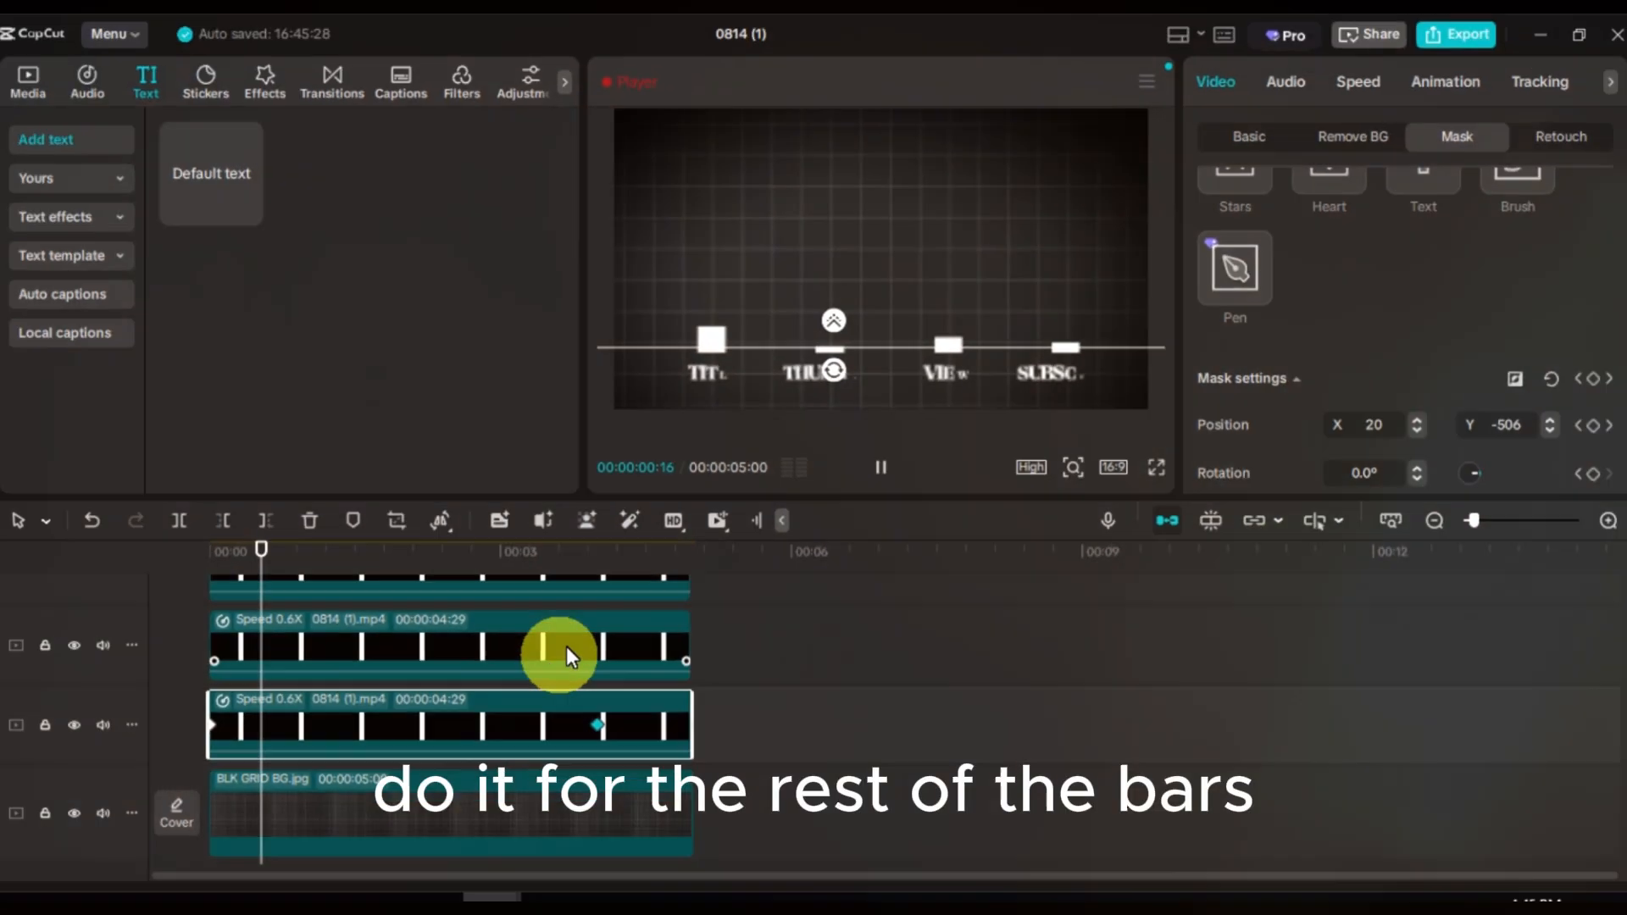
Step: Apply the Quad Ease preset curve to the end keyframe of the third bar's clip
{"action": "left_click", "coordinate": [602, 642]}
{"action": "double_click", "coordinate": [598, 643]}
{"action": "left_click", "coordinate": [893, 662]}
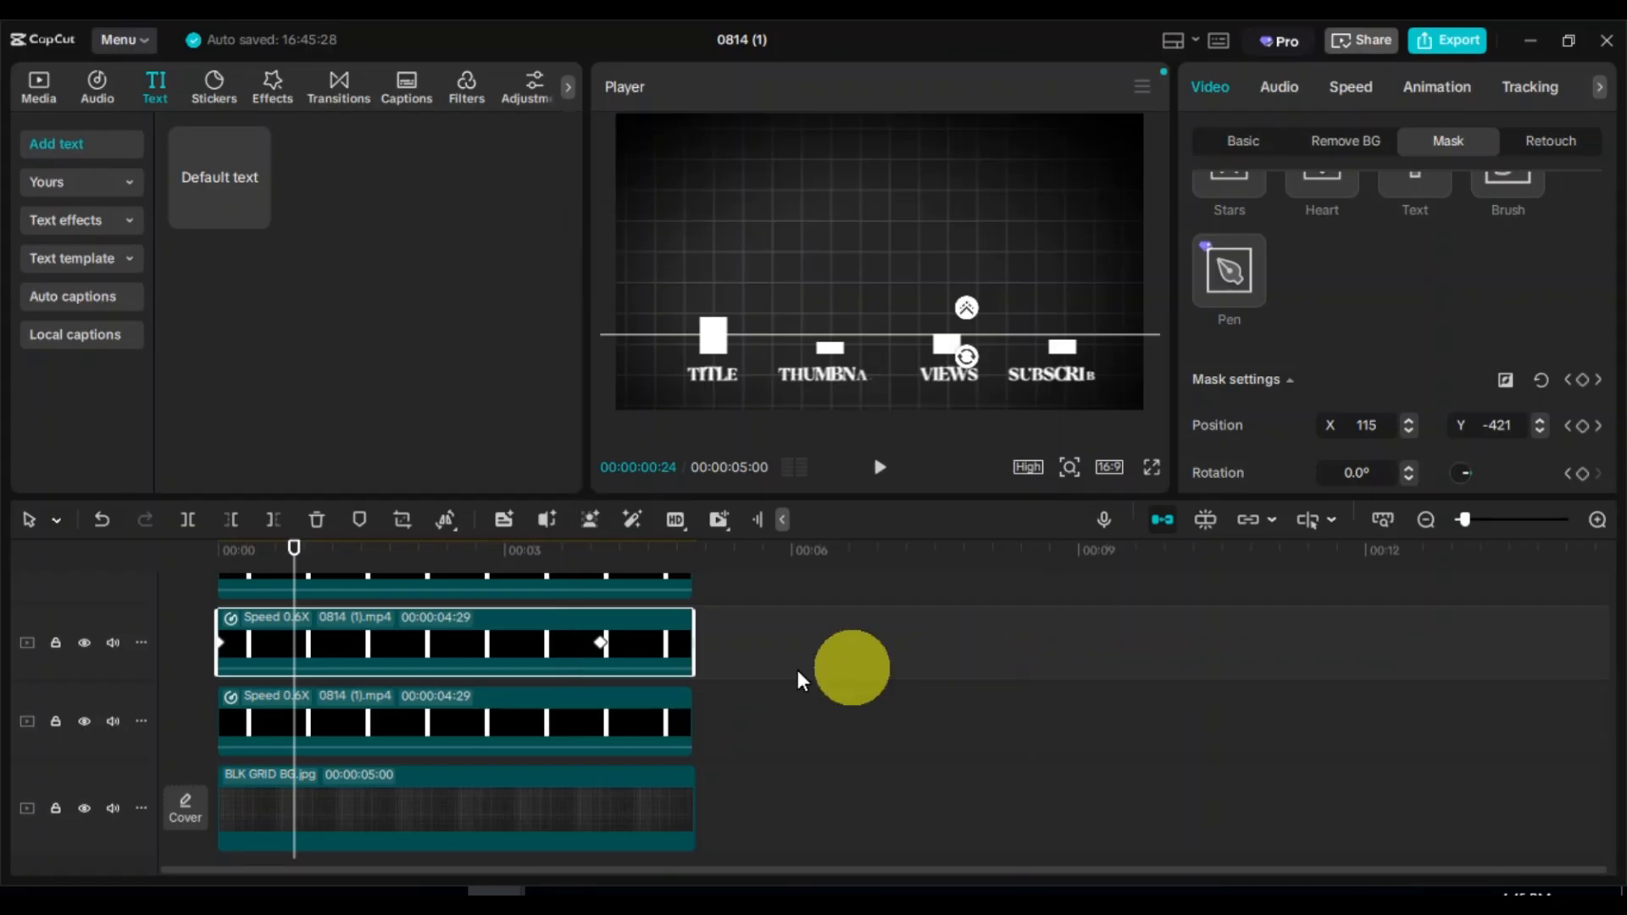
{"action": "right_click", "coordinate": [602, 637]}
{"action": "left_click", "coordinate": [688, 760]}
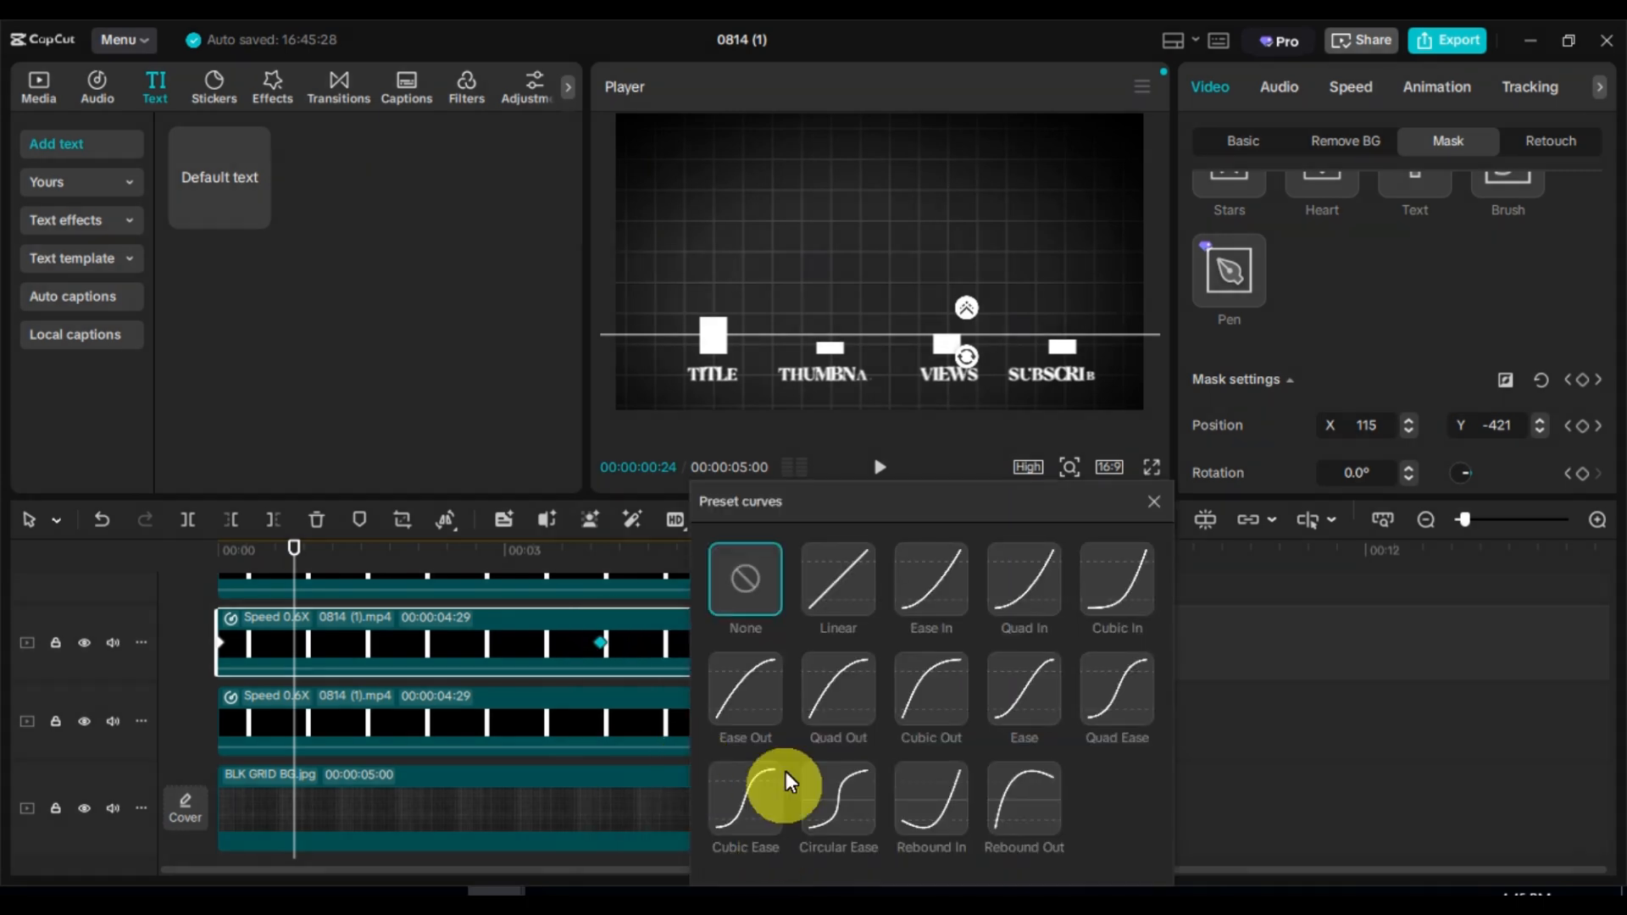
{"action": "left_click", "coordinate": [1129, 685]}
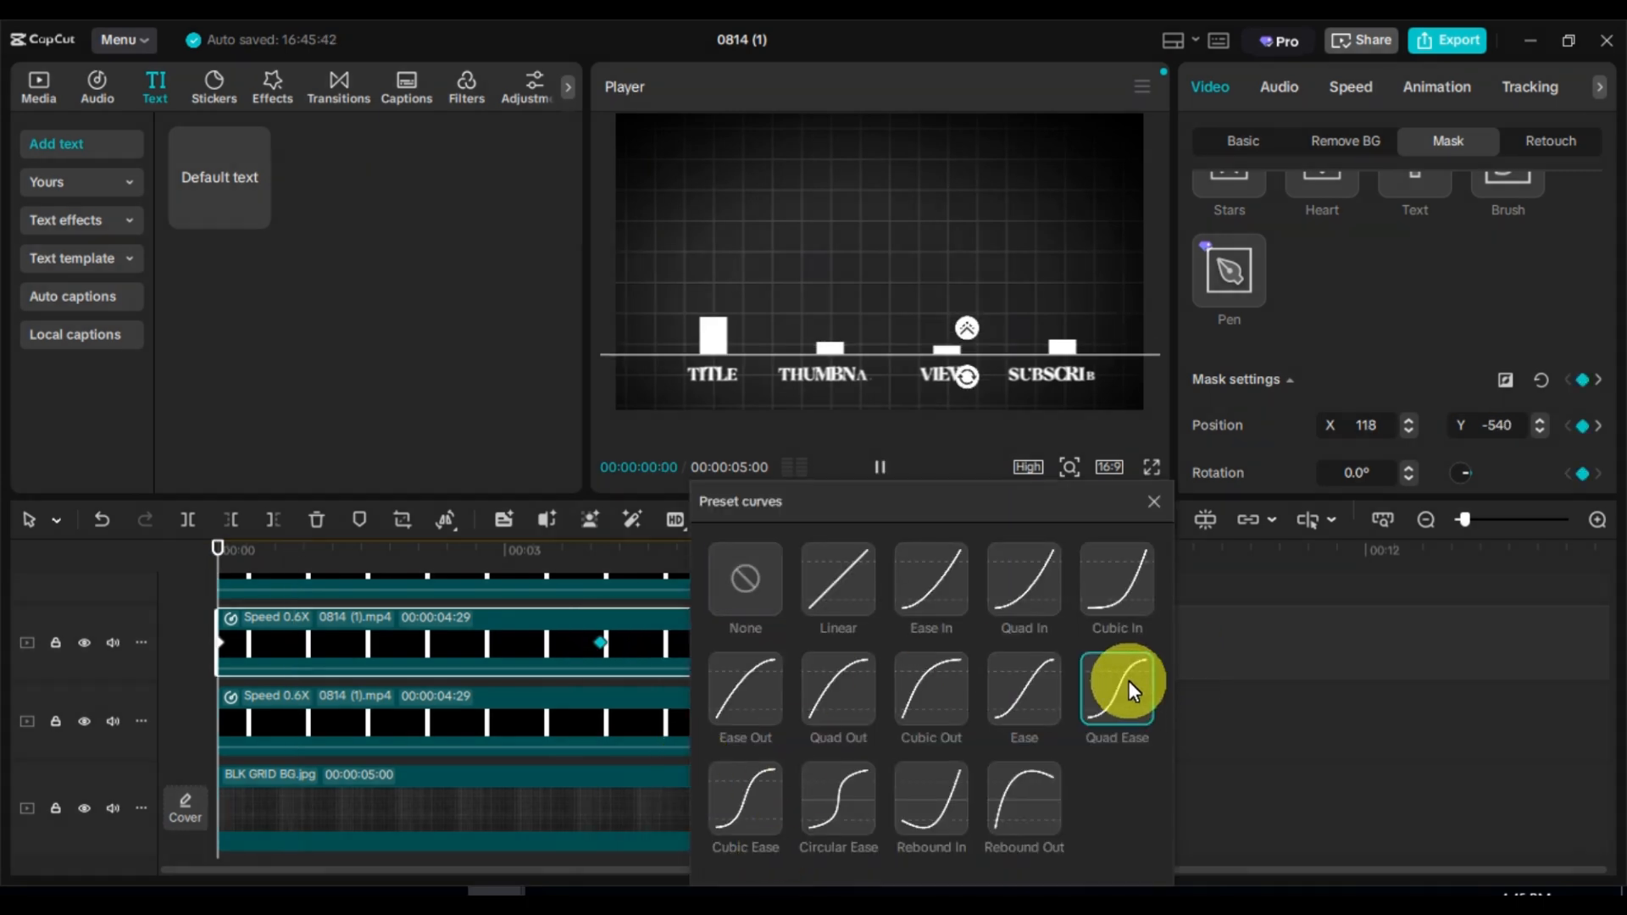
{"action": "left_click", "coordinate": [1153, 502]}
Step: Give the fourth bar's end keyframe the Quad Ease preset curve
{"action": "scroll", "coordinate": [609, 657], "scroll_direction": "up", "scroll_amount": 2}
{"action": "left_click", "coordinate": [612, 629]}
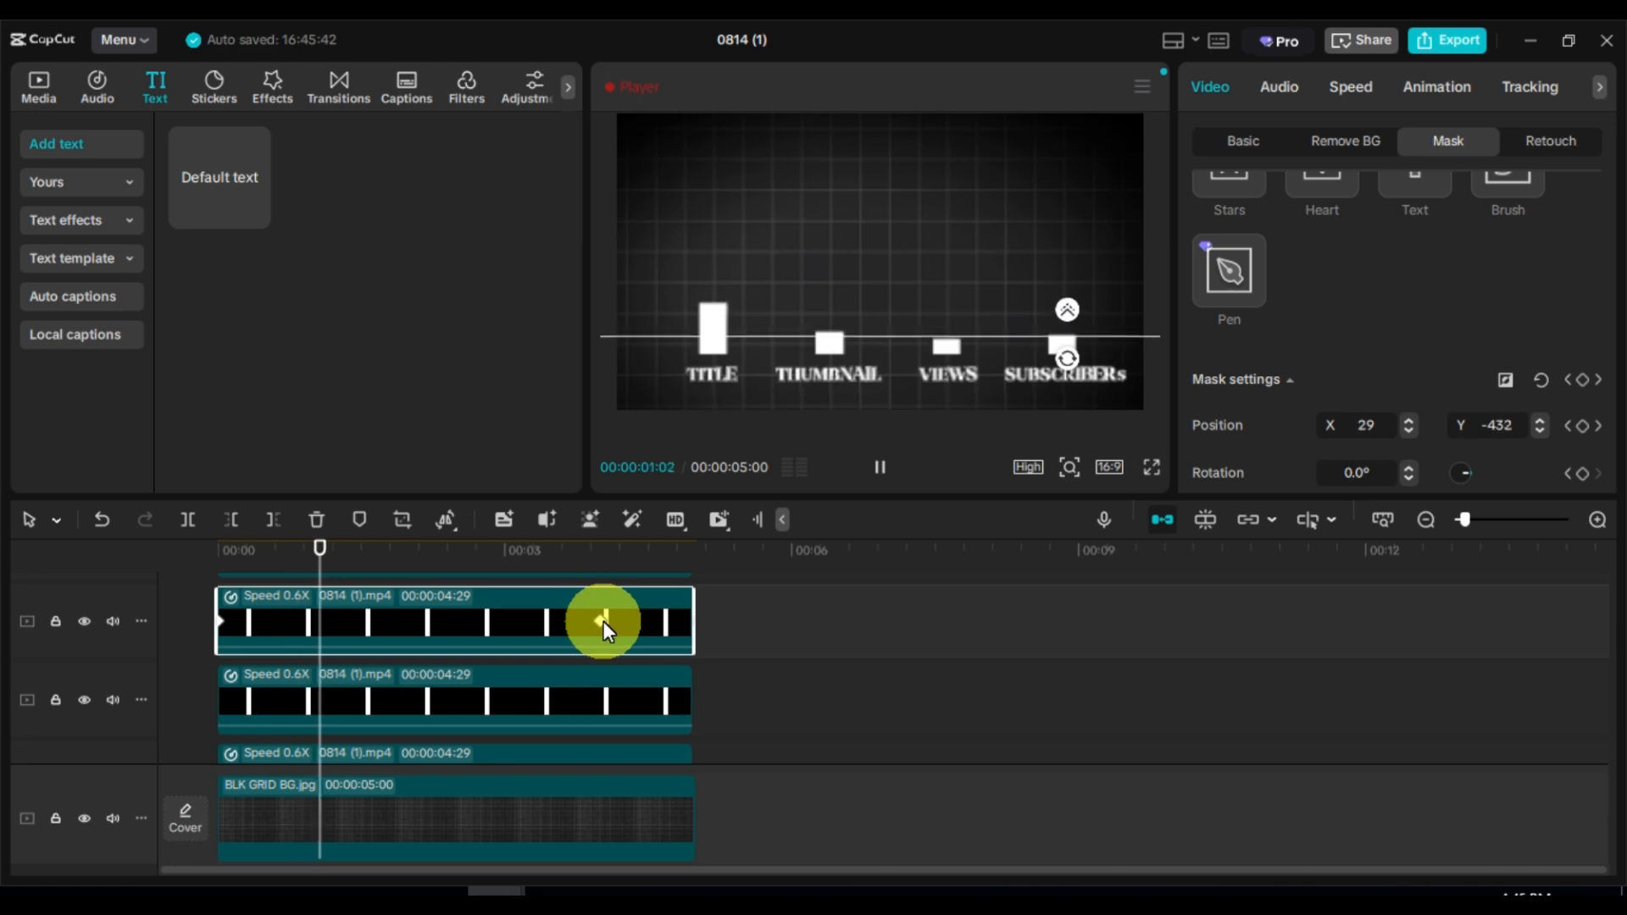
{"action": "right_click", "coordinate": [602, 622]}
{"action": "left_click", "coordinate": [719, 761]}
{"action": "left_click", "coordinate": [1165, 679]}
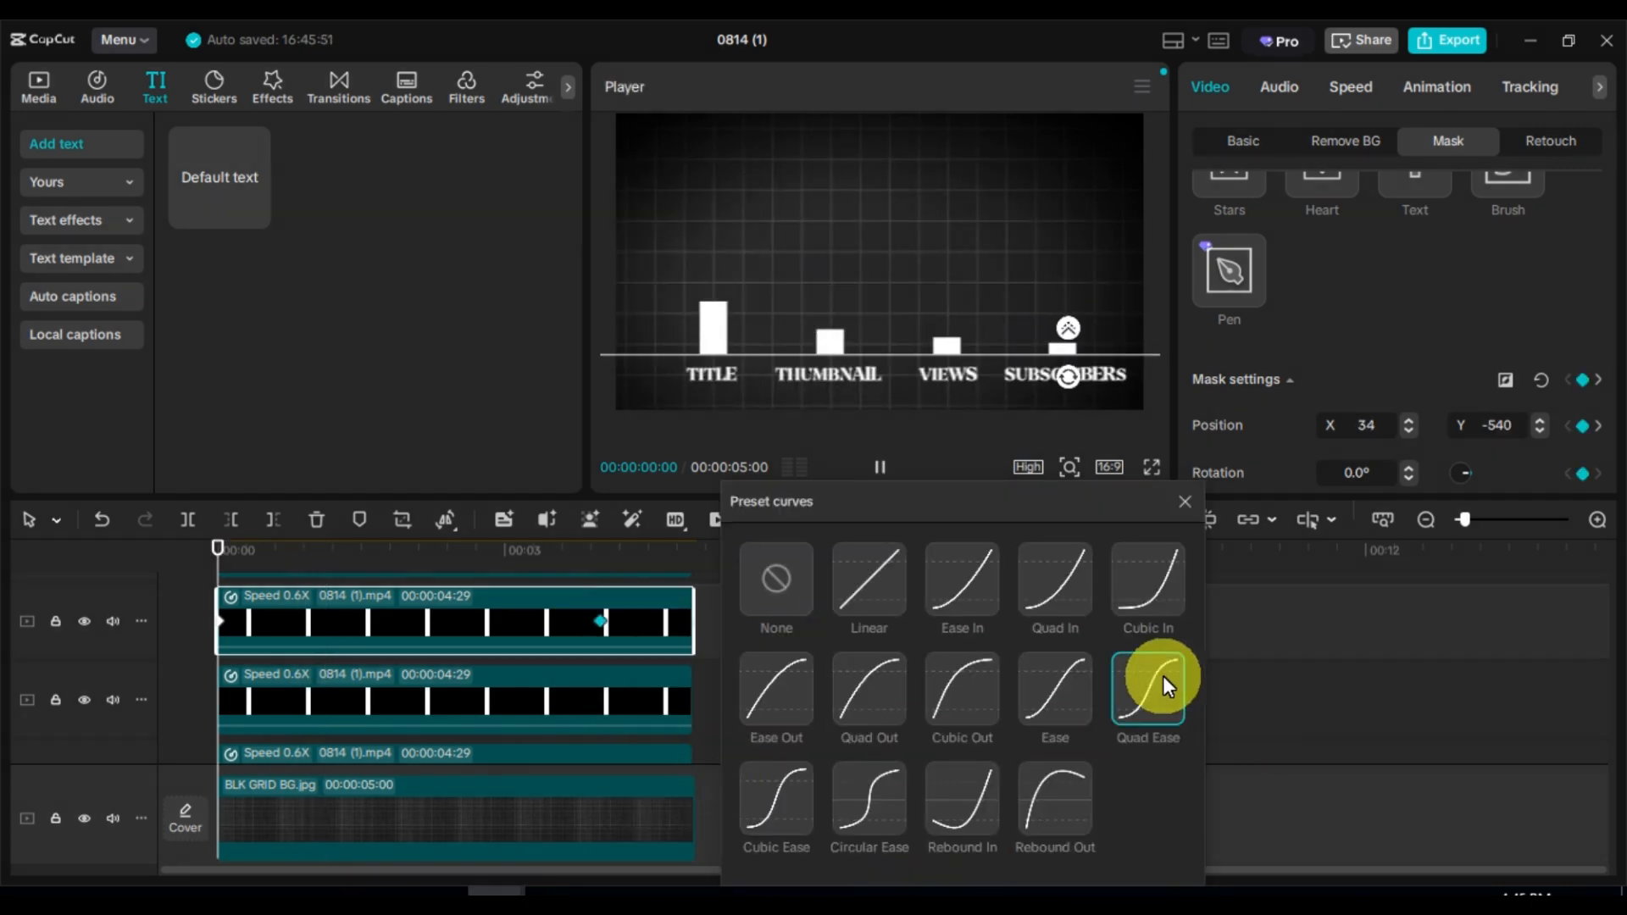
{"action": "left_click", "coordinate": [1185, 501]}
Step: Set the first bar's 4-second keyframe to the Quad Ease preset curve
{"action": "scroll", "coordinate": [634, 663], "scroll_direction": "up", "scroll_amount": 2}
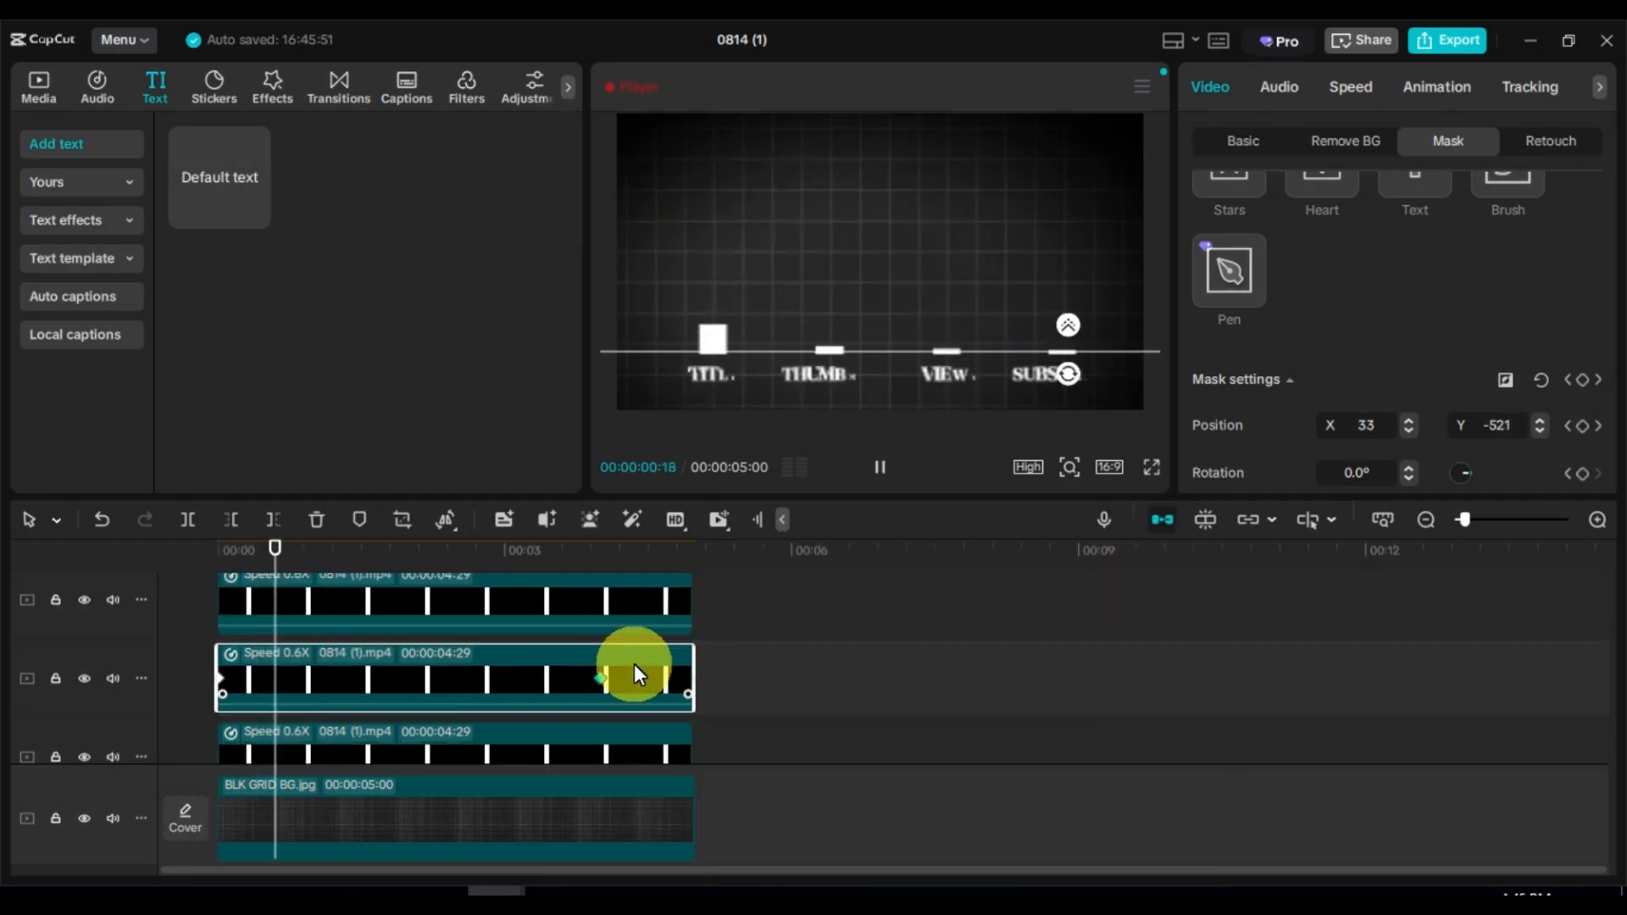
{"action": "left_click", "coordinate": [612, 607]}
{"action": "right_click", "coordinate": [600, 597]}
{"action": "left_click", "coordinate": [708, 747]}
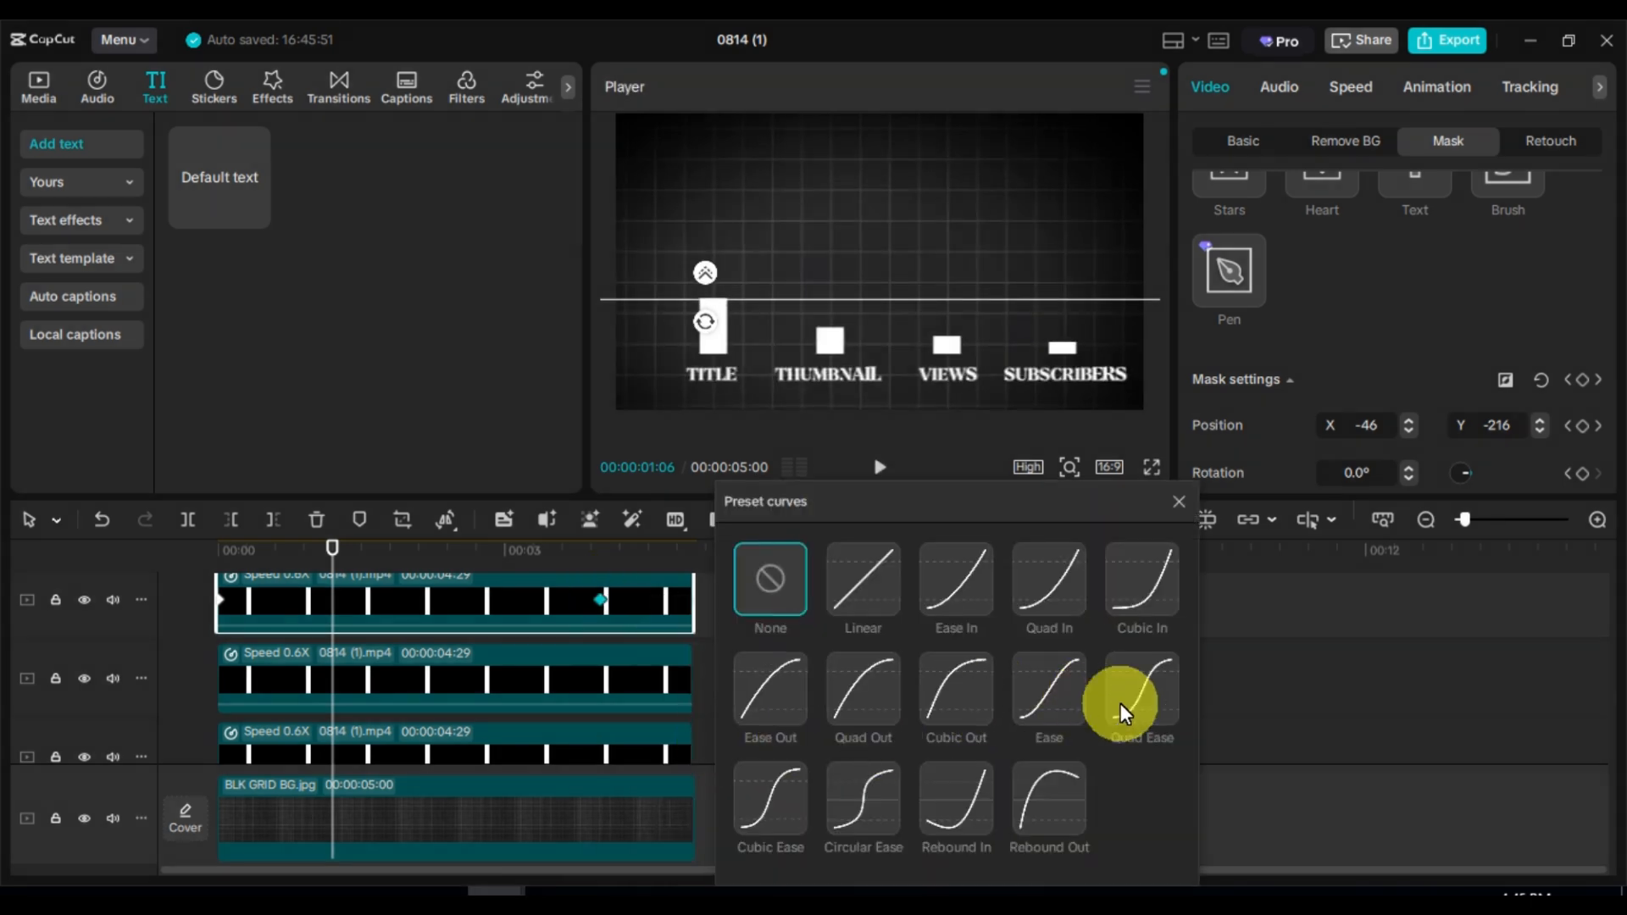
{"action": "left_click", "coordinate": [1119, 701]}
{"action": "left_click", "coordinate": [1183, 507]}
Step: Select all text, bar and background layers and combine them into one compound clip
{"action": "scroll", "coordinate": [667, 690], "scroll_direction": "up", "scroll_amount": 4}
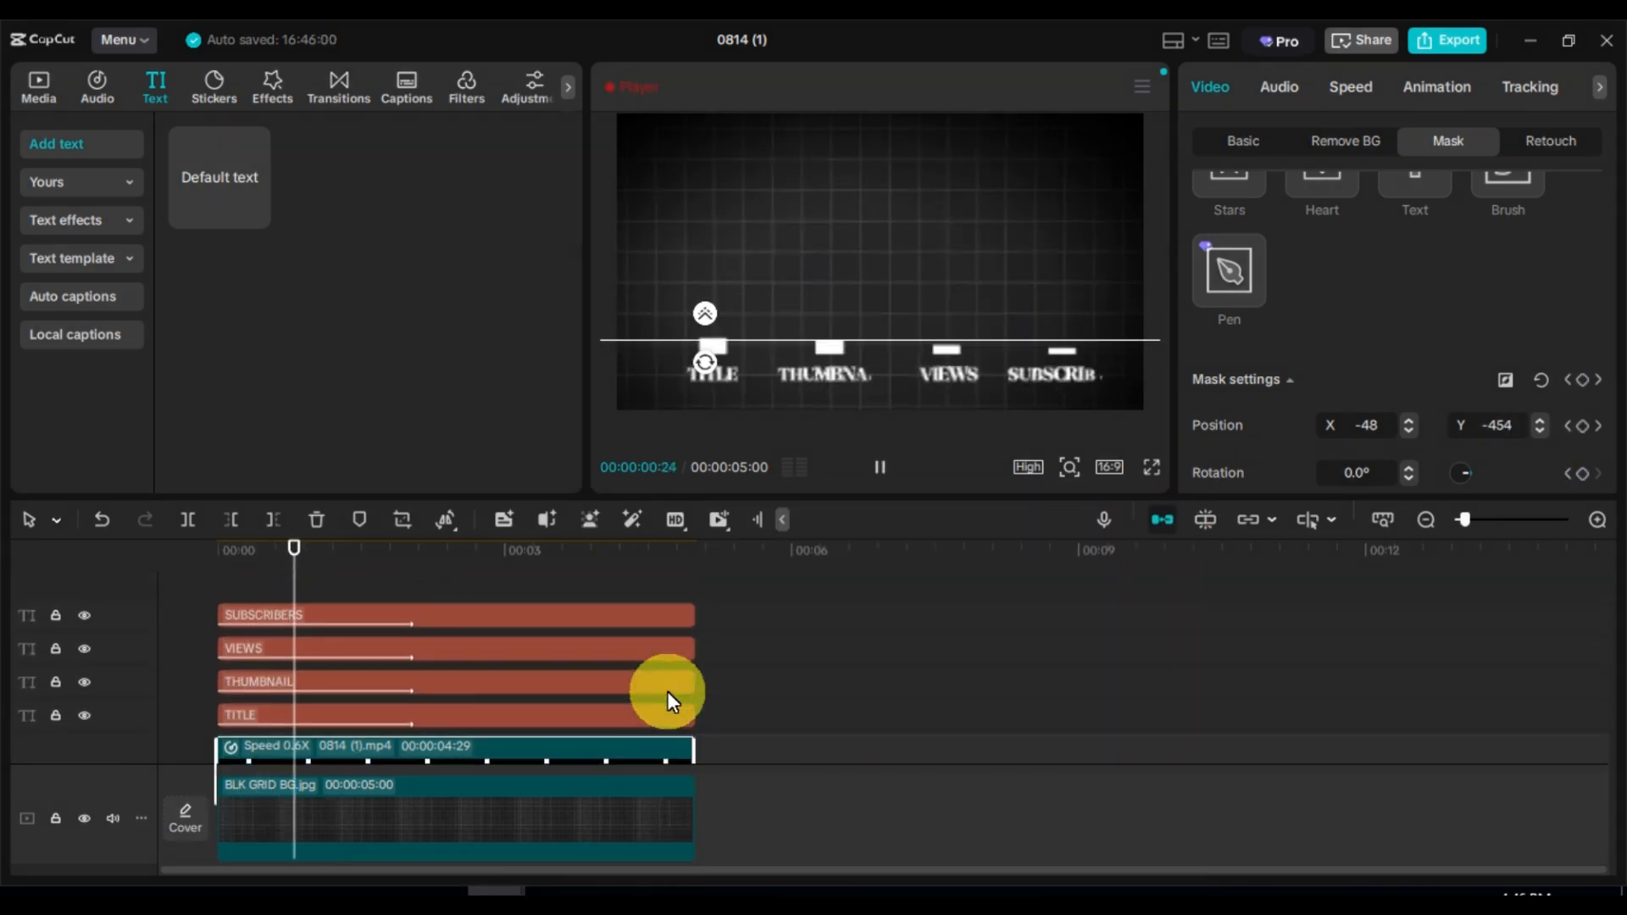
{"action": "scroll", "coordinate": [283, 617], "scroll_direction": "down", "scroll_amount": 4}
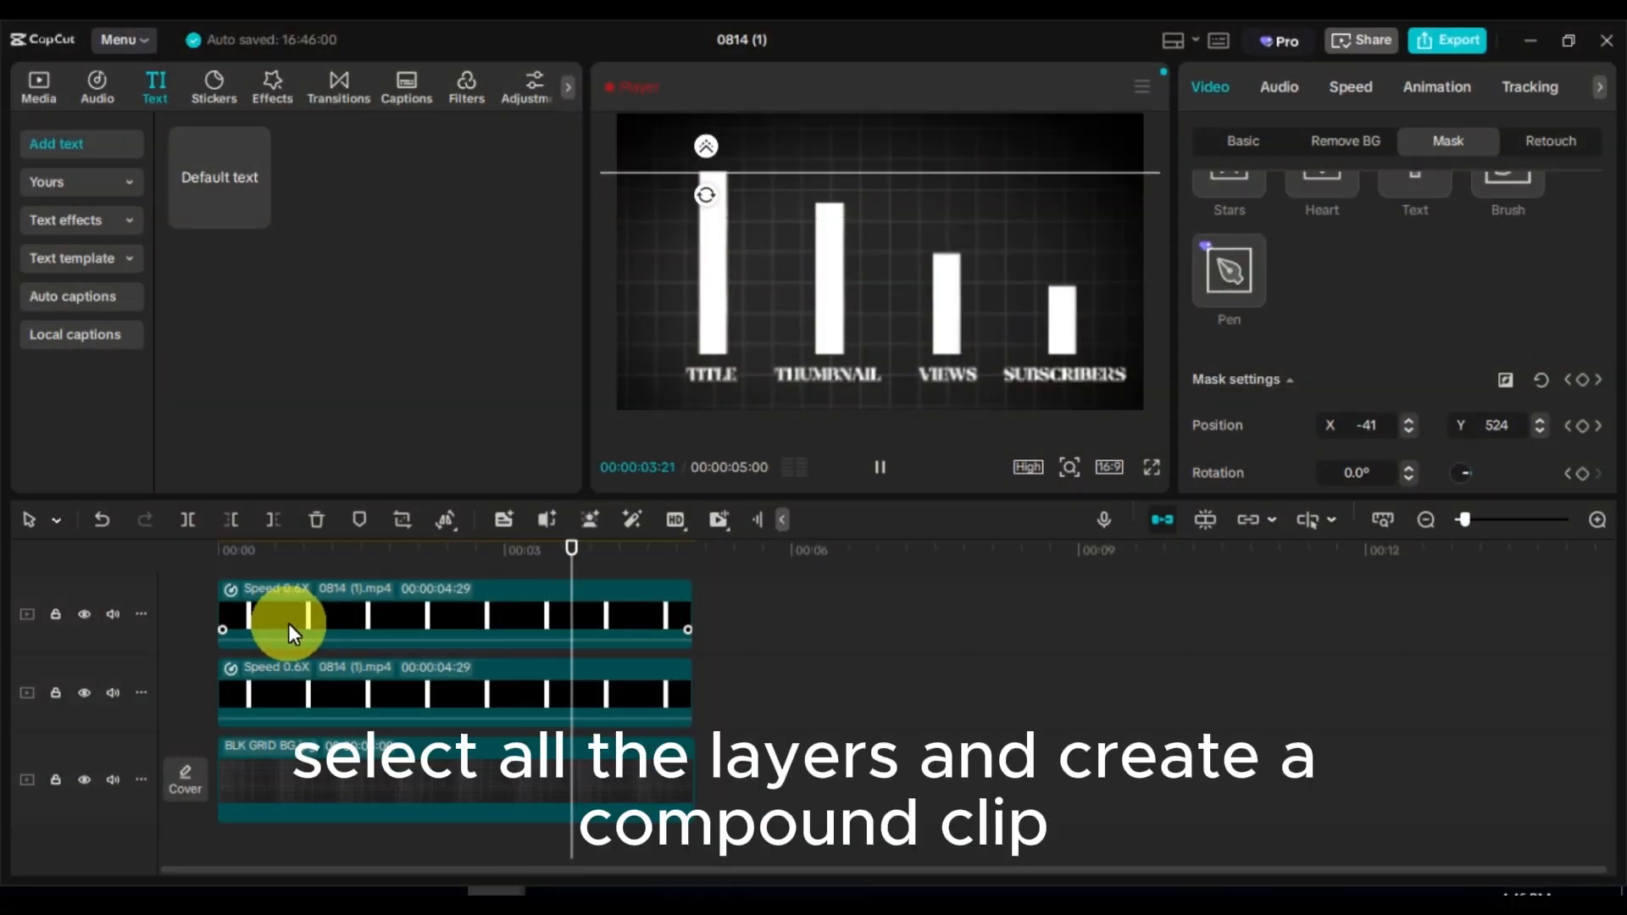
{"action": "key", "text": "ctrl+a"}
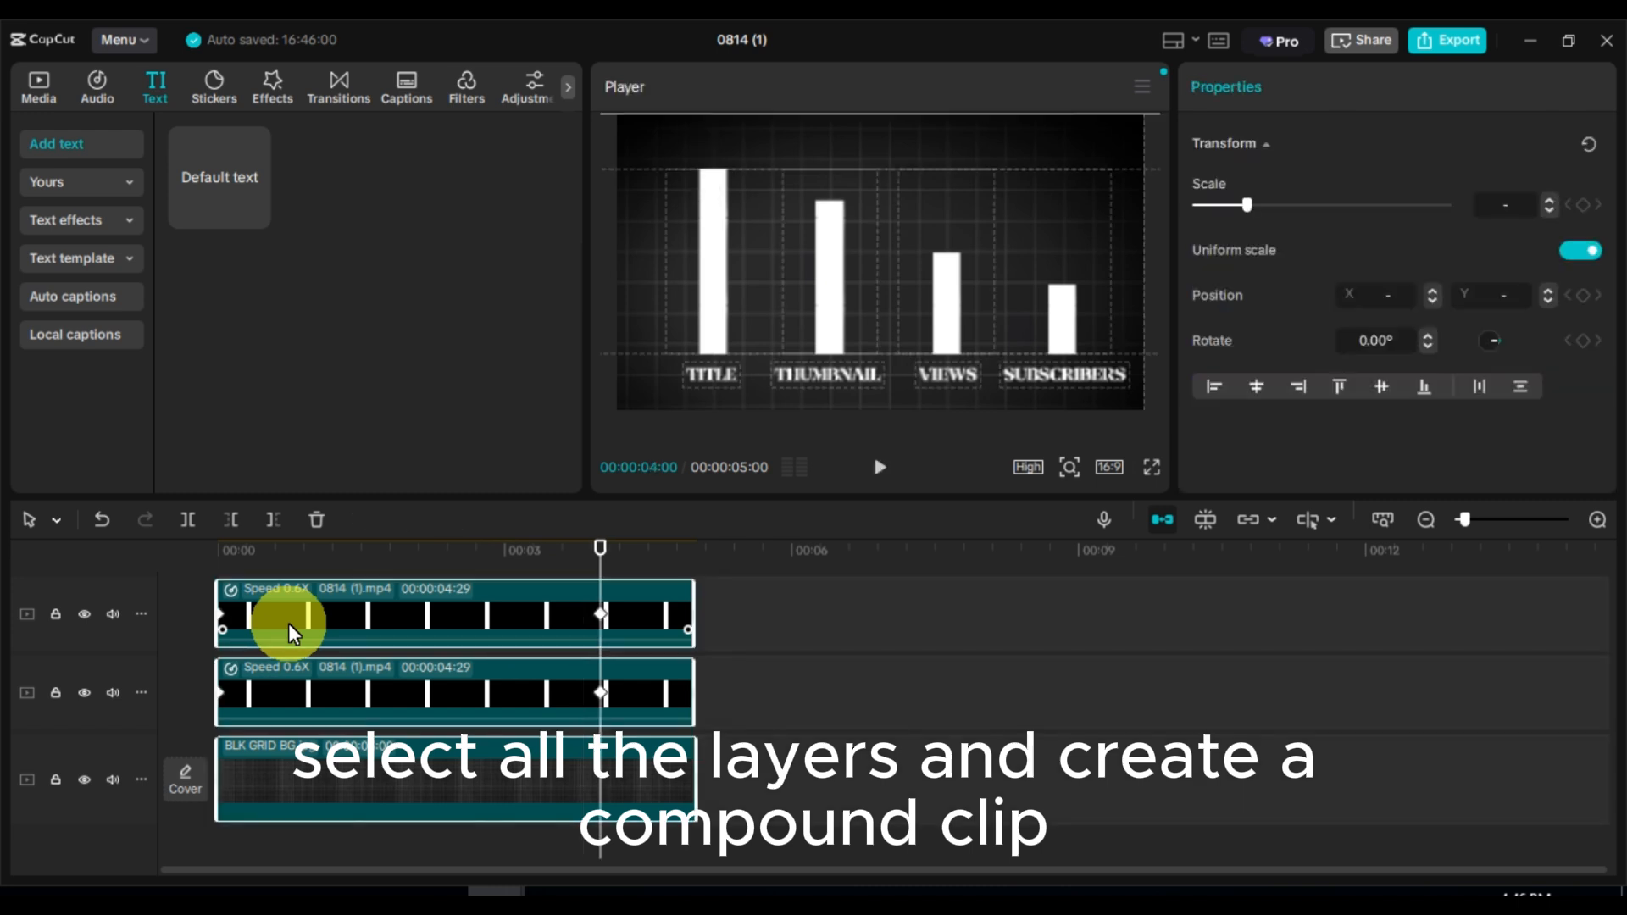
{"action": "right_click", "coordinate": [534, 695]}
{"action": "left_click", "coordinate": [639, 587]}
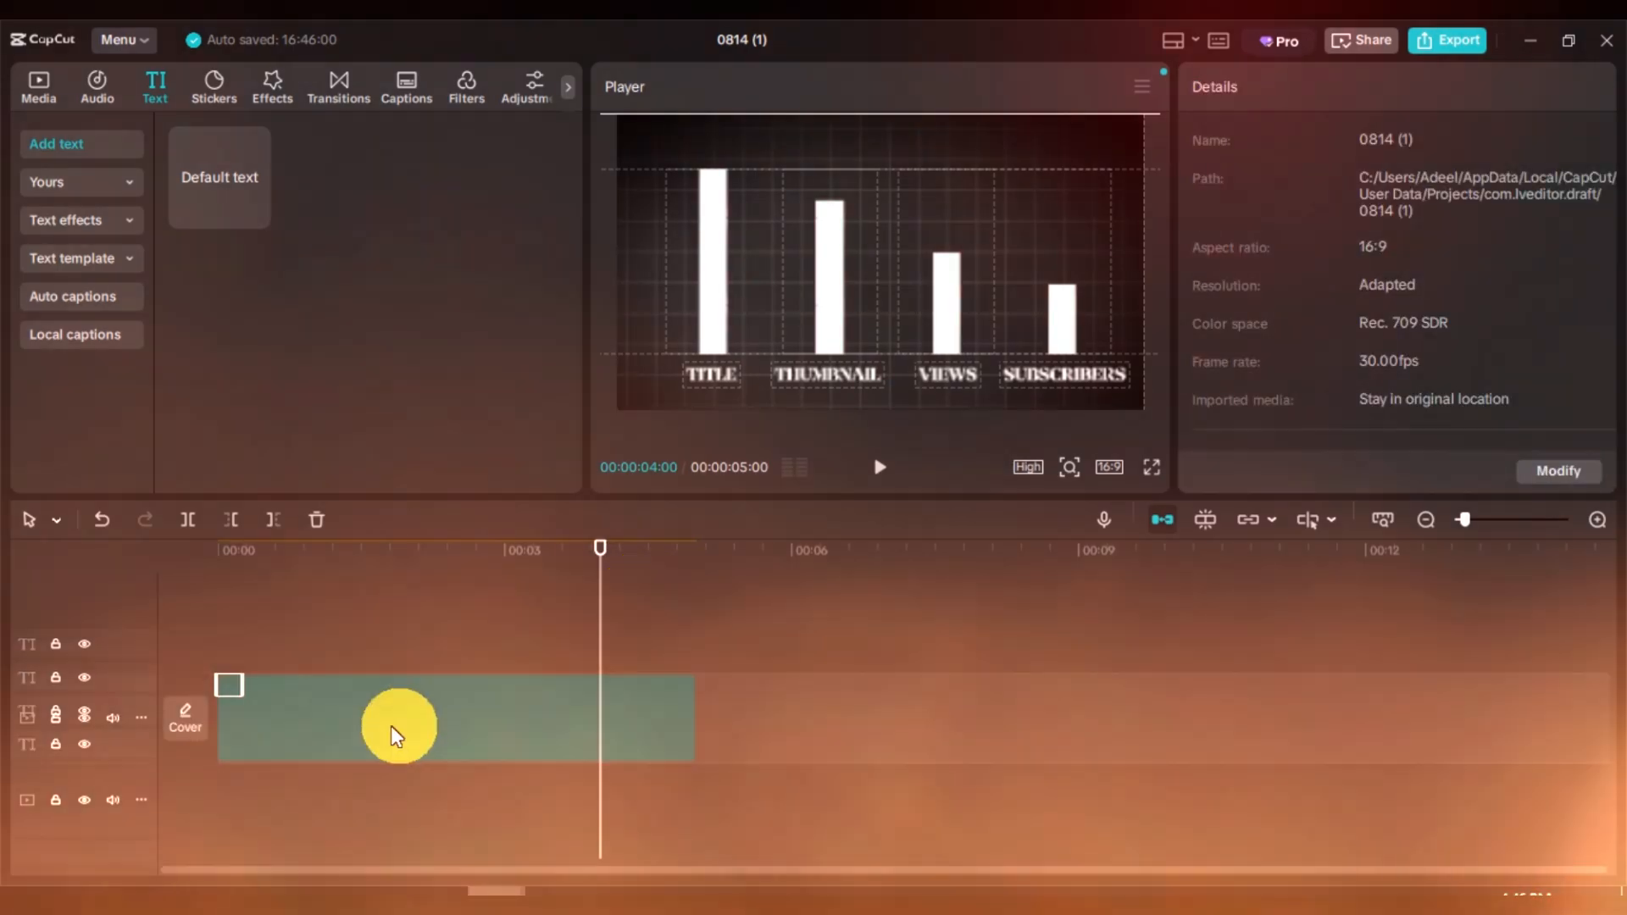
Step: Find "people clapping" audio and add the 50-person audience applause sound at the start of the timeline under the compound clip
{"action": "left_click", "coordinate": [396, 735]}
{"action": "left_click", "coordinate": [222, 550]}
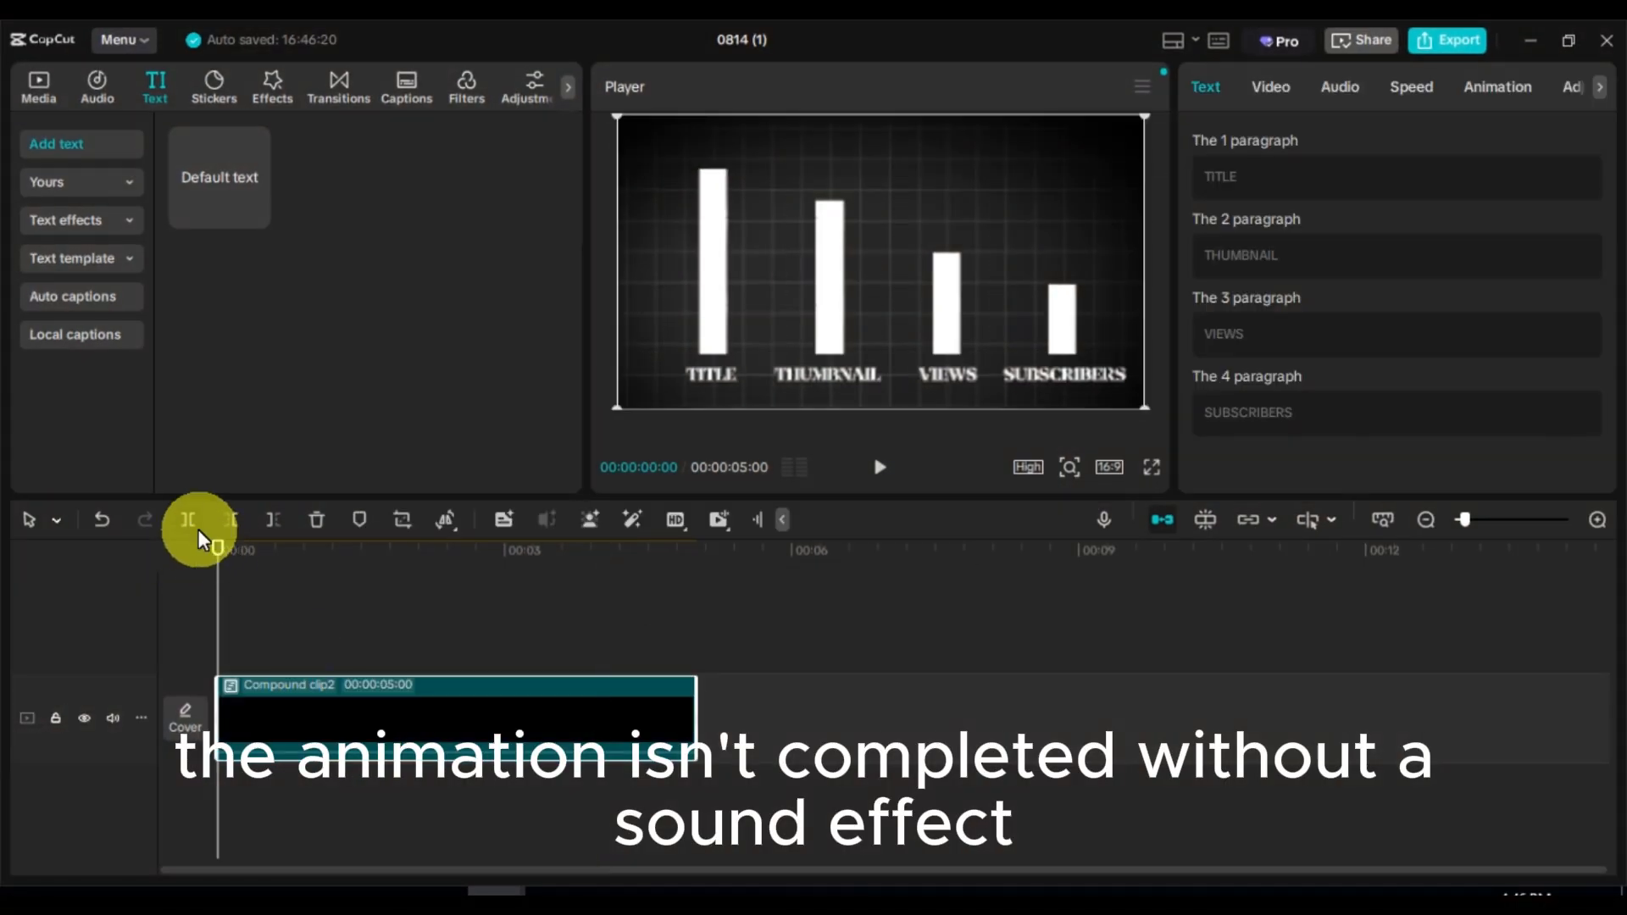
{"action": "left_click", "coordinate": [98, 89]}
{"action": "left_click", "coordinate": [307, 140]}
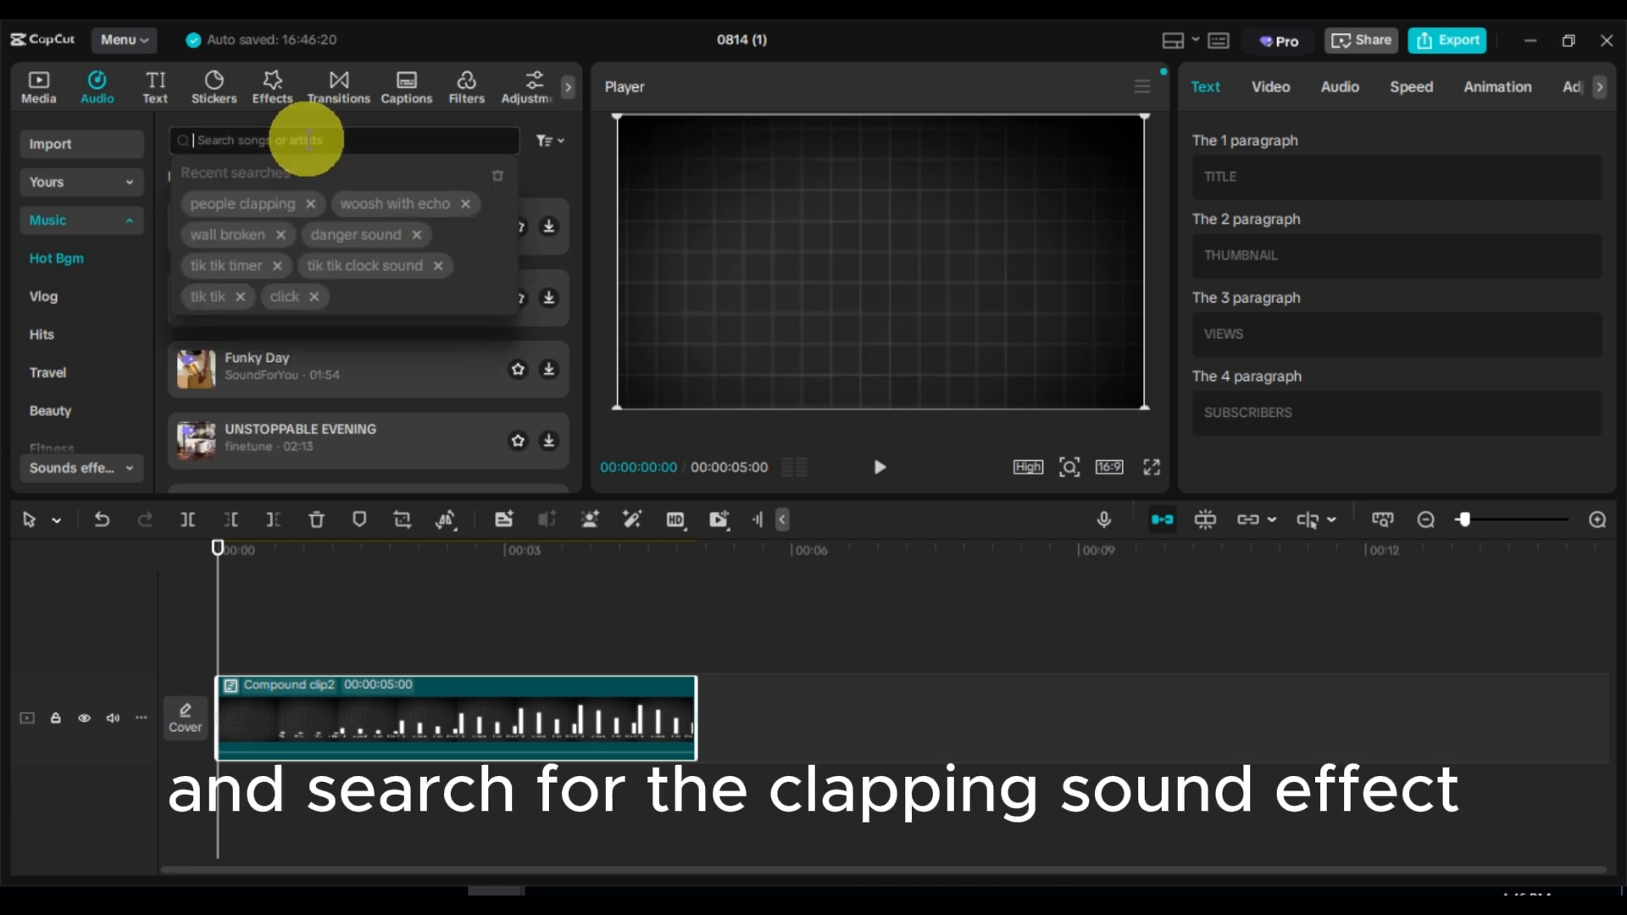
{"action": "left_click", "coordinate": [247, 202]}
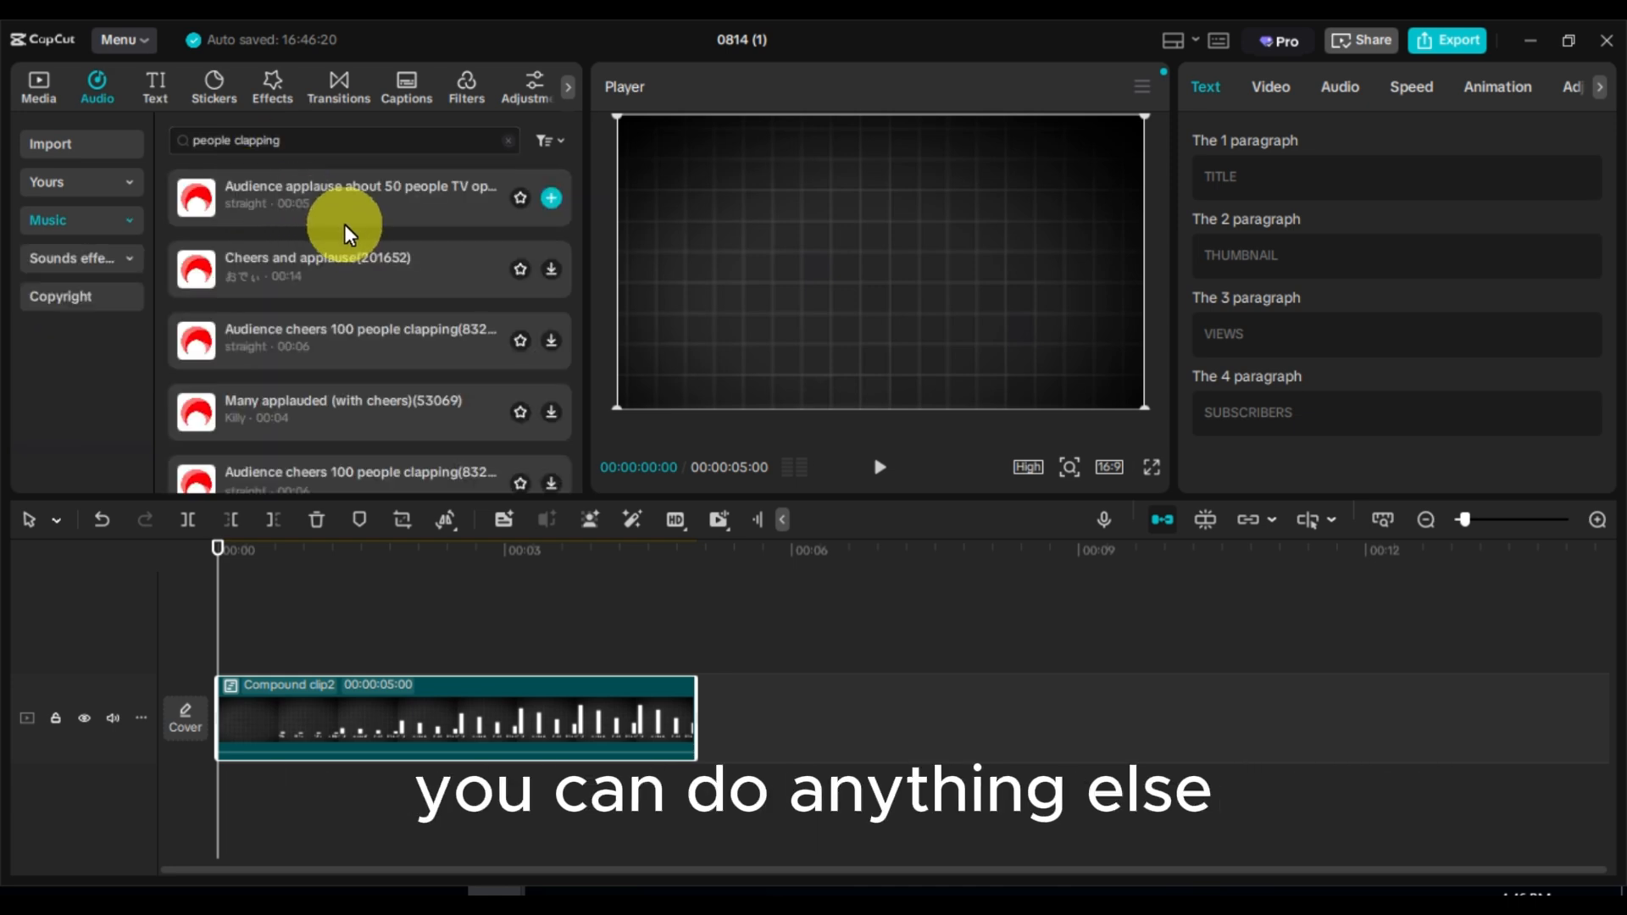
{"action": "left_click", "coordinate": [551, 198]}
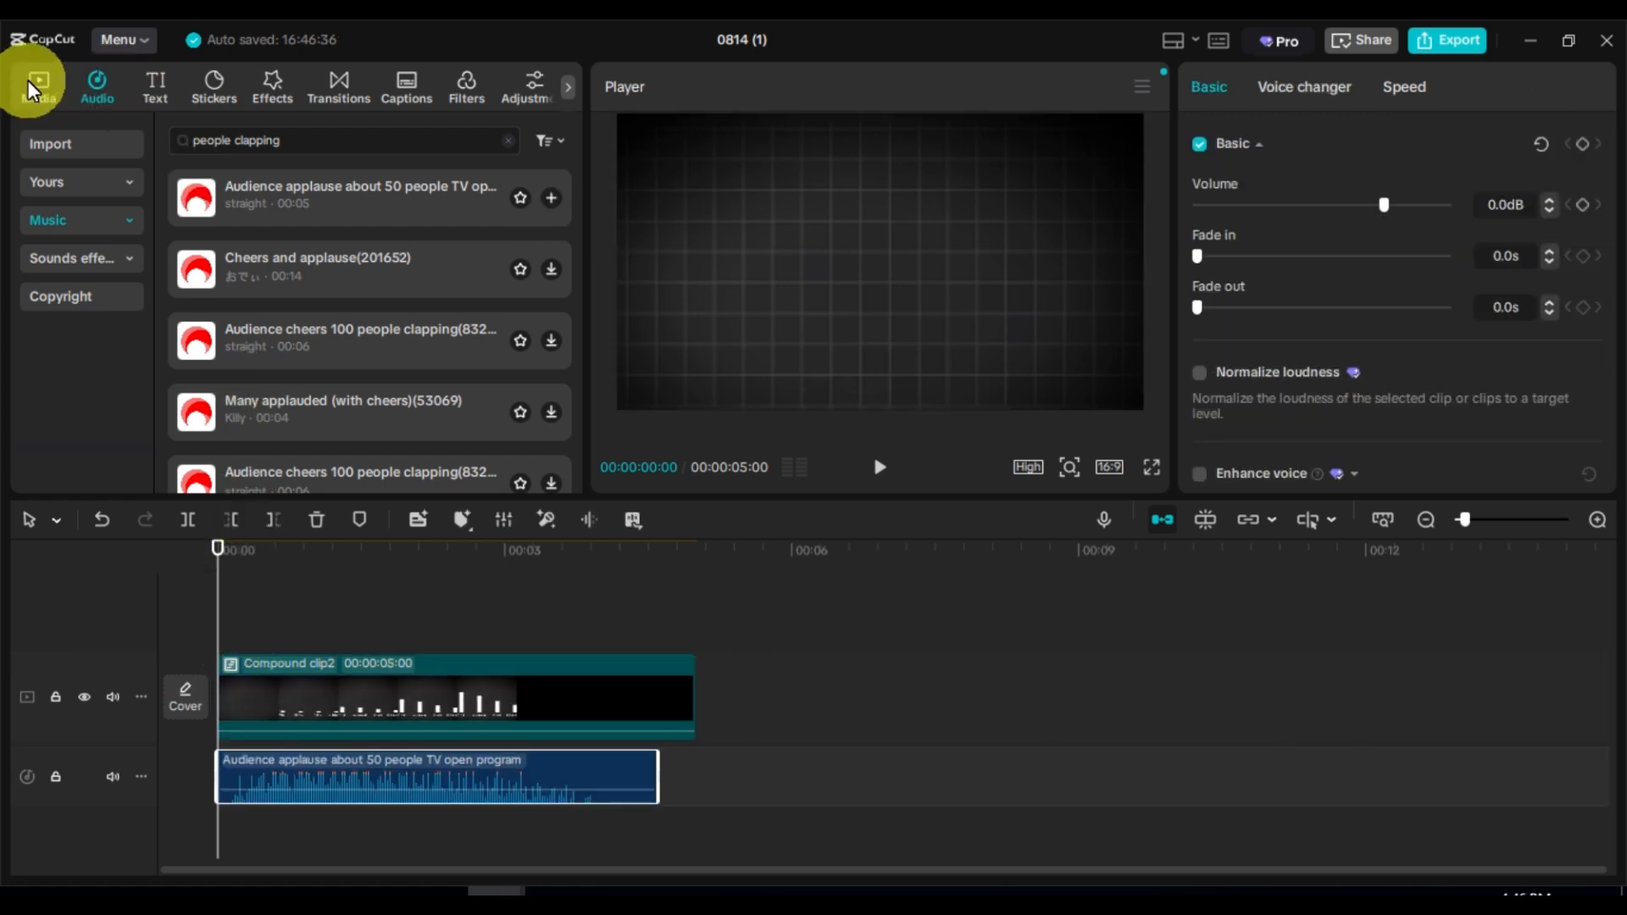
Step: Add the YouTube logo image to the timeline on its own track above the compound clip, starting at 0 seconds
{"action": "left_click", "coordinate": [33, 89]}
{"action": "left_click", "coordinate": [291, 414]}
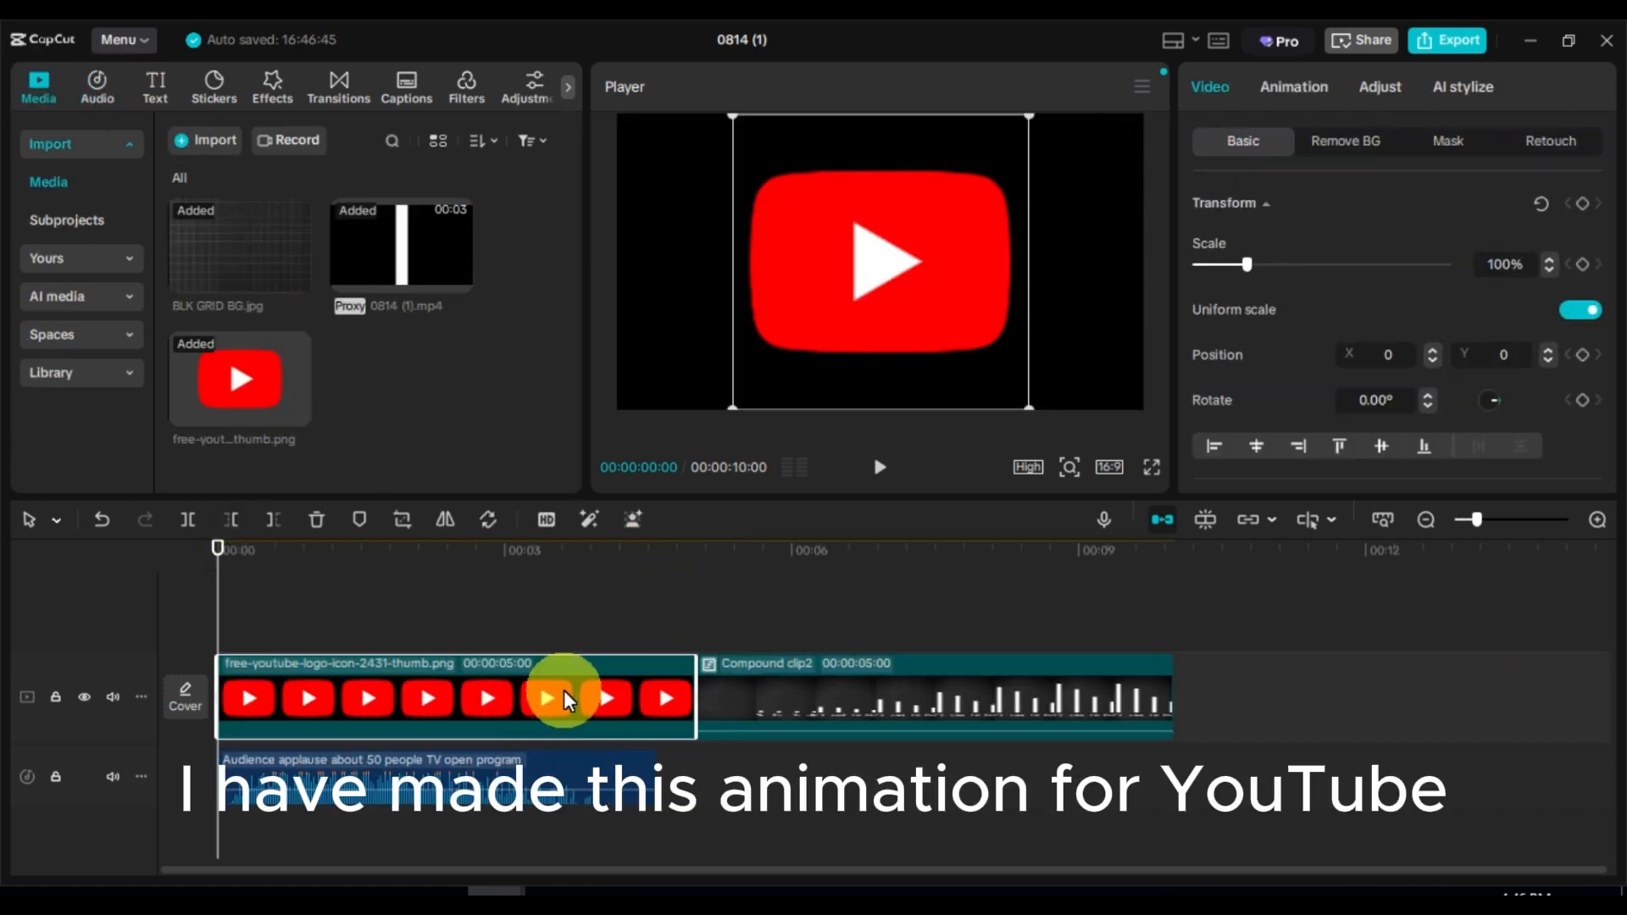
{"action": "left_click_drag", "start_coordinate": [563, 690], "coordinate": [511, 566]}
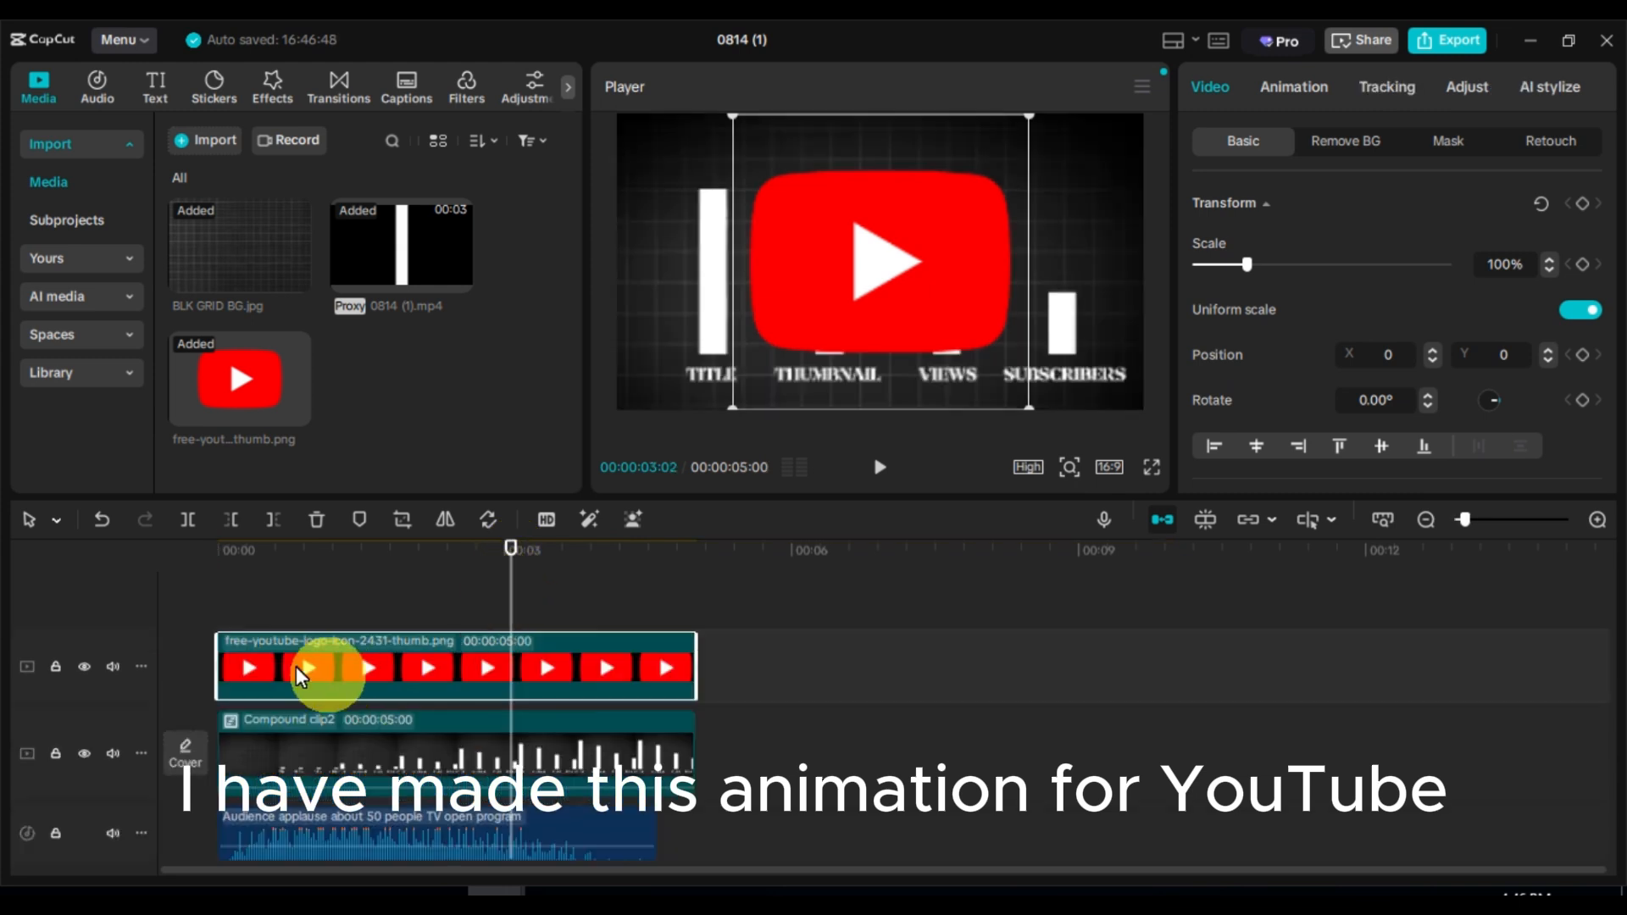
Step: Scale the YouTube logo to 22% and place it at the top centre of the frame at Y 841
{"action": "left_click", "coordinate": [220, 553]}
{"action": "left_click_drag", "start_coordinate": [731, 407], "coordinate": [877, 156]}
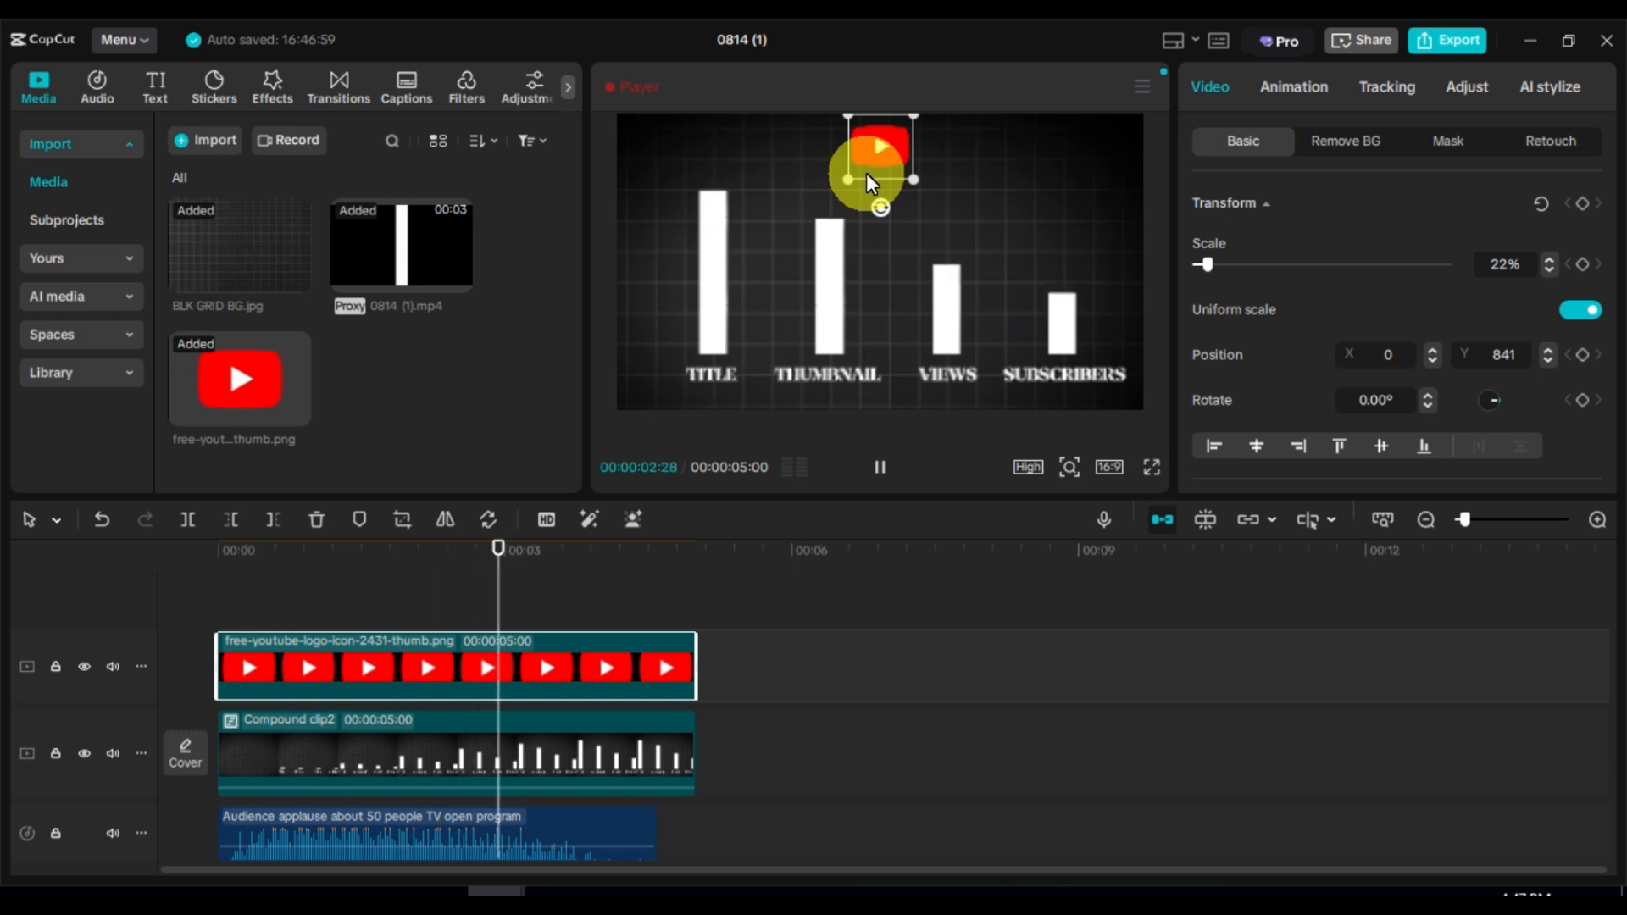
{"action": "key", "text": "space"}
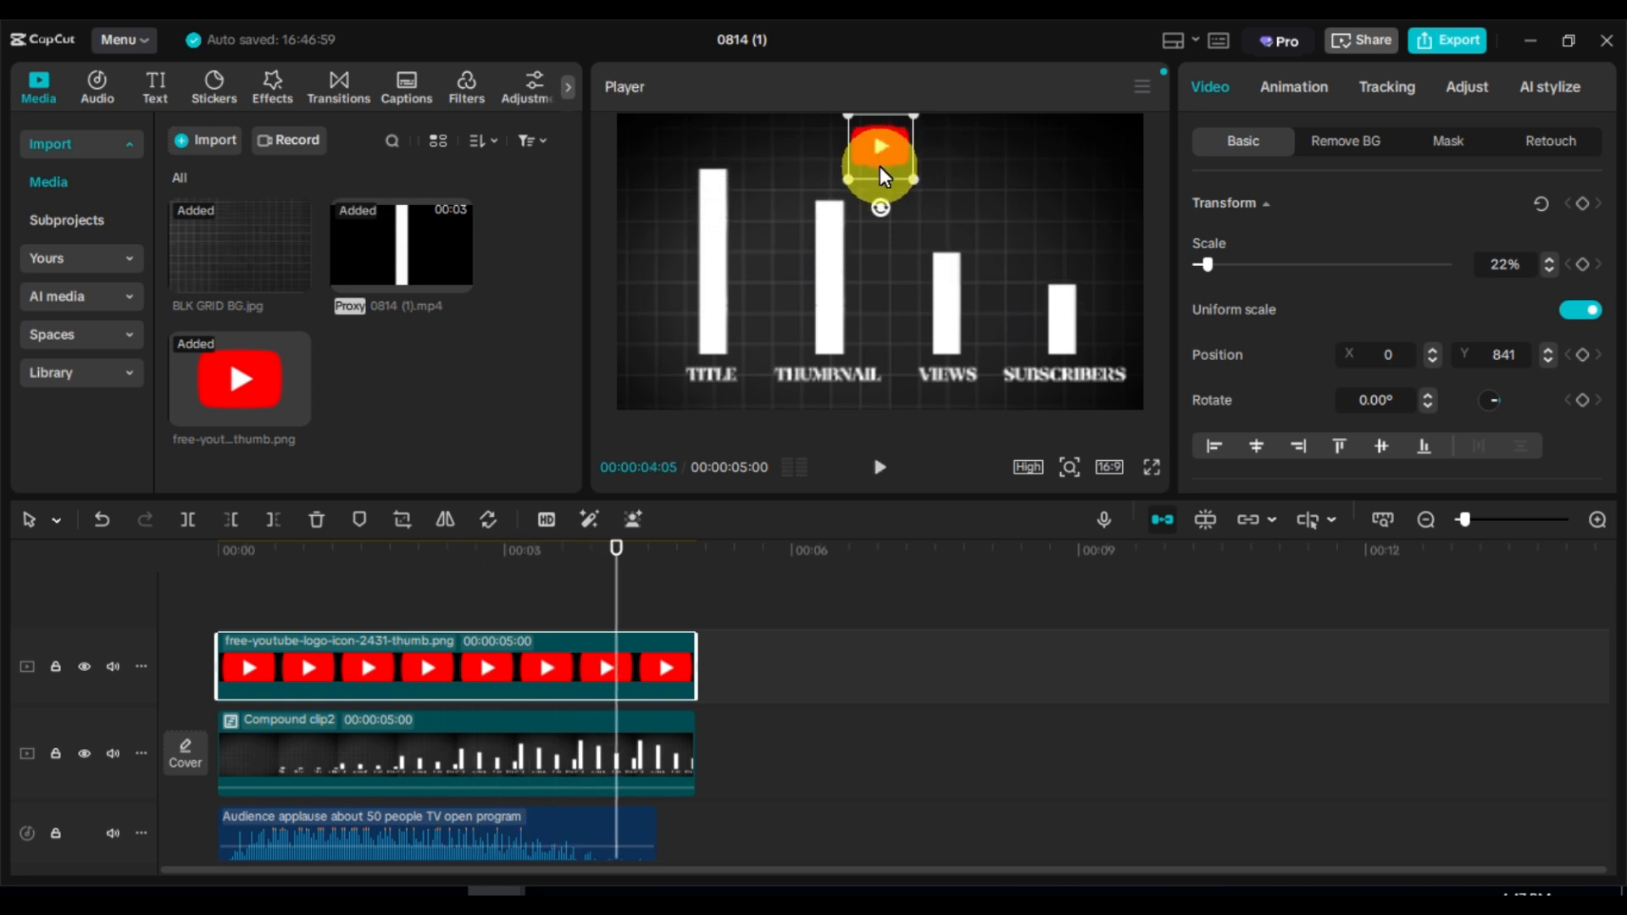
Step: Search the effects for "soft edge" and lay the Soft effect over the whole 5-second timeline above the logo
{"action": "left_click", "coordinate": [276, 85]}
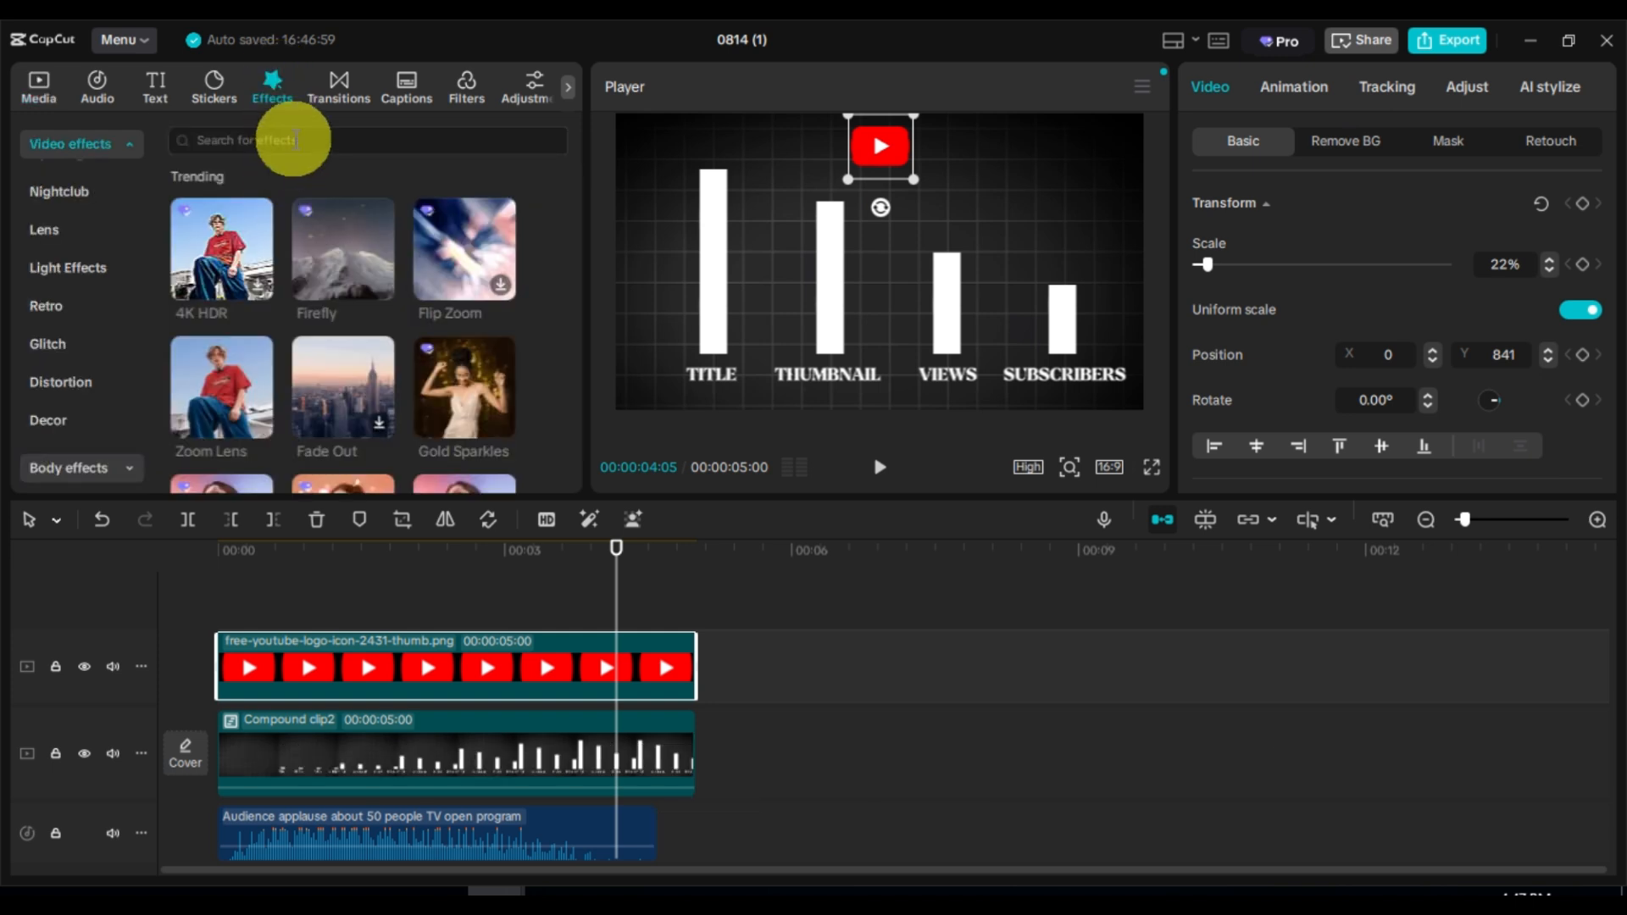
{"action": "left_click", "coordinate": [295, 139]}
{"action": "type", "text": "soft edge"}
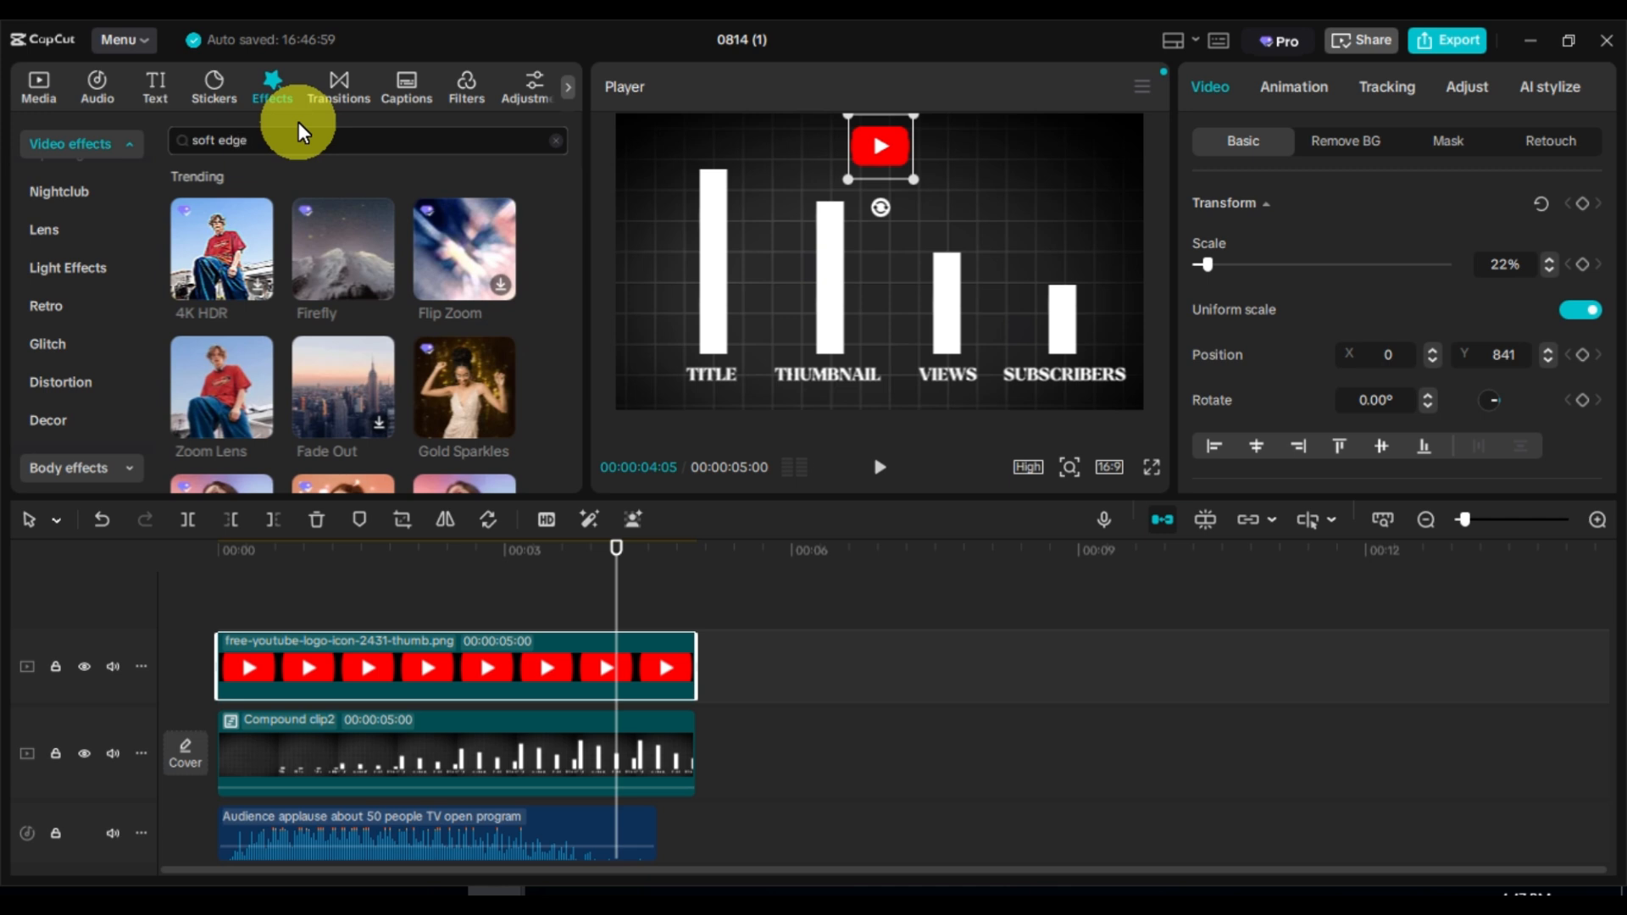
{"action": "key", "text": "Return"}
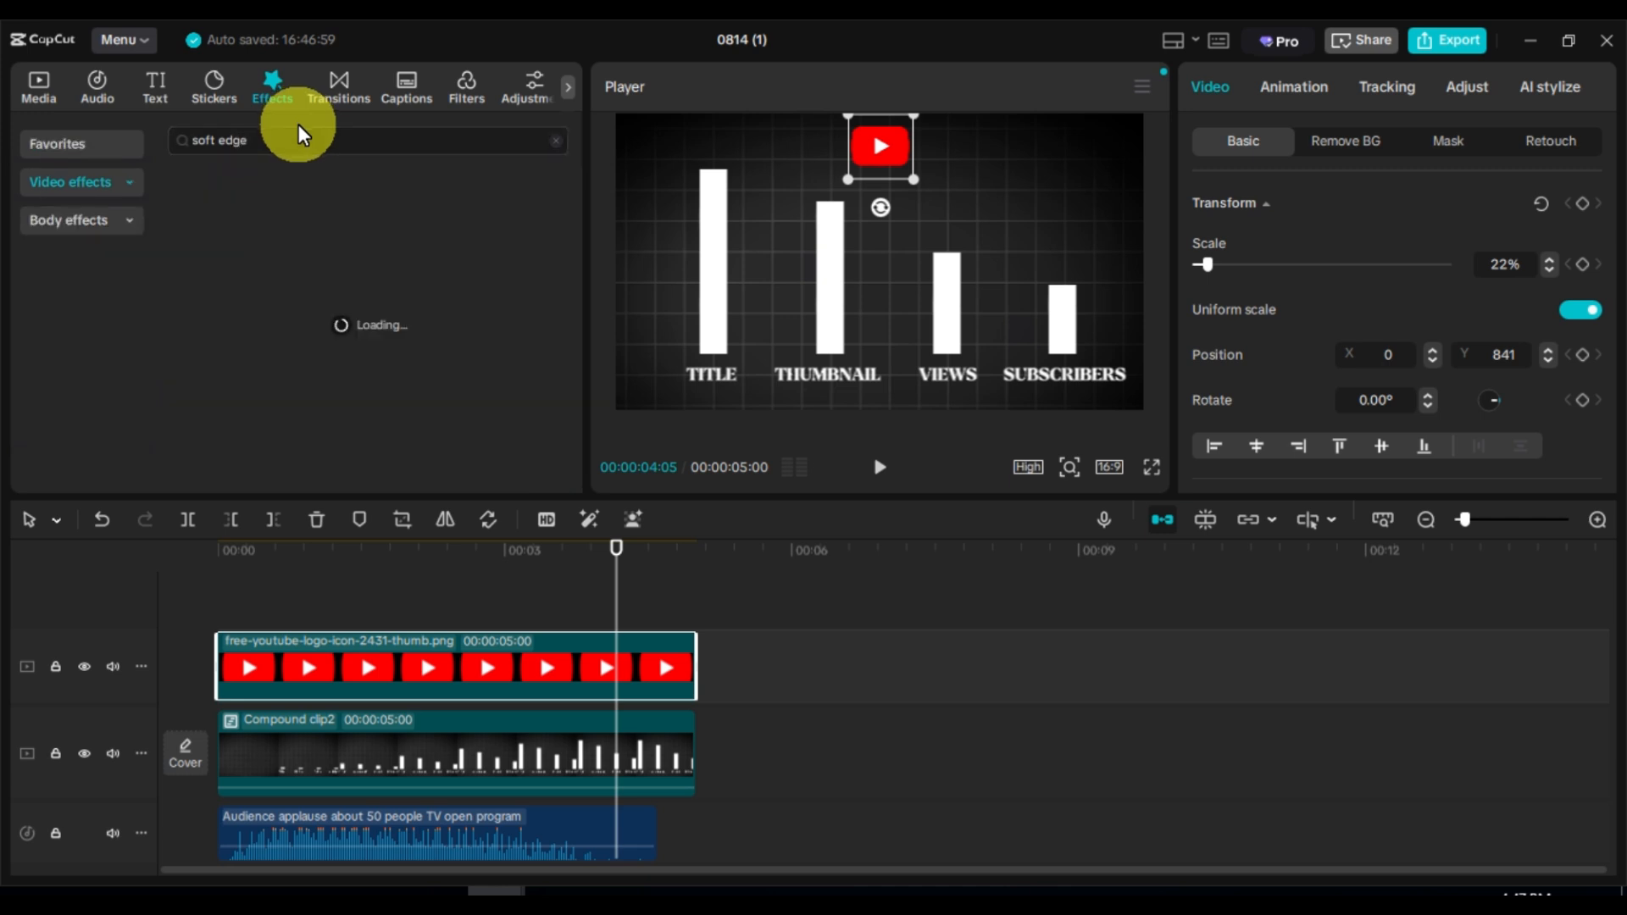
{"action": "left_click", "coordinate": [381, 292]}
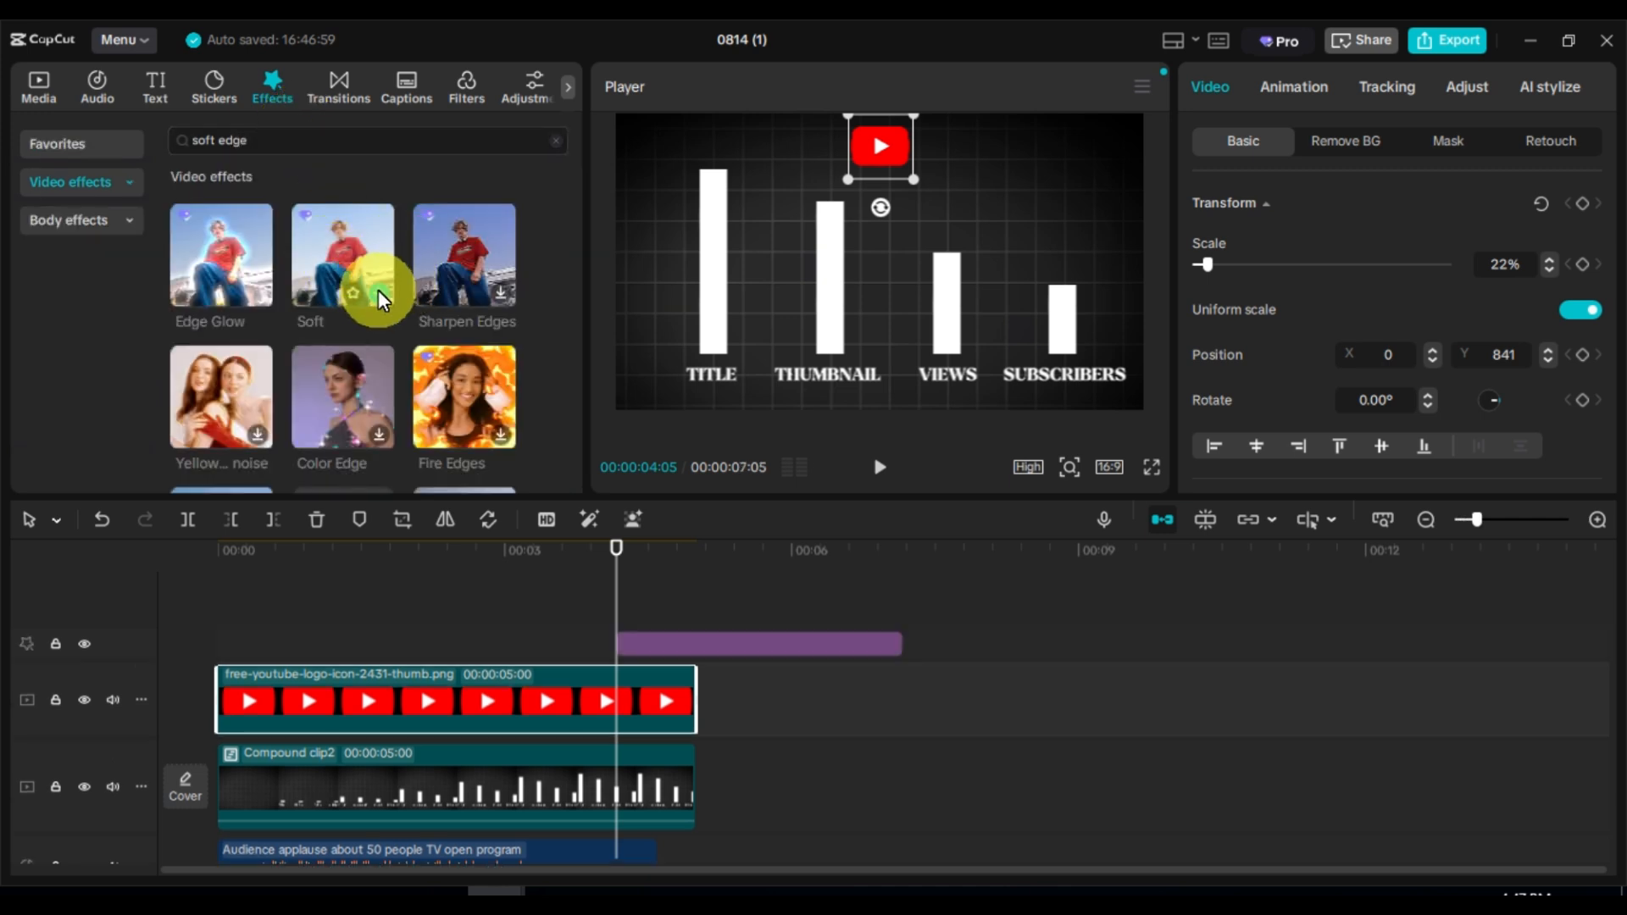
{"action": "left_click_drag", "start_coordinate": [672, 641], "coordinate": [298, 633]}
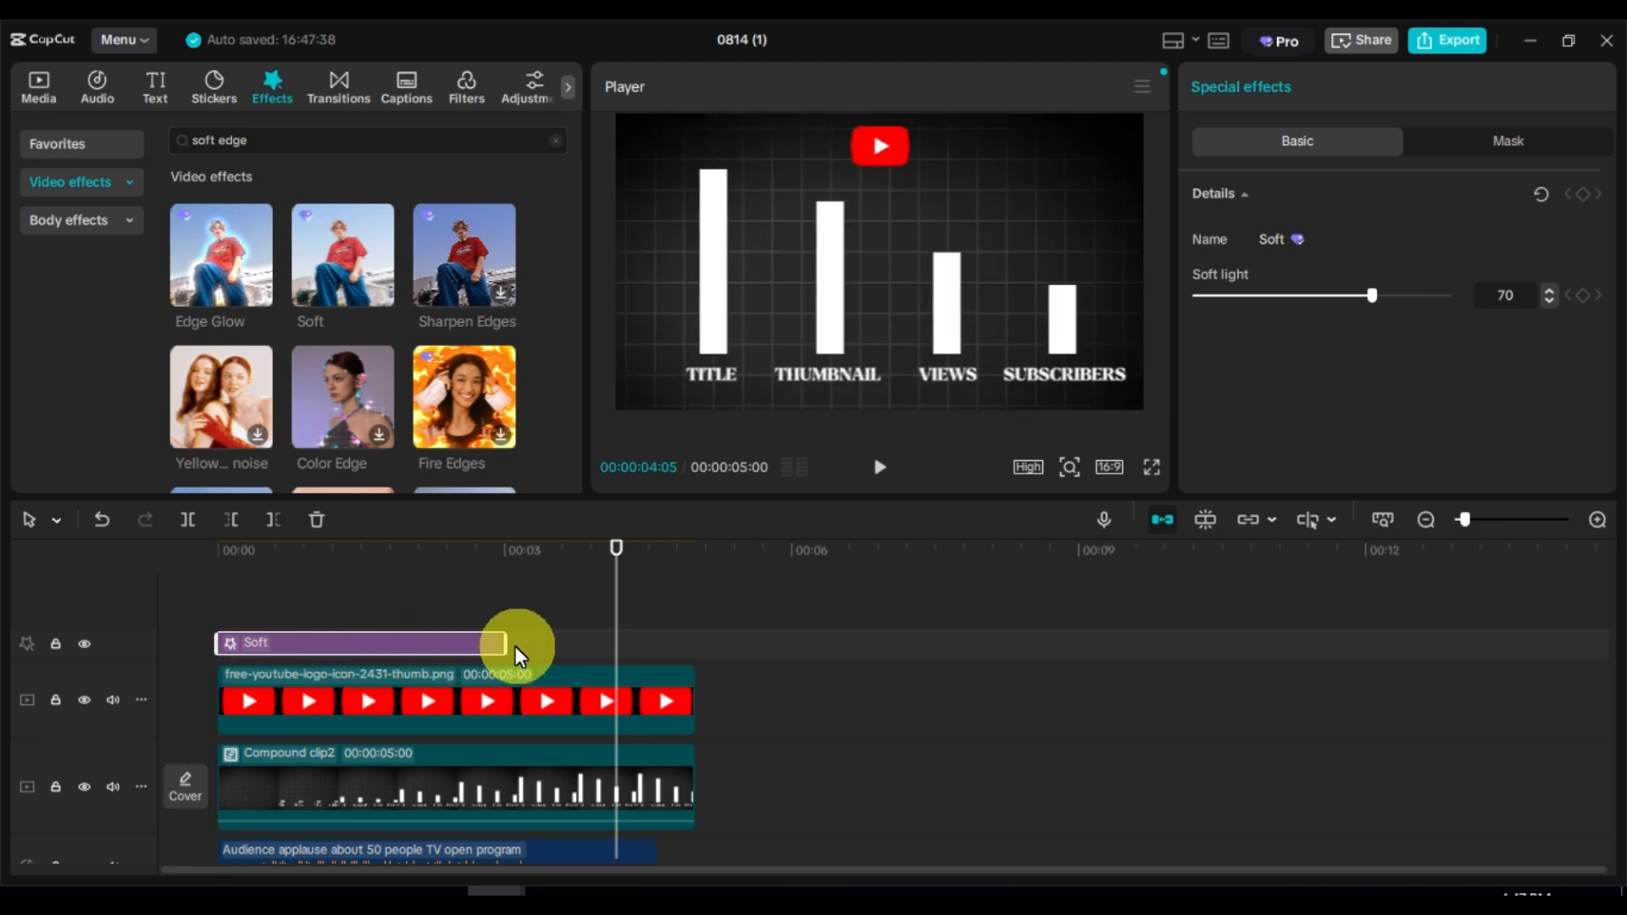
{"action": "left_click_drag", "start_coordinate": [507, 634], "coordinate": [686, 640]}
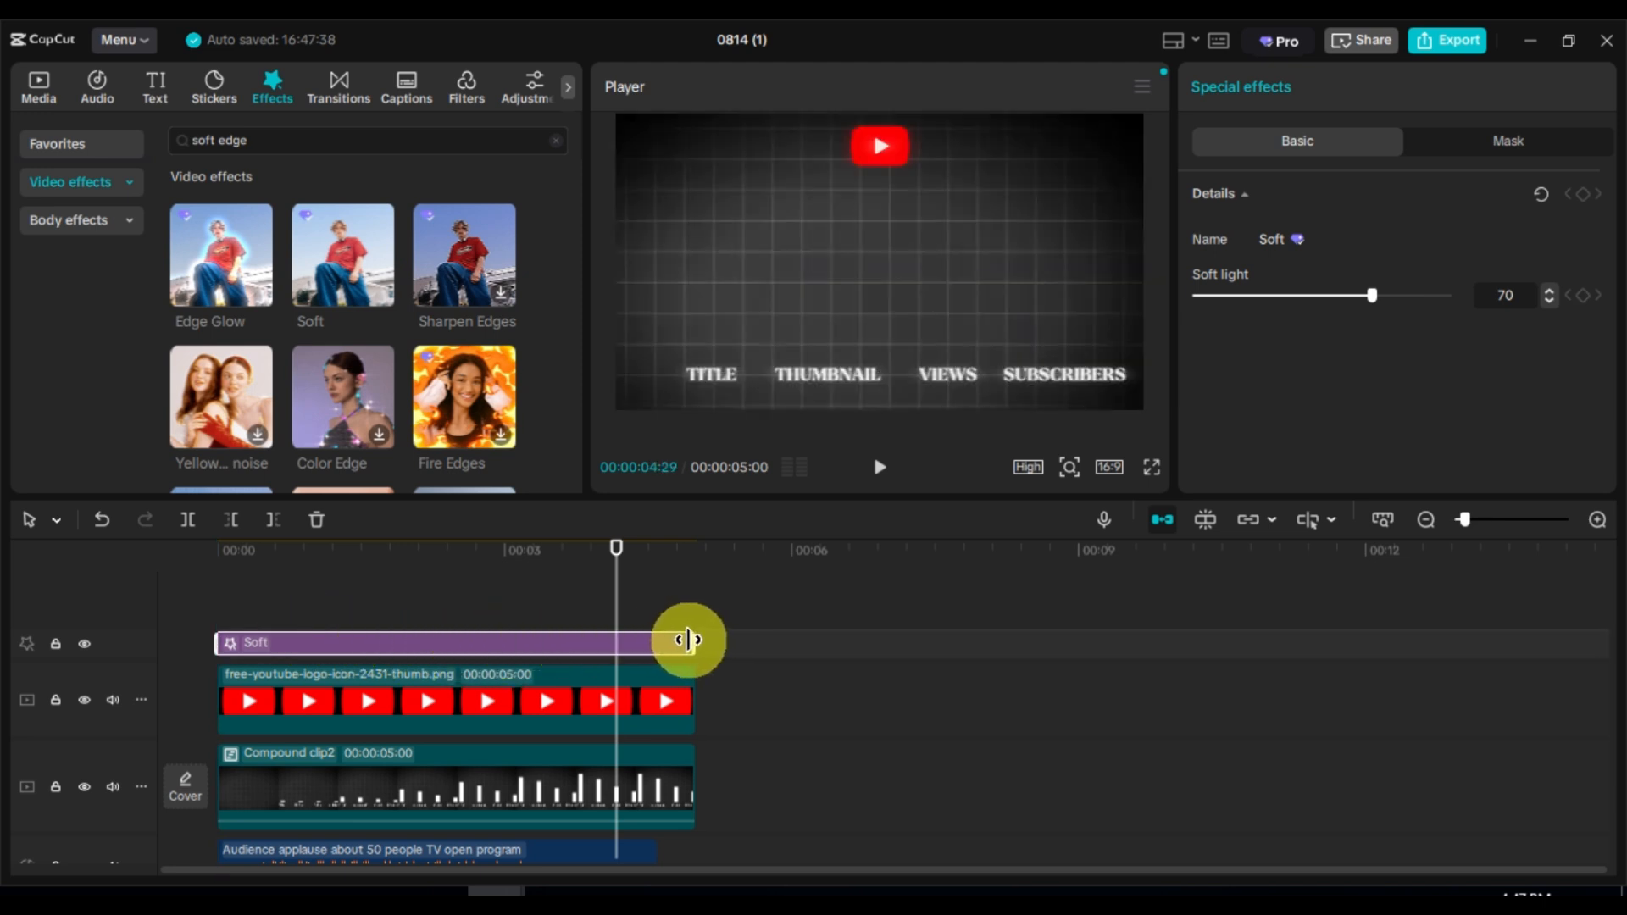
Step: Review the finished bar animation in full screen from the start of the timeline
{"action": "left_click", "coordinate": [225, 552]}
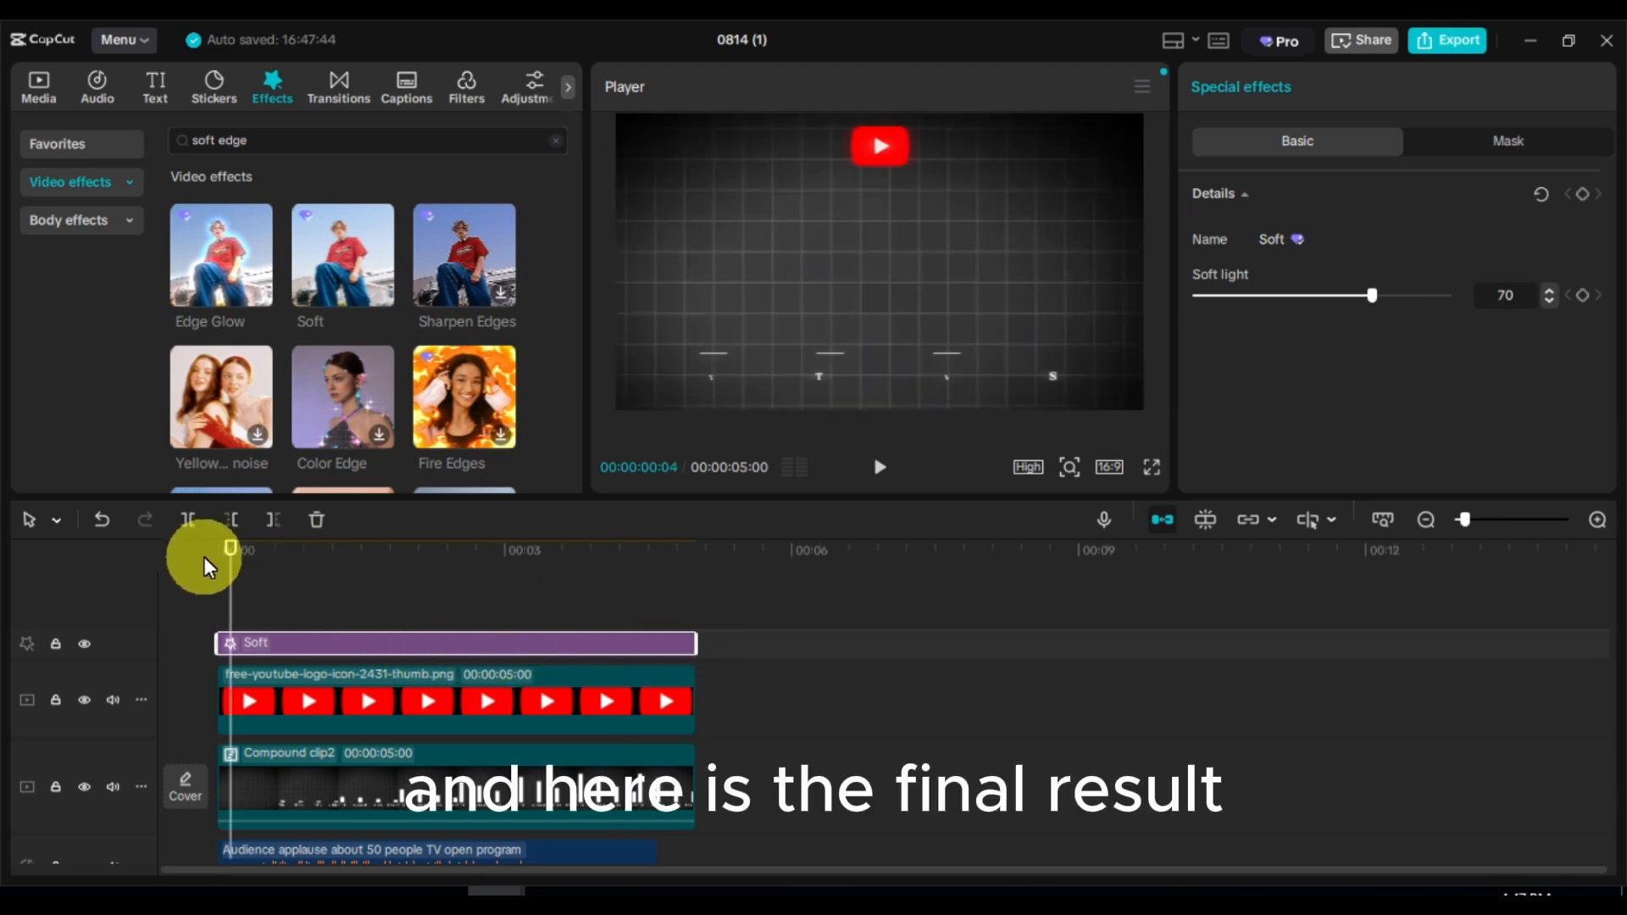
{"action": "left_click", "coordinate": [1152, 467]}
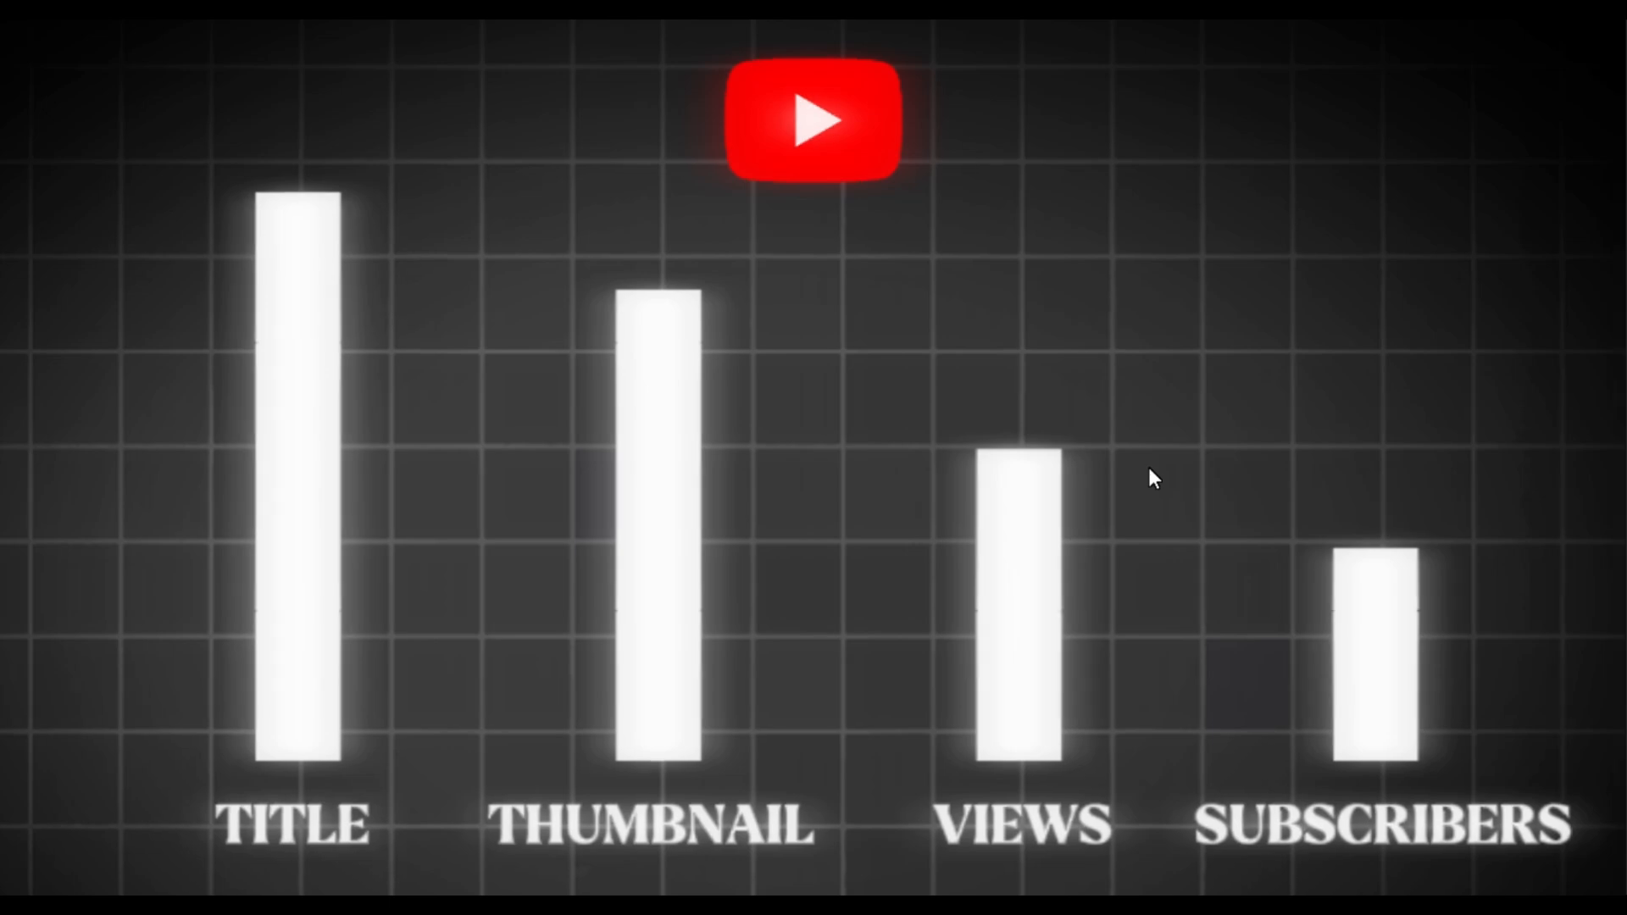
{"action": "left_click", "coordinate": [1138, 824]}
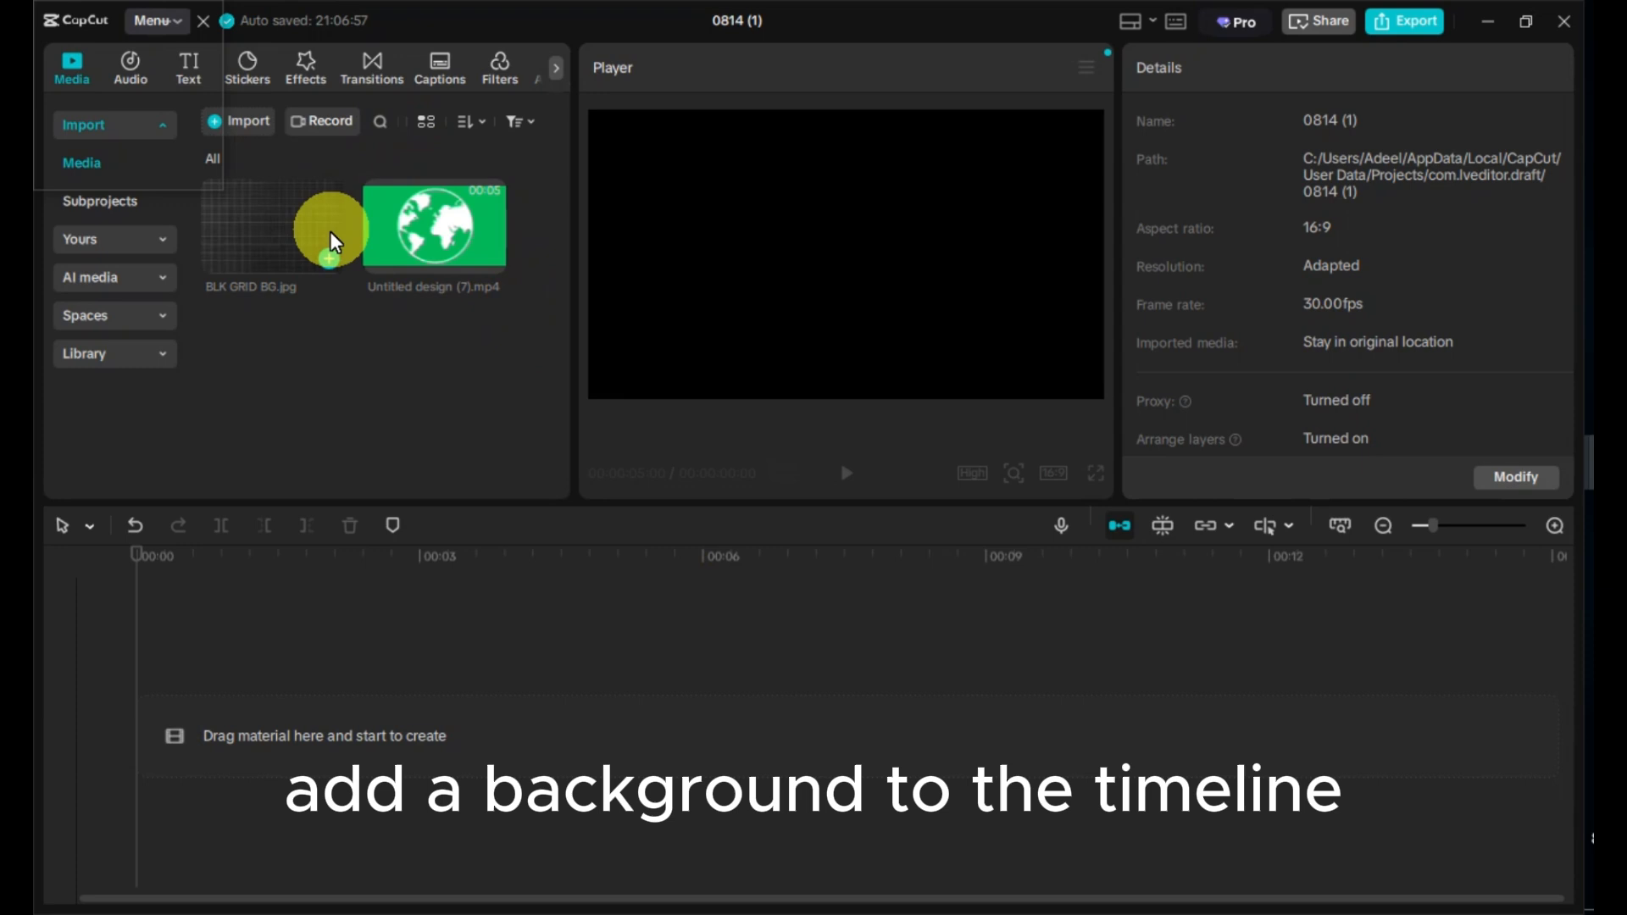
Step: Add BLK GRID BG.jpg to the empty timeline, enlarged to fill the 16:9 frame, and darken its edges with a positive vignette
{"action": "left_click", "coordinate": [329, 253]}
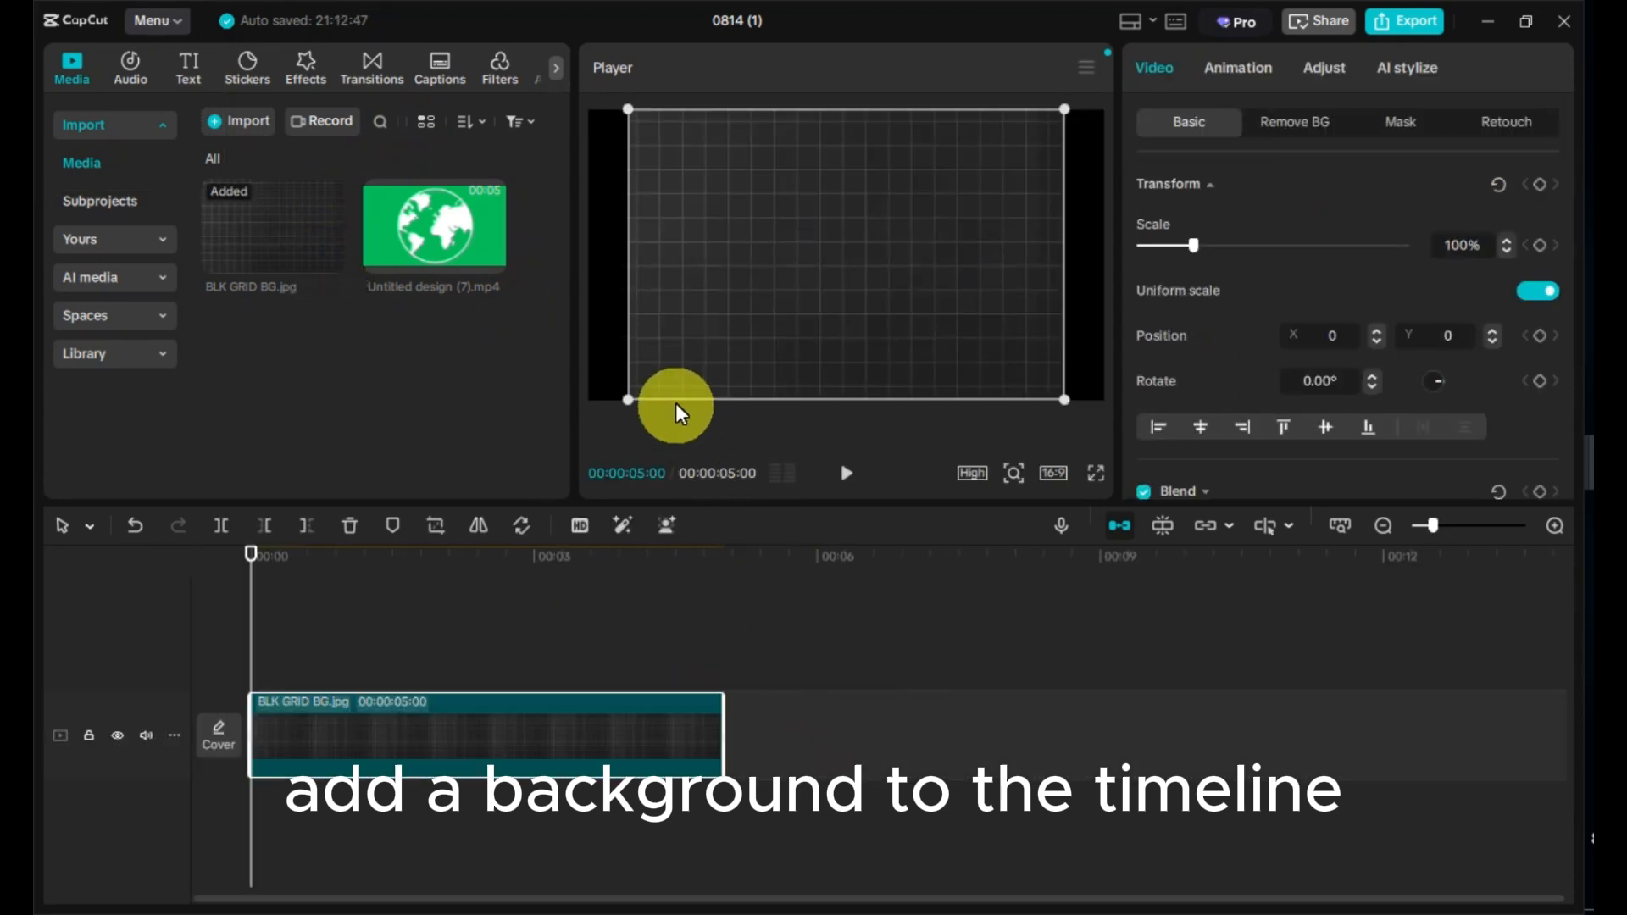
{"action": "left_click_drag", "start_coordinate": [625, 392], "coordinate": [570, 436]}
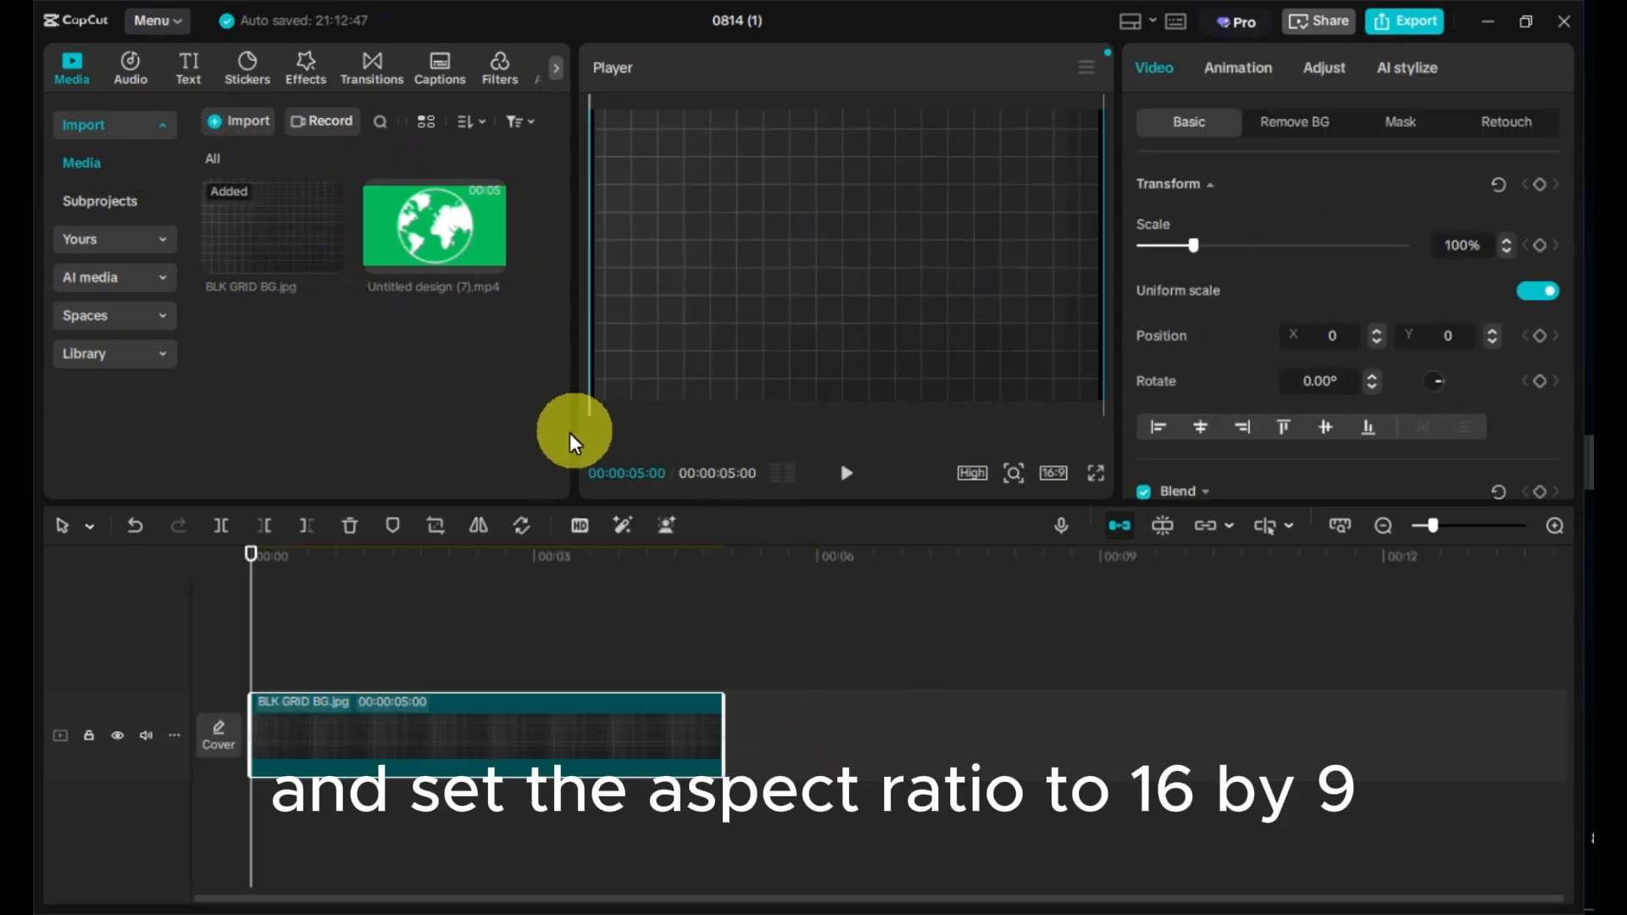
{"action": "left_click", "coordinate": [1317, 68]}
{"action": "scroll", "coordinate": [1355, 272], "scroll_direction": "down", "scroll_amount": 10}
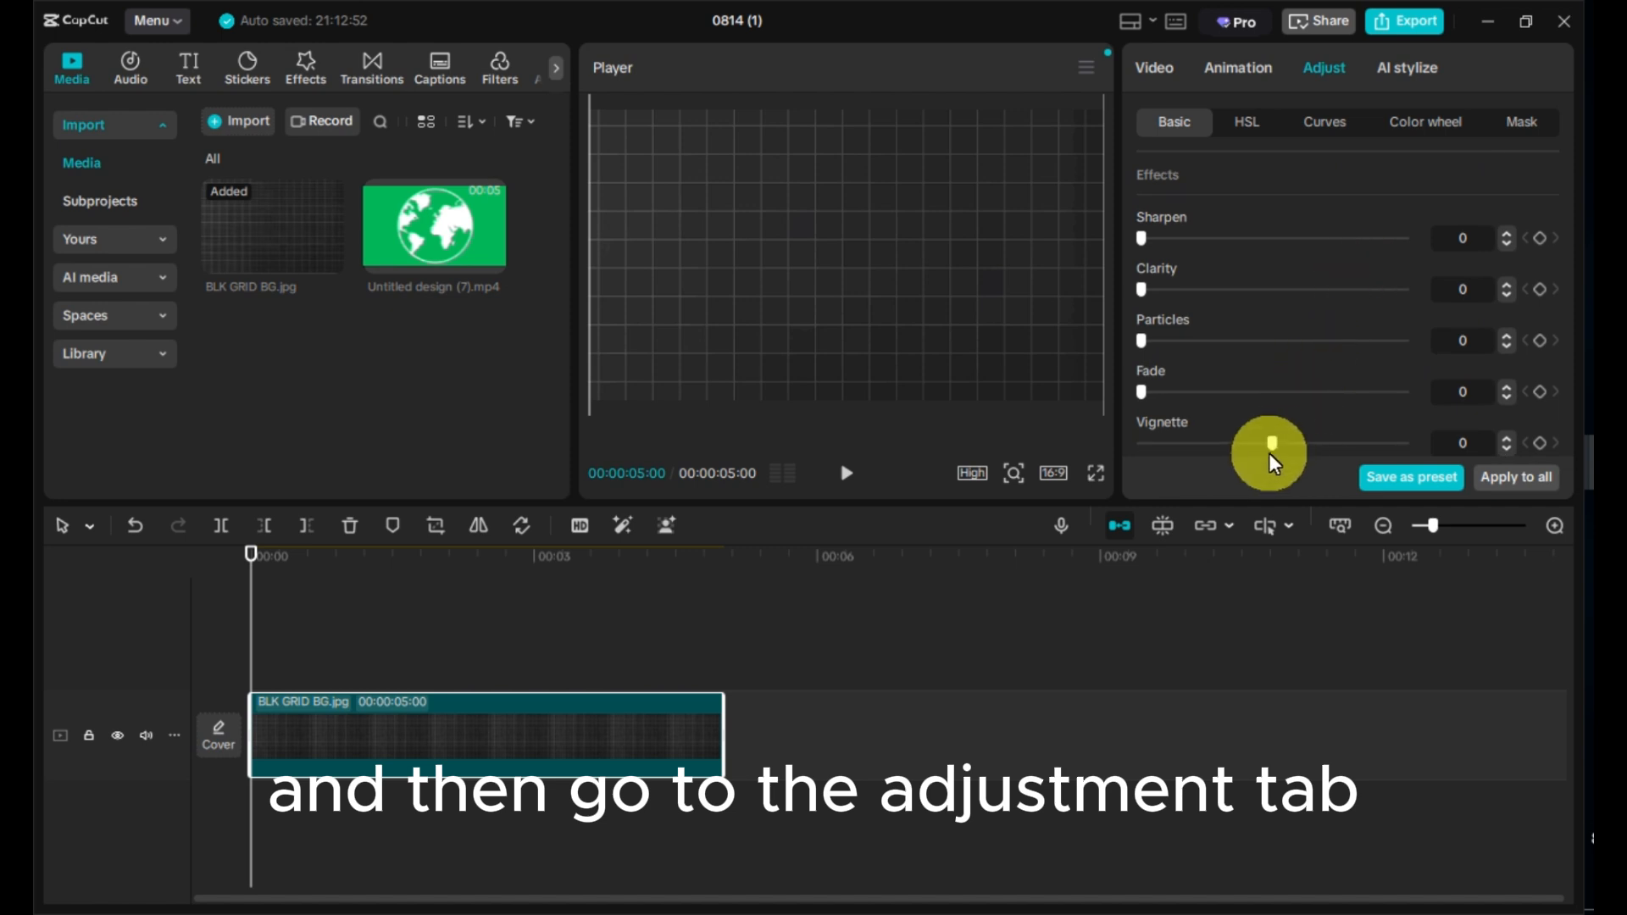
{"action": "left_click_drag", "start_coordinate": [1278, 450], "coordinate": [1349, 455]}
Step: Place Untitled design (7).mp4 above the grid background and remove its green backdrop with Chroma key at intensity 41
{"action": "left_click_drag", "start_coordinate": [497, 268], "coordinate": [523, 652]}
{"action": "left_click", "coordinate": [1151, 64]}
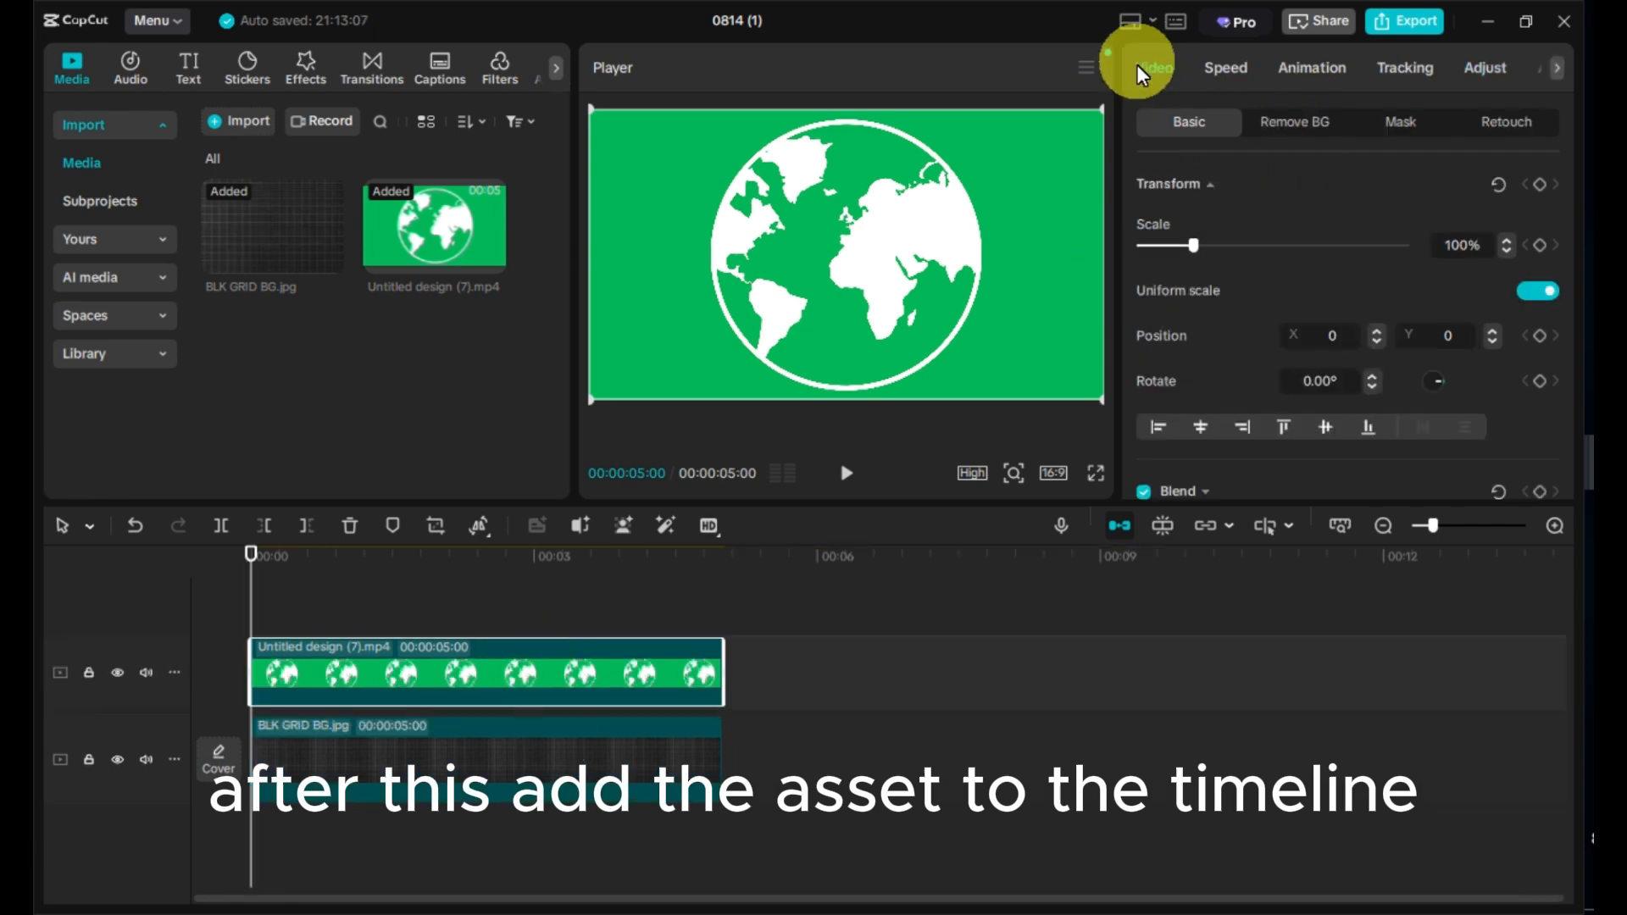
{"action": "left_click", "coordinate": [1310, 123]}
{"action": "left_click", "coordinate": [1144, 299]}
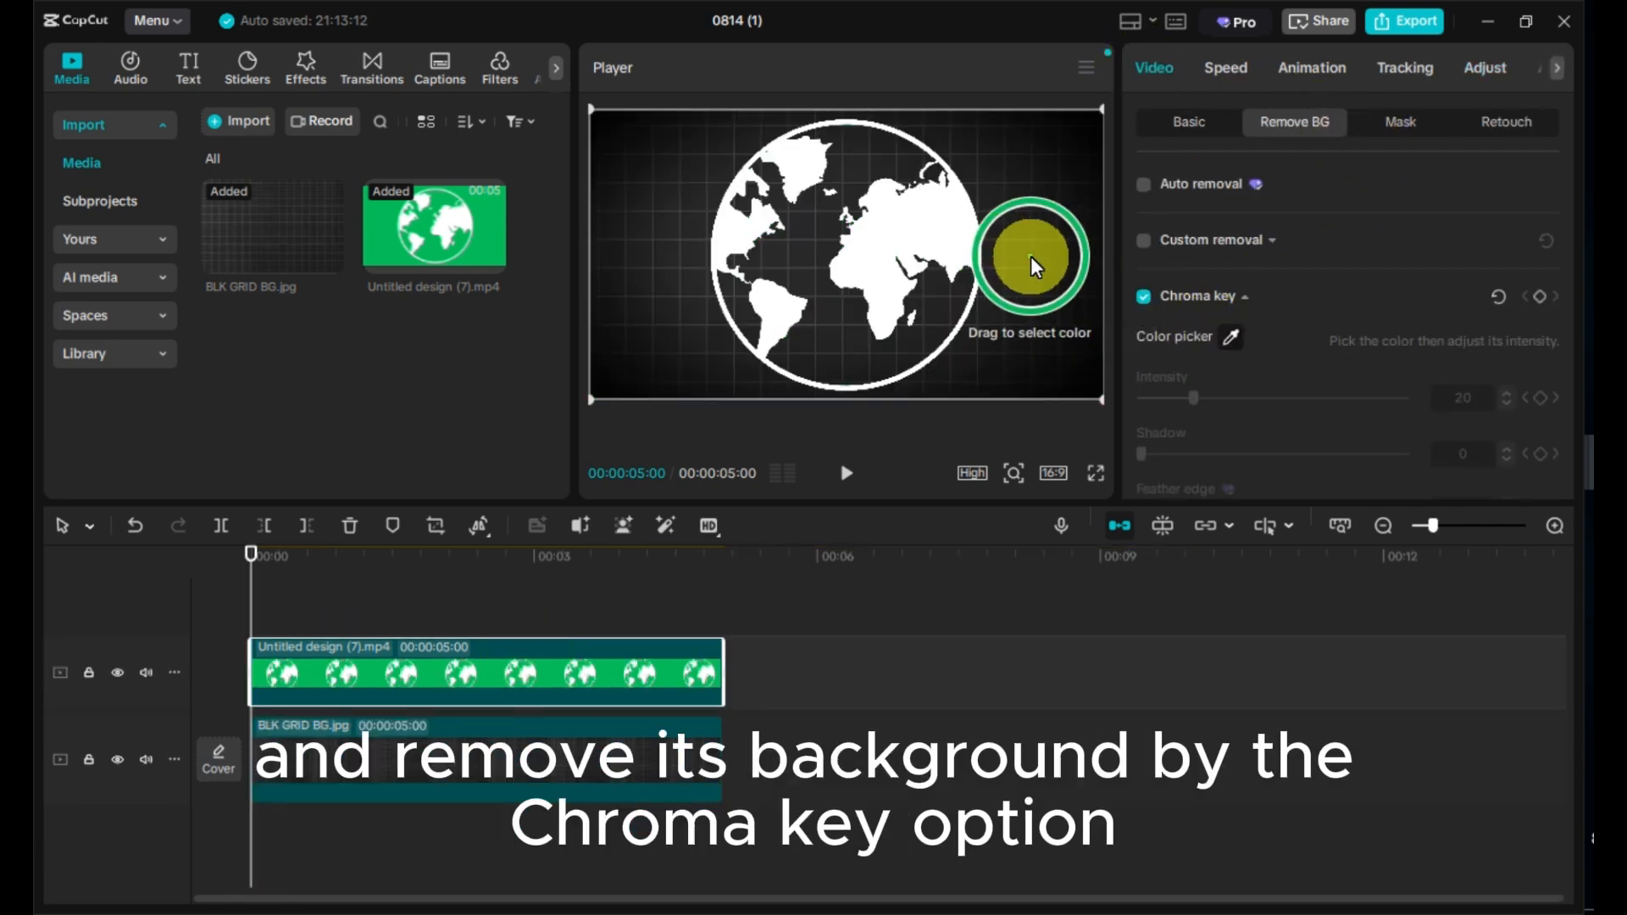
{"action": "left_click", "coordinate": [1043, 265]}
{"action": "left_click_drag", "start_coordinate": [1243, 410], "coordinate": [1246, 411]}
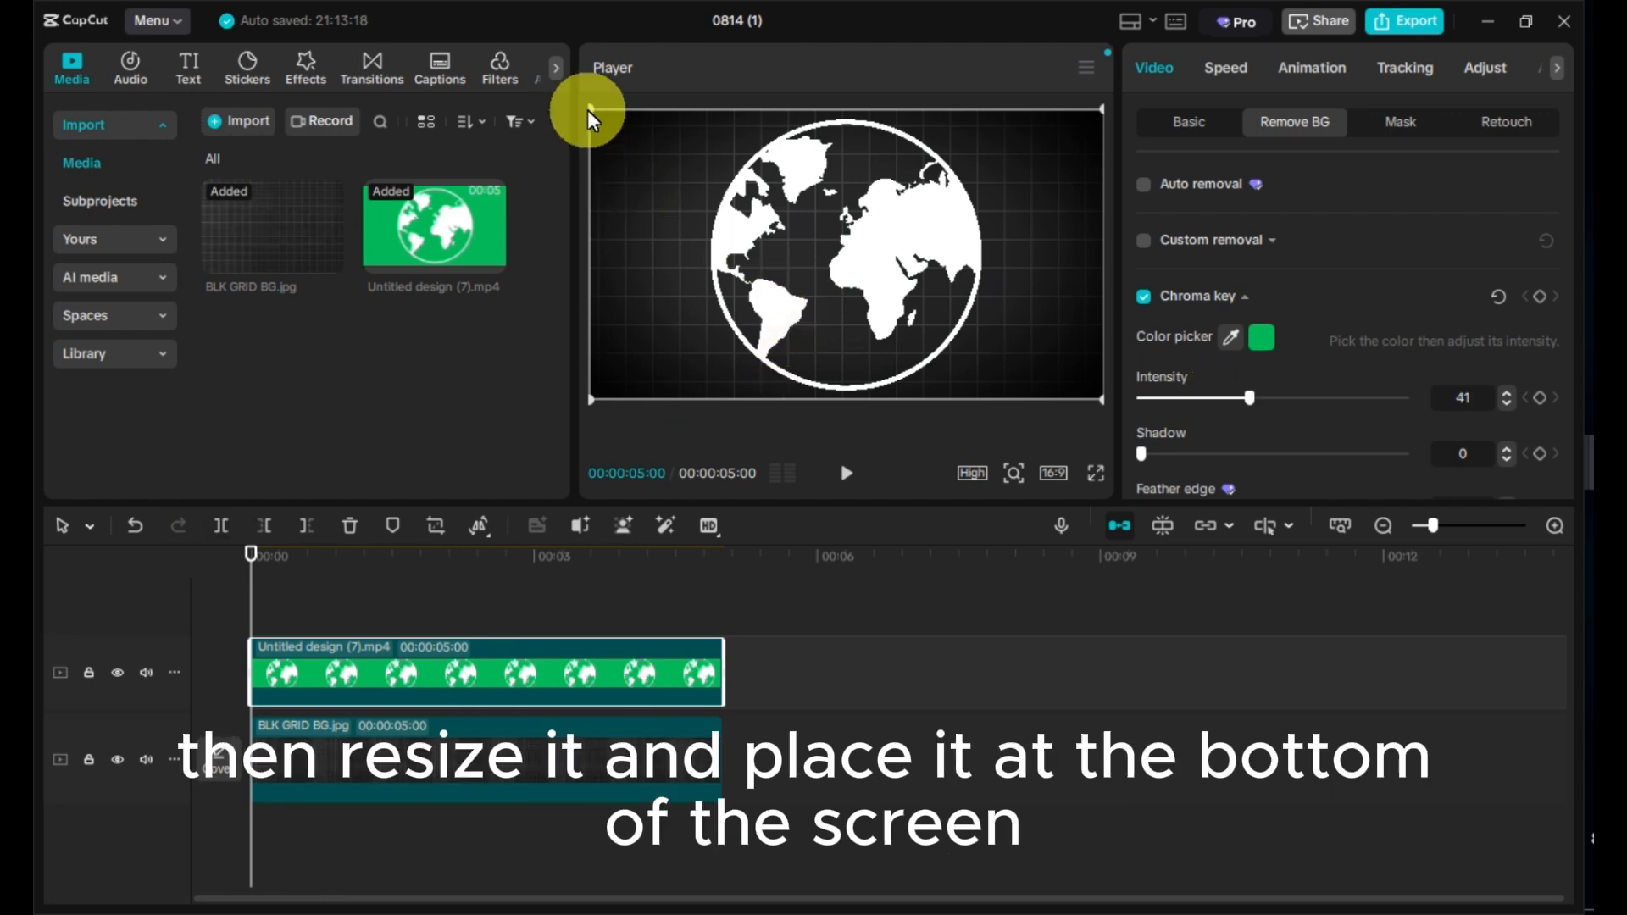
Step: Shrink the globe clip and centre it at the bottom of the frame so only its upper half shows
{"action": "left_click_drag", "start_coordinate": [594, 111], "coordinate": [674, 166]}
{"action": "left_click_drag", "start_coordinate": [788, 235], "coordinate": [787, 375]}
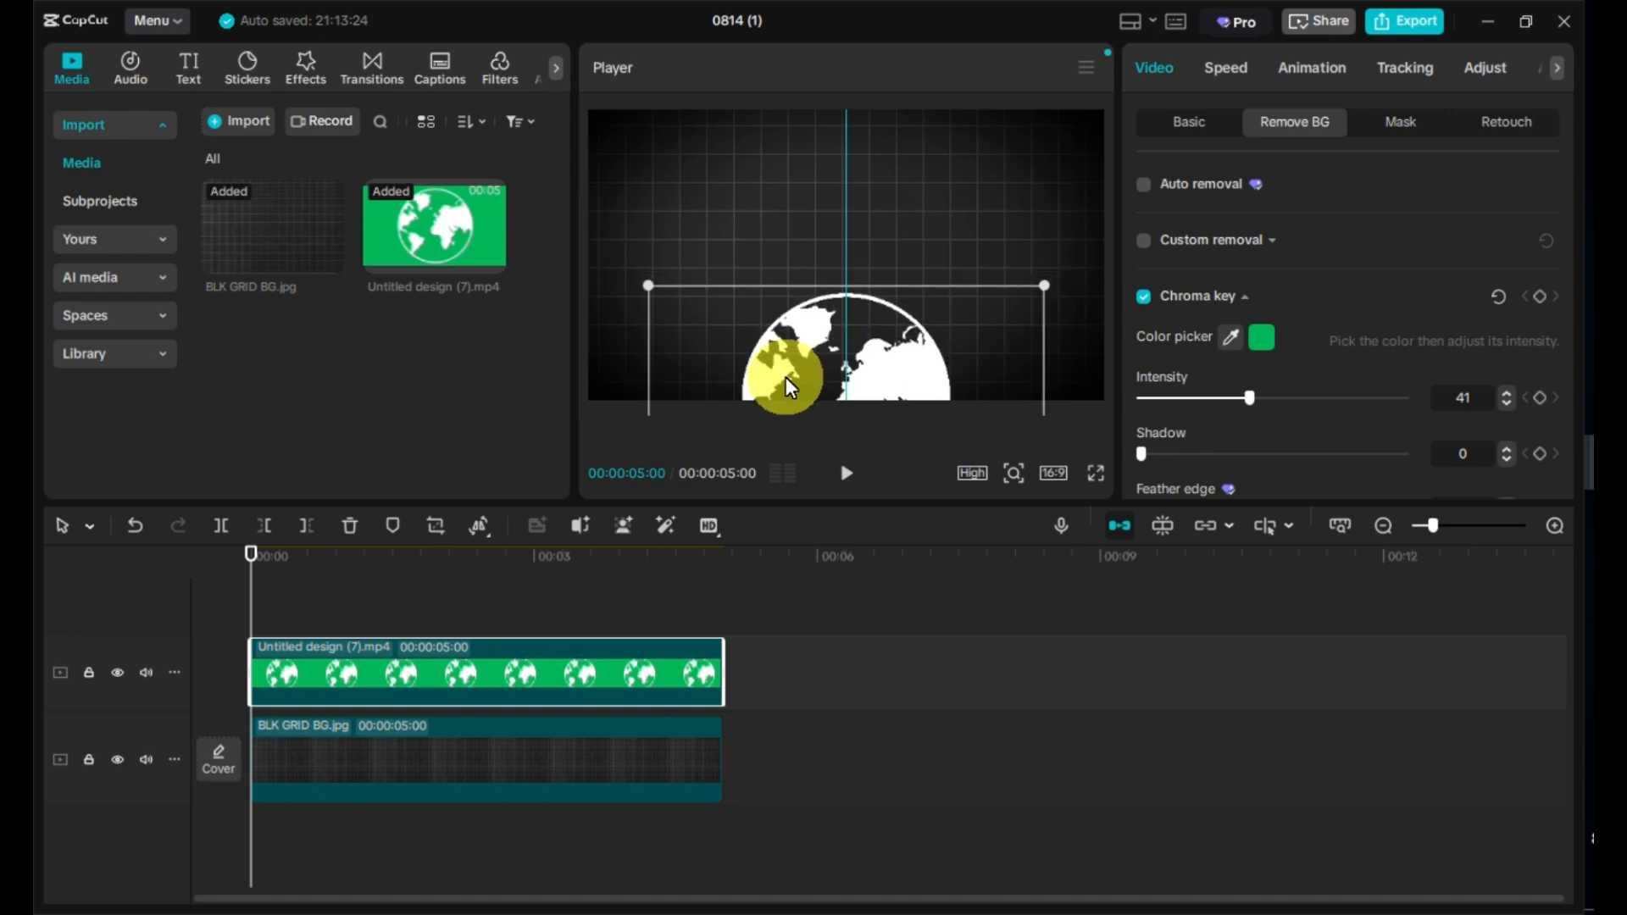
{"action": "left_click_drag", "start_coordinate": [648, 288], "coordinate": [612, 264]}
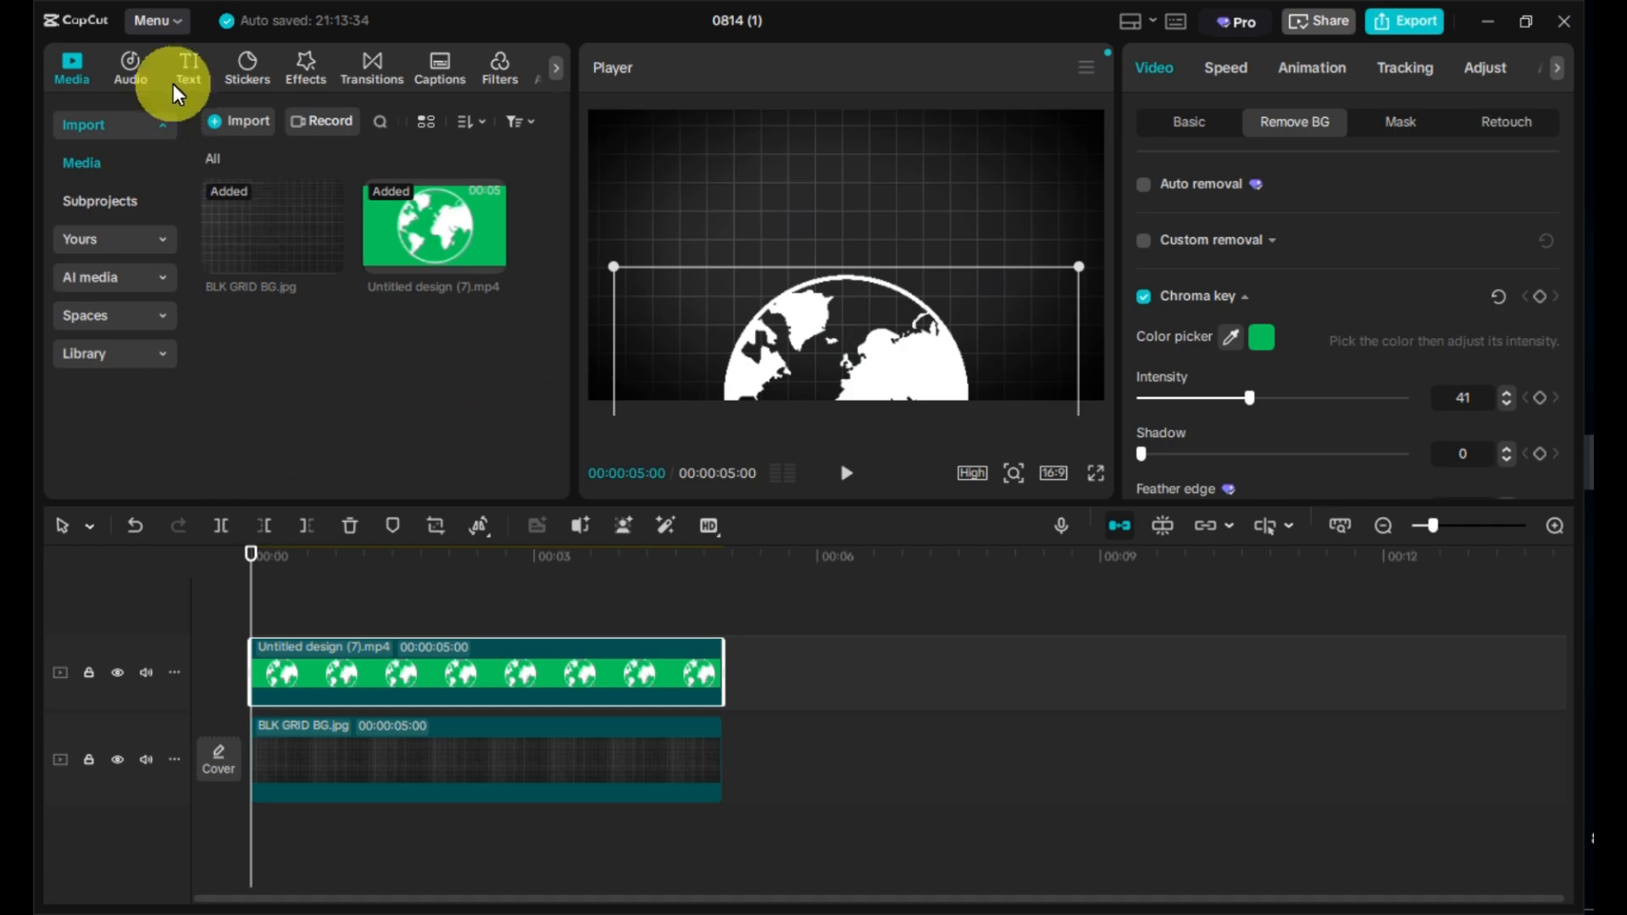
Step: Add a default text layer above the globe clip, starting at 0 seconds and stretched to the 5-second mark
{"action": "left_click", "coordinate": [201, 74]}
{"action": "left_click", "coordinate": [287, 196]}
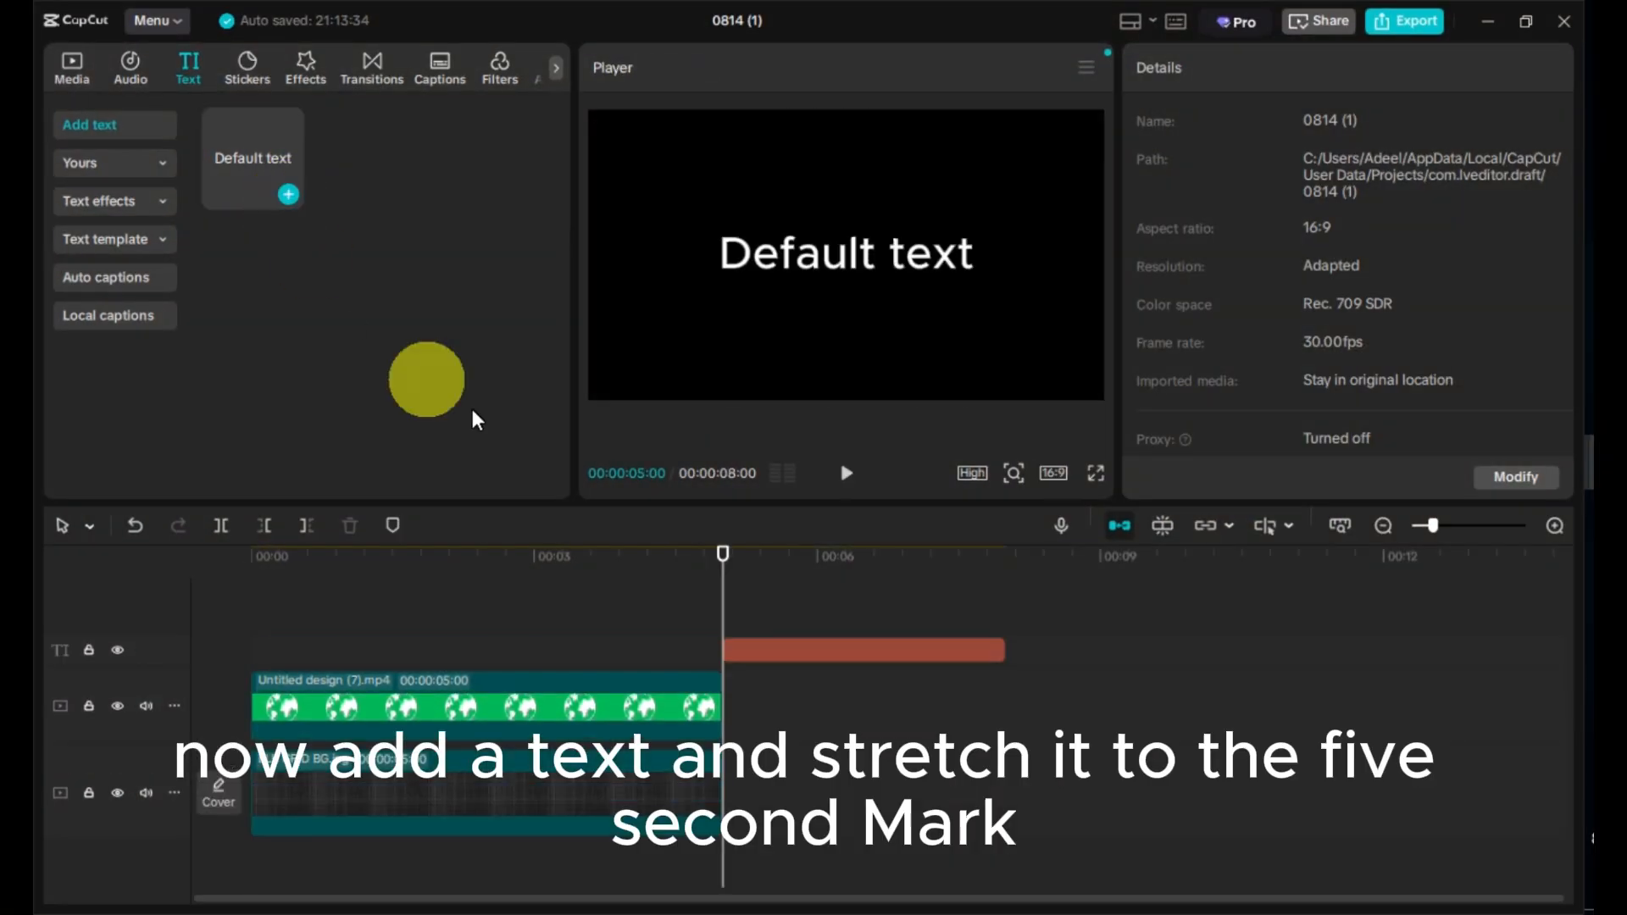
{"action": "left_click_drag", "start_coordinate": [785, 648], "coordinate": [293, 648]}
{"action": "left_click", "coordinate": [254, 551]}
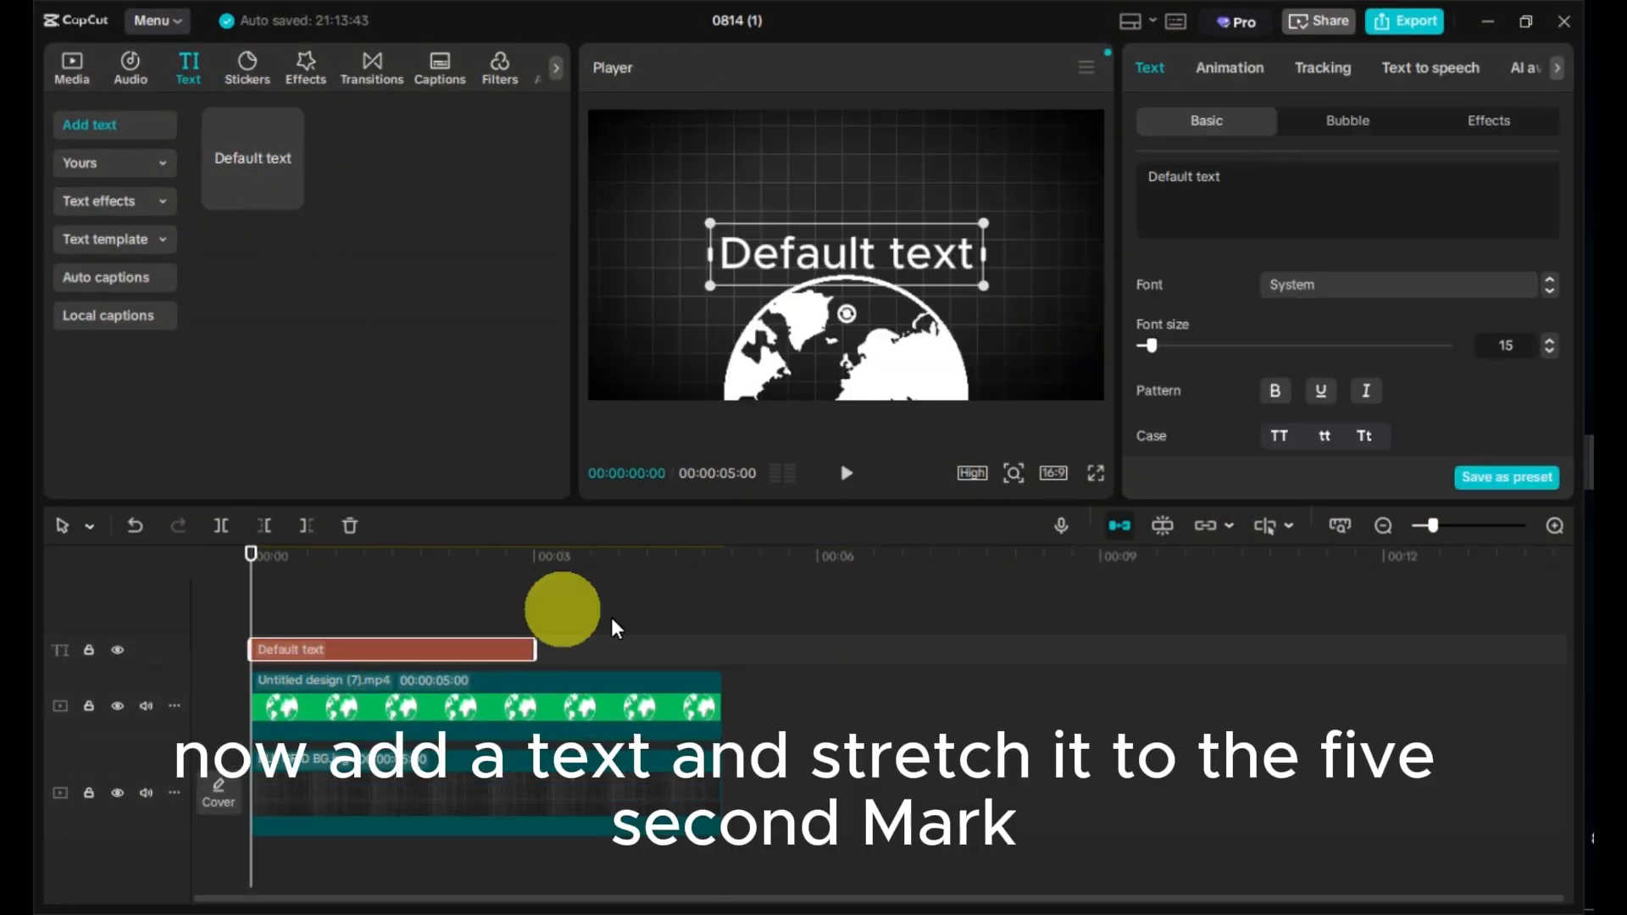
{"action": "left_click_drag", "start_coordinate": [597, 654], "coordinate": [724, 654]}
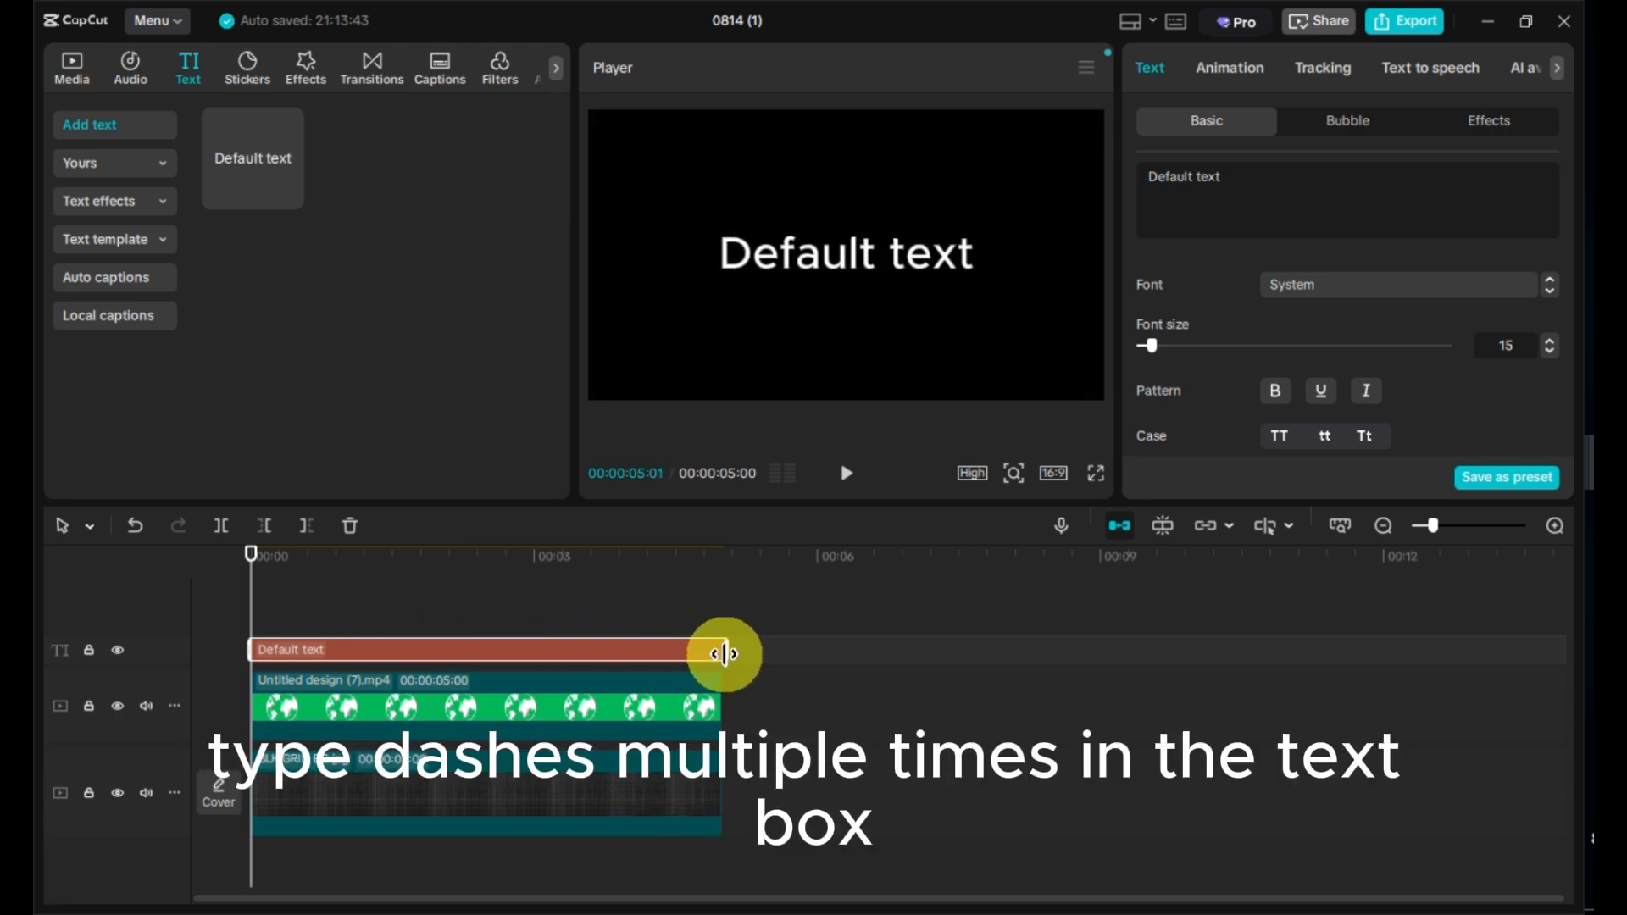
Step: Replace the default text with a single row of dashes slightly wider than the globe
{"action": "left_click_drag", "start_coordinate": [1272, 178], "coordinate": [1148, 174]}
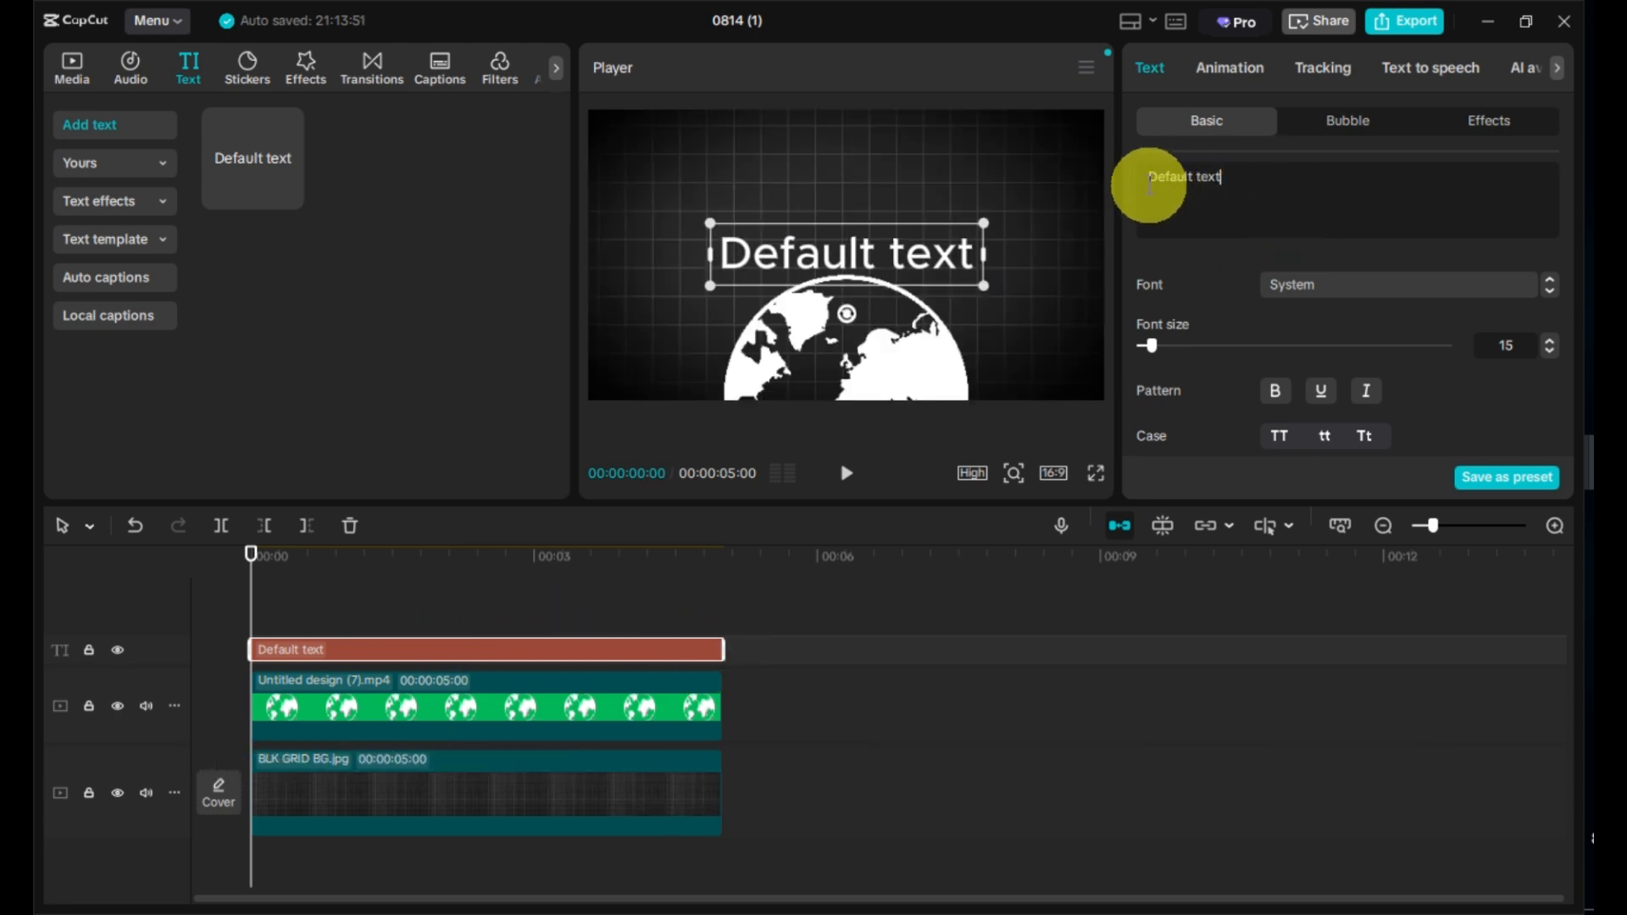
{"action": "key", "text": "BackSpace"}
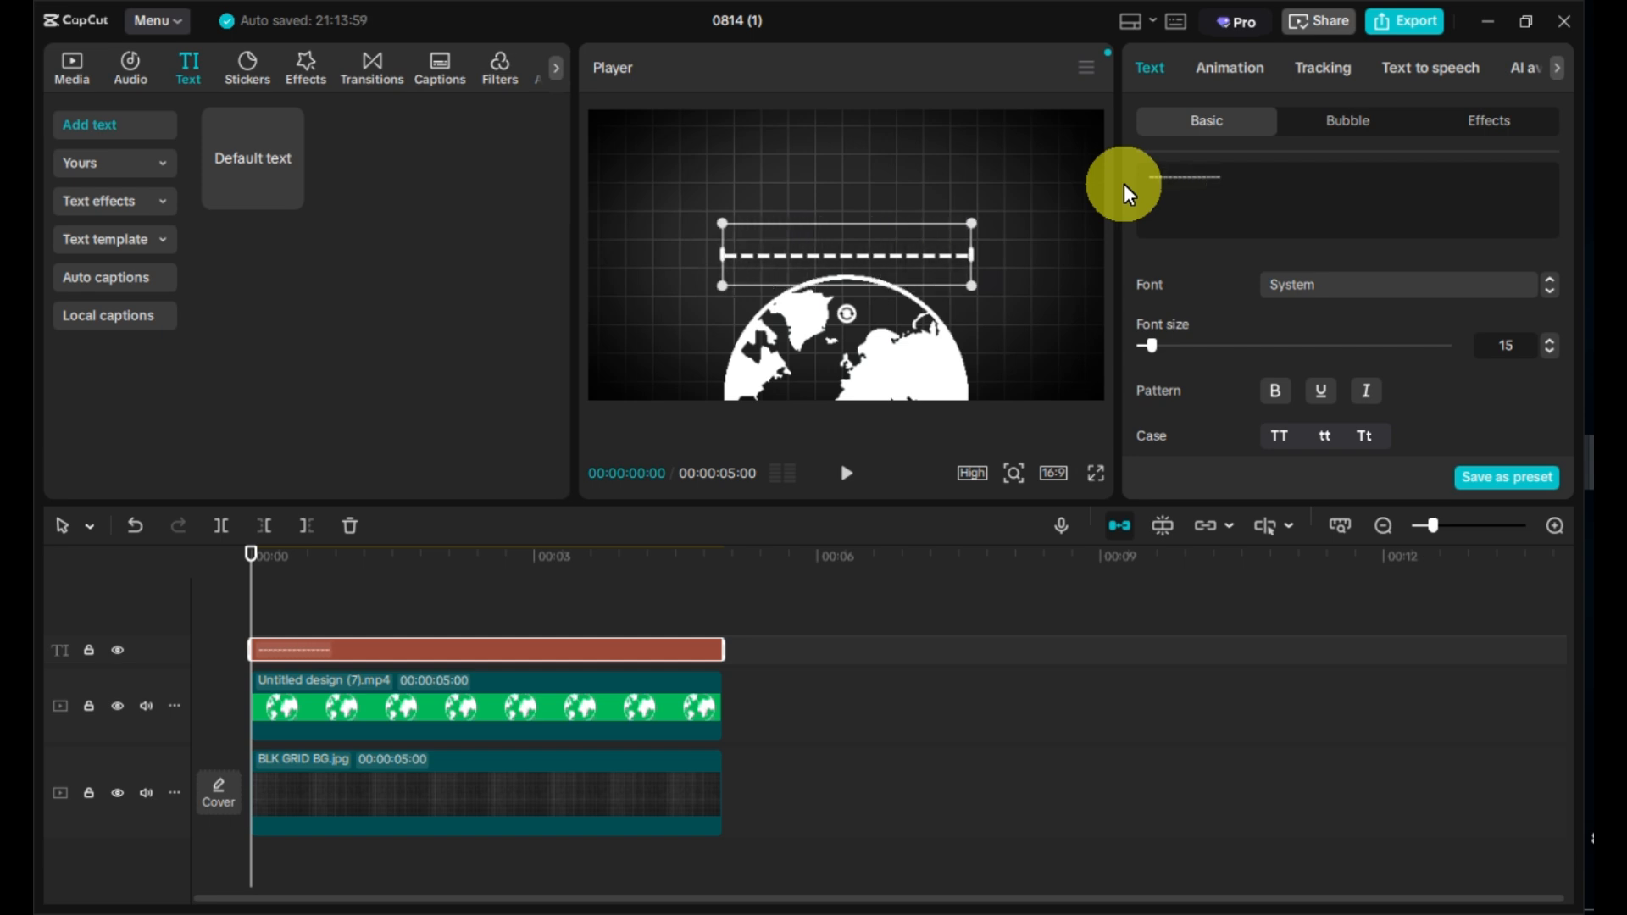
{"action": "type", "text": "--------------"}
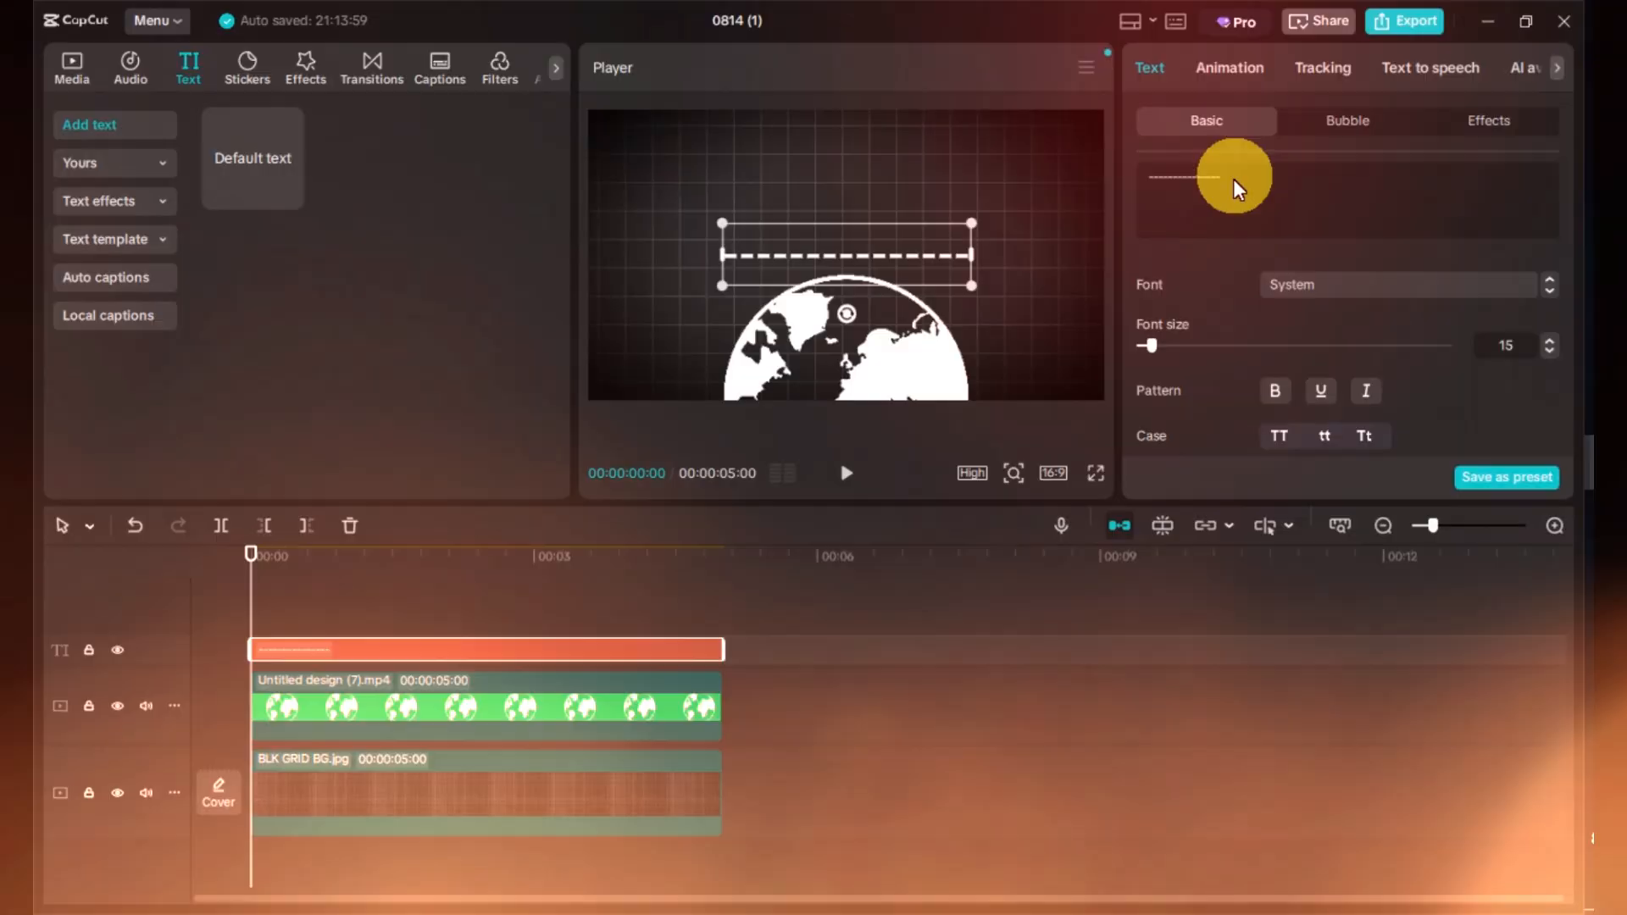
{"action": "type", "text": "----"}
Step: Enable a shadow on the dashed text and curve it into an arch over the globe with a strength of 187°
{"action": "scroll", "coordinate": [1243, 350], "scroll_direction": "down", "scroll_amount": 10}
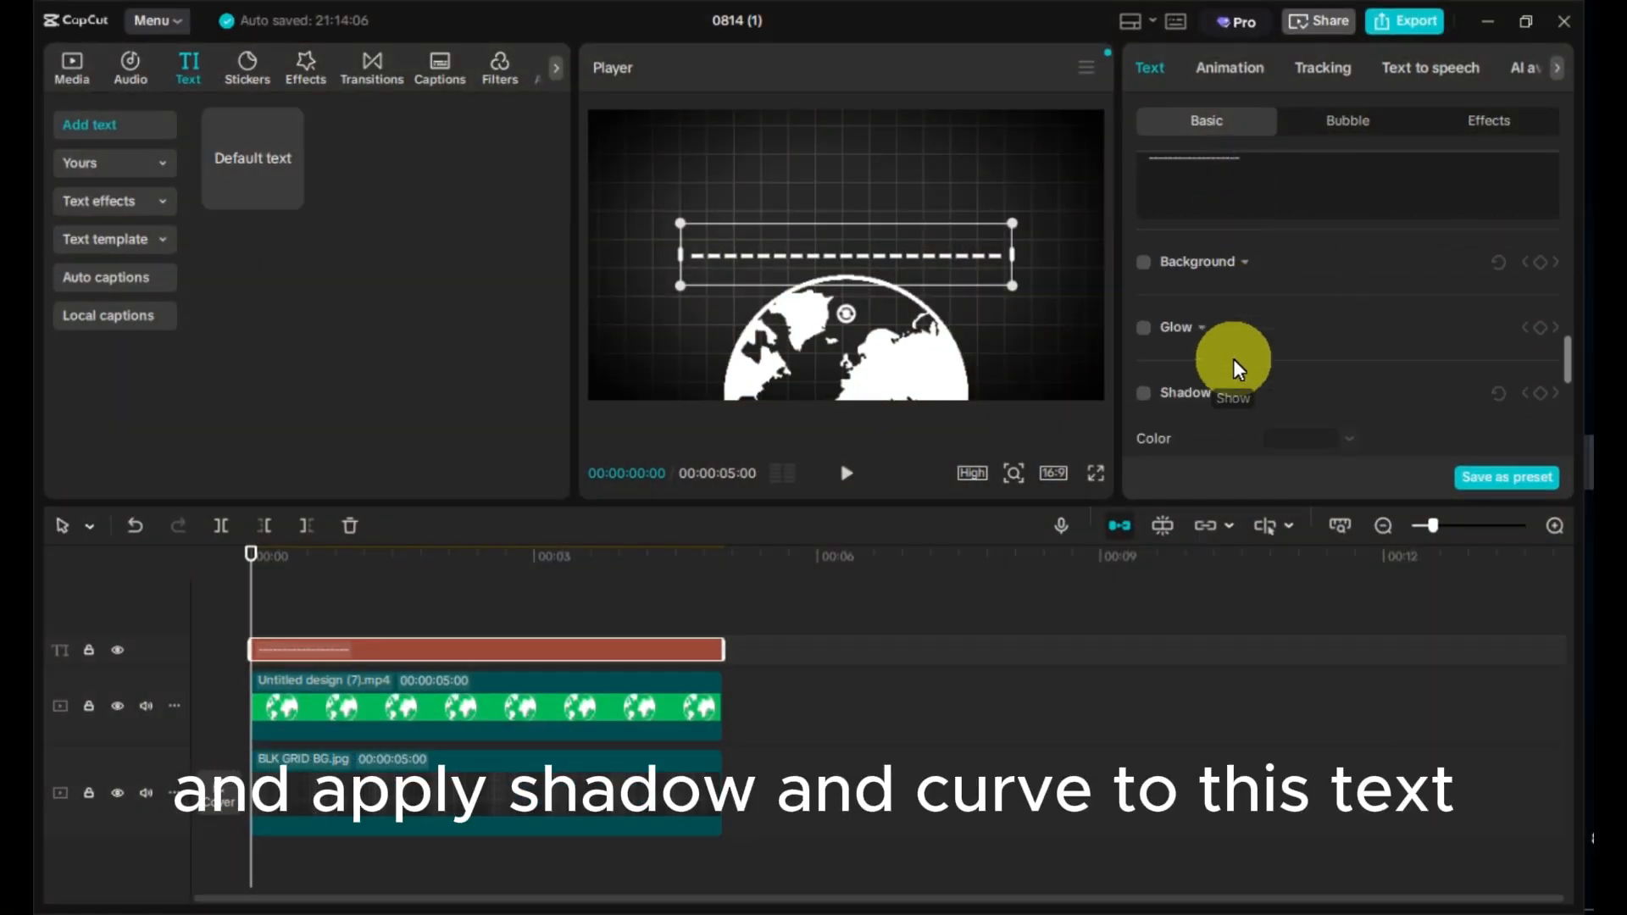
{"action": "scroll", "coordinate": [1236, 369], "scroll_direction": "down", "scroll_amount": 2}
{"action": "left_click", "coordinate": [1143, 254]}
{"action": "scroll", "coordinate": [1242, 280], "scroll_direction": "down", "scroll_amount": 5}
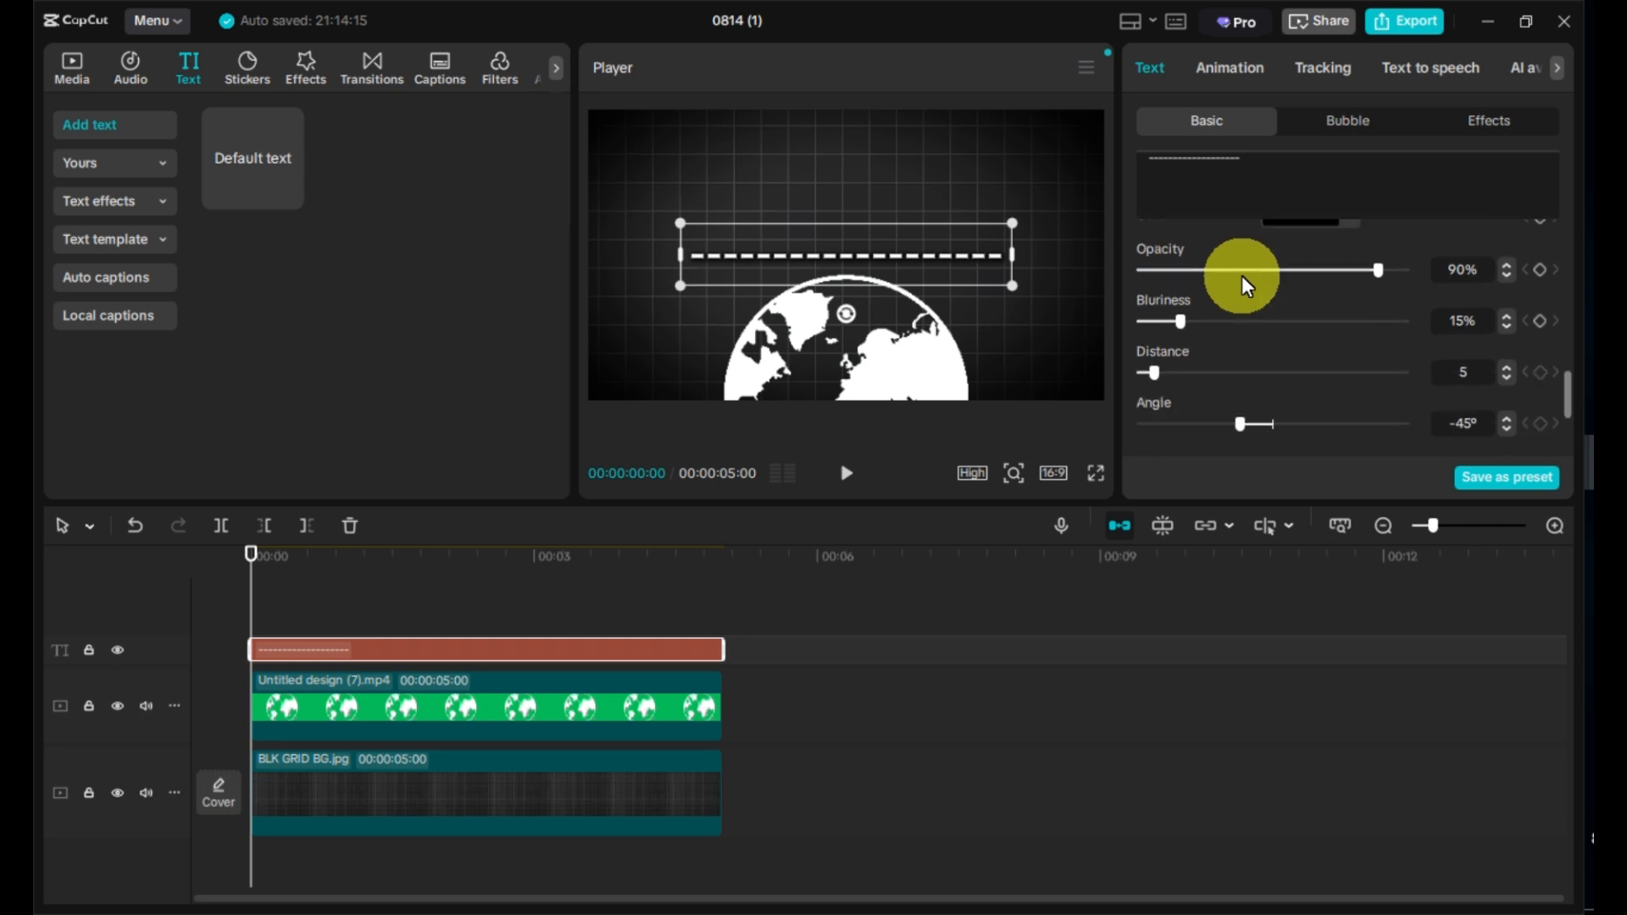
{"action": "left_click", "coordinate": [1144, 261]}
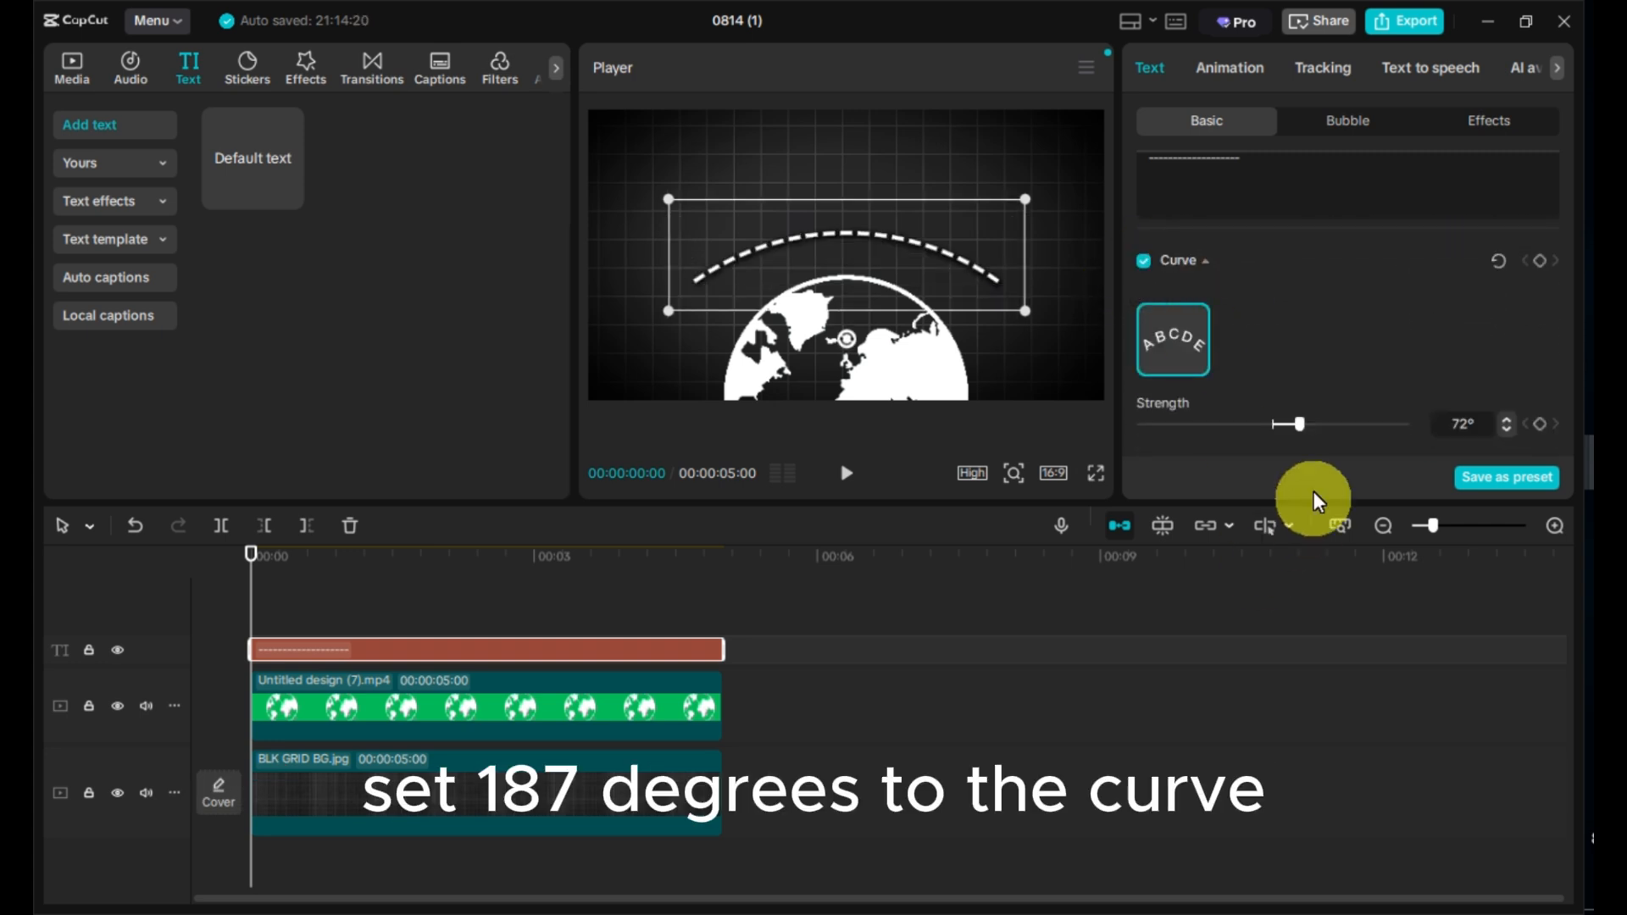
{"action": "left_click_drag", "start_coordinate": [1299, 425], "coordinate": [1341, 432]}
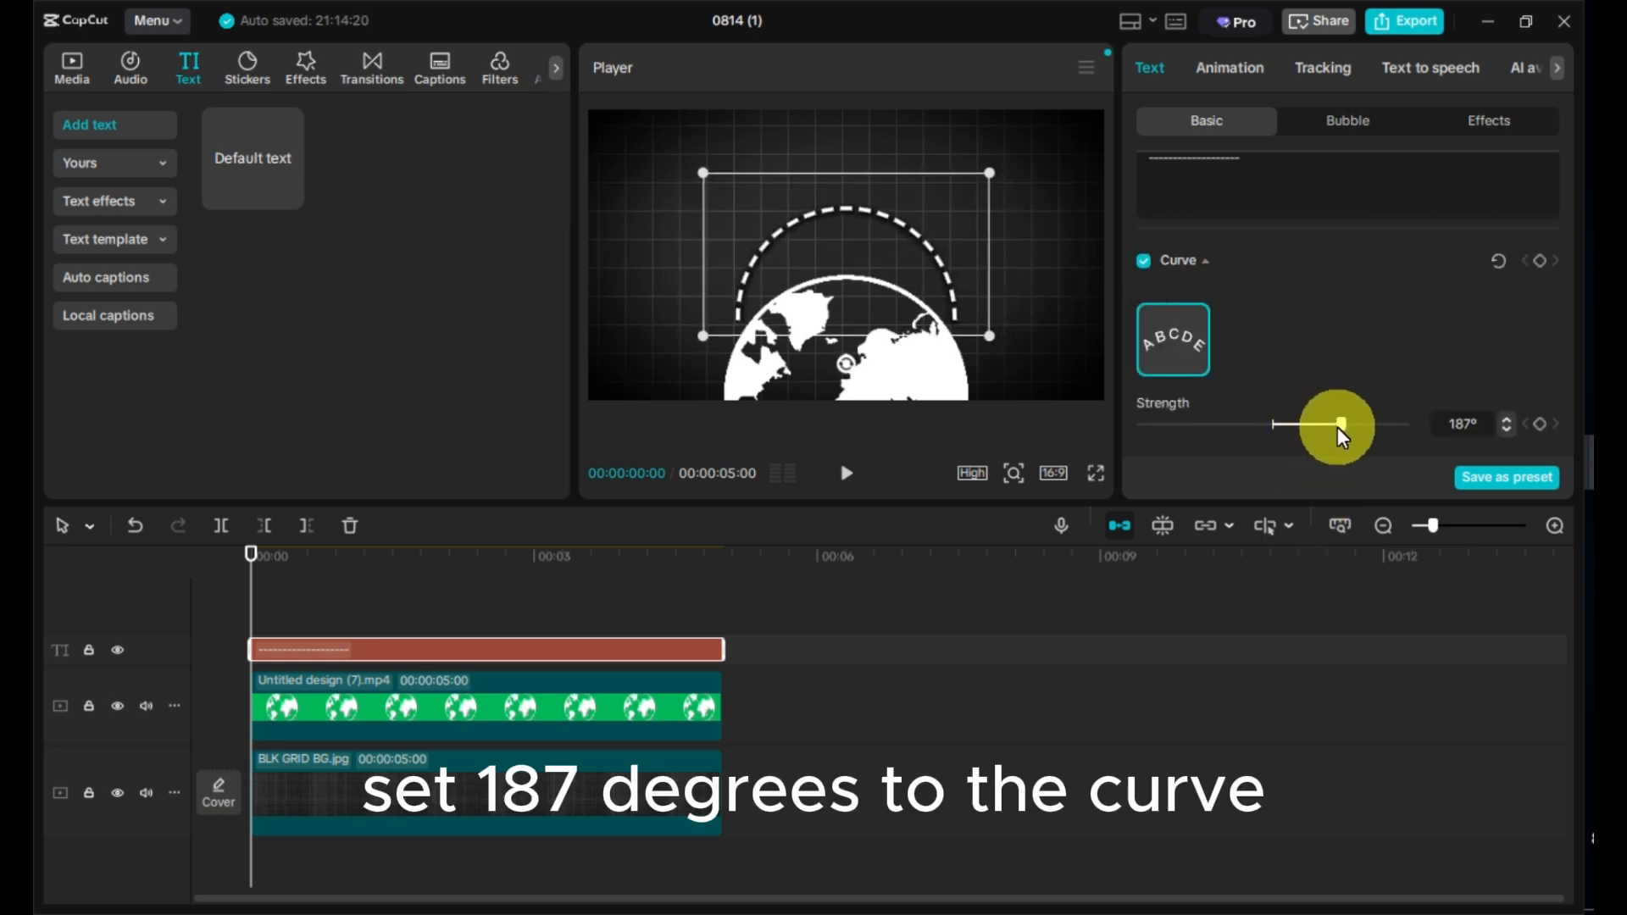
Step: Lower the dashed arch closer to the globe with a slight counter-clockwise tilt, and convert its text layer into a compound clip
{"action": "left_click_drag", "start_coordinate": [834, 337], "coordinate": [858, 385]}
{"action": "left_click_drag", "start_coordinate": [817, 334], "coordinate": [832, 324]}
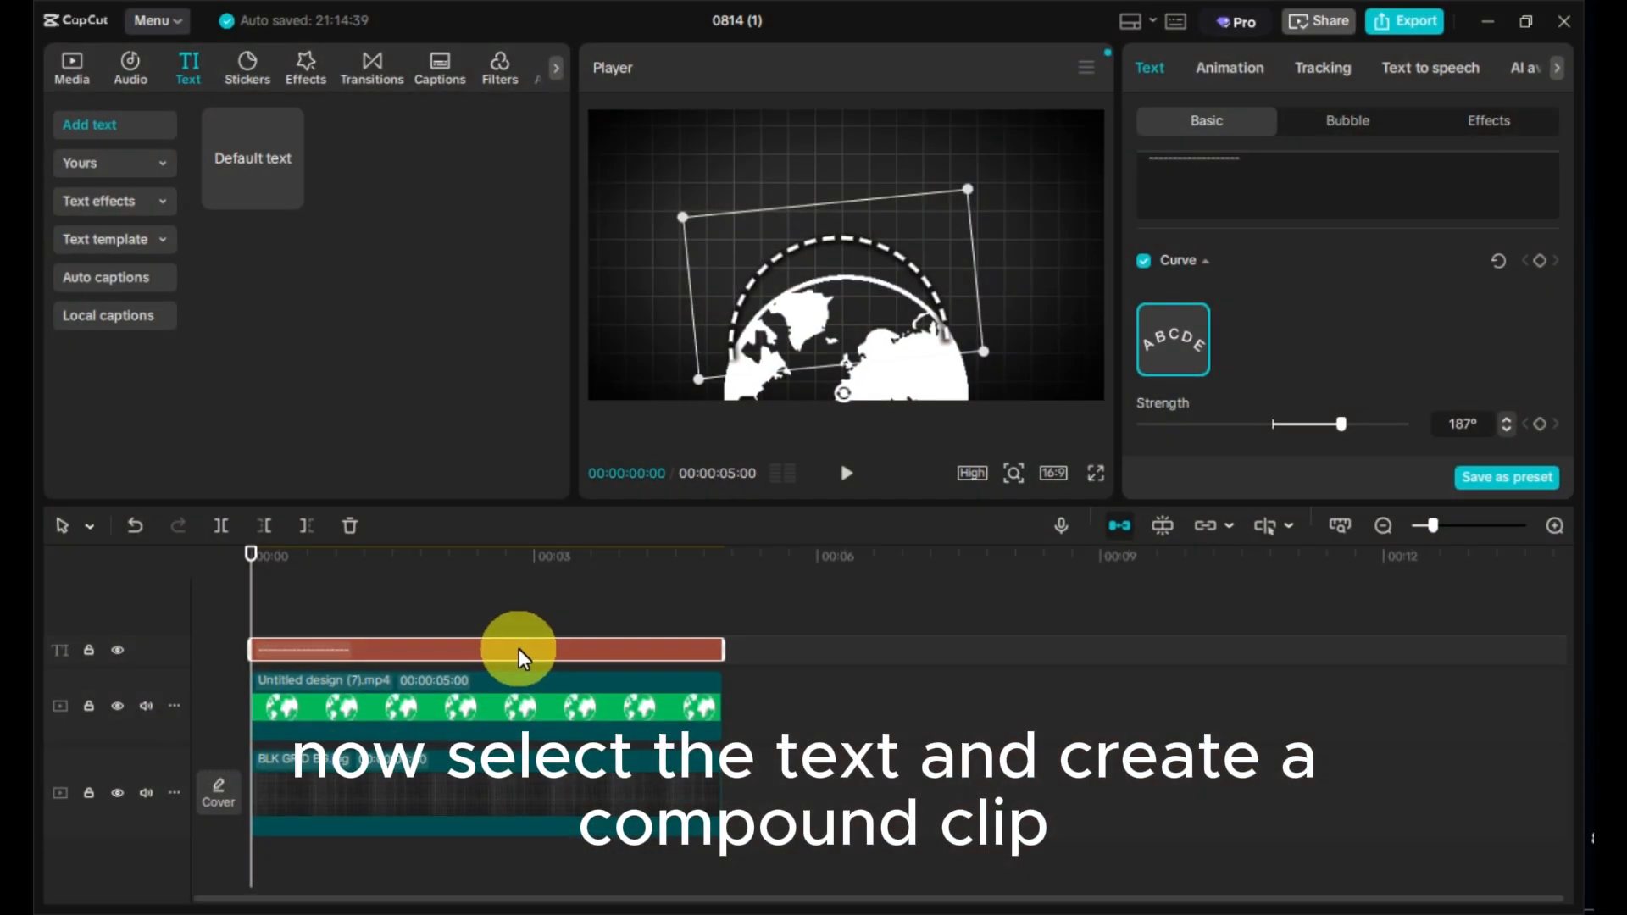
{"action": "right_click", "coordinate": [519, 648]}
{"action": "left_click", "coordinate": [556, 640]}
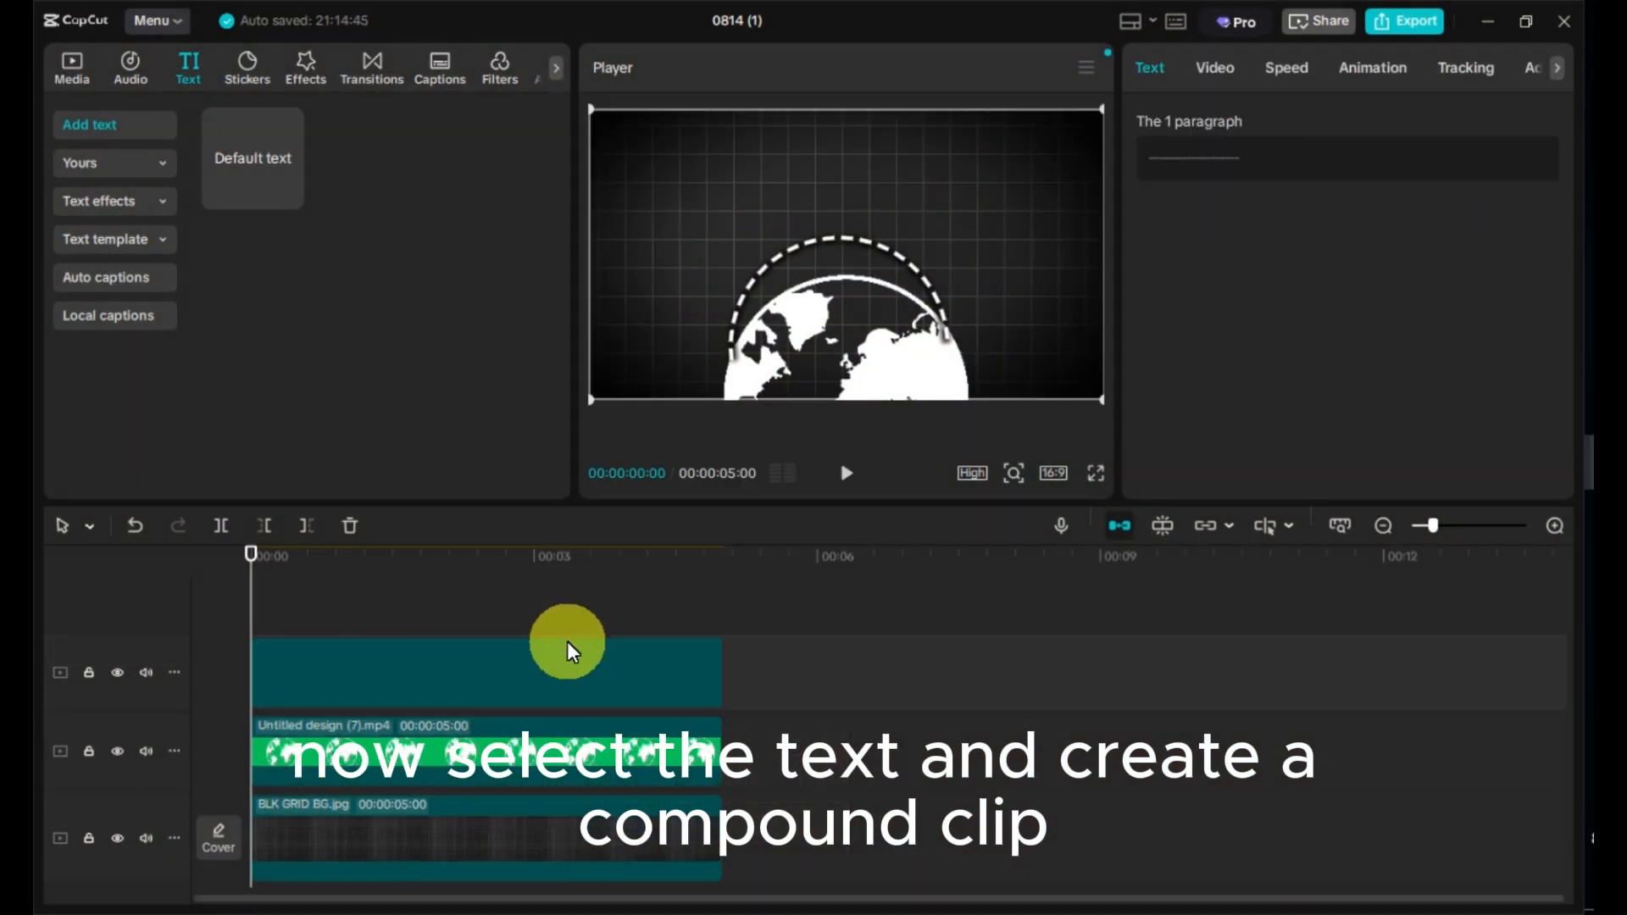
Step: Apply a reversed Split mask to the dashed-arch compound clip and lower it to Y -393 to hide the arch
{"action": "left_click", "coordinate": [1218, 72]}
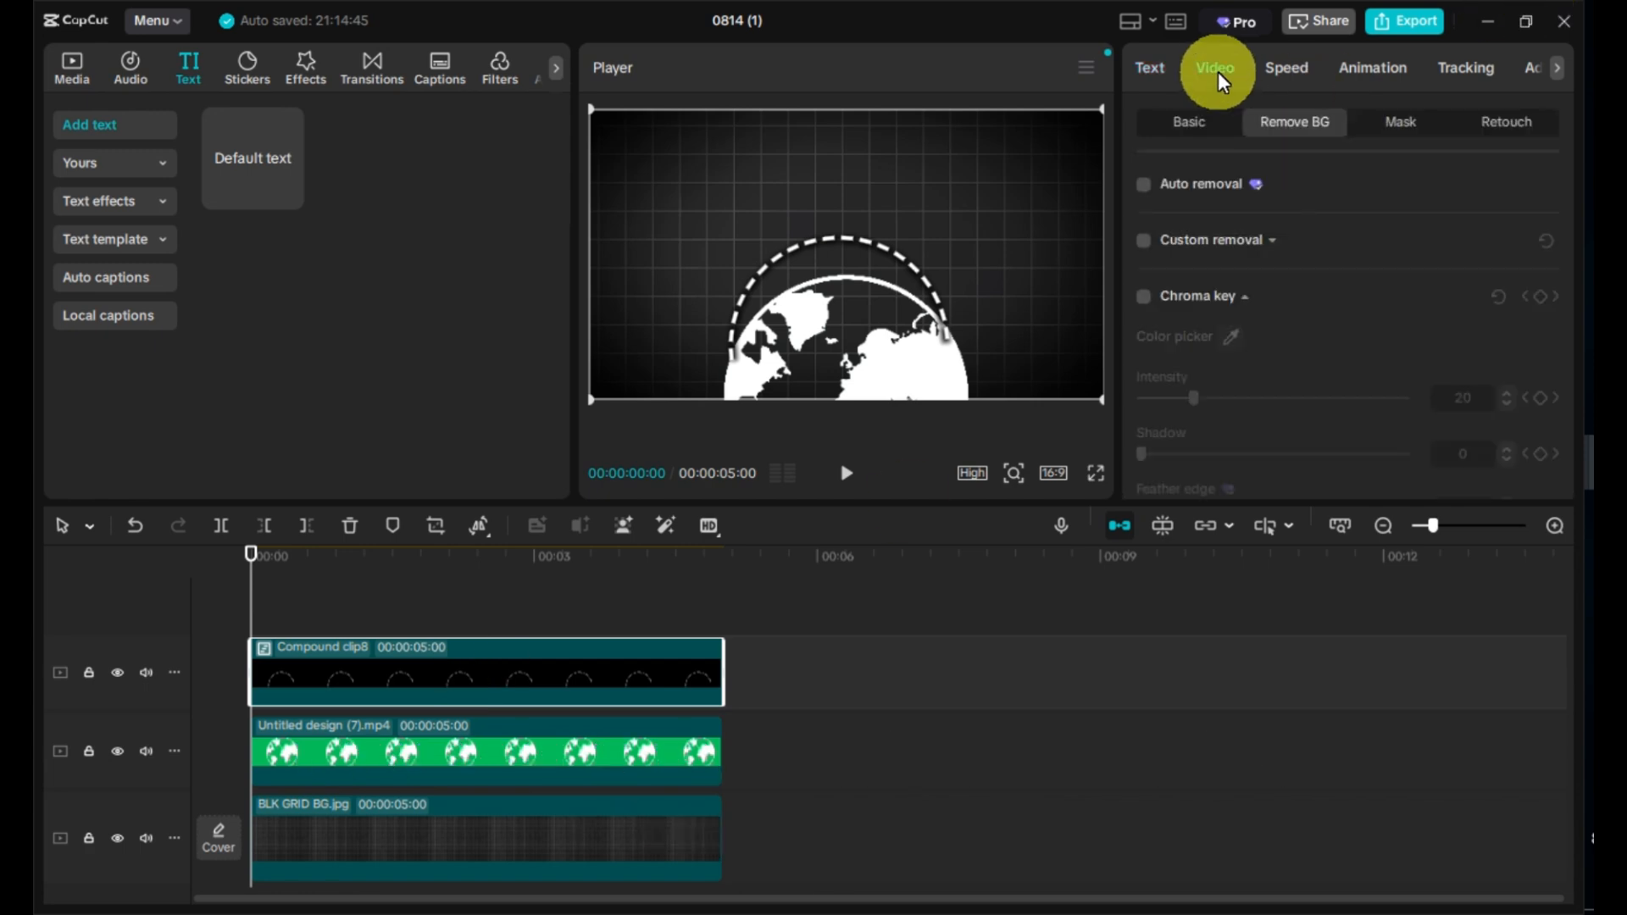
{"action": "left_click", "coordinate": [1395, 124]}
{"action": "left_click", "coordinate": [1203, 219]}
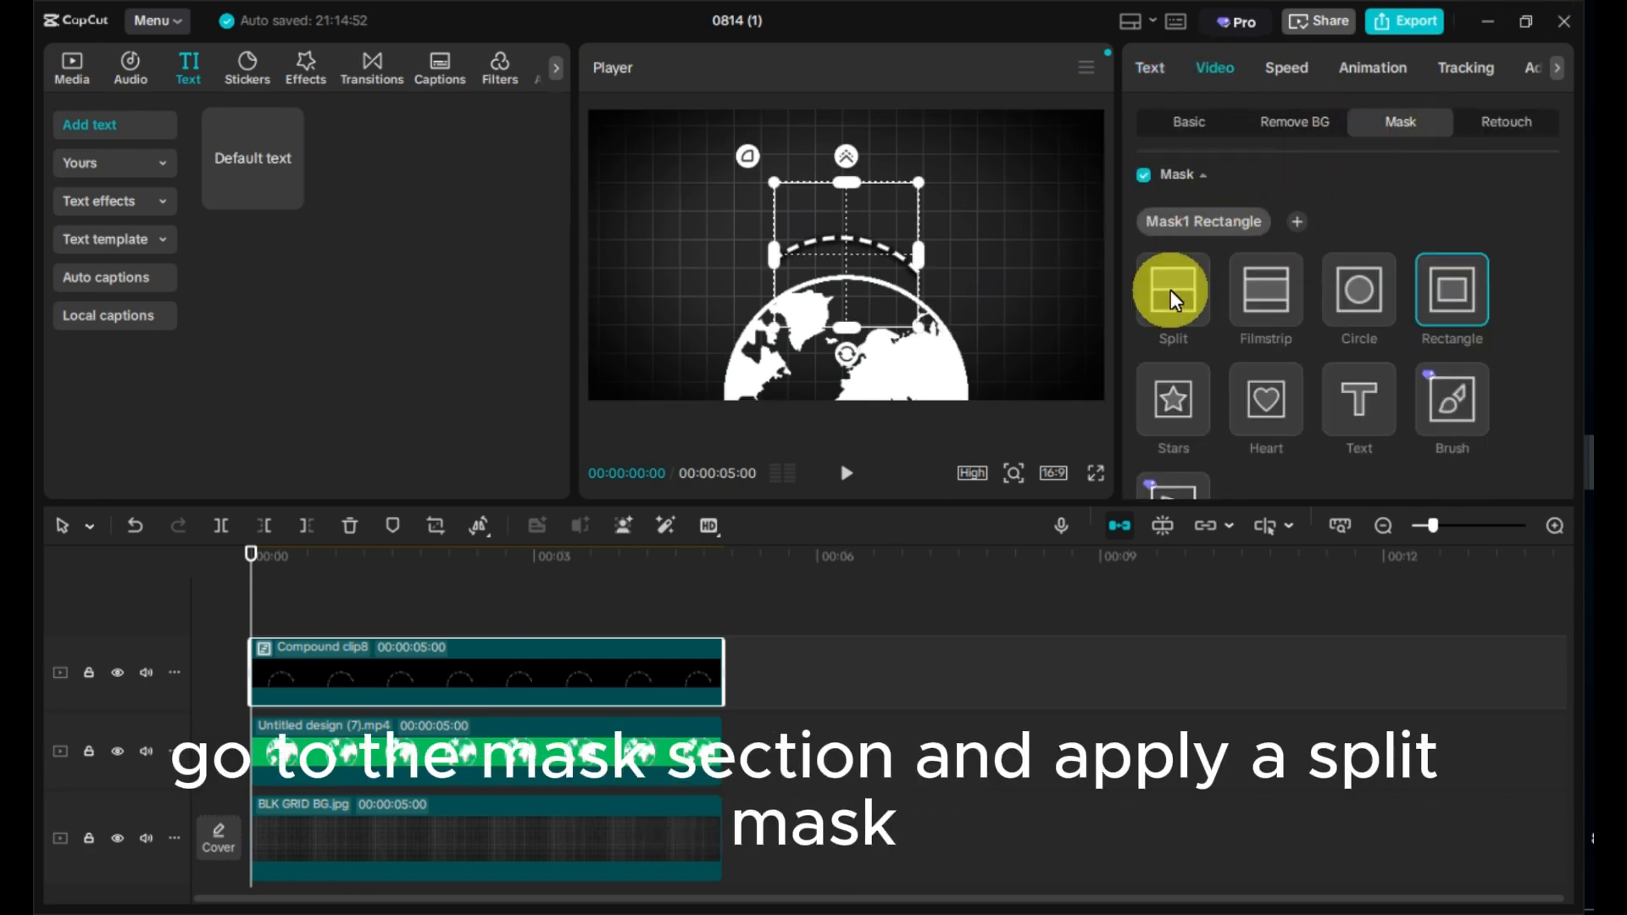
{"action": "left_click", "coordinate": [1173, 290]}
{"action": "scroll", "coordinate": [1387, 337], "scroll_direction": "down", "scroll_amount": 5}
{"action": "left_click", "coordinate": [1463, 326]}
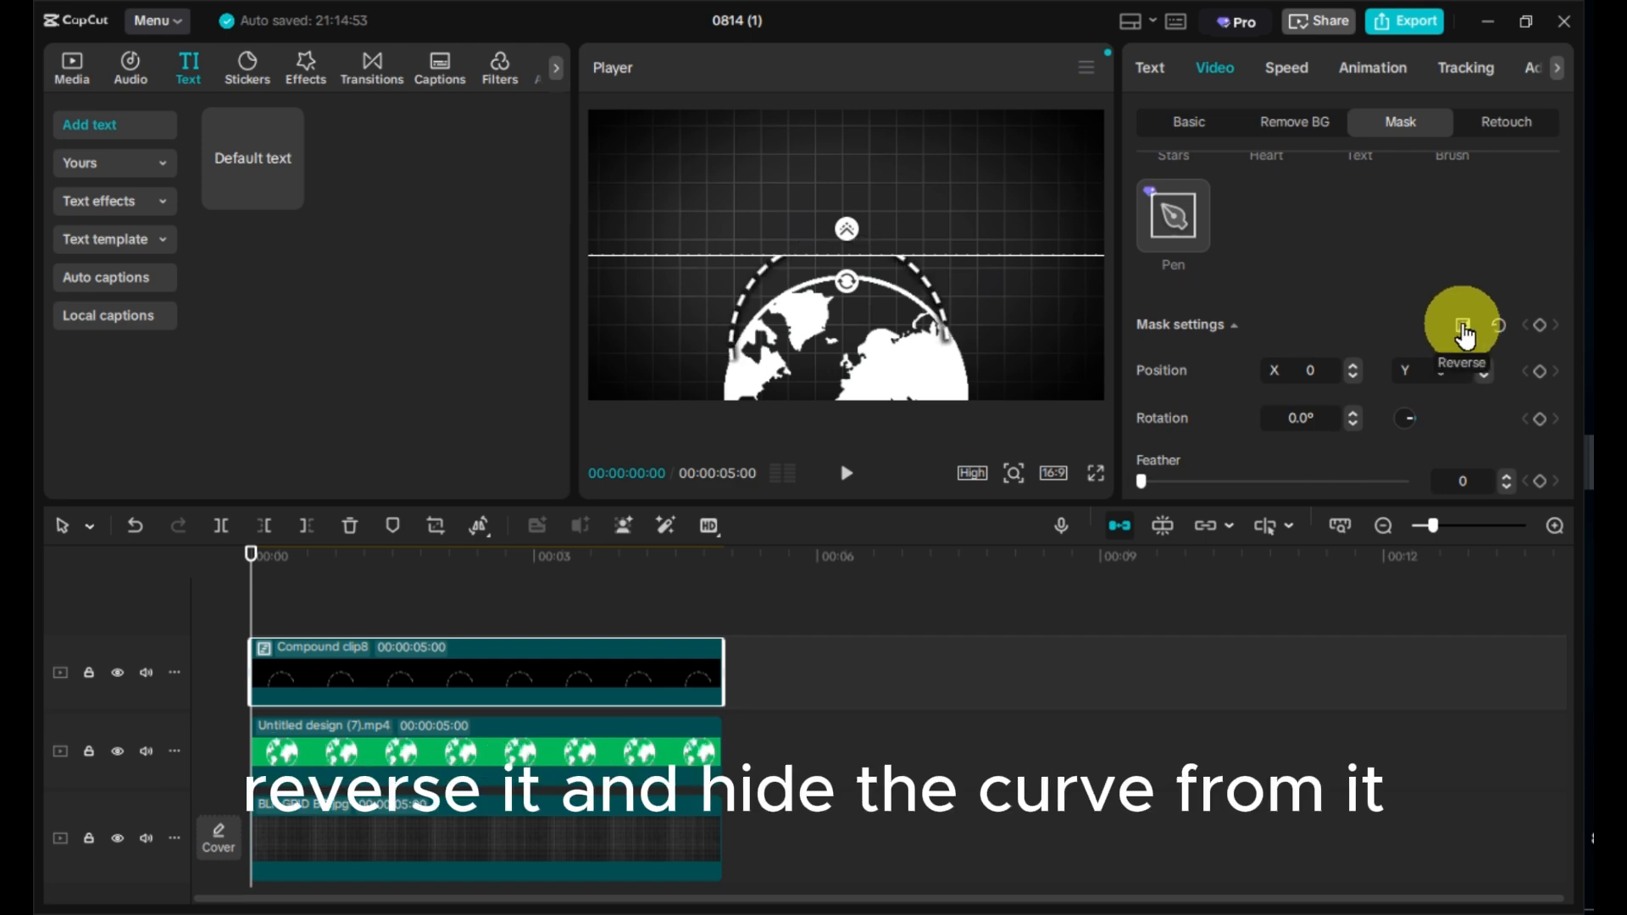
{"action": "left_click_drag", "start_coordinate": [927, 261], "coordinate": [927, 363]}
Step: Keyframe the mask settings at 0 seconds, and rotate the mask to -188° at the 5-second mark to reveal the arch
{"action": "left_click", "coordinate": [1541, 332]}
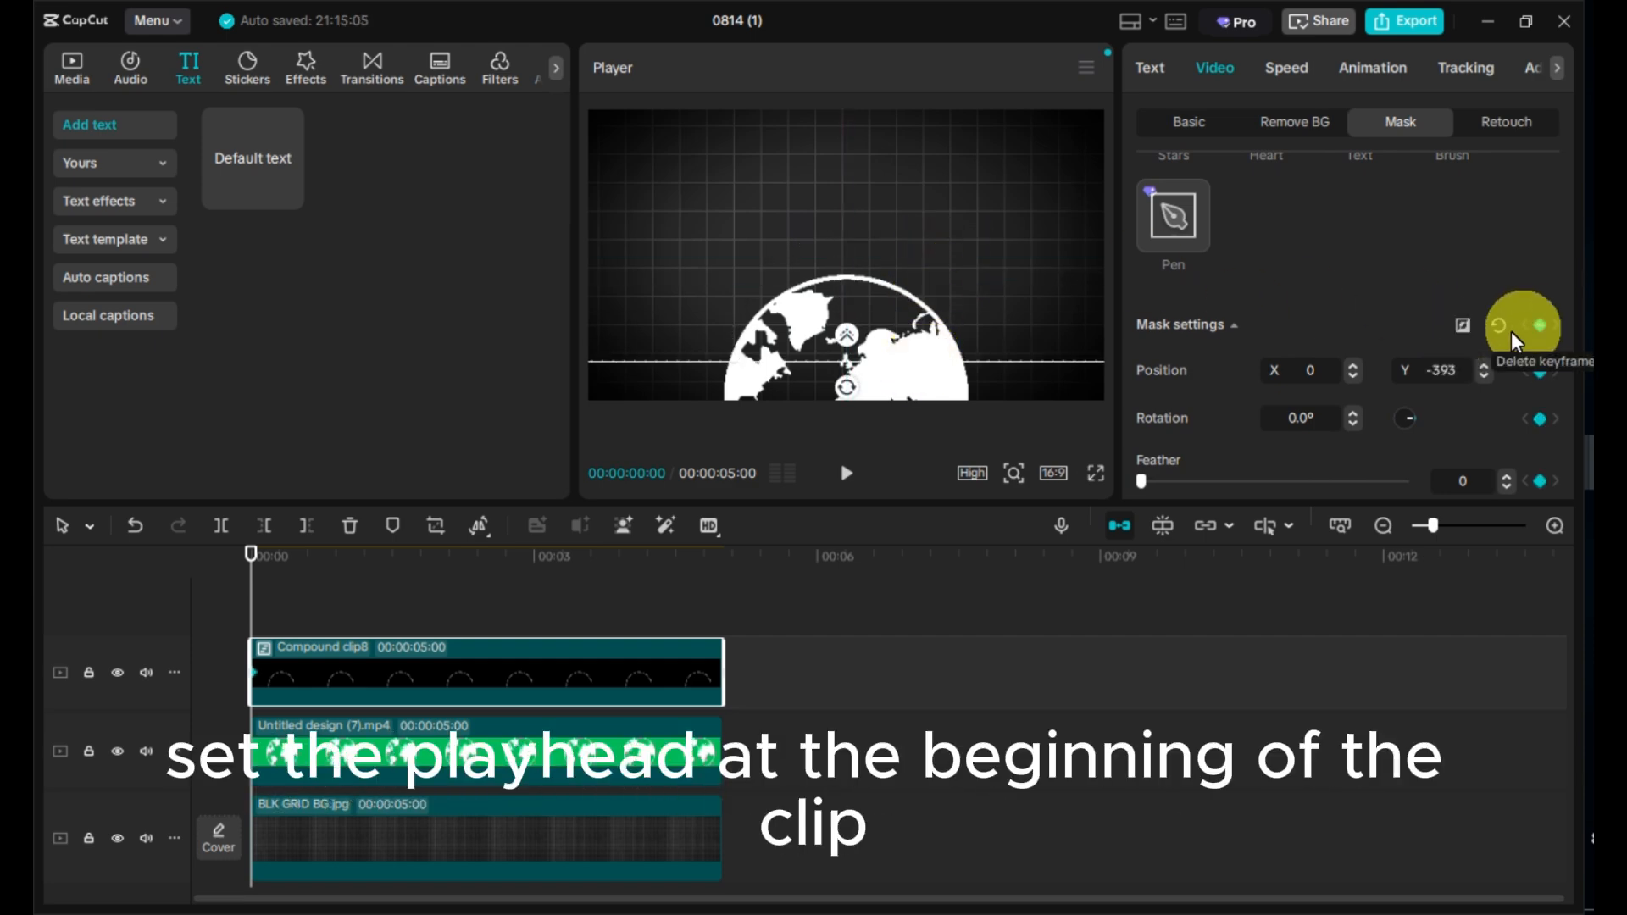
{"action": "left_click", "coordinate": [724, 566]}
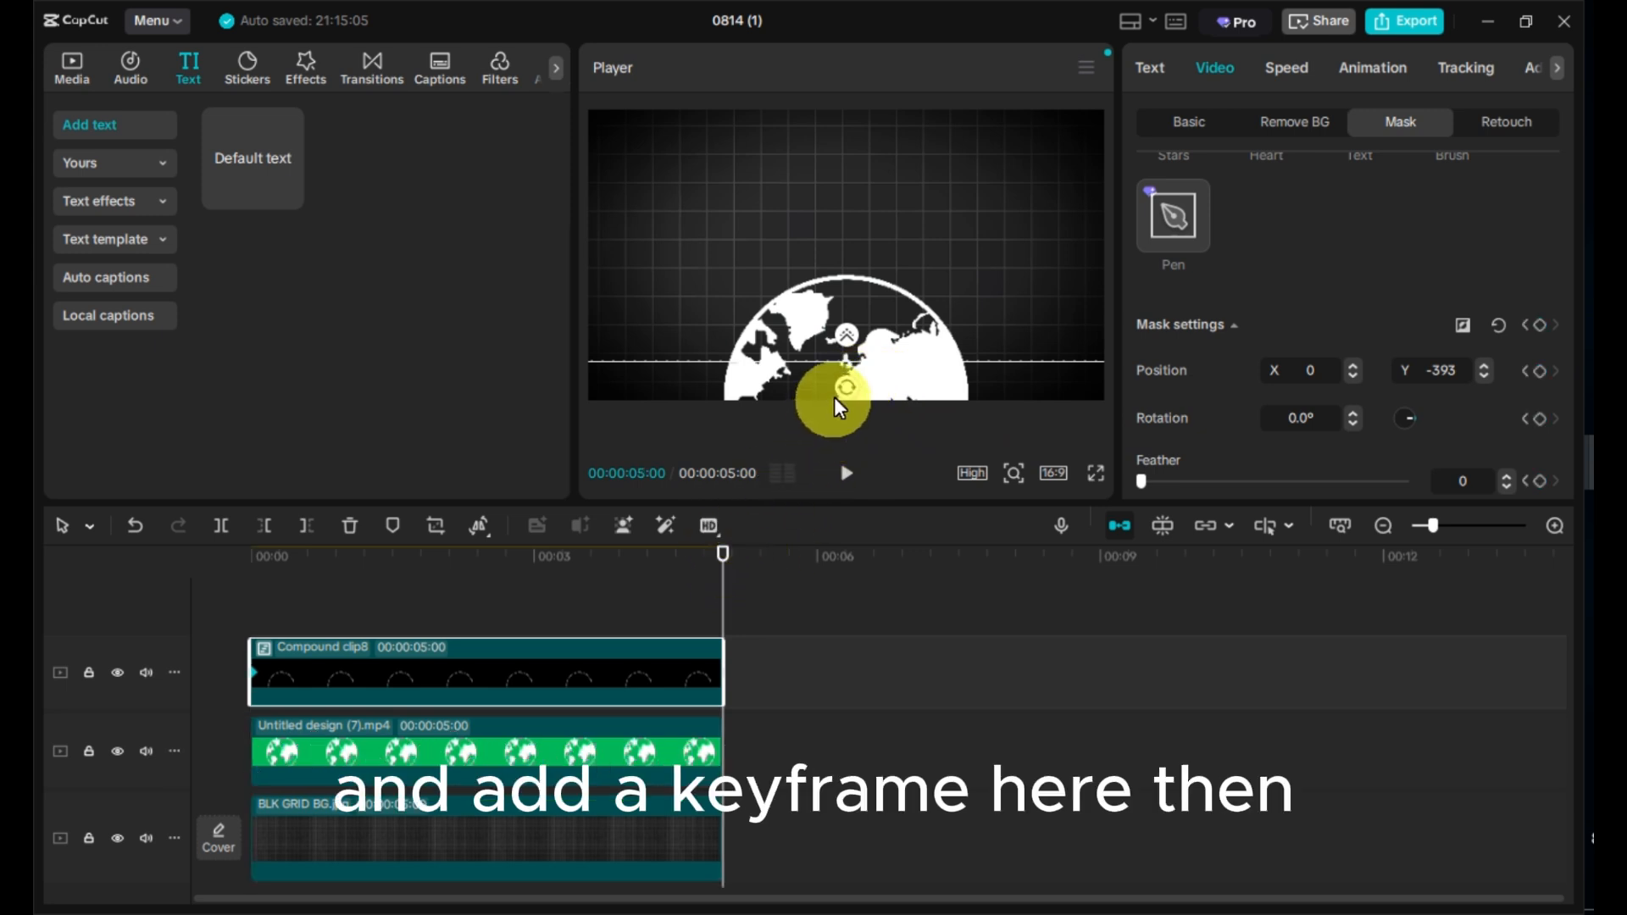
{"action": "left_click_drag", "start_coordinate": [838, 389], "coordinate": [860, 180]}
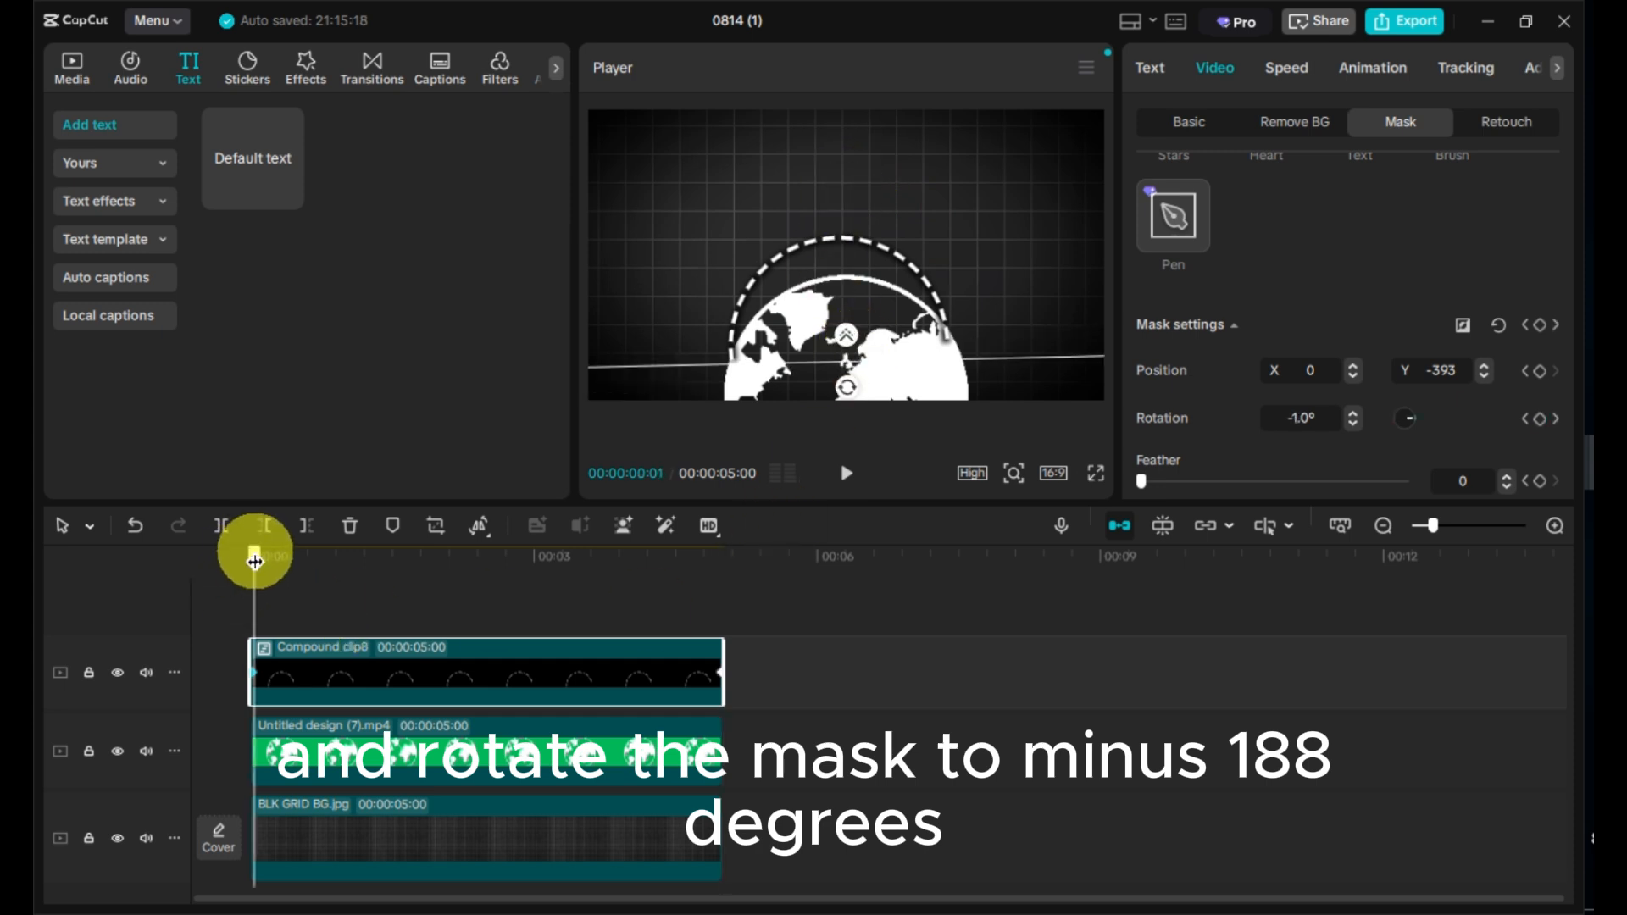
{"action": "left_click", "coordinate": [236, 550]}
{"action": "key", "text": "space"}
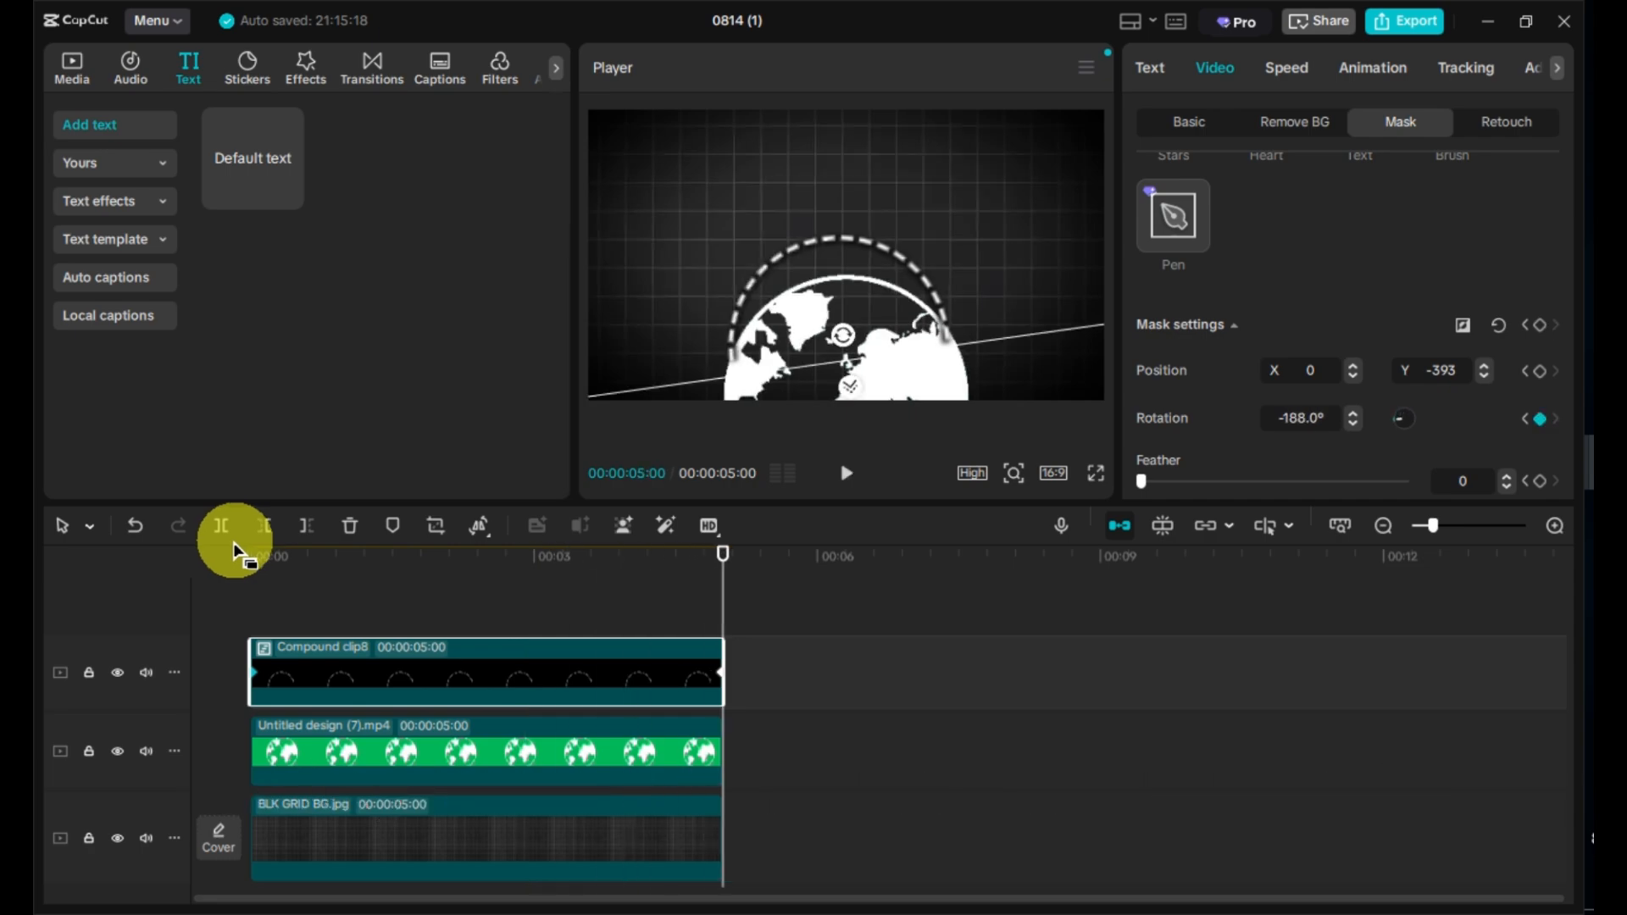
{"action": "left_click", "coordinate": [247, 555]}
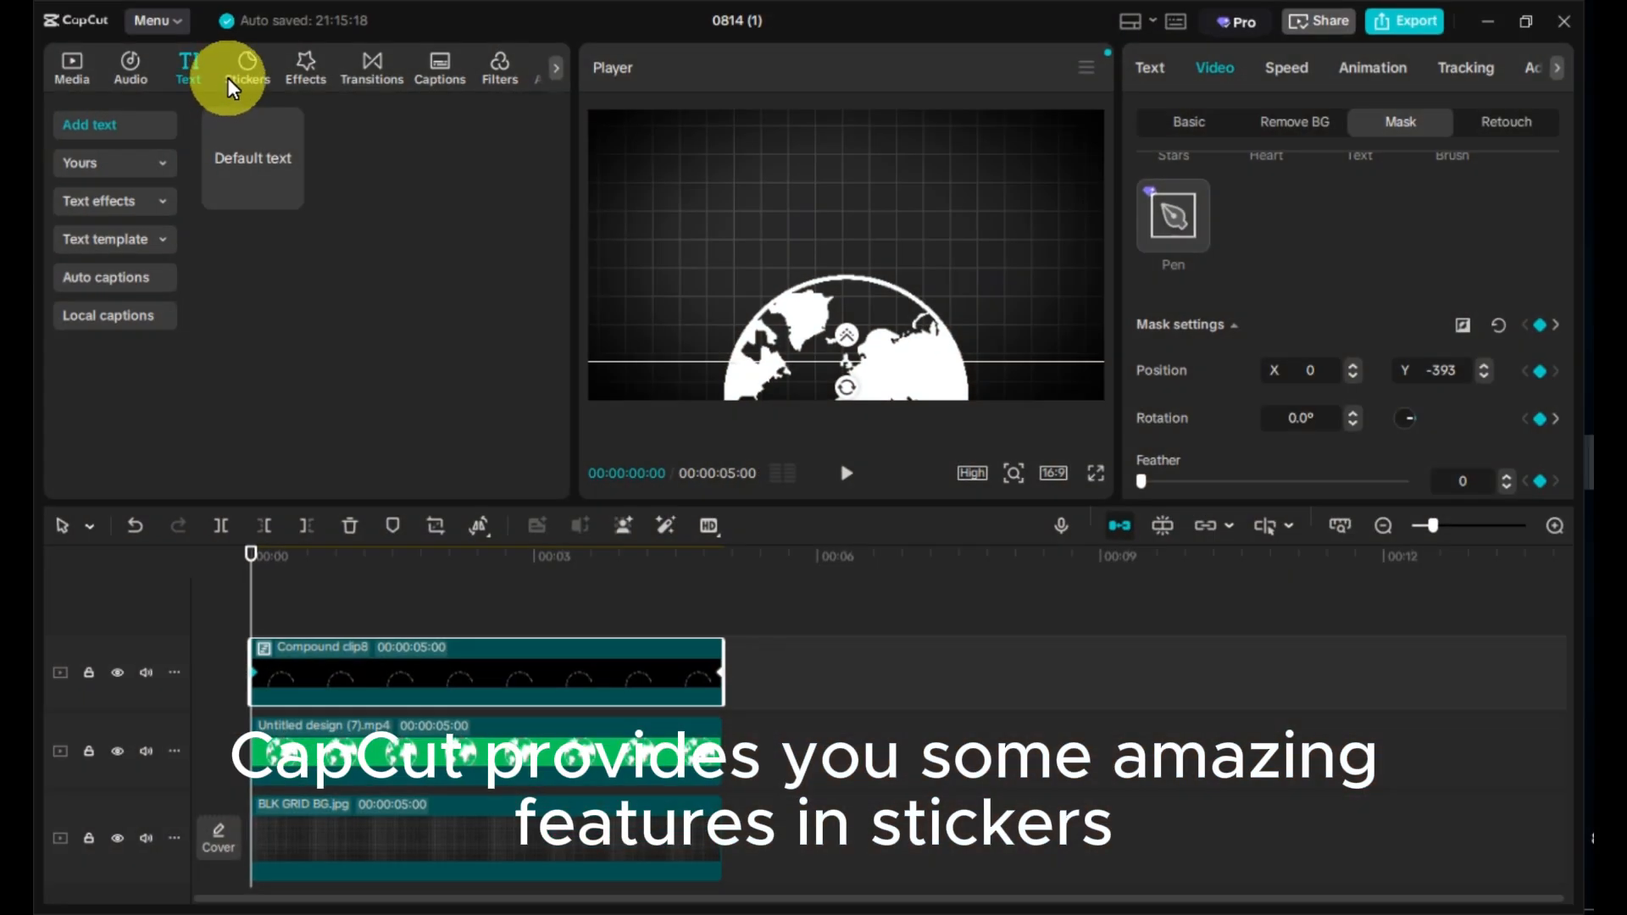
Step: Search the stickers for "red dot", add the red circle with a white centre at 0 seconds, and stretch it to the 5-second mark
{"action": "left_click", "coordinate": [229, 78]}
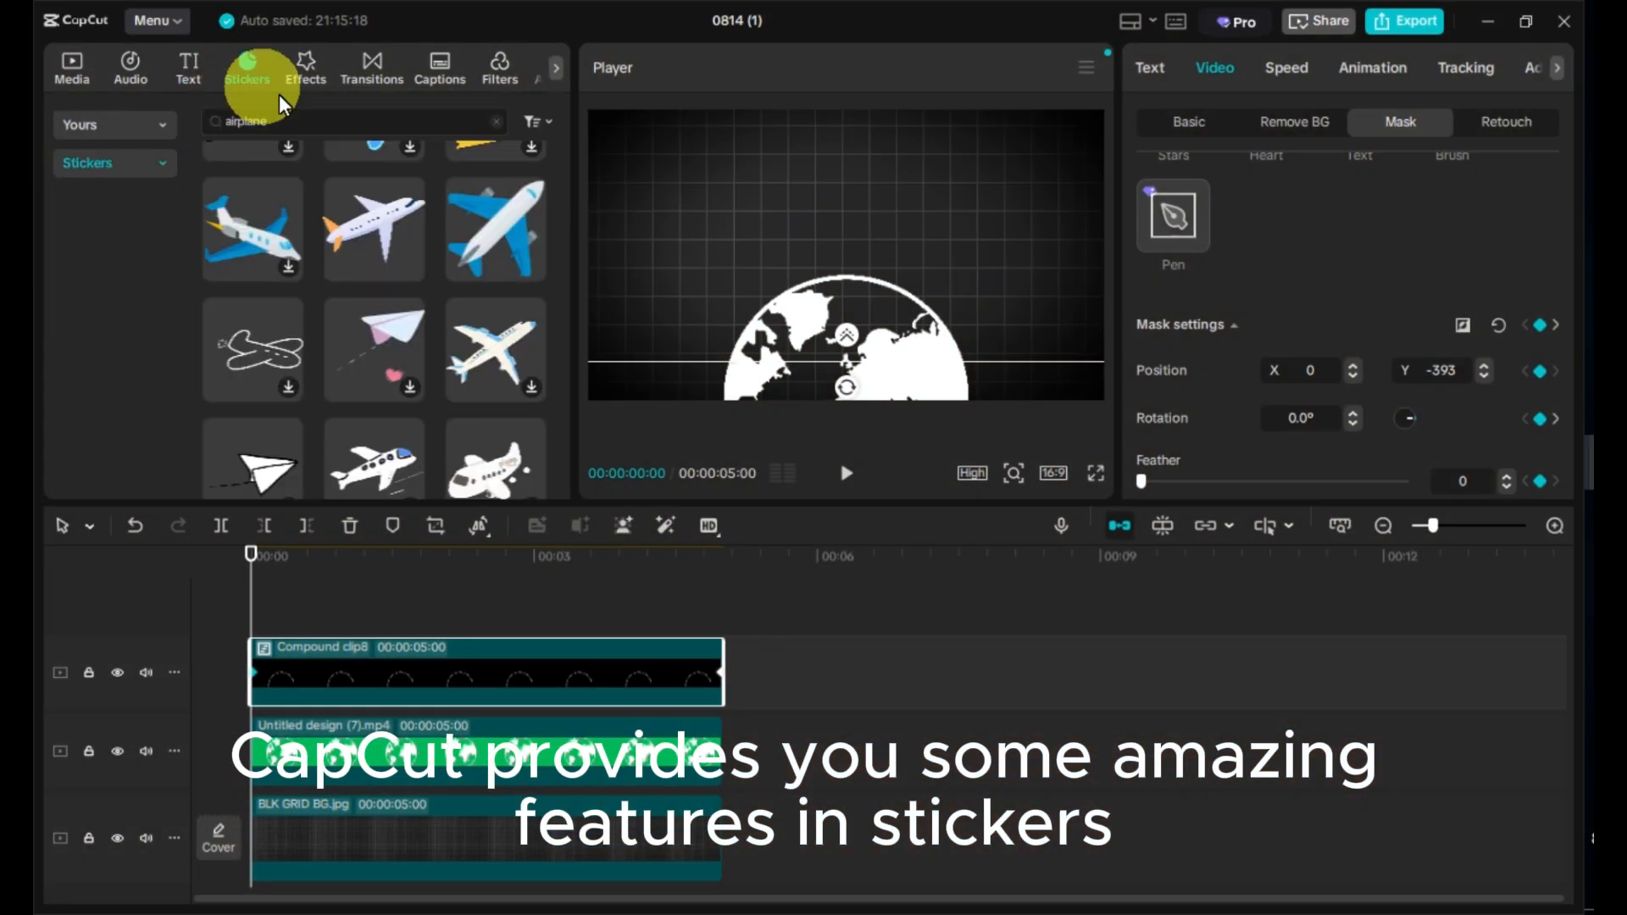
{"action": "left_click", "coordinate": [496, 121]}
{"action": "left_click", "coordinate": [386, 119]}
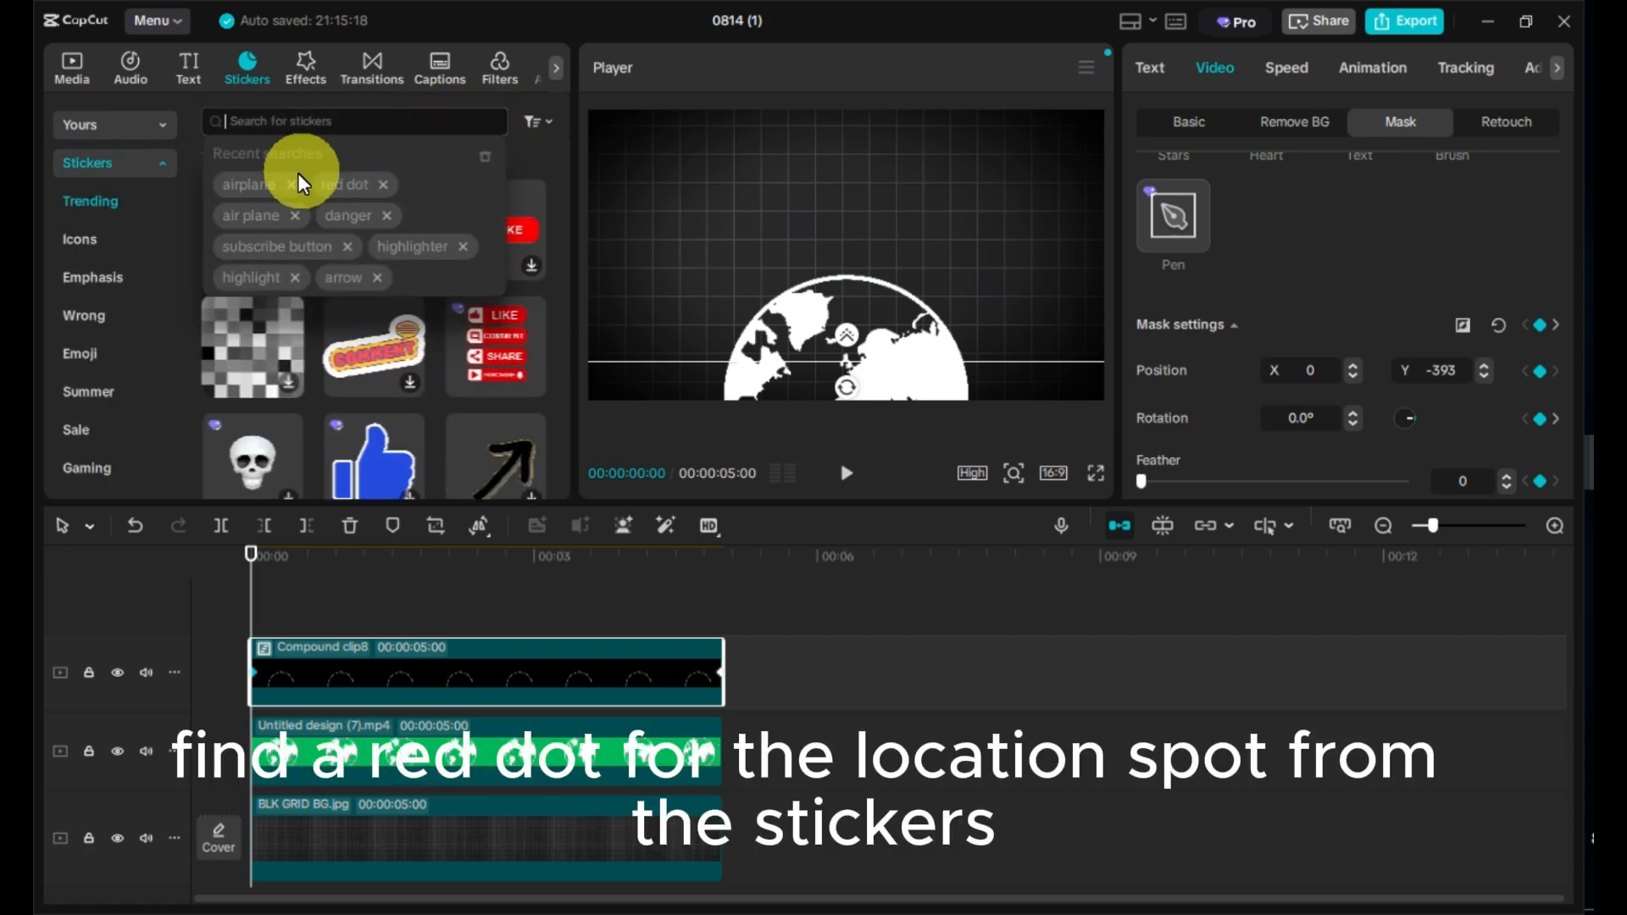
{"action": "left_click", "coordinate": [353, 183]}
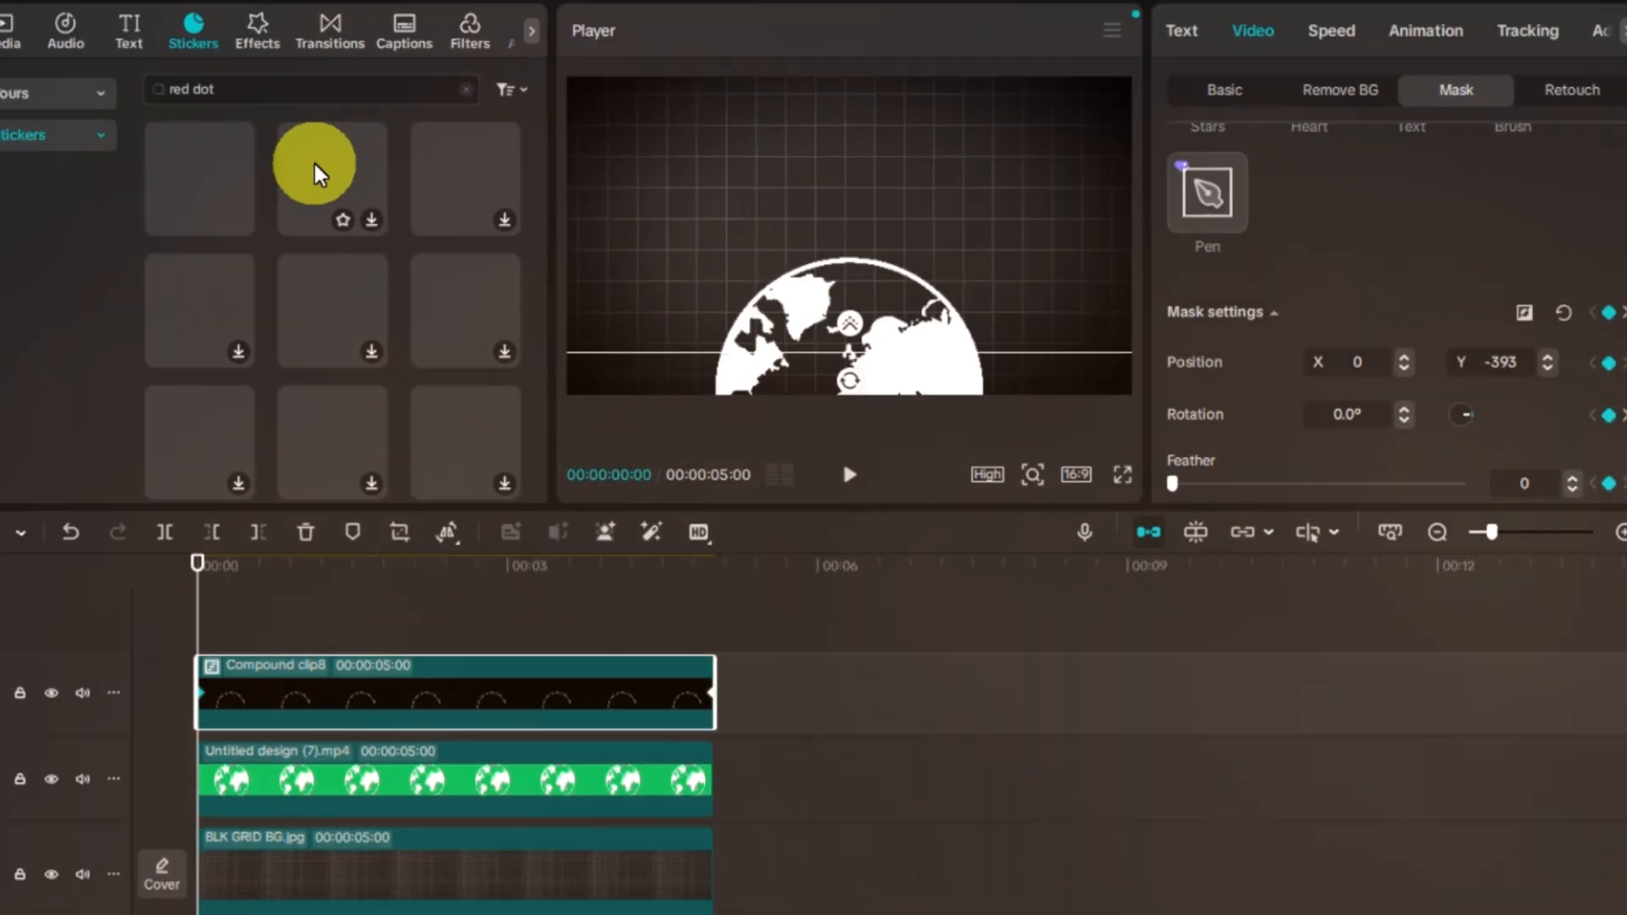
{"action": "scroll", "coordinate": [516, 338], "scroll_direction": "down", "scroll_amount": 5}
{"action": "scroll", "coordinate": [516, 332], "scroll_direction": "down", "scroll_amount": 2}
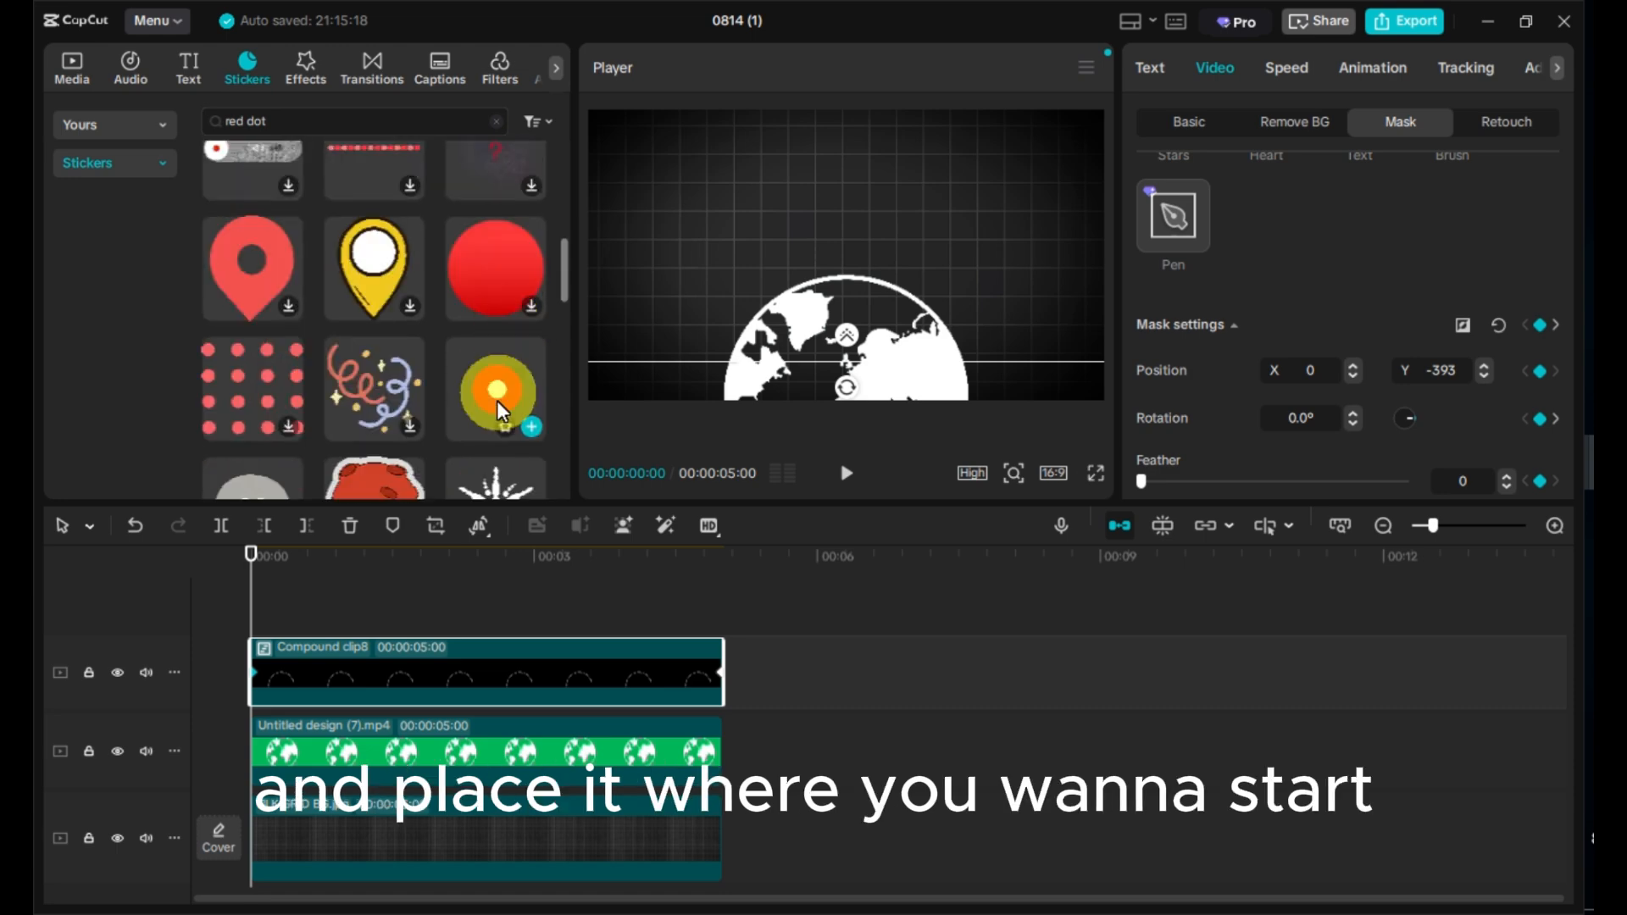
{"action": "left_click", "coordinate": [531, 424]}
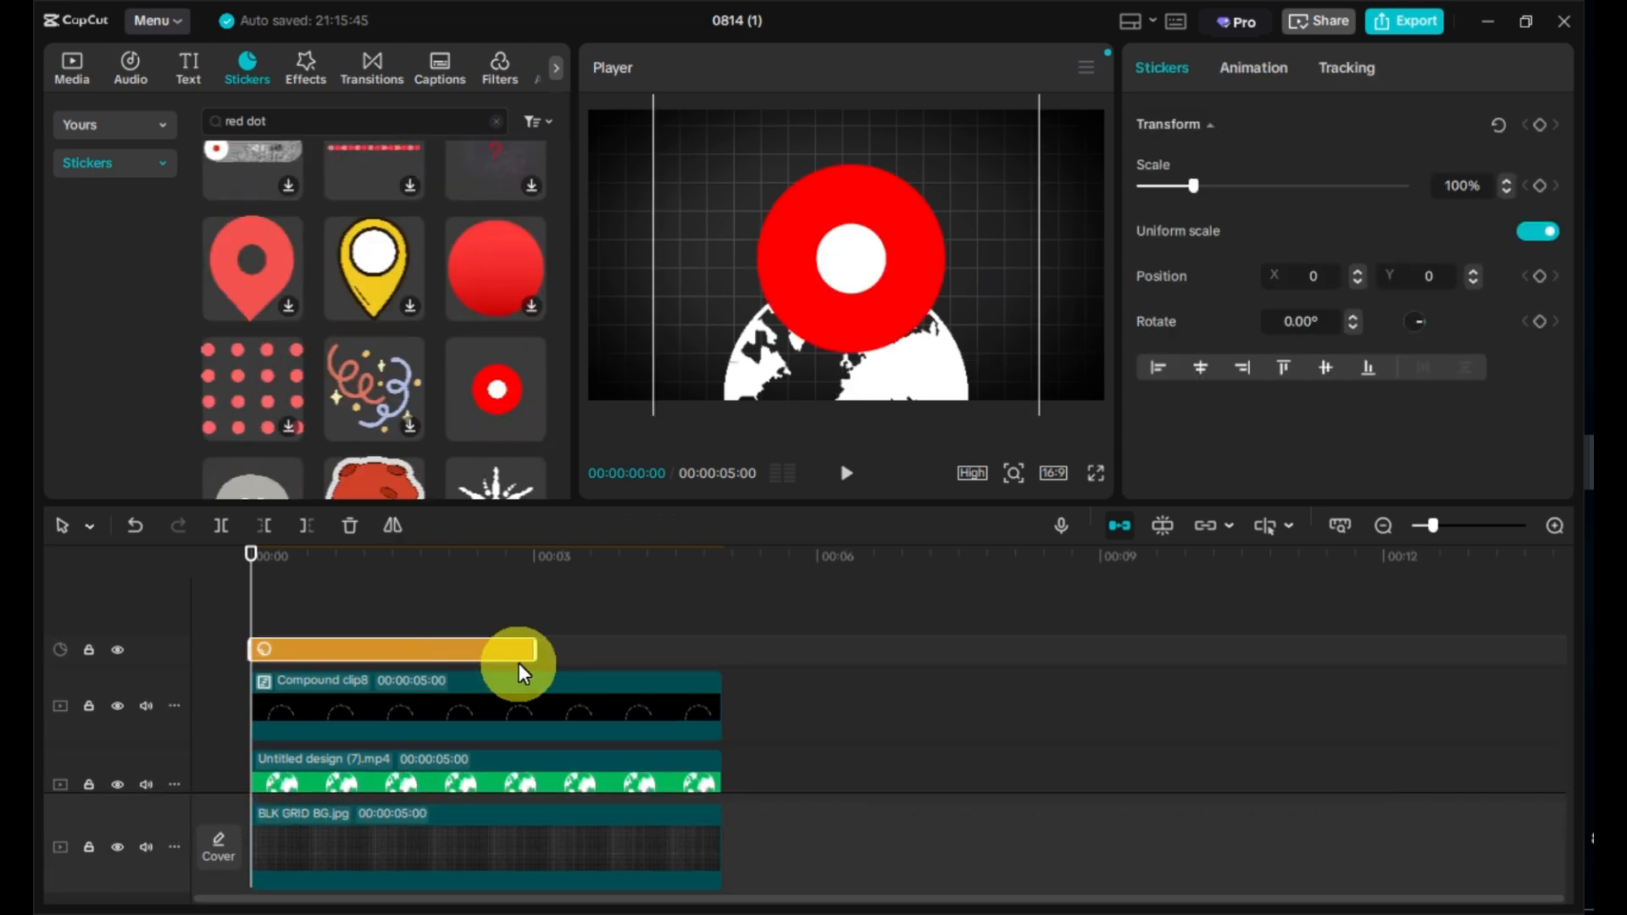
{"action": "left_click_drag", "start_coordinate": [536, 649], "coordinate": [722, 655]}
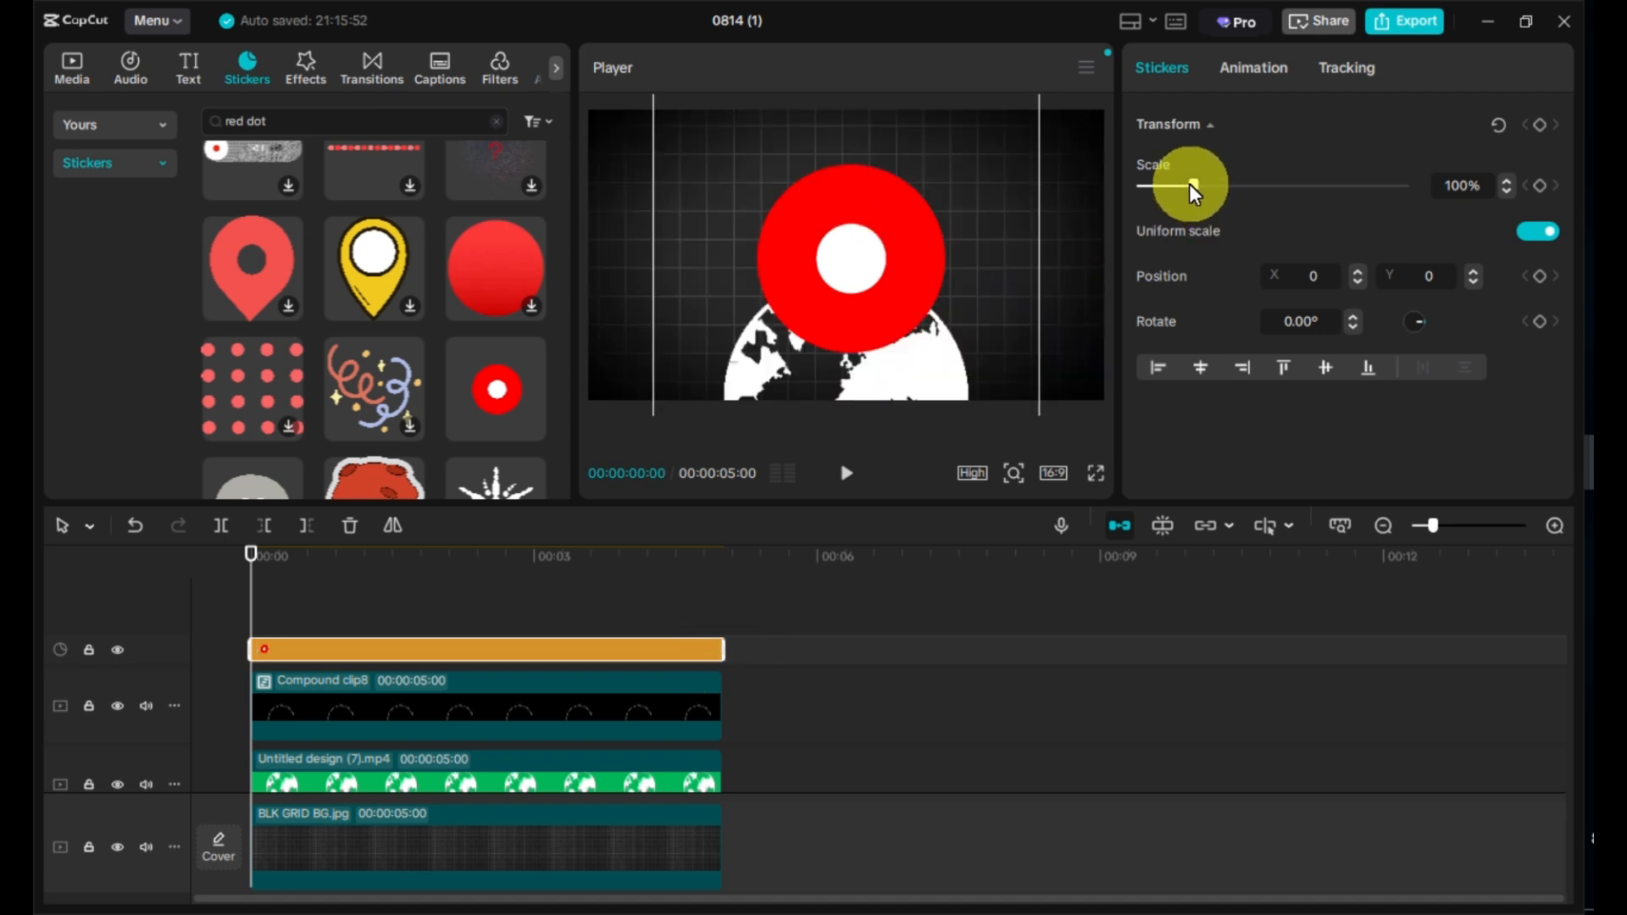
Step: Set the red dot sticker's scale to 8% and place it at the arch's right end, at about X 745, Y -690
{"action": "left_click_drag", "start_coordinate": [1190, 184], "coordinate": [1145, 195]}
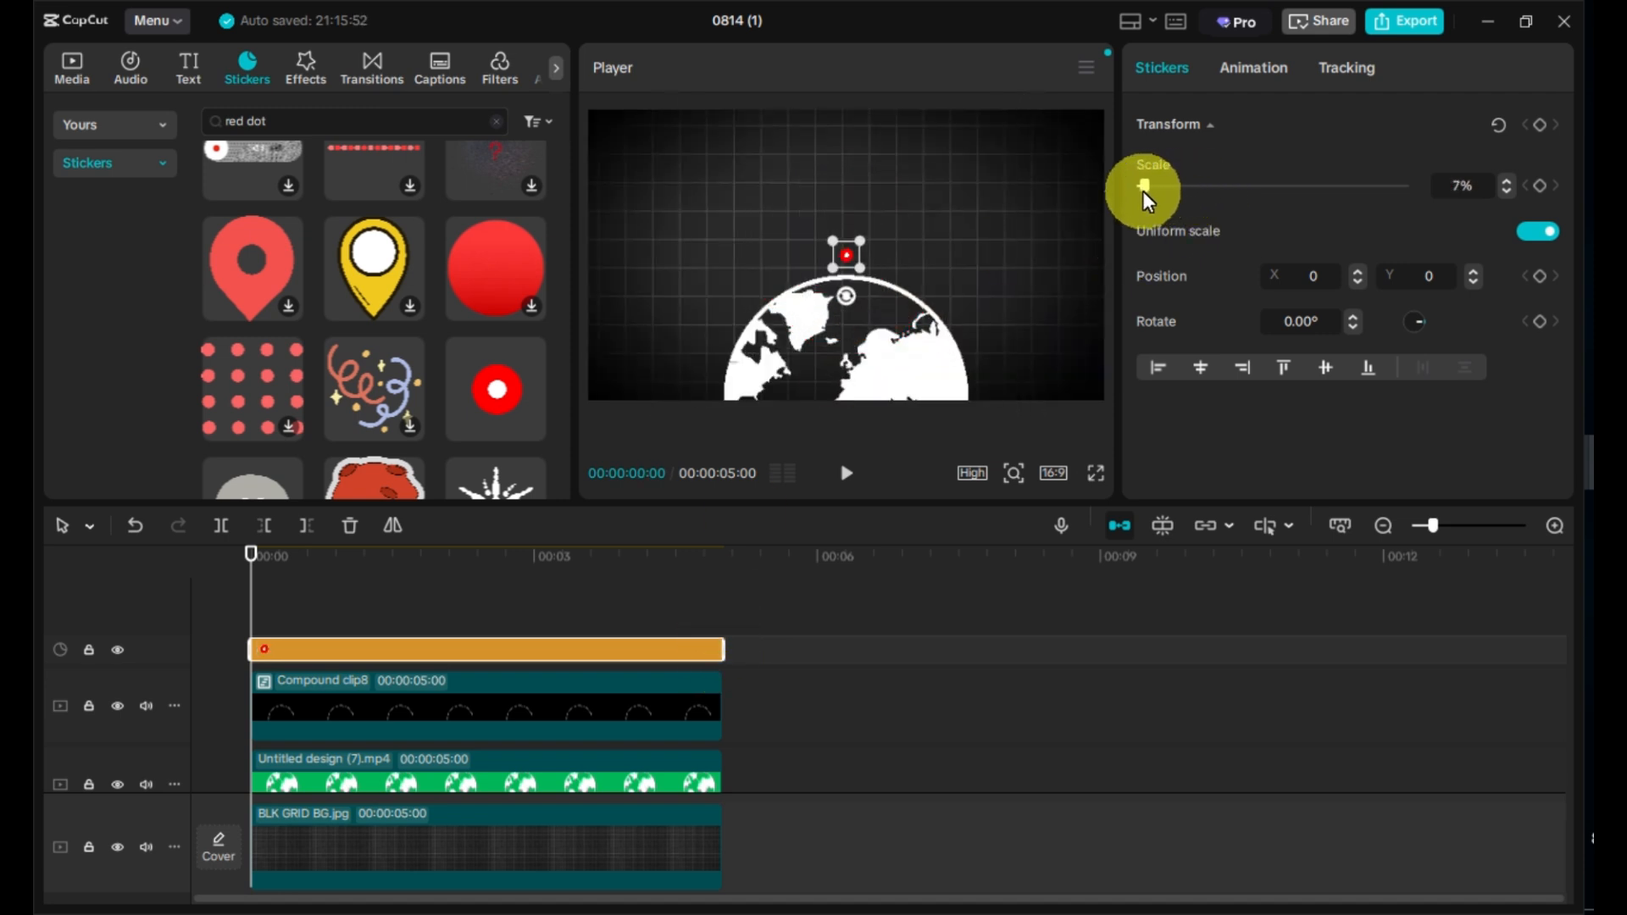
{"action": "left_click", "coordinate": [1451, 188]}
{"action": "key", "text": "BackSpace"}
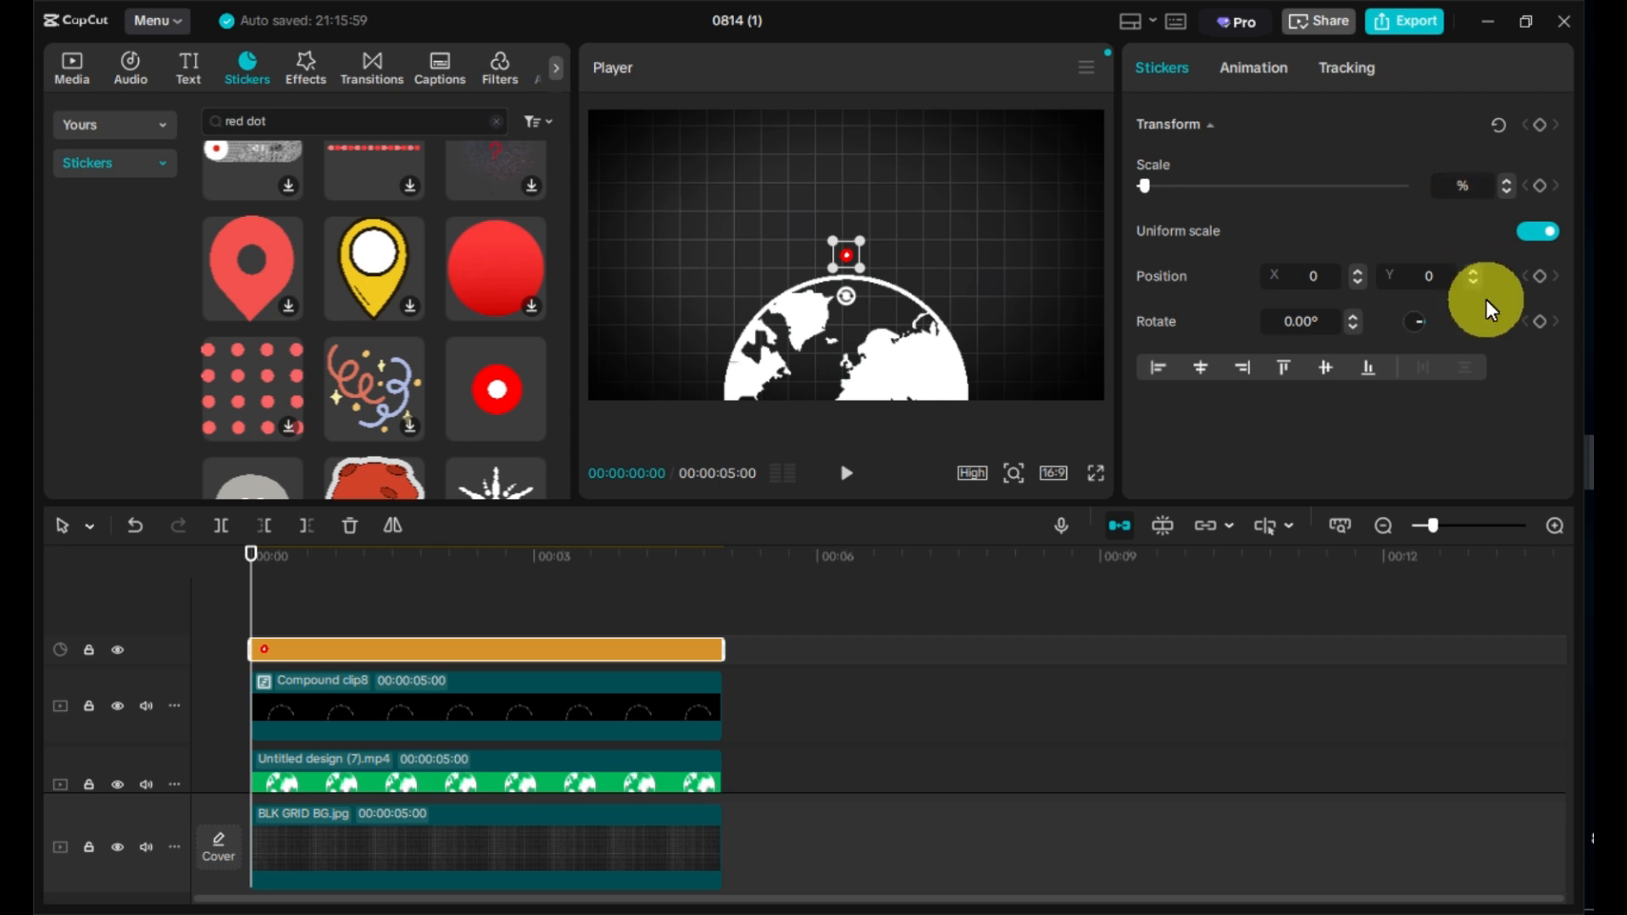
{"action": "type", "text": "8"}
{"action": "key", "text": "Return"}
{"action": "left_click_drag", "start_coordinate": [847, 255], "coordinate": [951, 356]}
{"action": "key", "text": "space"}
{"action": "key", "text": "space"}
{"action": "left_click", "coordinate": [251, 556]}
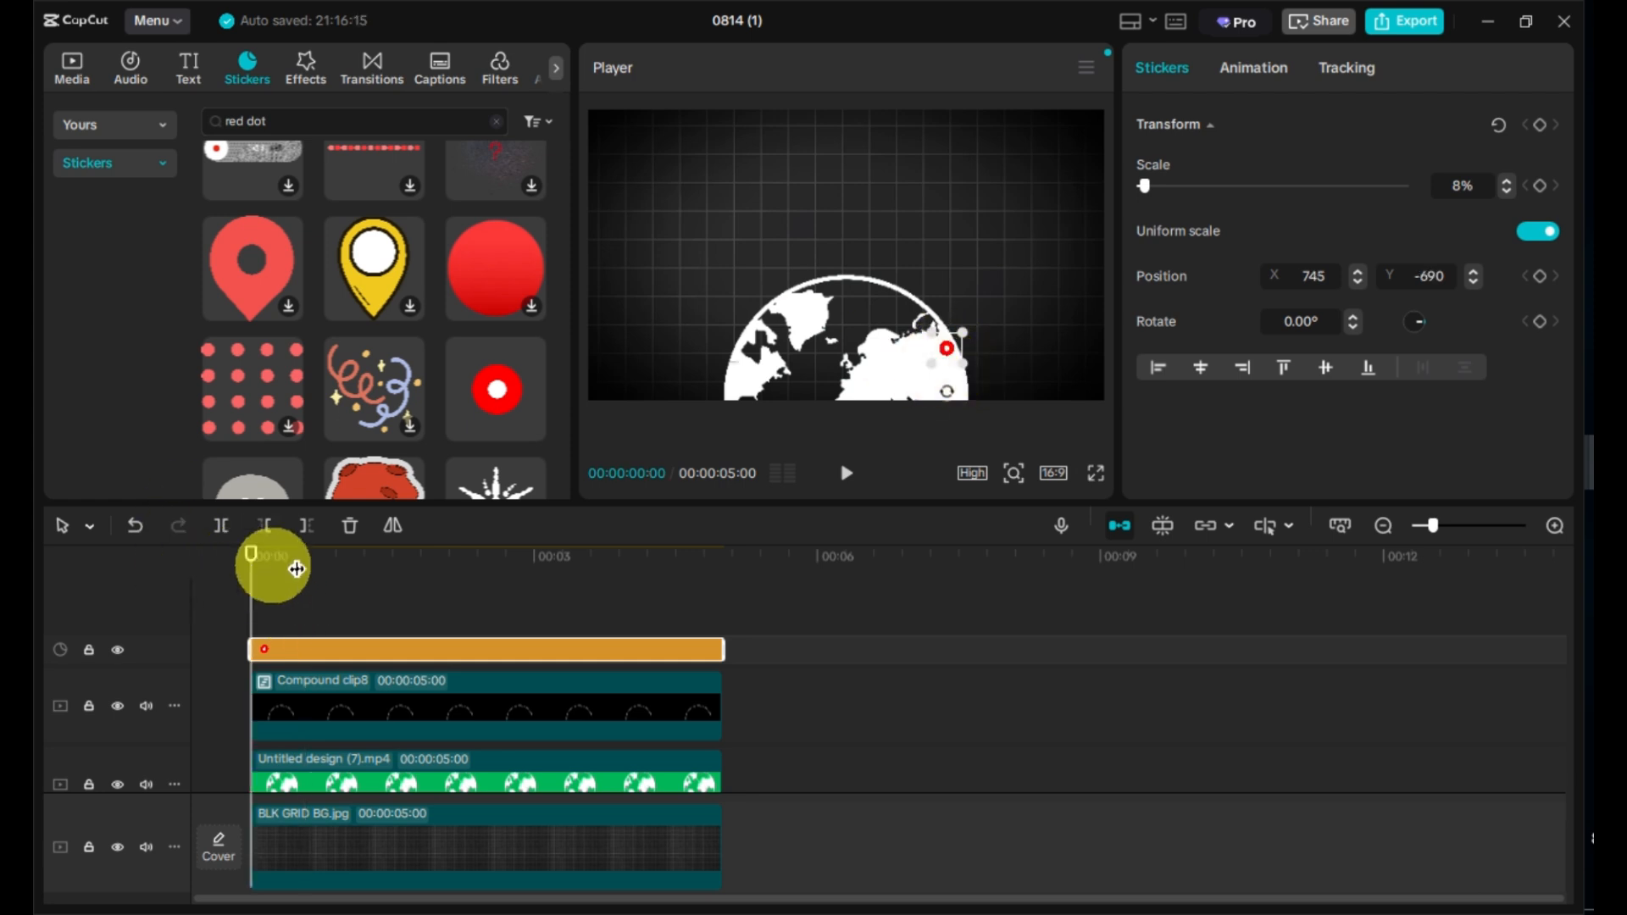
Step: Add the same red dot sticker again on a new layer above, starting at 0 seconds and stretched to the 5-second mark
{"action": "left_click_drag", "start_coordinate": [714, 556], "coordinate": [723, 570]}
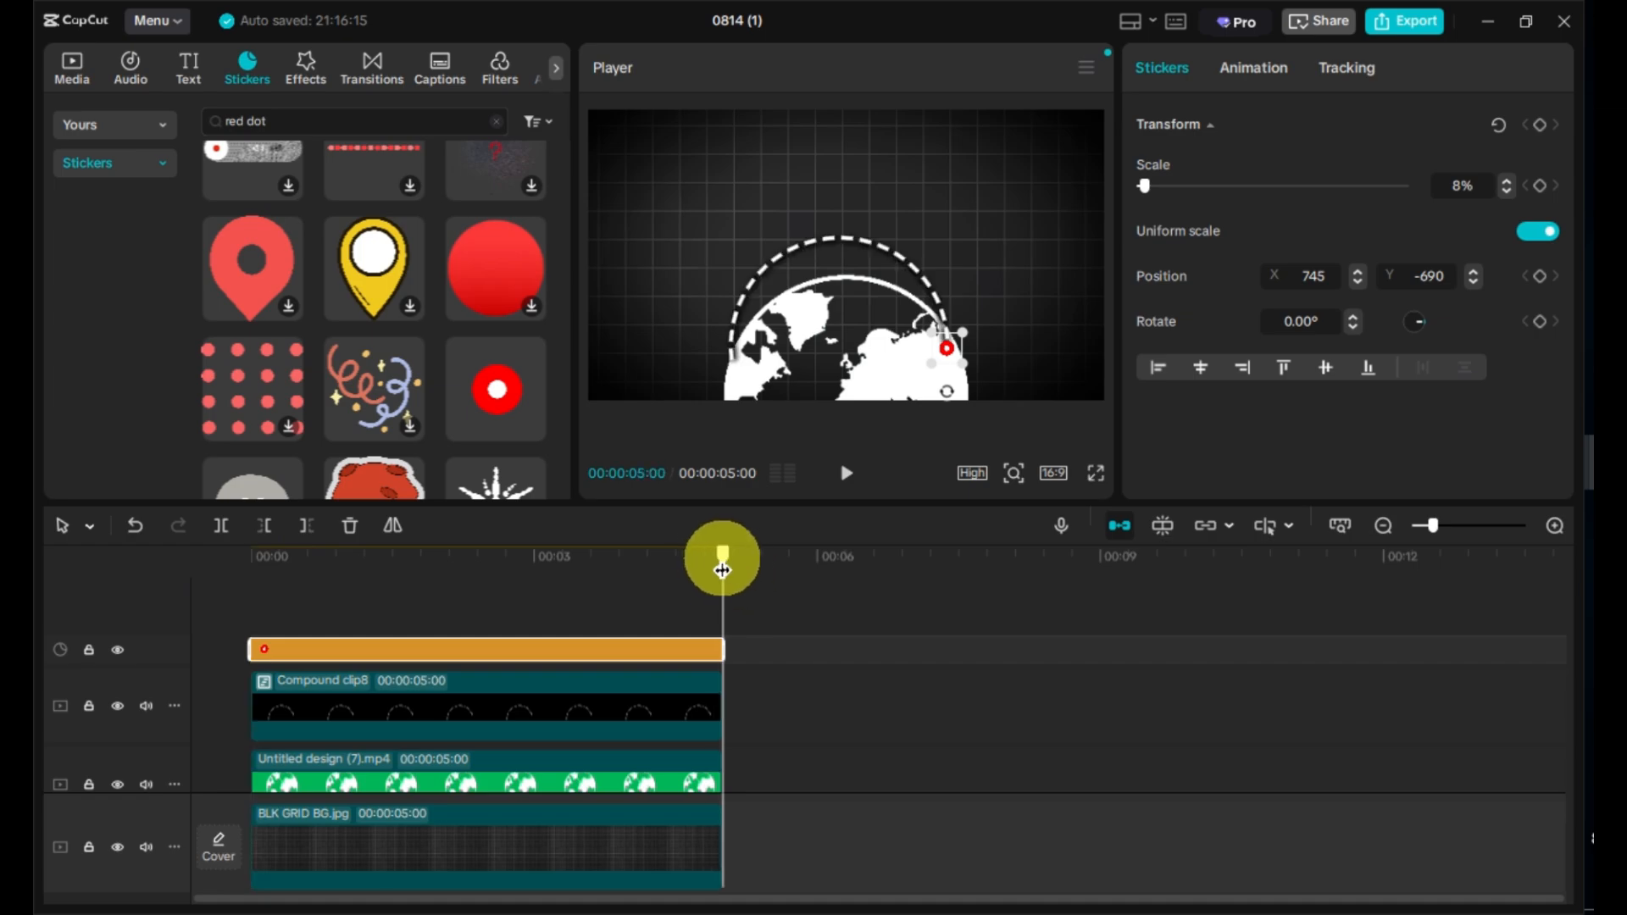
{"action": "left_click_drag", "start_coordinate": [521, 405], "coordinate": [312, 623]}
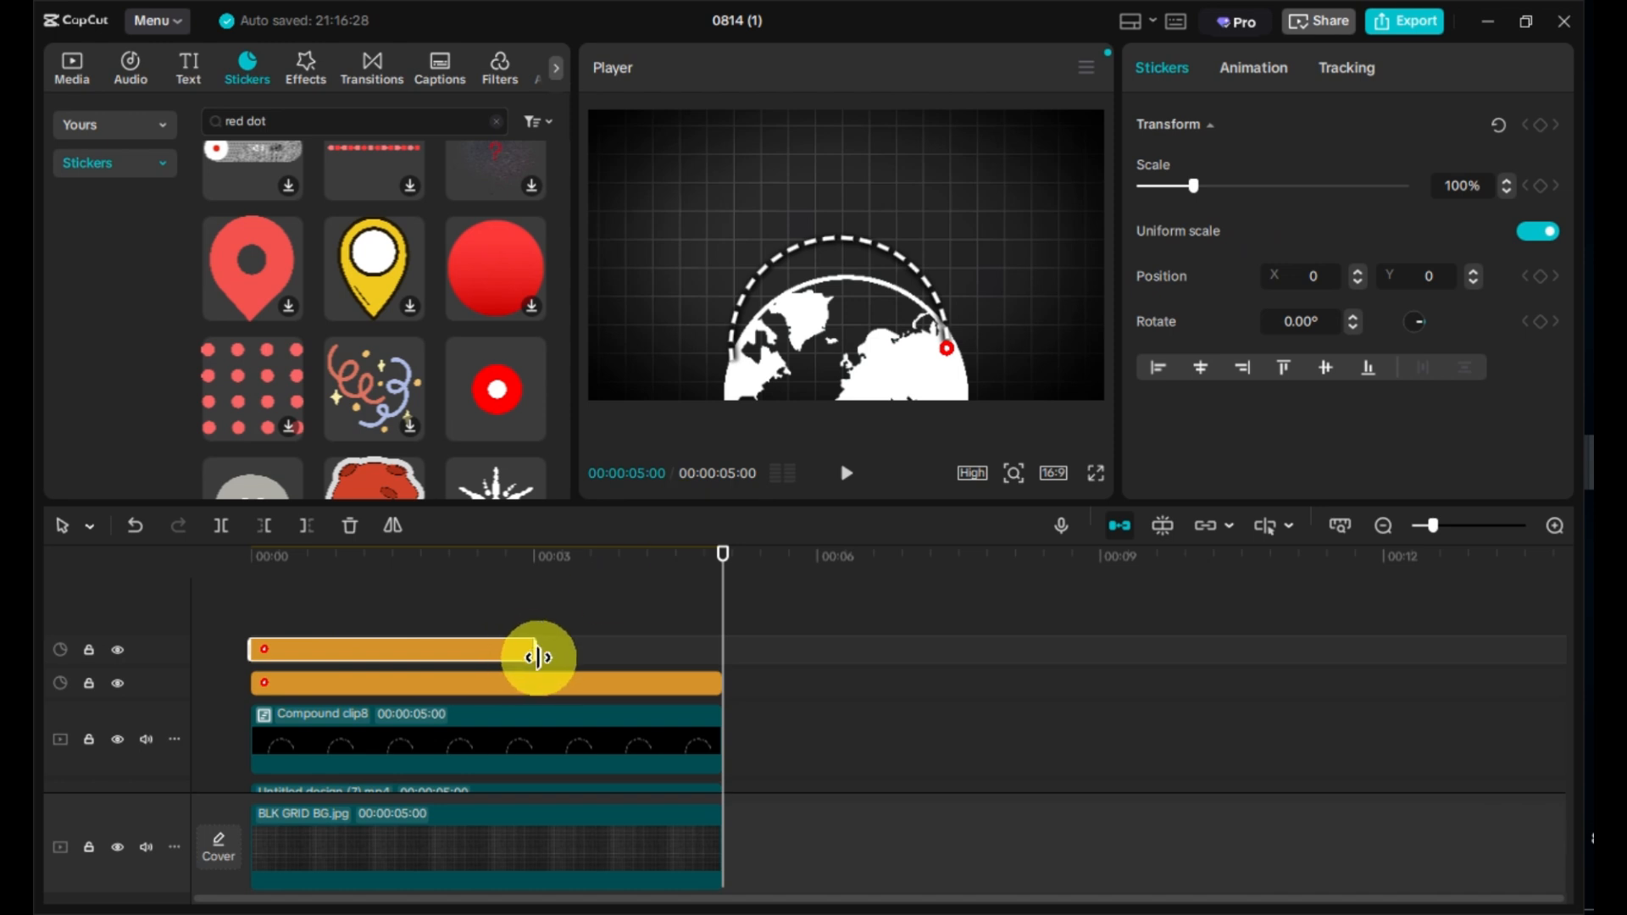
{"action": "left_click_drag", "start_coordinate": [537, 658], "coordinate": [722, 662]}
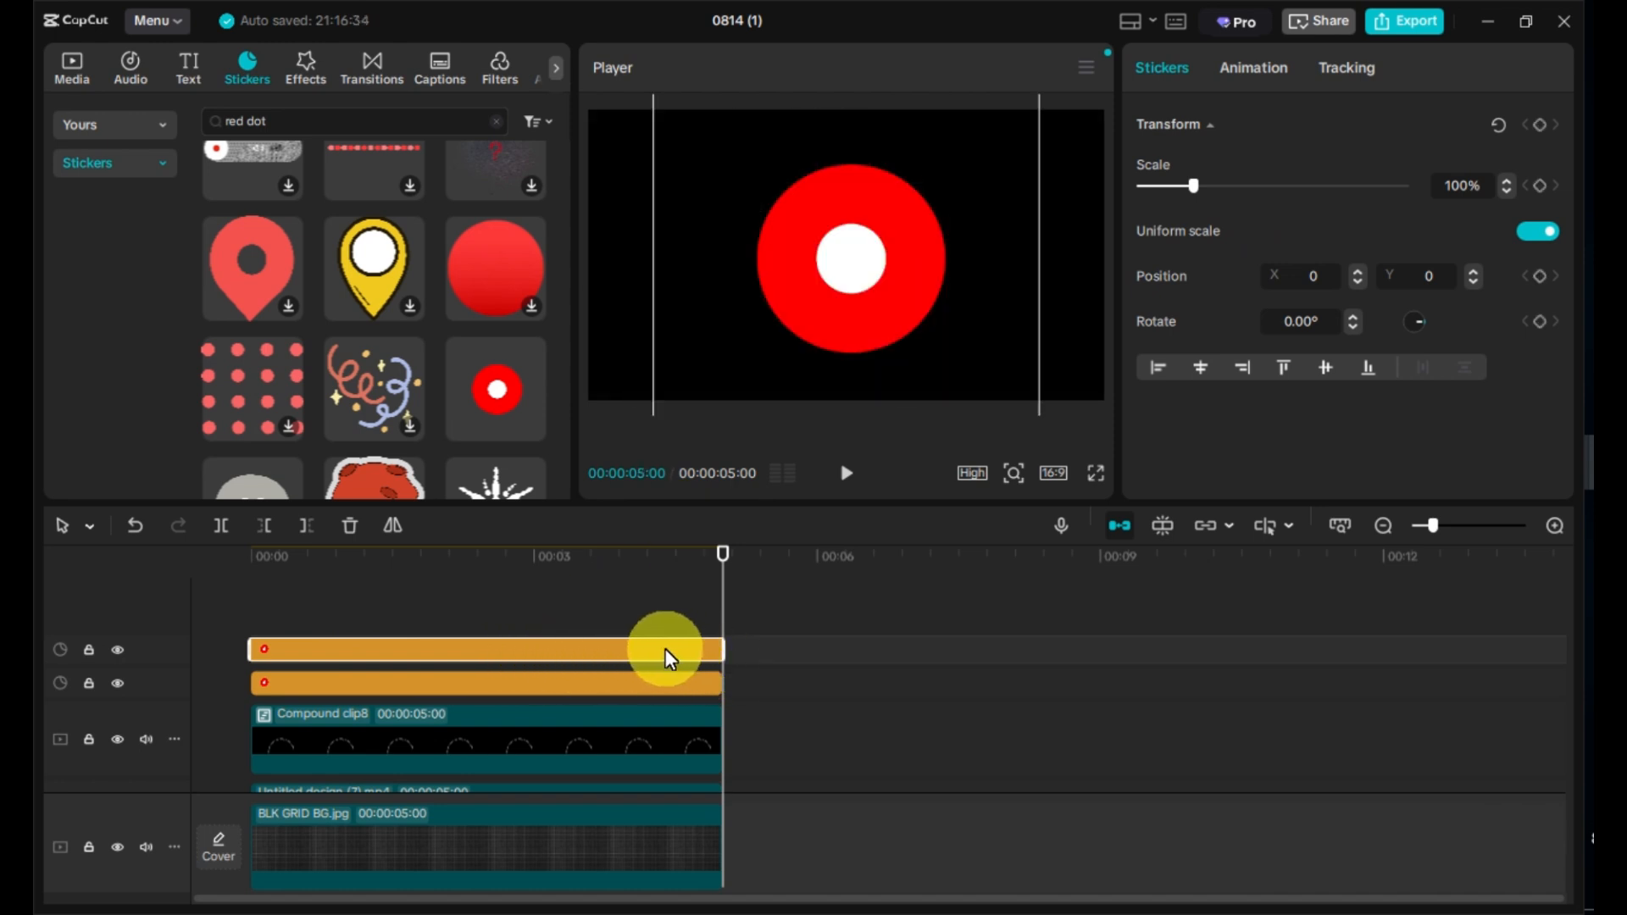
Step: Set the second red dot's scale to 8% and place it at the arch's left end, at about X -811, Y -850
{"action": "left_click", "coordinate": [1455, 186]}
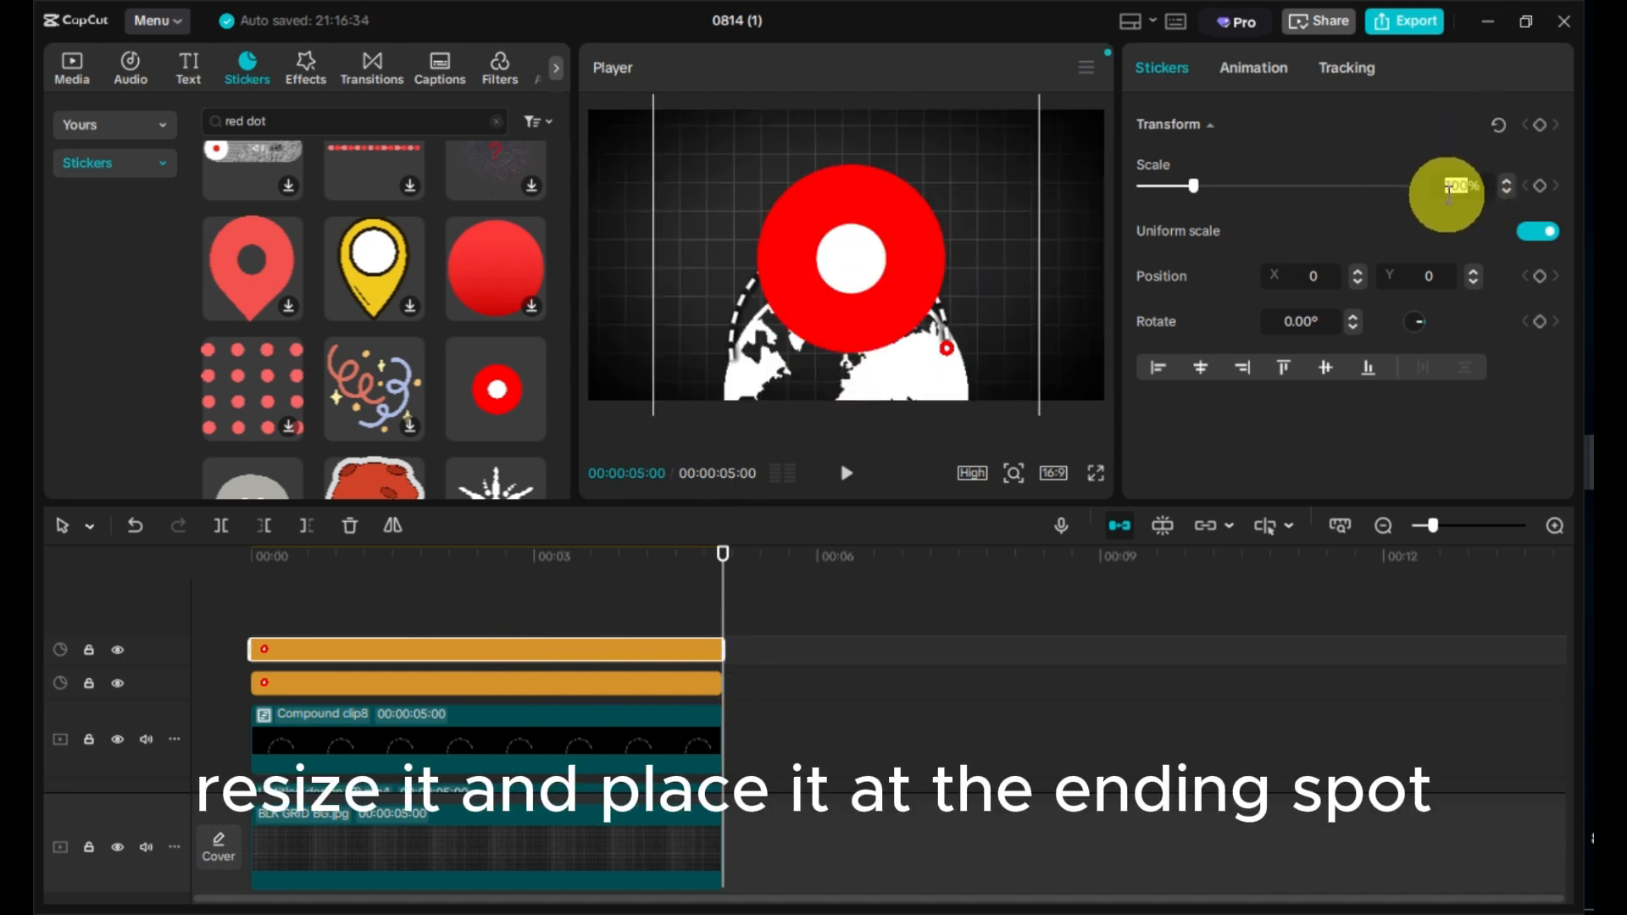
{"action": "type", "text": "8"}
{"action": "key", "text": "Return"}
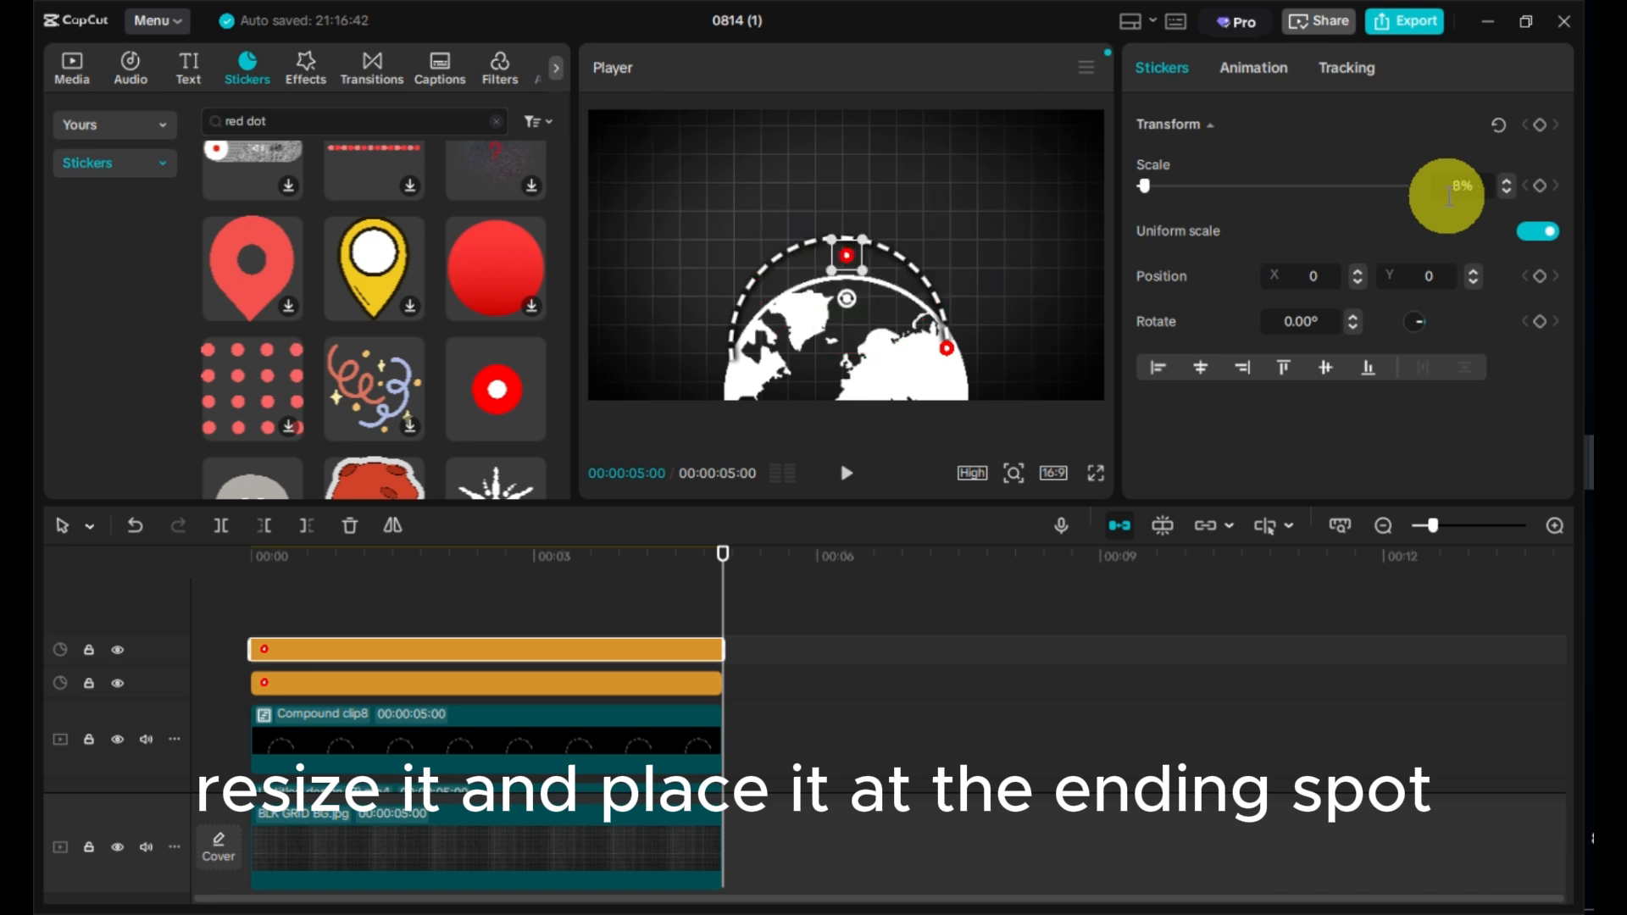
{"action": "left_click_drag", "start_coordinate": [848, 248], "coordinate": [739, 364]}
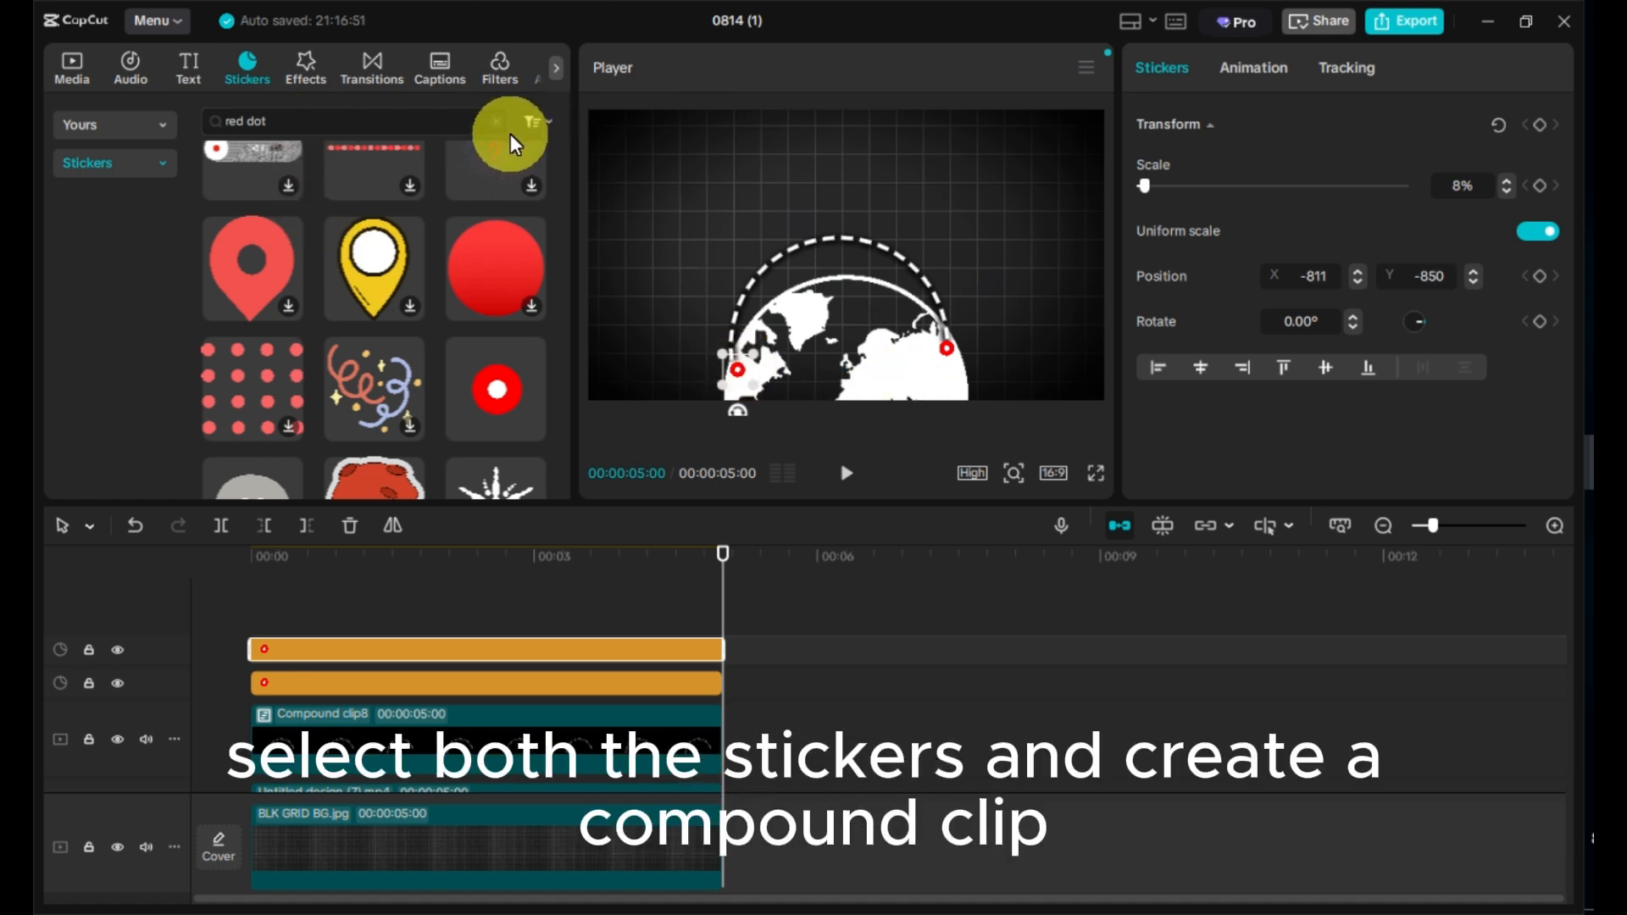
Step: Combine the two red dot stickers into one compound clip
{"action": "left_click", "coordinate": [517, 683], "text": "ctrl"}
{"action": "right_click", "coordinate": [517, 681]}
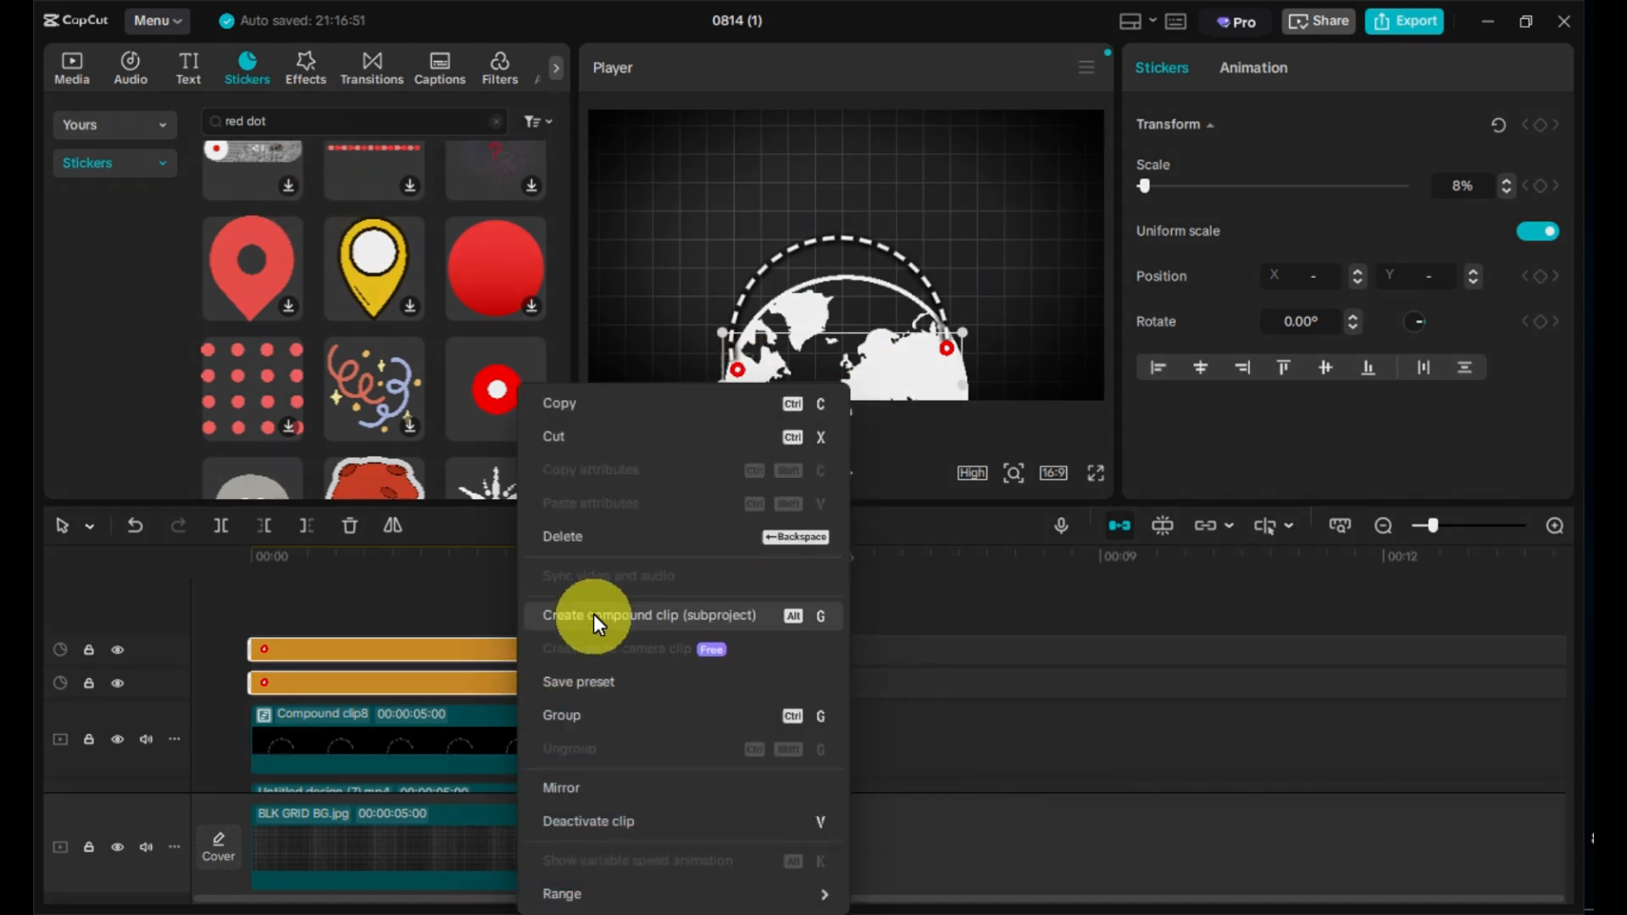
{"action": "left_click", "coordinate": [593, 616]}
Step: Search the stickers for "airplane", add the white plane with blue wings at 0 seconds, and stretch it to nearly the 5-second mark
{"action": "left_click", "coordinate": [253, 557]}
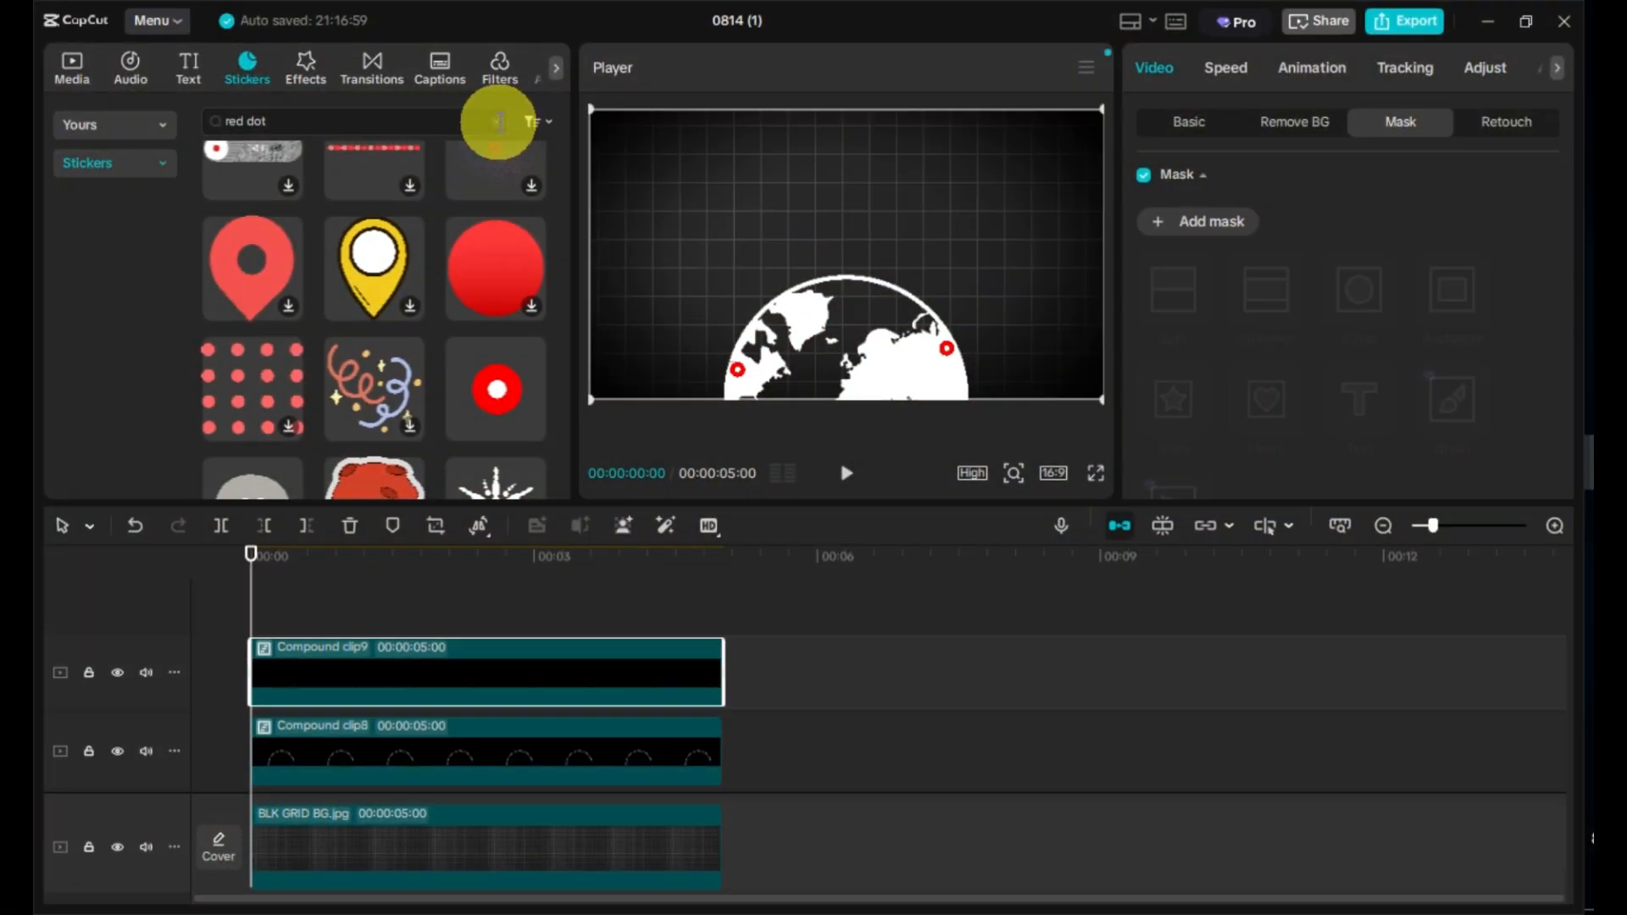
{"action": "left_click", "coordinate": [496, 121]}
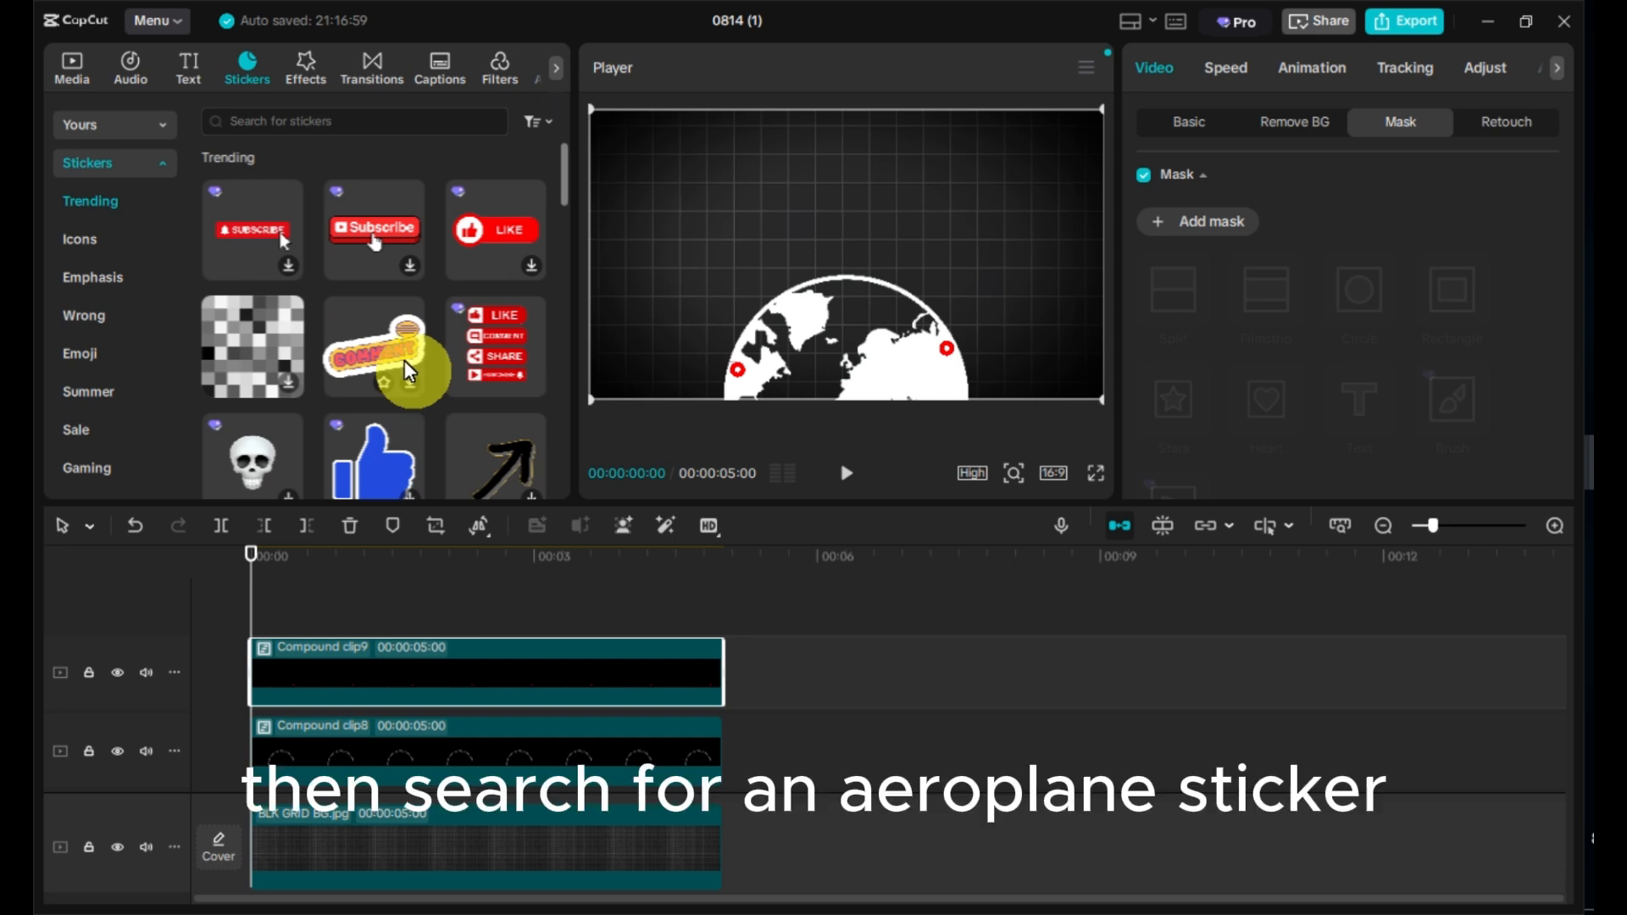
{"action": "left_click", "coordinate": [351, 127]}
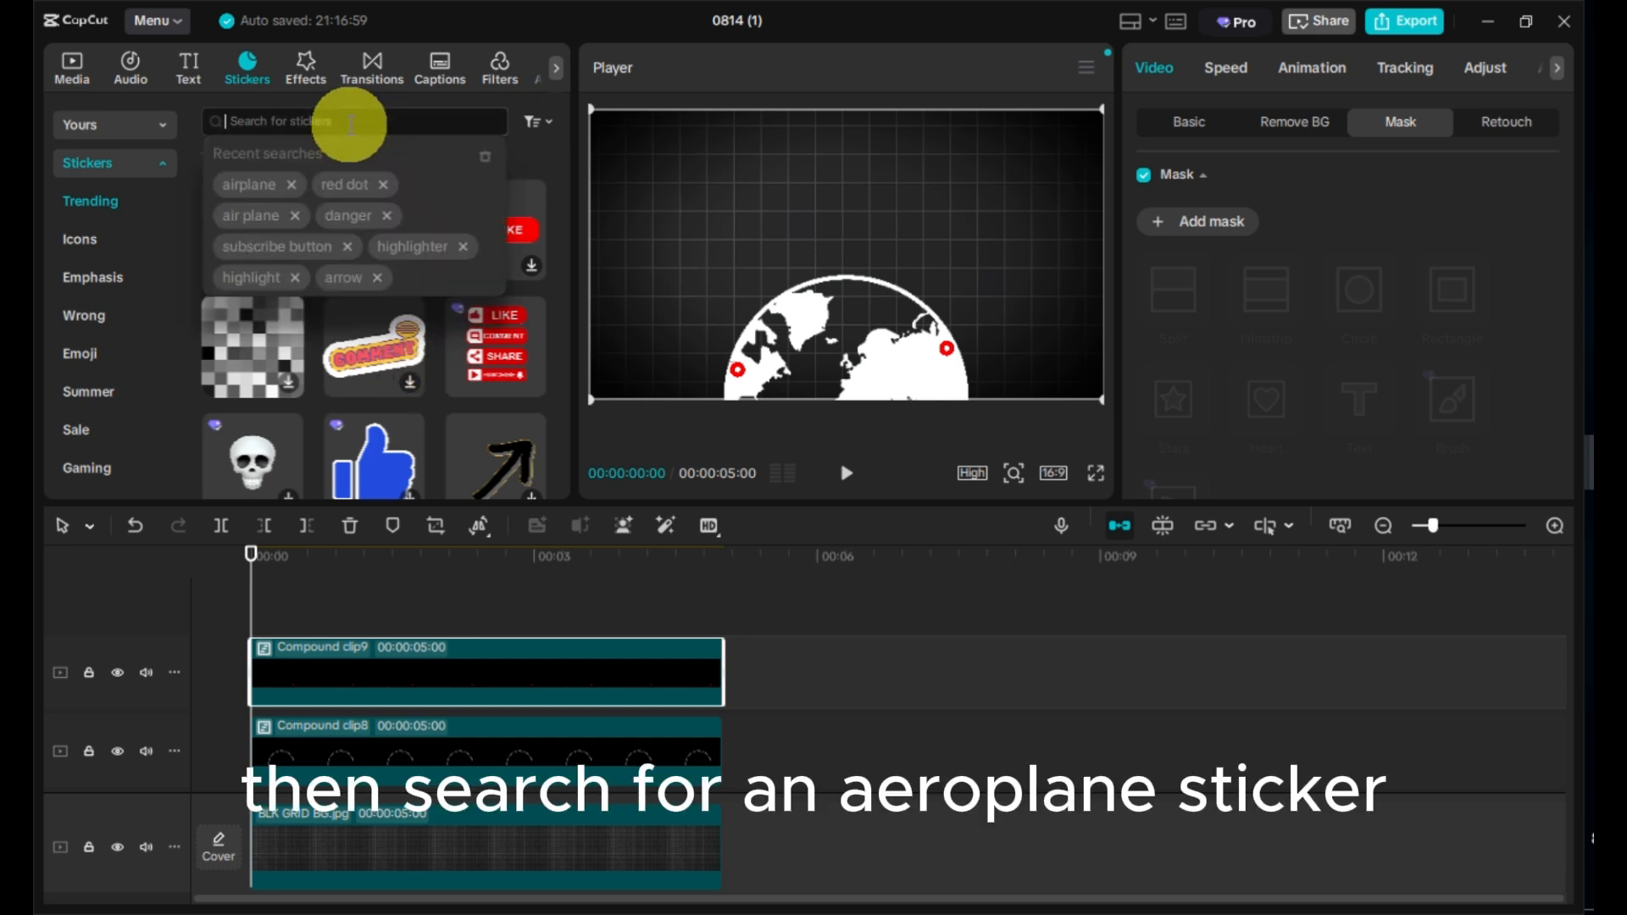
{"action": "left_click", "coordinate": [258, 188]}
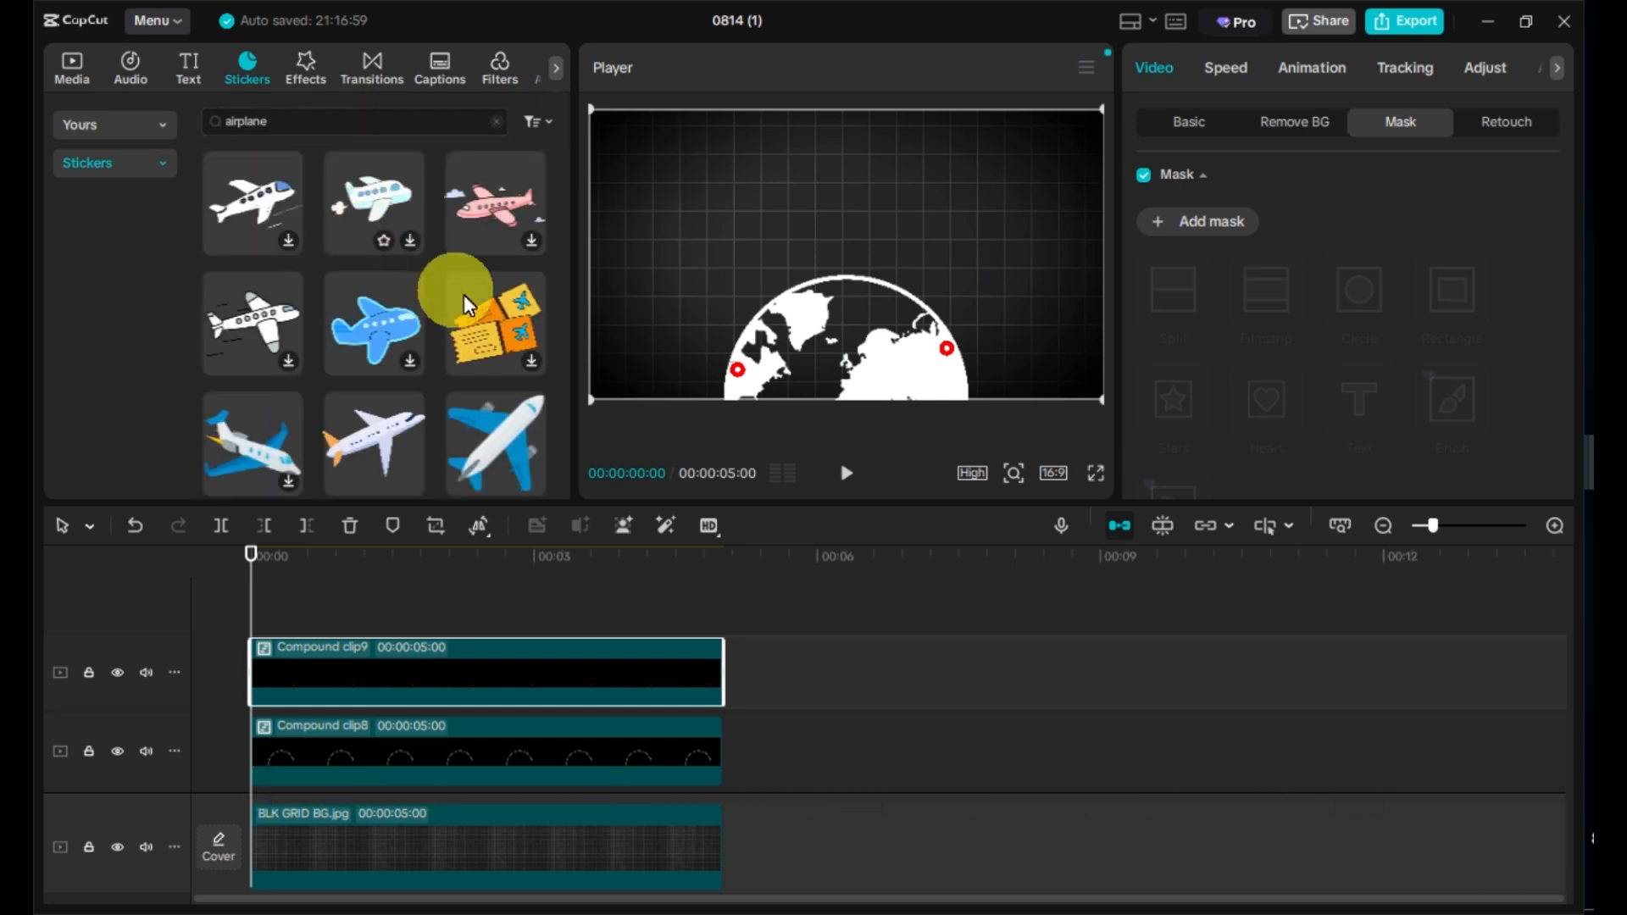
{"action": "scroll", "coordinate": [499, 321], "scroll_direction": "down", "scroll_amount": 1}
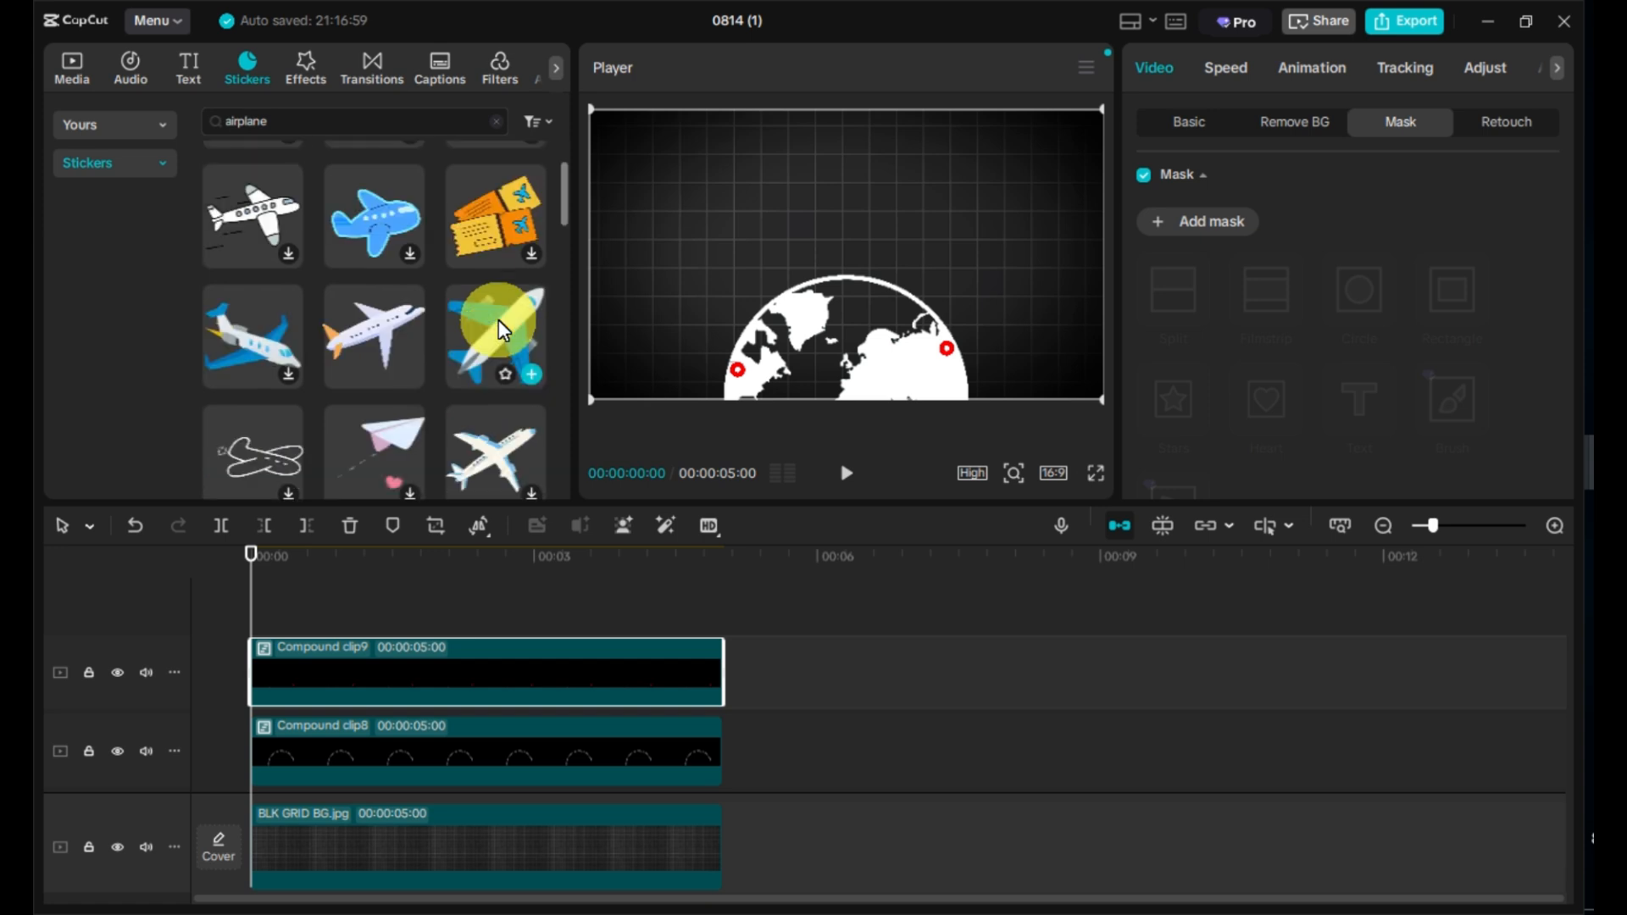
{"action": "left_click", "coordinate": [533, 373]}
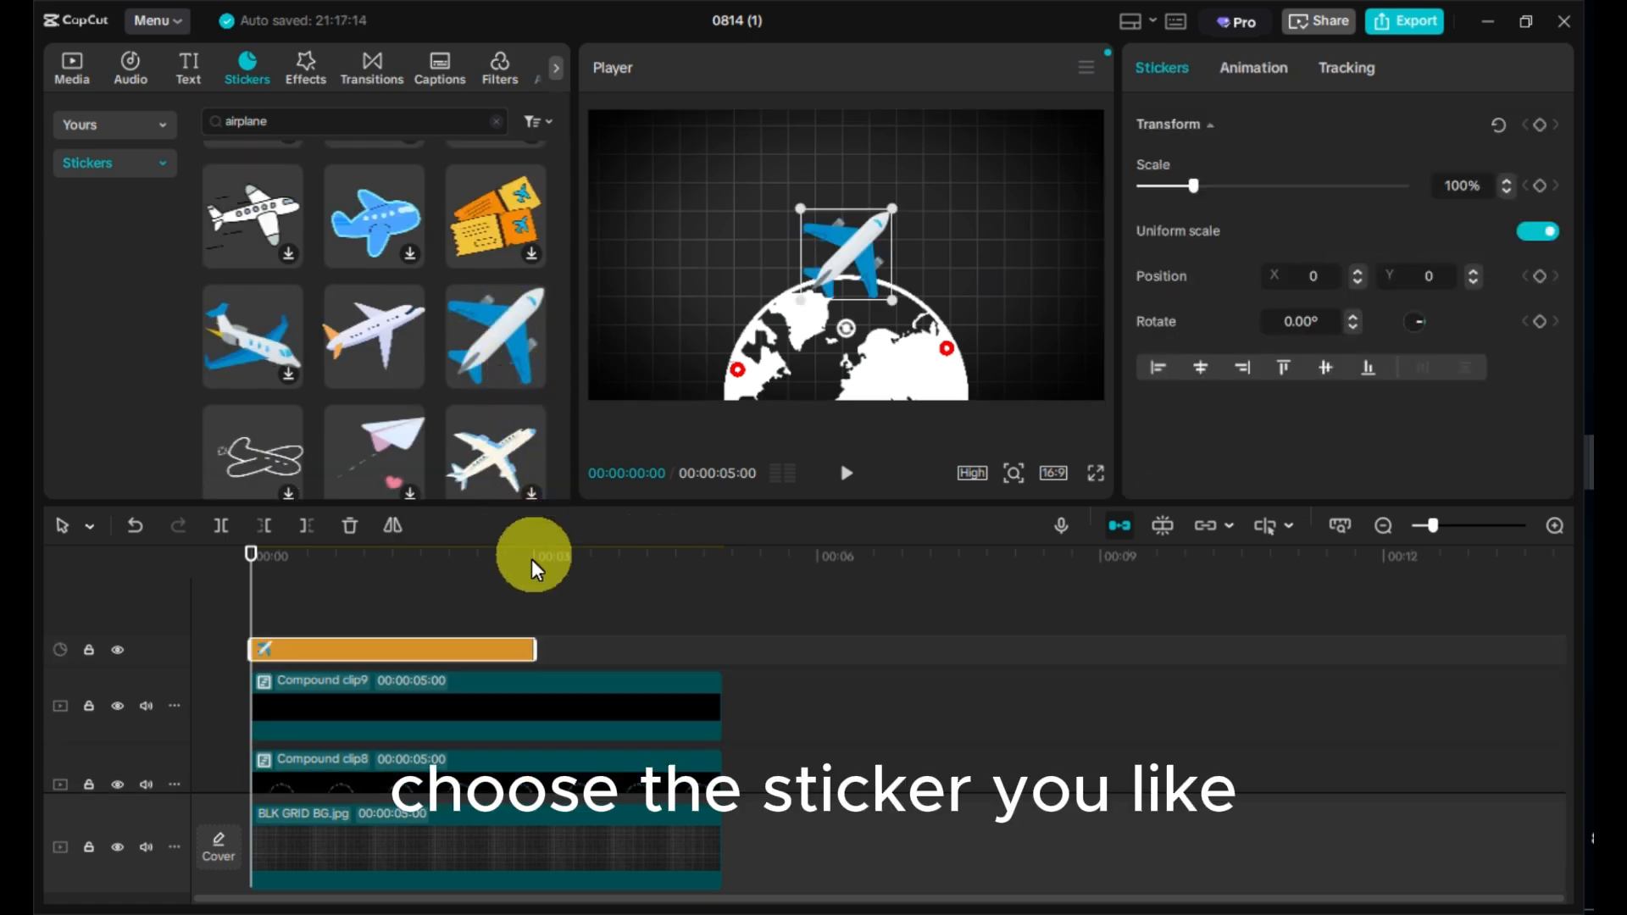
{"action": "left_click_drag", "start_coordinate": [536, 651], "coordinate": [716, 658]}
Step: Rotate the airplane to about -60.29°, place it above the right red dot at about X 630, Y -235, and make it a compound clip
{"action": "left_click", "coordinate": [846, 322]}
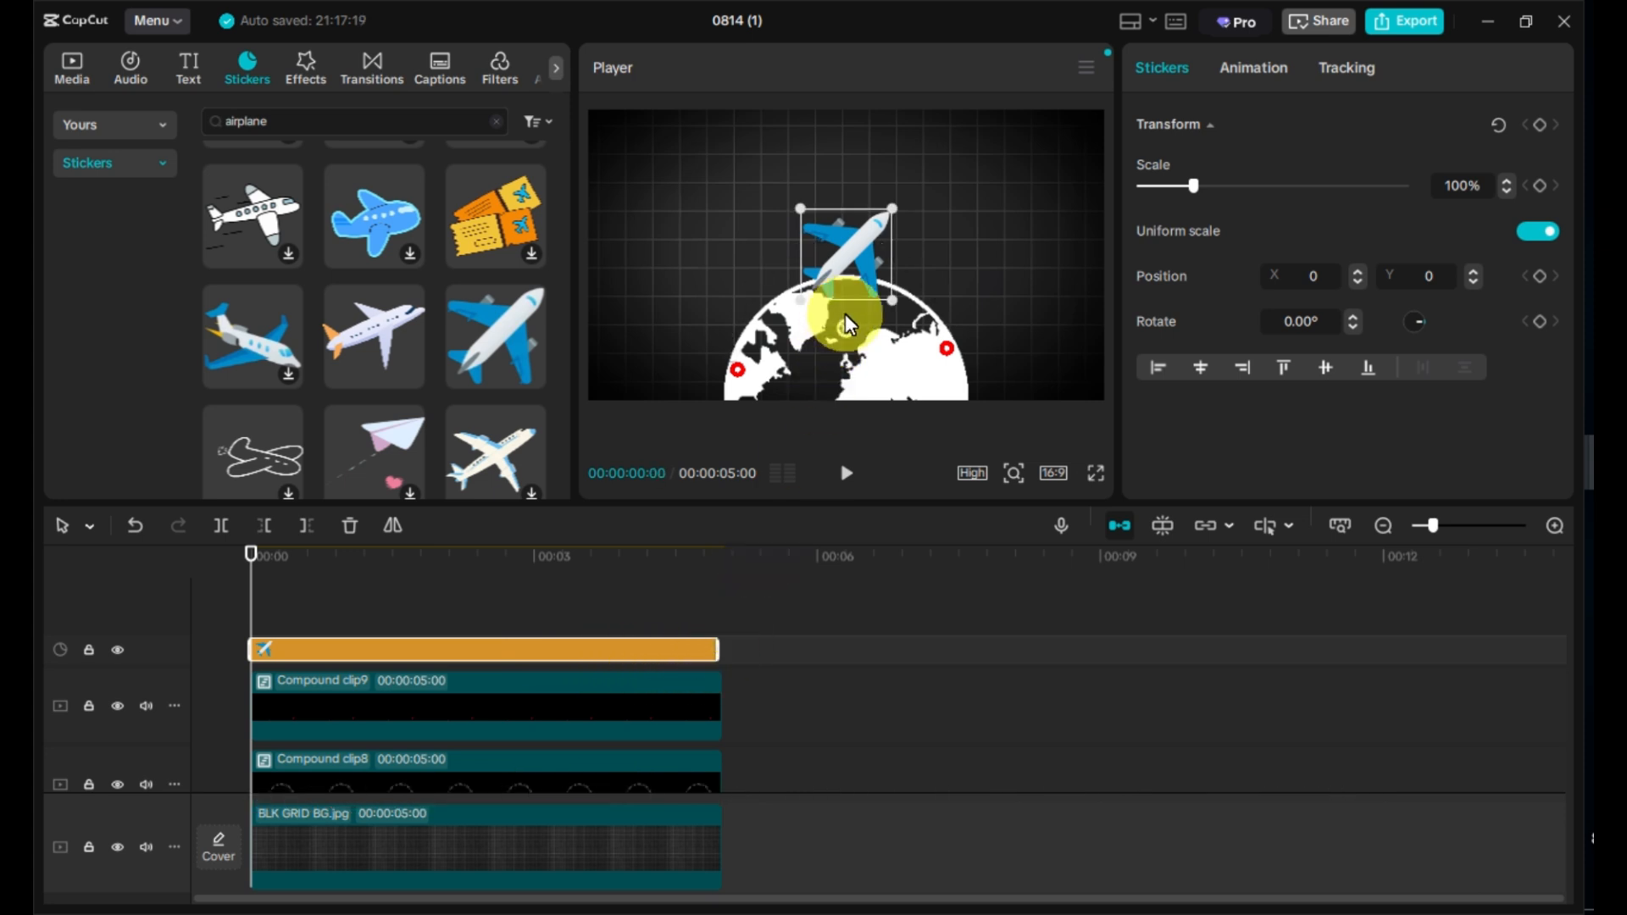
{"action": "left_click_drag", "start_coordinate": [848, 331], "coordinate": [1001, 326]}
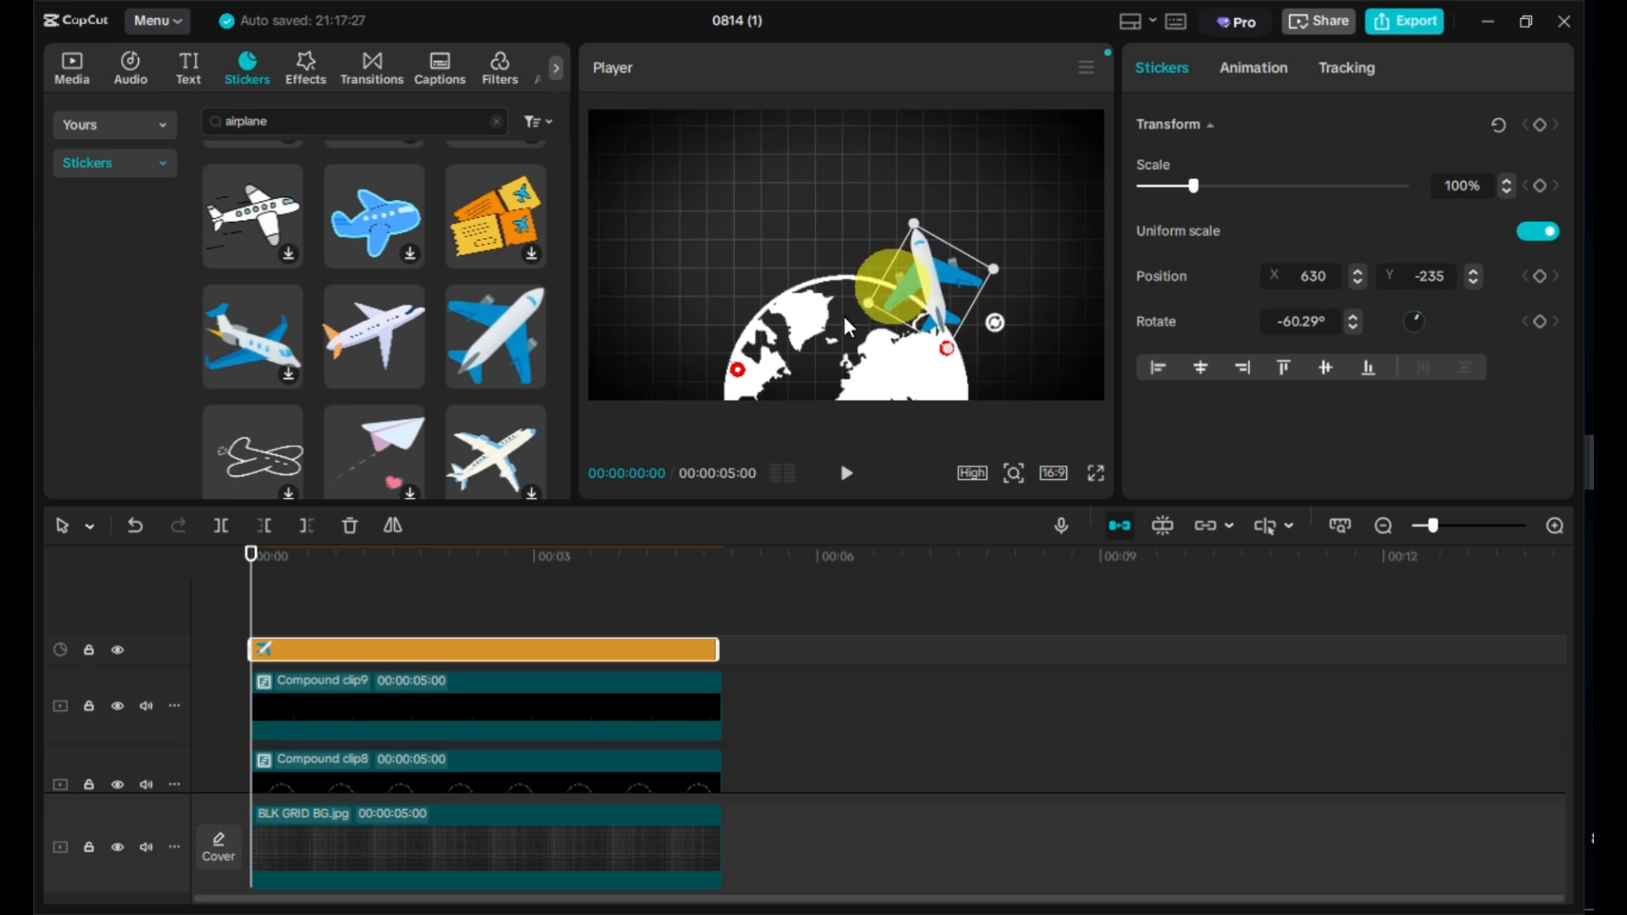
{"action": "right_click", "coordinate": [440, 653]}
{"action": "left_click", "coordinate": [531, 619]}
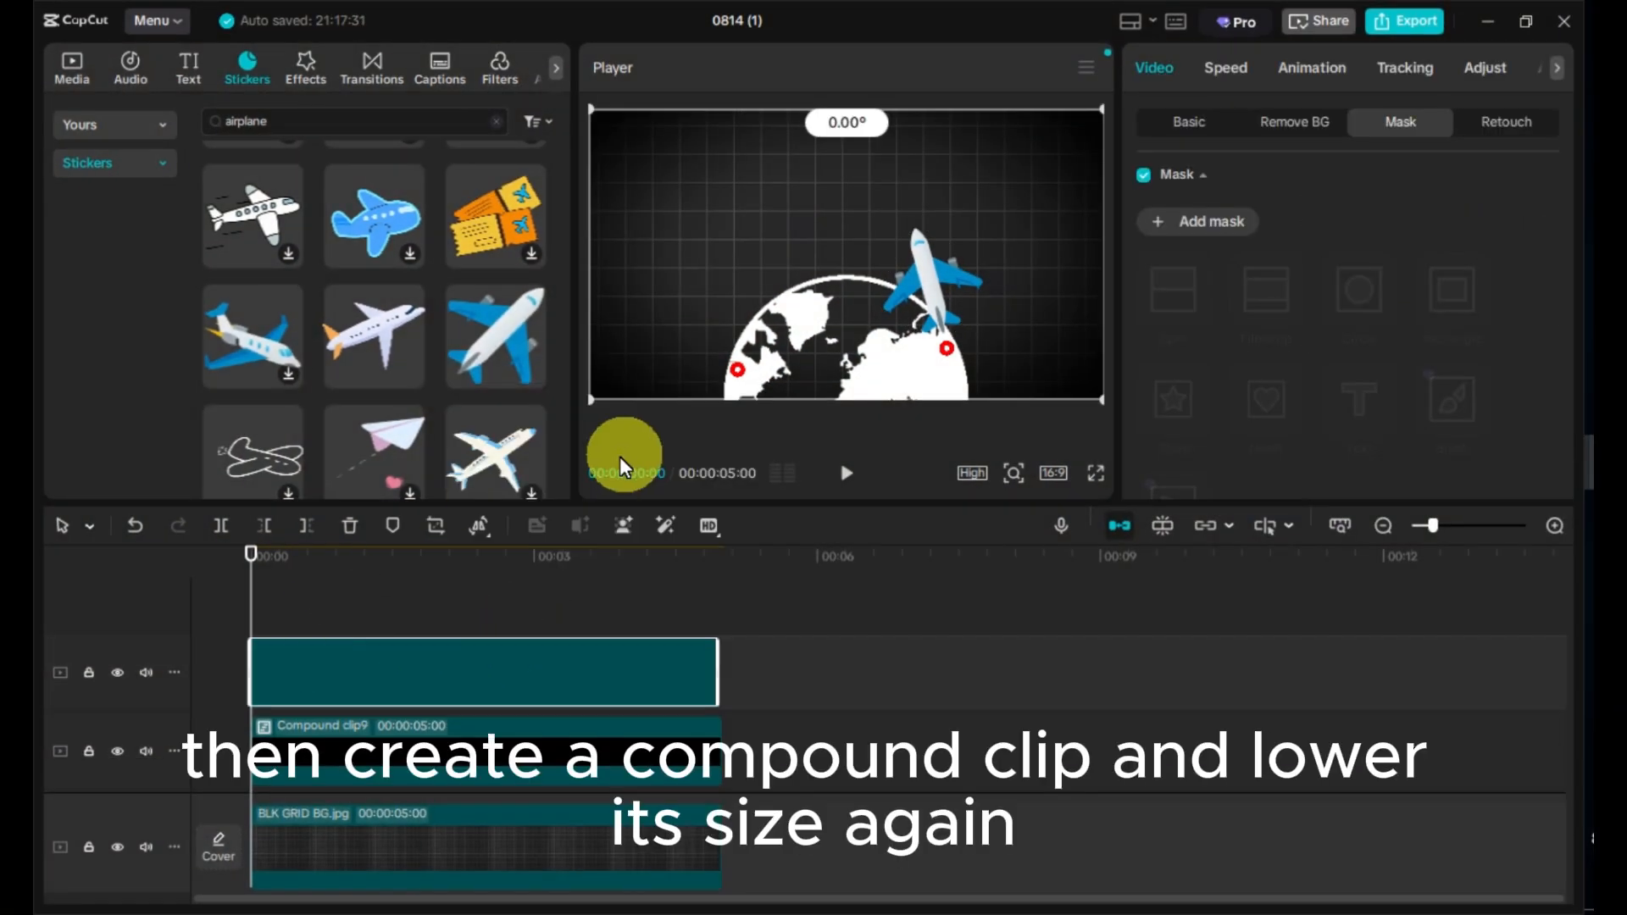
Step: Scale the airplane compound clip to 41%, place it over the right red dot at X 483, Y -372, rotated 4.78°, and add starting transform keyframes at 0 seconds
{"action": "left_click_drag", "start_coordinate": [593, 399], "coordinate": [727, 345]}
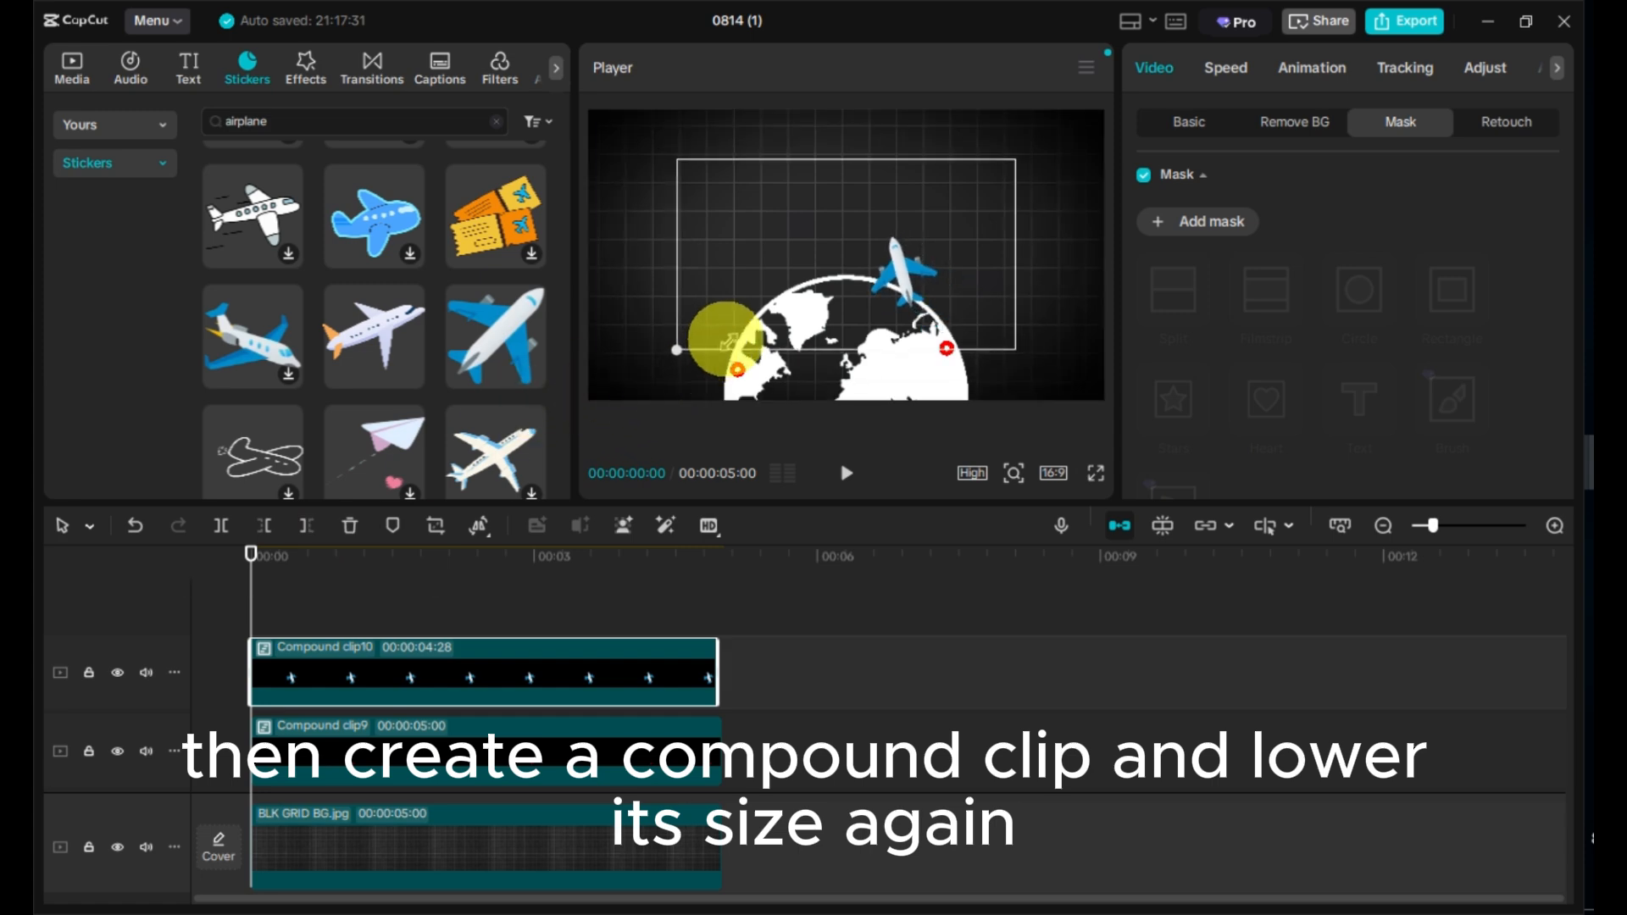
{"action": "left_click_drag", "start_coordinate": [949, 272], "coordinate": [995, 298]}
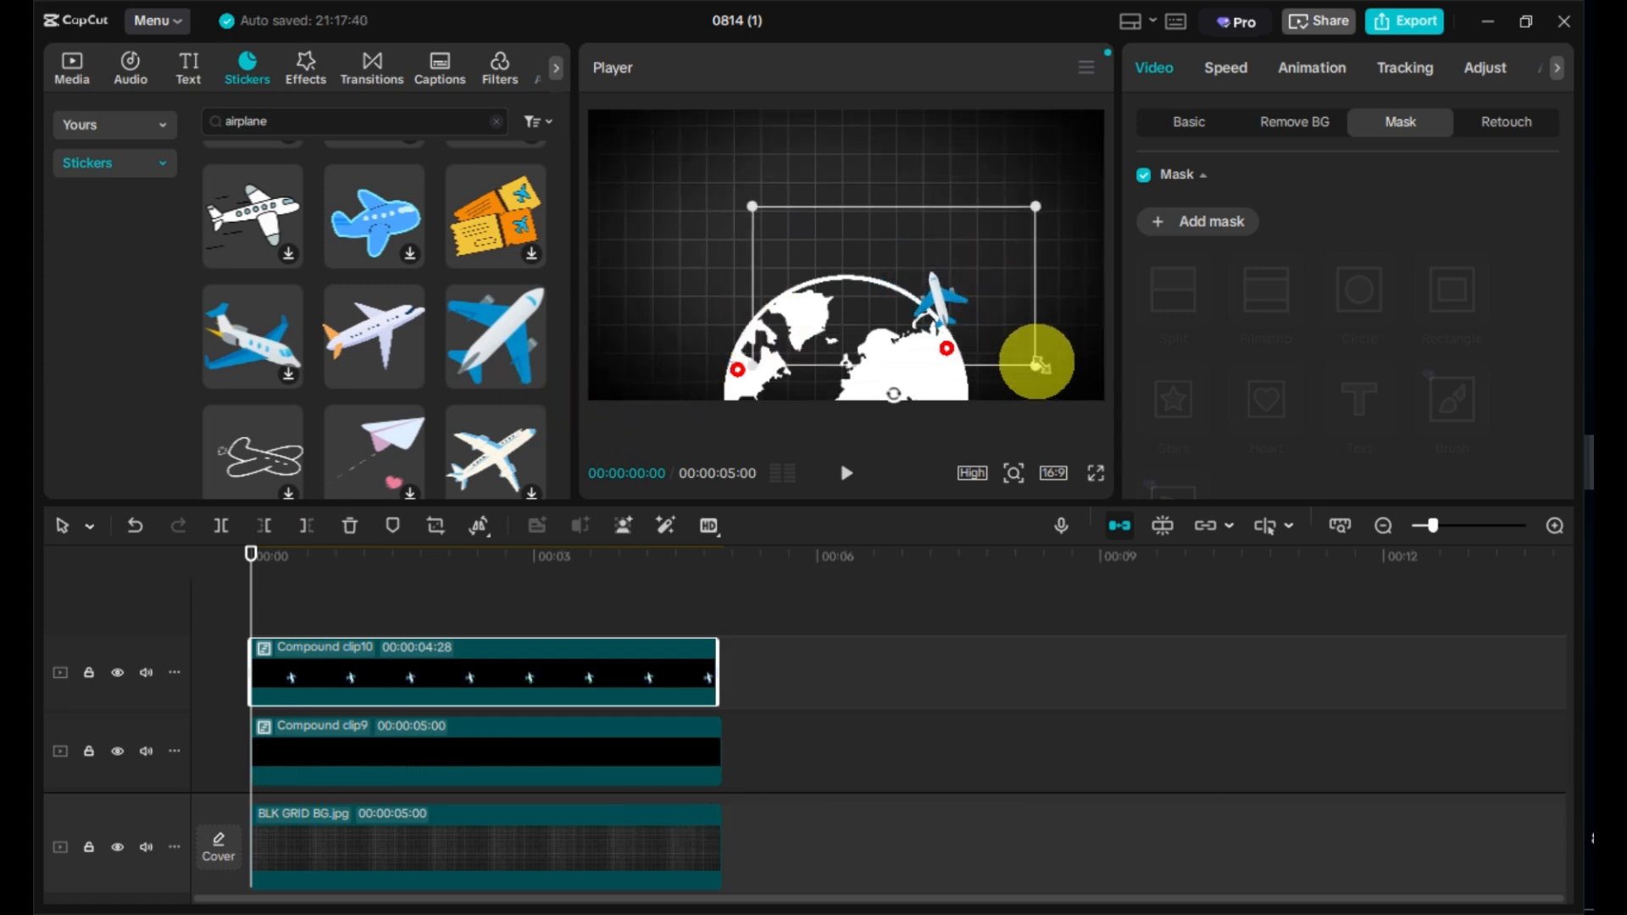
{"action": "left_click_drag", "start_coordinate": [1035, 362], "coordinate": [947, 319]}
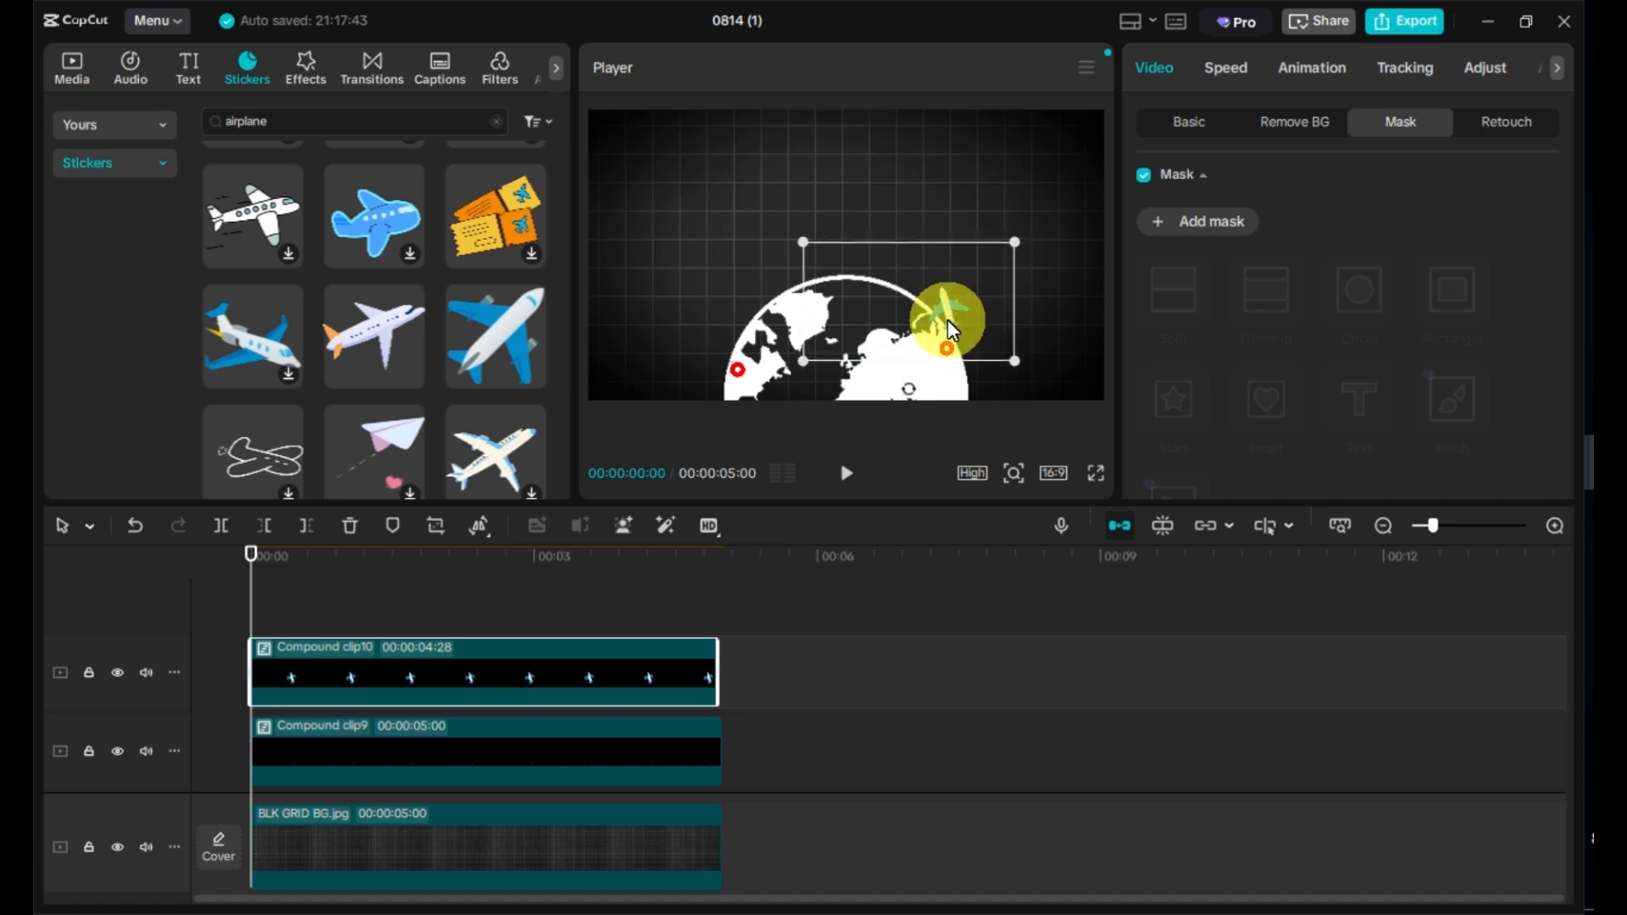
{"action": "left_click_drag", "start_coordinate": [905, 375], "coordinate": [903, 388]}
{"action": "left_click_drag", "start_coordinate": [949, 323], "coordinate": [951, 326]}
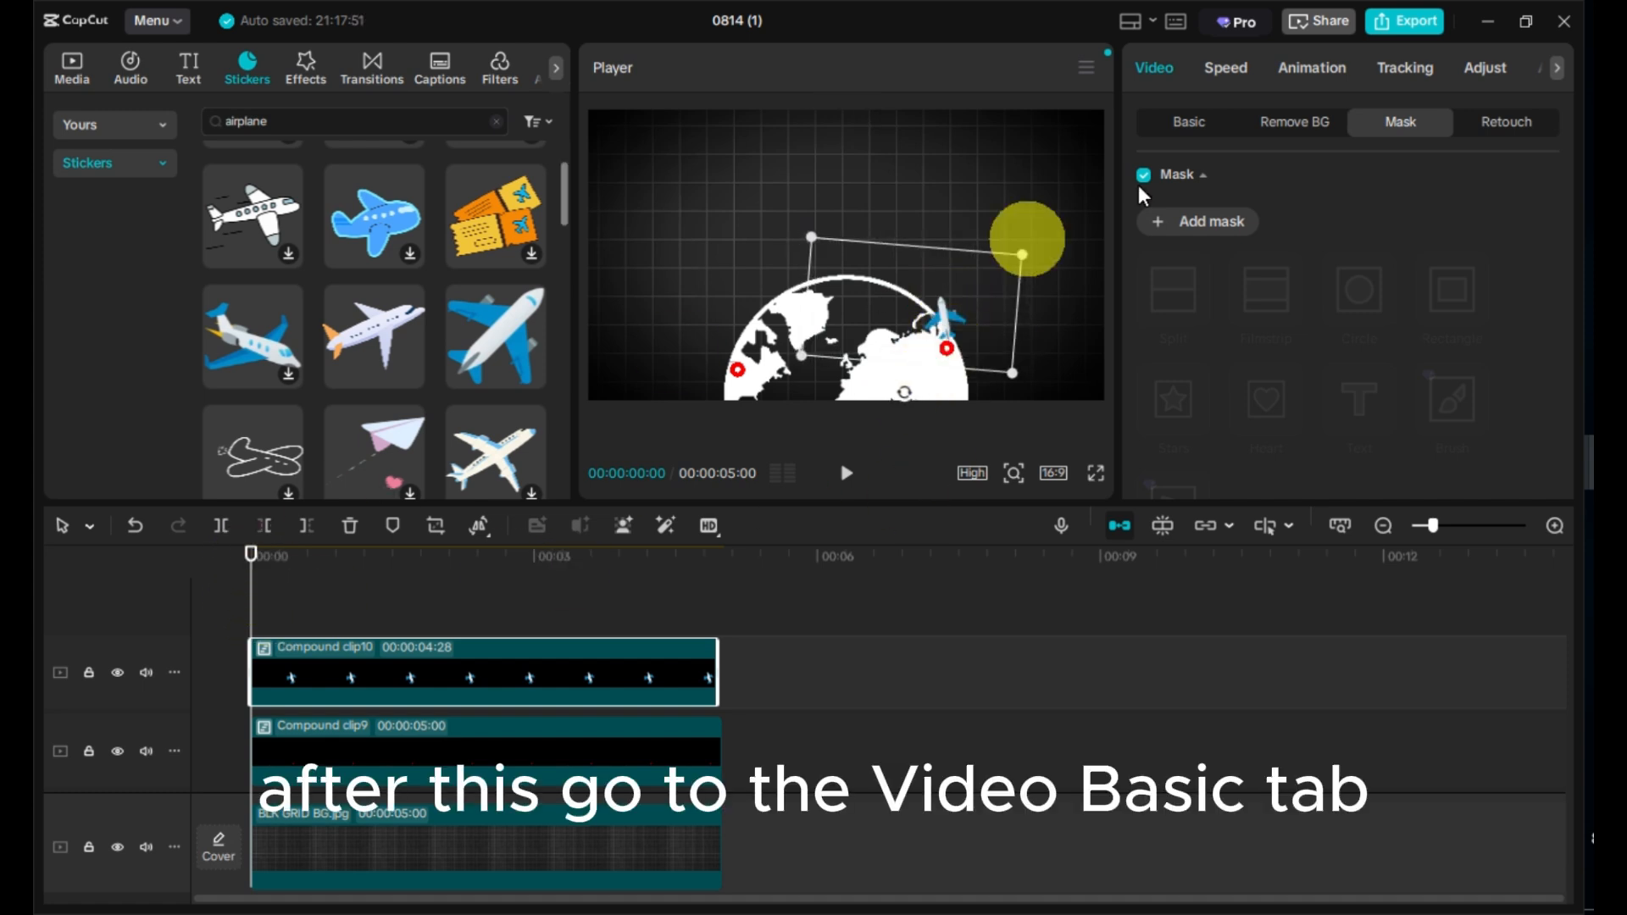
{"action": "left_click", "coordinate": [1189, 121]}
{"action": "left_click", "coordinate": [1542, 184]}
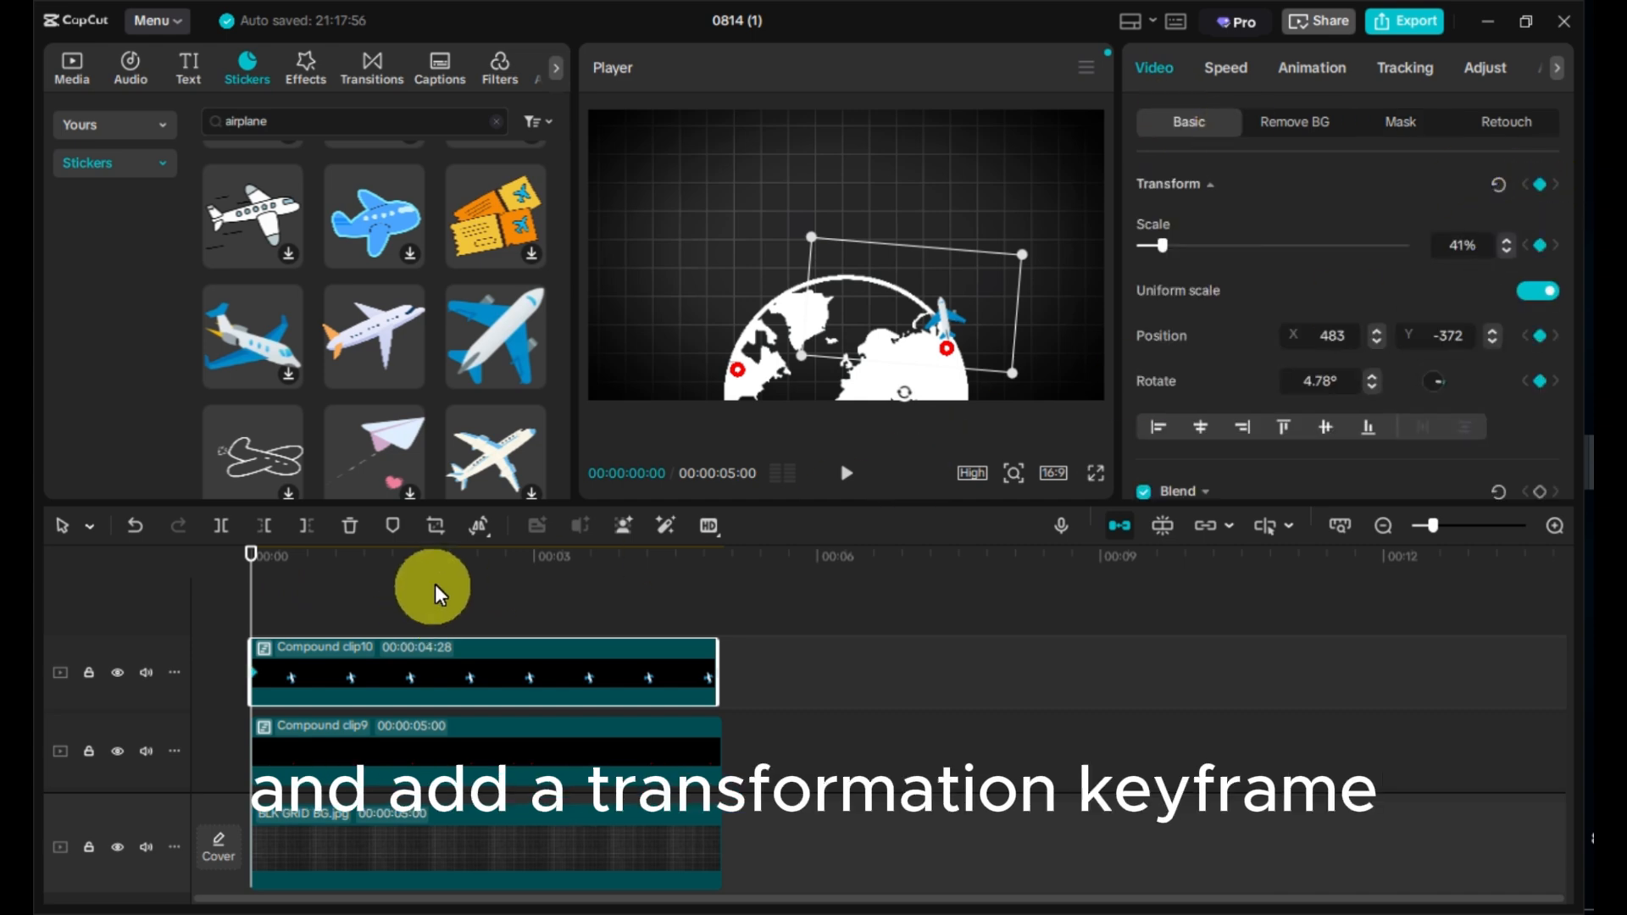
Step: At 00:00:00:15, keyframe the airplane a little farther up the arch at about X 426, Y -292, rotated to about 3.51°
{"action": "key", "text": "Right"}
{"action": "key", "text": "Right"}
{"action": "key", "text": "Right"}
{"action": "key", "text": "Right"}
{"action": "key", "text": "Right"}
{"action": "key", "text": "Right"}
{"action": "key", "text": "Right"}
{"action": "key", "text": "Right"}
{"action": "key", "text": "Right"}
{"action": "key", "text": "Right"}
{"action": "key", "text": "Right"}
{"action": "key", "text": "Right"}
{"action": "key", "text": "Right"}
{"action": "key", "text": "Right"}
{"action": "key", "text": "Right"}
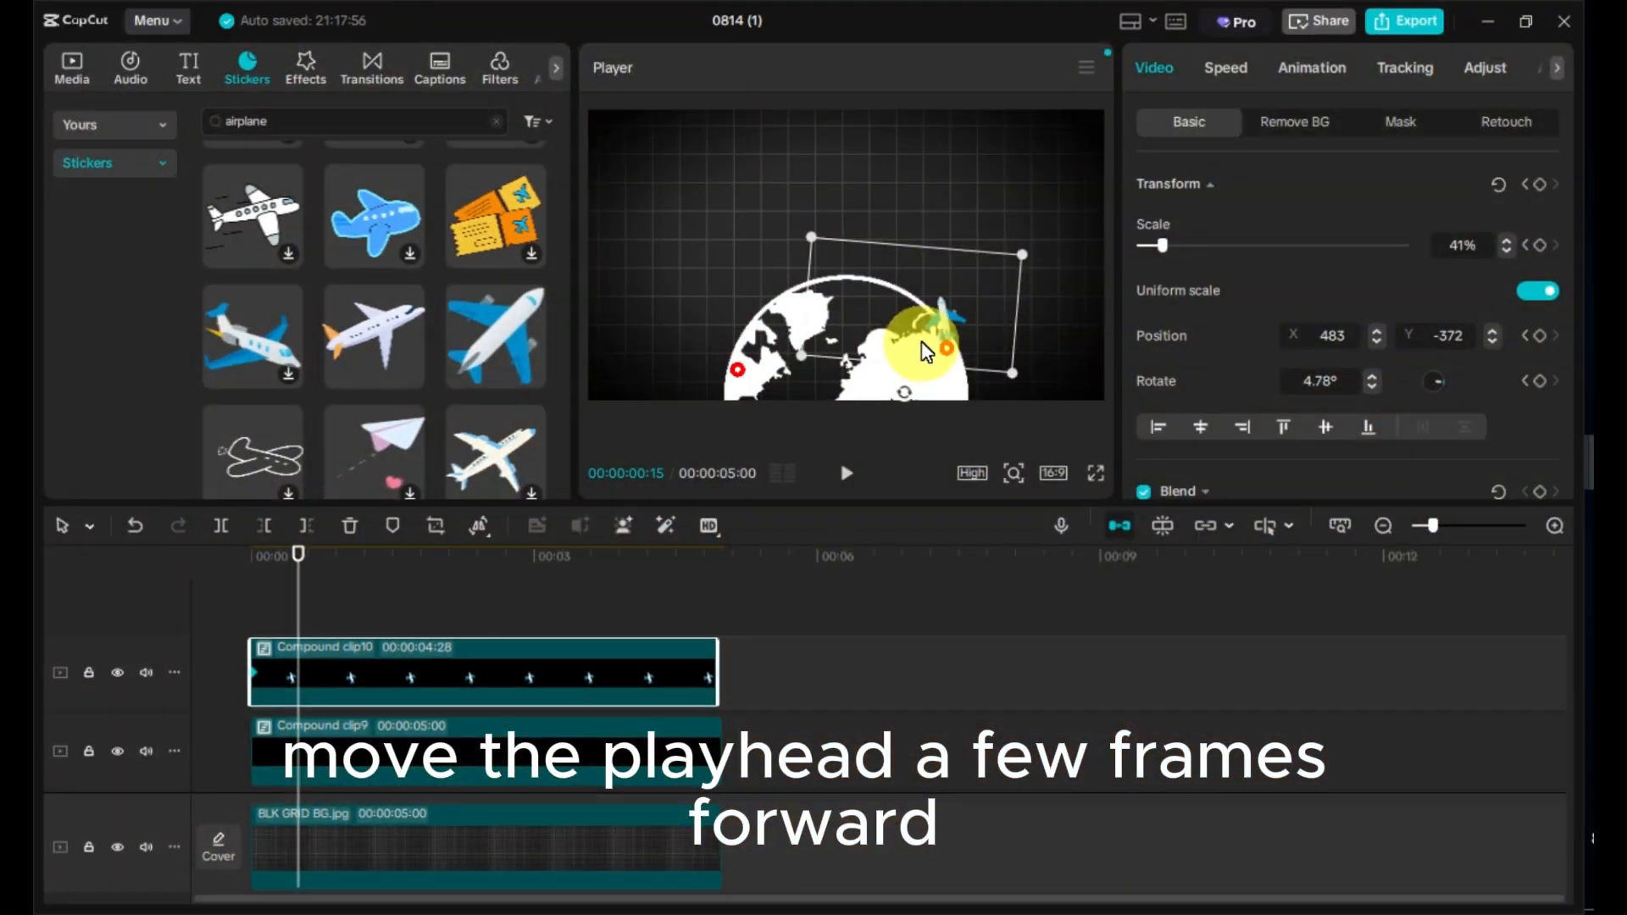
{"action": "mouse_move", "coordinate": [926, 369]}
{"action": "left_mouse_down"}
{"action": "mouse_move", "coordinate": [924, 333]}
{"action": "mouse_move", "coordinate": [919, 365]}
{"action": "left_mouse_up"}
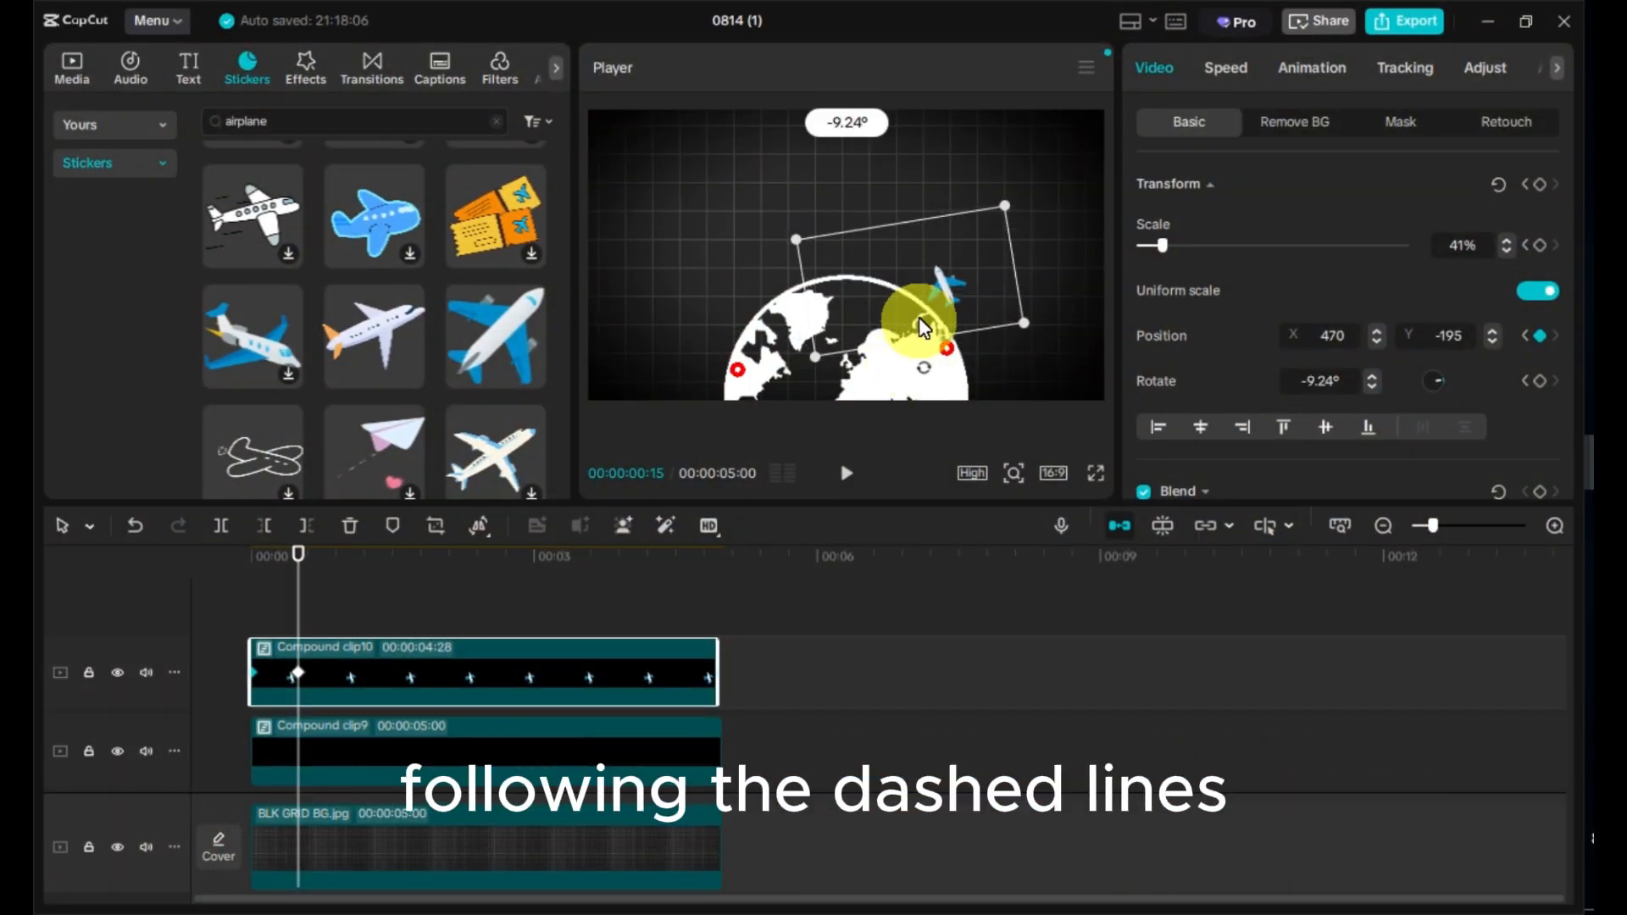
{"action": "left_click_drag", "start_coordinate": [919, 305], "coordinate": [907, 314]}
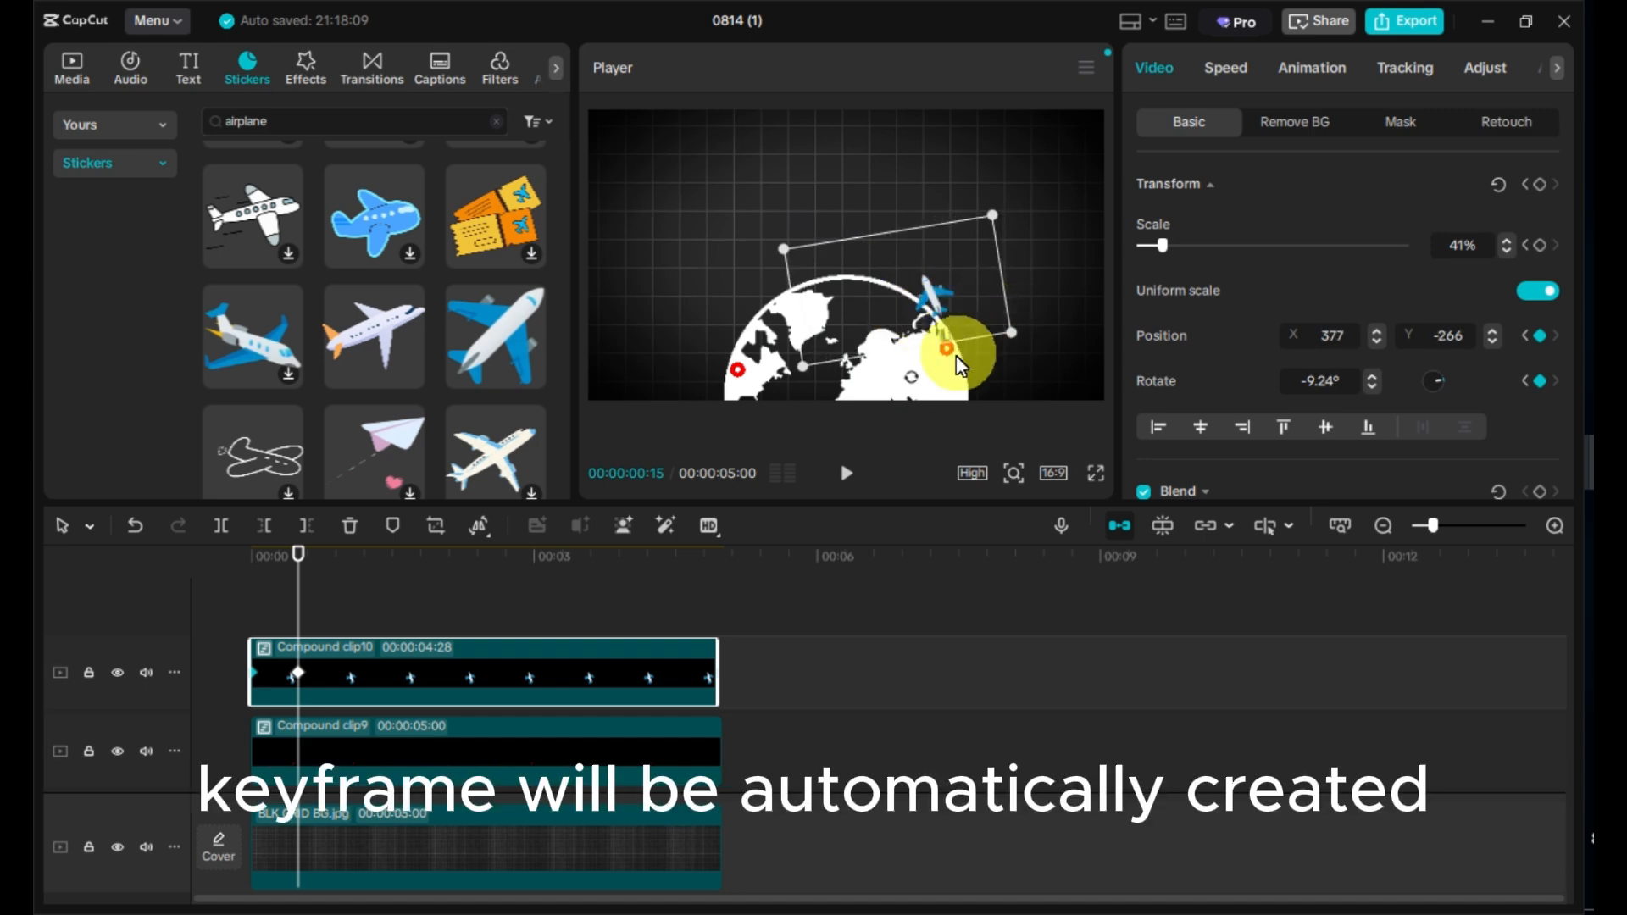
{"action": "left_click_drag", "start_coordinate": [912, 379], "coordinate": [905, 382]}
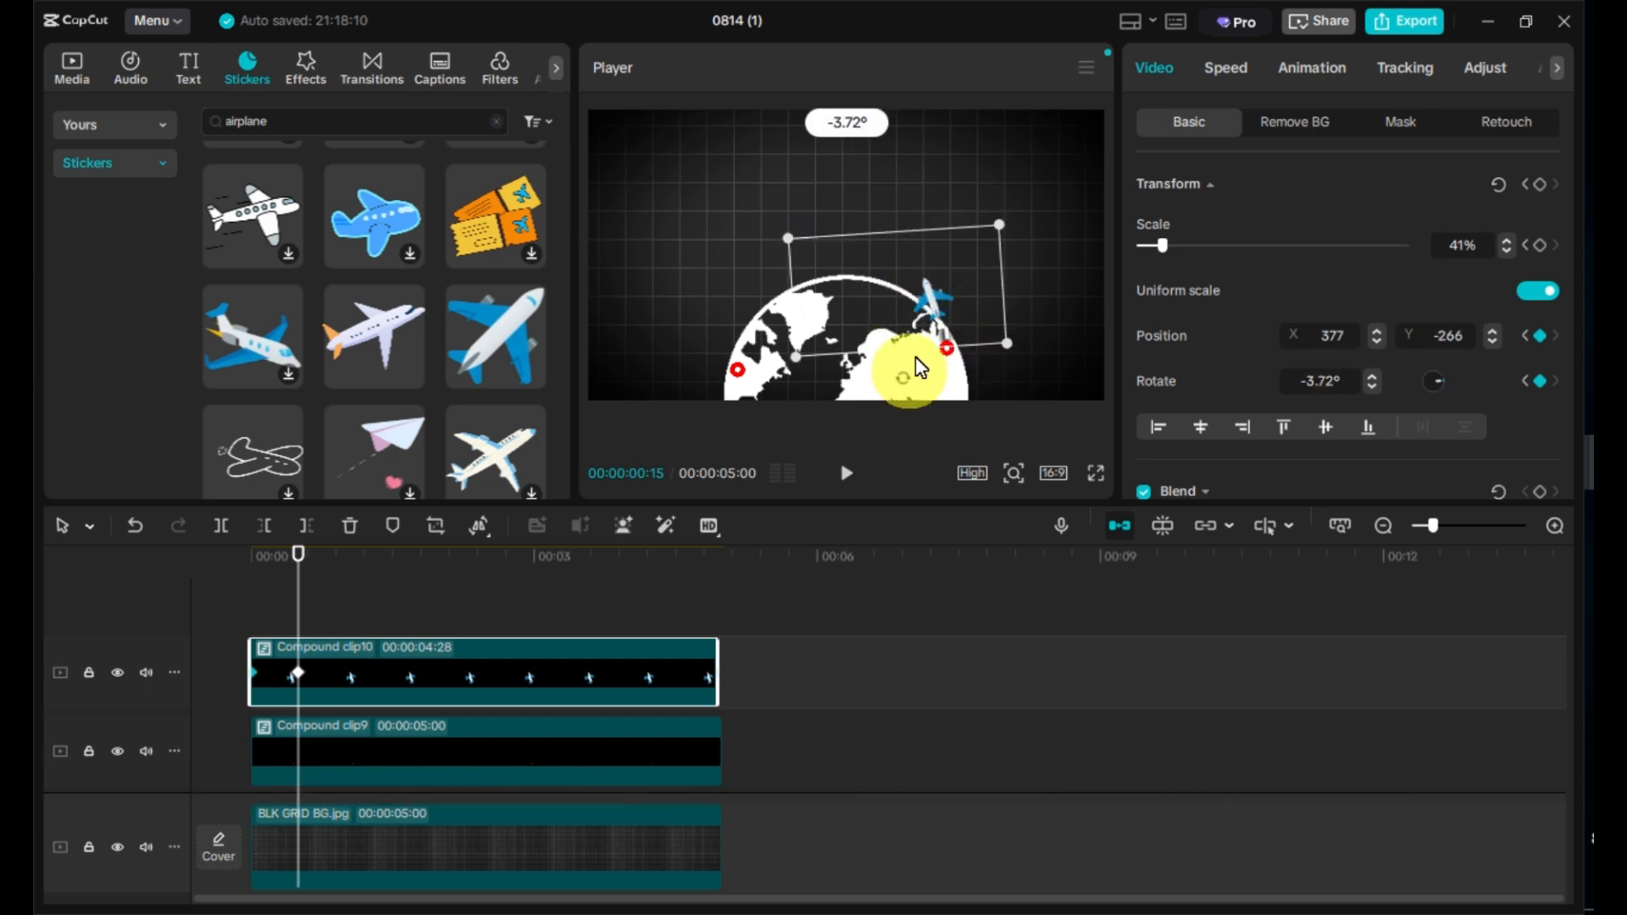
{"action": "left_click_drag", "start_coordinate": [921, 317], "coordinate": [928, 321]}
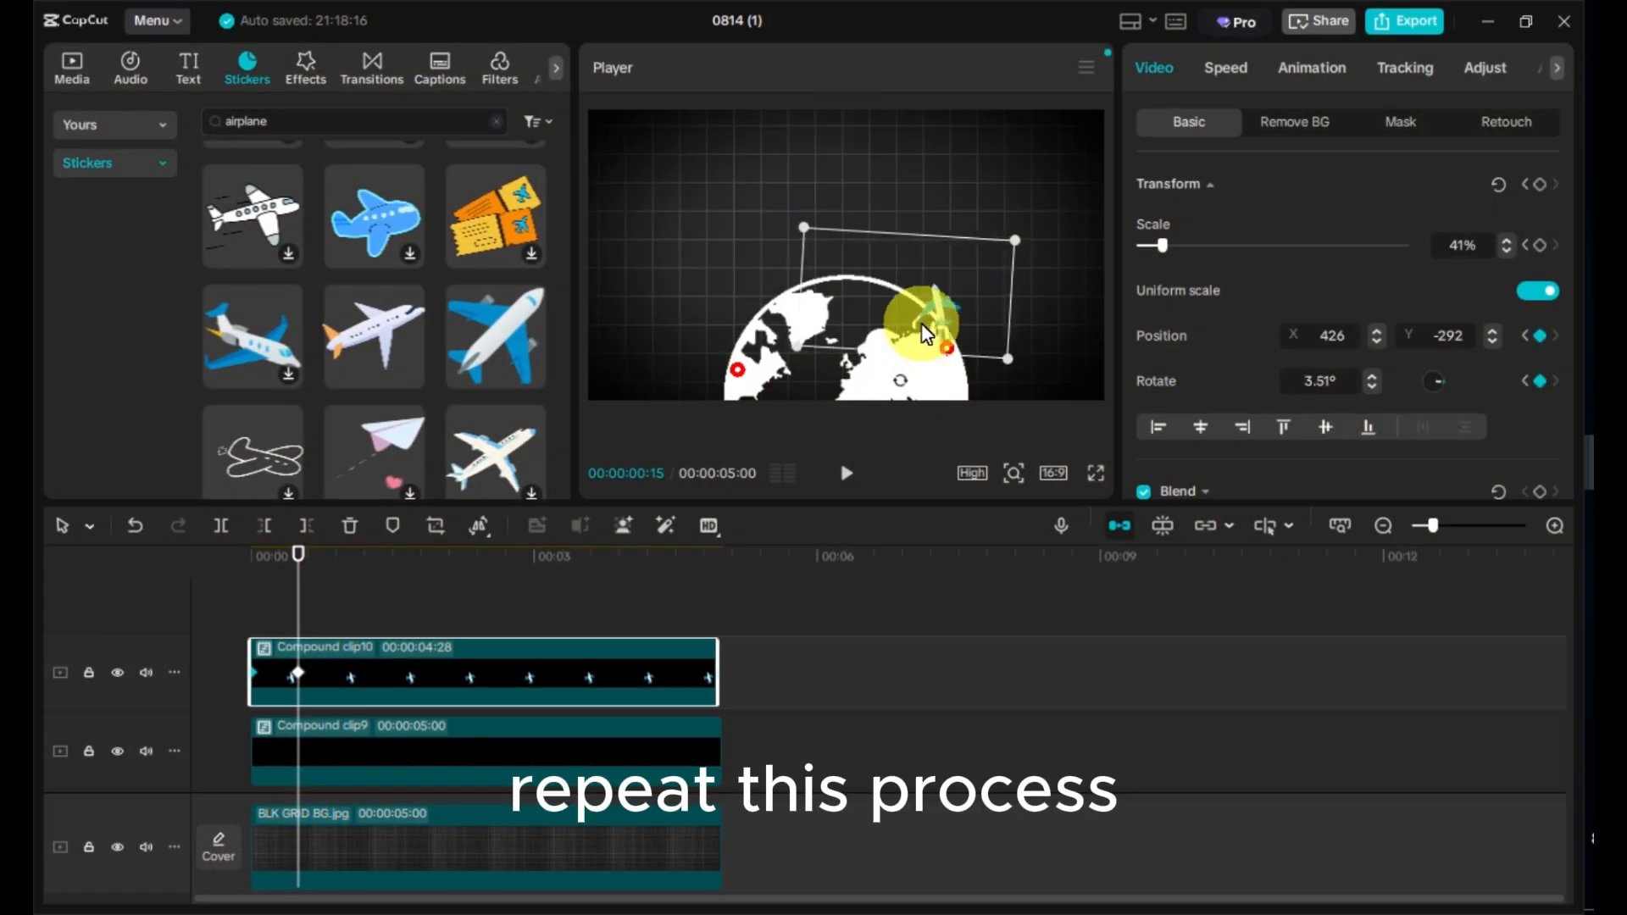
Step: Near the 1-second mark, keyframe the airplane along the dashed path at about X 324, Y -168, rotated to about -17.96°
{"action": "left_click_drag", "start_coordinate": [930, 323], "coordinate": [926, 295]}
{"action": "key", "text": "Right"}
{"action": "key", "text": "Right"}
{"action": "key", "text": "Right"}
{"action": "key", "text": "Right"}
{"action": "key", "text": "Right"}
{"action": "key", "text": "Right"}
{"action": "key", "text": "Right"}
{"action": "key", "text": "Right"}
{"action": "key", "text": "Right"}
{"action": "key", "text": "Right"}
{"action": "key", "text": "Right"}
{"action": "key", "text": "Right"}
{"action": "key", "text": "Right"}
{"action": "key", "text": "Right"}
{"action": "left_click_drag", "start_coordinate": [896, 351], "coordinate": [928, 352]}
{"action": "left_click_drag", "start_coordinate": [885, 295], "coordinate": [877, 306]}
Step: At 00:00:01:15, keyframe the airplane with a further counterclockwise rotation so it follows the dashed arch
{"action": "key", "text": "Right"}
{"action": "key", "text": "Right"}
{"action": "key", "text": "Right"}
{"action": "key", "text": "Right"}
{"action": "key", "text": "Right"}
{"action": "key", "text": "Right"}
{"action": "key", "text": "Right"}
{"action": "key", "text": "Right"}
{"action": "key", "text": "Right"}
{"action": "key", "text": "Right"}
{"action": "key", "text": "Right"}
{"action": "key", "text": "Right"}
{"action": "key", "text": "Right"}
{"action": "key", "text": "Right"}
{"action": "key", "text": "Right"}
{"action": "key", "text": "Right"}
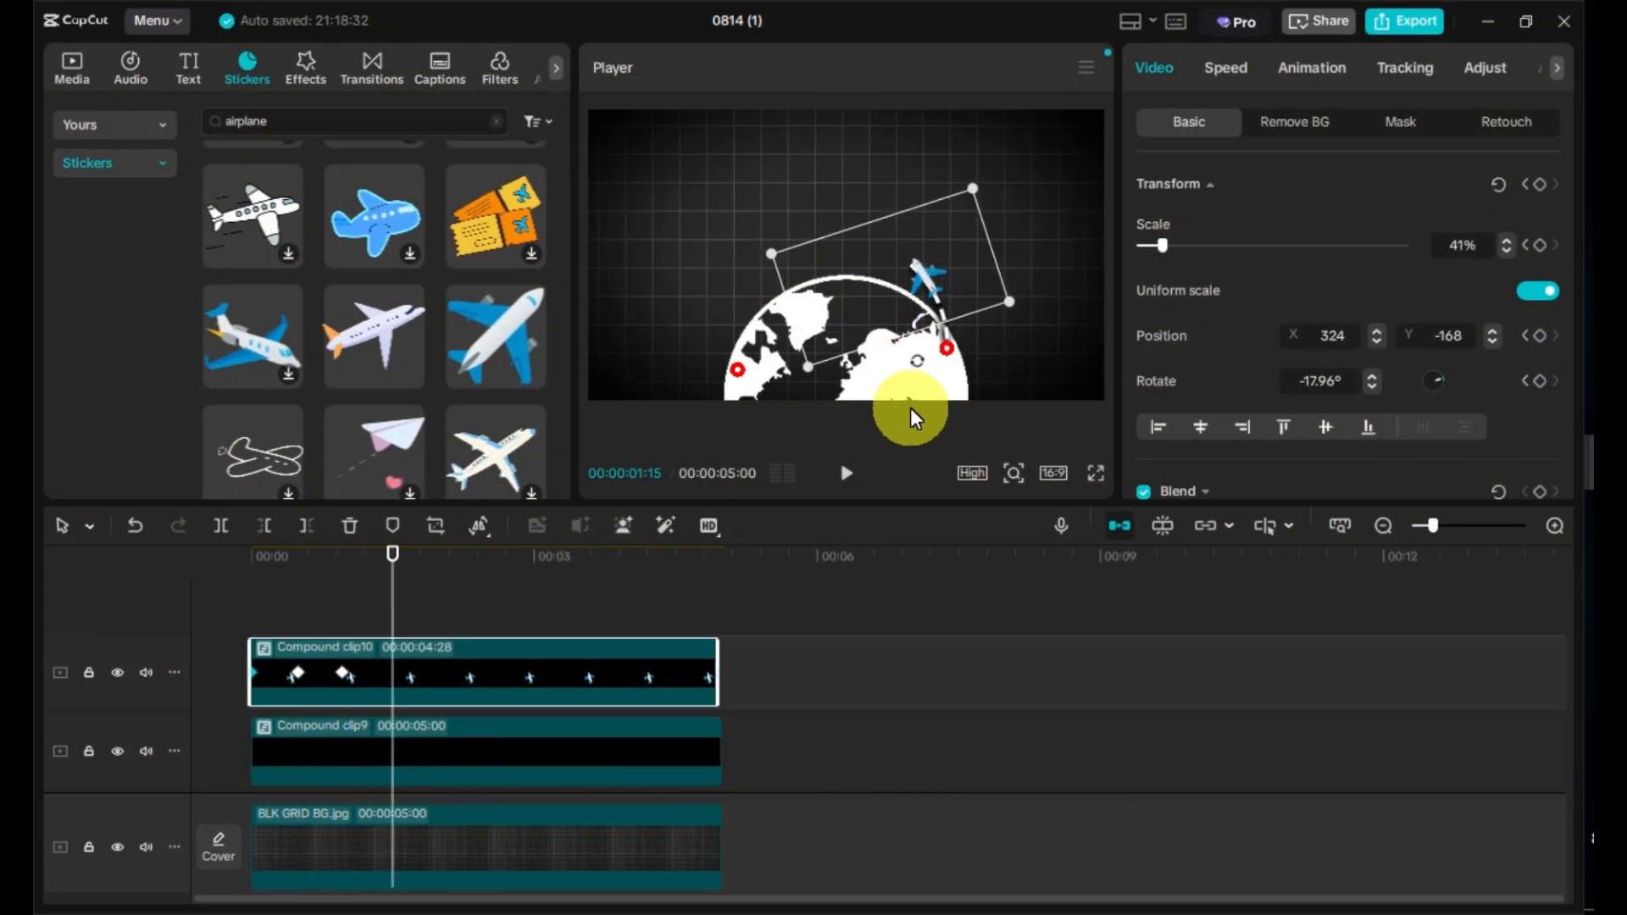
{"action": "left_click_drag", "start_coordinate": [917, 361], "coordinate": [810, 260]}
Step: Just past the 2-second mark, keyframe the airplane's position and counterclockwise rotation to align it with the top of the dashed arch
{"action": "key", "text": "Right"}
{"action": "key", "text": "Right"}
{"action": "key", "text": "Right"}
{"action": "key", "text": "Right"}
{"action": "key", "text": "Right"}
{"action": "key", "text": "Right"}
{"action": "key", "text": "Right"}
{"action": "key", "text": "Right"}
{"action": "key", "text": "Right"}
{"action": "key", "text": "Right"}
{"action": "key", "text": "Right"}
{"action": "key", "text": "Right"}
{"action": "key", "text": "Right"}
{"action": "key", "text": "Right"}
{"action": "key", "text": "Right"}
{"action": "key", "text": "Right"}
{"action": "key", "text": "Right"}
{"action": "key", "text": "Right"}
{"action": "left_click_drag", "start_coordinate": [906, 315], "coordinate": [913, 304]}
{"action": "left_click_drag", "start_coordinate": [828, 269], "coordinate": [810, 271]}
{"action": "left_click_drag", "start_coordinate": [894, 305], "coordinate": [898, 298]}
{"action": "left_click_drag", "start_coordinate": [823, 253], "coordinate": [823, 260]}
{"action": "mouse_move", "coordinate": [891, 307]}
{"action": "left_mouse_down"}
{"action": "mouse_move", "coordinate": [851, 267]}
{"action": "mouse_move", "coordinate": [908, 286]}
{"action": "mouse_move", "coordinate": [803, 265]}
{"action": "mouse_move", "coordinate": [890, 280]}
{"action": "left_mouse_up"}
Step: At about 2.6 seconds, keyframe the airplane past the arch's top at about X -408, Y -168, with more counterclockwise rotation
{"action": "key", "text": "Right"}
{"action": "key", "text": "Right"}
{"action": "key", "text": "Right"}
{"action": "key", "text": "Right"}
{"action": "key", "text": "Right"}
{"action": "key", "text": "Right"}
{"action": "key", "text": "Right"}
{"action": "key", "text": "Right"}
{"action": "key", "text": "Right"}
{"action": "key", "text": "Right"}
{"action": "key", "text": "Right"}
{"action": "key", "text": "Right"}
{"action": "key", "text": "Right"}
{"action": "key", "text": "Right"}
{"action": "key", "text": "Right"}
{"action": "left_click_drag", "start_coordinate": [796, 286], "coordinate": [784, 294]}
{"action": "mouse_move", "coordinate": [880, 287]}
{"action": "left_mouse_down"}
{"action": "mouse_move", "coordinate": [789, 287]}
{"action": "mouse_move", "coordinate": [881, 280]}
{"action": "mouse_move", "coordinate": [880, 265]}
{"action": "left_mouse_up"}
Step: At 00:00:03:08, keyframe the airplane on the arch's left descent at about X -590, Y -372, rotated to about -114.85°
{"action": "key", "text": "Right"}
{"action": "key", "text": "Right"}
{"action": "key", "text": "Right"}
{"action": "key", "text": "Right"}
{"action": "key", "text": "Right"}
{"action": "key", "text": "Right"}
{"action": "key", "text": "Right"}
{"action": "key", "text": "Right"}
{"action": "key", "text": "Right"}
{"action": "key", "text": "Right"}
{"action": "key", "text": "Right"}
{"action": "key", "text": "Right"}
{"action": "key", "text": "Right"}
{"action": "key", "text": "Right"}
{"action": "key", "text": "Right"}
{"action": "key", "text": "Right"}
{"action": "key", "text": "Right"}
{"action": "key", "text": "Right"}
{"action": "key", "text": "Right"}
{"action": "key", "text": "Right"}
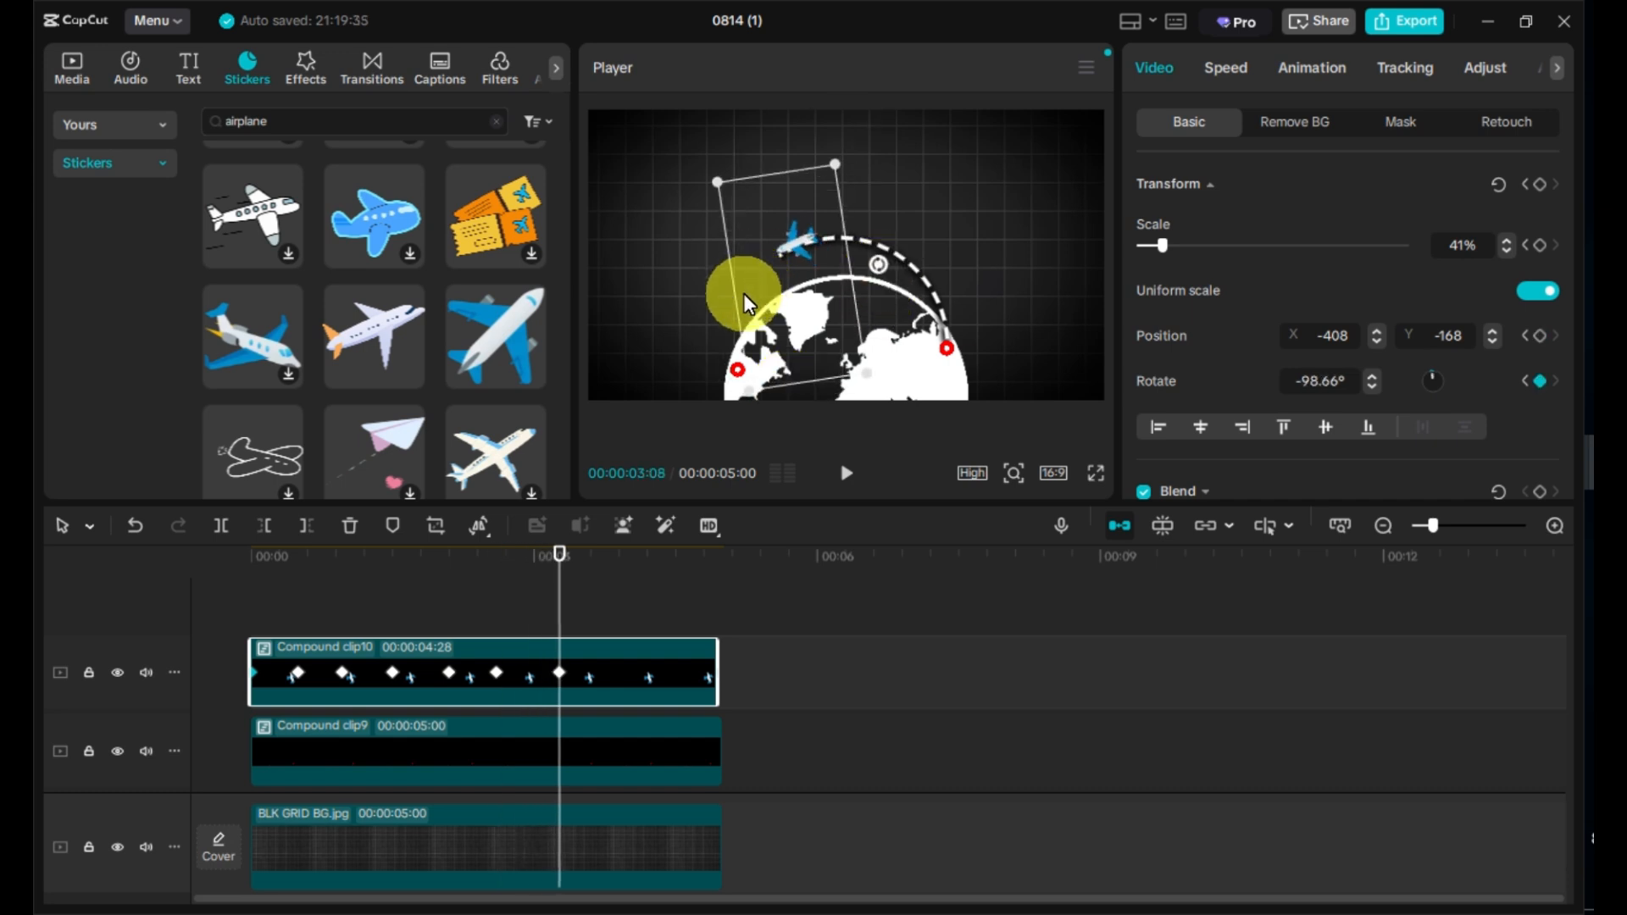
{"action": "left_click_drag", "start_coordinate": [744, 293], "coordinate": [723, 316]}
{"action": "left_click_drag", "start_coordinate": [744, 261], "coordinate": [730, 263]}
{"action": "left_click_drag", "start_coordinate": [846, 290], "coordinate": [844, 262]}
{"action": "left_click_drag", "start_coordinate": [742, 330], "coordinate": [754, 334]}
Step: At 00:00:03:27, keyframe the airplane lower on the arch's left side at about X -696, Y -629, rotated to about -138.34°
{"action": "key", "text": "Right"}
{"action": "key", "text": "Right"}
{"action": "key", "text": "Right"}
{"action": "key", "text": "Right"}
{"action": "key", "text": "Right"}
{"action": "key", "text": "Right"}
{"action": "key", "text": "Right"}
{"action": "key", "text": "Right"}
{"action": "key", "text": "Right"}
{"action": "key", "text": "Right"}
{"action": "key", "text": "Right"}
{"action": "key", "text": "Right"}
{"action": "key", "text": "Right"}
{"action": "key", "text": "Right"}
{"action": "key", "text": "Right"}
{"action": "key", "text": "Right"}
{"action": "key", "text": "Right"}
{"action": "key", "text": "Right"}
{"action": "key", "text": "Right"}
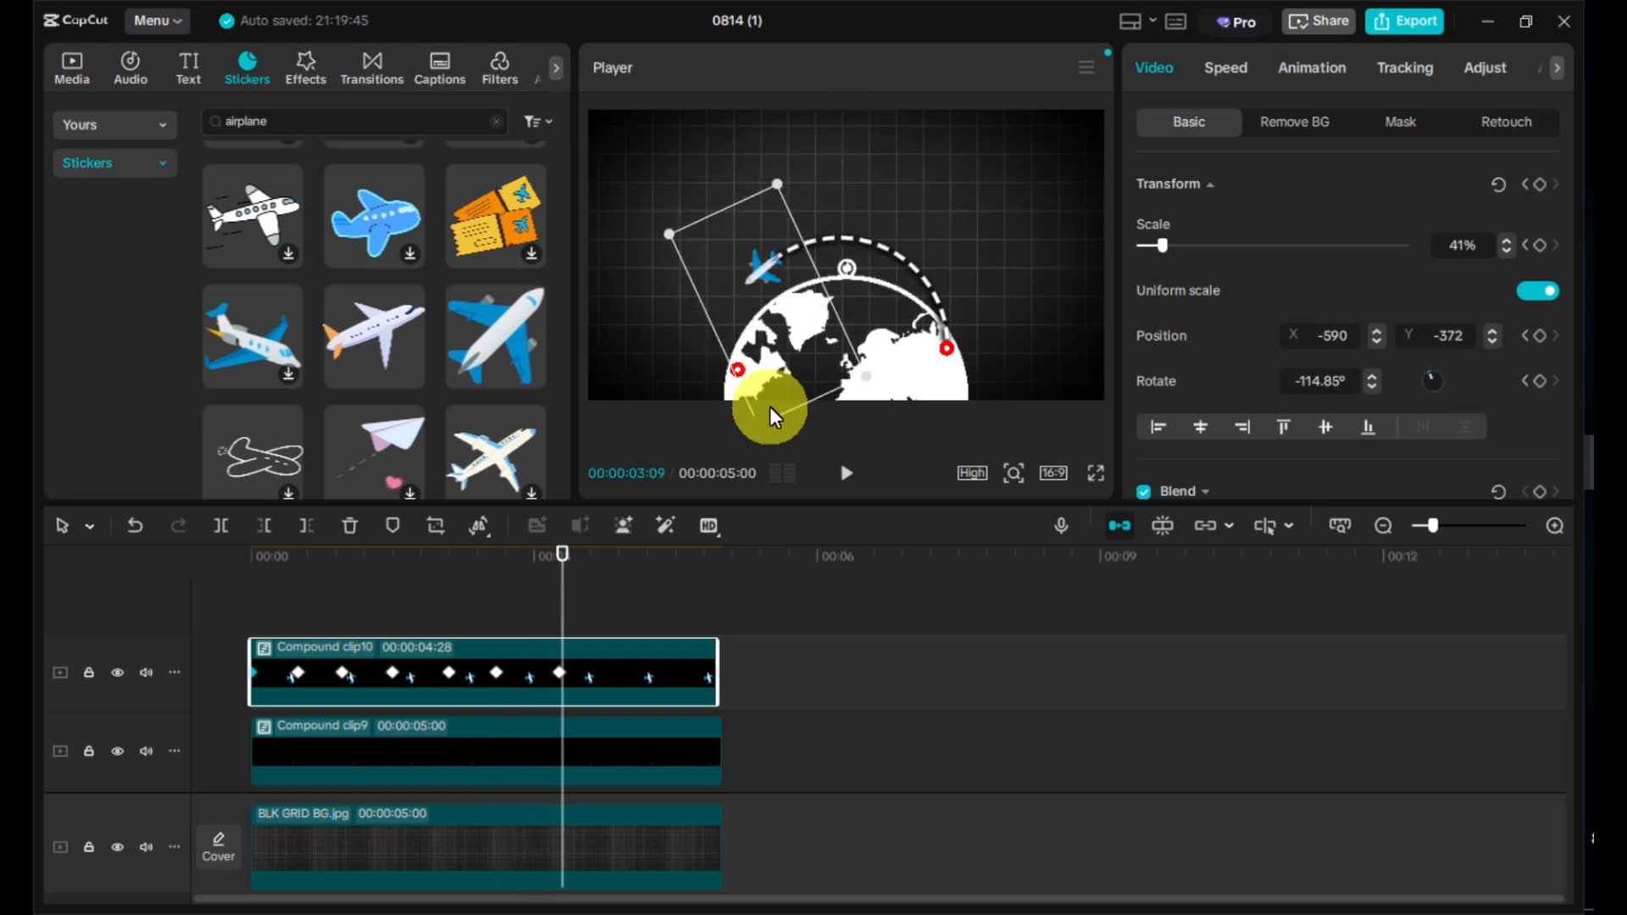
{"action": "left_click_drag", "start_coordinate": [848, 269], "coordinate": [846, 250]}
{"action": "left_click_drag", "start_coordinate": [746, 338], "coordinate": [730, 371]}
{"action": "left_click_drag", "start_coordinate": [822, 289], "coordinate": [807, 272]}
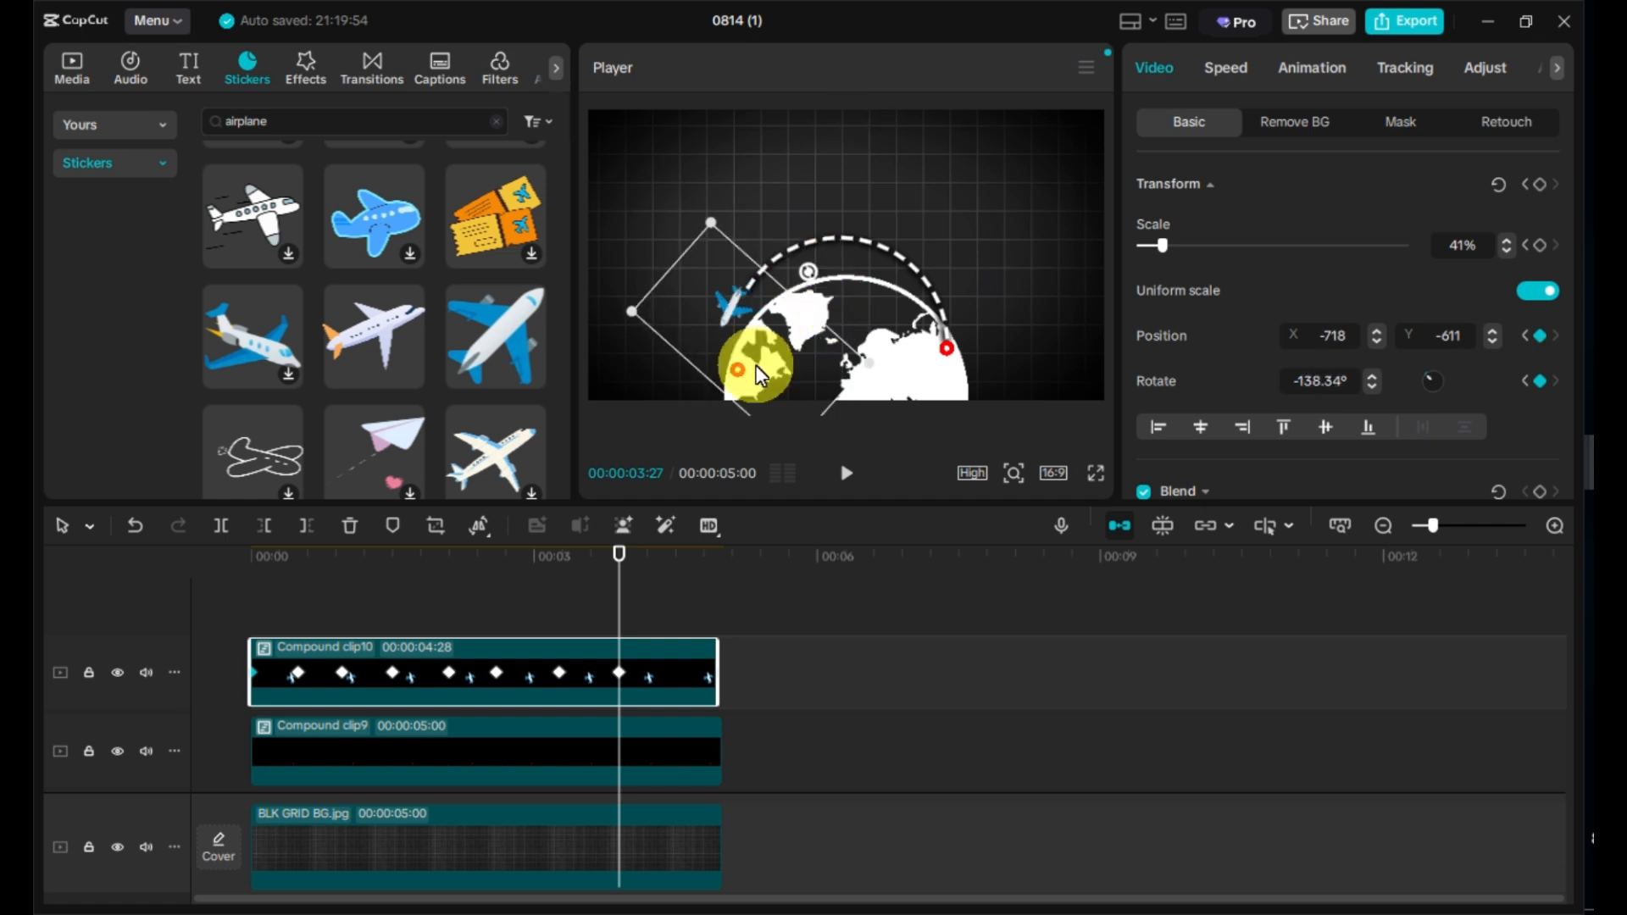
{"action": "left_click_drag", "start_coordinate": [755, 360], "coordinate": [773, 347]}
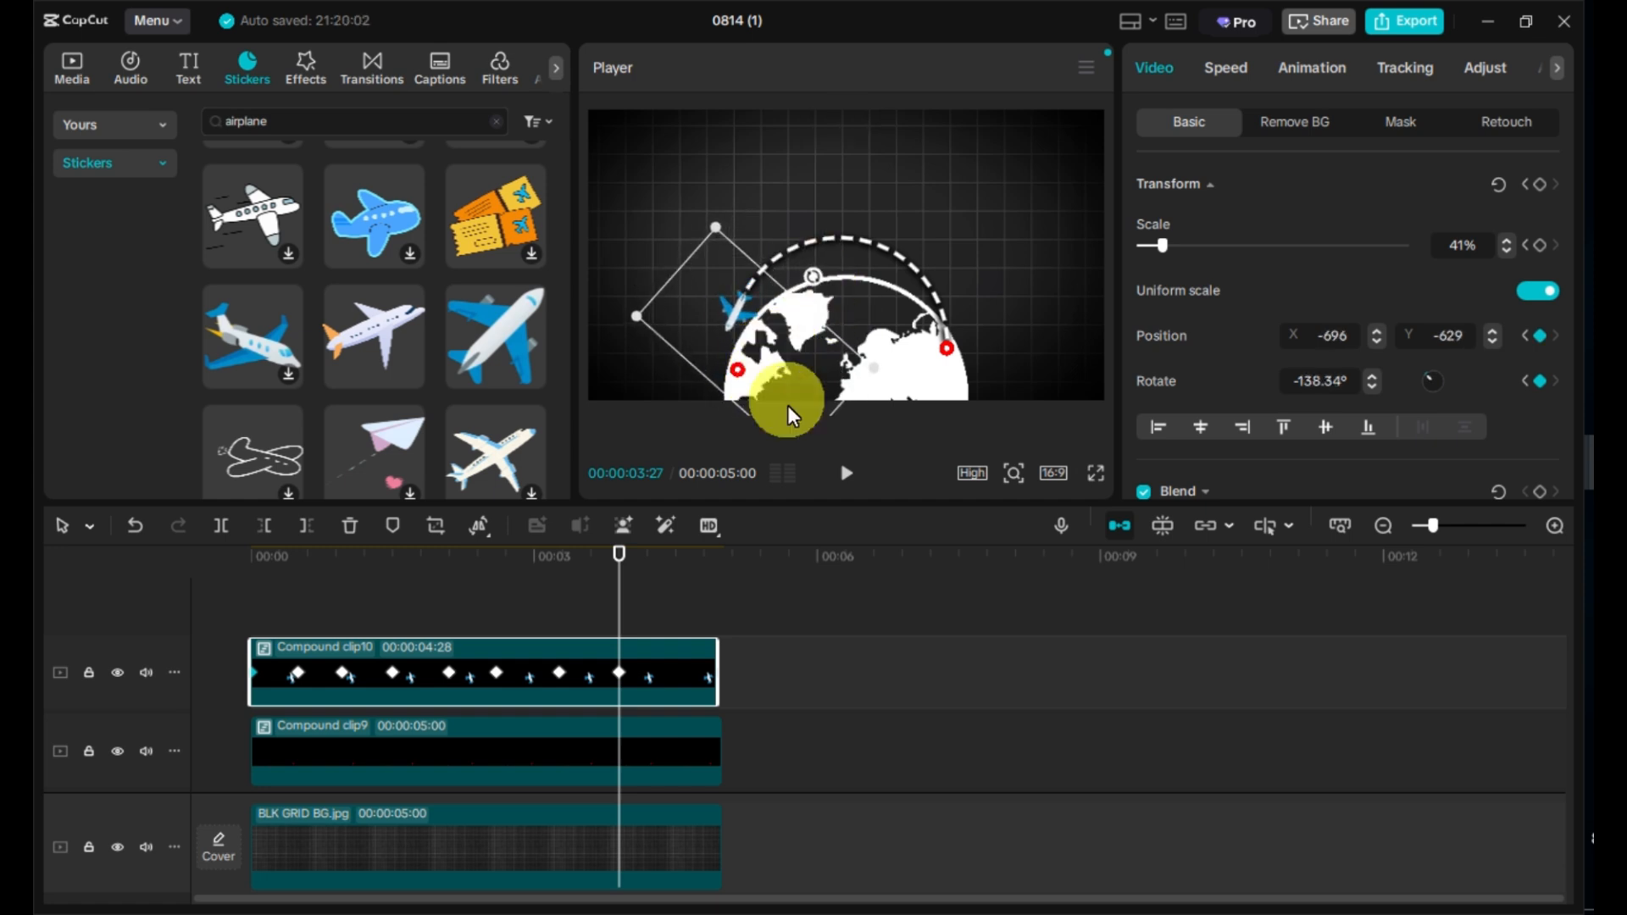
Step: At 00:00:04:15, keyframe the airplane near the arch's left end at about X -643, Y -859, rotated to about -168.48°
{"action": "key", "text": "Right"}
{"action": "key", "text": "Right"}
{"action": "key", "text": "Right"}
{"action": "key", "text": "Right"}
{"action": "key", "text": "Right"}
{"action": "key", "text": "Right"}
{"action": "key", "text": "Right"}
{"action": "key", "text": "Right"}
{"action": "key", "text": "Right"}
{"action": "key", "text": "Right"}
{"action": "key", "text": "Right"}
{"action": "key", "text": "Right"}
{"action": "key", "text": "Right"}
{"action": "key", "text": "Right"}
{"action": "key", "text": "Right"}
{"action": "key", "text": "Right"}
{"action": "key", "text": "Right"}
{"action": "key", "text": "Right"}
{"action": "left_click_drag", "start_coordinate": [810, 281], "coordinate": [794, 252]}
{"action": "left_click_drag", "start_coordinate": [775, 360], "coordinate": [780, 390]}
{"action": "left_click_drag", "start_coordinate": [792, 288], "coordinate": [775, 283]}
{"action": "left_click_drag", "start_coordinate": [771, 359], "coordinate": [774, 360]}
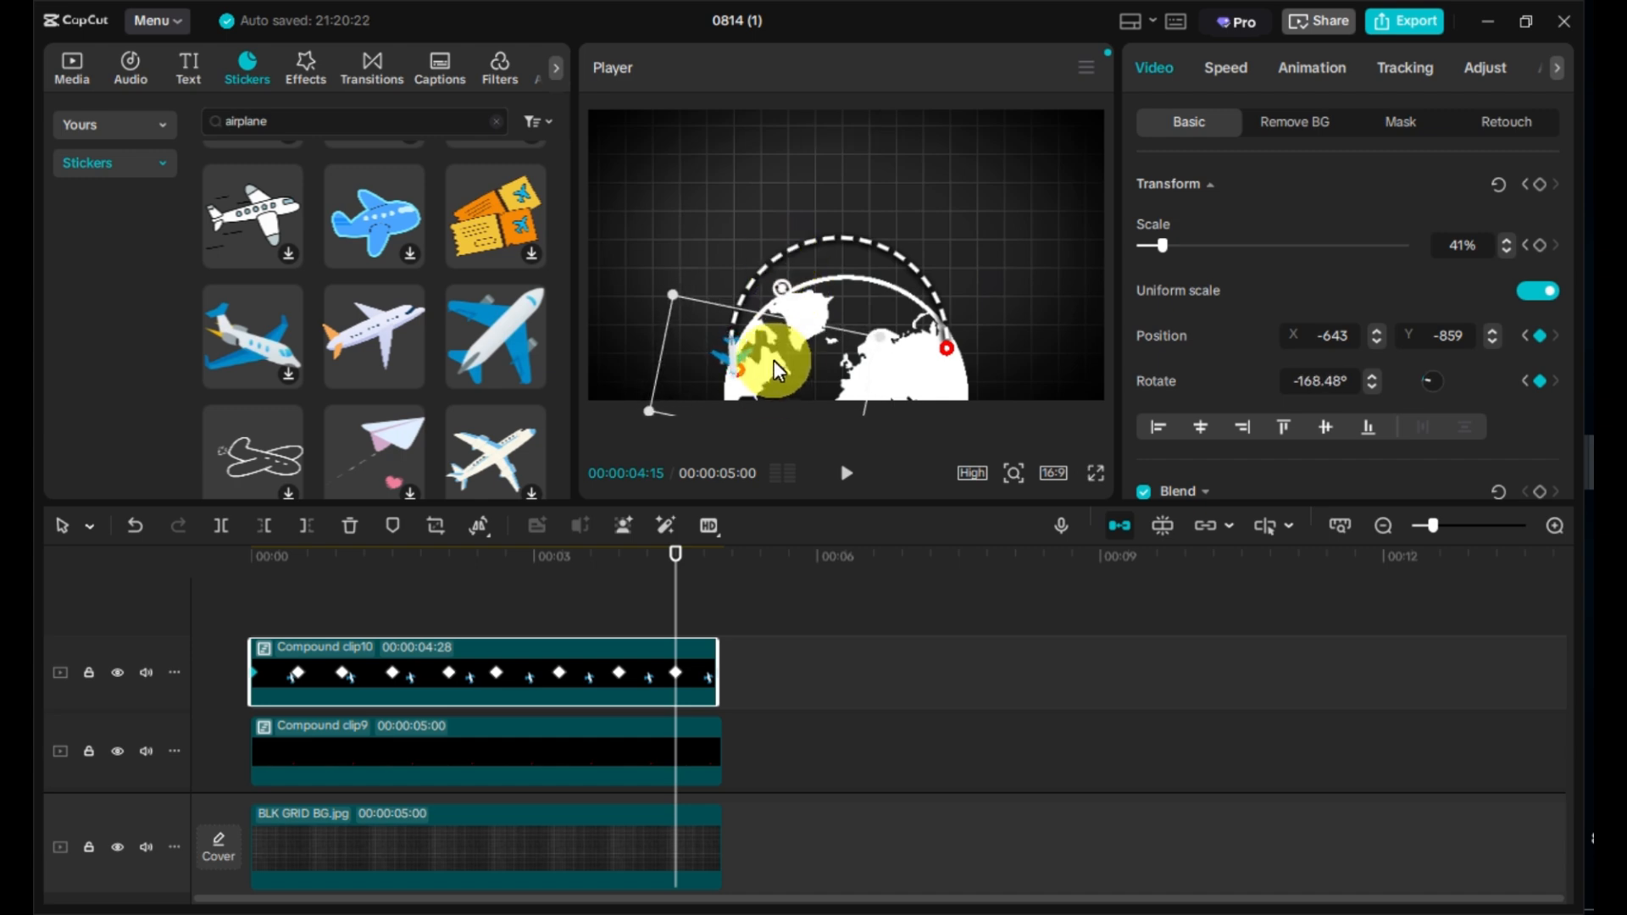
Step: Advance the playhead 15 frames from the newest airplane keyframe to 00:00:05:00
{"action": "key", "text": "Right"}
{"action": "key", "text": "Right"}
{"action": "key", "text": "Right"}
{"action": "key", "text": "Right"}
{"action": "key", "text": "Right"}
{"action": "key", "text": "Right"}
{"action": "key", "text": "Right"}
{"action": "key", "text": "Right"}
{"action": "key", "text": "Right"}
{"action": "key", "text": "Right"}
{"action": "key", "text": "Right"}
{"action": "key", "text": "Right"}
{"action": "key", "text": "Right"}
{"action": "key", "text": "Right"}
{"action": "key", "text": "Right"}
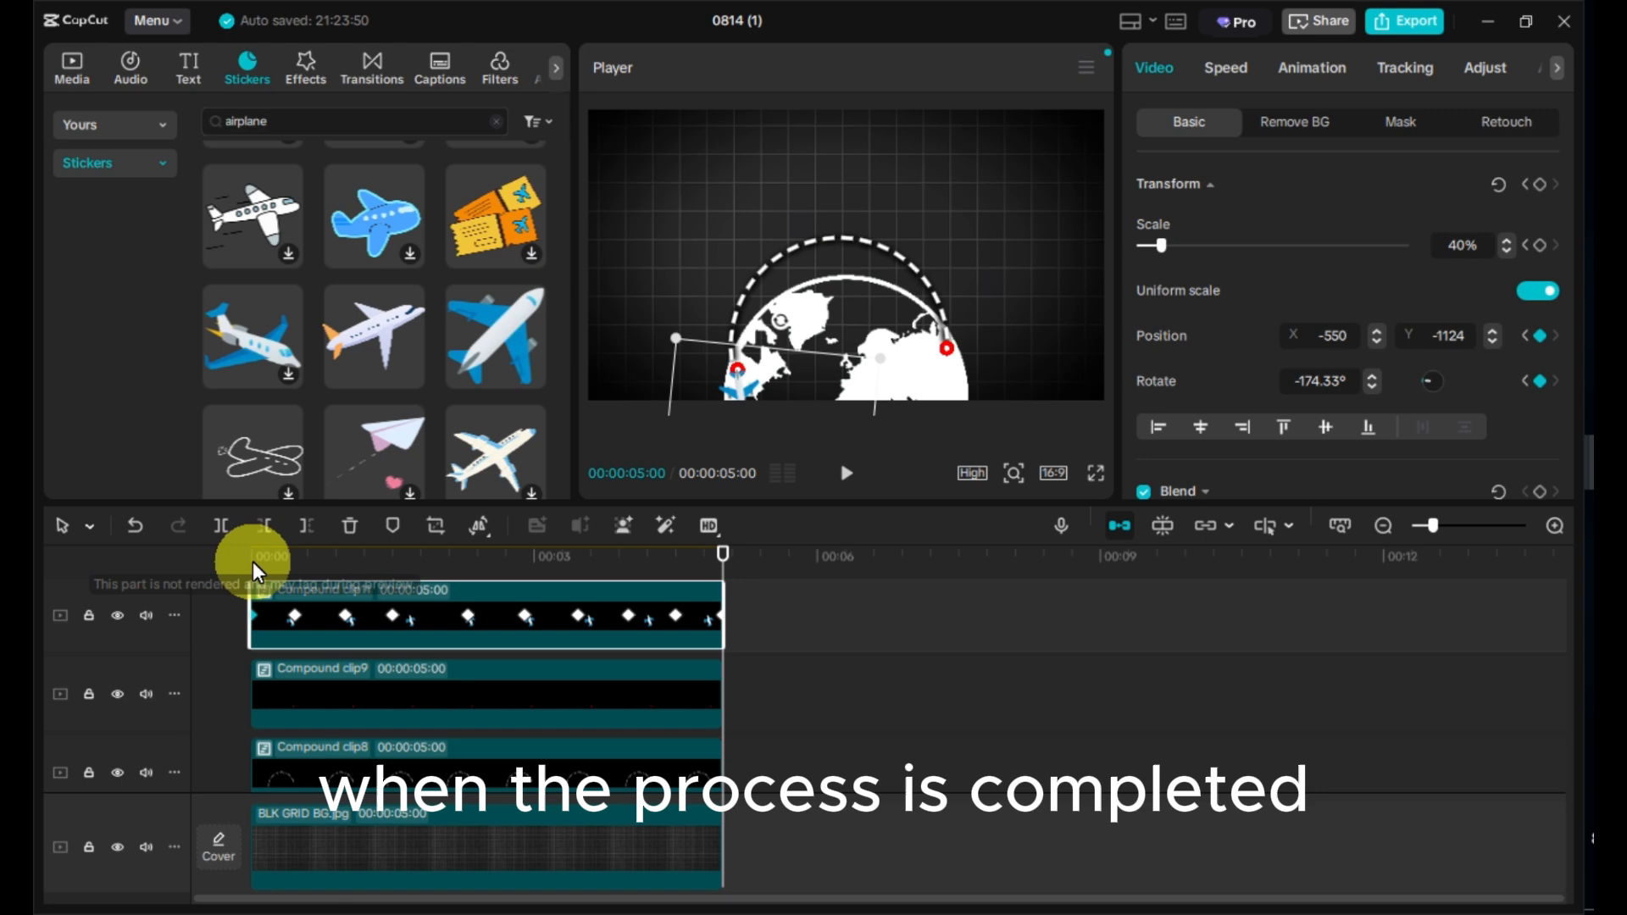
Step: Add "Sound of flying airplane (airliner) 2" at the start of the timeline and trim its end to 00:00:05:00
{"action": "left_click", "coordinate": [252, 561]}
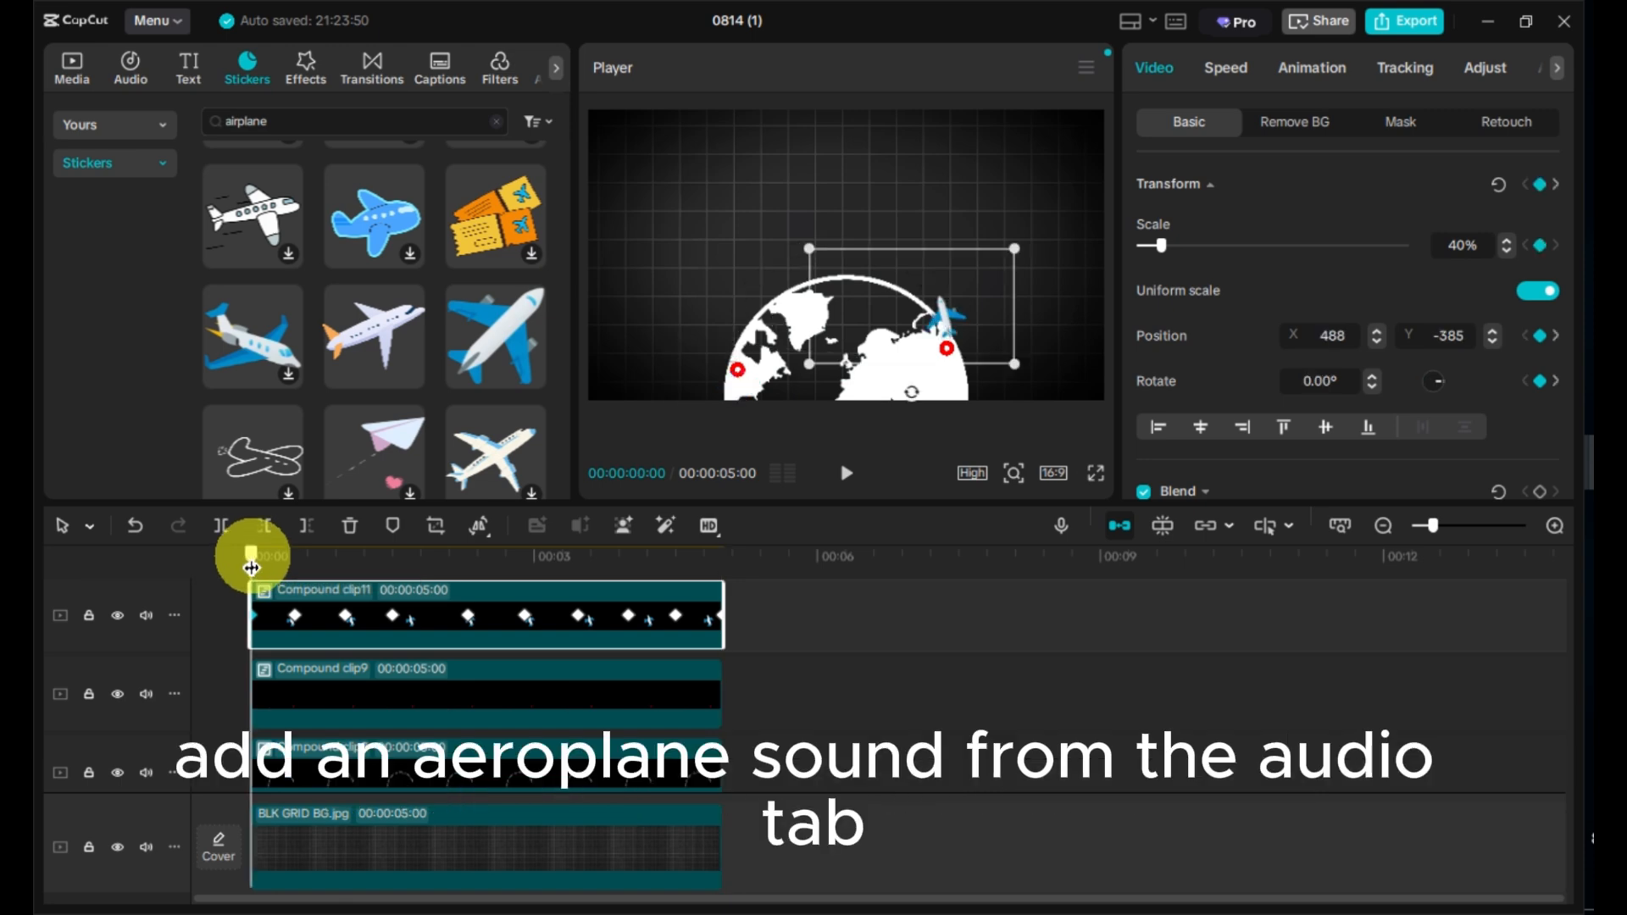
{"action": "left_click", "coordinate": [133, 65]}
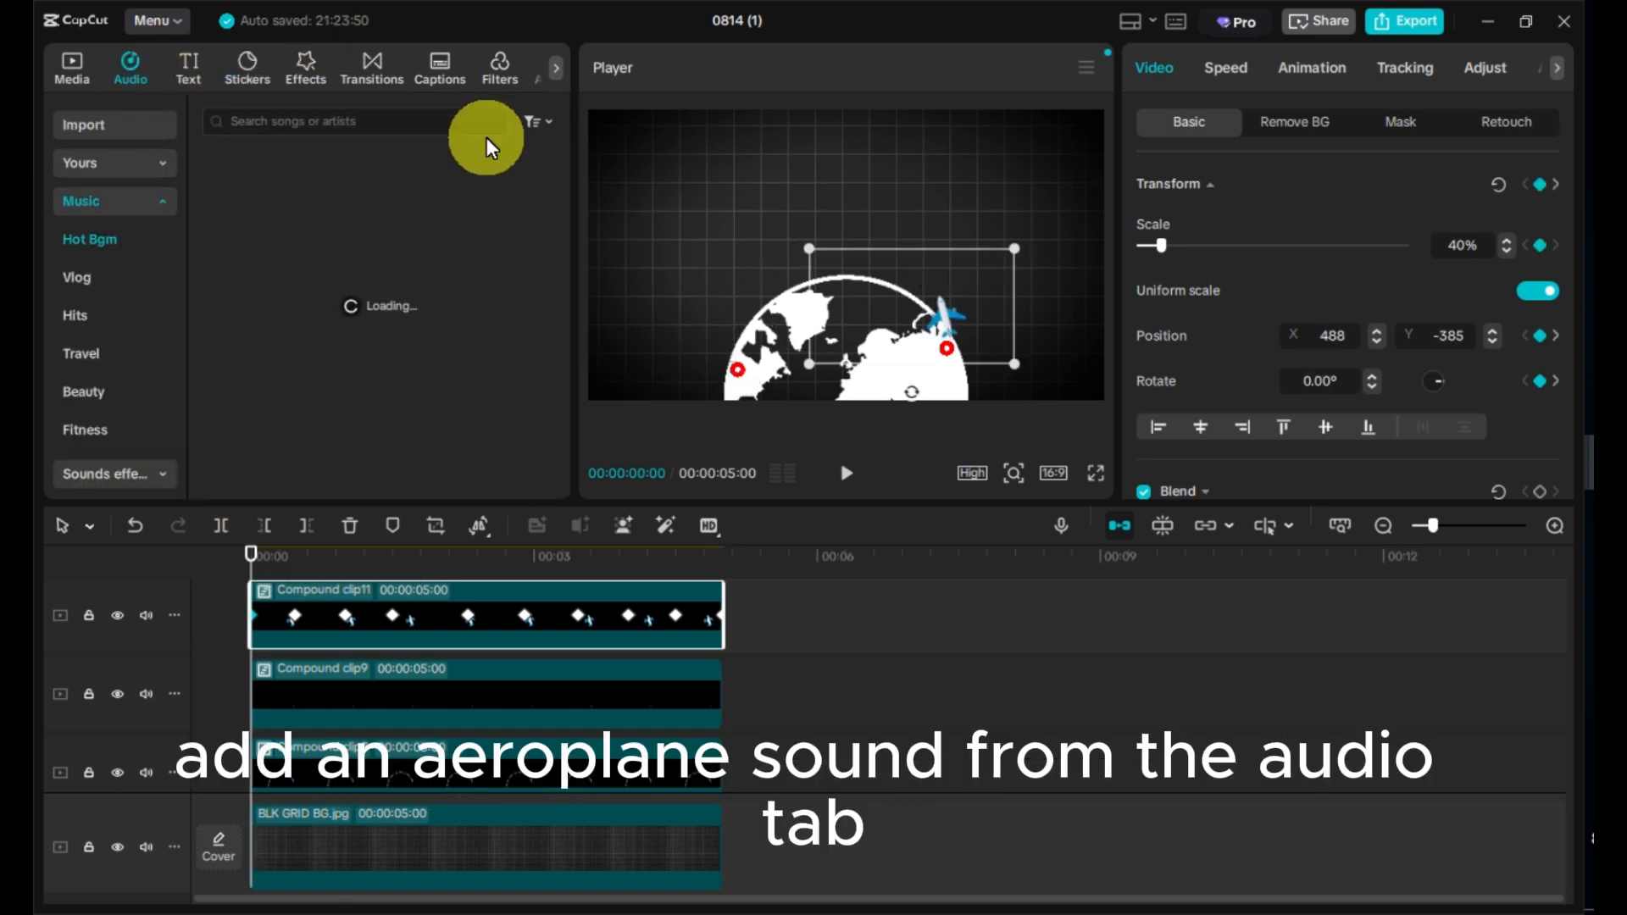
{"action": "left_click", "coordinate": [428, 120]}
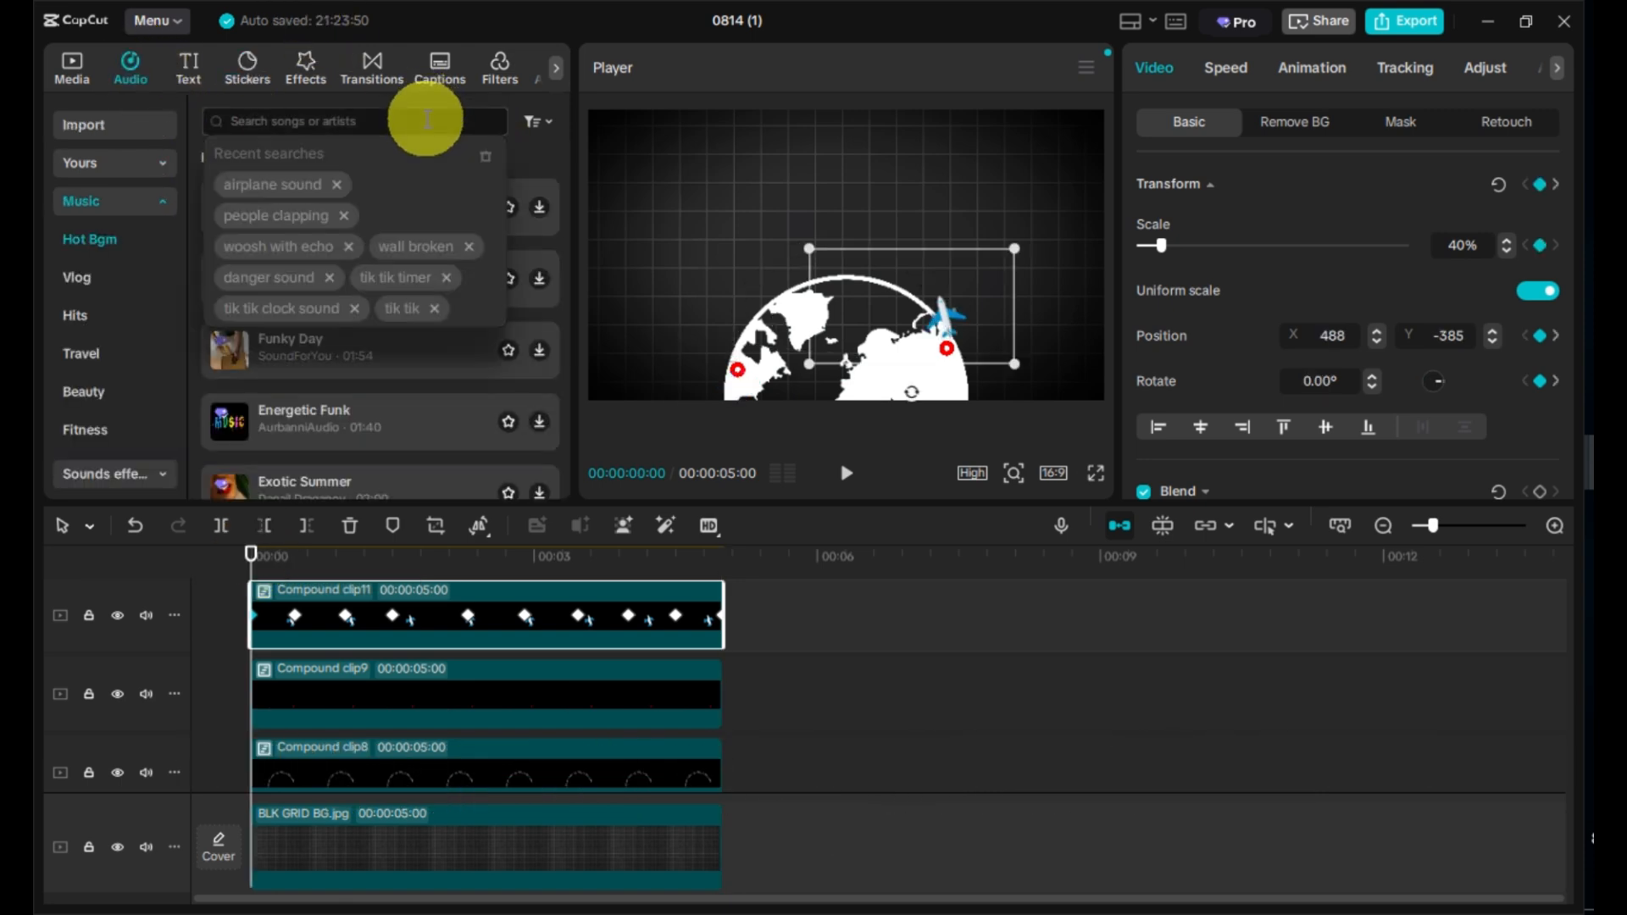
{"action": "left_click", "coordinate": [286, 181]}
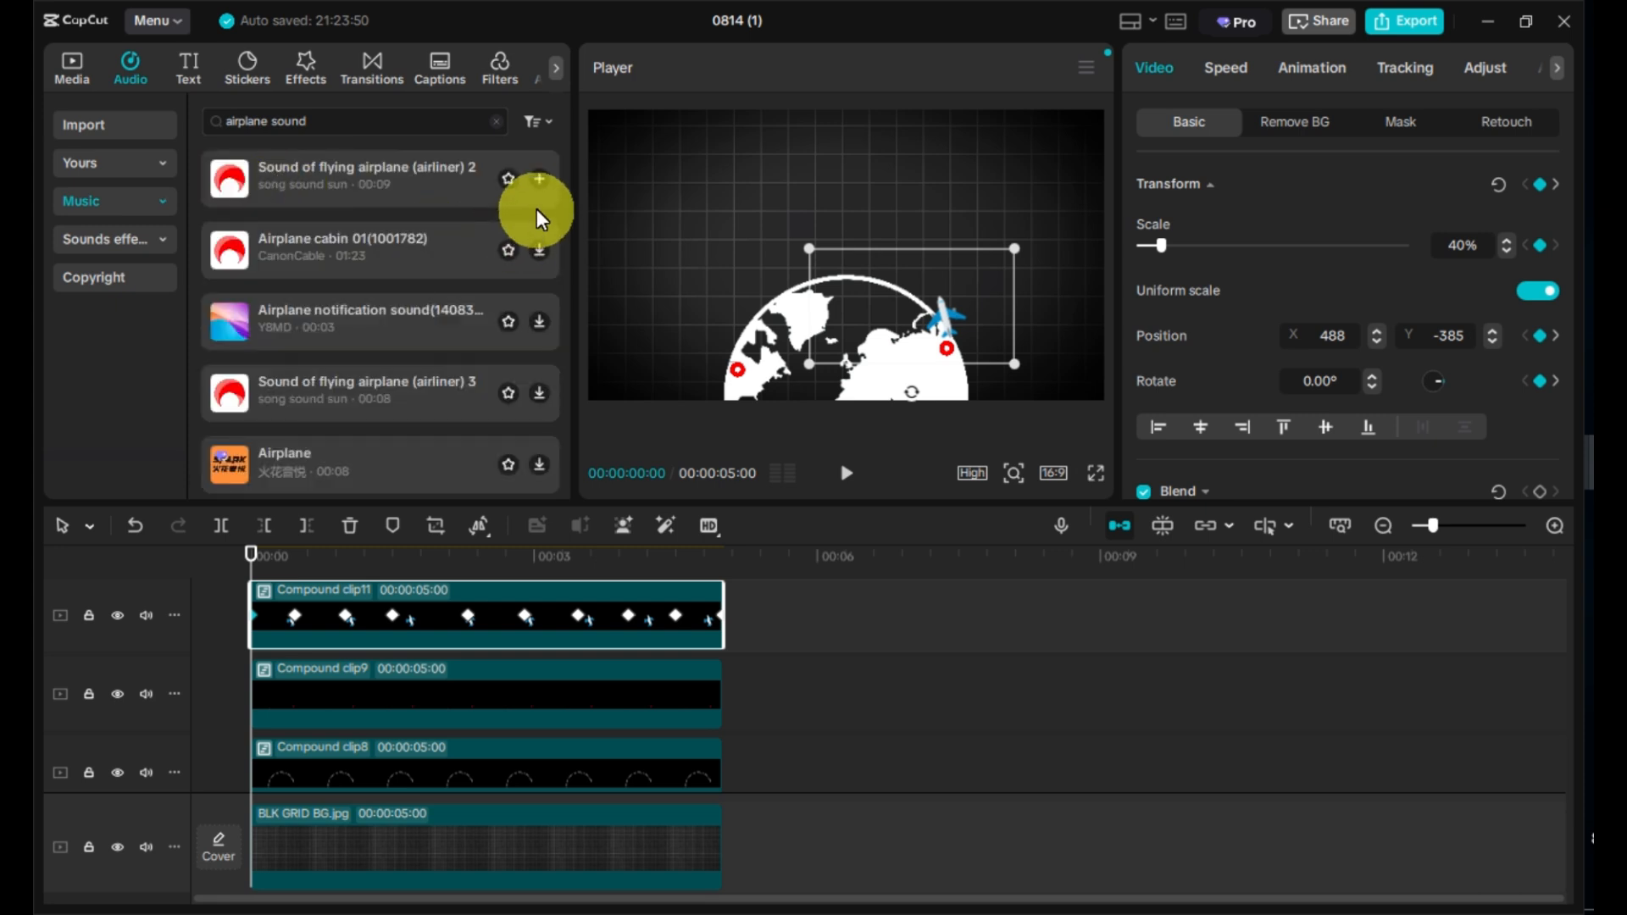
{"action": "left_click", "coordinate": [539, 179]}
{"action": "left_click", "coordinate": [723, 556]}
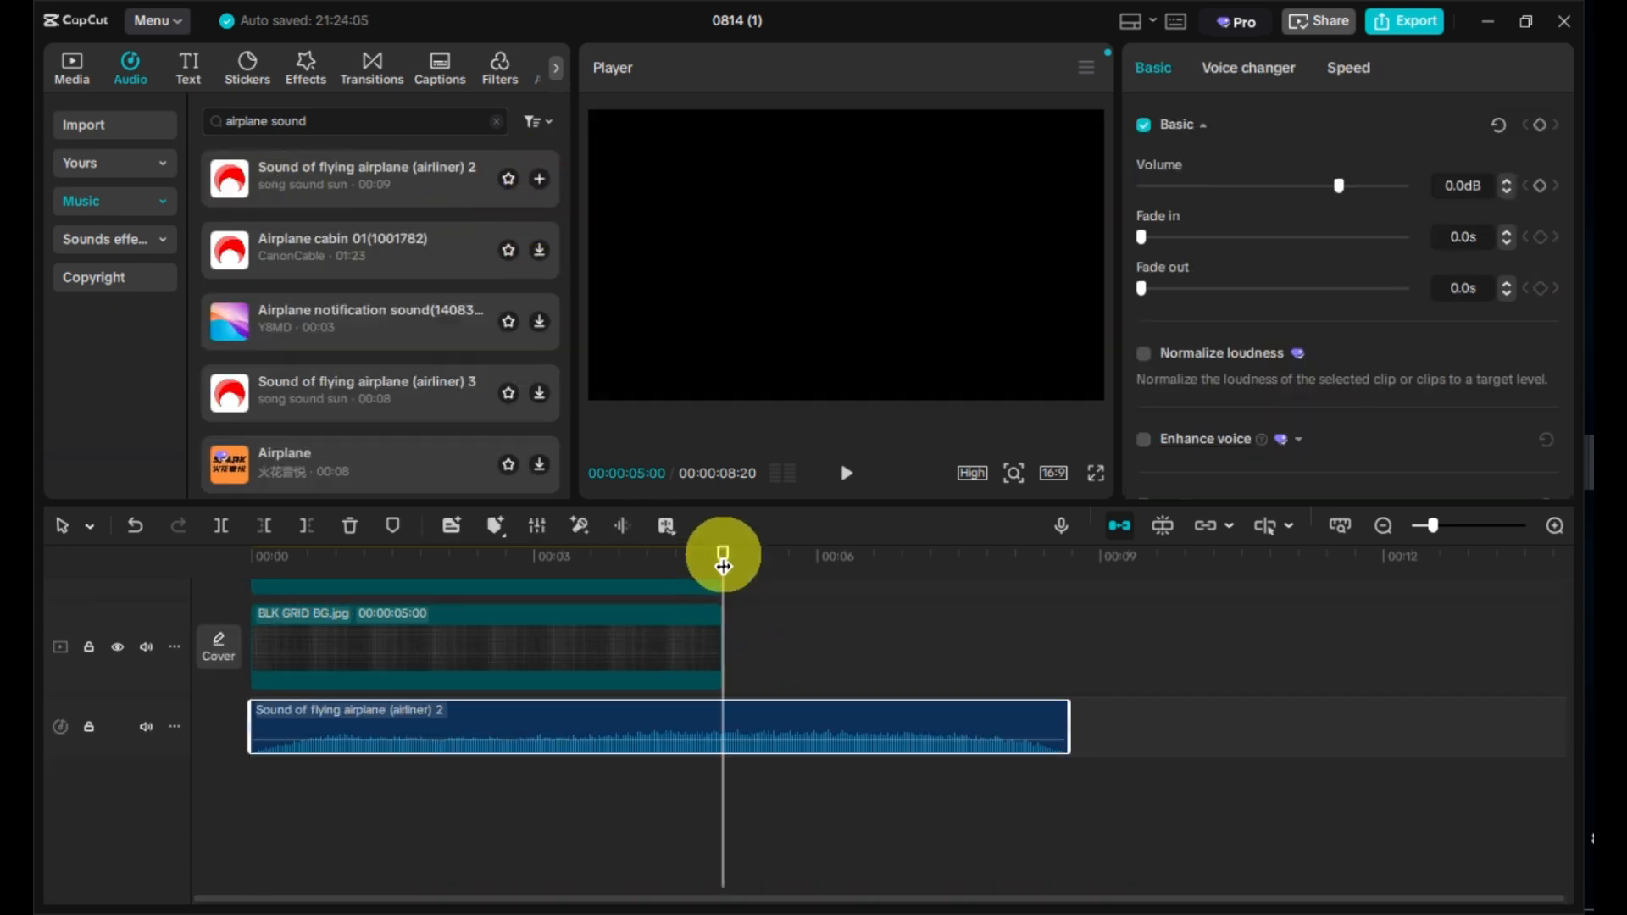
{"action": "key", "text": "w"}
Step: Play the whole globe travel animation from the start in full screen, then return to the editor
{"action": "left_click", "coordinate": [249, 556]}
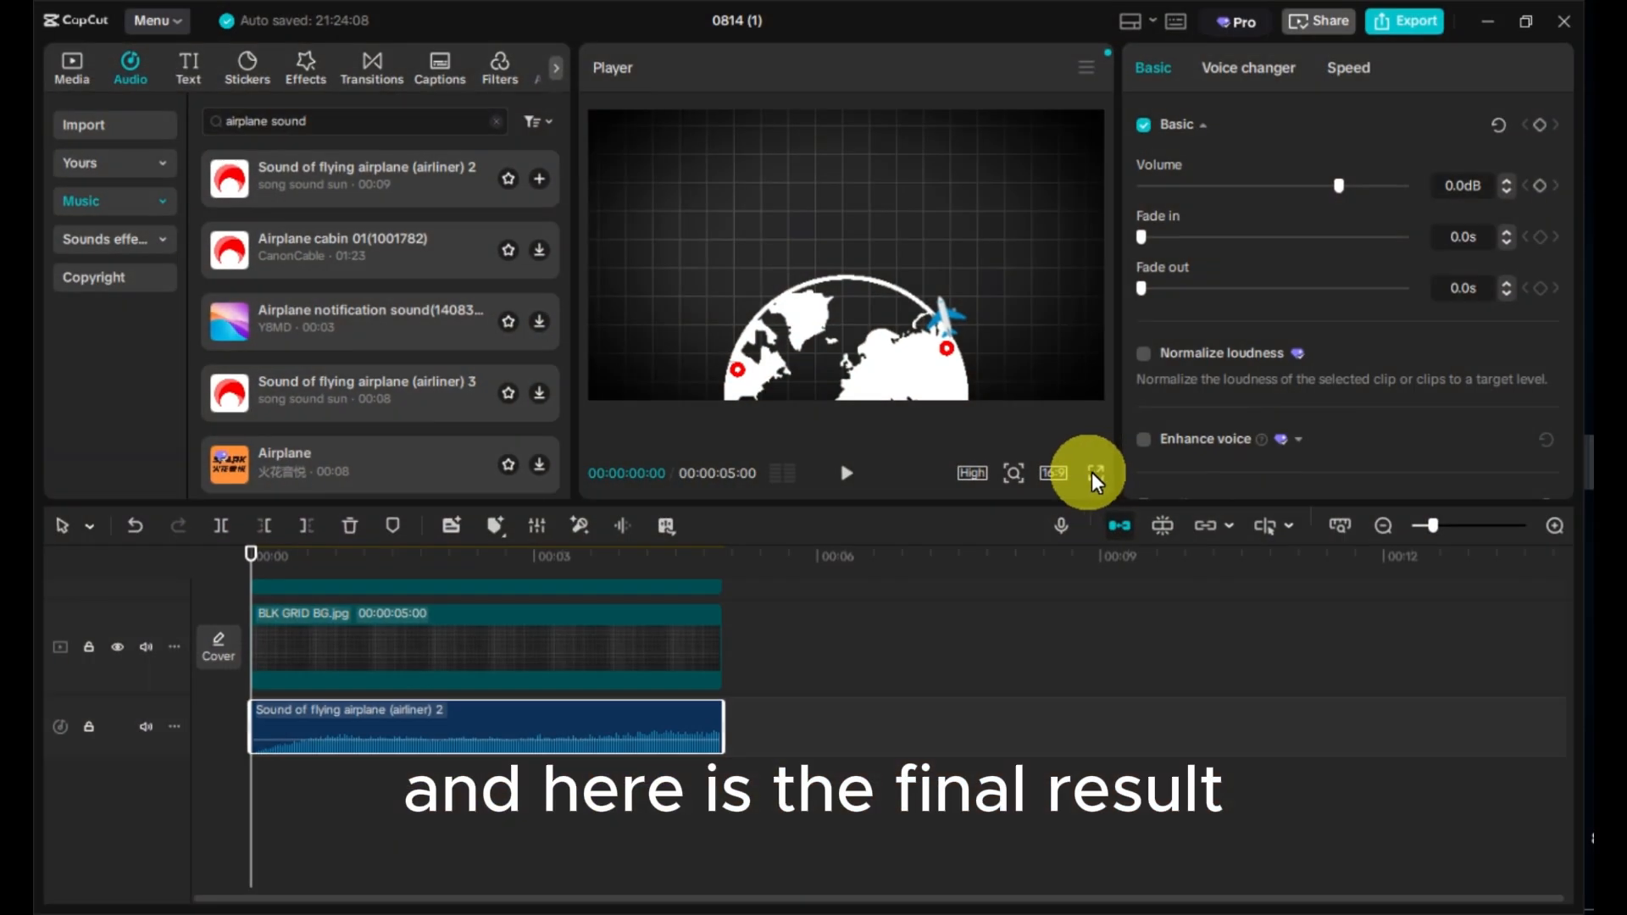
{"action": "left_click", "coordinate": [1095, 473]}
{"action": "key", "text": "space"}
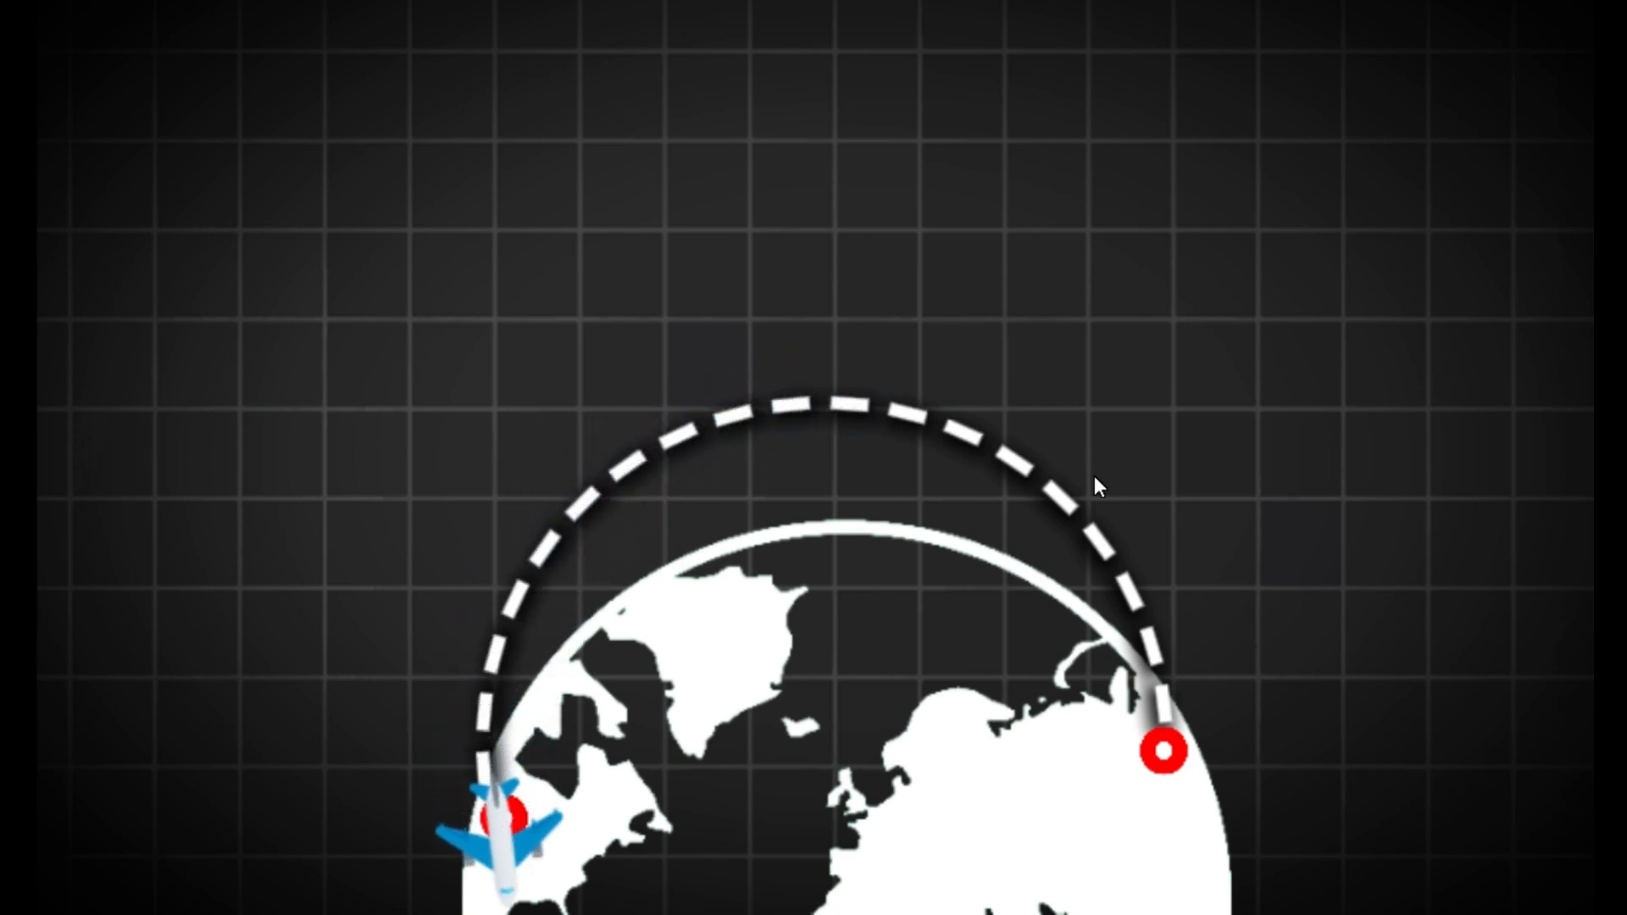
{"action": "mouse_move", "coordinate": [1176, 452]}
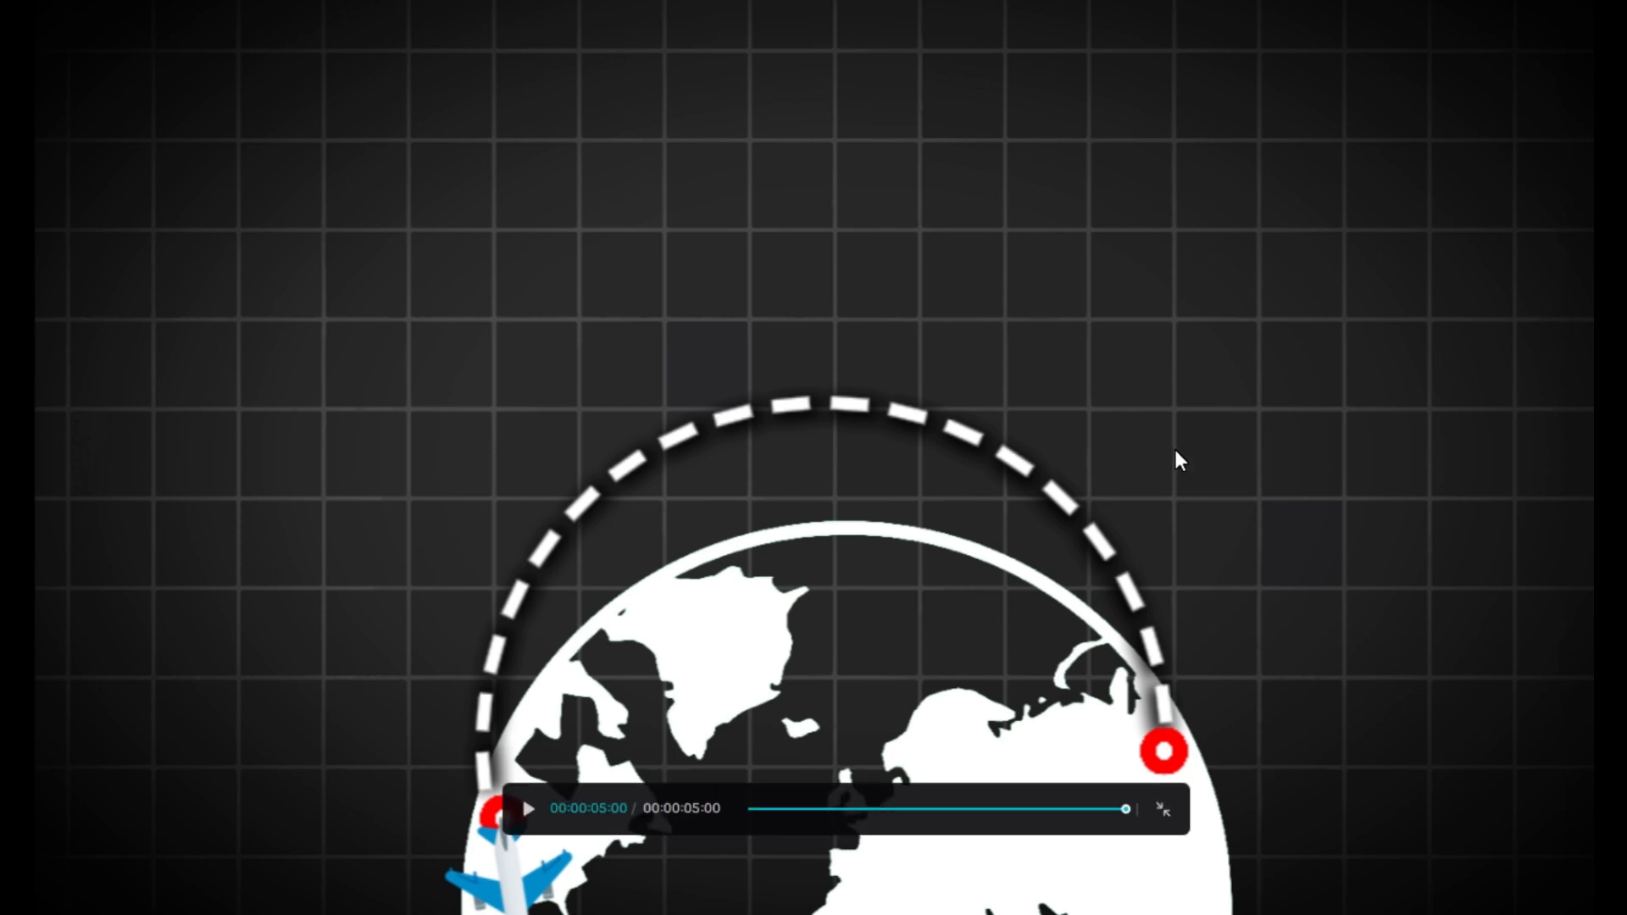
{"action": "left_click", "coordinate": [1162, 810]}
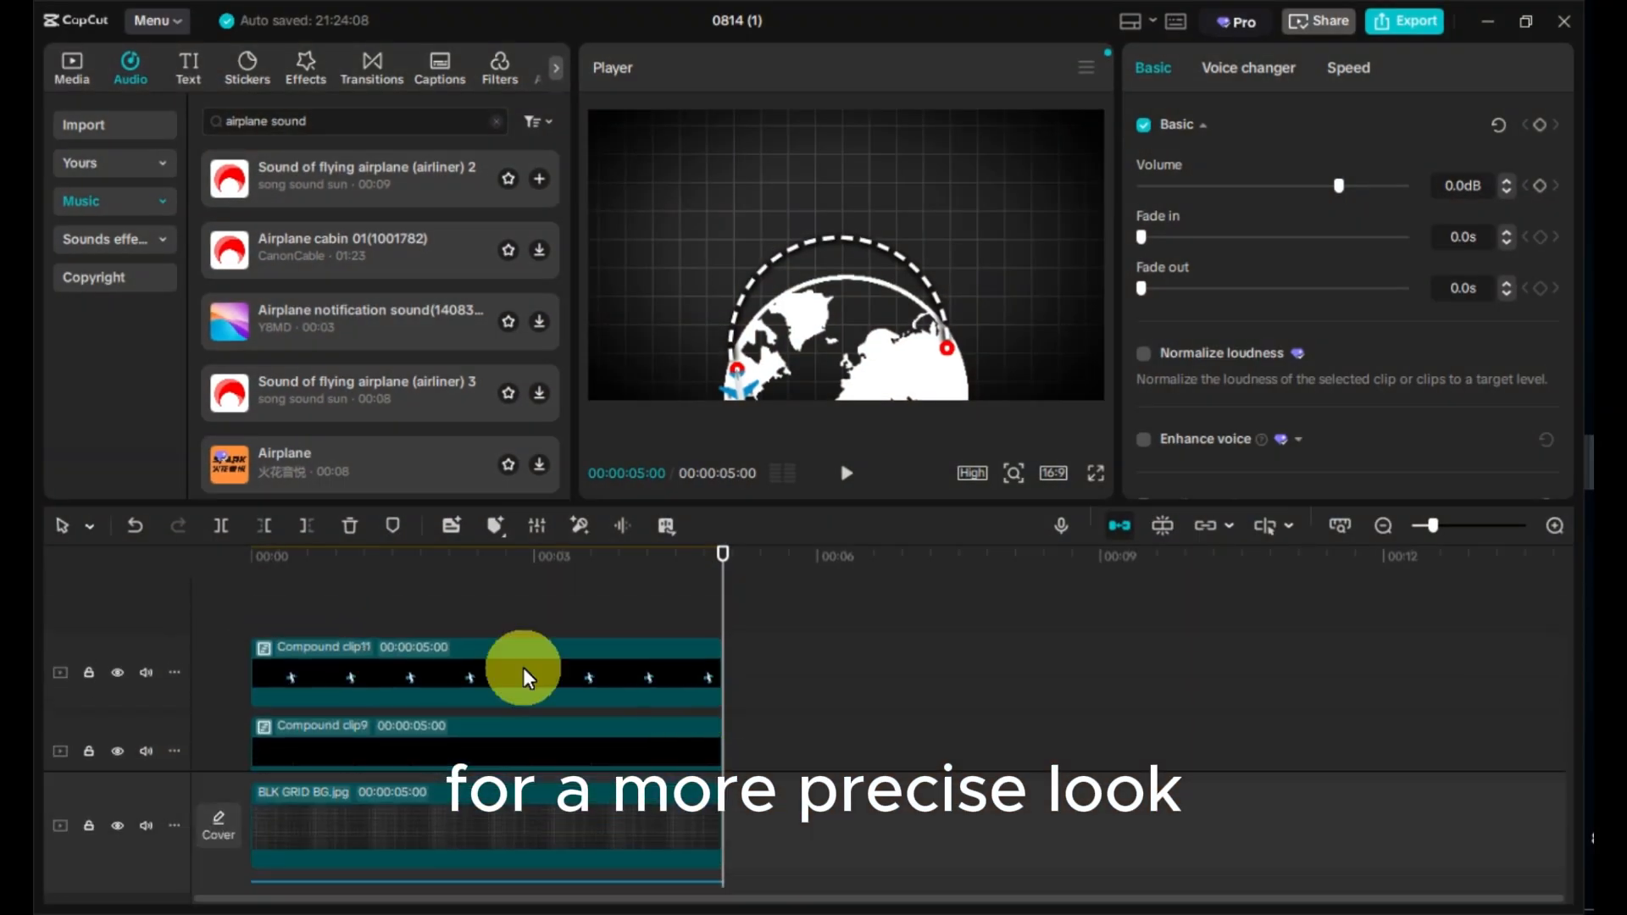
Step: Show the airplane clip's keyframe graphs and apply the Quad Ease preset curve to all its X-position keyframes
{"action": "right_click", "coordinate": [526, 665]}
{"action": "left_click", "coordinate": [582, 639]}
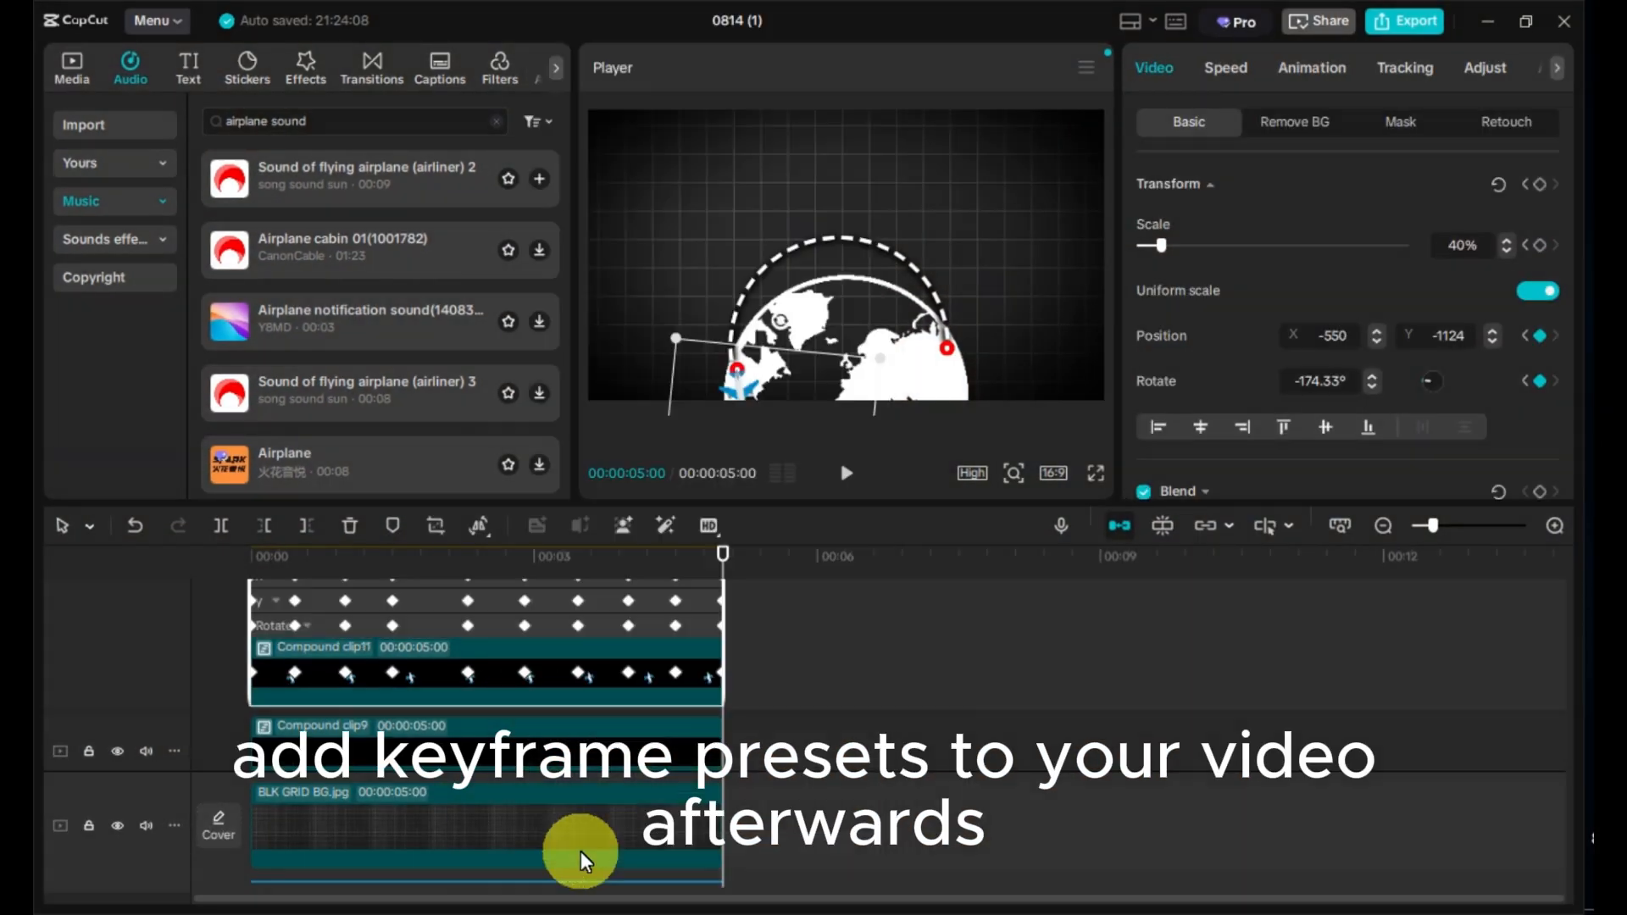
{"action": "scroll", "coordinate": [582, 633], "scroll_direction": "up", "scroll_amount": 2}
{"action": "scroll", "coordinate": [582, 633], "scroll_direction": "down", "scroll_amount": 2}
{"action": "left_click", "coordinate": [273, 662]}
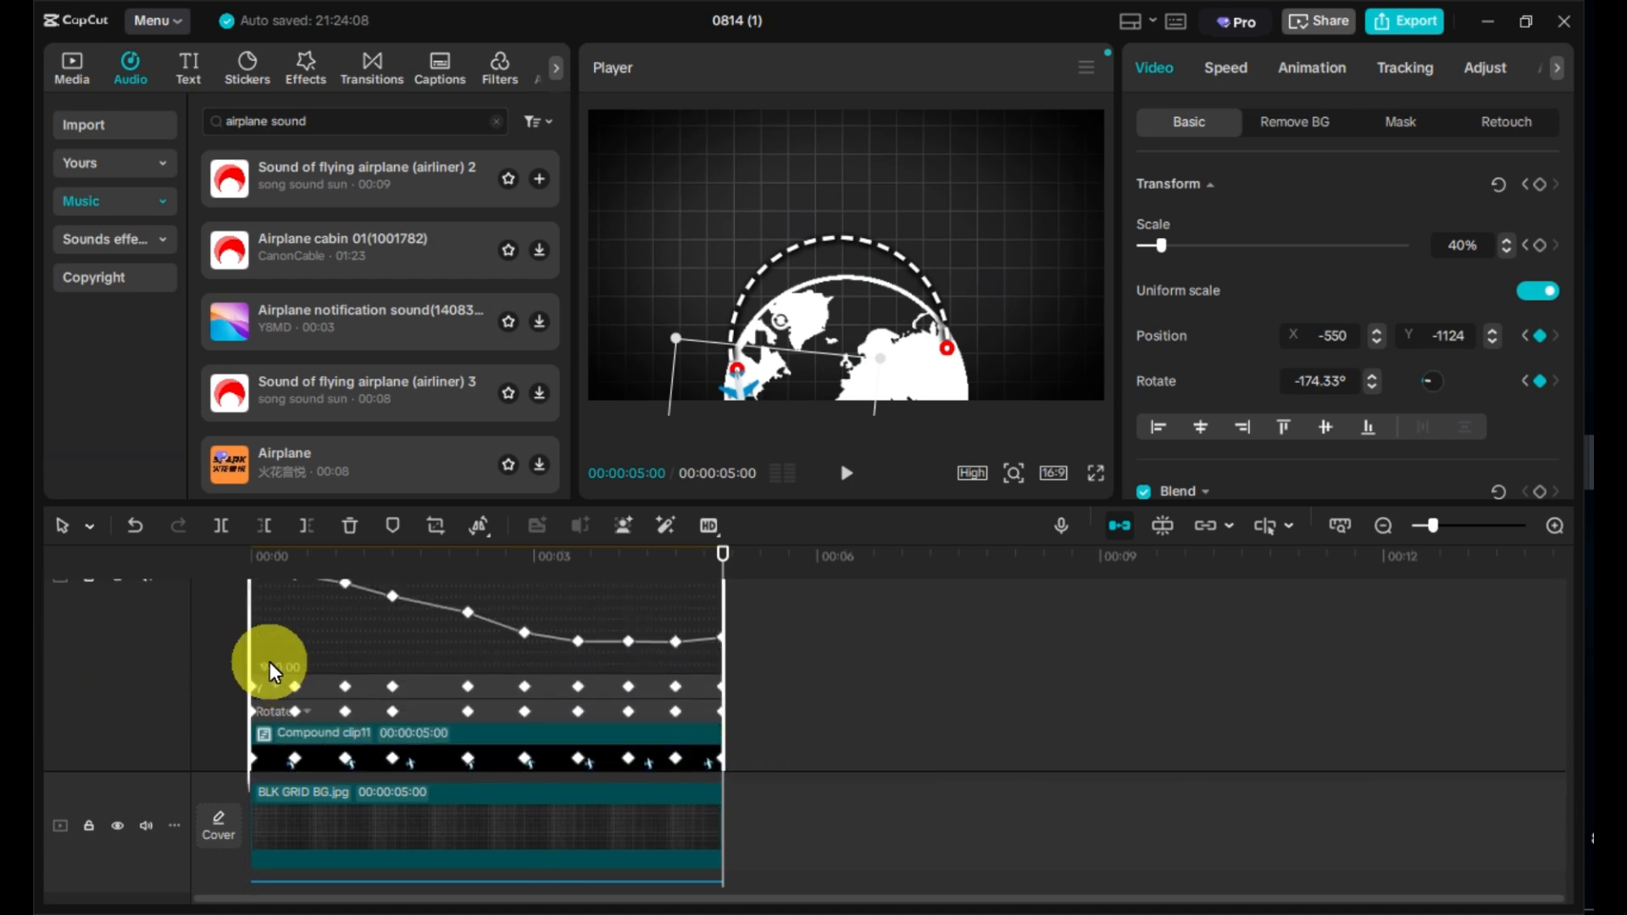
{"action": "left_click_drag", "start_coordinate": [718, 638], "coordinate": [210, 575]}
{"action": "left_click", "coordinate": [664, 639]}
{"action": "scroll", "coordinate": [315, 631], "scroll_direction": "up", "scroll_amount": 1}
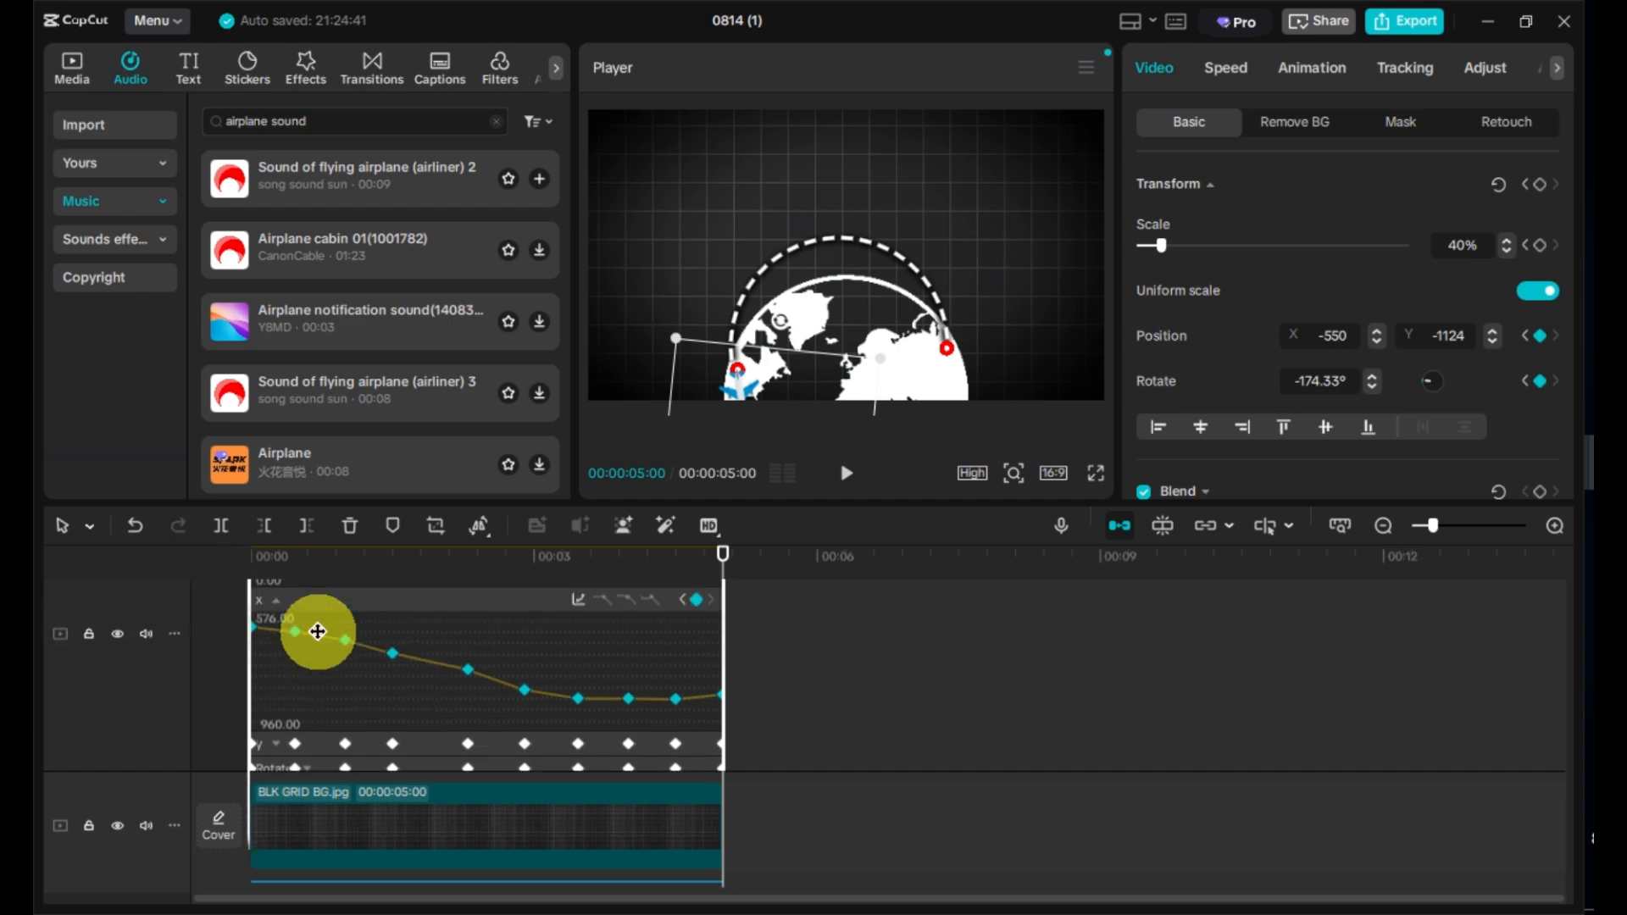
{"action": "left_click", "coordinate": [577, 595]}
{"action": "left_click", "coordinate": [1017, 713]}
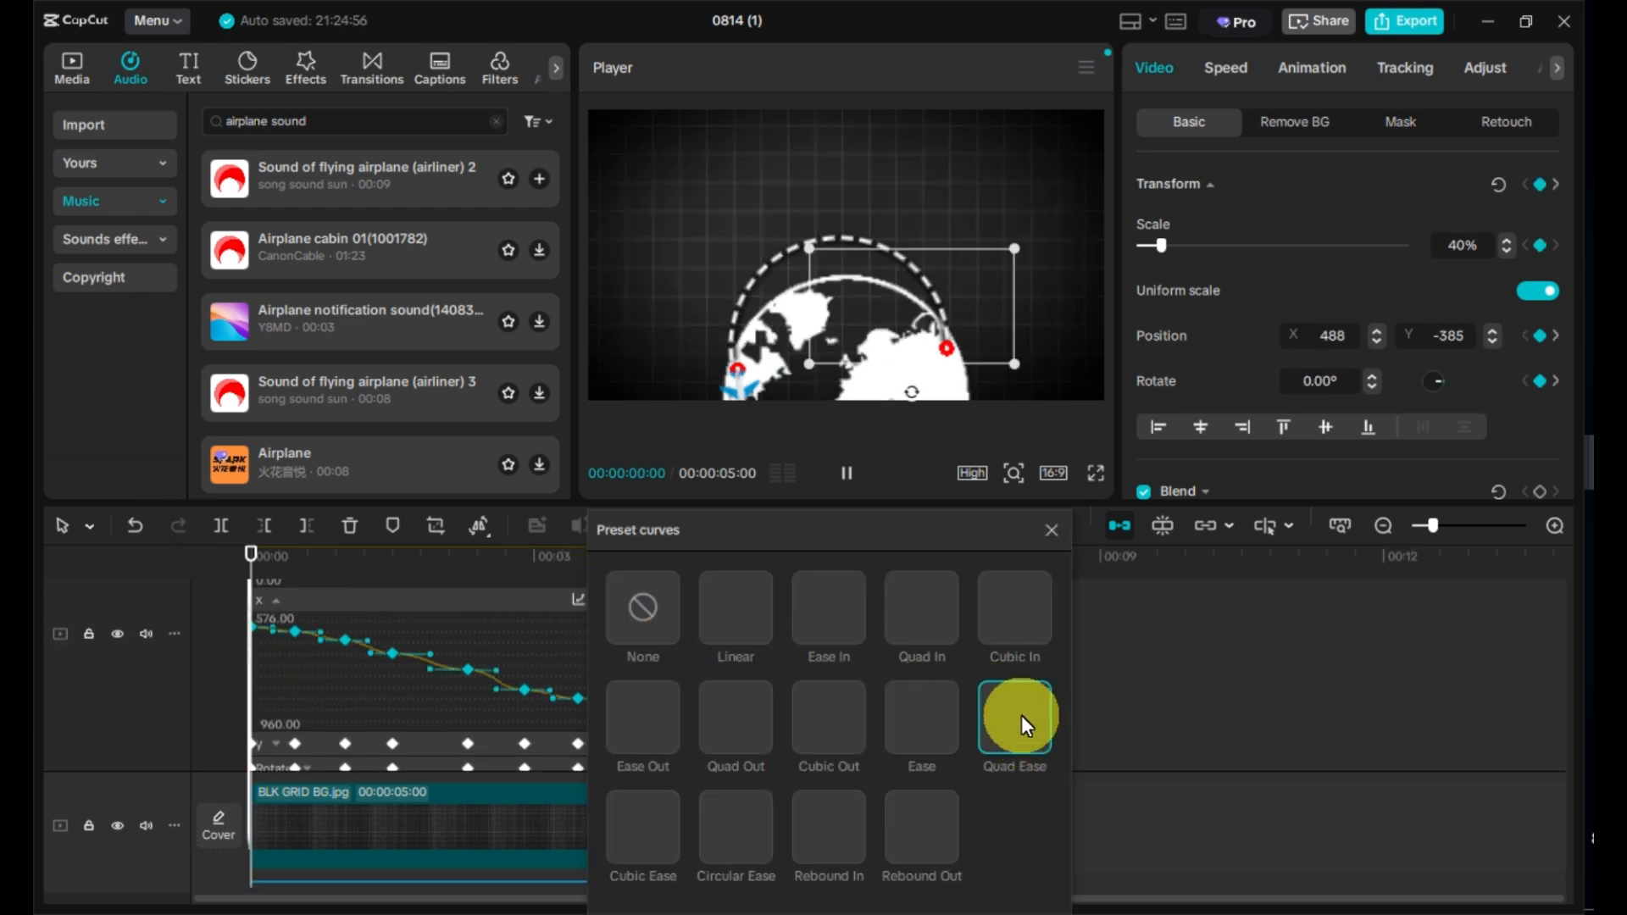
{"action": "left_click", "coordinate": [1052, 531]}
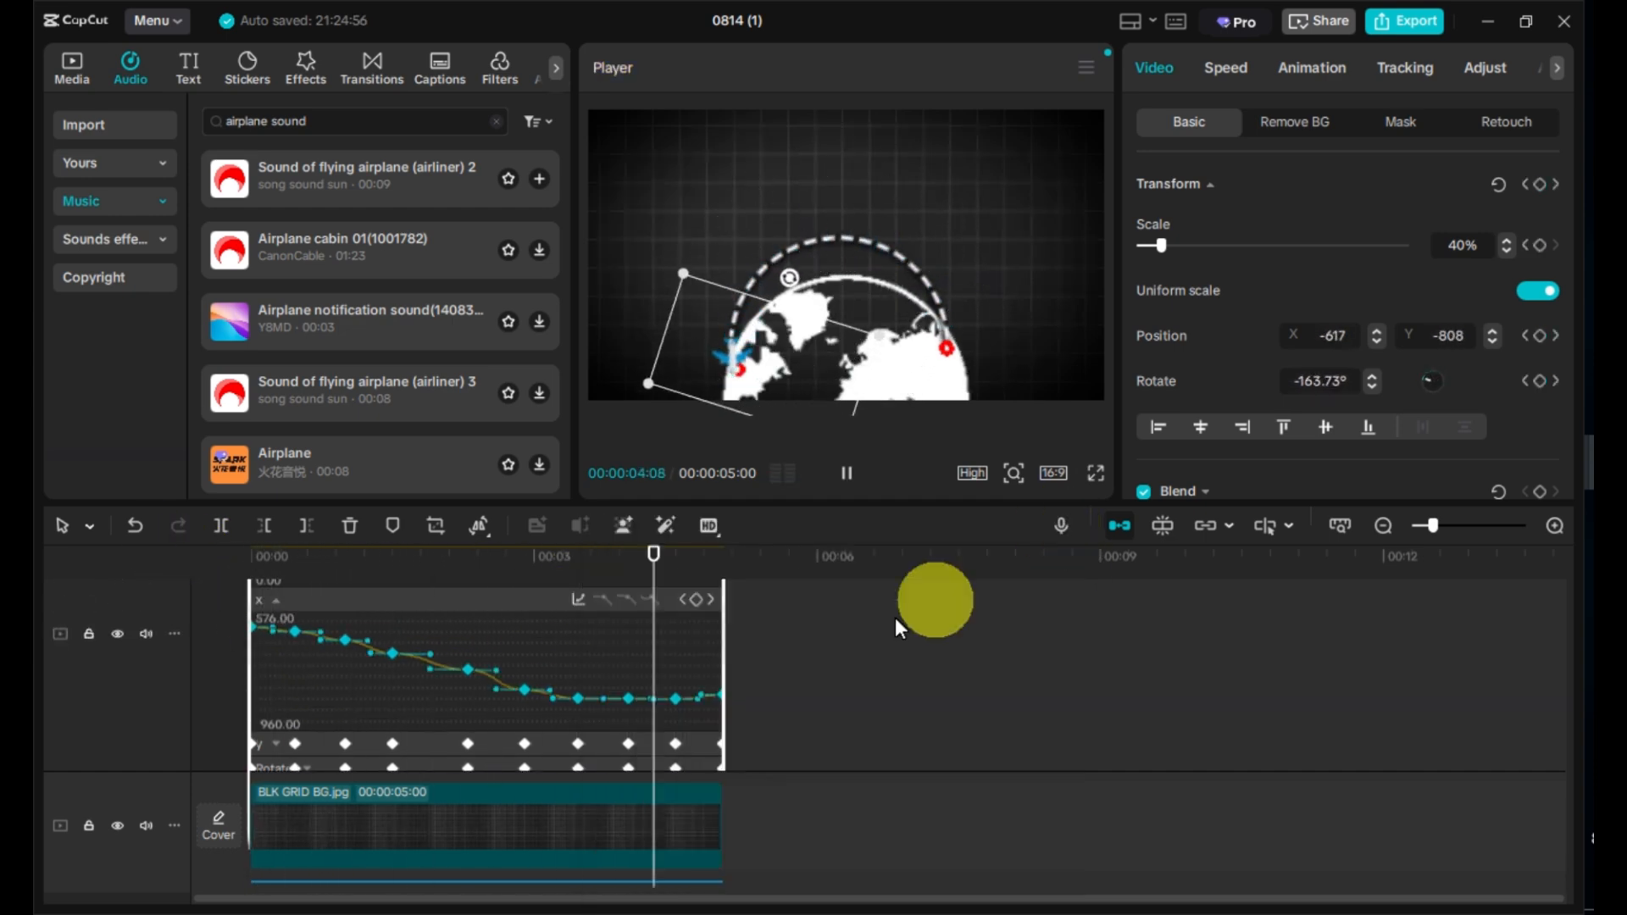
Step: Apply the Quad Ease preset curve to all the airplane clip's Y-position keyframes
{"action": "left_click", "coordinate": [274, 742]}
{"action": "left_click_drag", "start_coordinate": [706, 752], "coordinate": [247, 651]}
{"action": "left_click", "coordinate": [578, 625]}
{"action": "left_click", "coordinate": [1022, 699]}
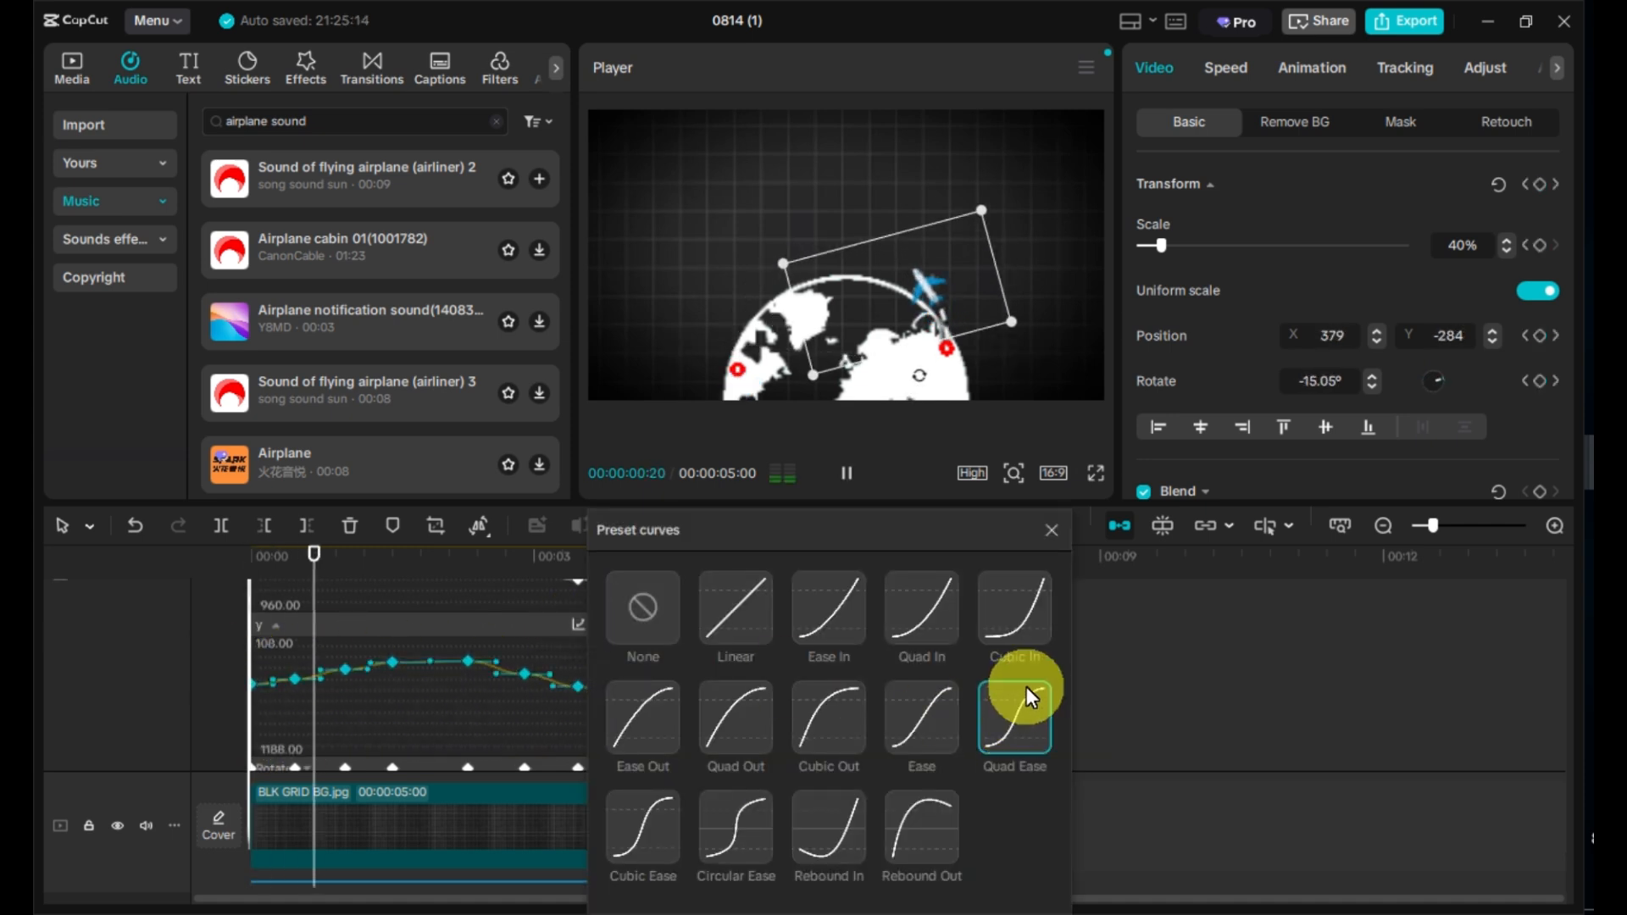
{"action": "left_click", "coordinate": [1044, 528]}
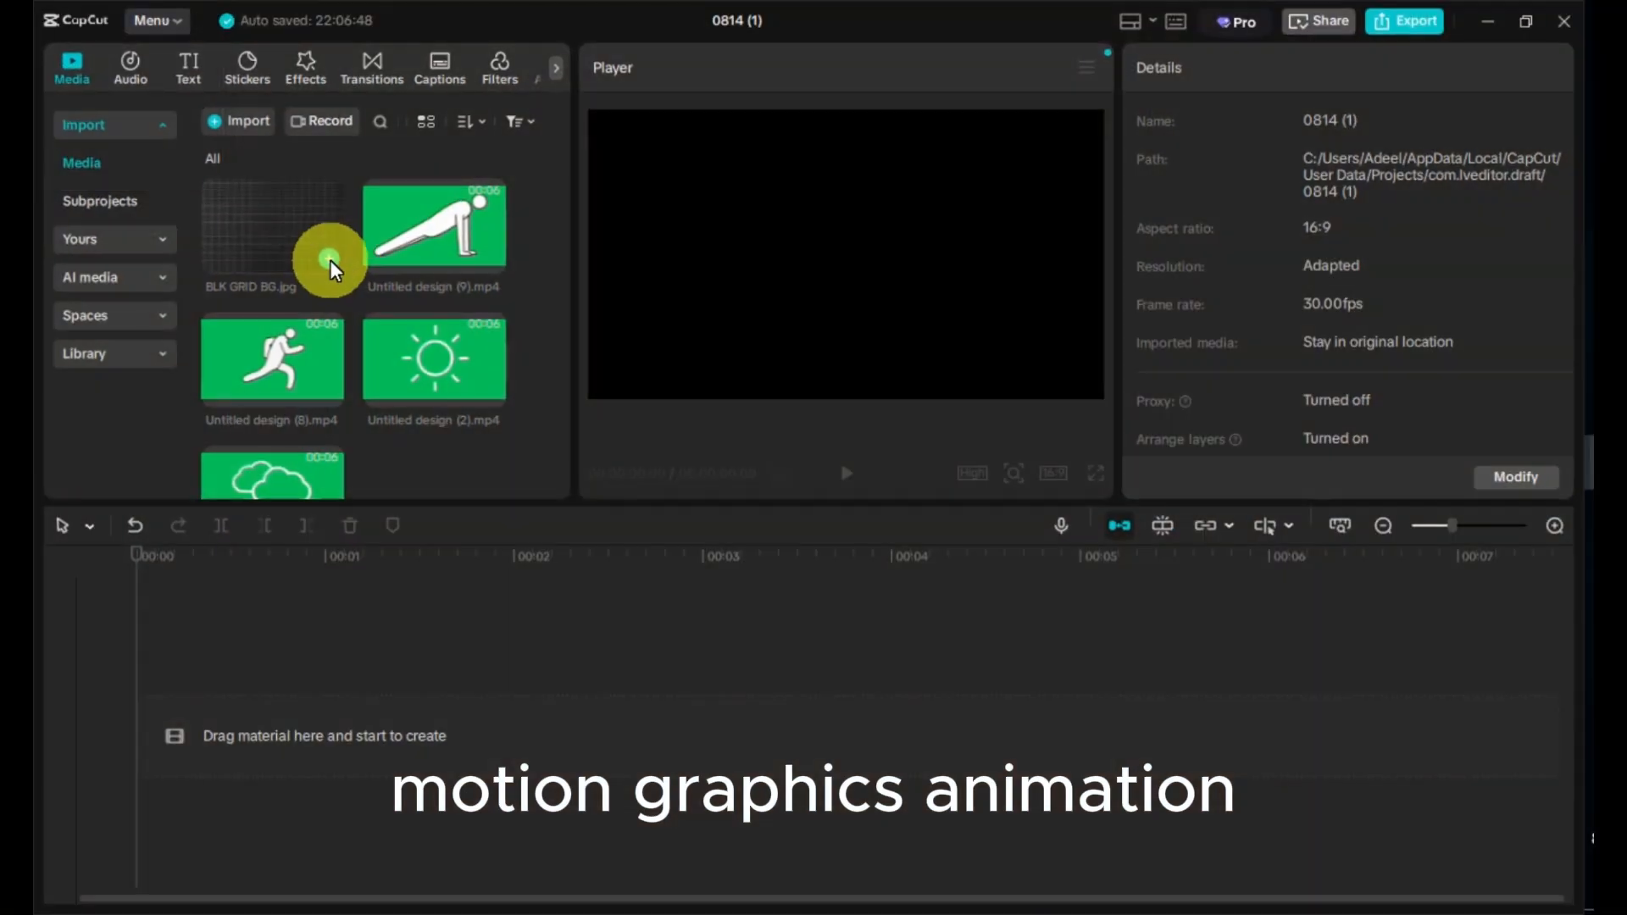
Step: Add BLK GRID BG.jpg to the empty timeline as the background and set its vignette to 30
{"action": "left_click", "coordinate": [329, 259]}
{"action": "left_click", "coordinate": [1553, 526]}
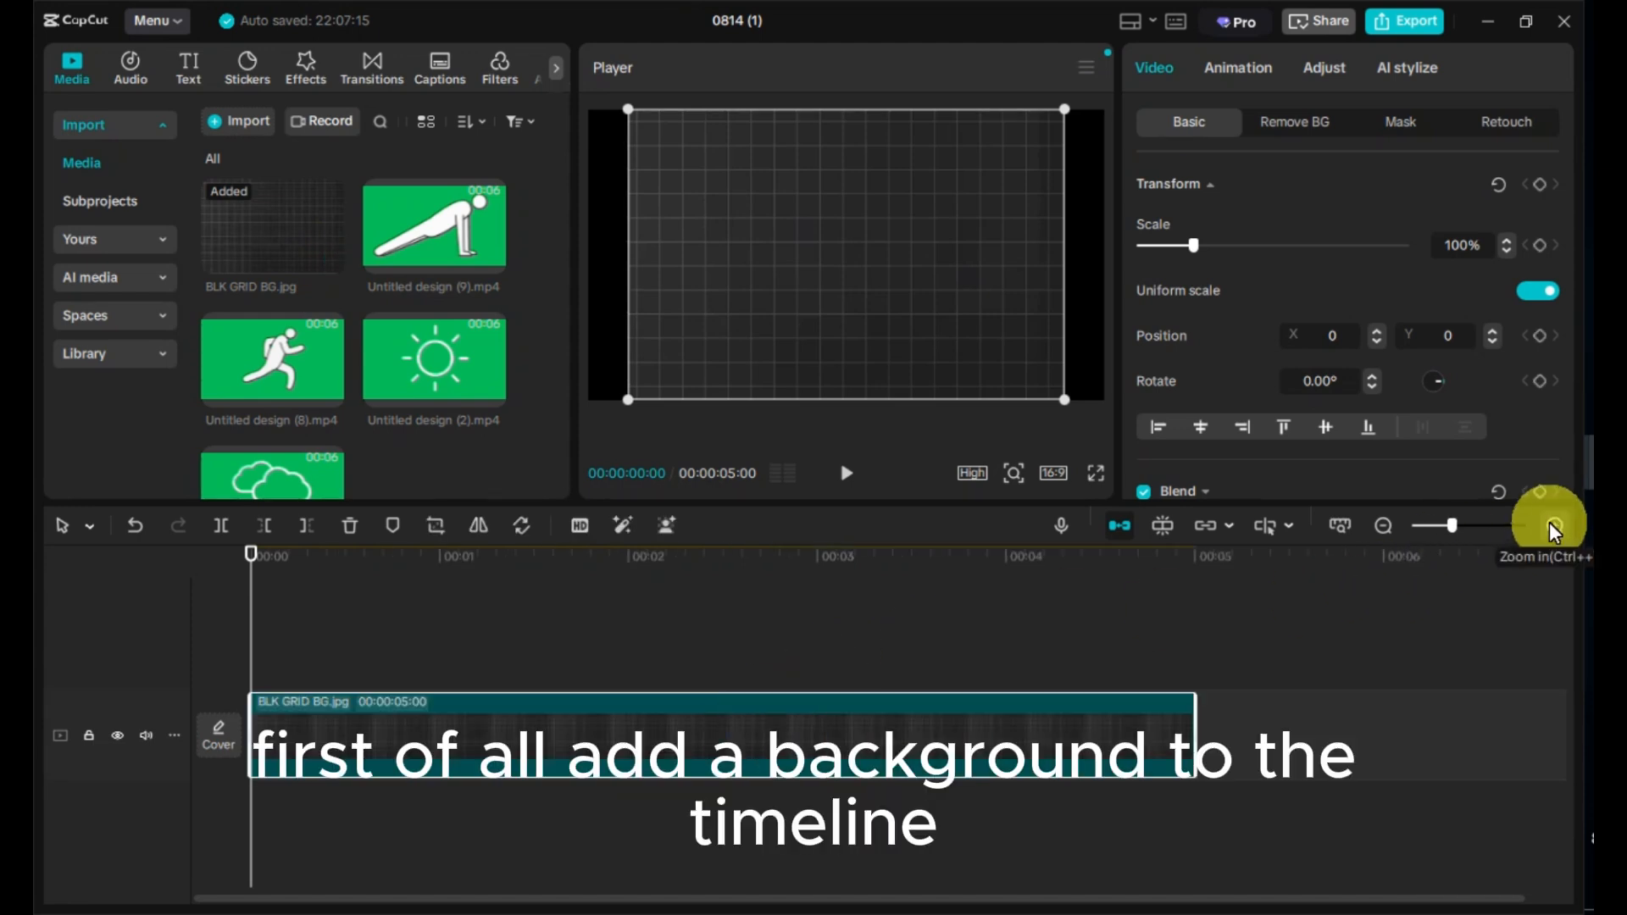
{"action": "left_click", "coordinate": [1324, 67]}
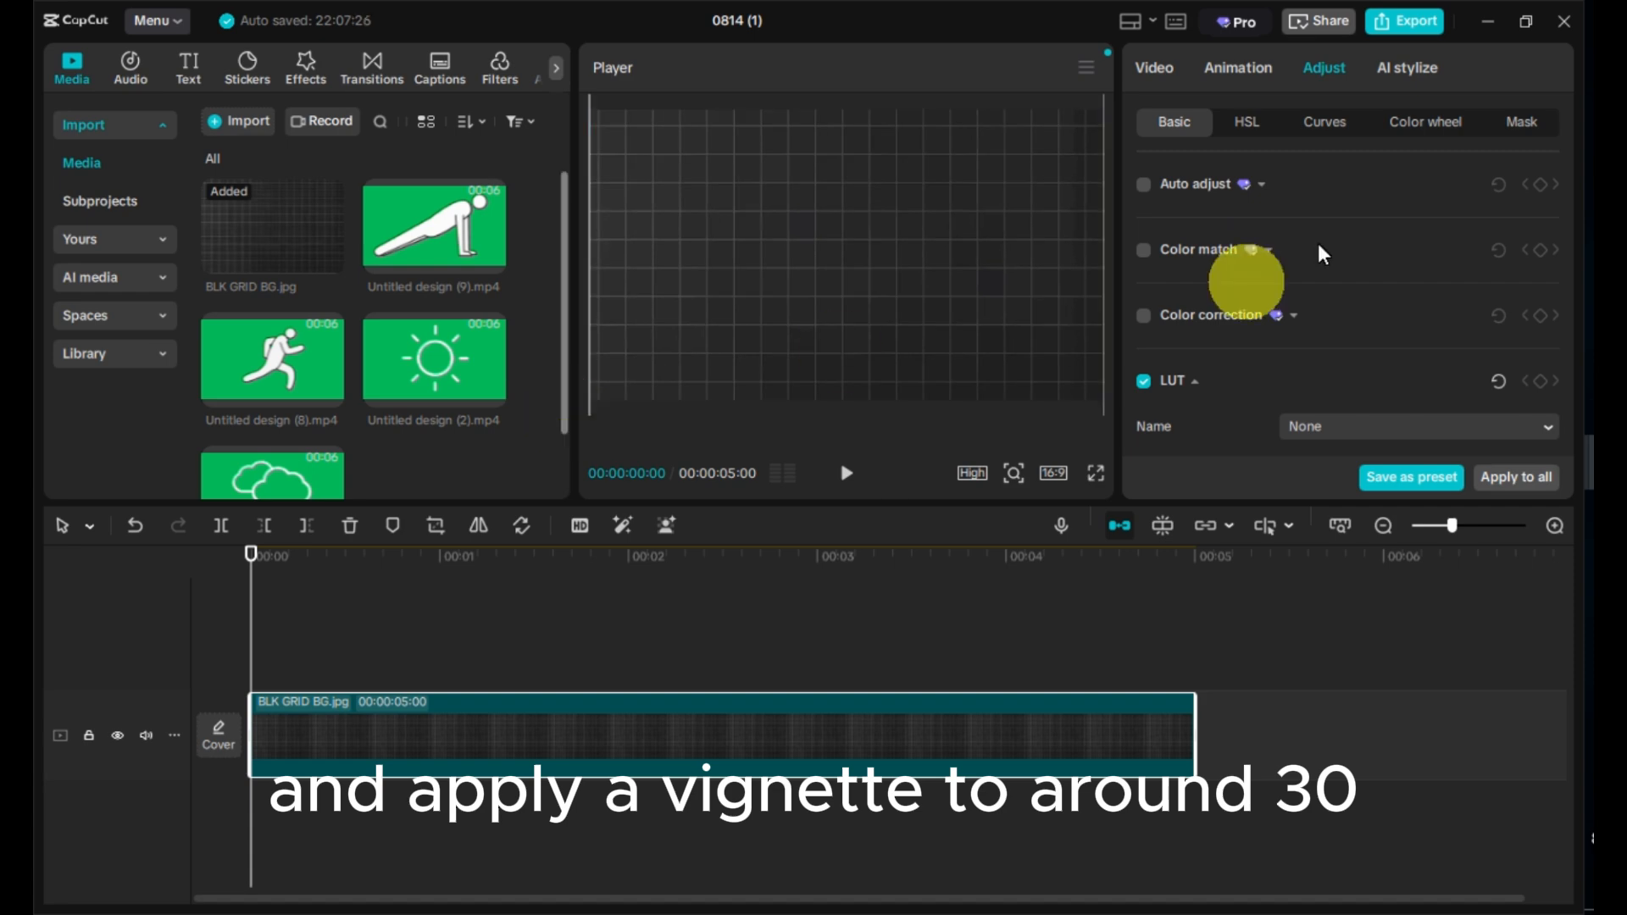
{"action": "scroll", "coordinate": [1319, 246], "scroll_direction": "down", "scroll_amount": 10}
{"action": "left_click_drag", "start_coordinate": [1300, 442], "coordinate": [1350, 445]}
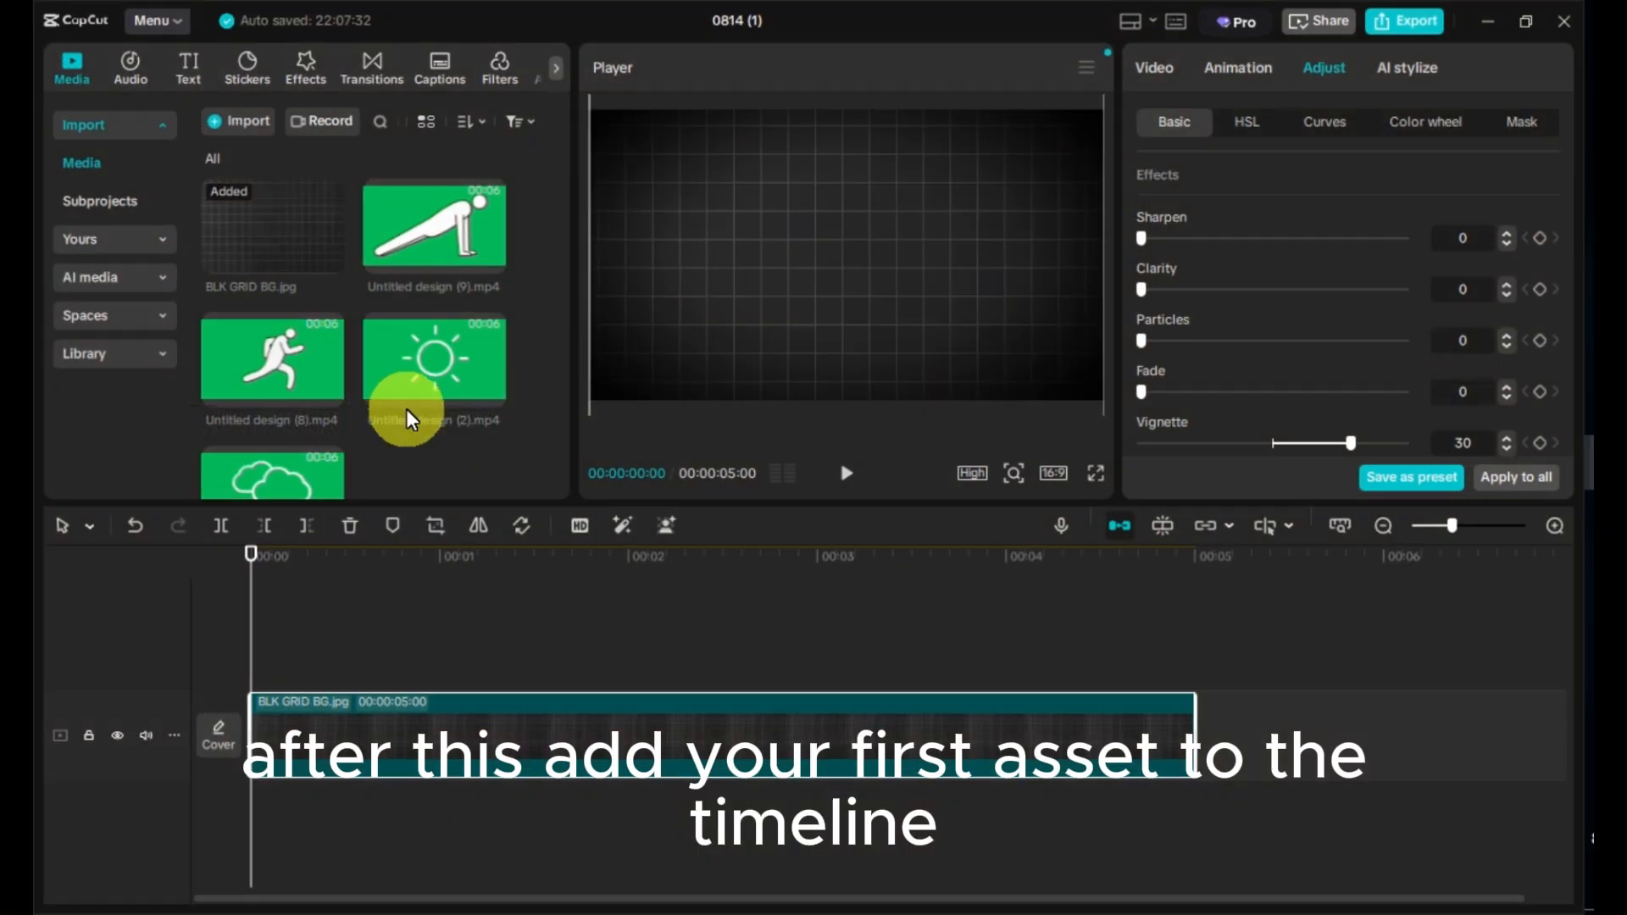
Step: Overlay the cloud clip Untitled design (1).mp4 above the grid background and trim it to end at 00:00:05:00
{"action": "scroll", "coordinate": [381, 424], "scroll_direction": "down", "scroll_amount": 1}
{"action": "left_click", "coordinate": [331, 449]}
{"action": "left_click_drag", "start_coordinate": [738, 755], "coordinate": [746, 669]}
{"action": "left_click_drag", "start_coordinate": [1279, 672], "coordinate": [1183, 678]}
{"action": "left_click_drag", "start_coordinate": [510, 674], "coordinate": [499, 678]}
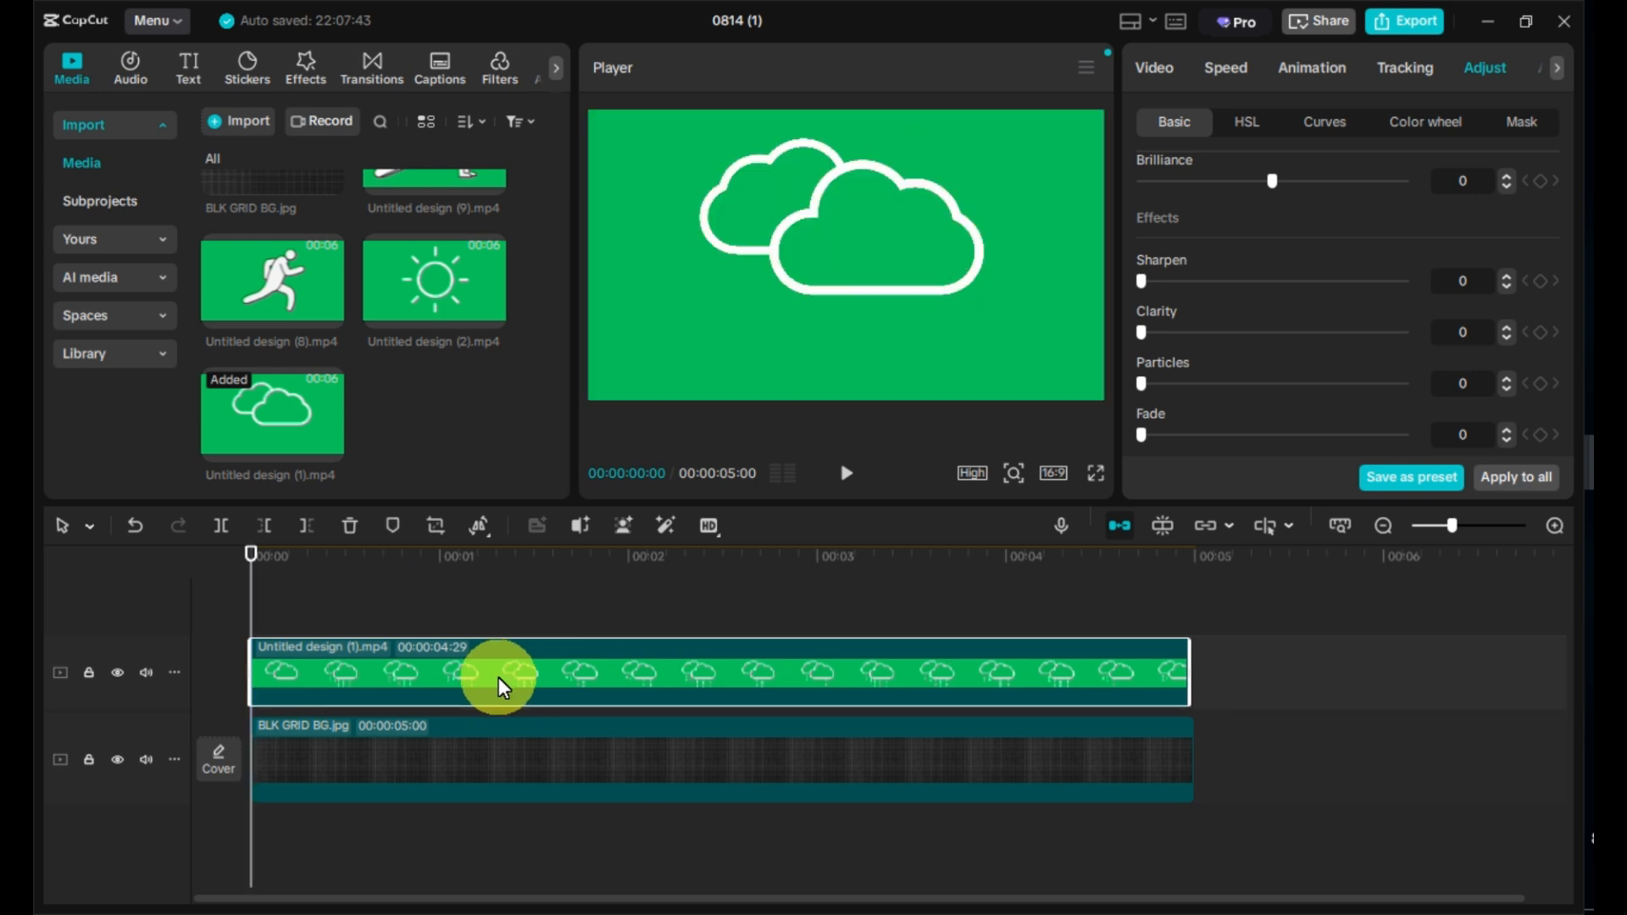
{"action": "left_click", "coordinate": [1185, 583]}
{"action": "left_click_drag", "start_coordinate": [1185, 583], "coordinate": [1195, 576]}
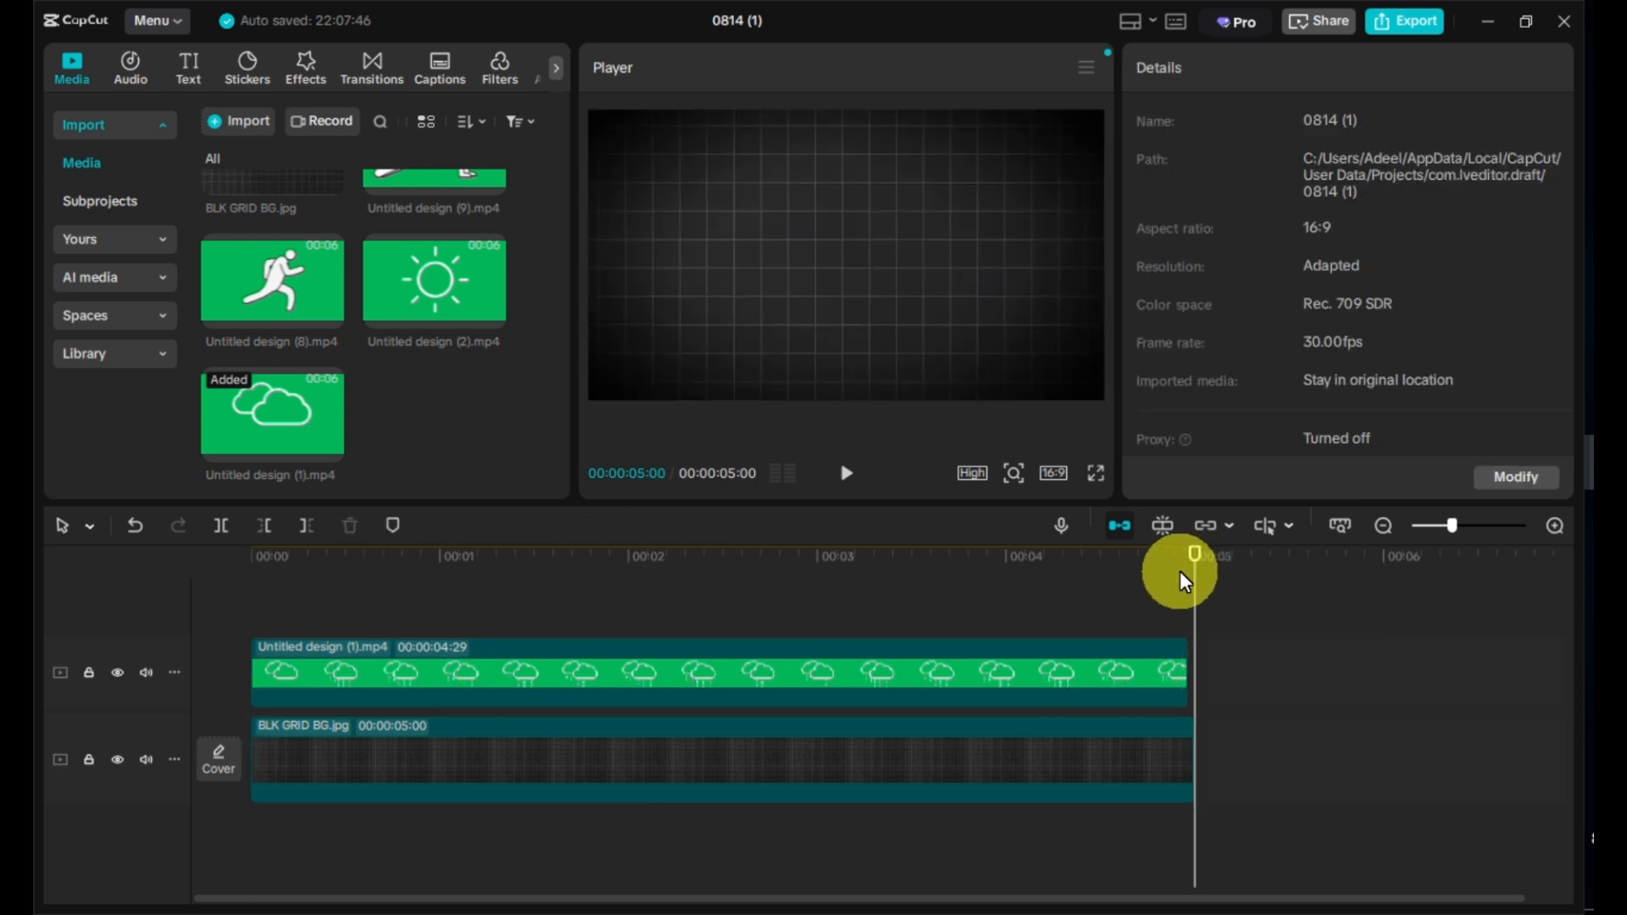
{"action": "left_click_drag", "start_coordinate": [1180, 661], "coordinate": [1197, 669]}
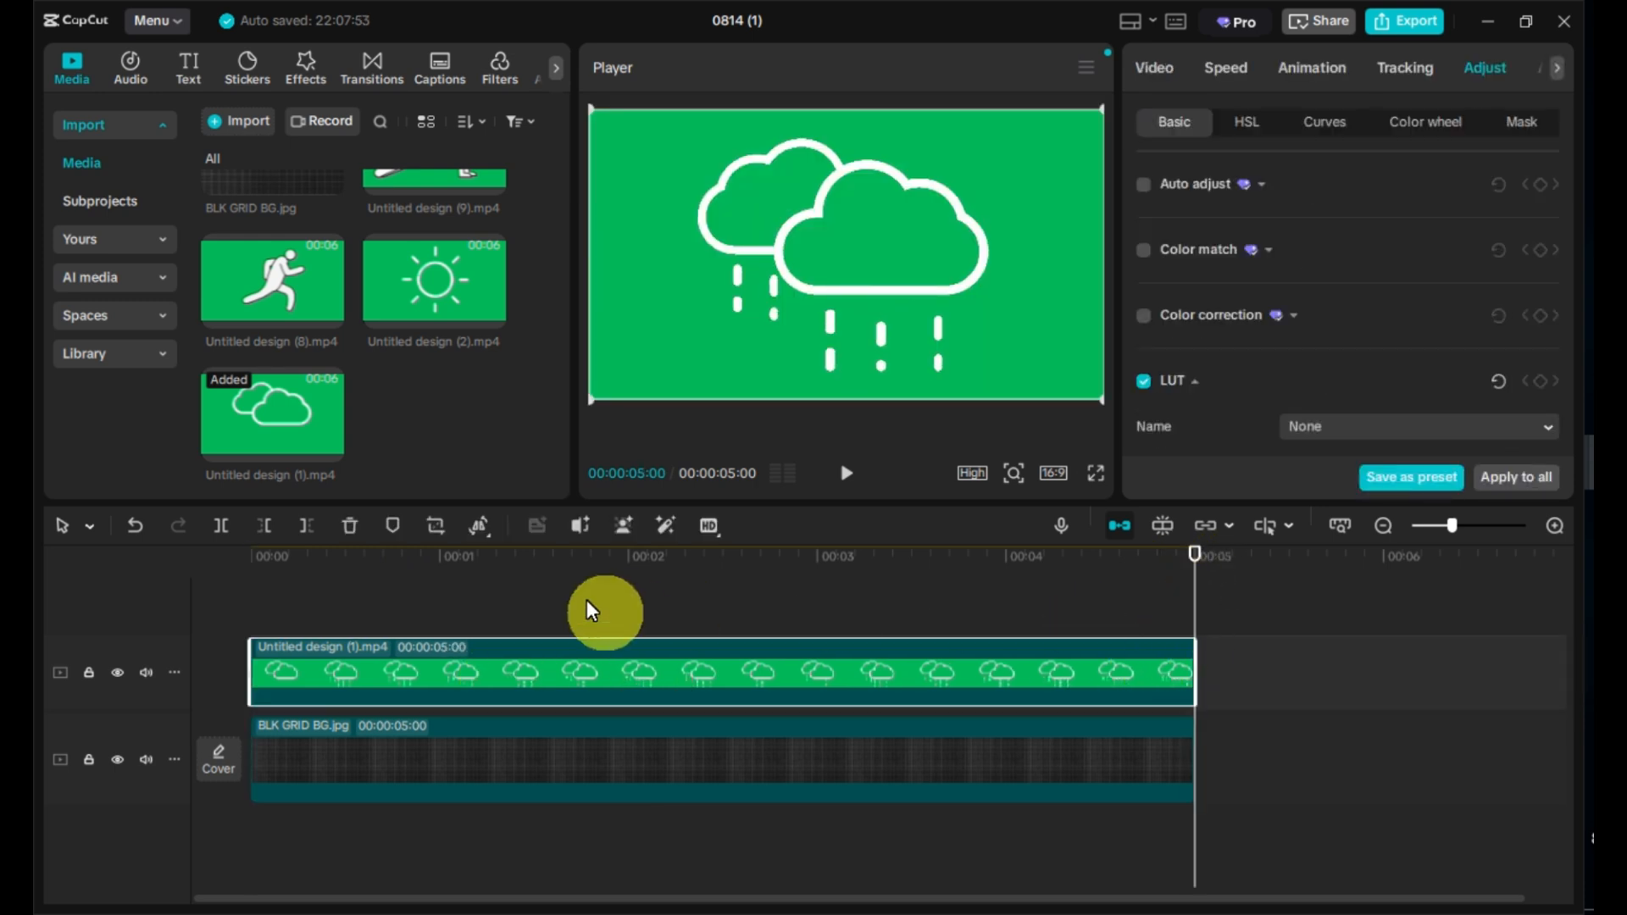
Step: Remove the cloud clip's green background with Chroma key
{"action": "left_click", "coordinate": [254, 559]}
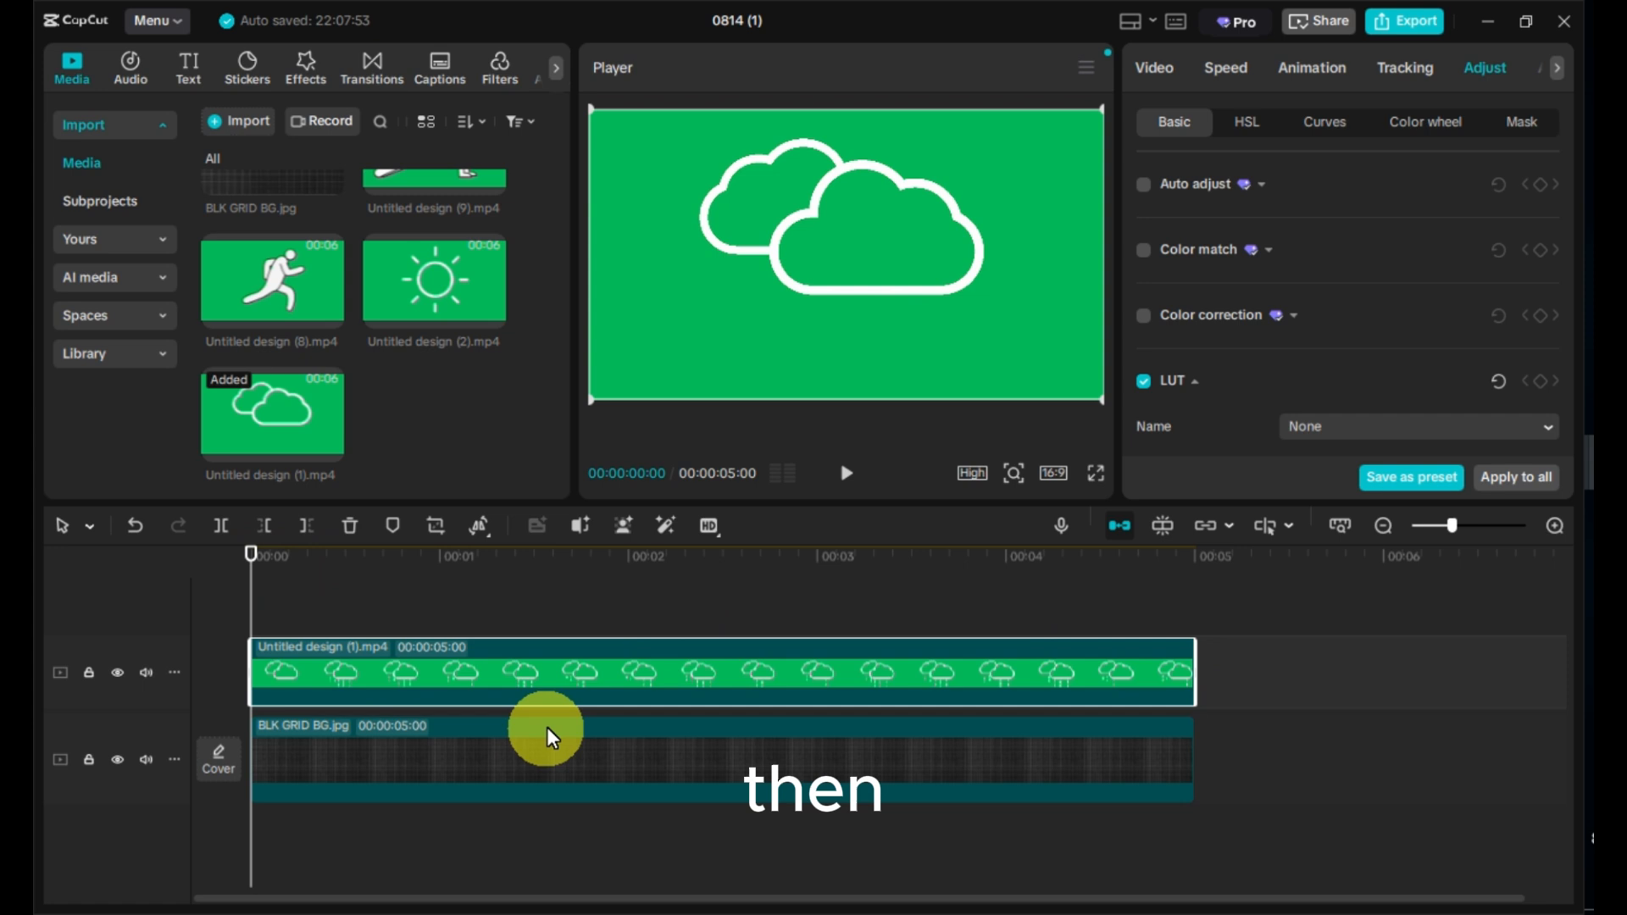
{"action": "left_click", "coordinate": [1154, 70]}
{"action": "left_click", "coordinate": [1295, 121]}
{"action": "scroll", "coordinate": [1315, 323], "scroll_direction": "down", "scroll_amount": 2}
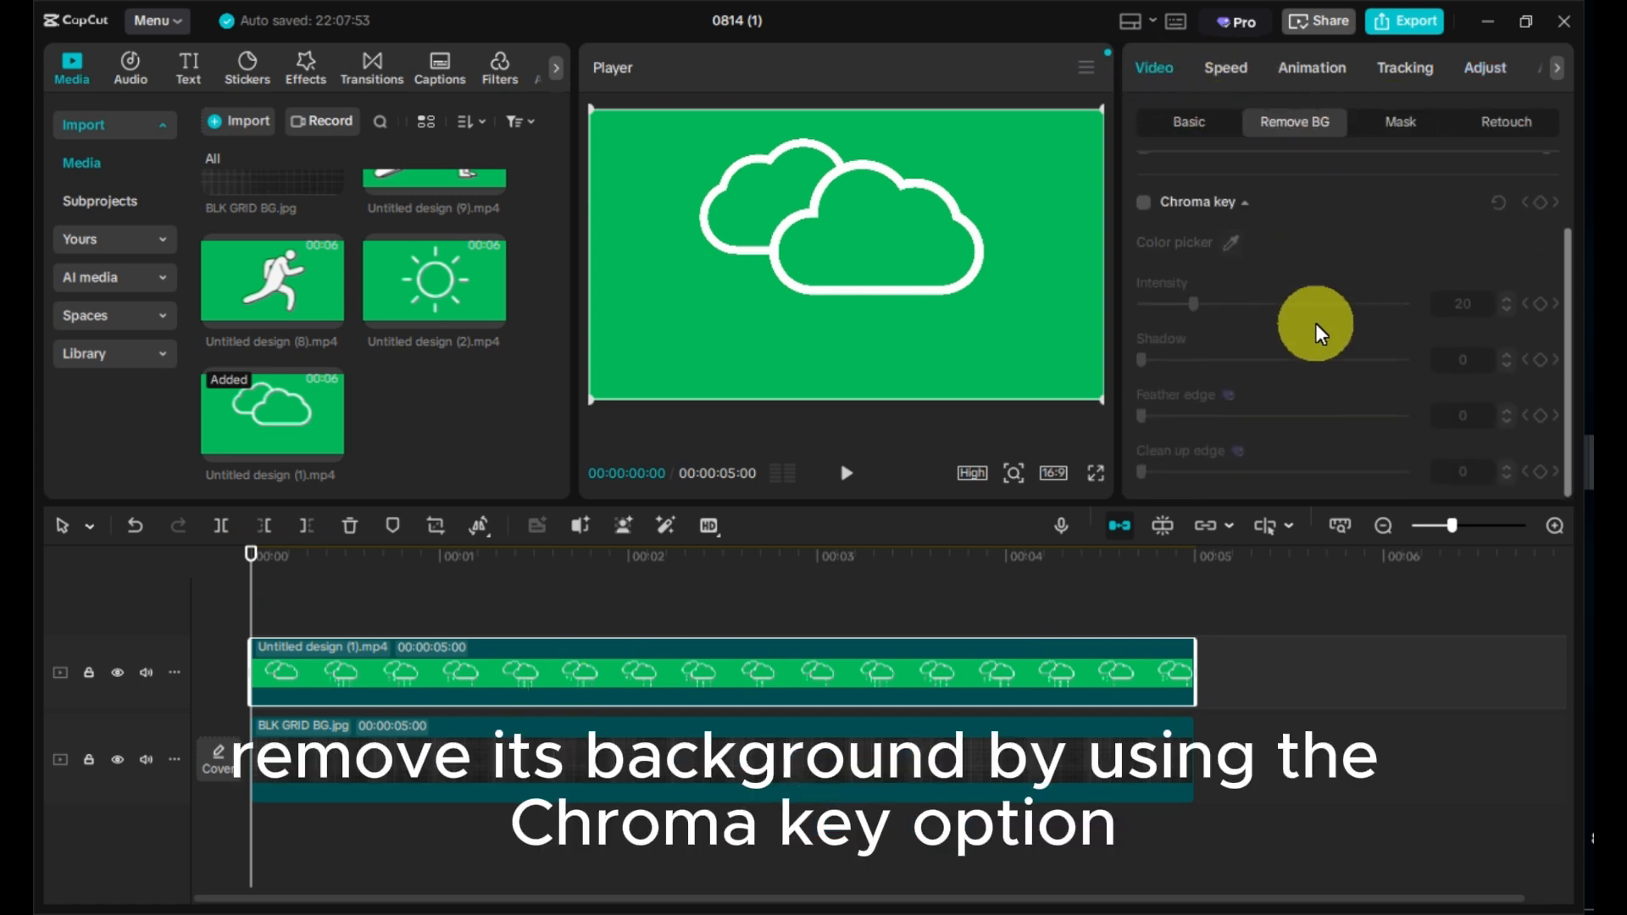
{"action": "left_click", "coordinate": [1146, 205]}
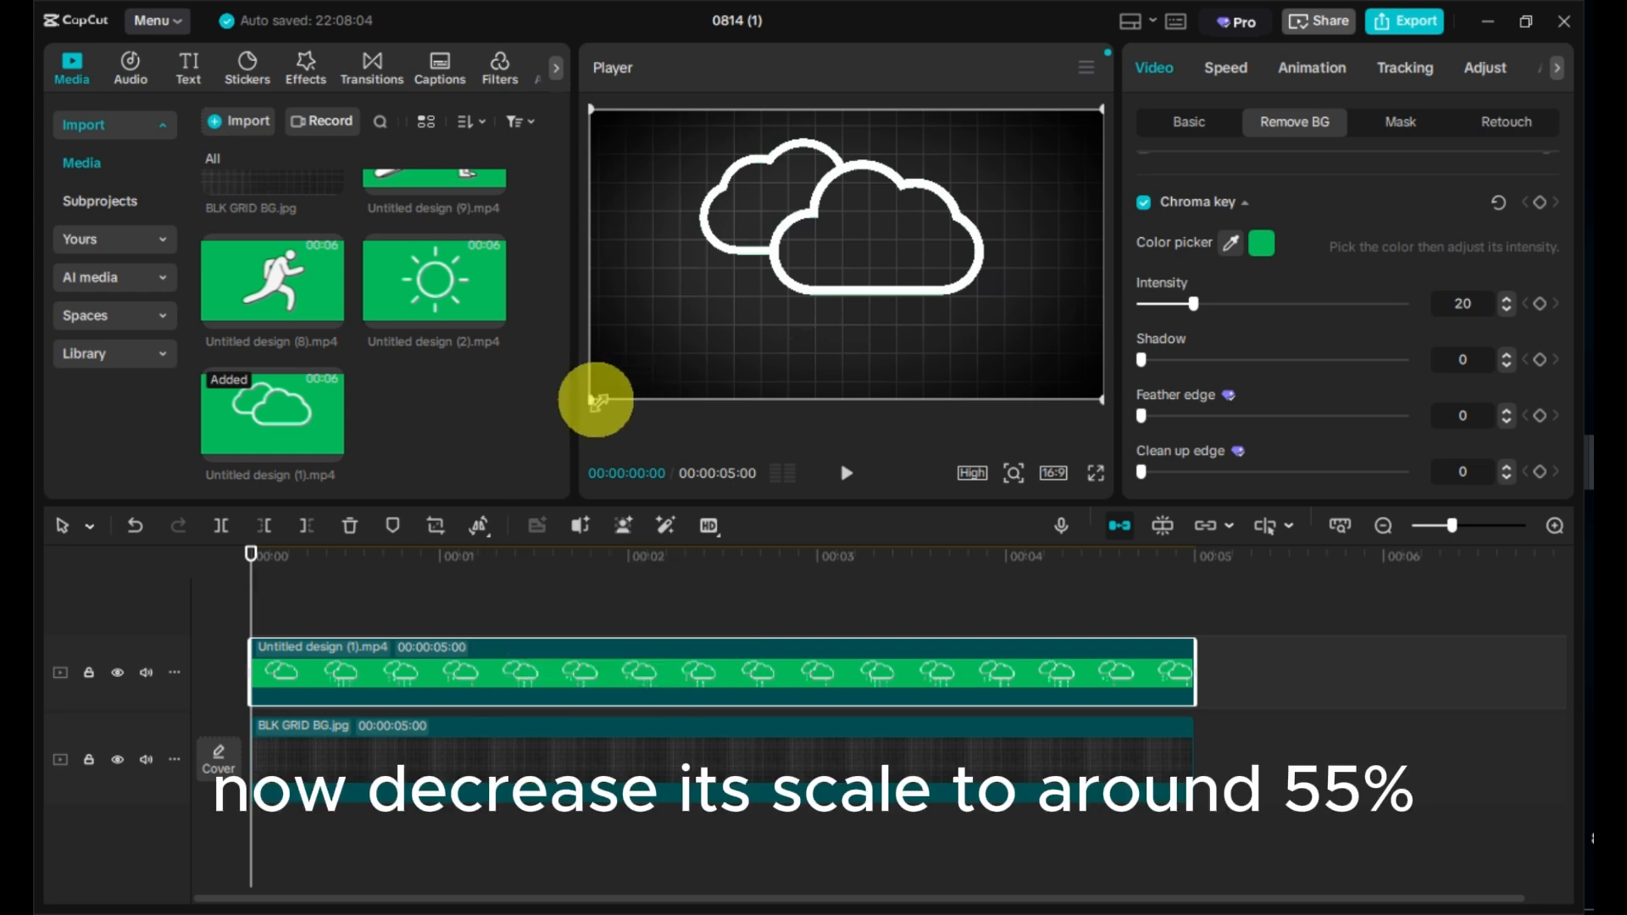
Step: Scale the cloud clip to 55% and move it up to X 0, Y 350
{"action": "left_click_drag", "start_coordinate": [596, 400], "coordinate": [763, 320]}
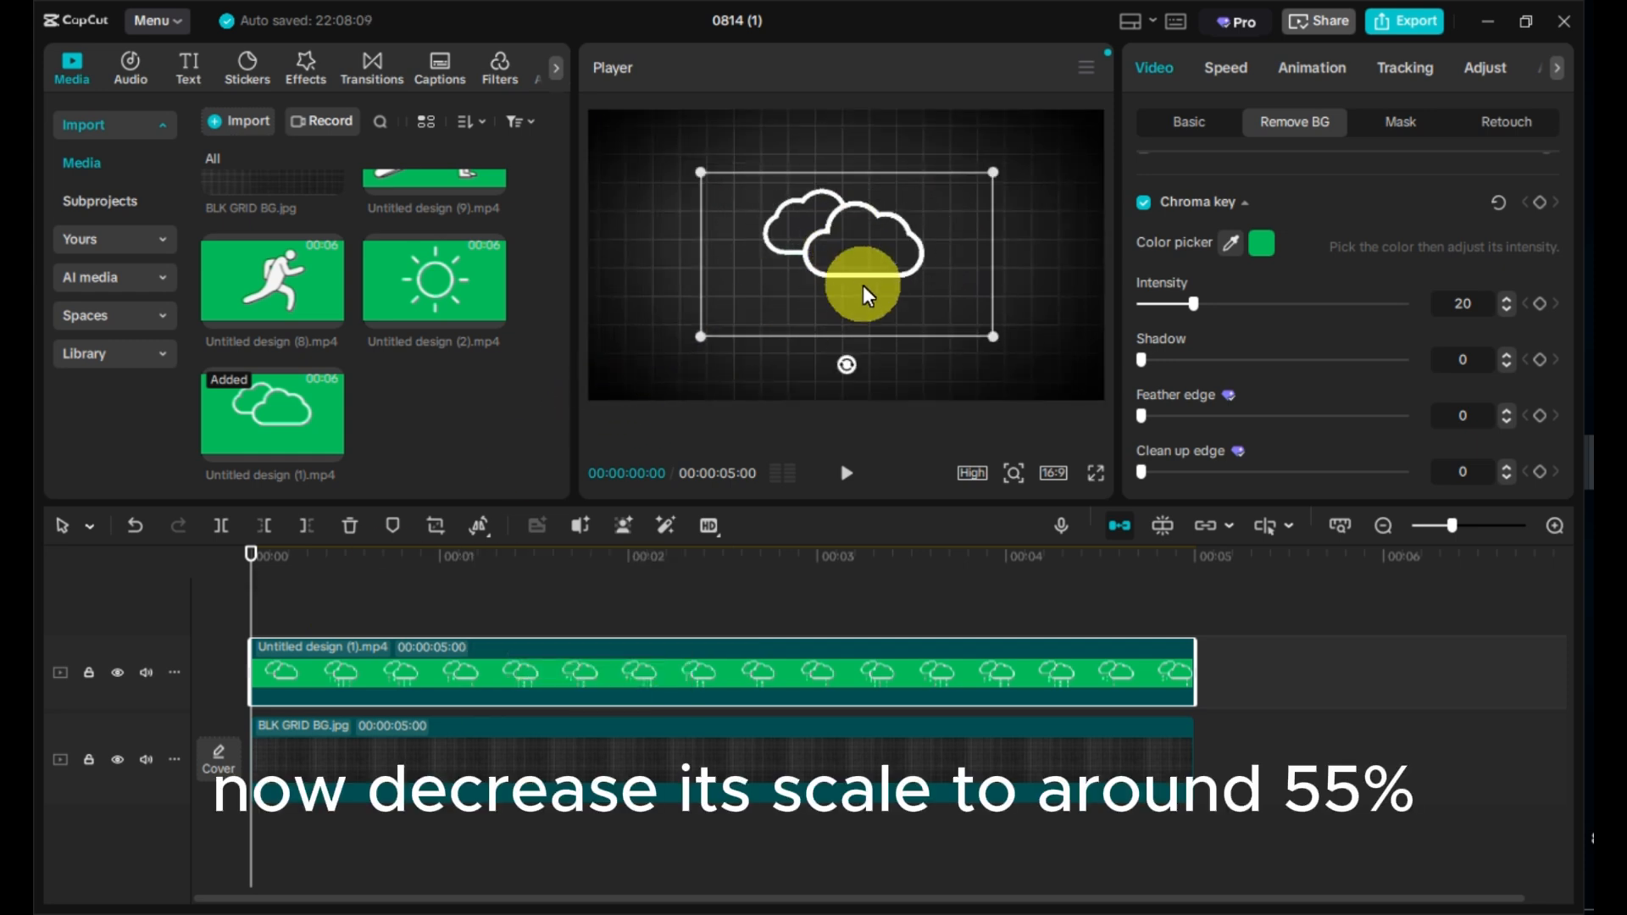
{"action": "left_click_drag", "start_coordinate": [865, 290], "coordinate": [861, 246]}
{"action": "left_click", "coordinate": [1189, 124]}
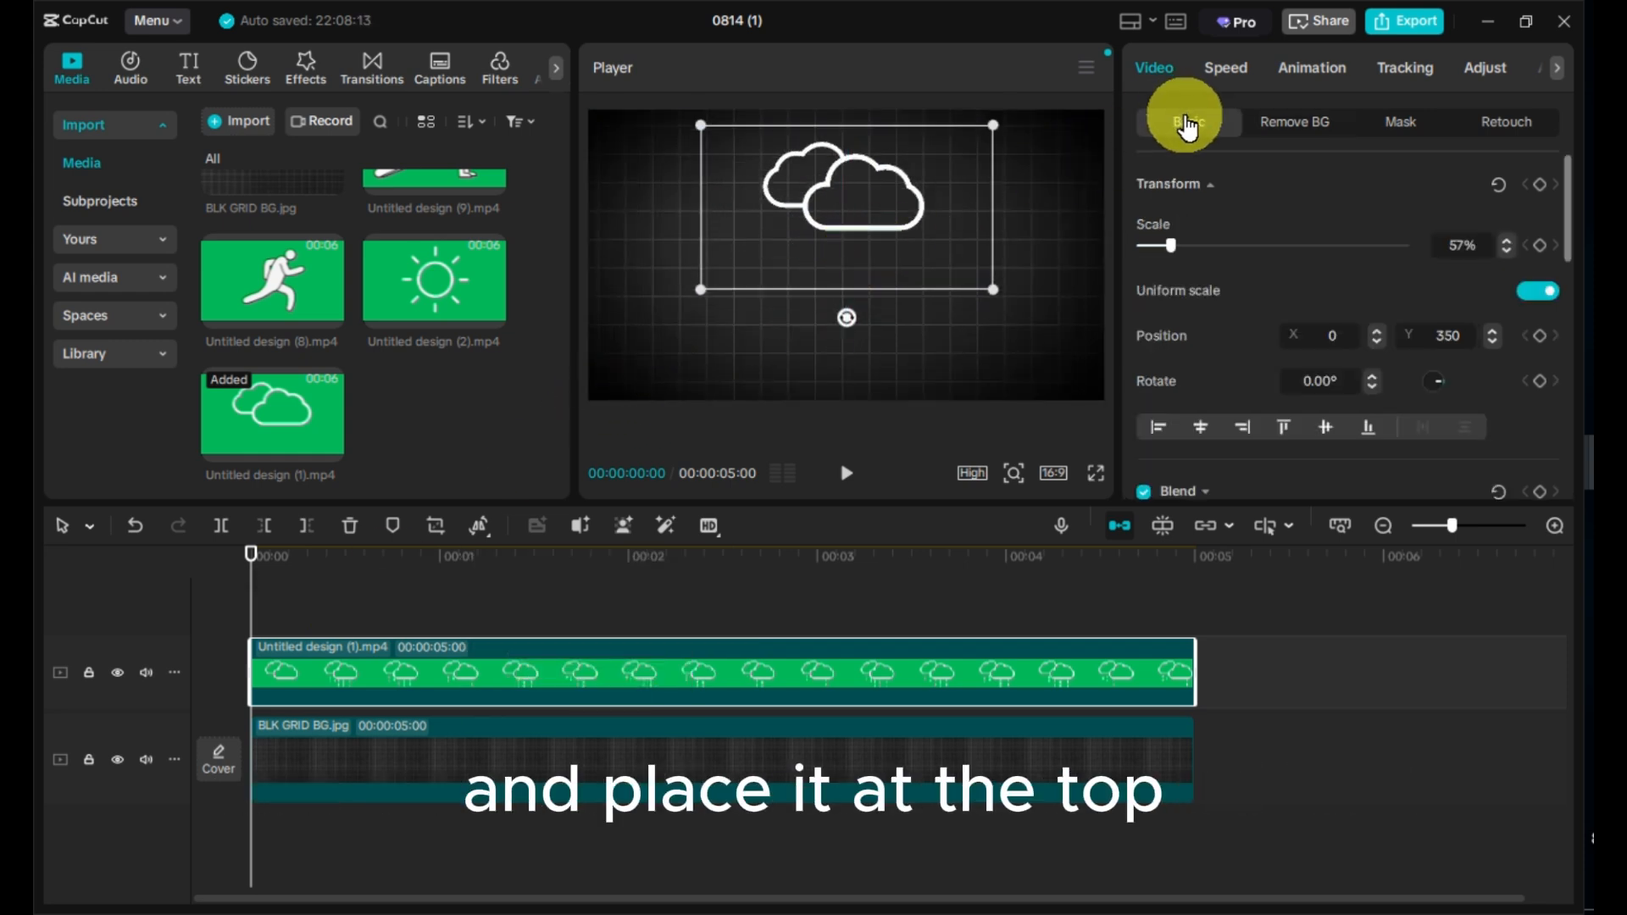
{"action": "left_click", "coordinate": [1464, 253]}
{"action": "key", "text": "BackSpace"}
{"action": "type", "text": "5"}
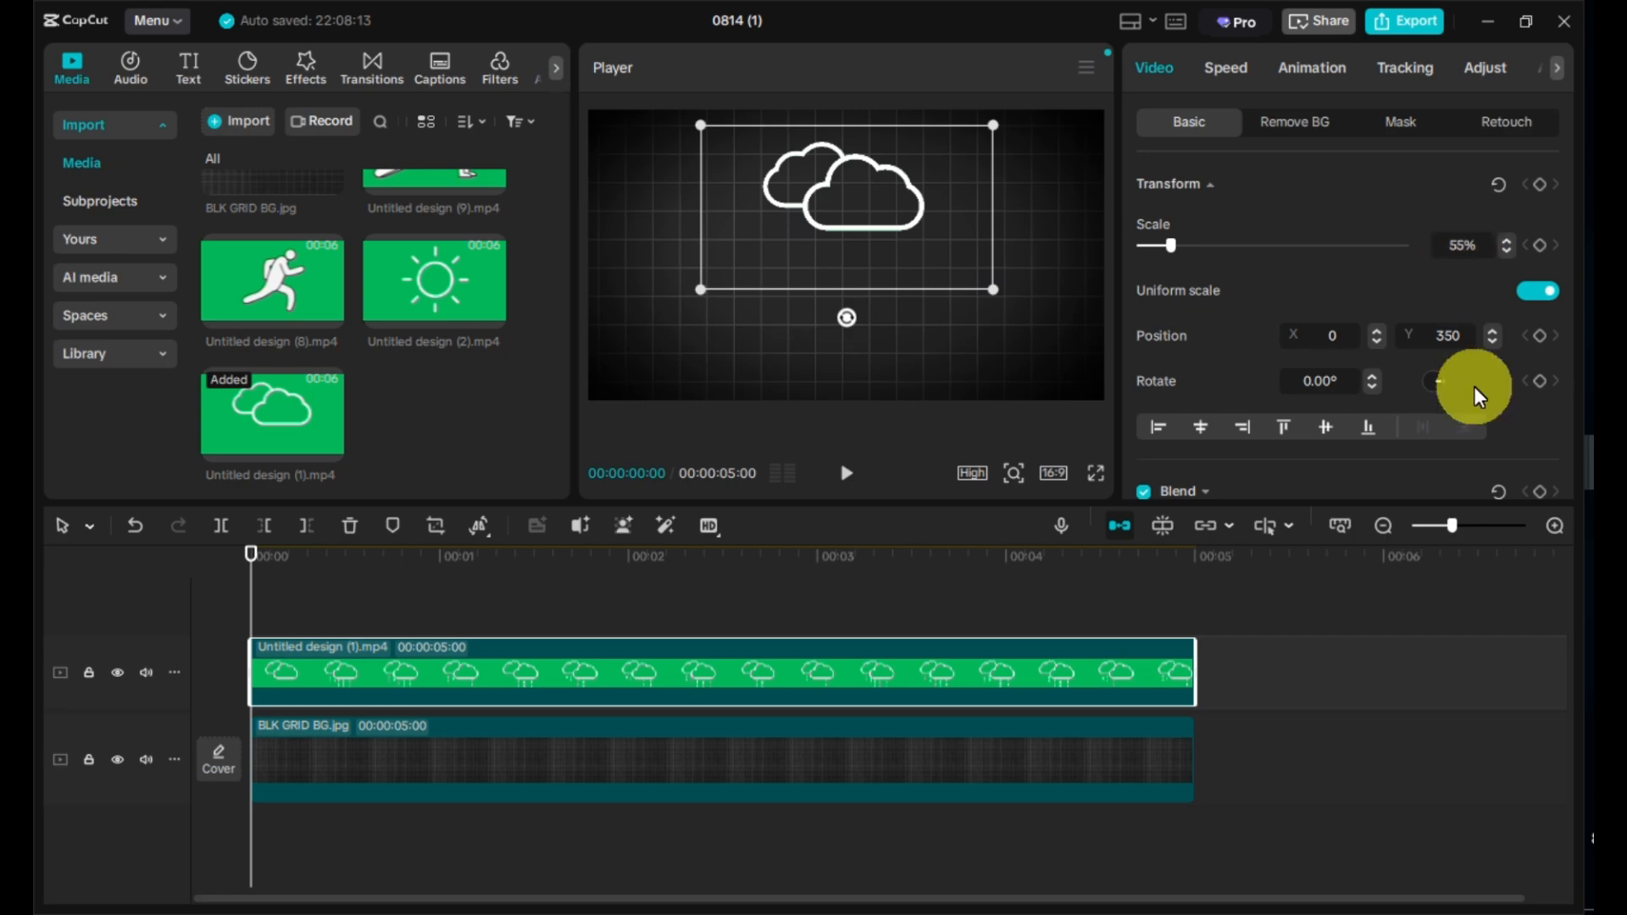
{"action": "key", "text": "Return"}
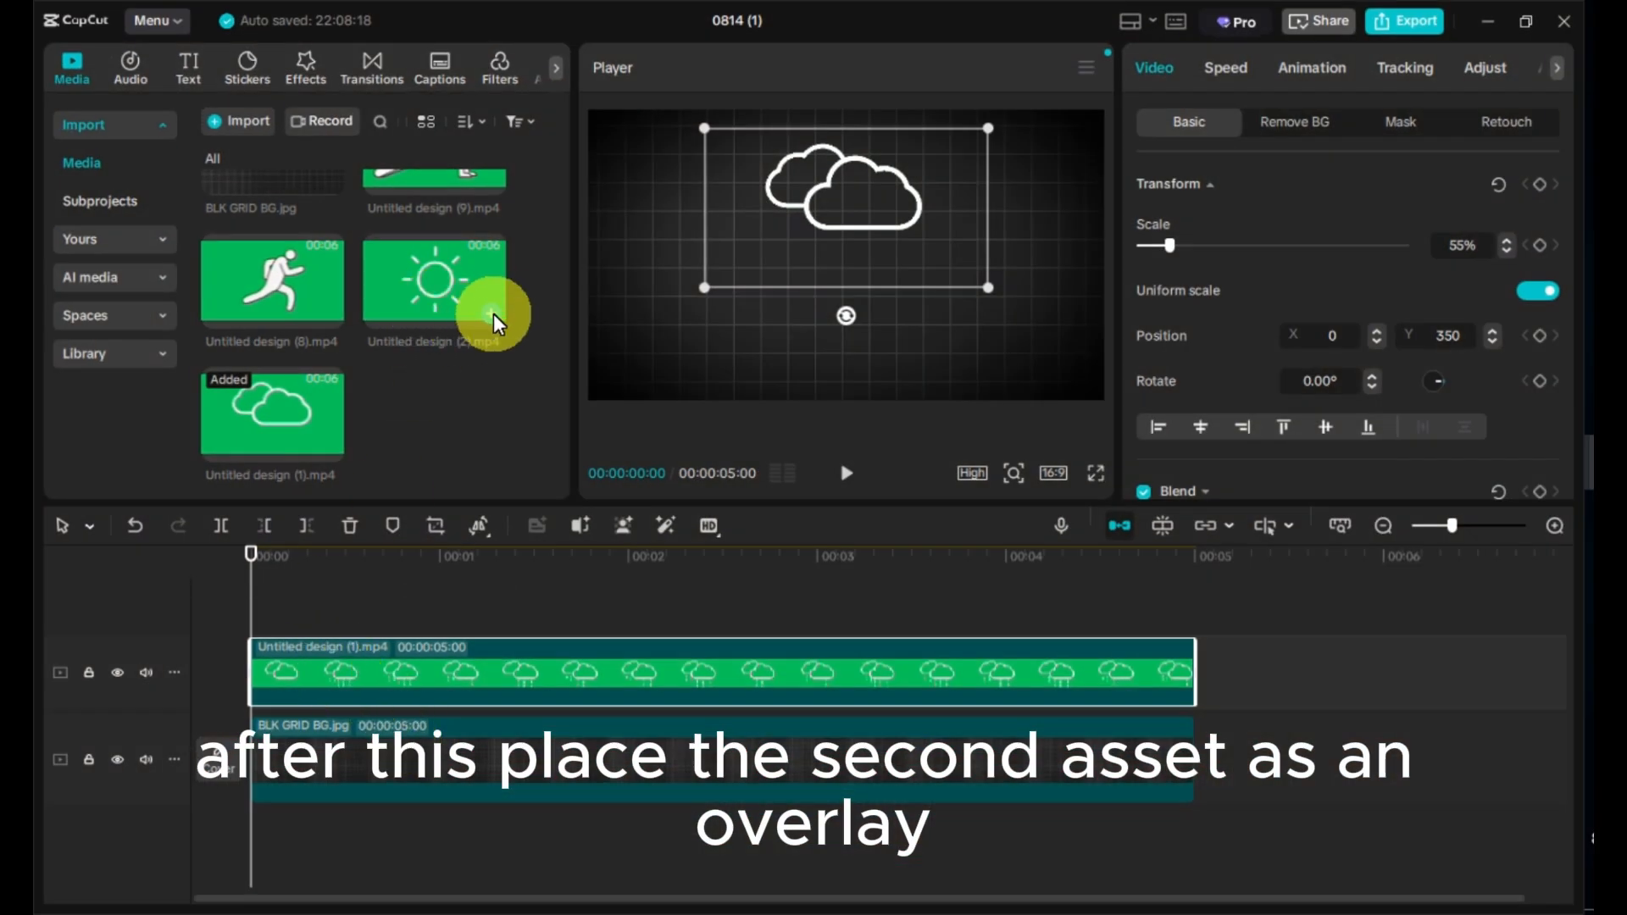
Step: Overlay the sun clip Untitled design (2).mp4 above the cloud clip and trim it to end at 00:00:05:00
{"action": "left_click_drag", "start_coordinate": [494, 314], "coordinate": [465, 600]}
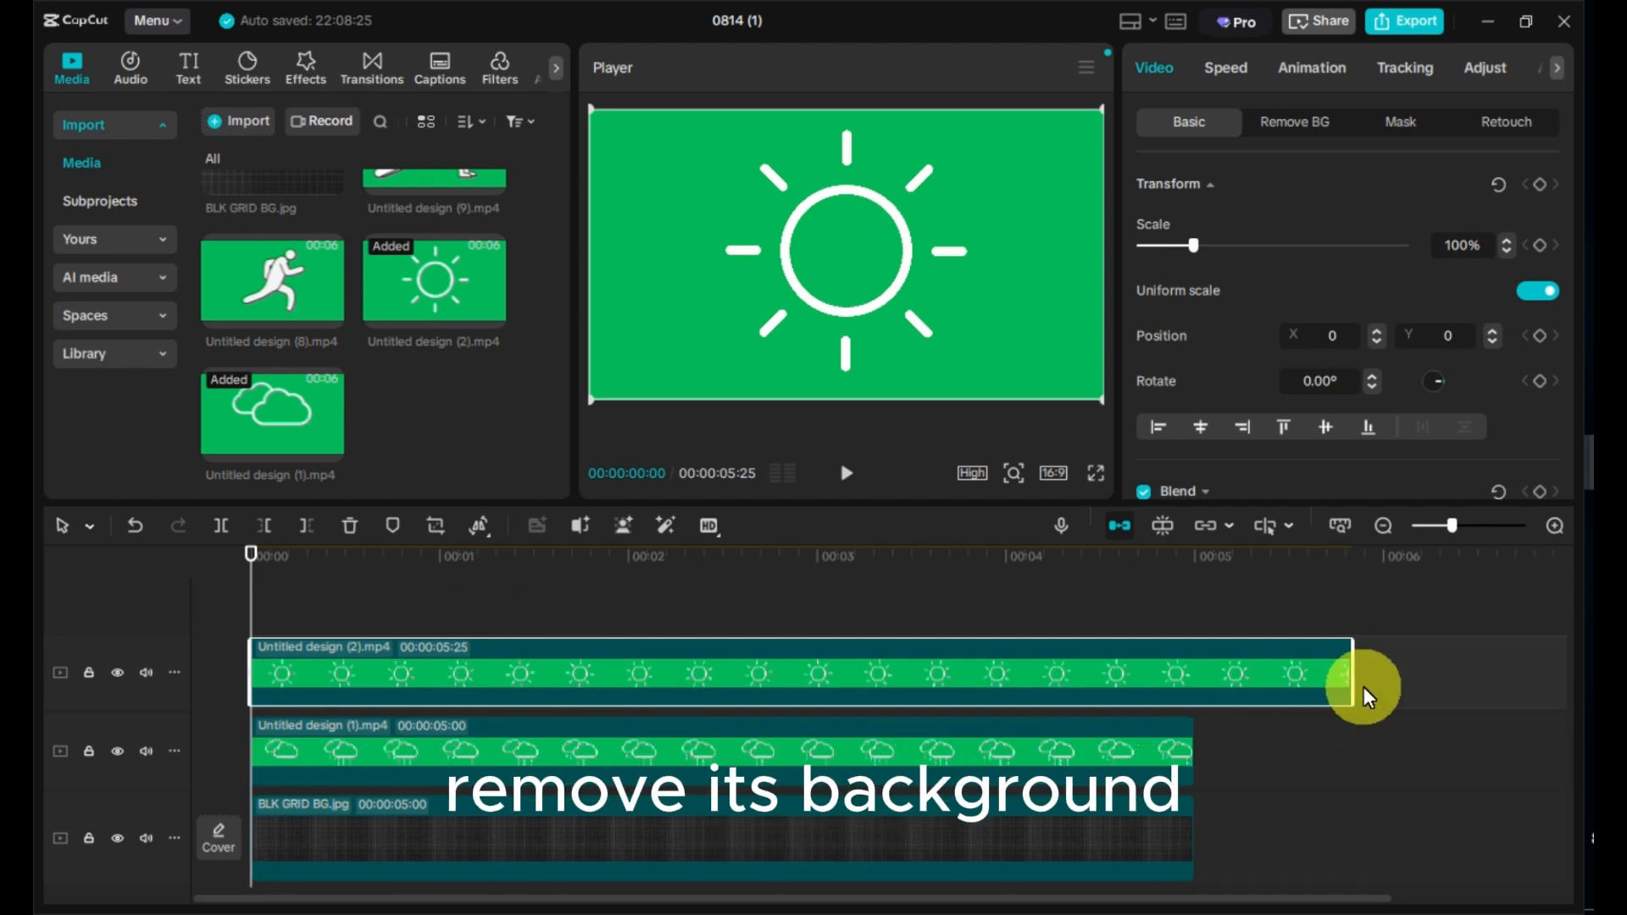
{"action": "left_click_drag", "start_coordinate": [1353, 666], "coordinate": [1191, 669]}
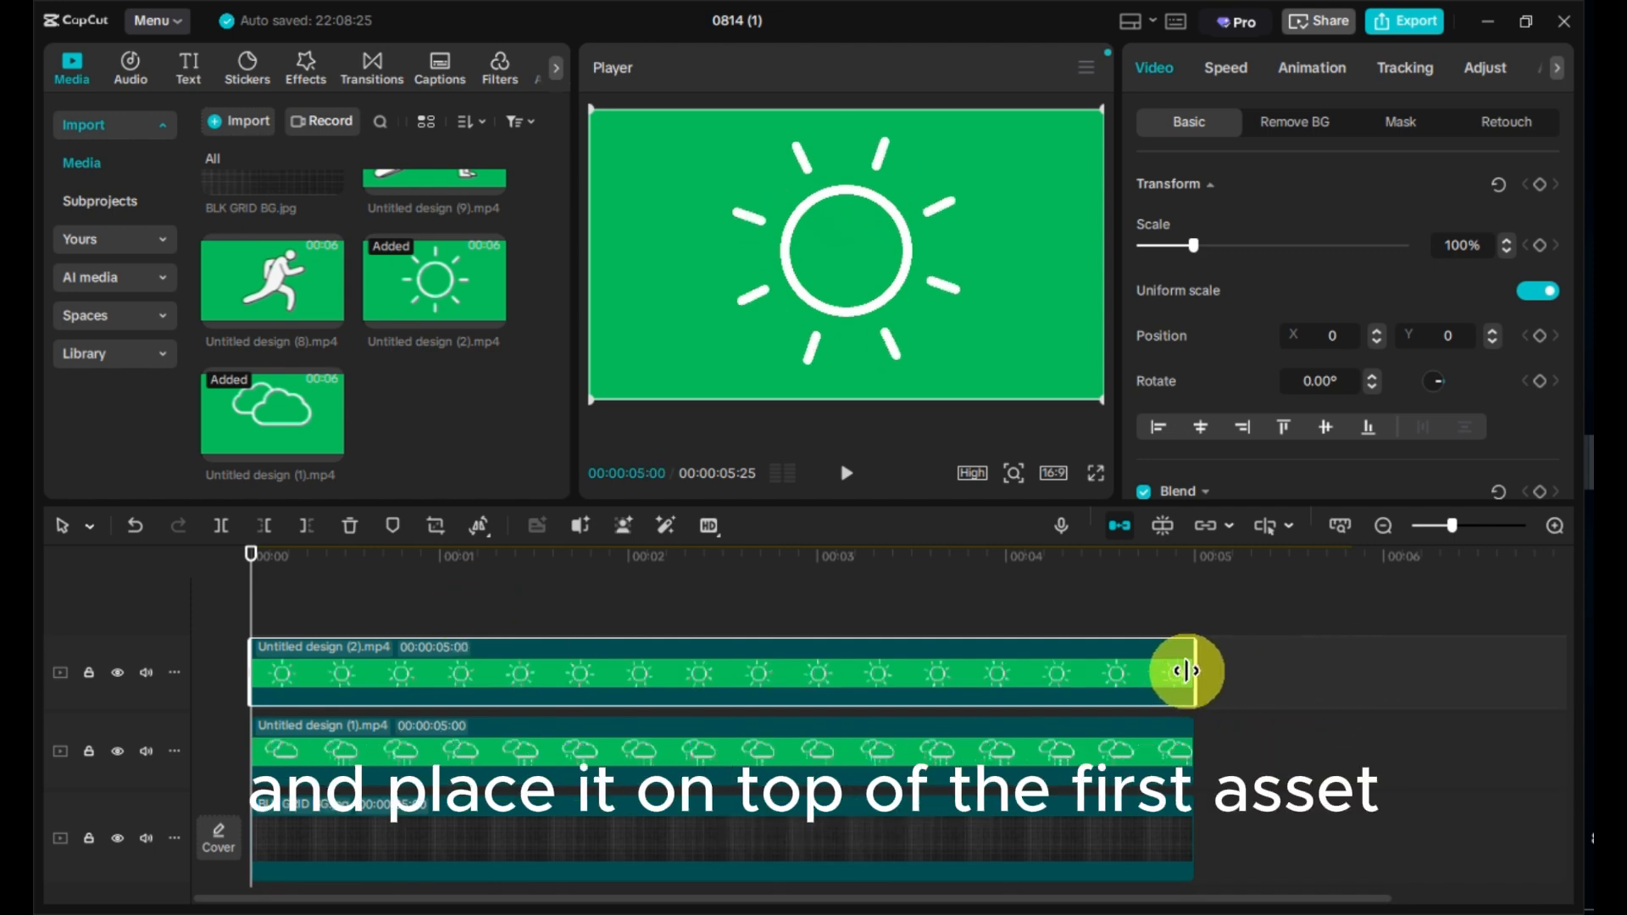
Step: Remove the sun clip's green background with Chroma key
{"action": "left_click", "coordinate": [1289, 121]}
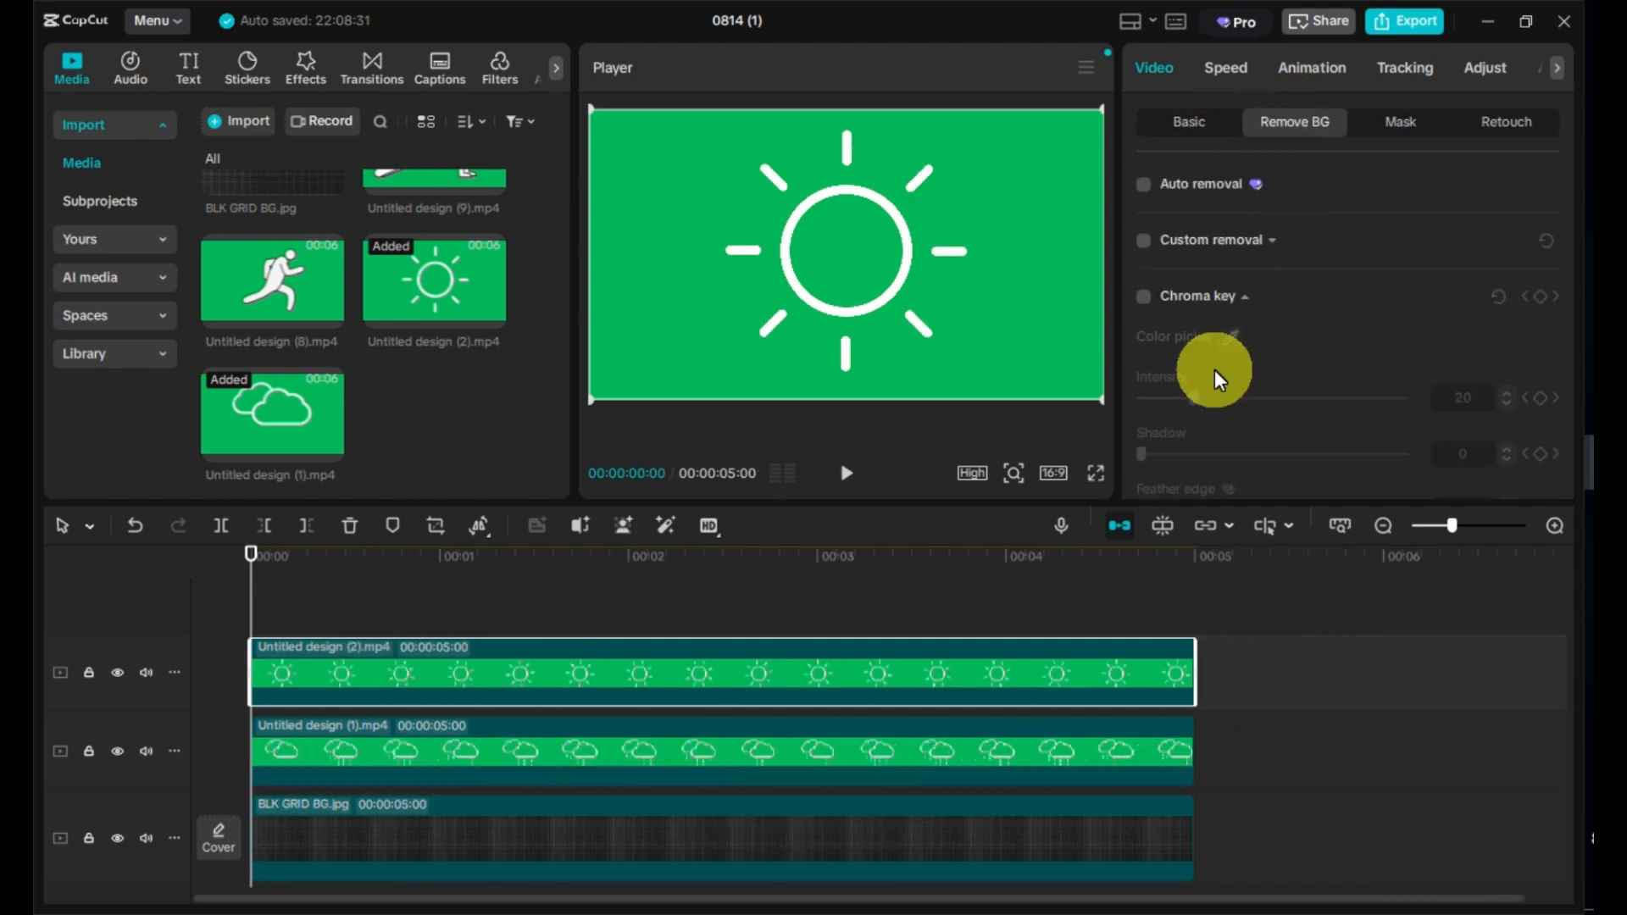
{"action": "scroll", "coordinate": [1187, 339], "scroll_direction": "down", "scroll_amount": 1}
{"action": "left_click", "coordinate": [1145, 282]}
{"action": "left_click", "coordinate": [1022, 242]}
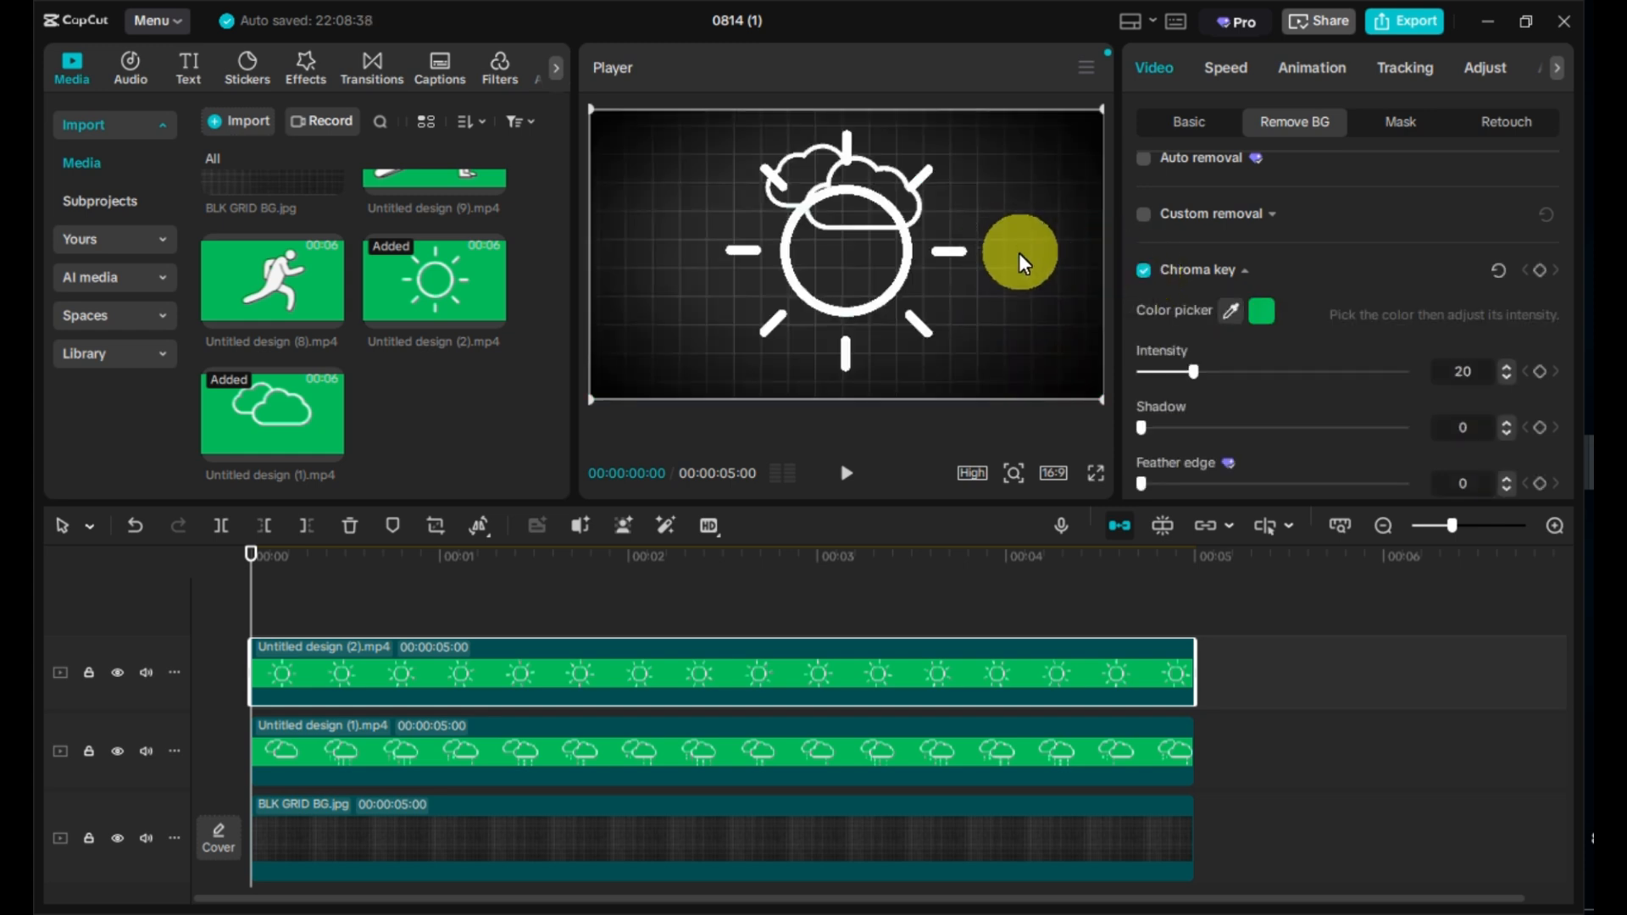
Step: Scale the sun clip to 55% and move it up to X 0, Y 487
{"action": "left_click", "coordinate": [1198, 123]}
{"action": "left_click", "coordinate": [1462, 246]}
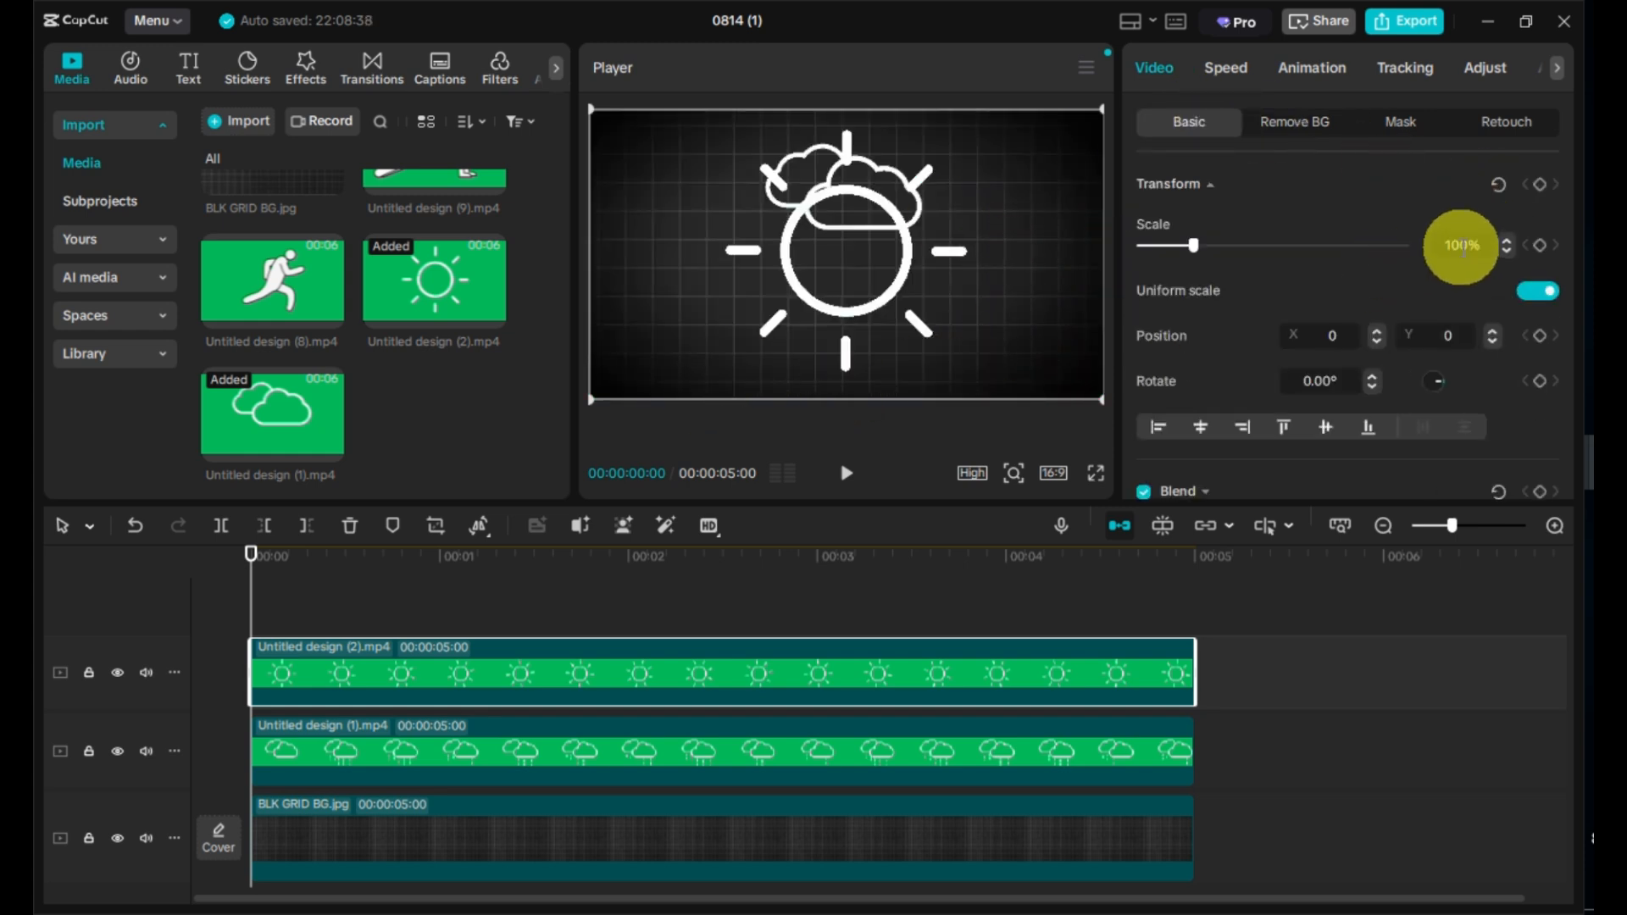
{"action": "key", "text": "BackSpace"}
{"action": "key", "text": "Delete"}
{"action": "type", "text": "55"}
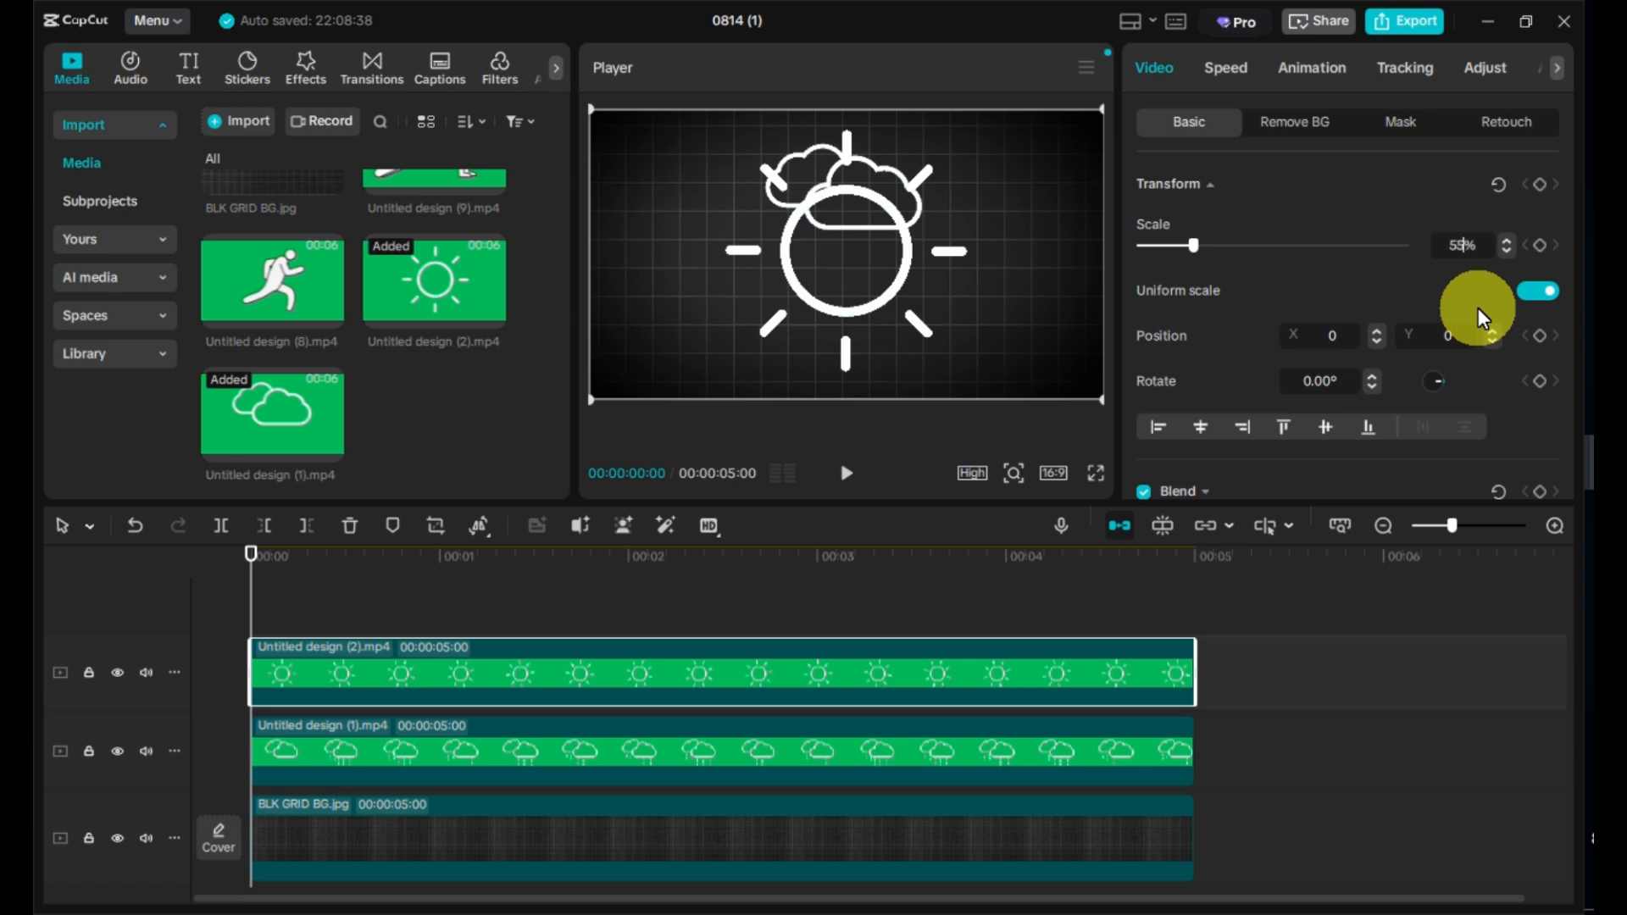
{"action": "key", "text": "Return"}
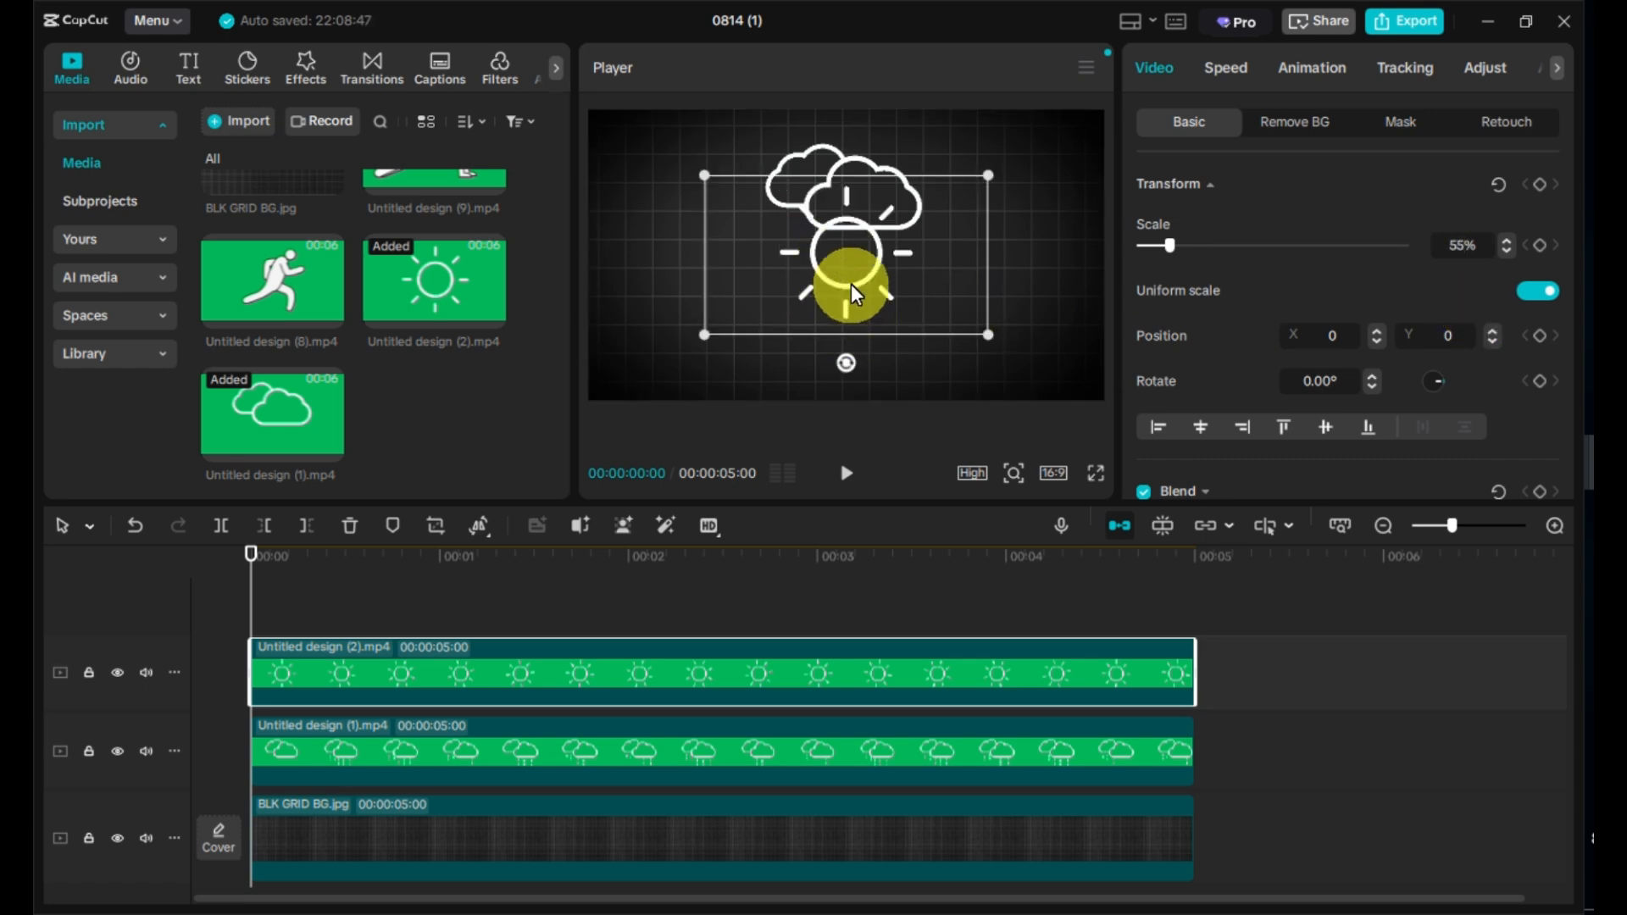
{"action": "left_click_drag", "start_coordinate": [848, 275], "coordinate": [847, 234]}
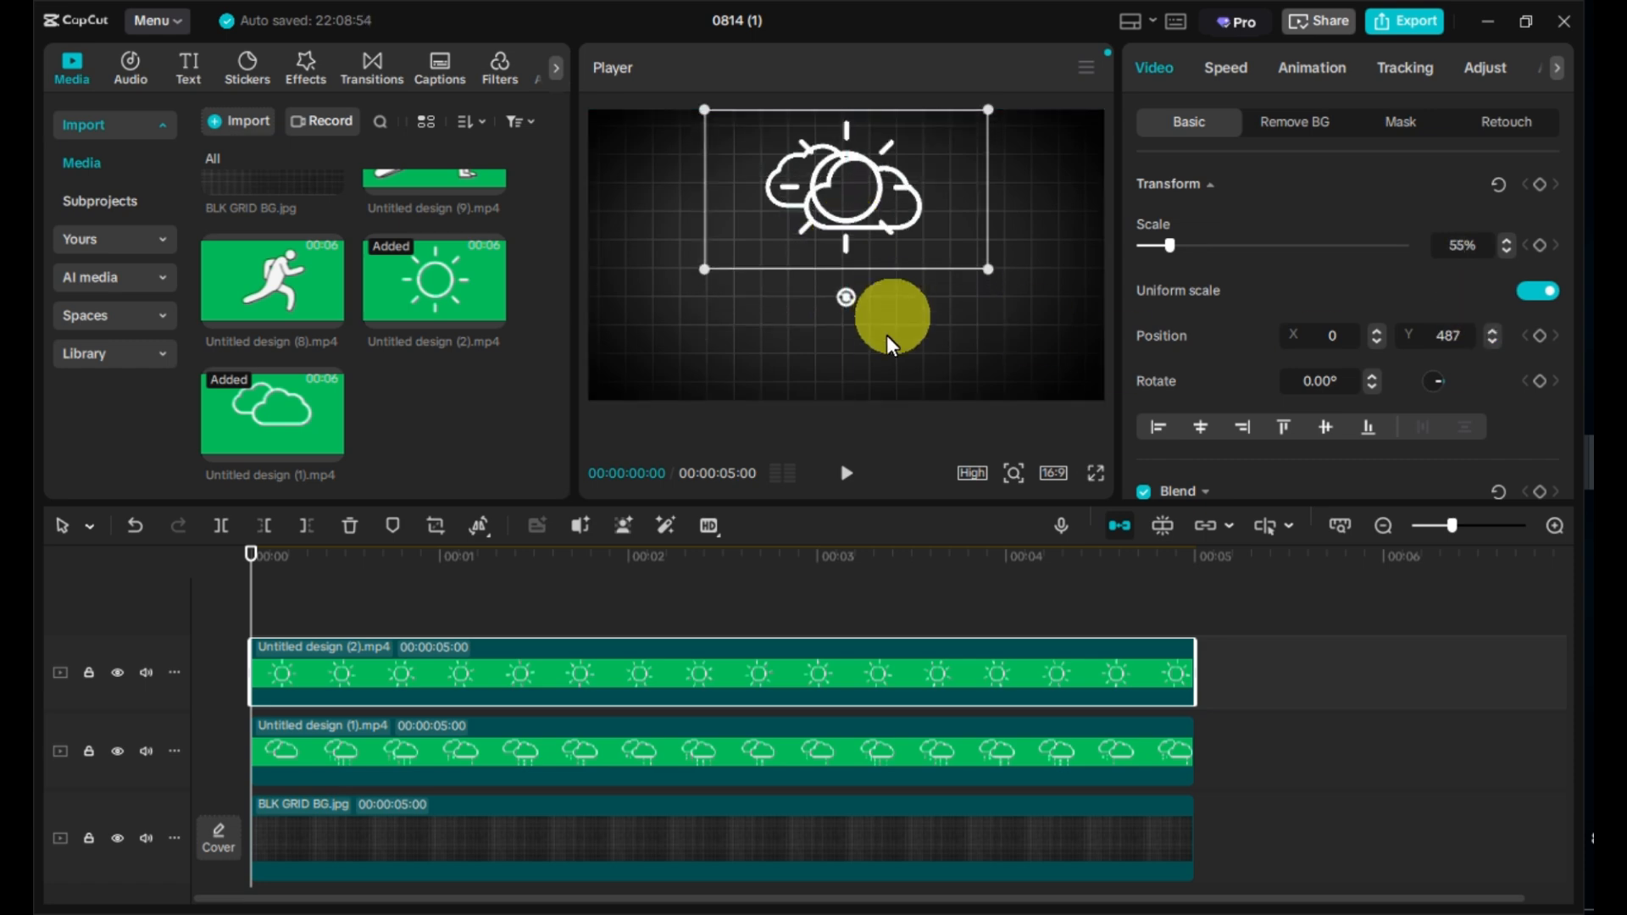
Step: Trim the sun clip to end at the middle of the timeline, 00:00:02:15
{"action": "left_click_drag", "start_coordinate": [734, 558], "coordinate": [723, 555]}
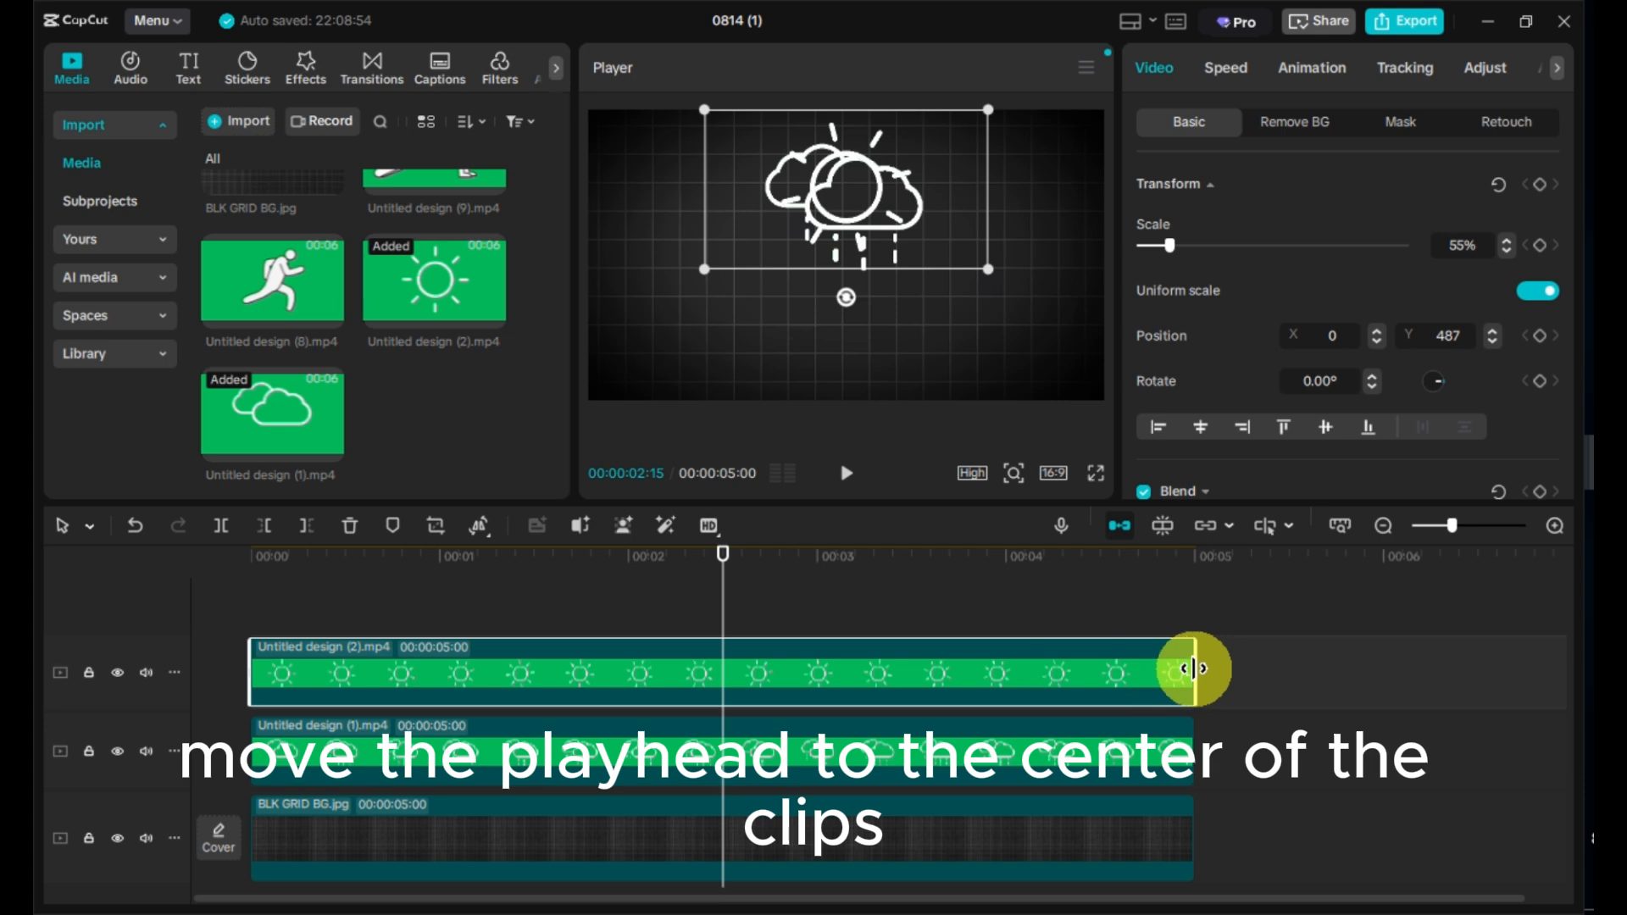
{"action": "left_click_drag", "start_coordinate": [1194, 669], "coordinate": [725, 687]}
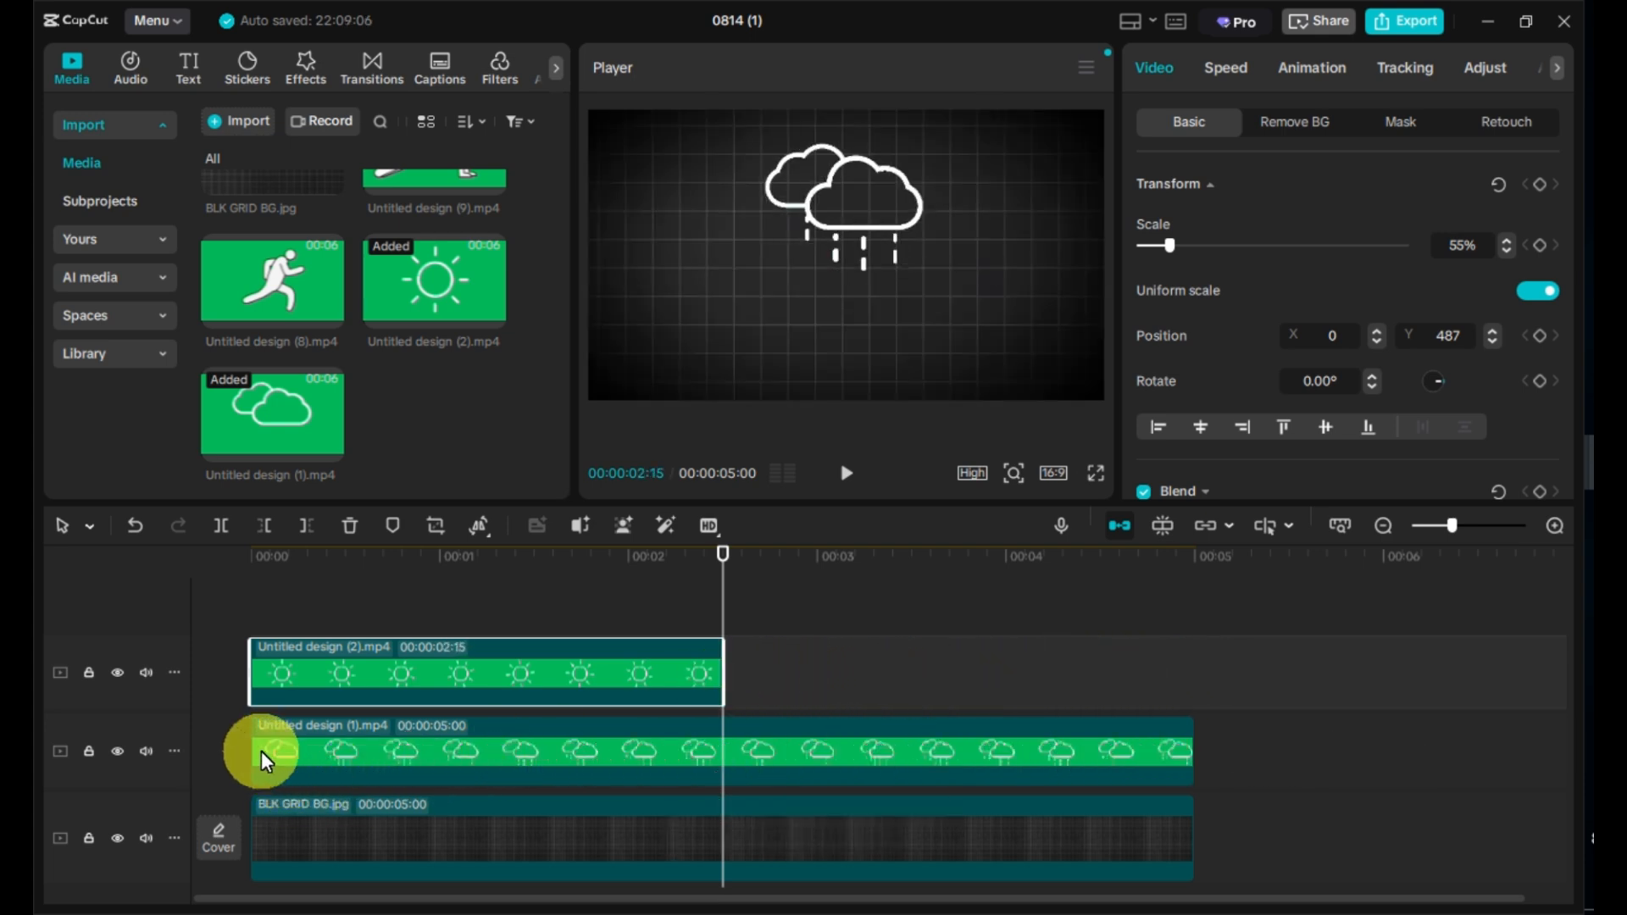
Step: Trim the cloud clip's start to just before the sun clip ends and move it off the frame's right side to X 2563, Y 403
{"action": "left_click_drag", "start_coordinate": [251, 743], "coordinate": [672, 753]}
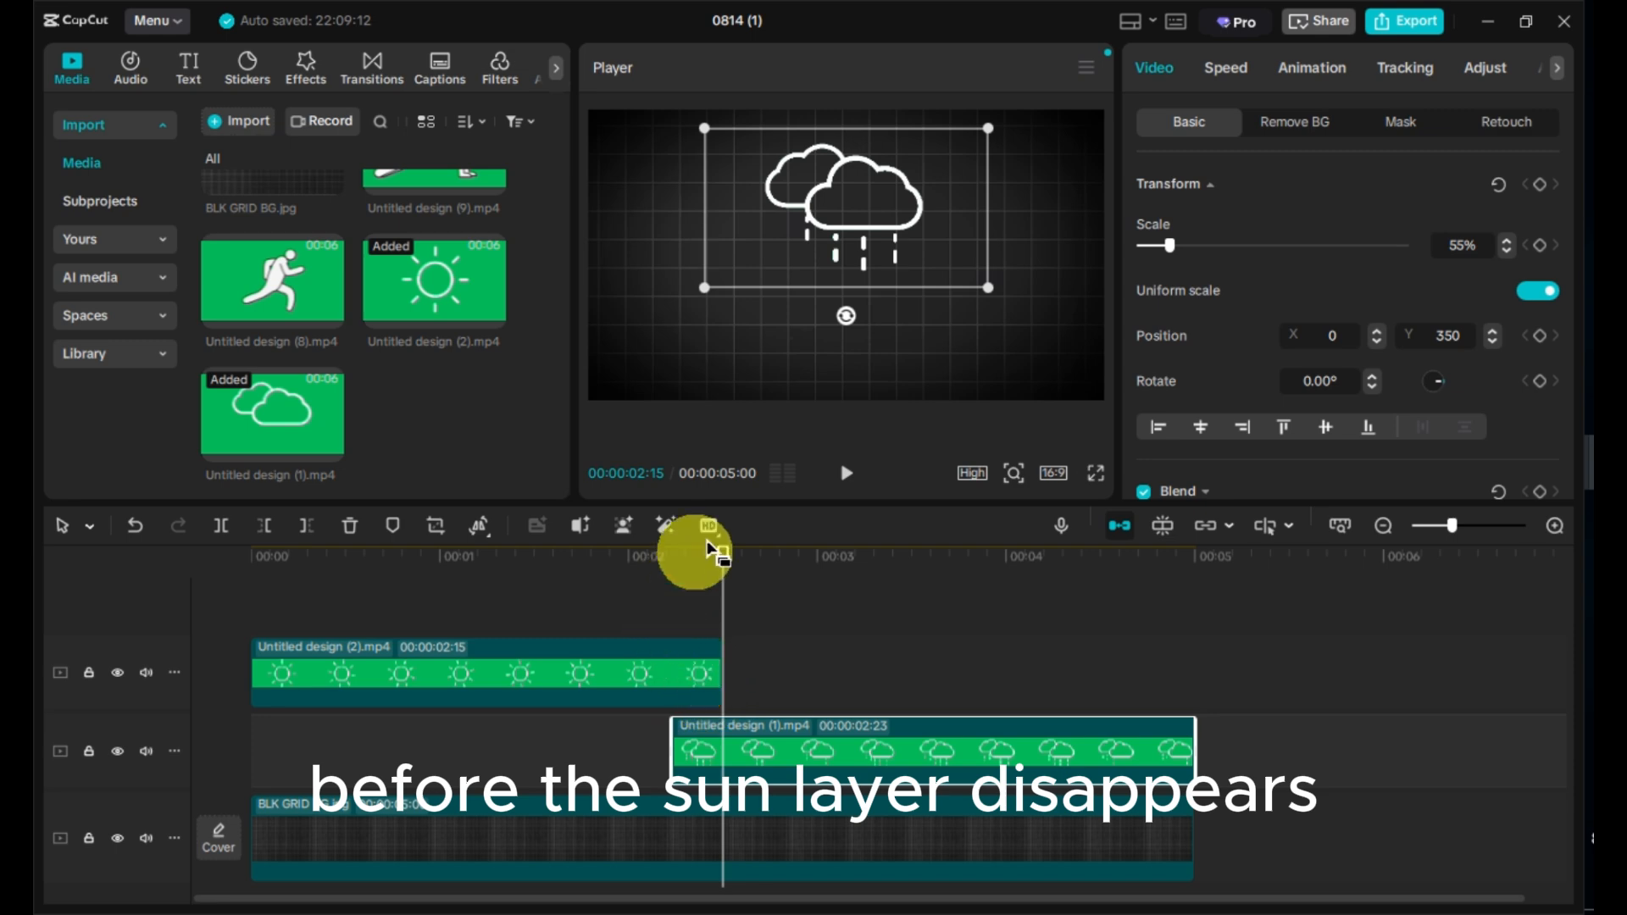
{"action": "left_click_drag", "start_coordinate": [800, 249], "coordinate": [1144, 242]}
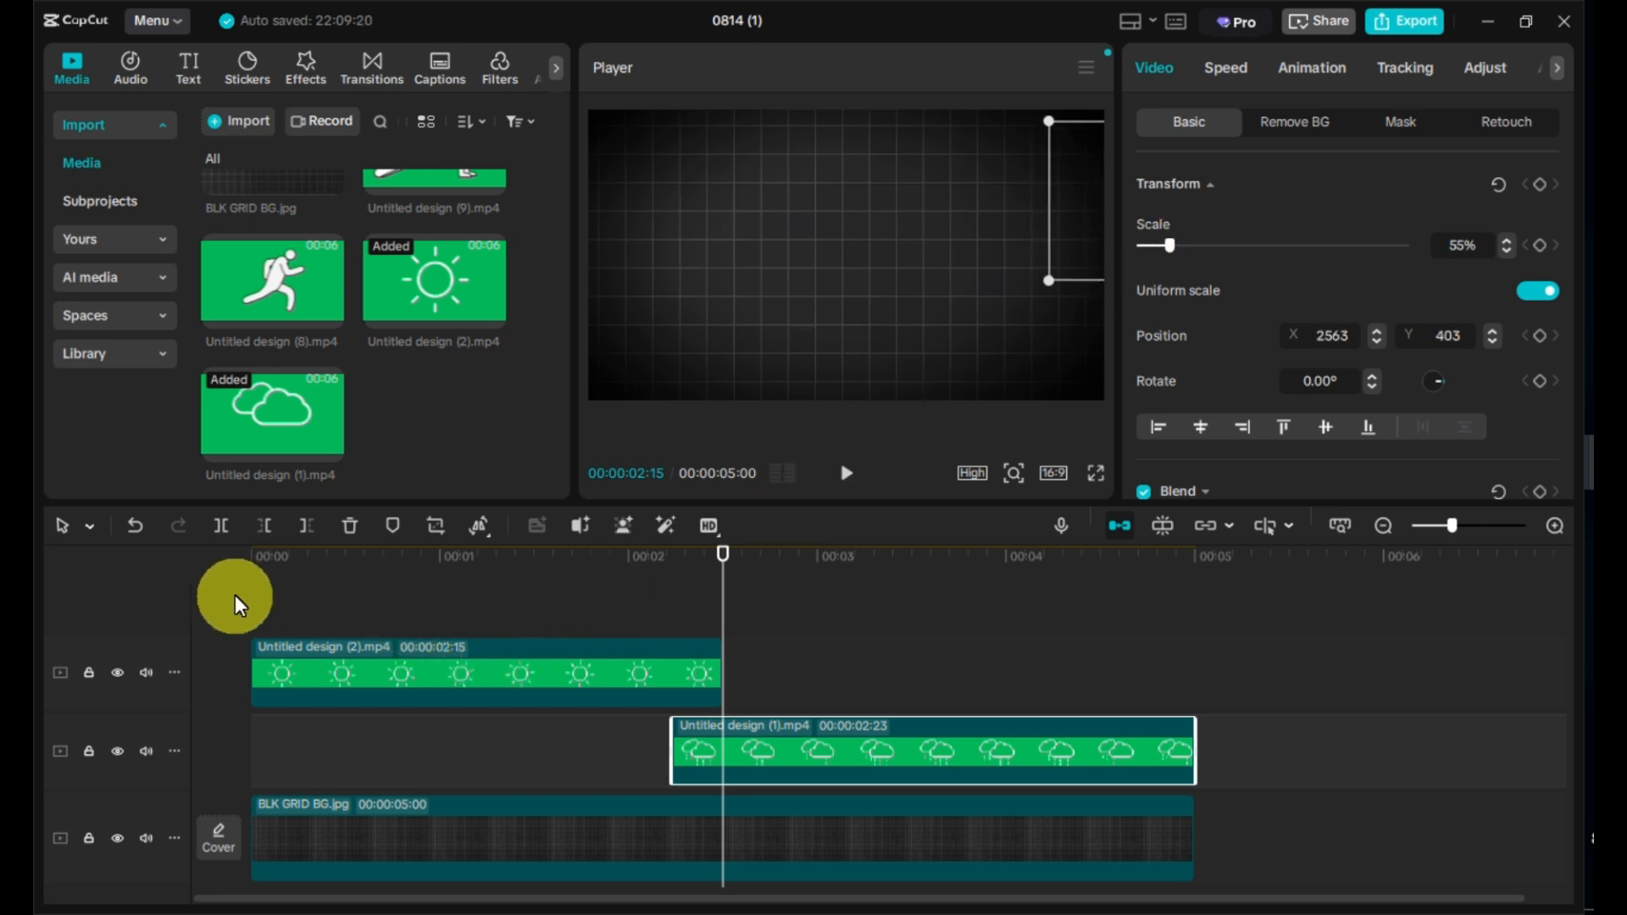
Step: Add a Transform keyframe to the sun clip at 00:00:01:28
{"action": "left_click", "coordinate": [339, 570]}
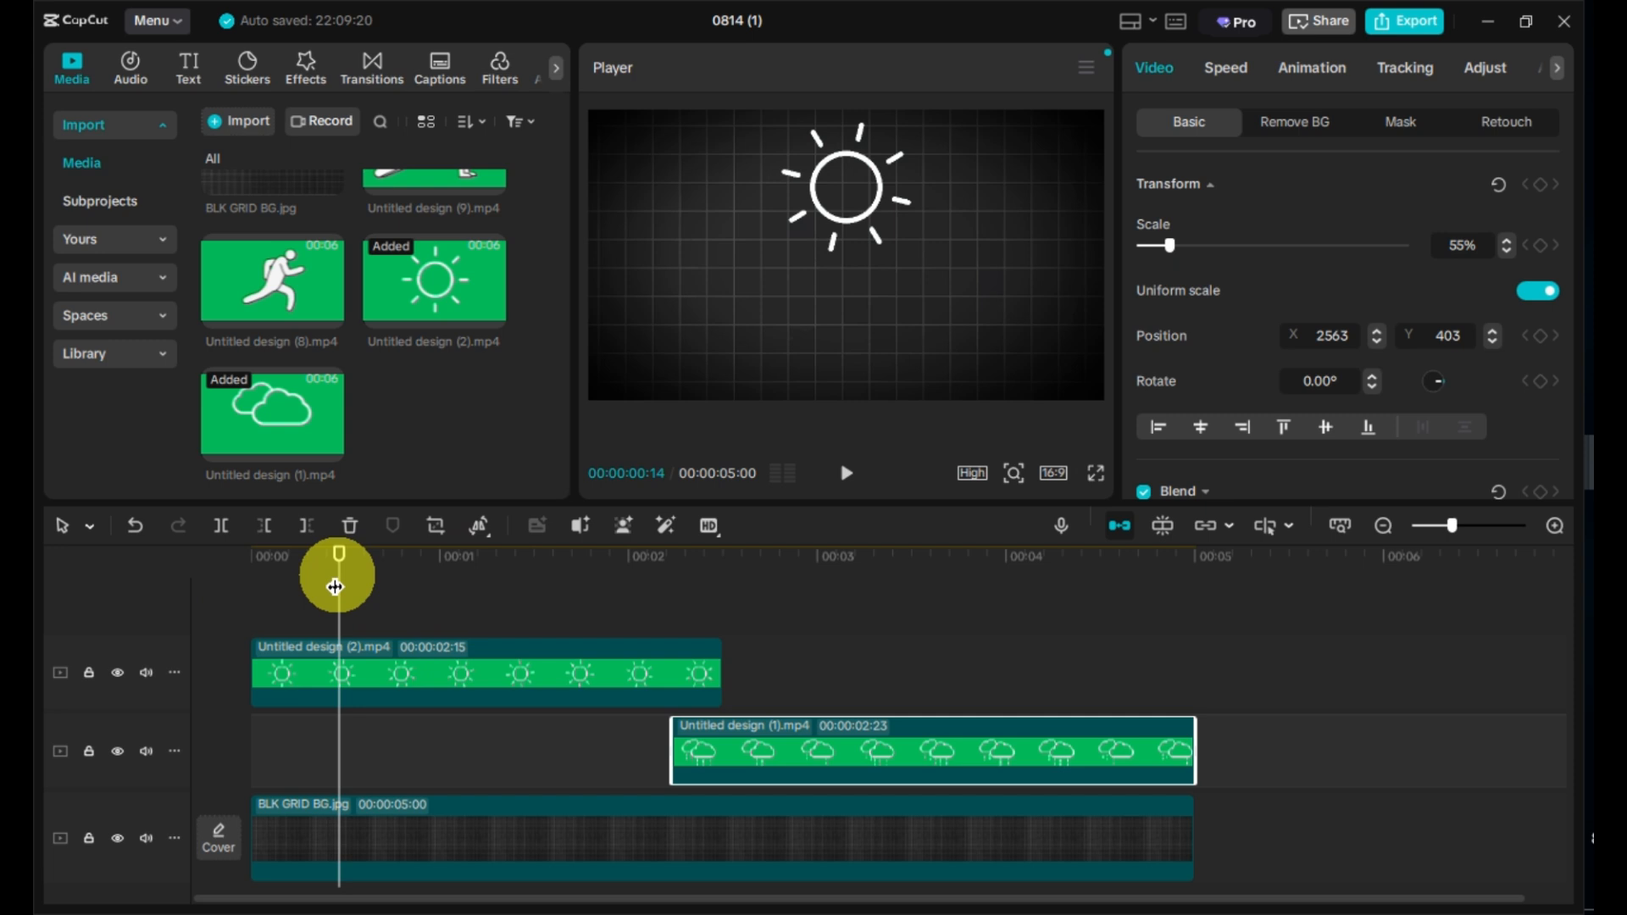
{"action": "left_click", "coordinate": [276, 570]}
{"action": "left_click", "coordinate": [478, 564]}
{"action": "left_click", "coordinate": [559, 570]}
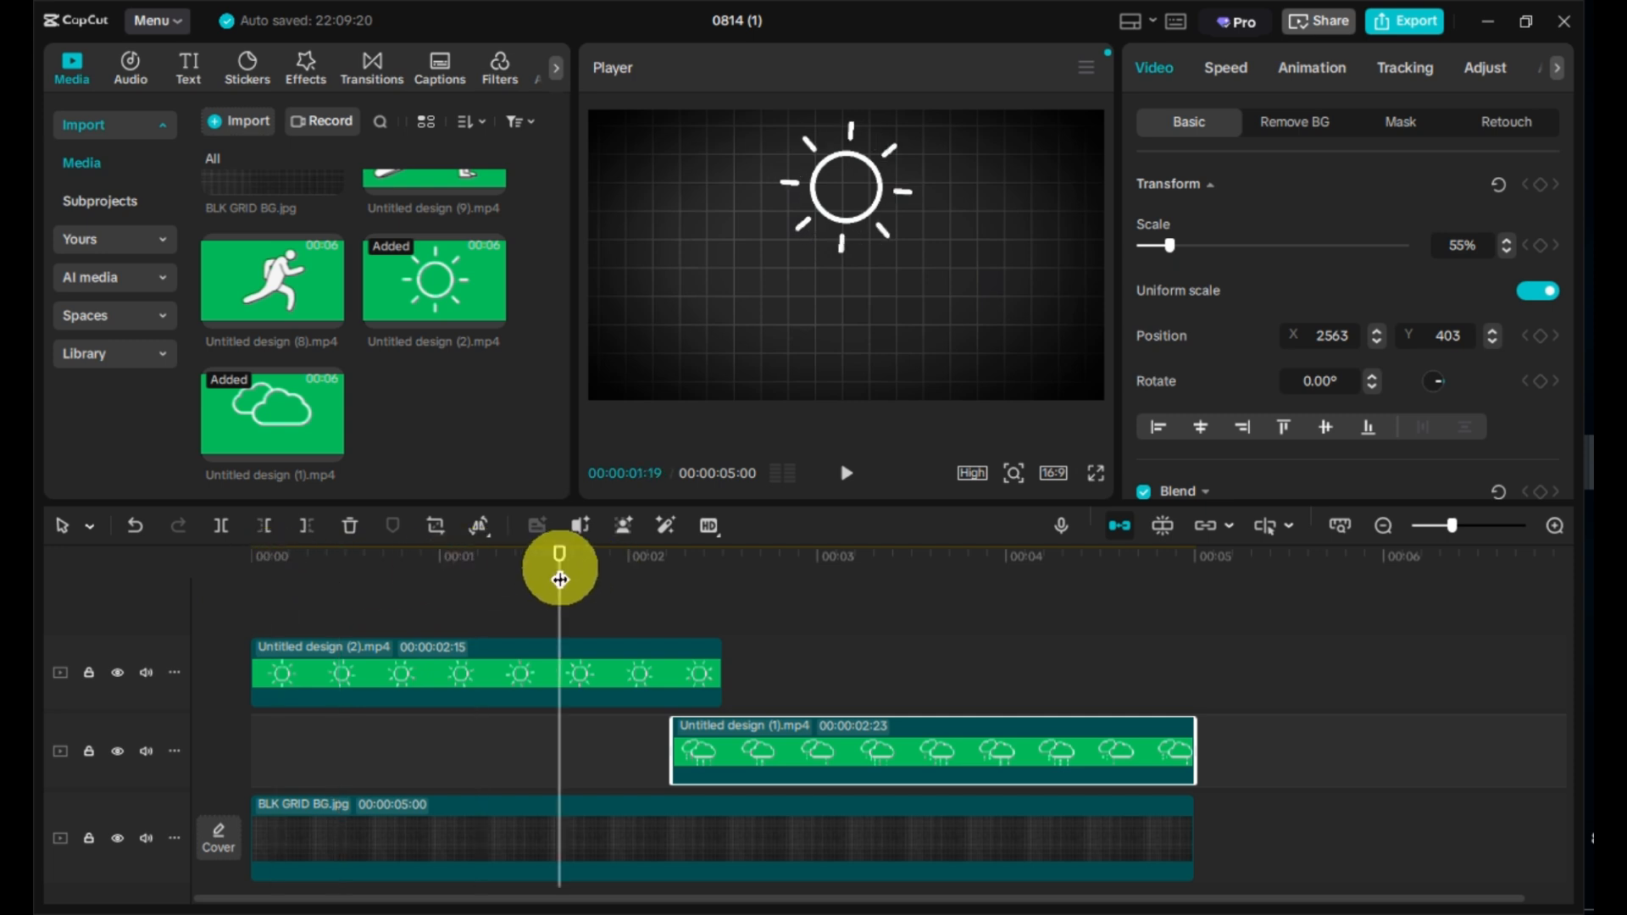
{"action": "left_click", "coordinate": [599, 573]}
{"action": "left_click", "coordinate": [614, 567]}
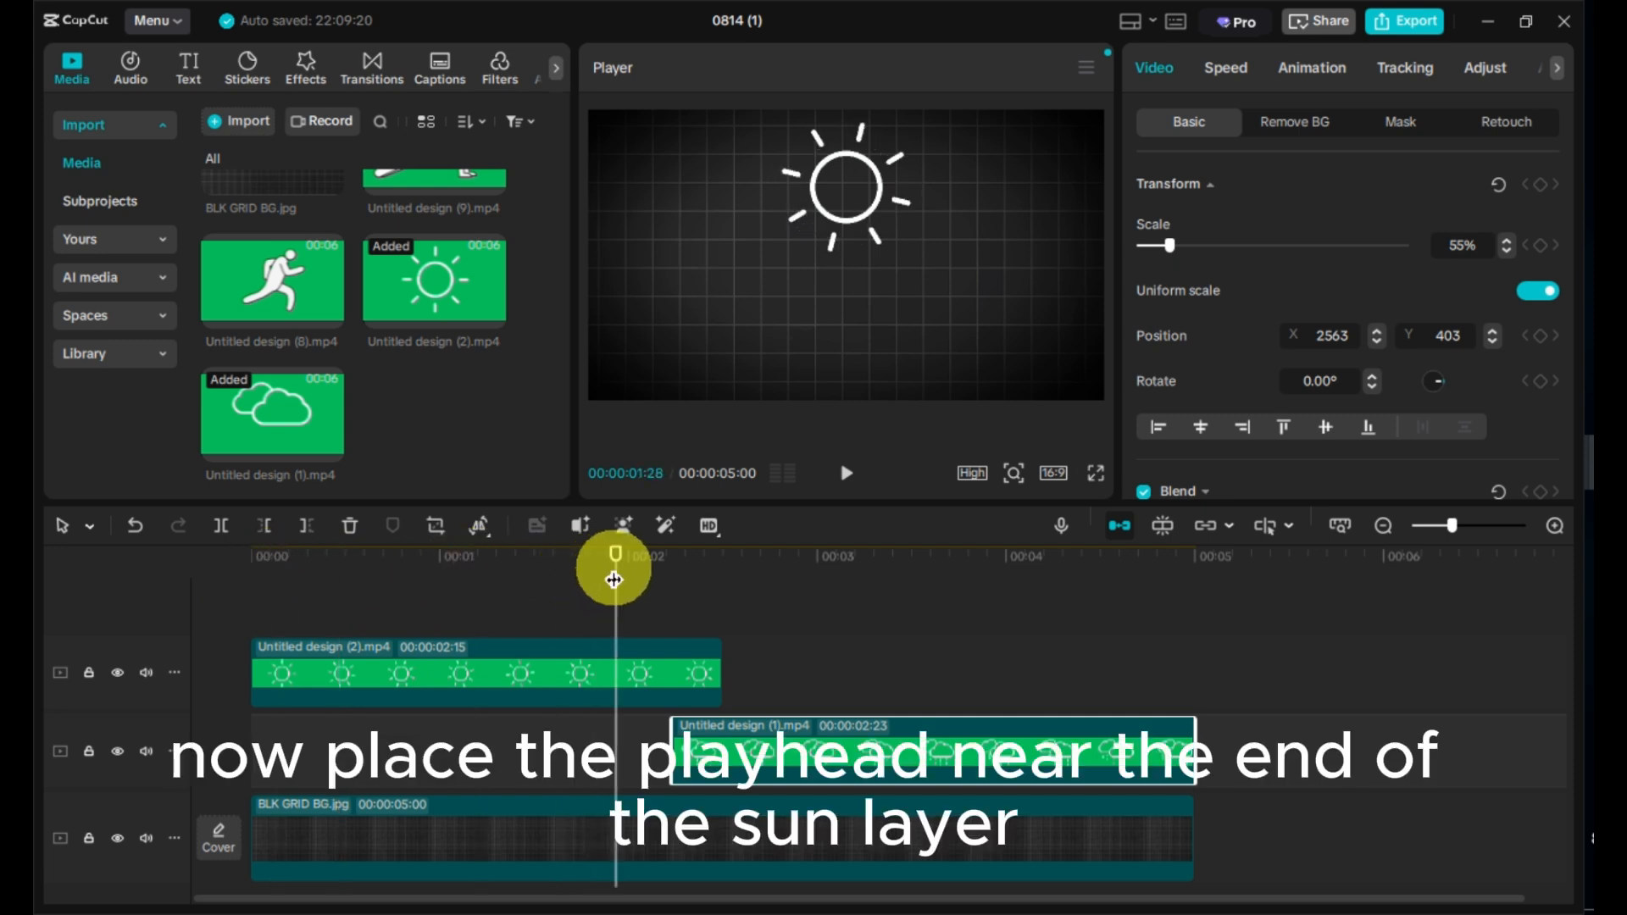
{"action": "left_click", "coordinate": [648, 661]}
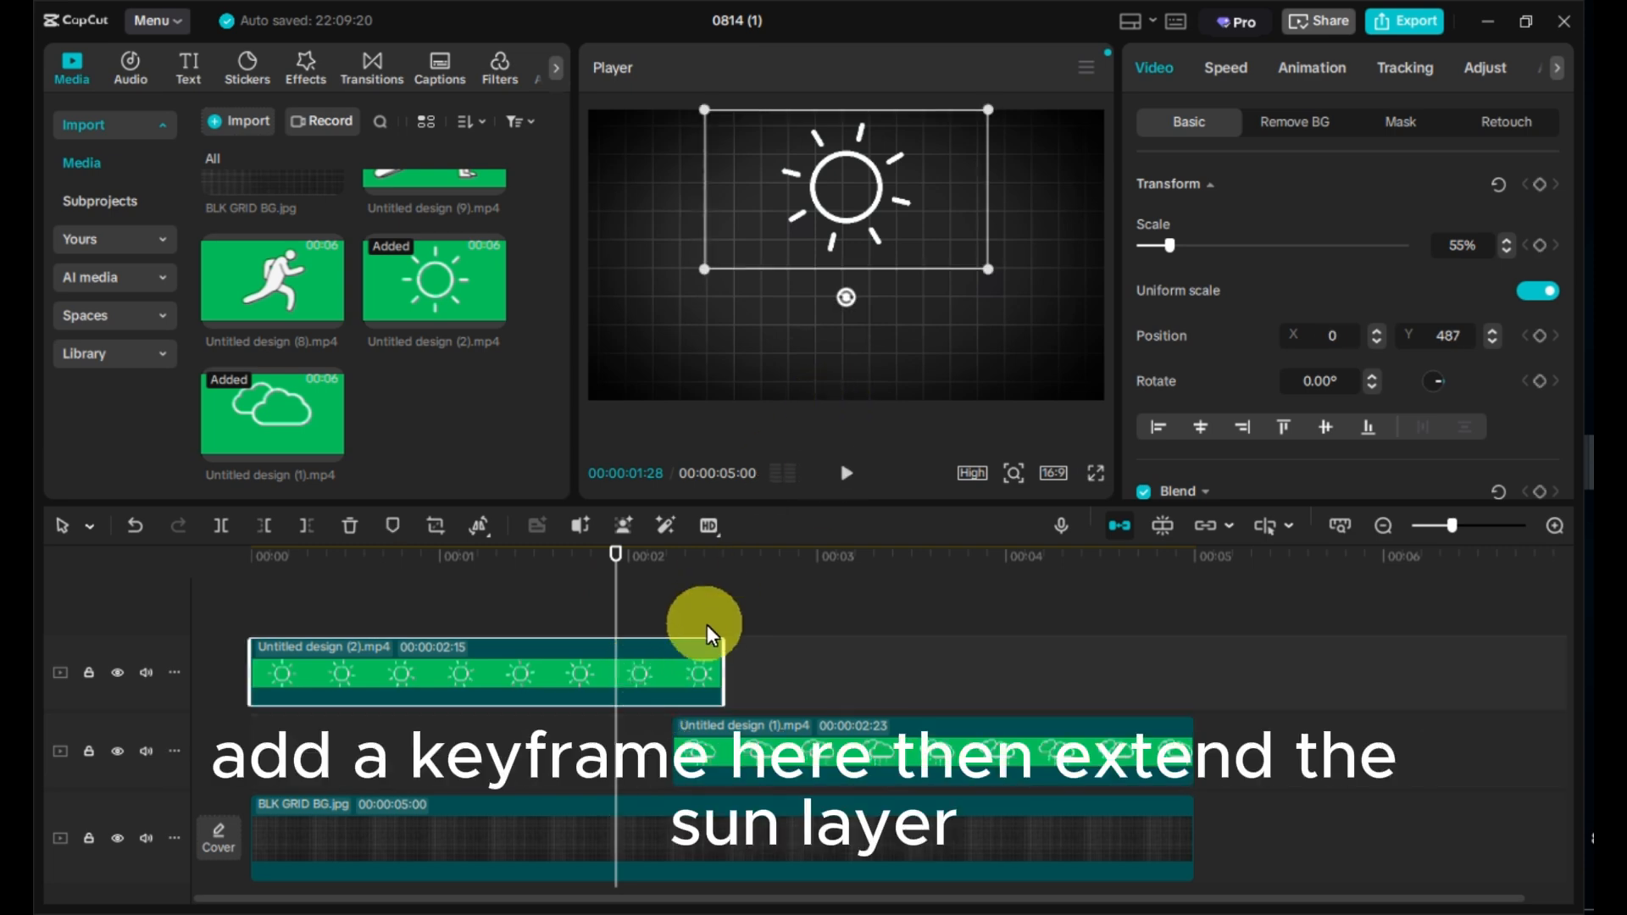
{"action": "left_click", "coordinate": [1545, 183]}
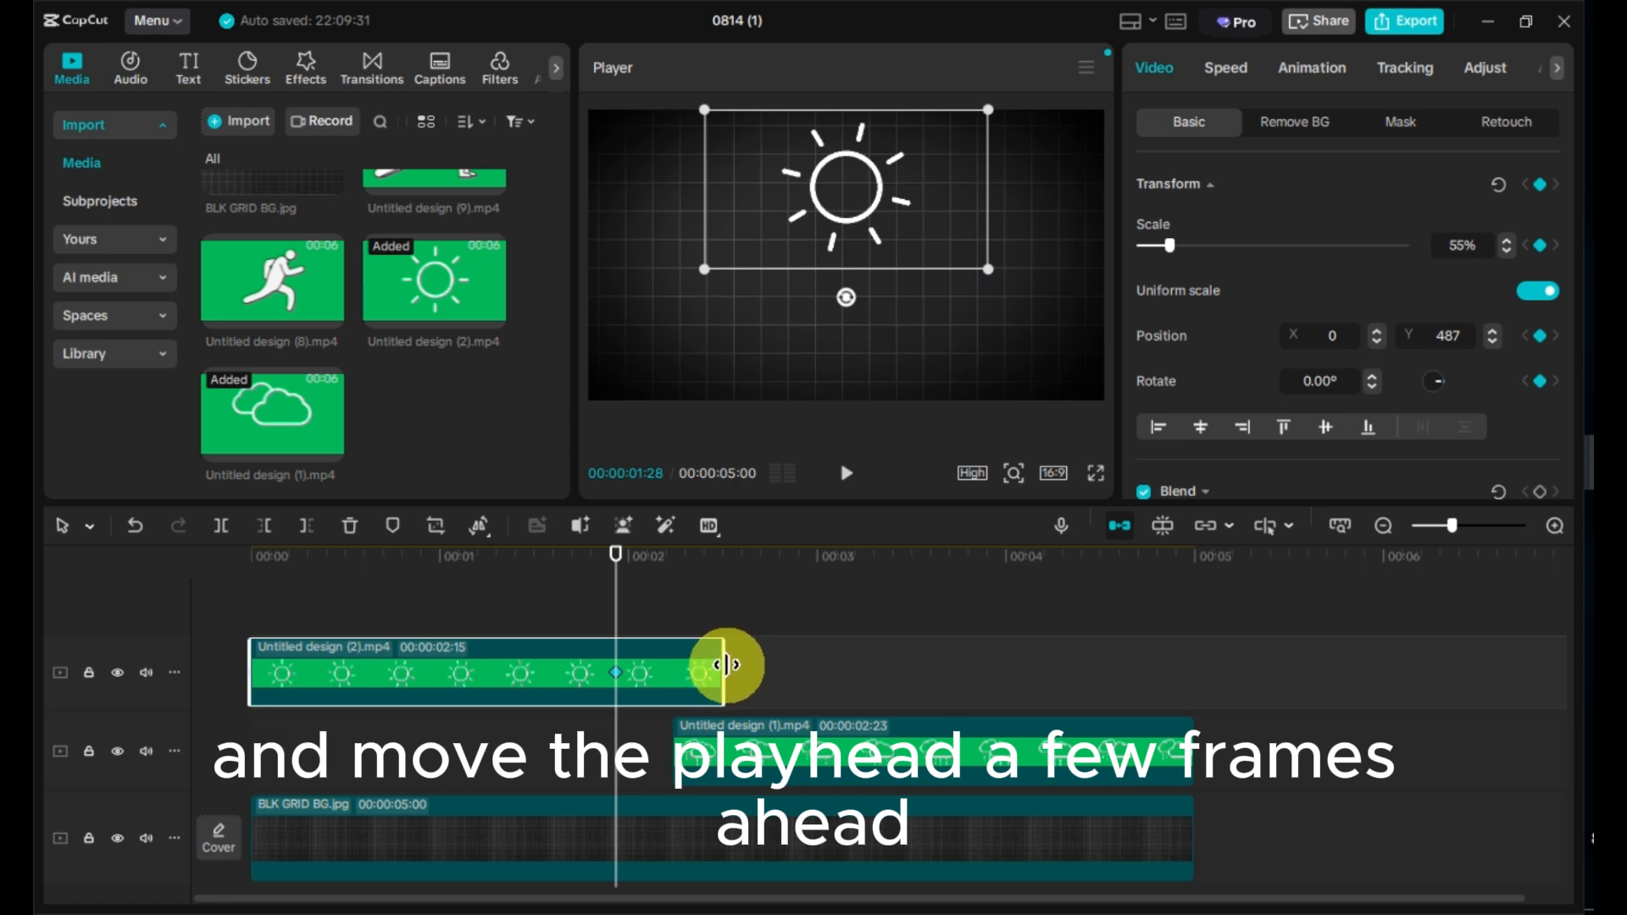
Step: Extend the sun clip to 00:00:03:14 and, at 00:00:03:08, move the sun off the frame's left side to X -2501
{"action": "left_click_drag", "start_coordinate": [727, 665], "coordinate": [905, 659]}
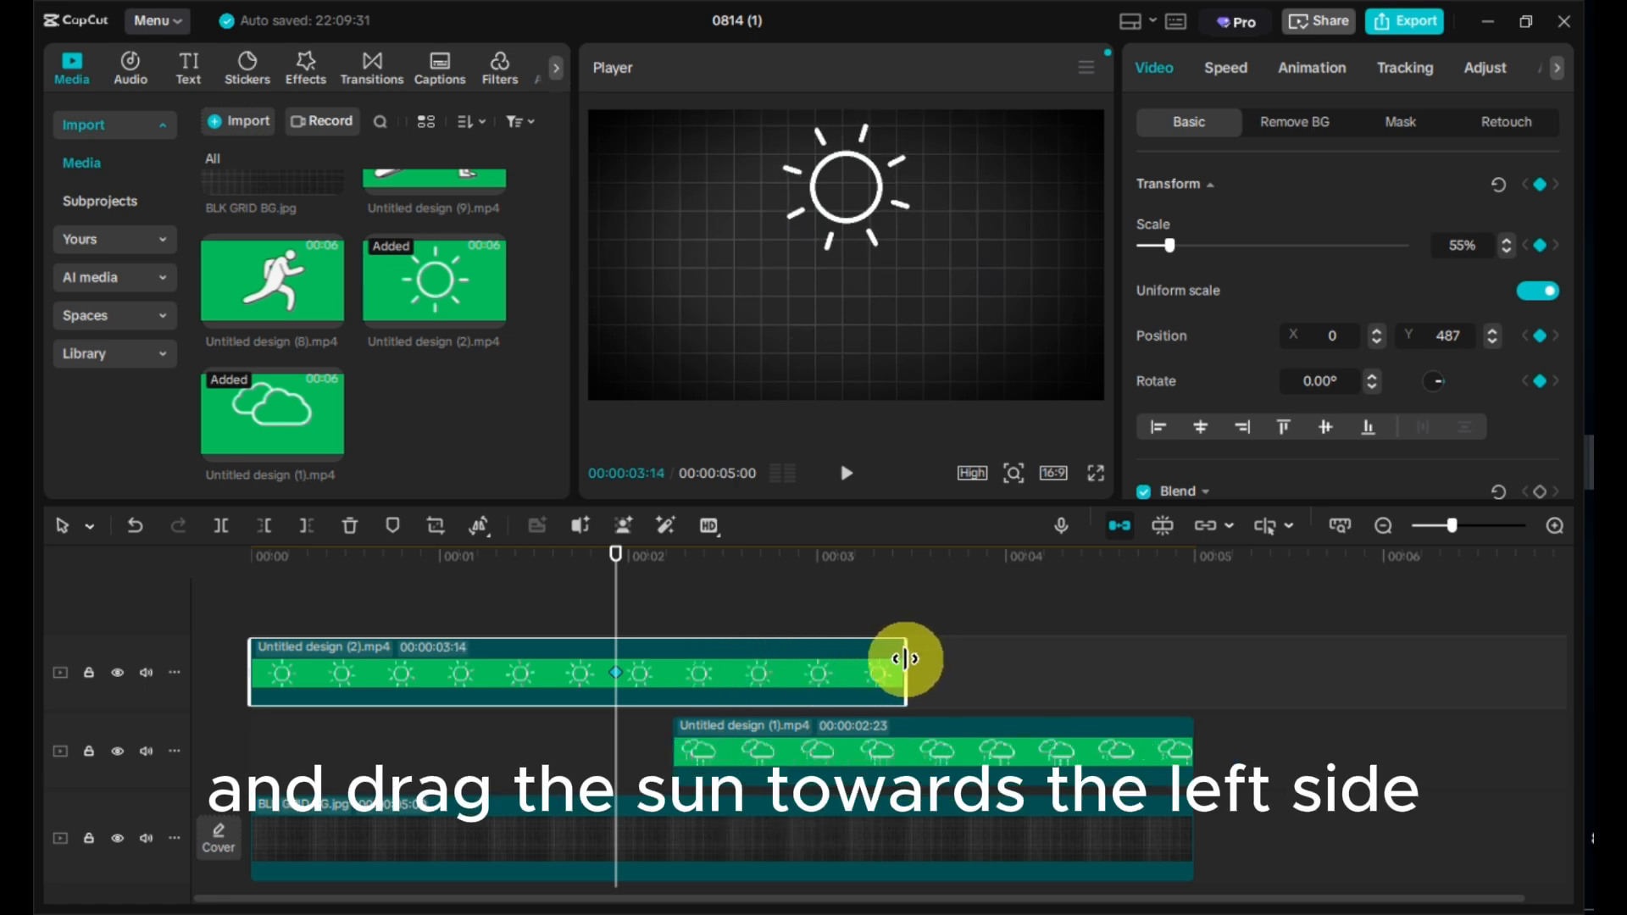
{"action": "left_click", "coordinate": [869, 558]}
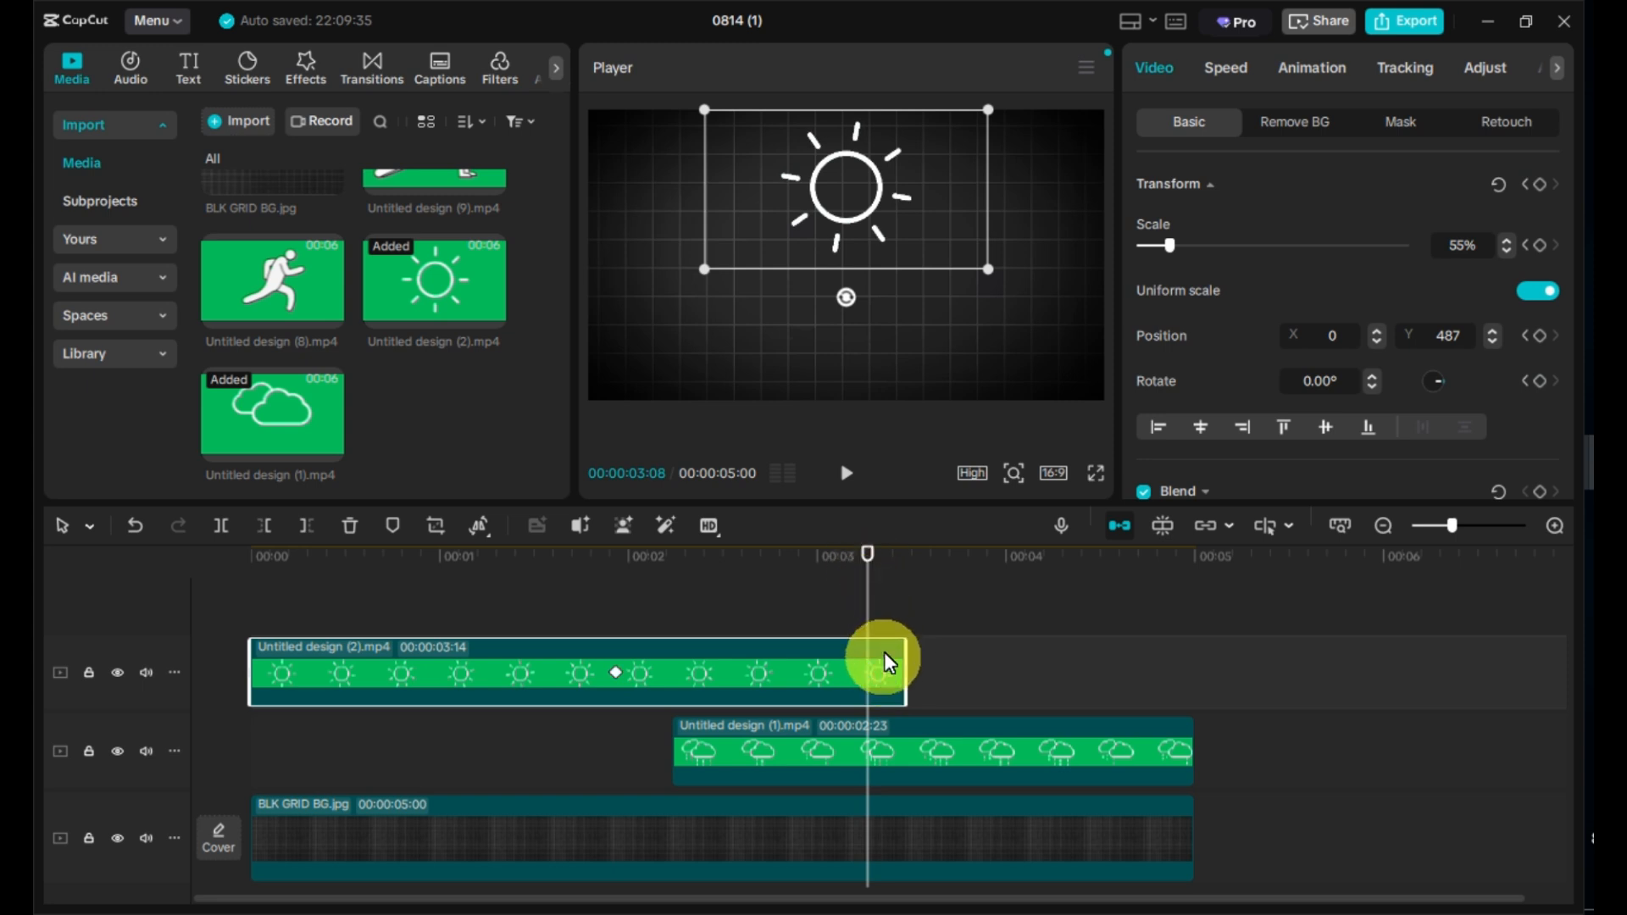
{"action": "left_click_drag", "start_coordinate": [856, 210], "coordinate": [522, 215]}
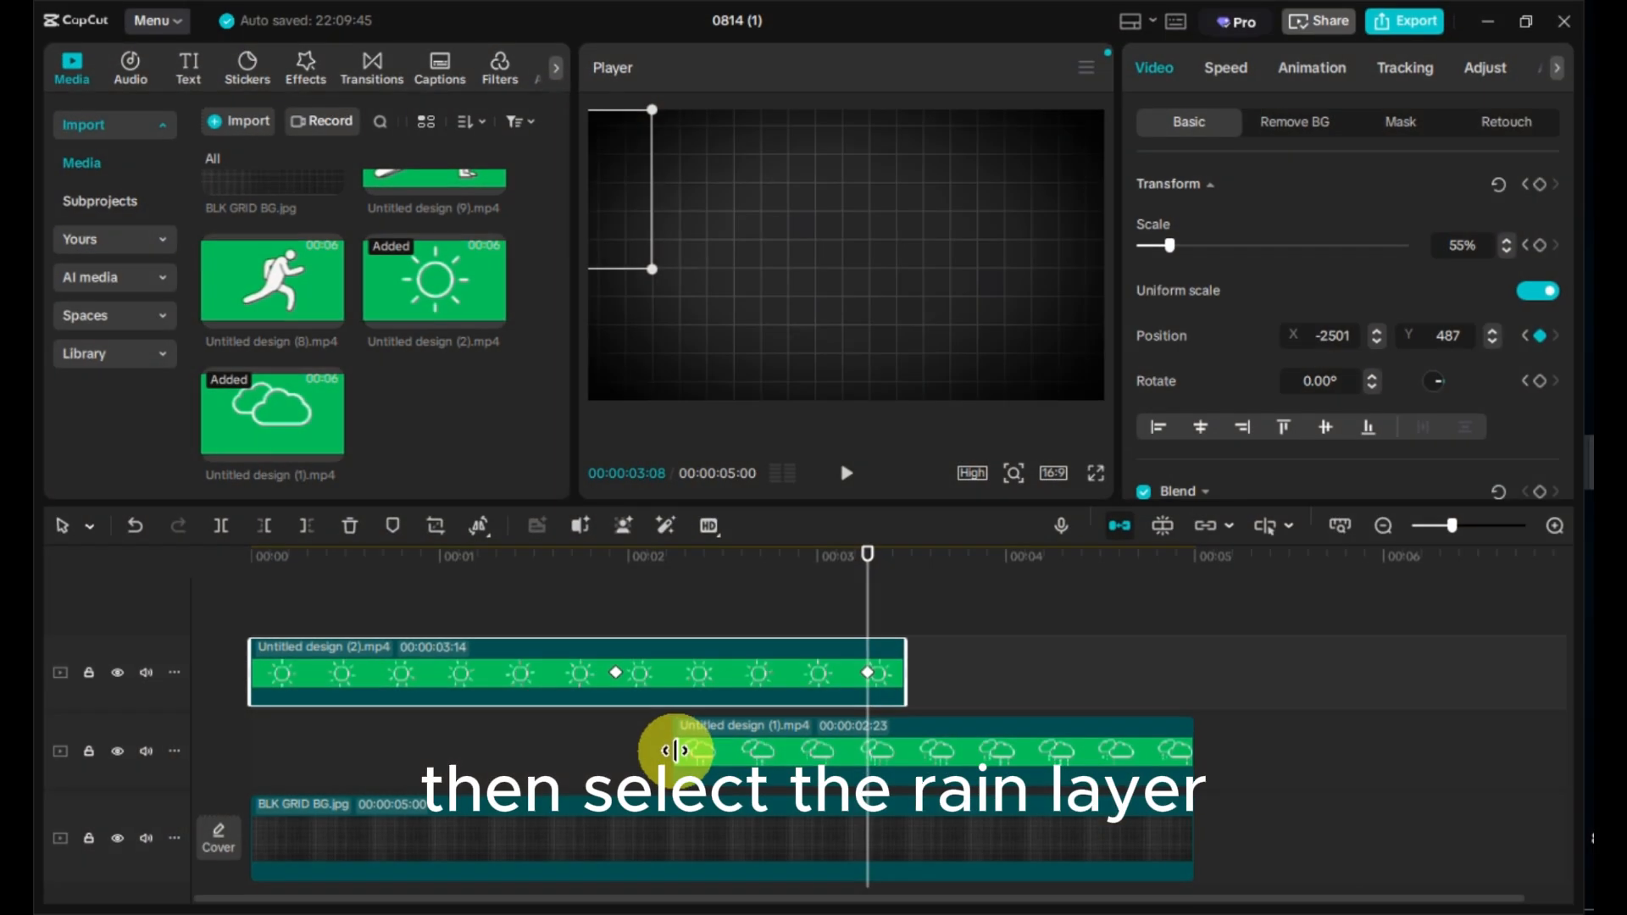
Step: Extend the cloud clip's start so it lasts 00:00:03:10 and add a Transform keyframe at the sun's first keyframe, 00:00:01:28
{"action": "left_click_drag", "start_coordinate": [676, 751], "coordinate": [567, 752]}
{"action": "left_click", "coordinate": [618, 654]}
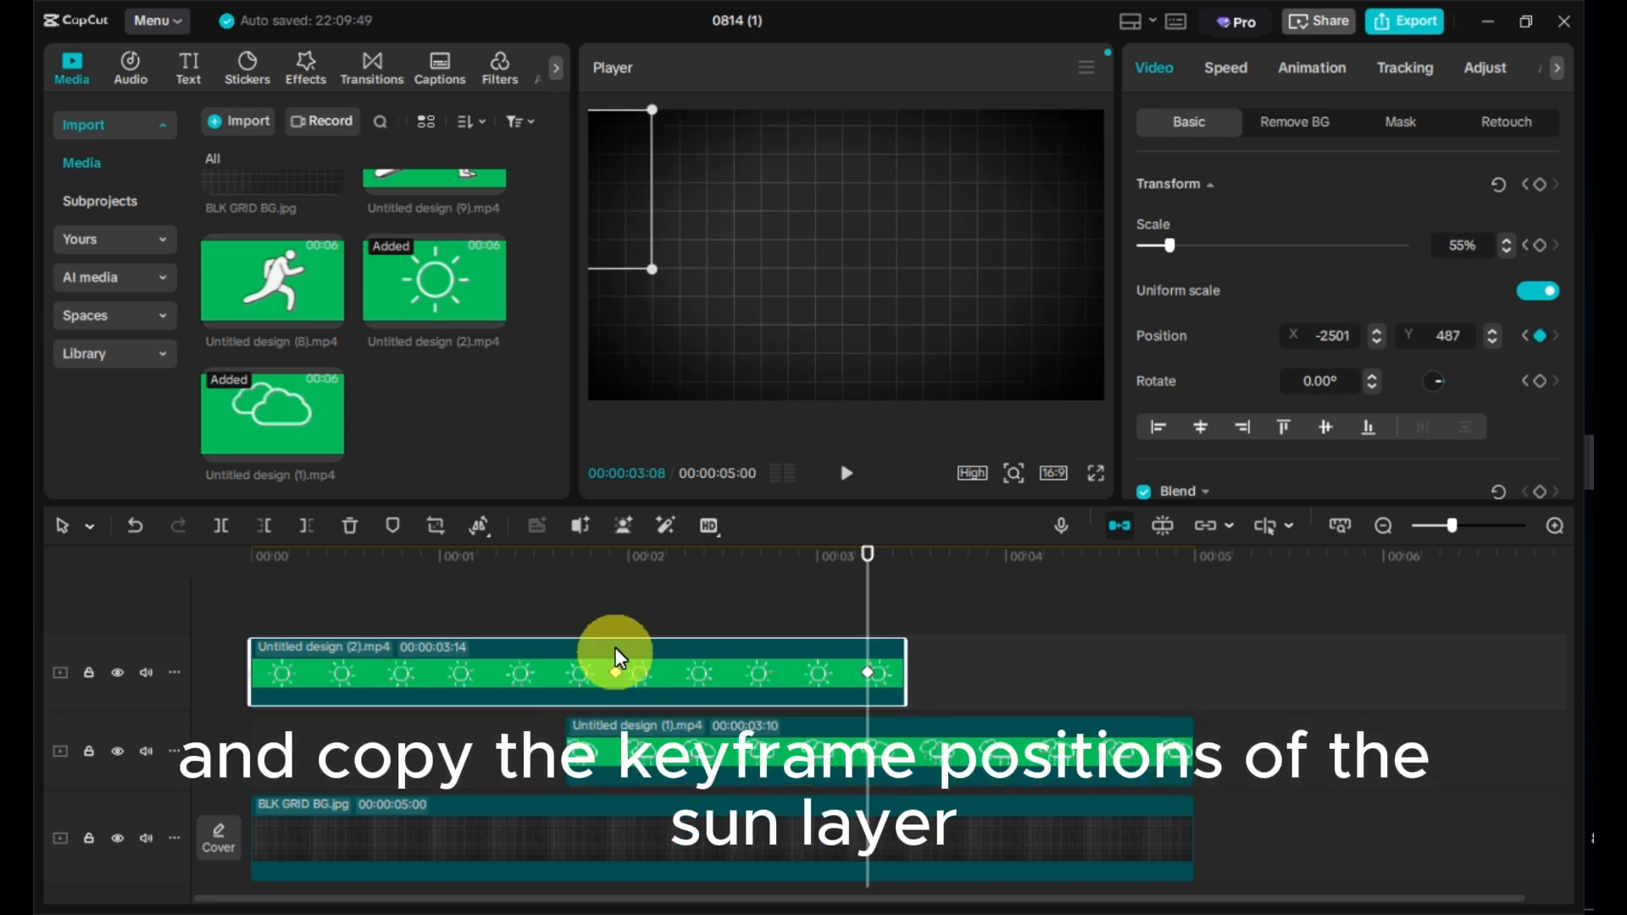
{"action": "left_click", "coordinate": [612, 577]}
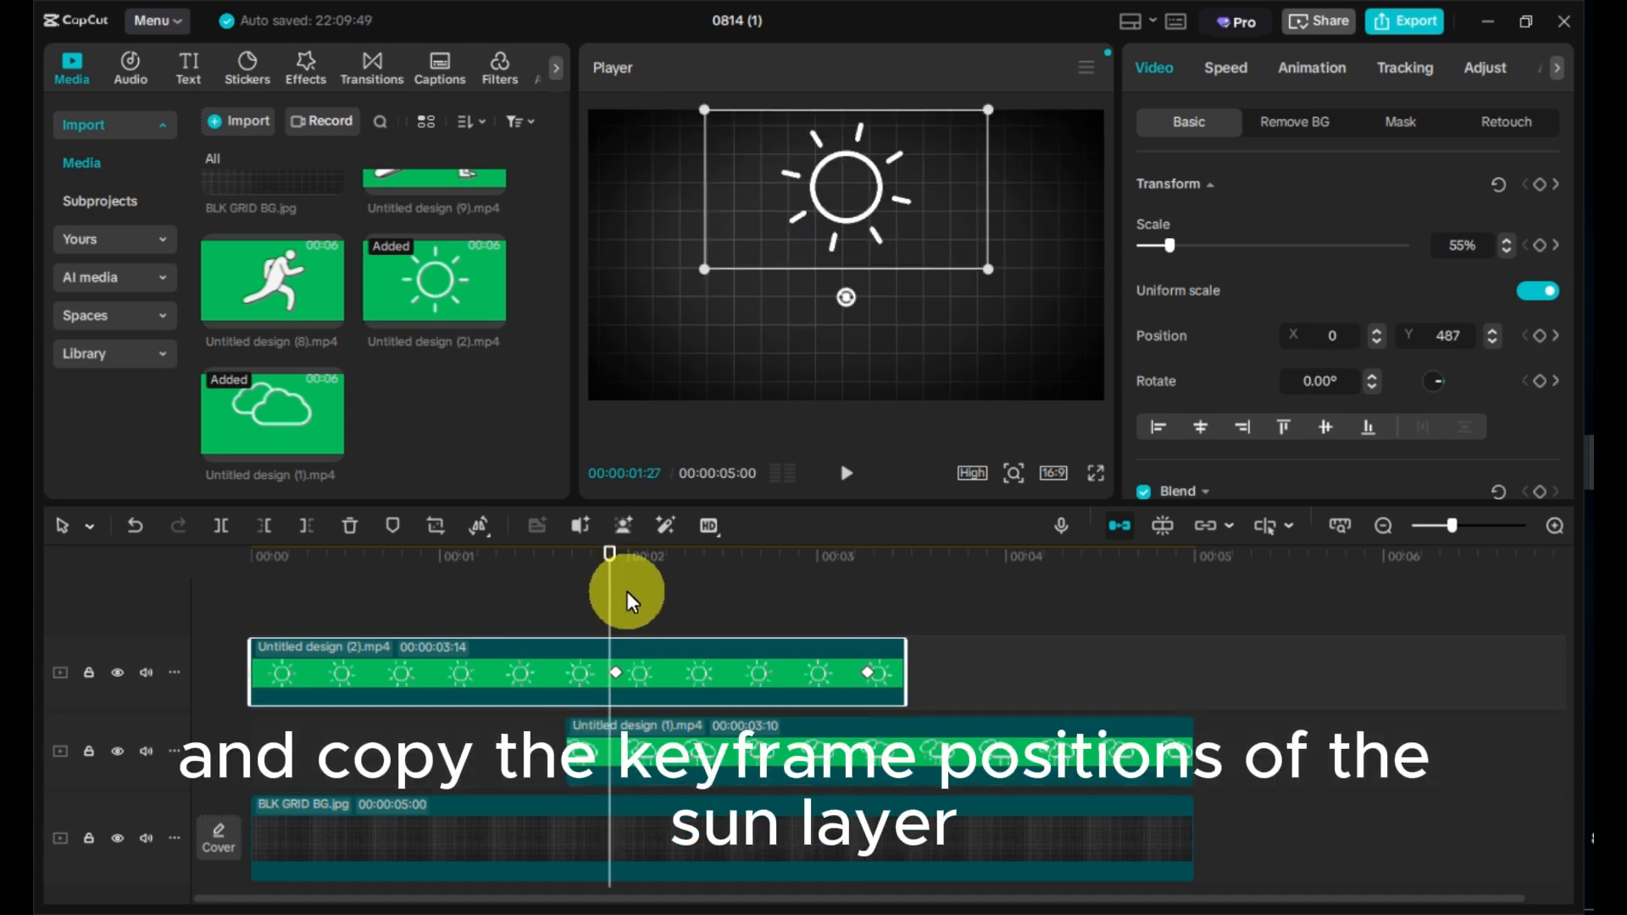
{"action": "left_click", "coordinate": [645, 746]}
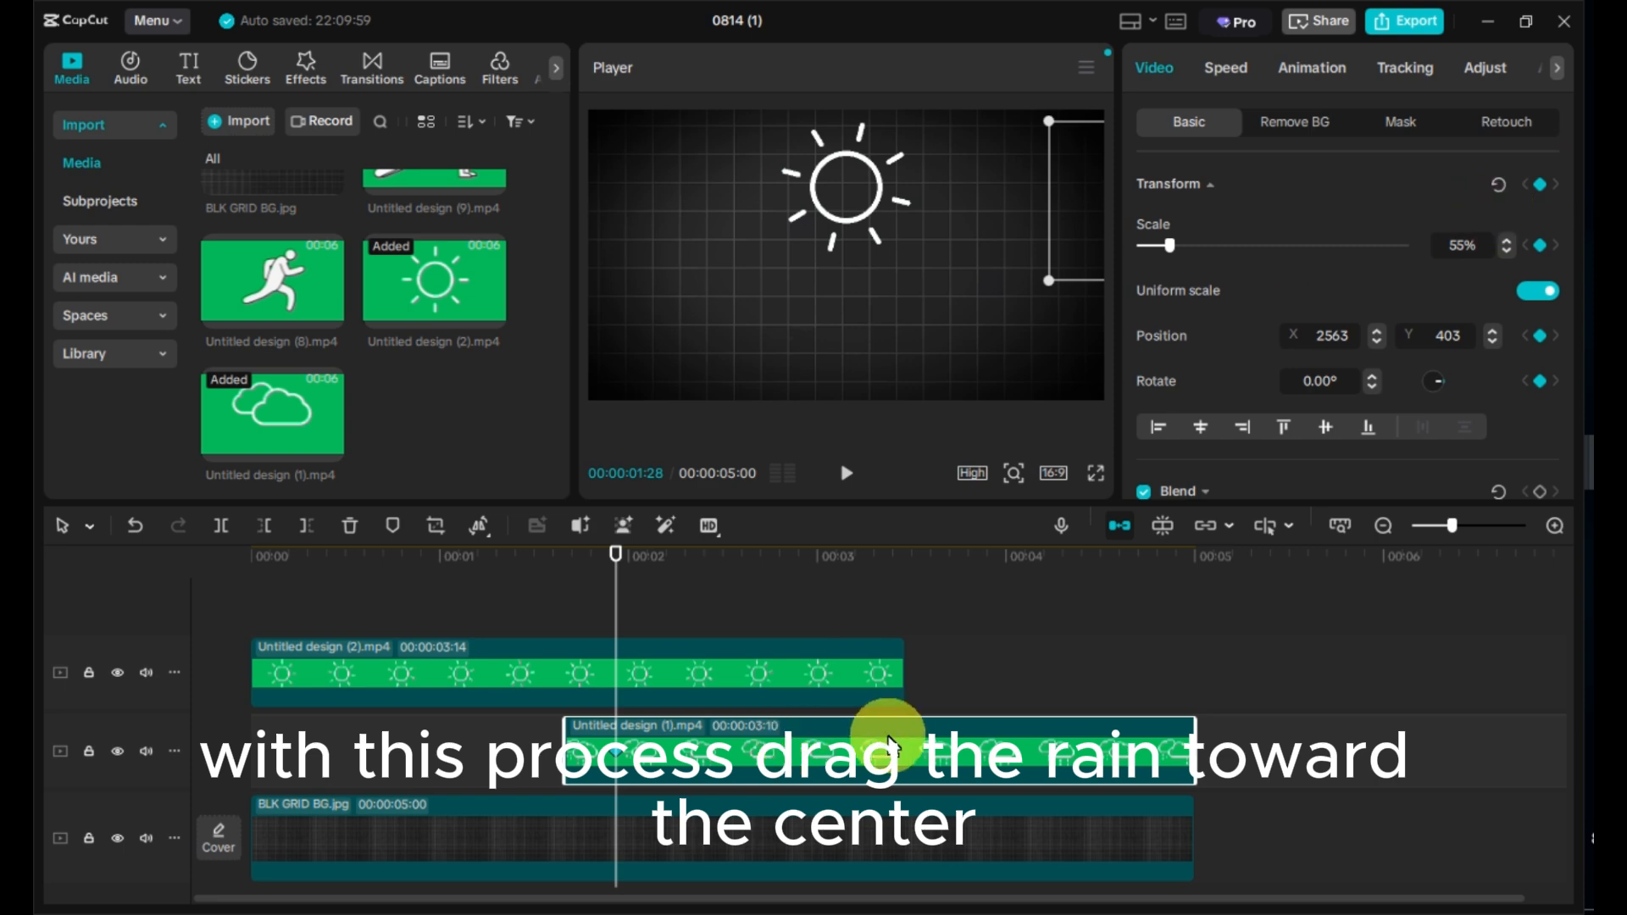
Step: At the sun's second keyframe, 00:00:03:08, move the cloud into the frame to X 0, Y 394 and preview the animation
{"action": "left_click", "coordinate": [866, 670]}
{"action": "left_click", "coordinate": [867, 561]}
{"action": "left_click", "coordinate": [904, 749]}
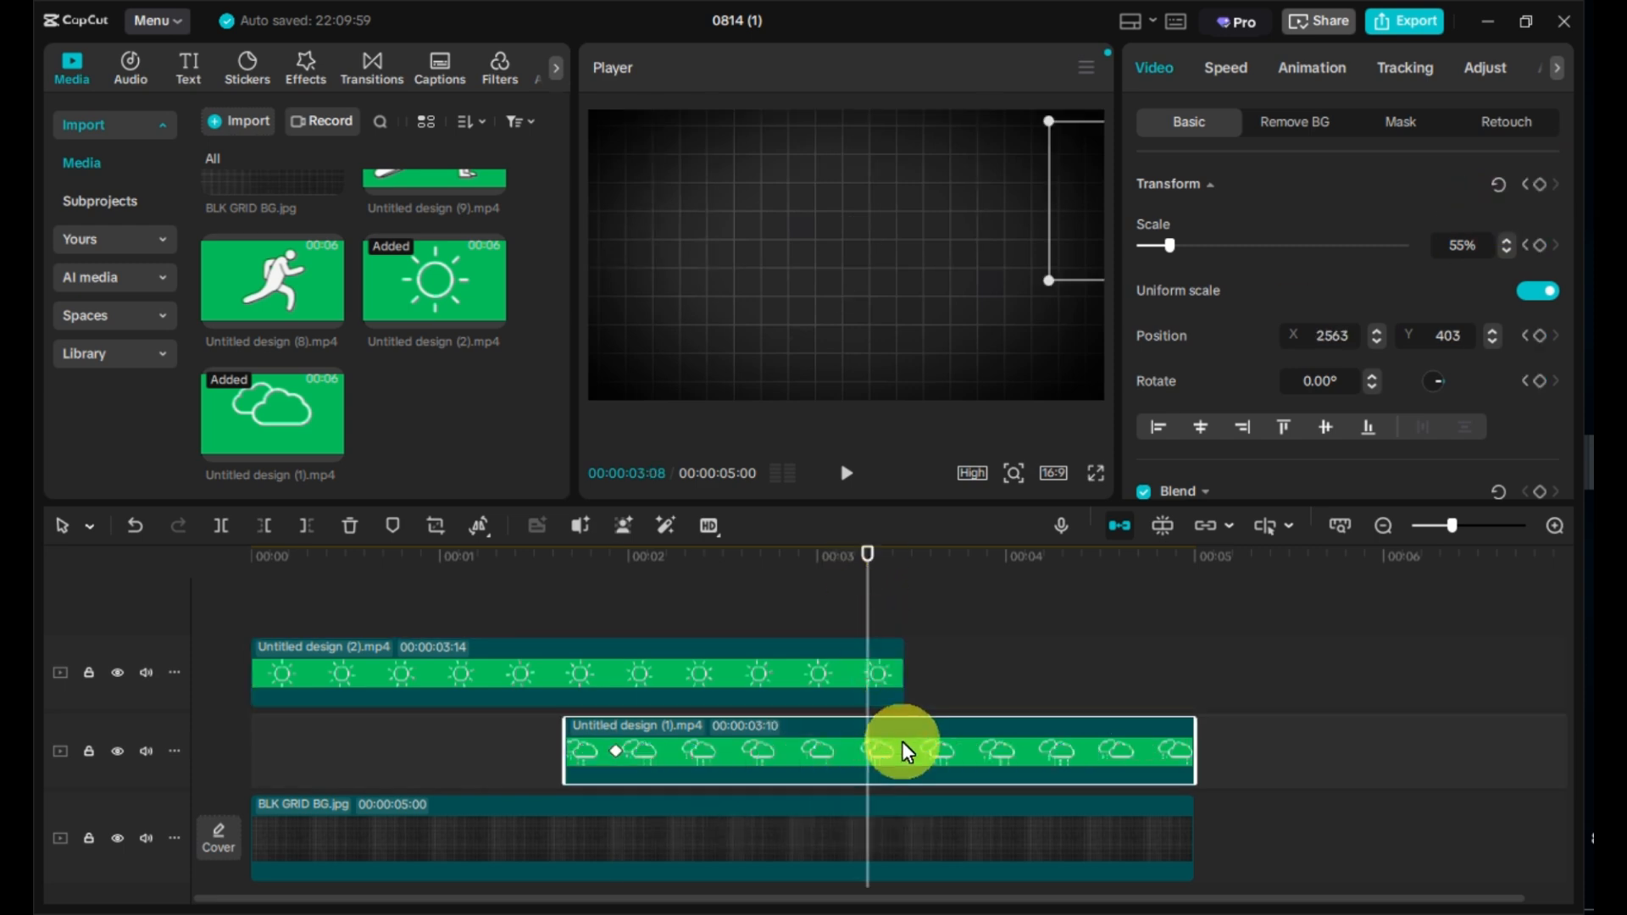
{"action": "left_click_drag", "start_coordinate": [1075, 202], "coordinate": [907, 202]}
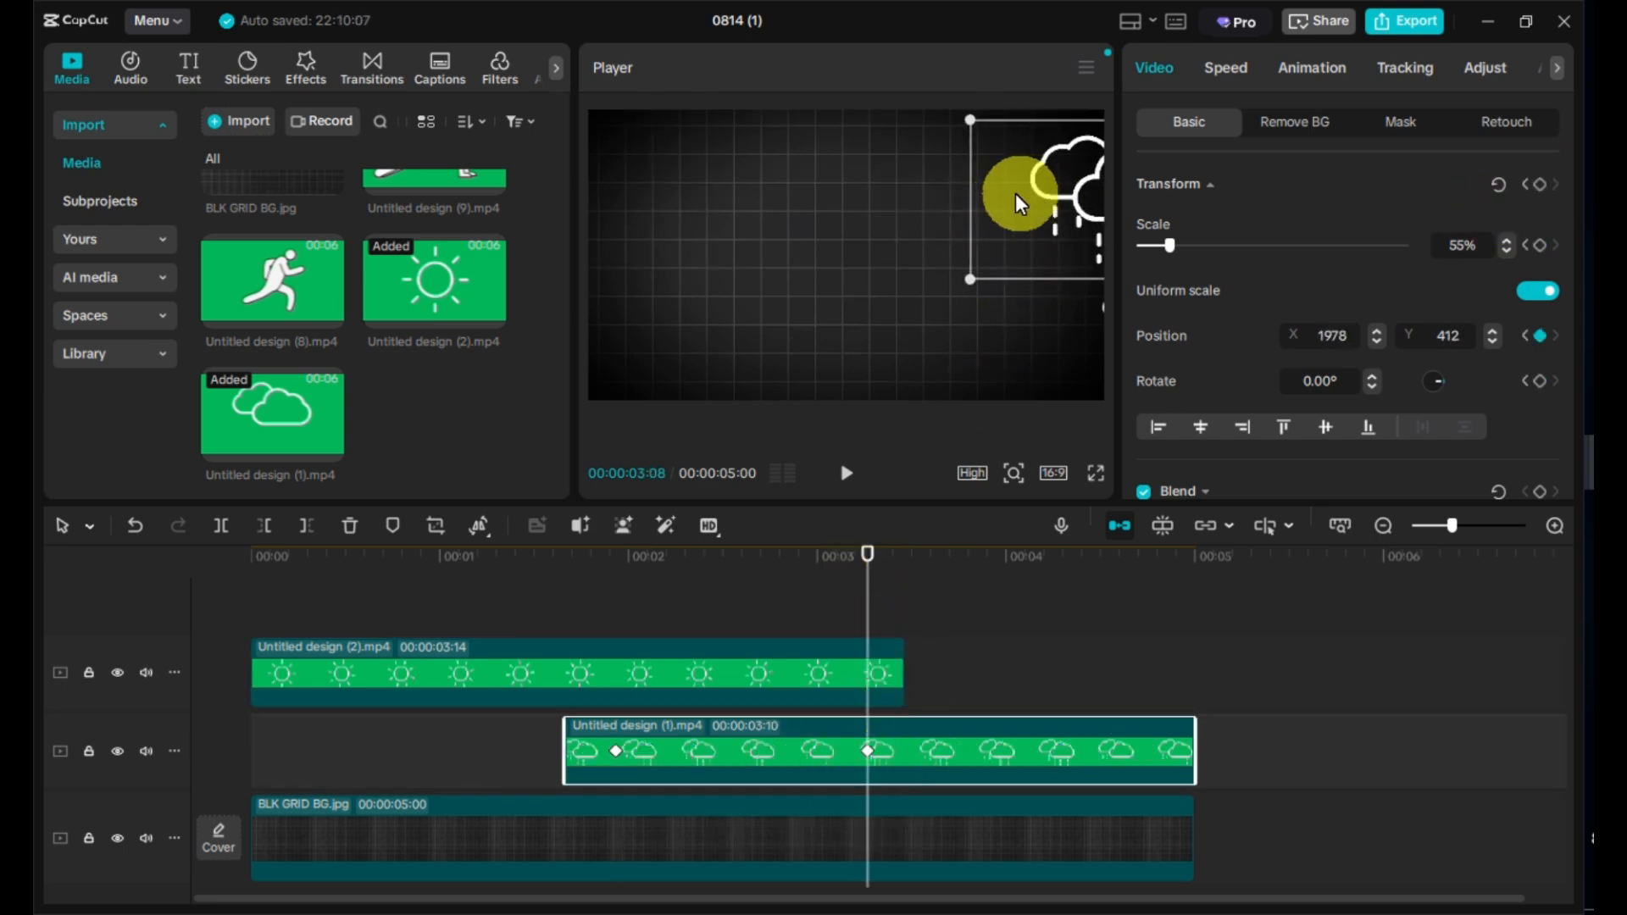
{"action": "left_click_drag", "start_coordinate": [1021, 203], "coordinate": [771, 195]}
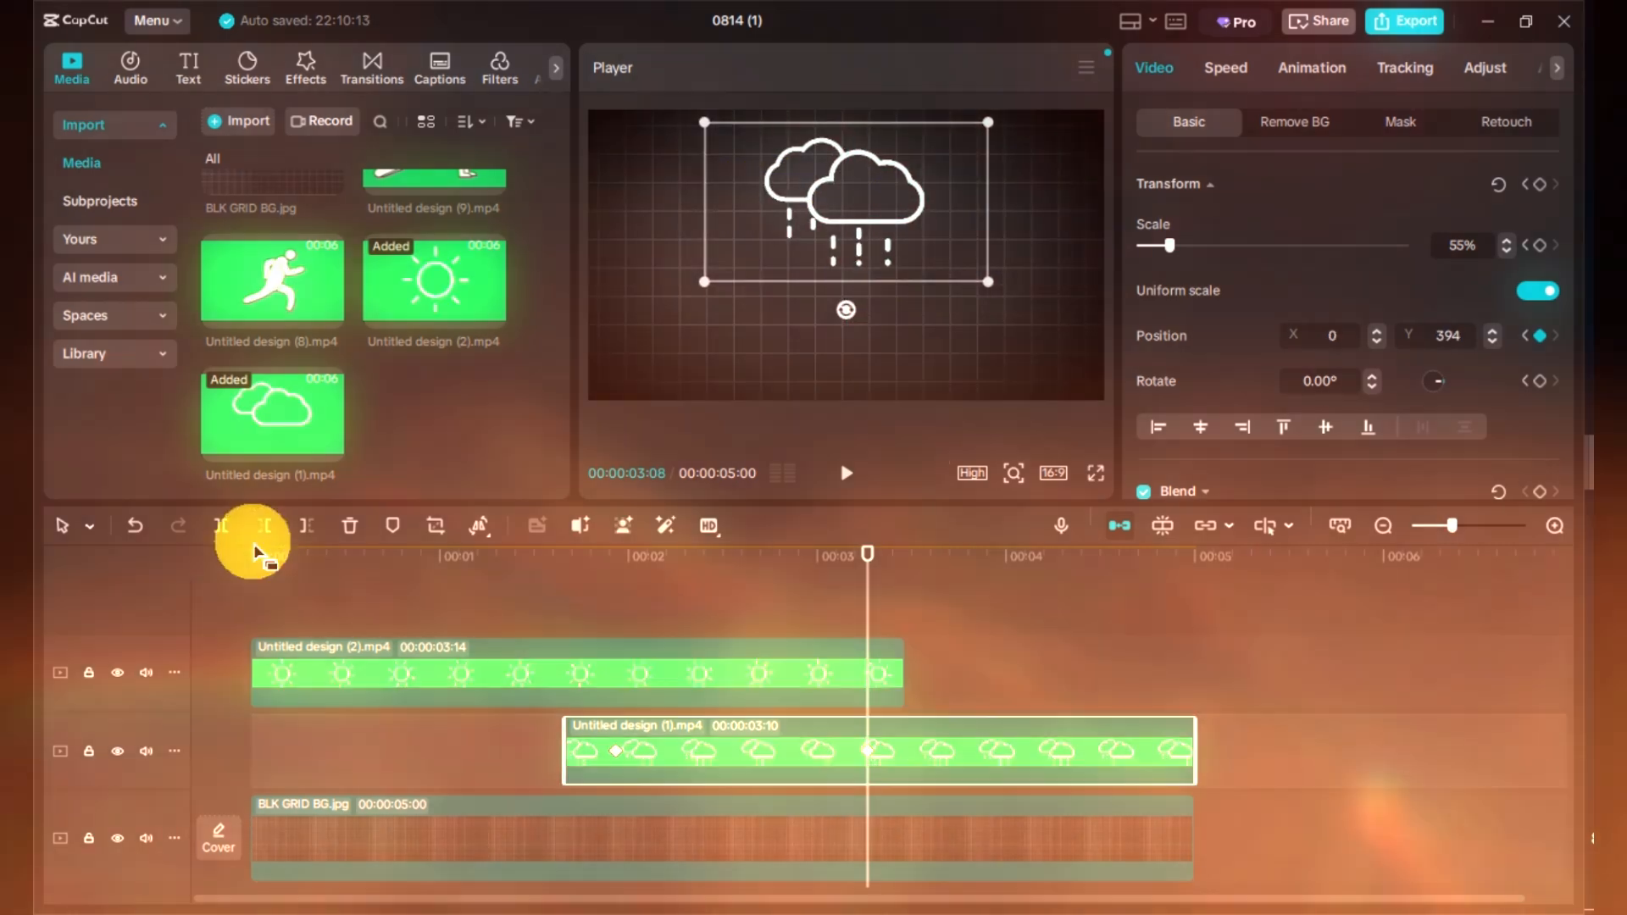
{"action": "left_click", "coordinate": [254, 552]}
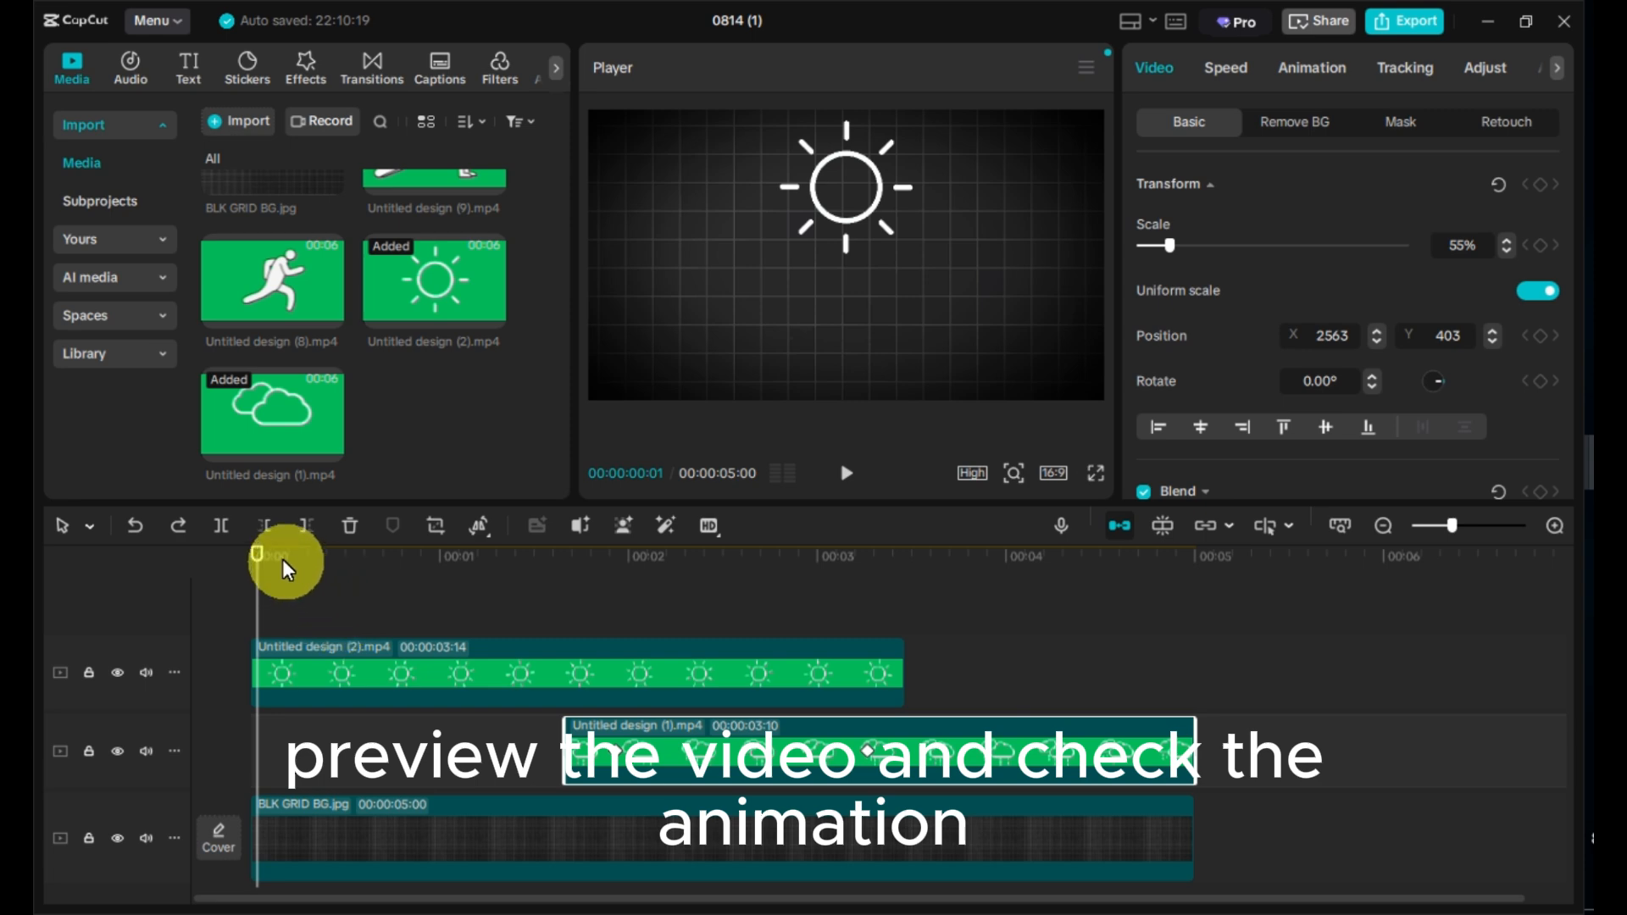
{"action": "key", "text": "space"}
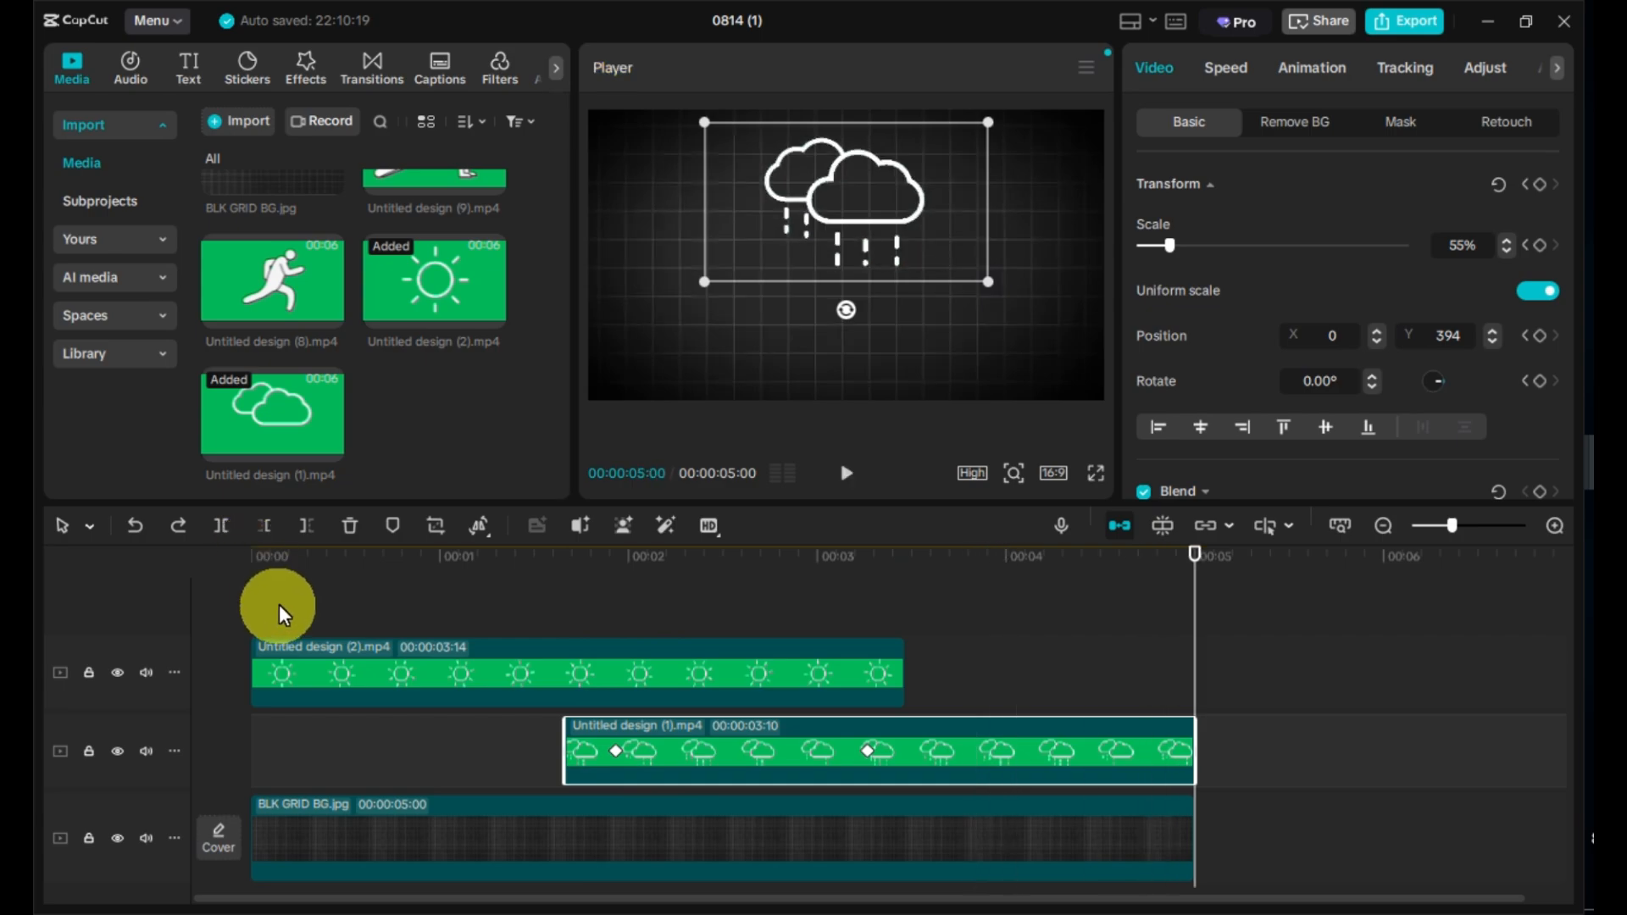
Step: Overlay the push-up clip Untitled design (9).mp4 above the sun clip, starting at 00:00:00:00
{"action": "left_click", "coordinate": [252, 556]}
{"action": "scroll", "coordinate": [356, 330], "scroll_direction": "up", "scroll_amount": 1}
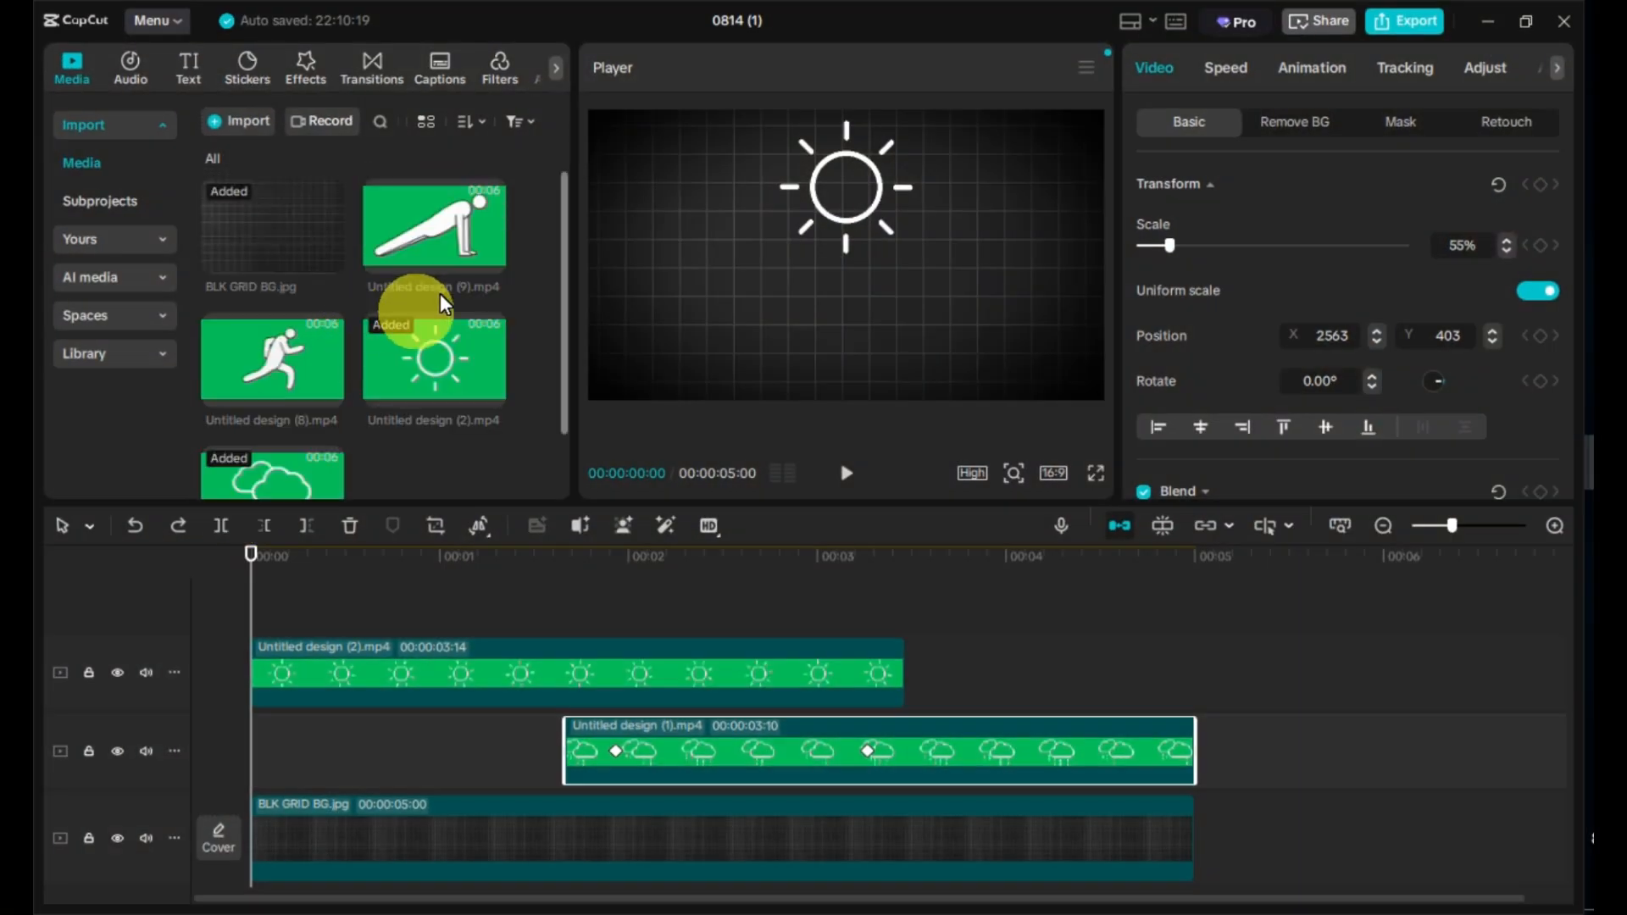
{"action": "left_click", "coordinate": [492, 261]}
{"action": "left_click_drag", "start_coordinate": [518, 839], "coordinate": [475, 589]}
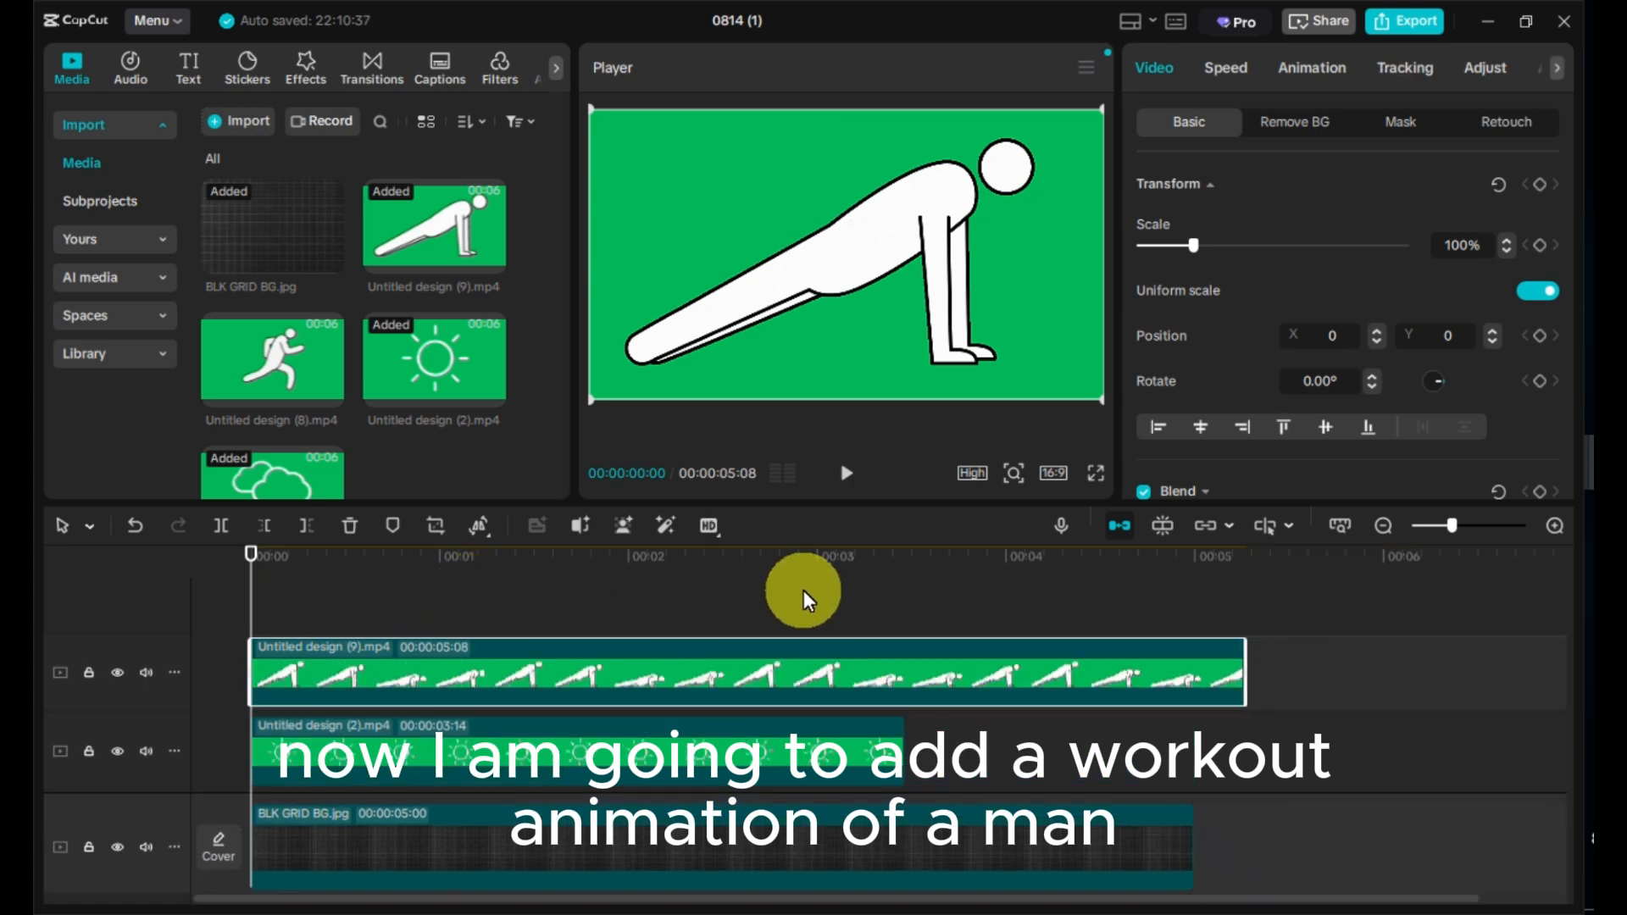
Step: Remove the push-up clip's green background with Chroma key
{"action": "left_click", "coordinate": [702, 553]}
{"action": "left_click", "coordinate": [753, 556]}
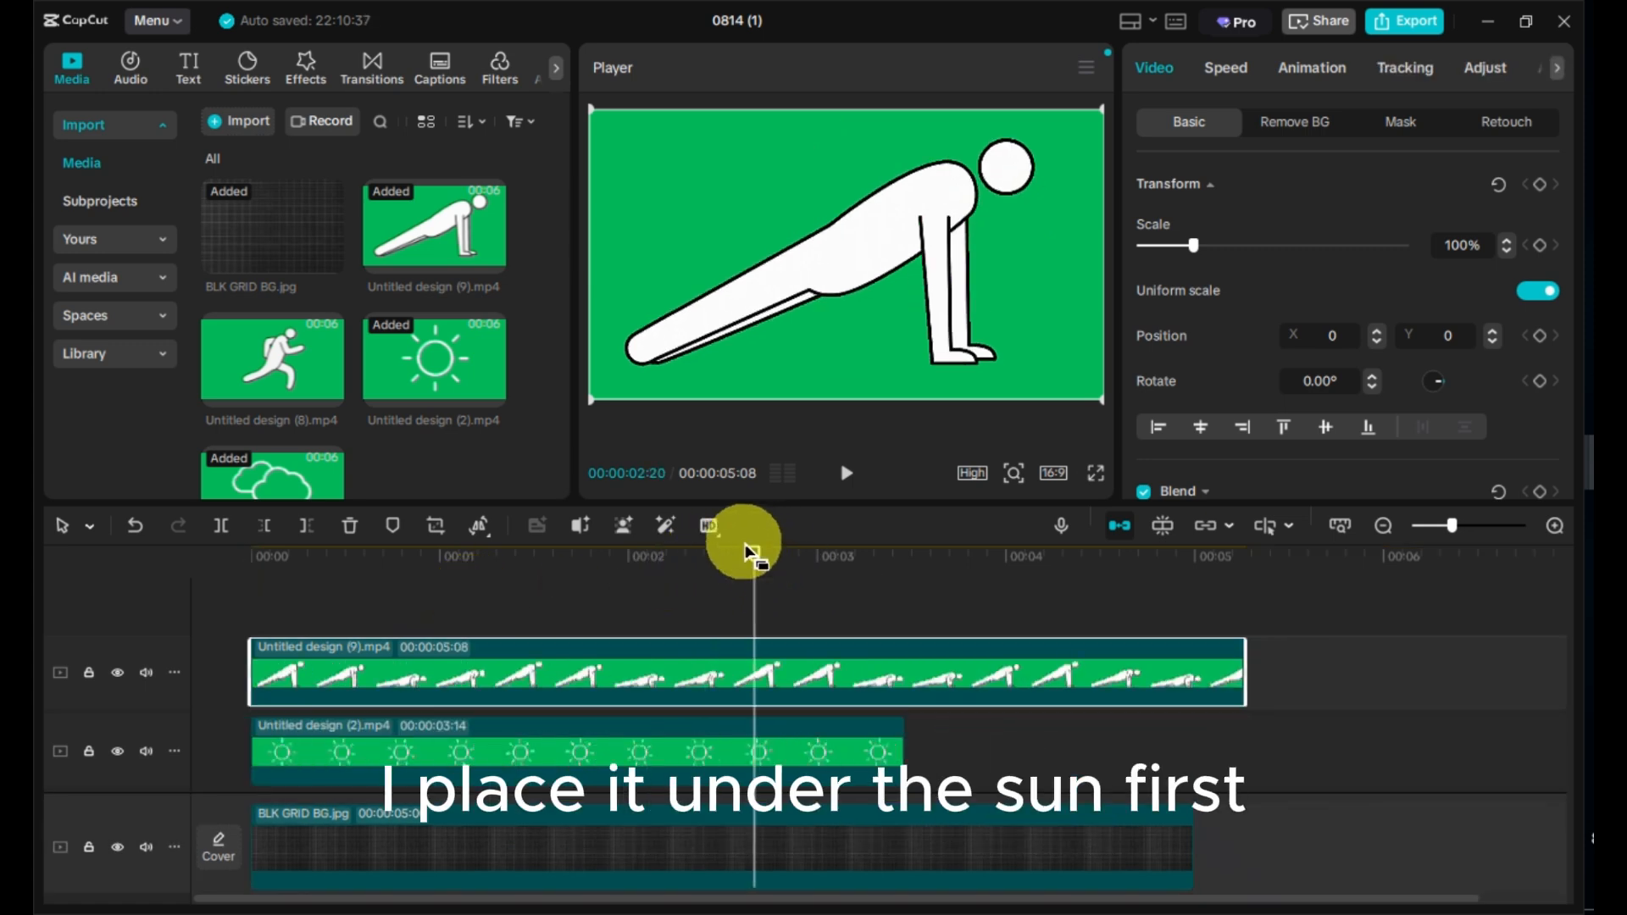
{"action": "left_click", "coordinate": [1296, 122]}
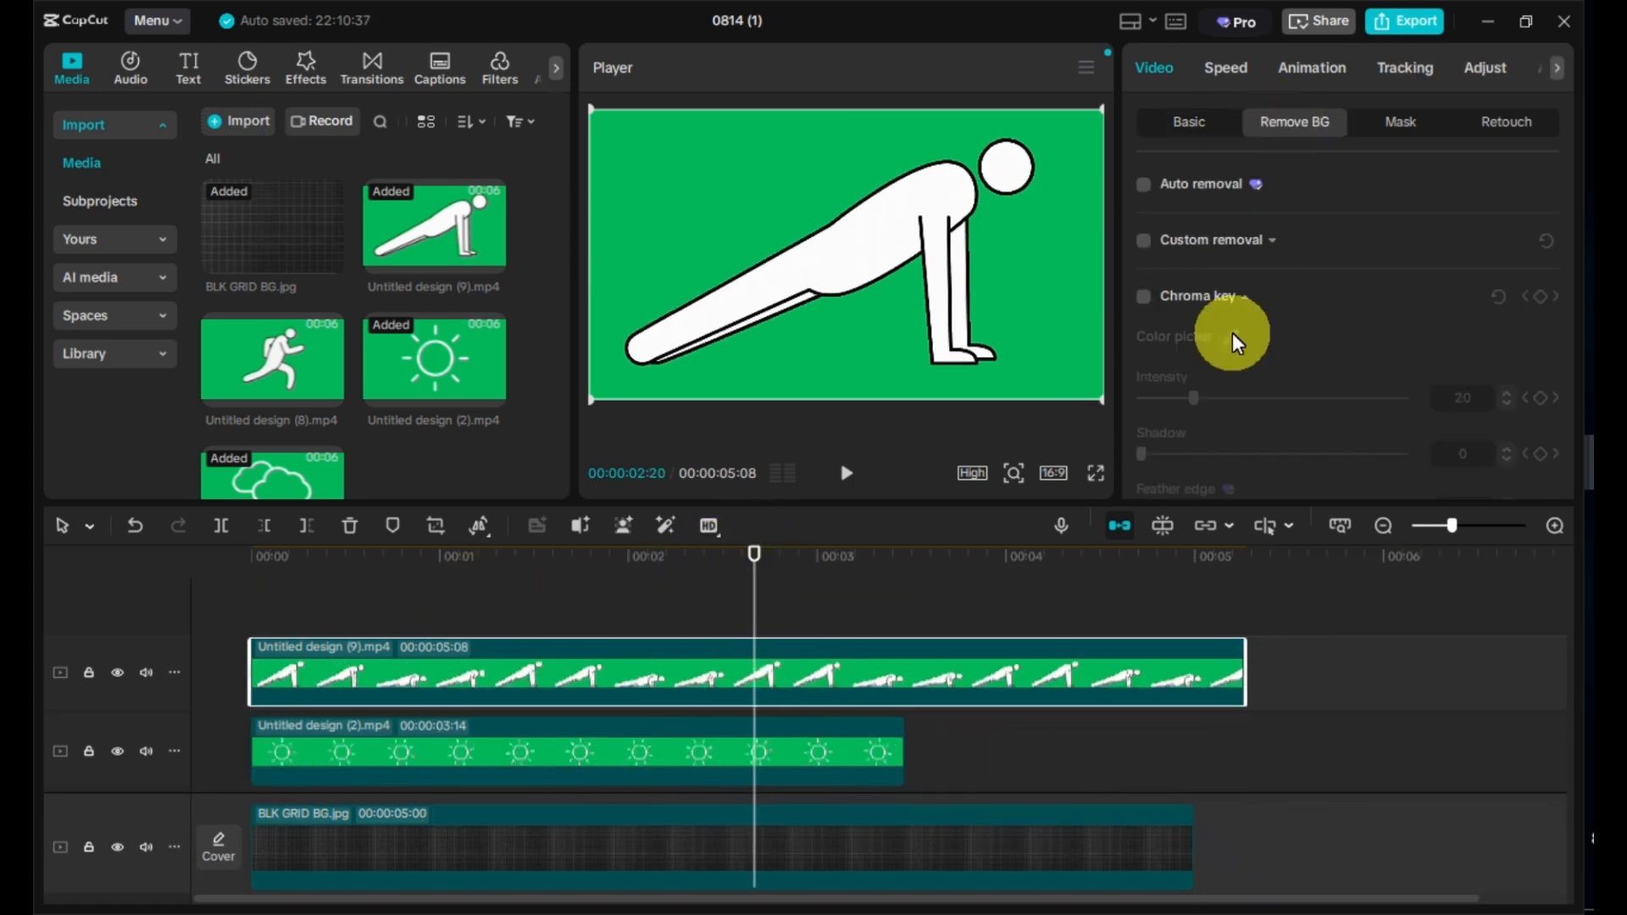
{"action": "left_click", "coordinate": [1146, 299]}
{"action": "left_click", "coordinate": [1063, 262]}
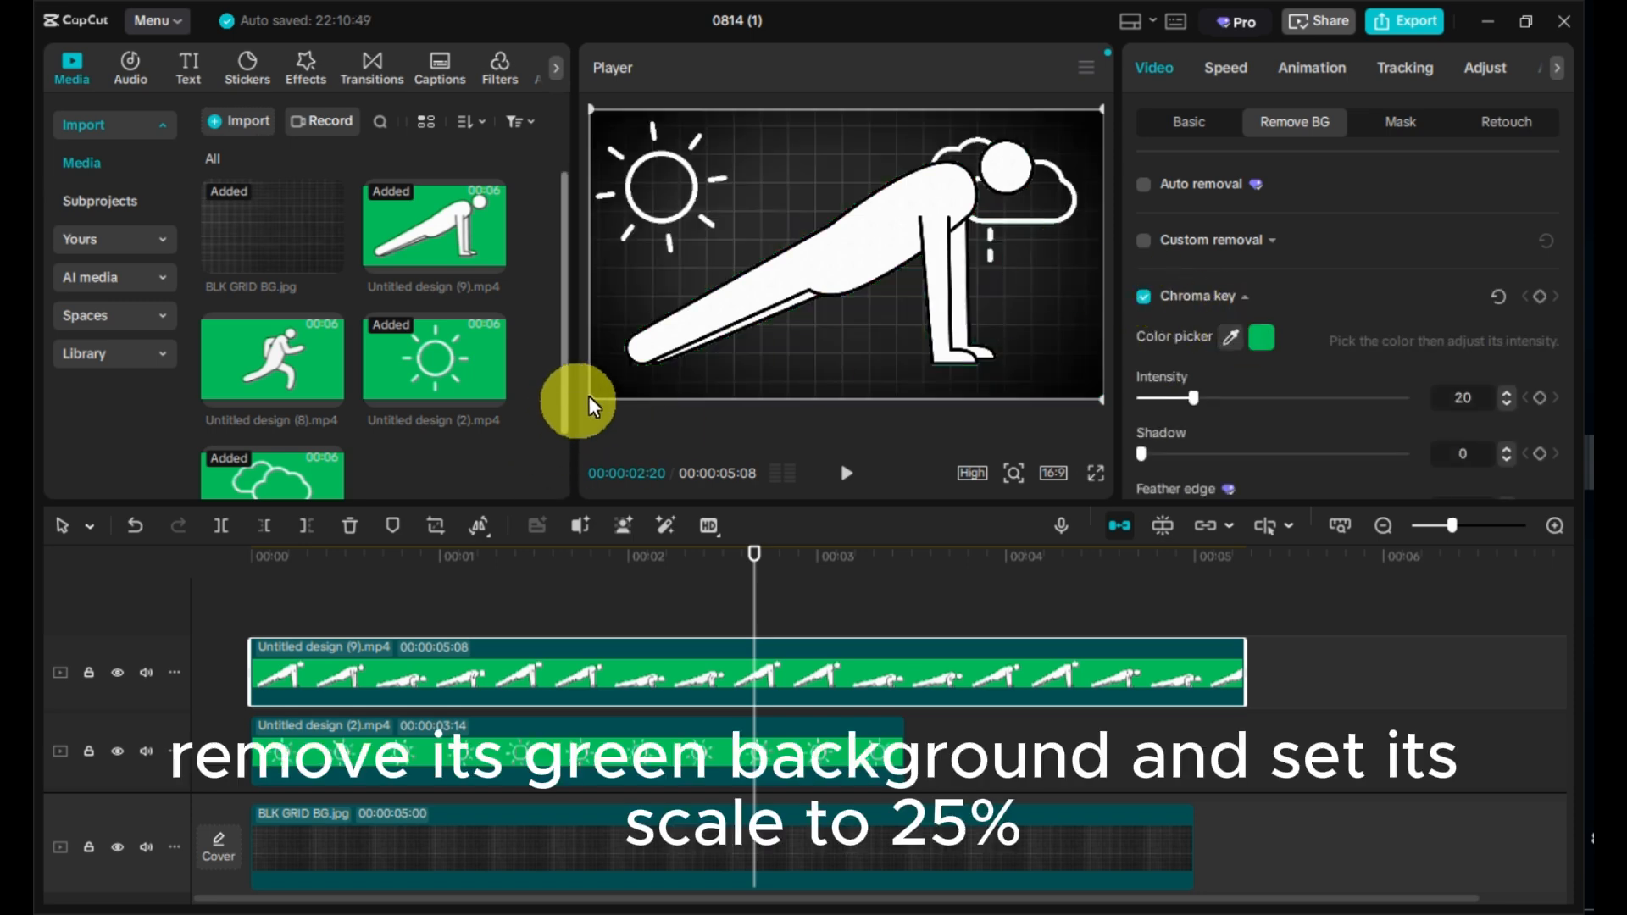
Step: Scale the push-up clip to 25% and move it below the weather icons to X 0, Y -615
{"action": "left_click_drag", "start_coordinate": [611, 393], "coordinate": [886, 312]}
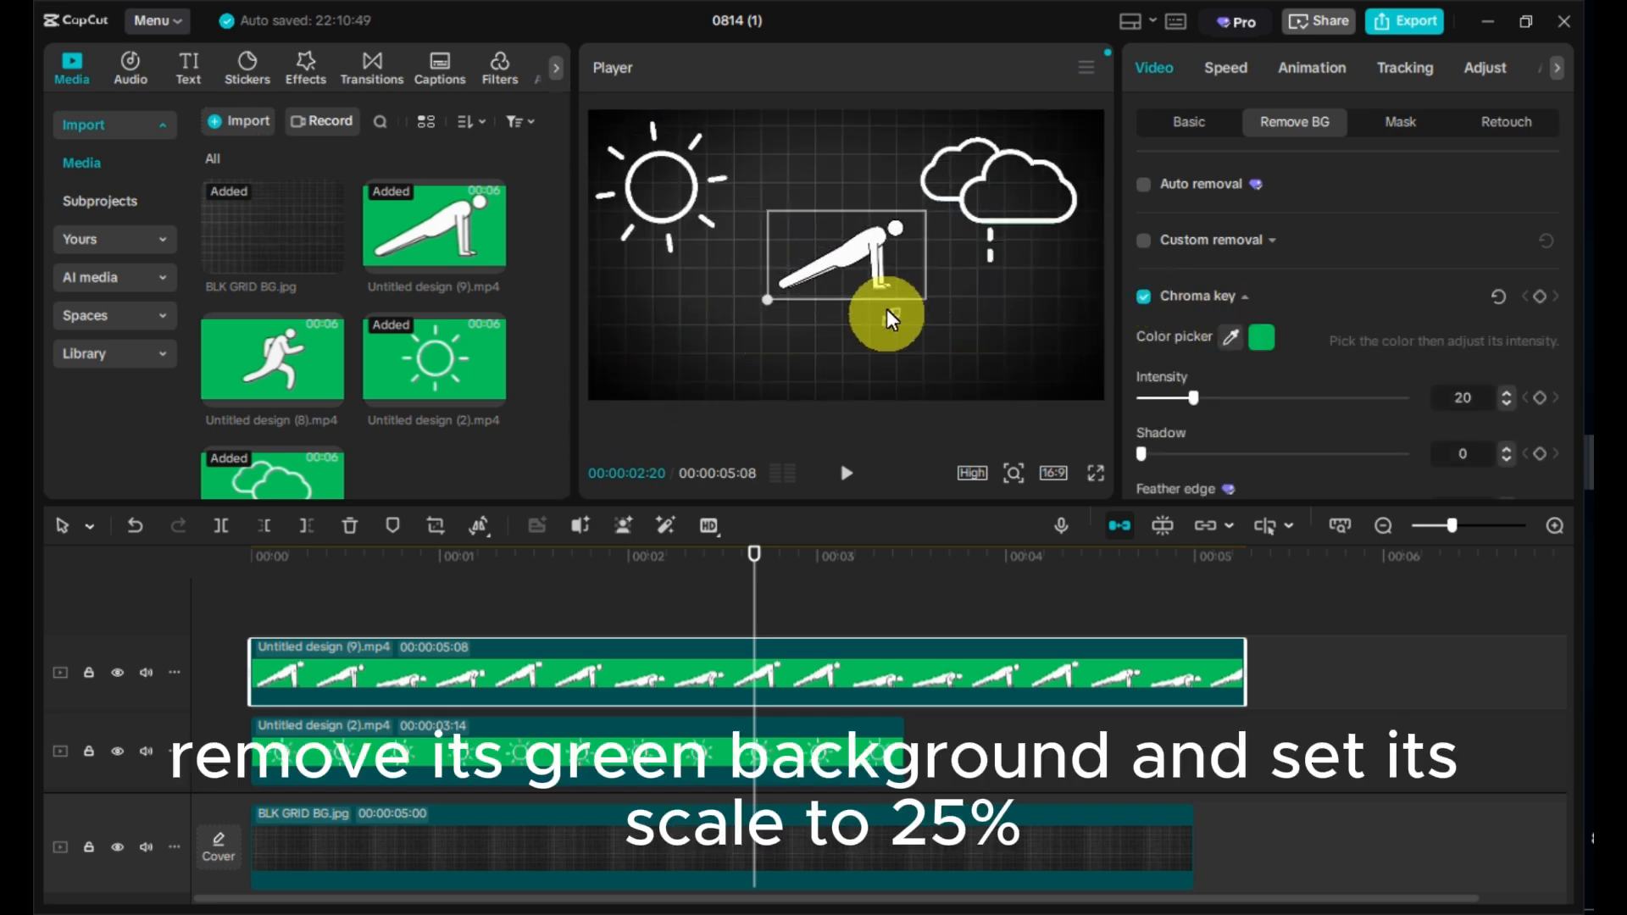
{"action": "left_click", "coordinate": [1170, 127]}
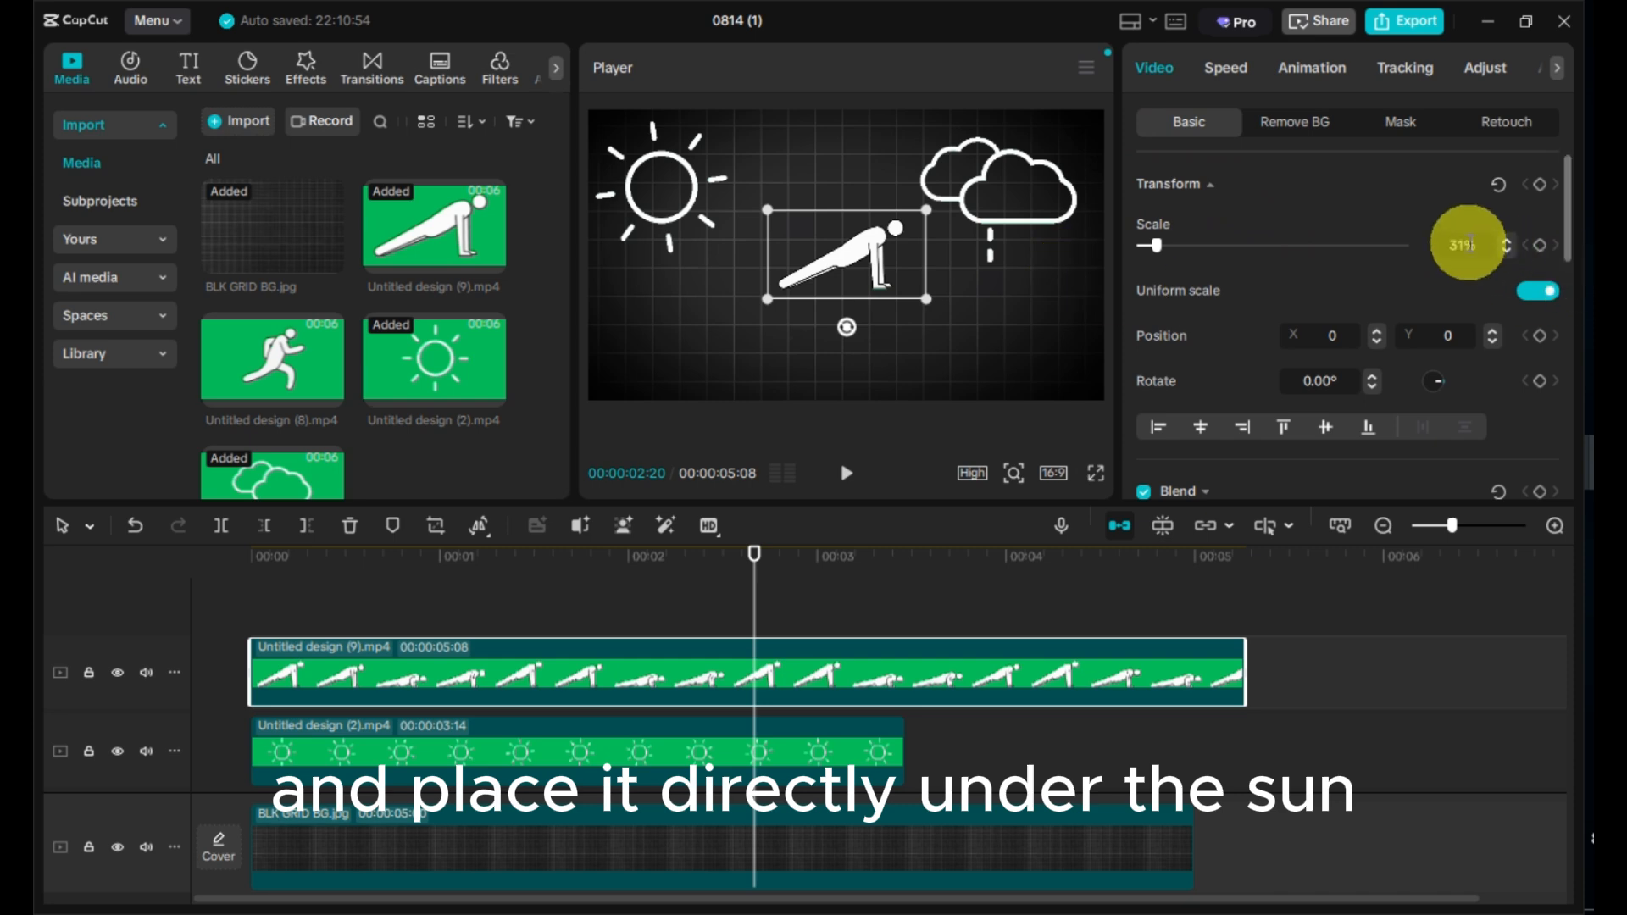
{"action": "key", "text": "BackSpace"}
{"action": "key", "text": "BackSpace"}
{"action": "type", "text": "25"}
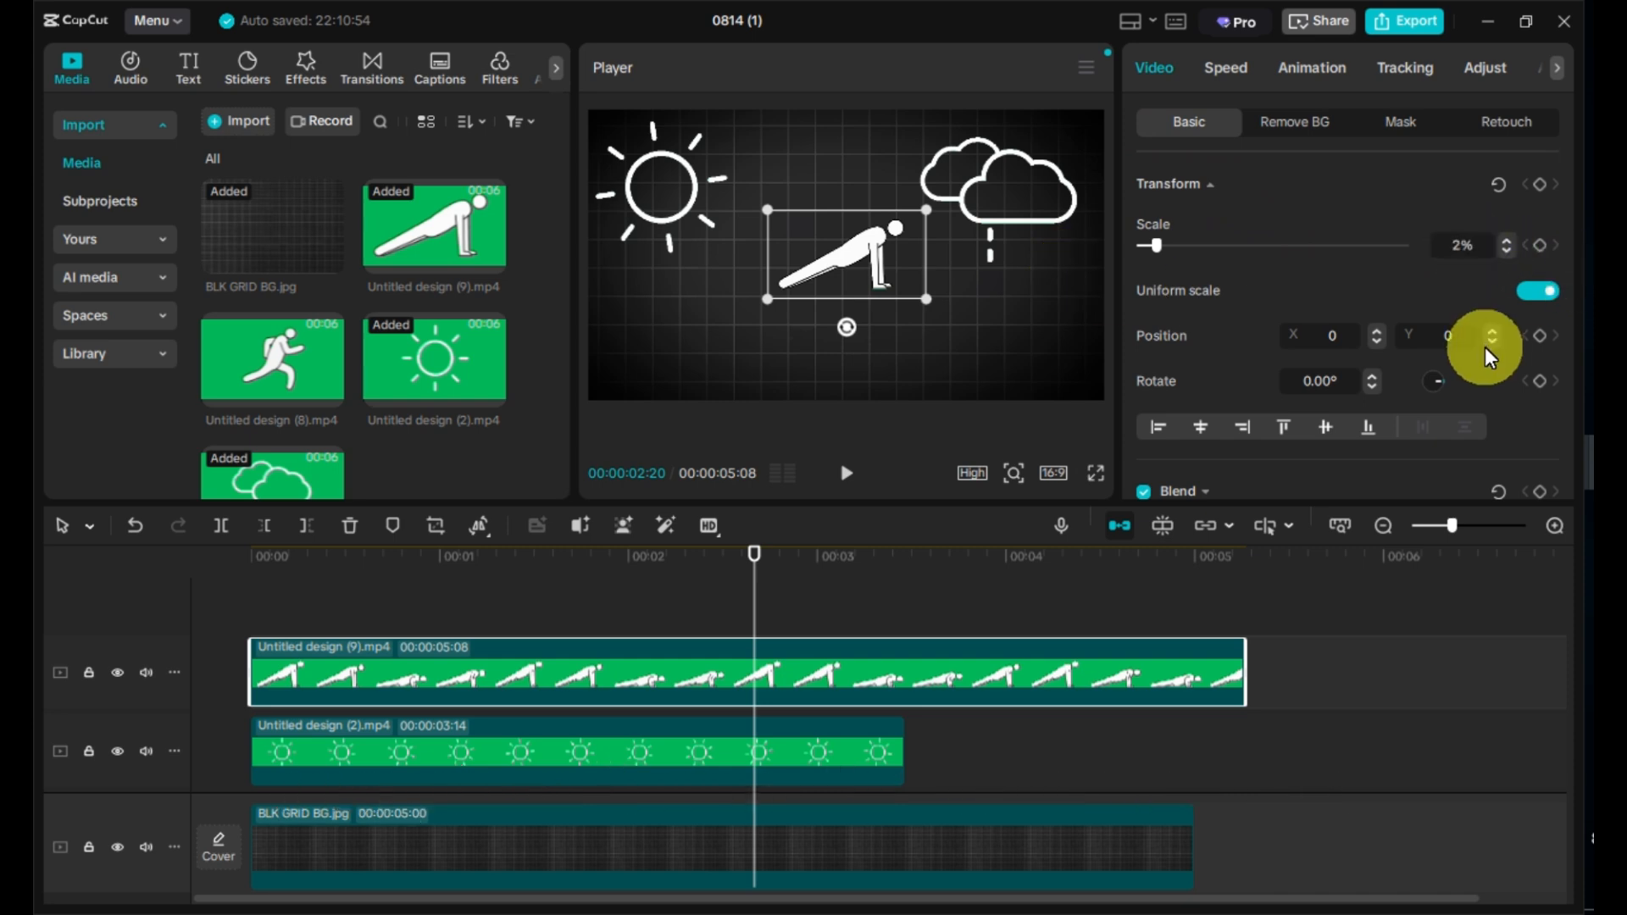
{"action": "key", "text": "Return"}
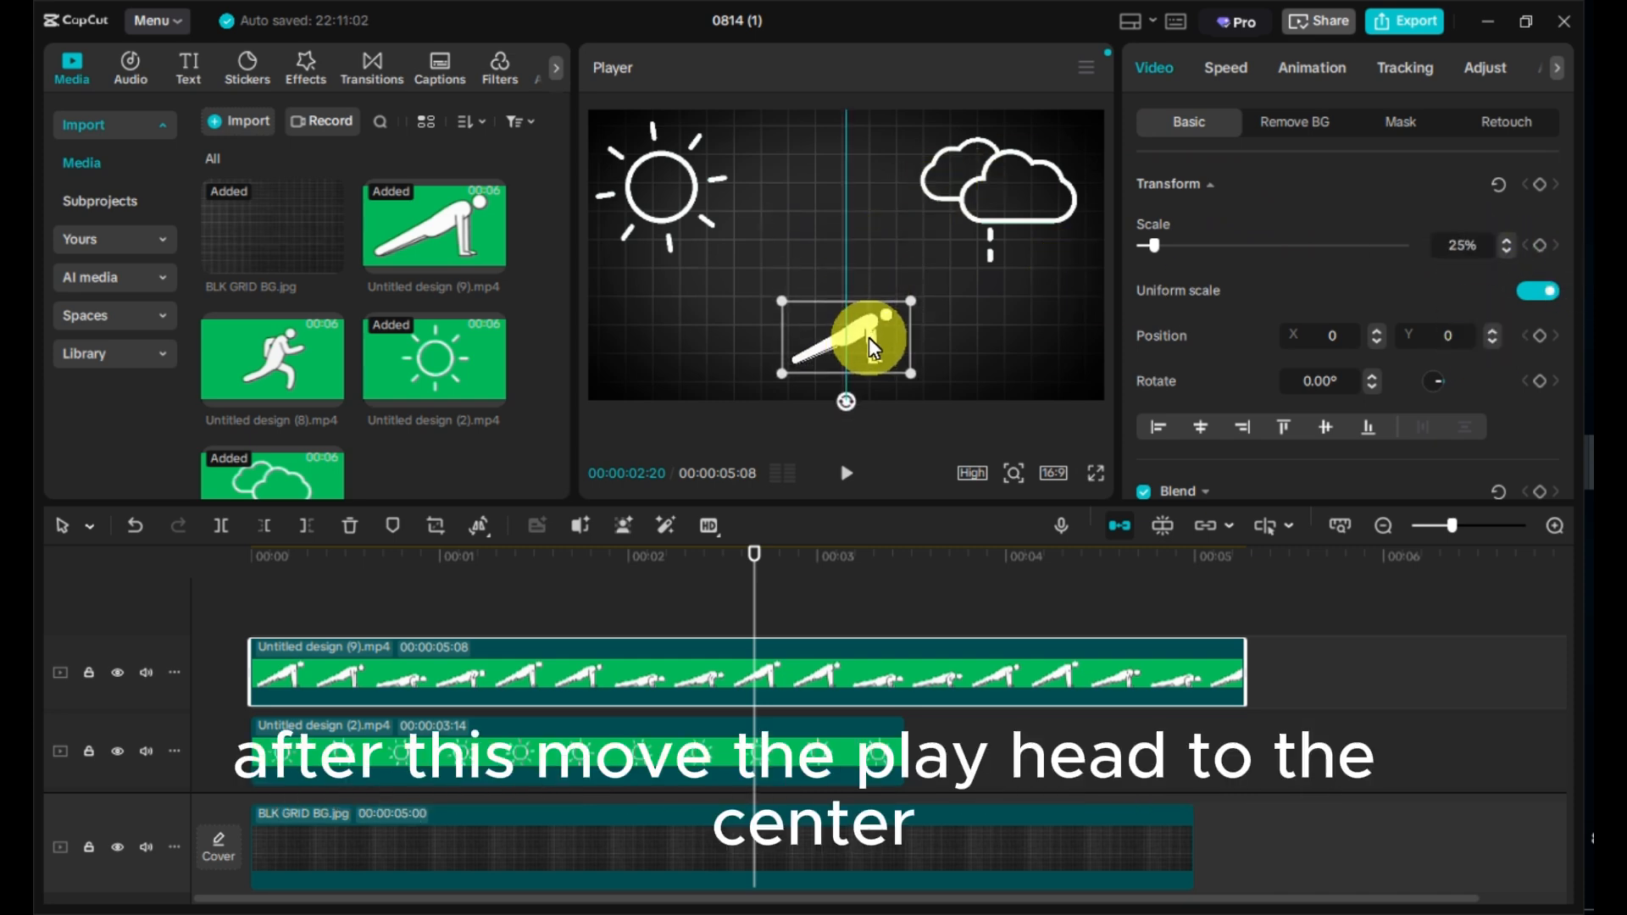
{"action": "left_click_drag", "start_coordinate": [868, 343], "coordinate": [868, 341]}
Step: Trim the push-up clip's end to near the middle of the timeline, at about 00:00:02:16
{"action": "left_click", "coordinate": [699, 557]}
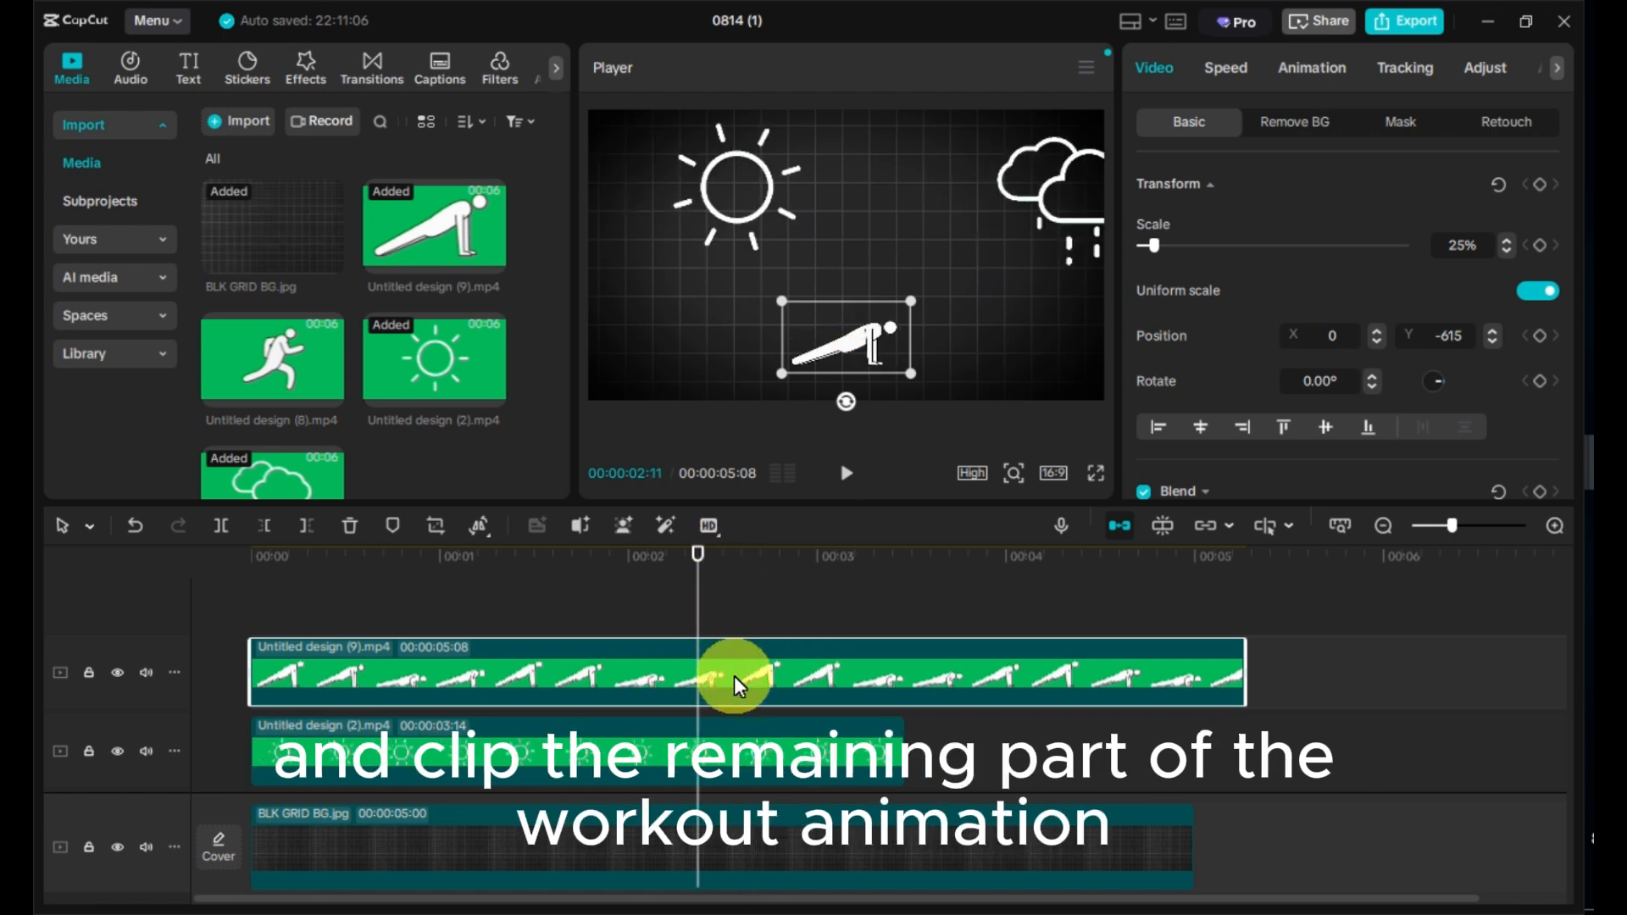
{"action": "left_click_drag", "start_coordinate": [1246, 663], "coordinate": [723, 662]}
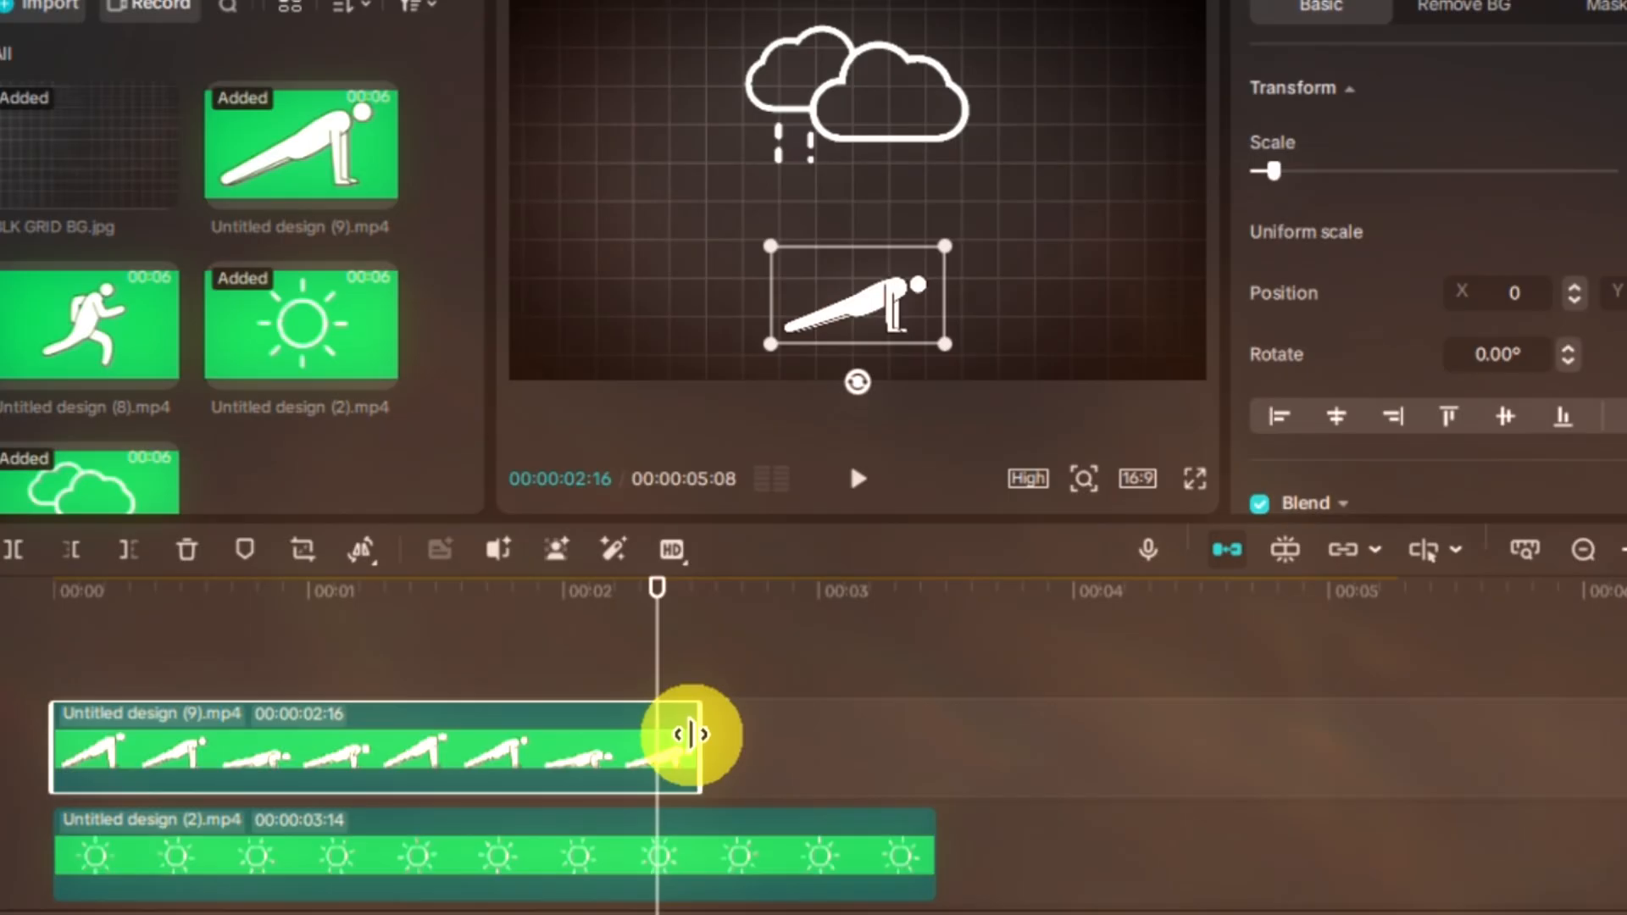
Step: Trim the push-up clip's end to 00:00:02:10 and place the running clip Untitled design (8).mp4 after it on the same track
{"action": "left_click_drag", "start_coordinate": [692, 734], "coordinate": [631, 723]}
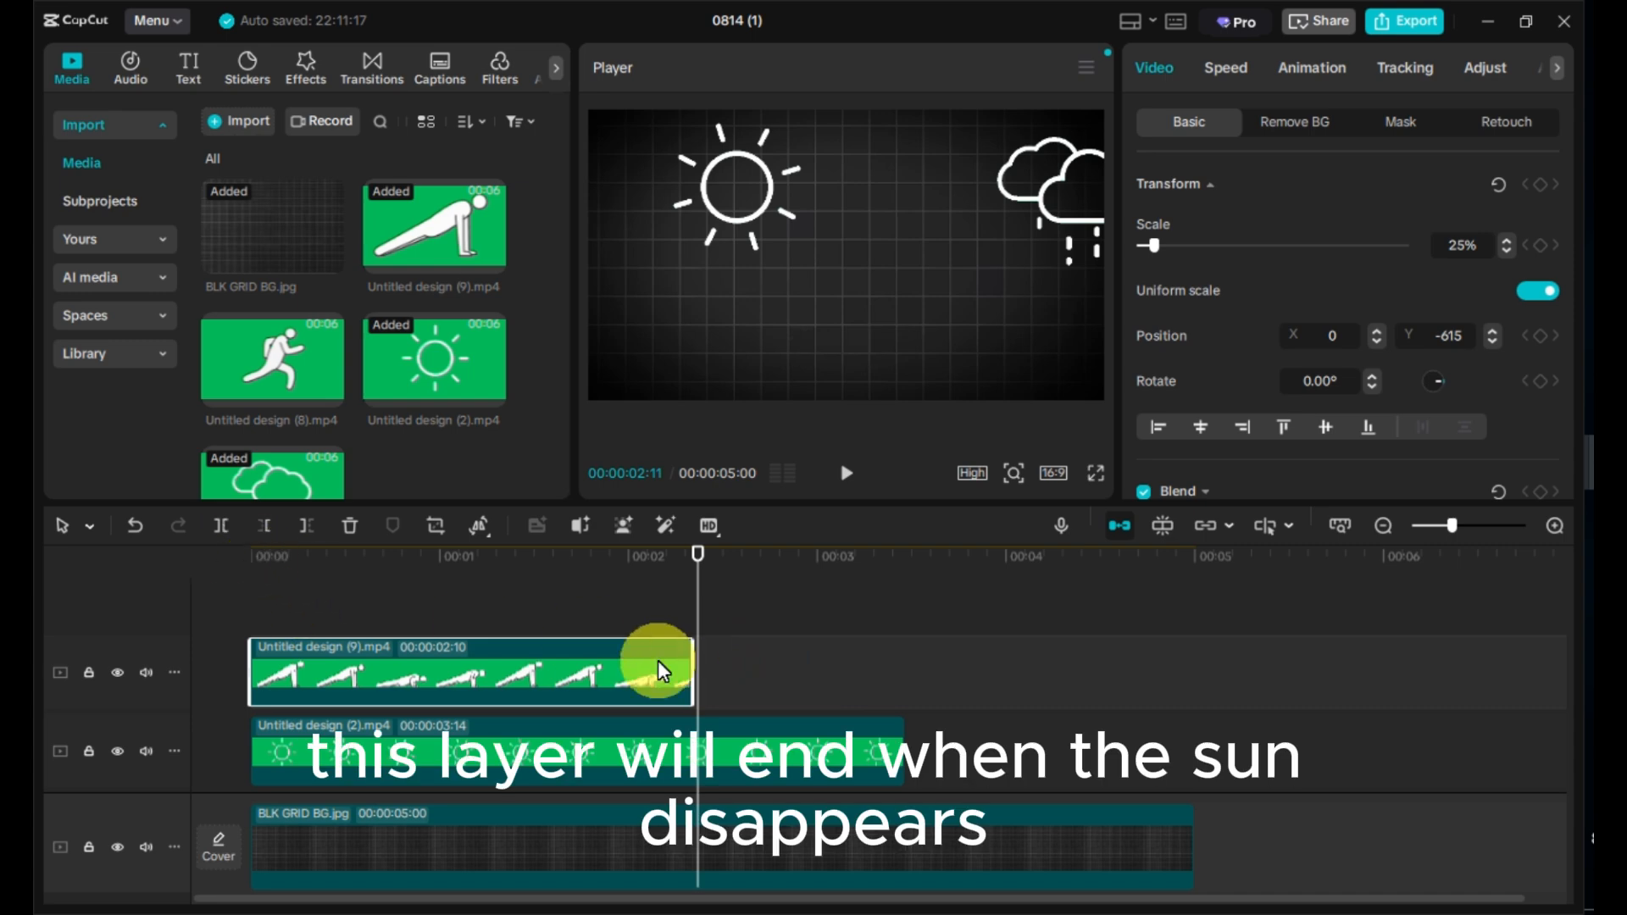
{"action": "left_click_drag", "start_coordinate": [327, 393], "coordinate": [1028, 675]}
Step: Remove the running clip's green background with Chroma key
{"action": "left_click", "coordinate": [1297, 123]}
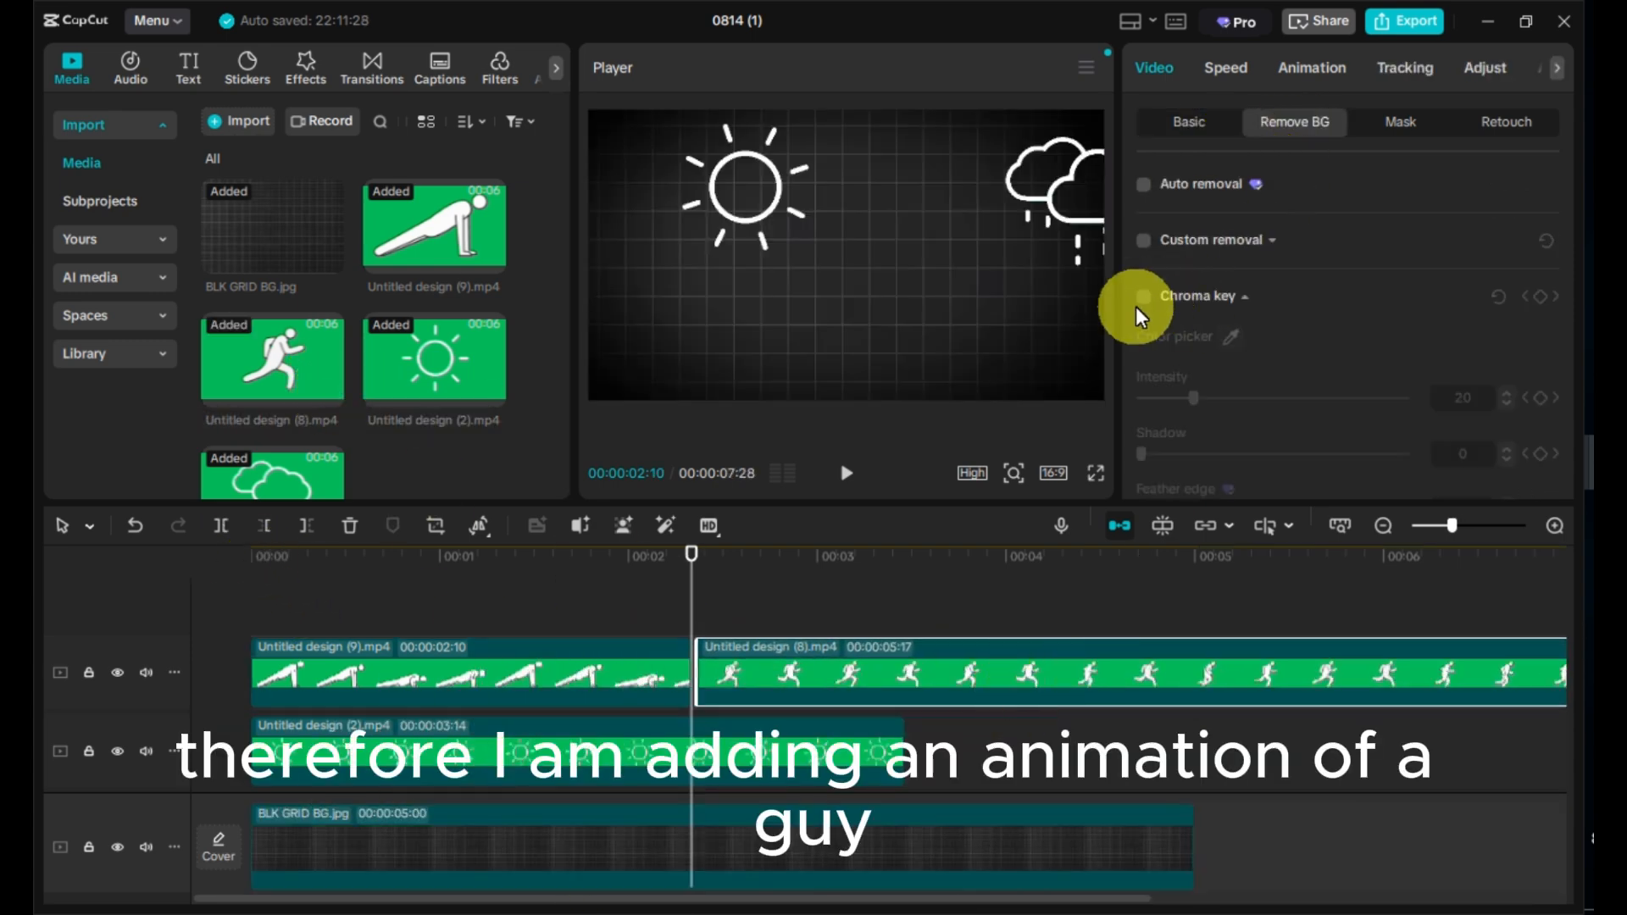
{"action": "left_click", "coordinate": [1231, 337]}
{"action": "left_click", "coordinate": [1035, 305]}
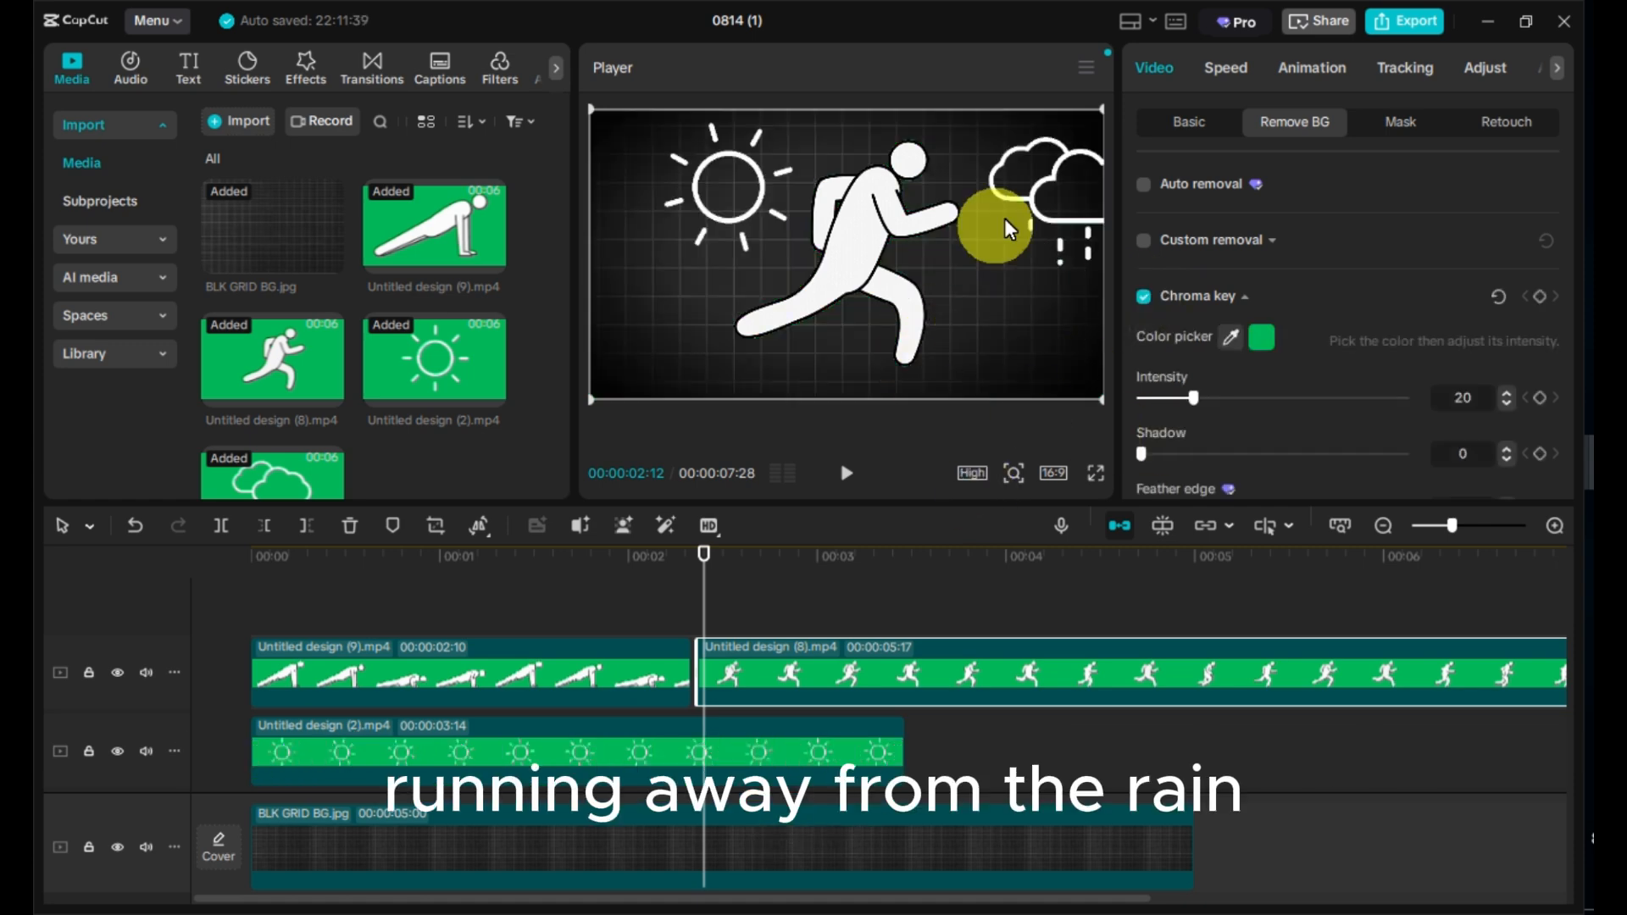
Step: Scale the running clip to 25% and move it below the weather icons to X 0, Y -518
{"action": "left_click", "coordinate": [1188, 124]}
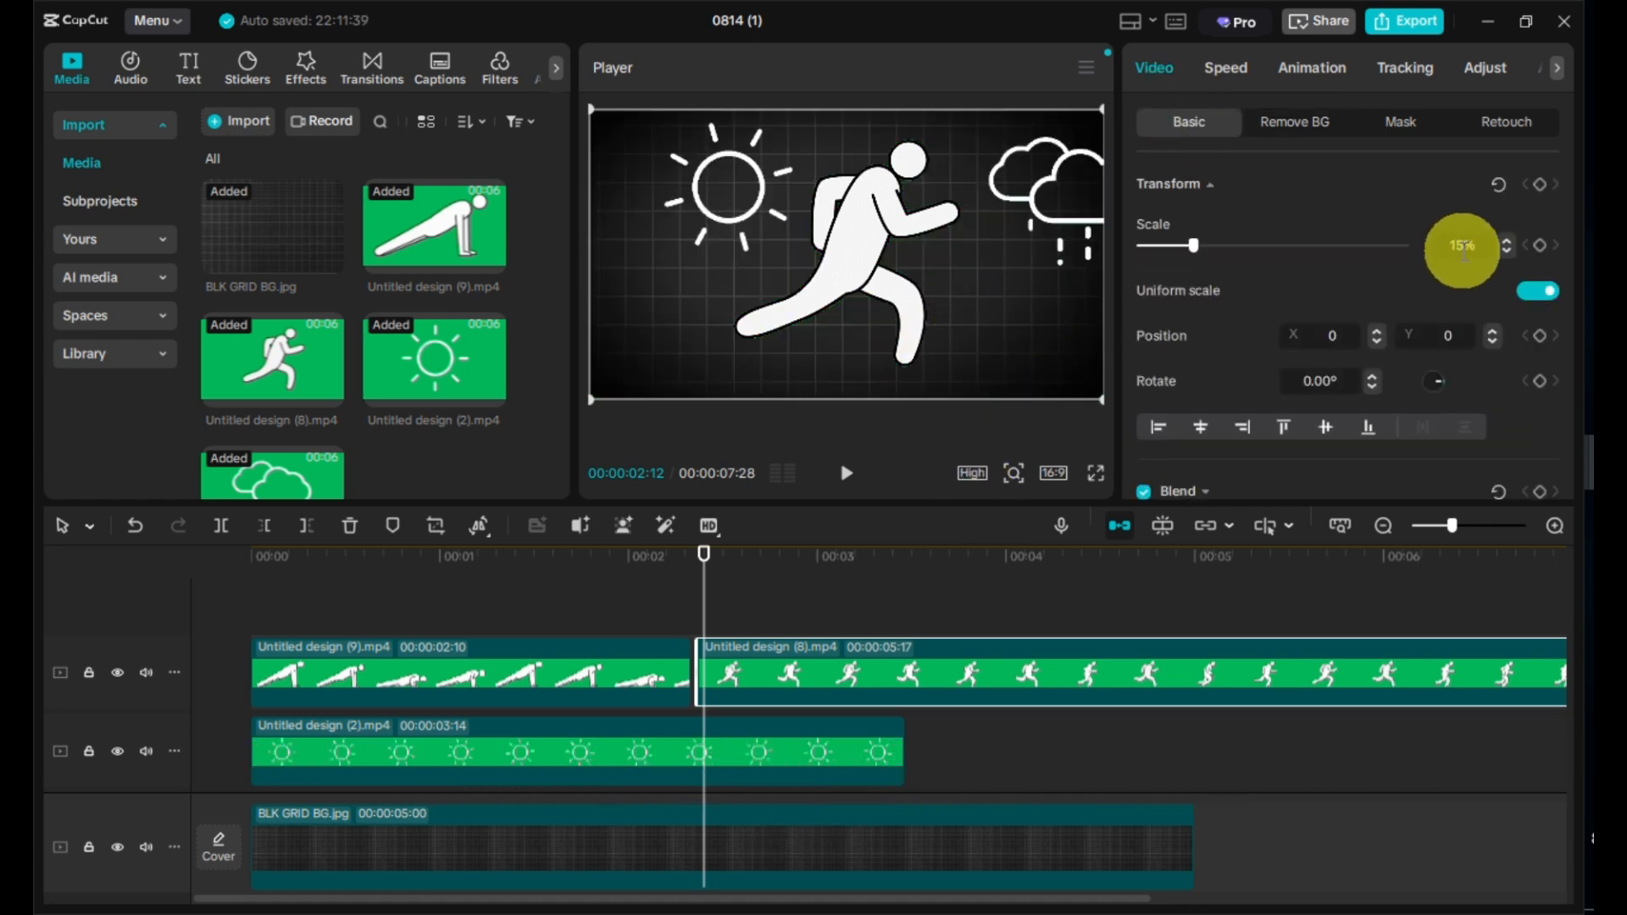
{"action": "left_click", "coordinate": [1462, 248]}
{"action": "type", "text": "25"}
{"action": "key", "text": "Return"}
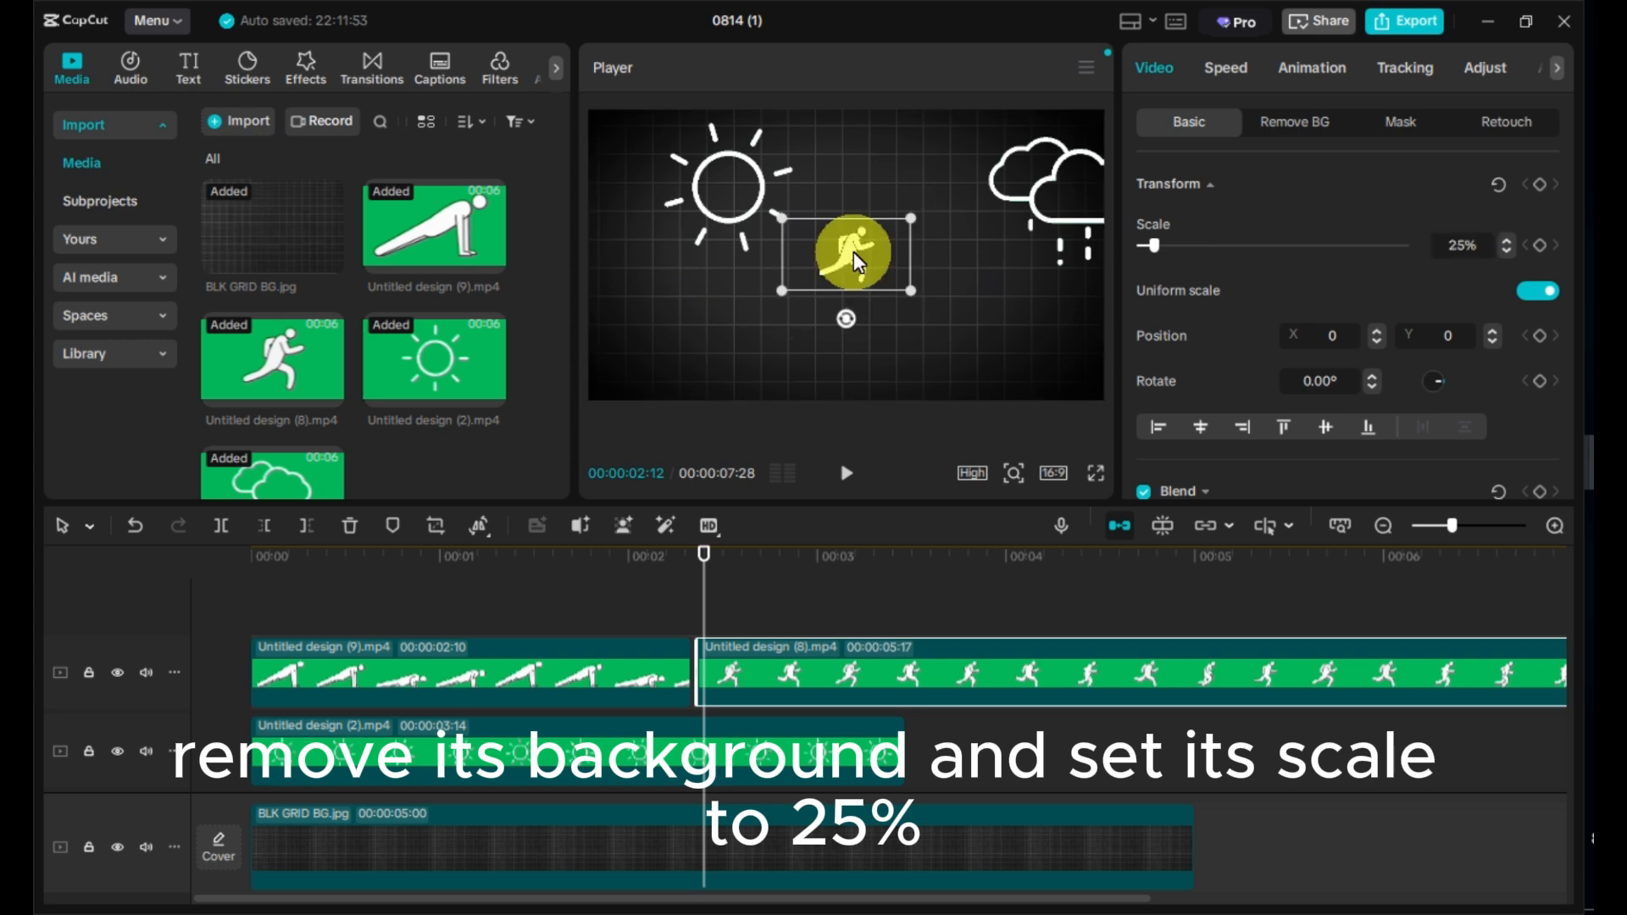
{"action": "left_click_drag", "start_coordinate": [853, 252], "coordinate": [852, 322]}
Step: Shift the running clip flush against the push-up clip's end at 00:00:02:10 and preview the cut between them
{"action": "left_click_drag", "start_coordinate": [752, 667], "coordinate": [746, 675]}
{"action": "left_click", "coordinate": [653, 615]}
{"action": "key", "text": "space"}
{"action": "key", "text": "space"}
{"action": "left_click", "coordinate": [679, 588]}
{"action": "key", "text": "space"}
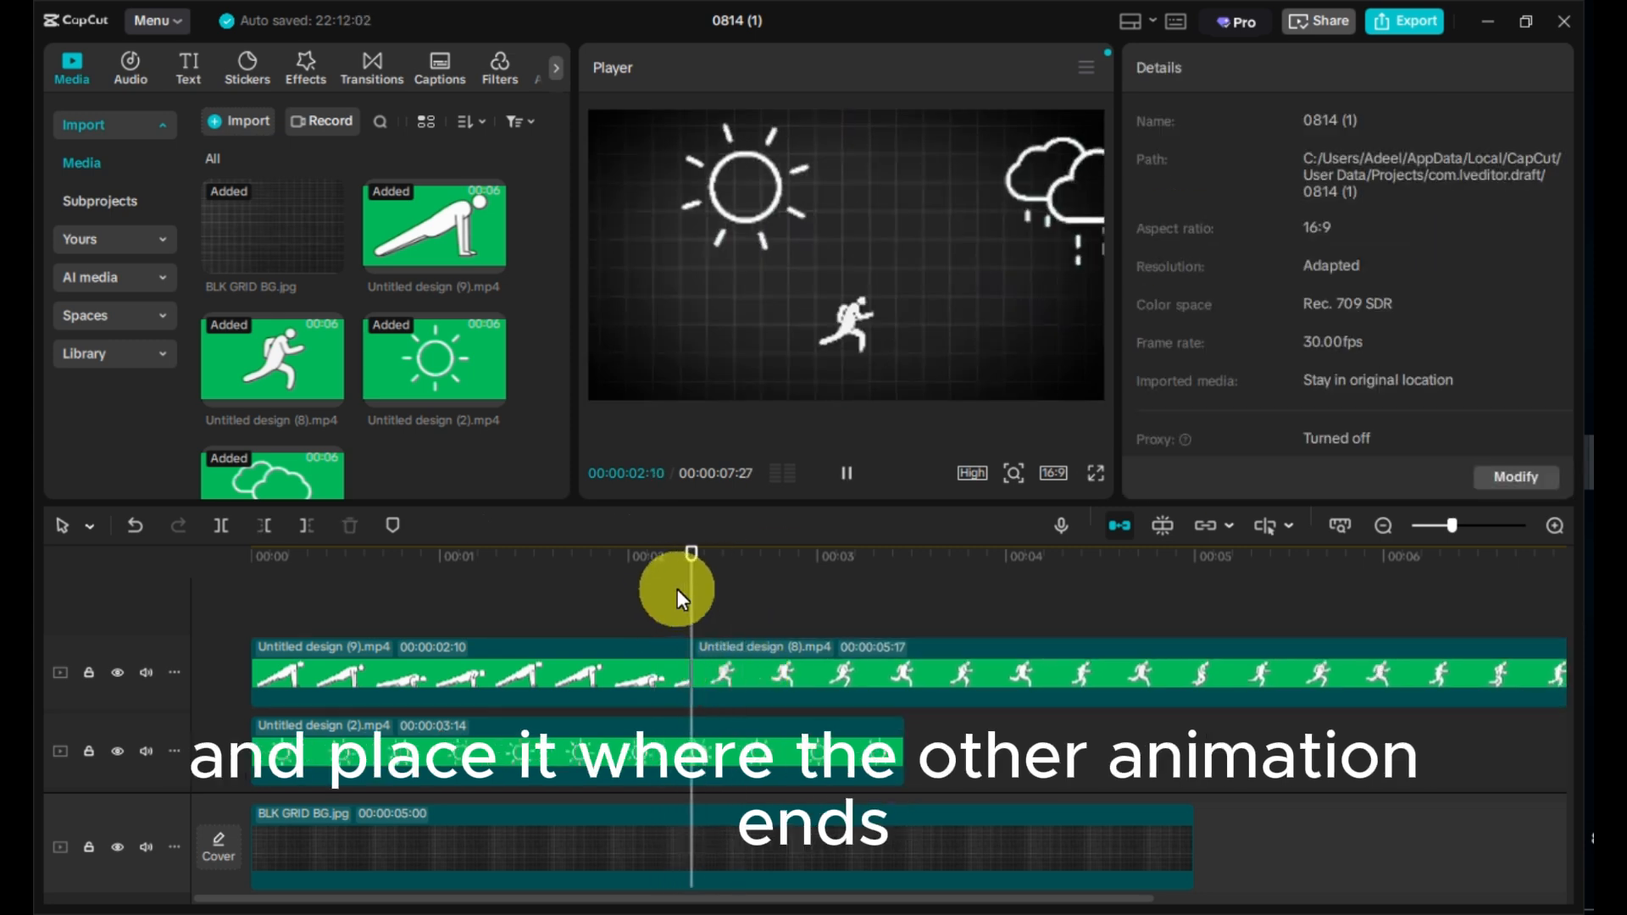
{"action": "key", "text": "space"}
Step: Shrink the push-up figure slightly at the start of the timeline
{"action": "left_click", "coordinate": [566, 583]}
{"action": "left_click_drag", "start_coordinate": [482, 578], "coordinate": [246, 562]}
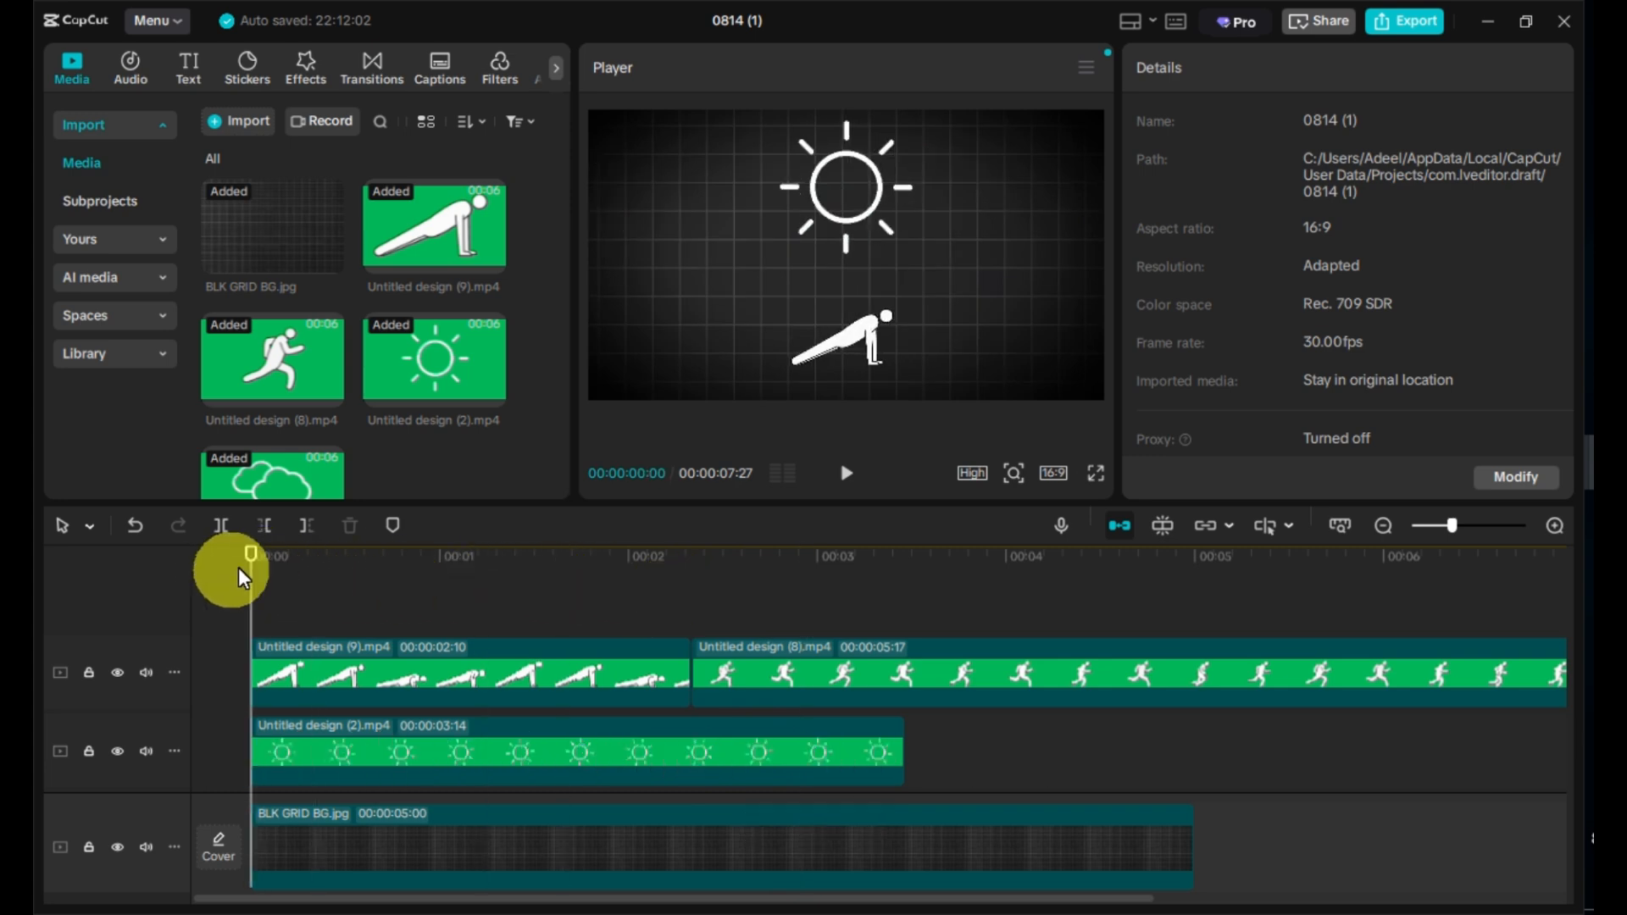
{"action": "left_click", "coordinate": [854, 339]}
{"action": "left_click_drag", "start_coordinate": [784, 375], "coordinate": [793, 368]}
Step: Trim the running clip's end to match the grid background's end at 00:00:05:00
{"action": "left_click", "coordinate": [1218, 603]}
{"action": "left_click", "coordinate": [1210, 679]}
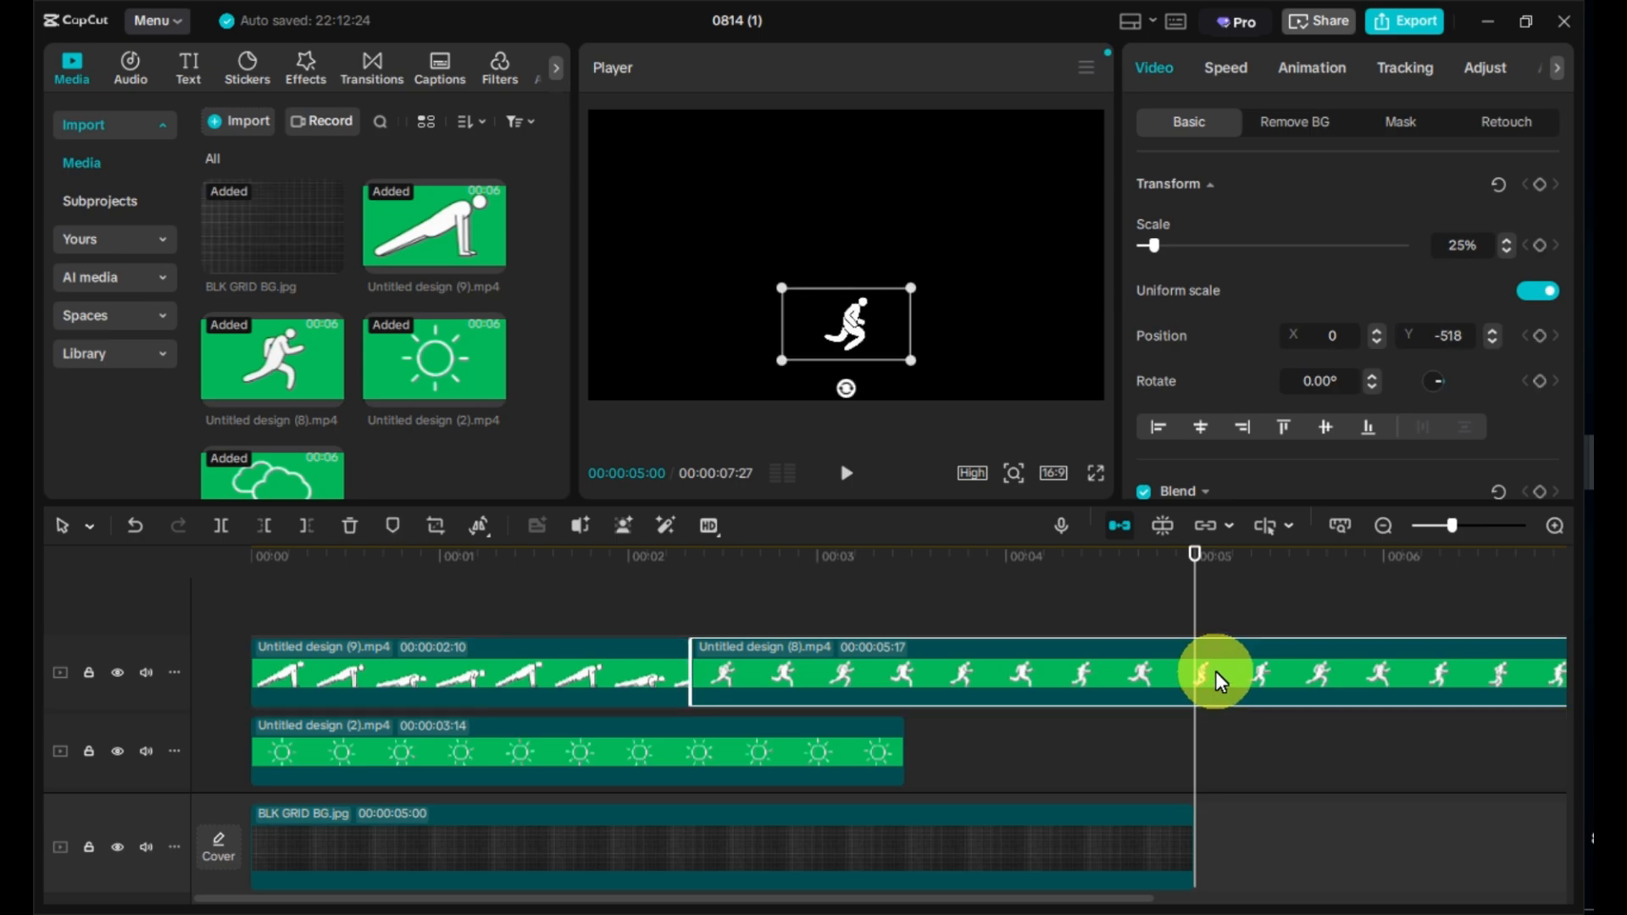
{"action": "key", "text": "w"}
Step: Play back the animation and review the switch from the push-up figure to the running figure
{"action": "left_click", "coordinate": [252, 559]}
{"action": "key", "text": "space"}
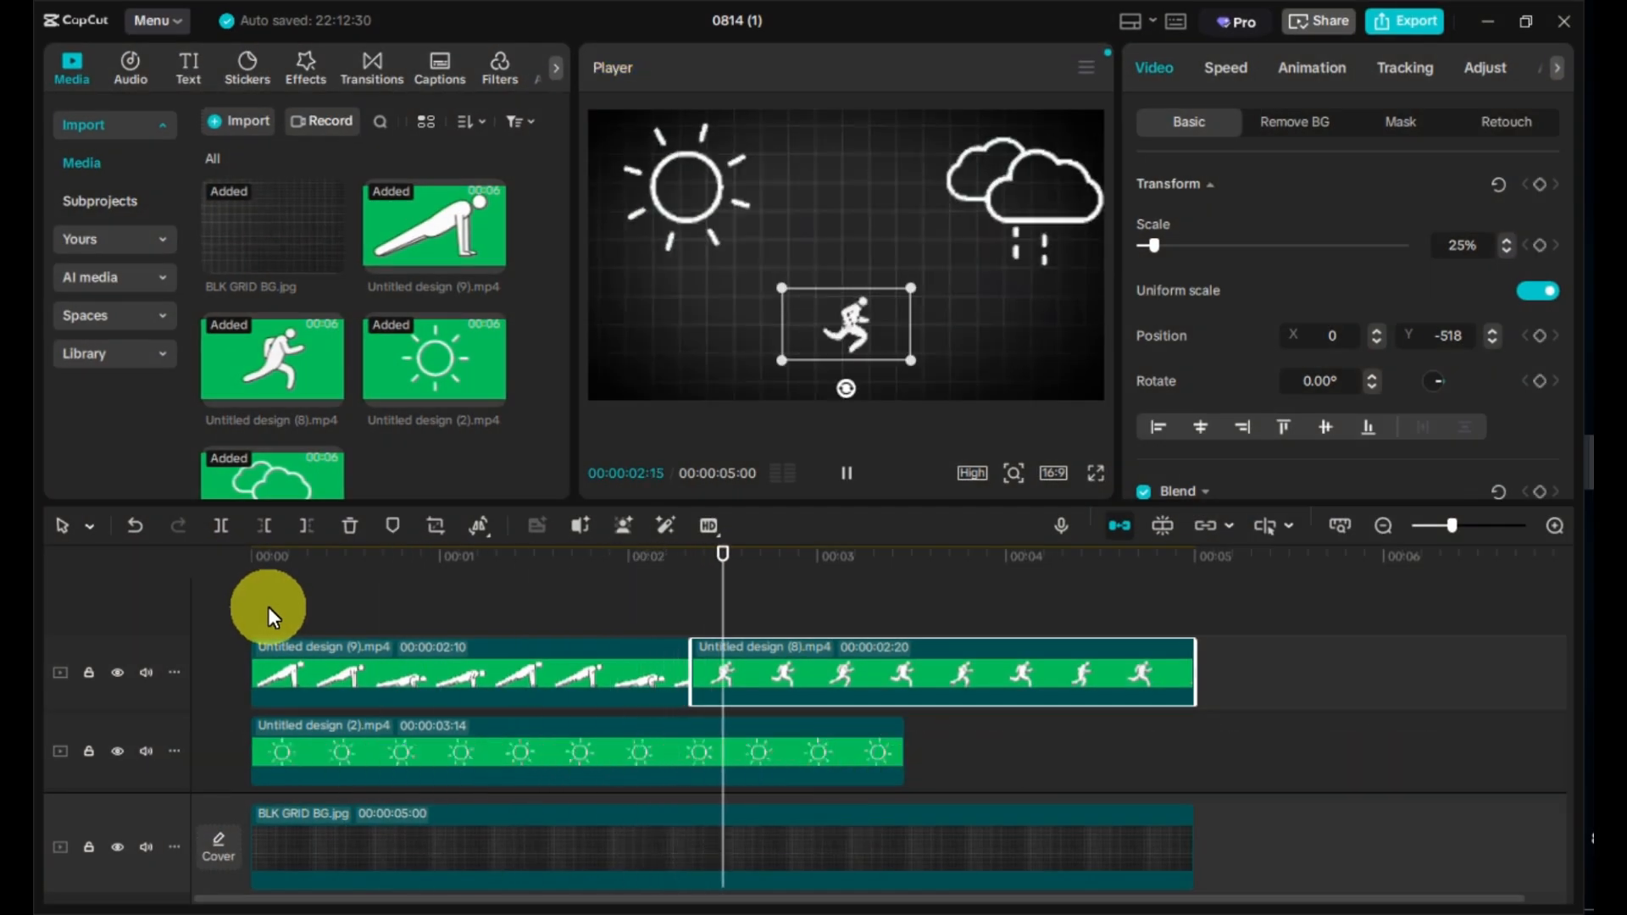
{"action": "key", "text": "space"}
{"action": "left_click", "coordinate": [555, 582]}
{"action": "key", "text": "space"}
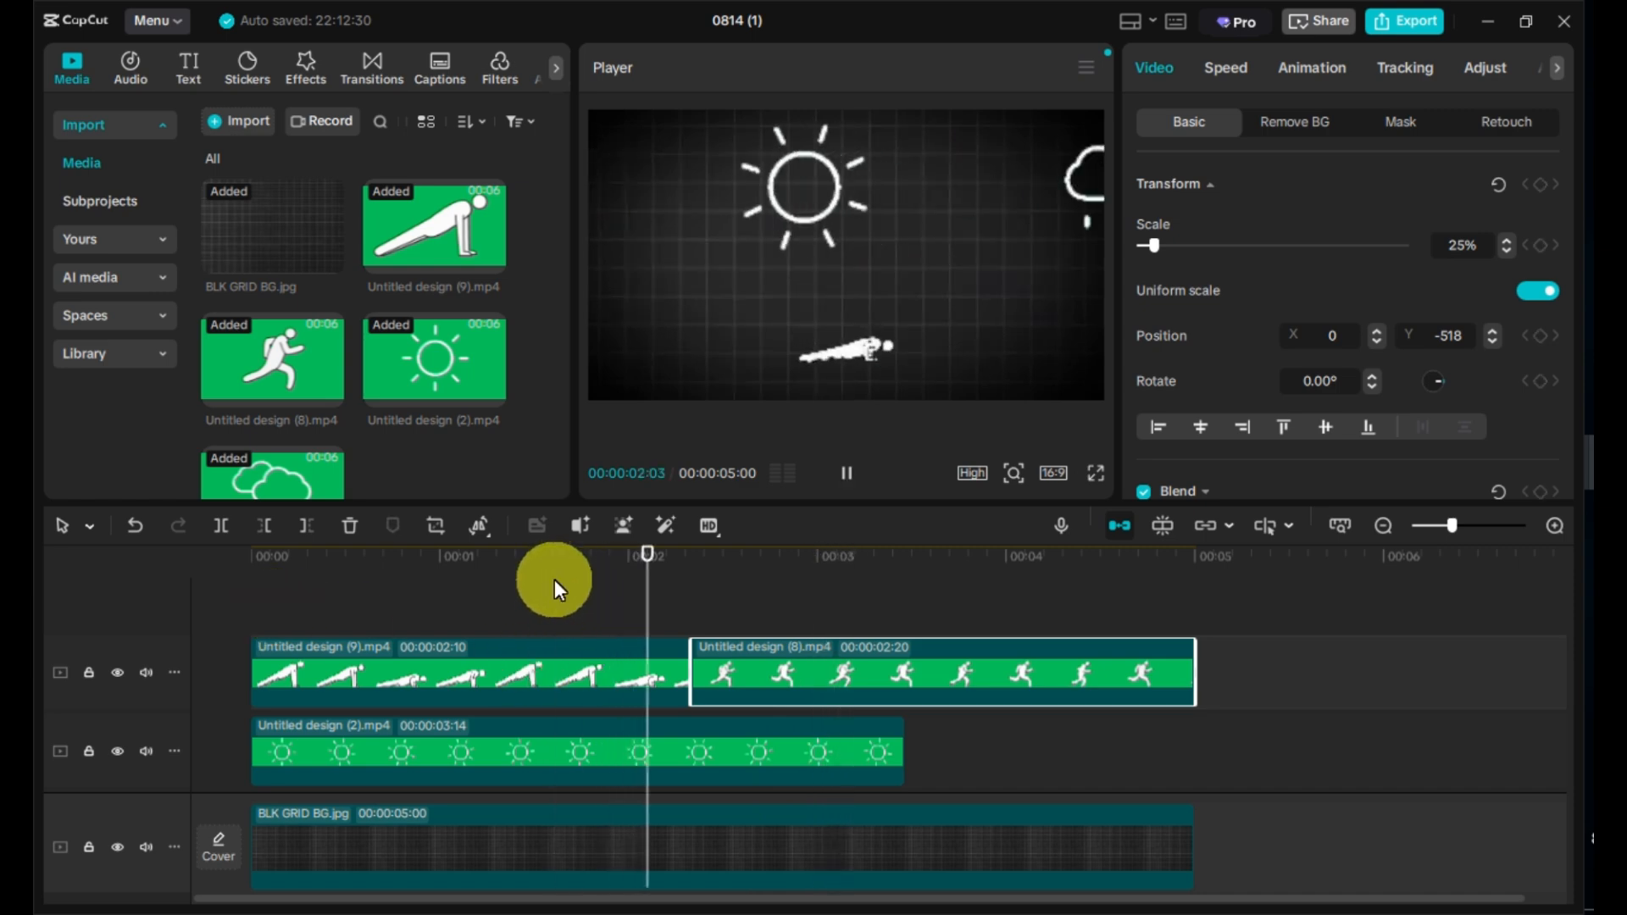
{"action": "key", "text": "space"}
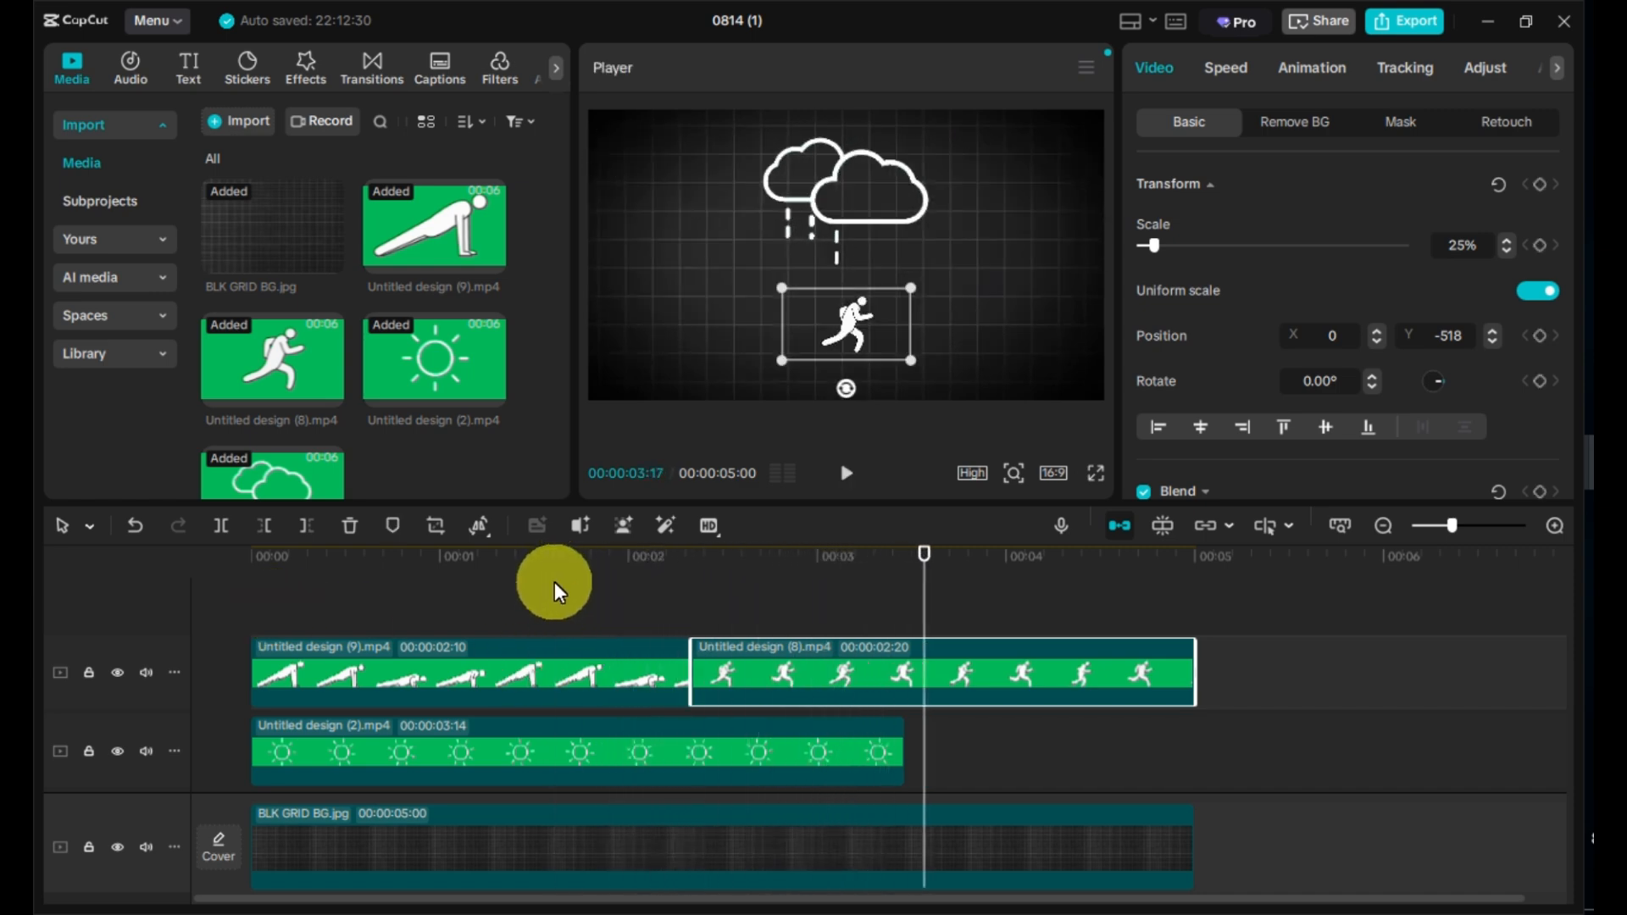
Step: Add a Transform keyframe to the running clip at its beginning, 00:00:02:10
{"action": "left_click", "coordinate": [686, 577]}
{"action": "left_click_drag", "start_coordinate": [687, 577], "coordinate": [699, 586]}
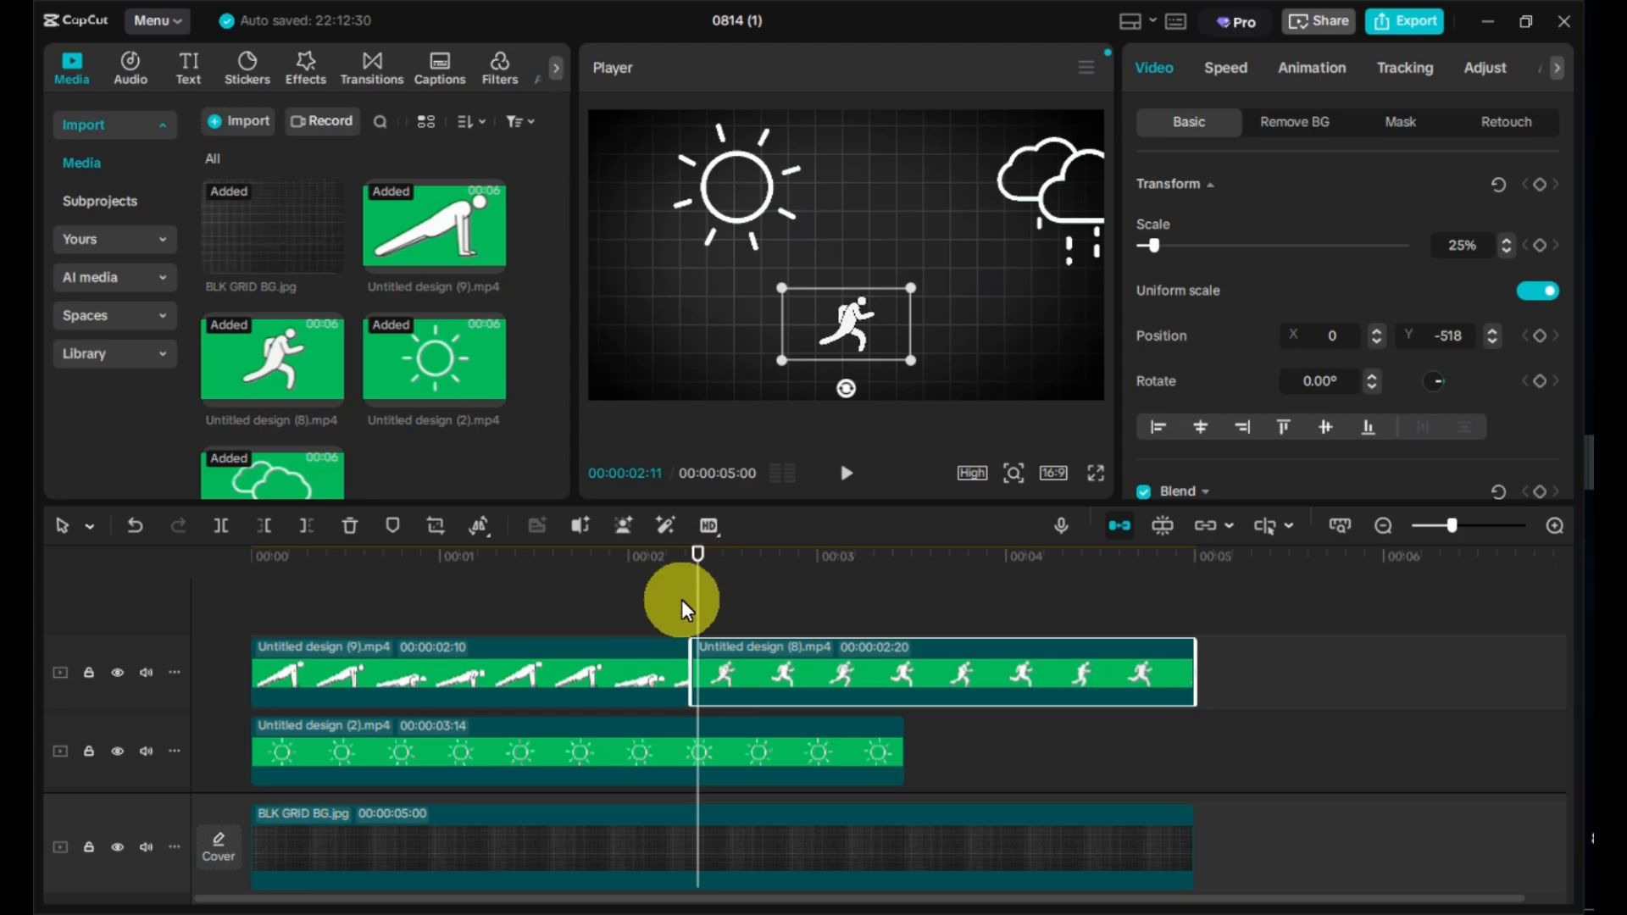
{"action": "left_click", "coordinate": [685, 603]}
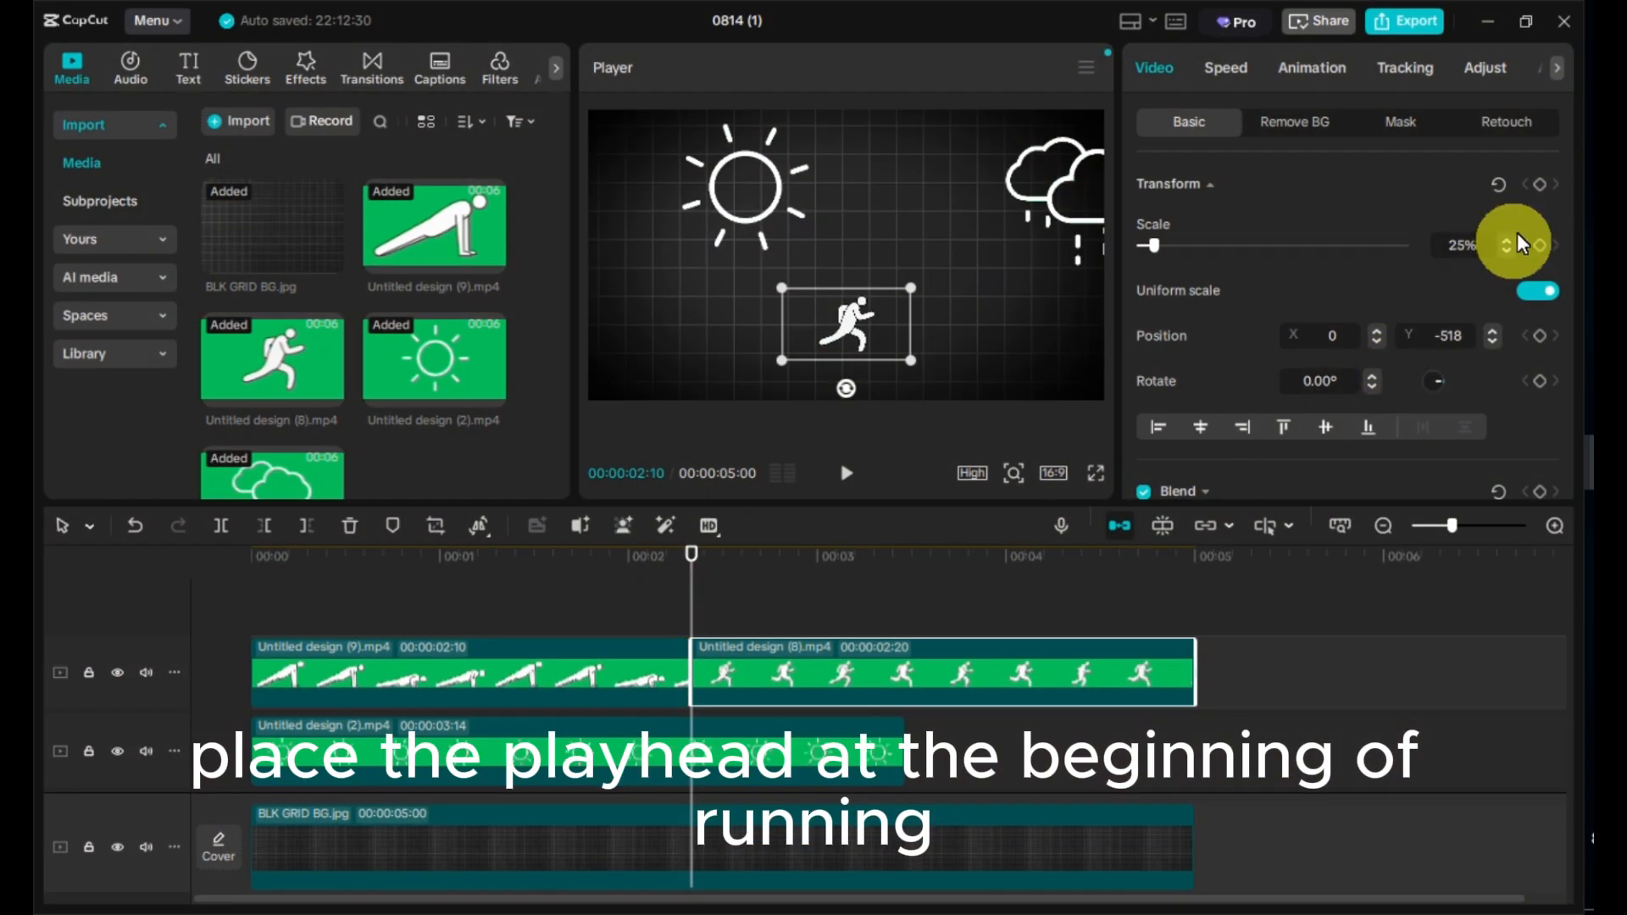
{"action": "left_click", "coordinate": [1541, 183]}
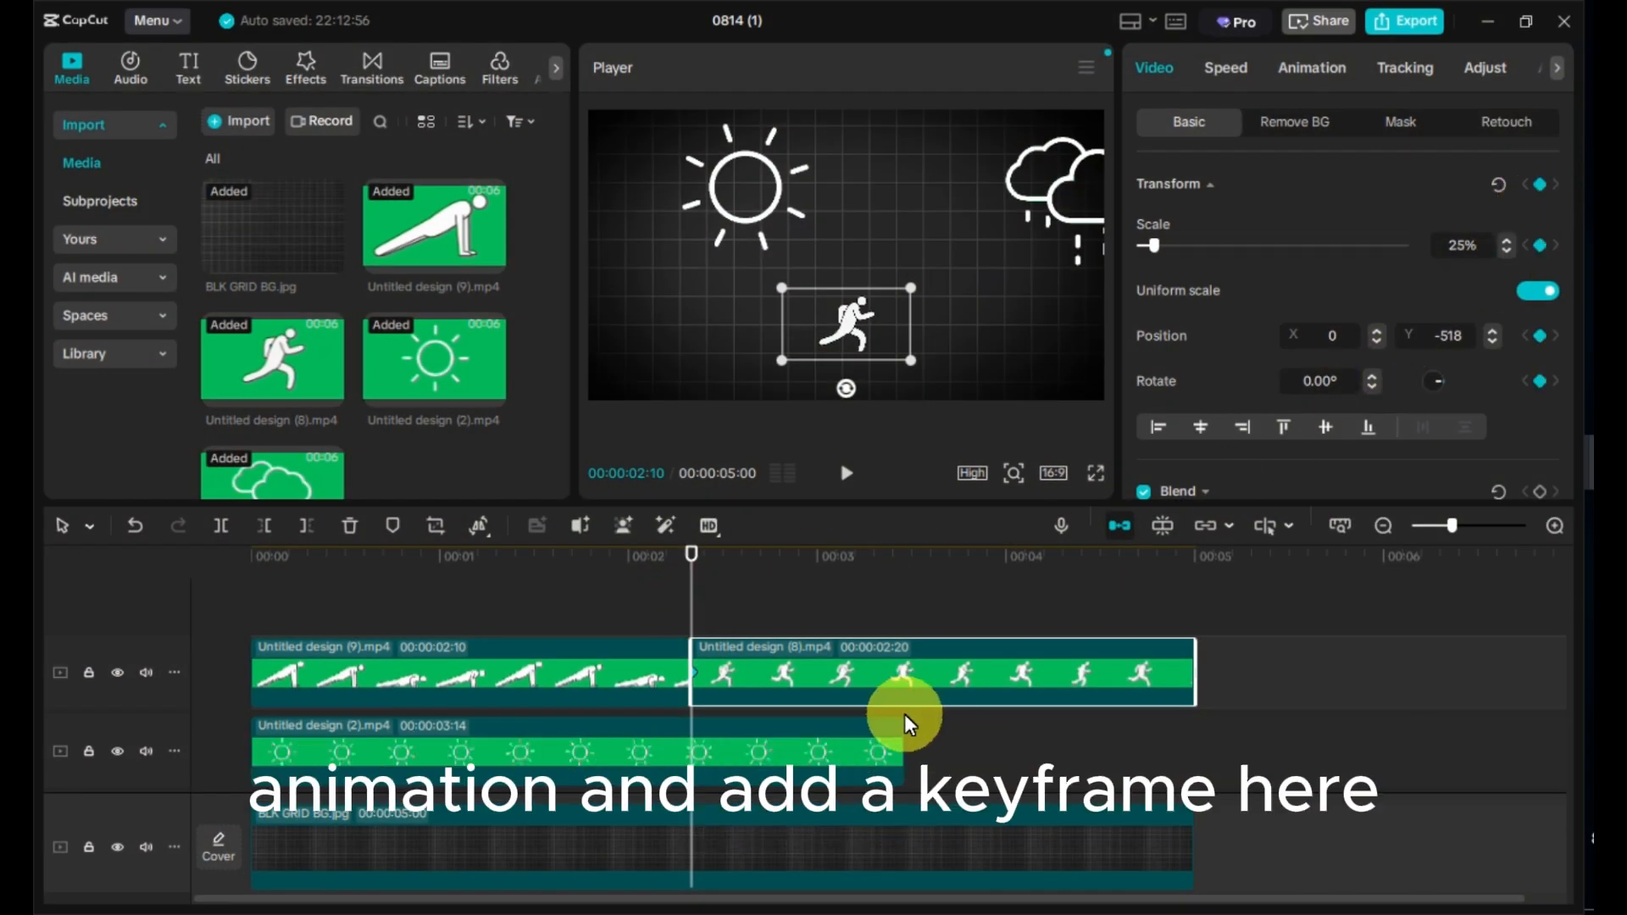
Step: At 00:00:02:29, shift the running figure rightward to X 639, Y -558 to create a second position keyframe
{"action": "key", "text": "Right"}
{"action": "key", "text": "Right"}
{"action": "key", "text": "Right"}
{"action": "key", "text": "Right"}
{"action": "key", "text": "Right"}
{"action": "key", "text": "Right"}
{"action": "key", "text": "Right"}
{"action": "key", "text": "Right"}
{"action": "key", "text": "Right"}
{"action": "key", "text": "Right"}
{"action": "key", "text": "Right"}
{"action": "key", "text": "Right"}
{"action": "key", "text": "Right"}
{"action": "key", "text": "Right"}
{"action": "key", "text": "Right"}
{"action": "key", "text": "Right"}
{"action": "key", "text": "Right"}
{"action": "key", "text": "Right"}
{"action": "key", "text": "Right"}
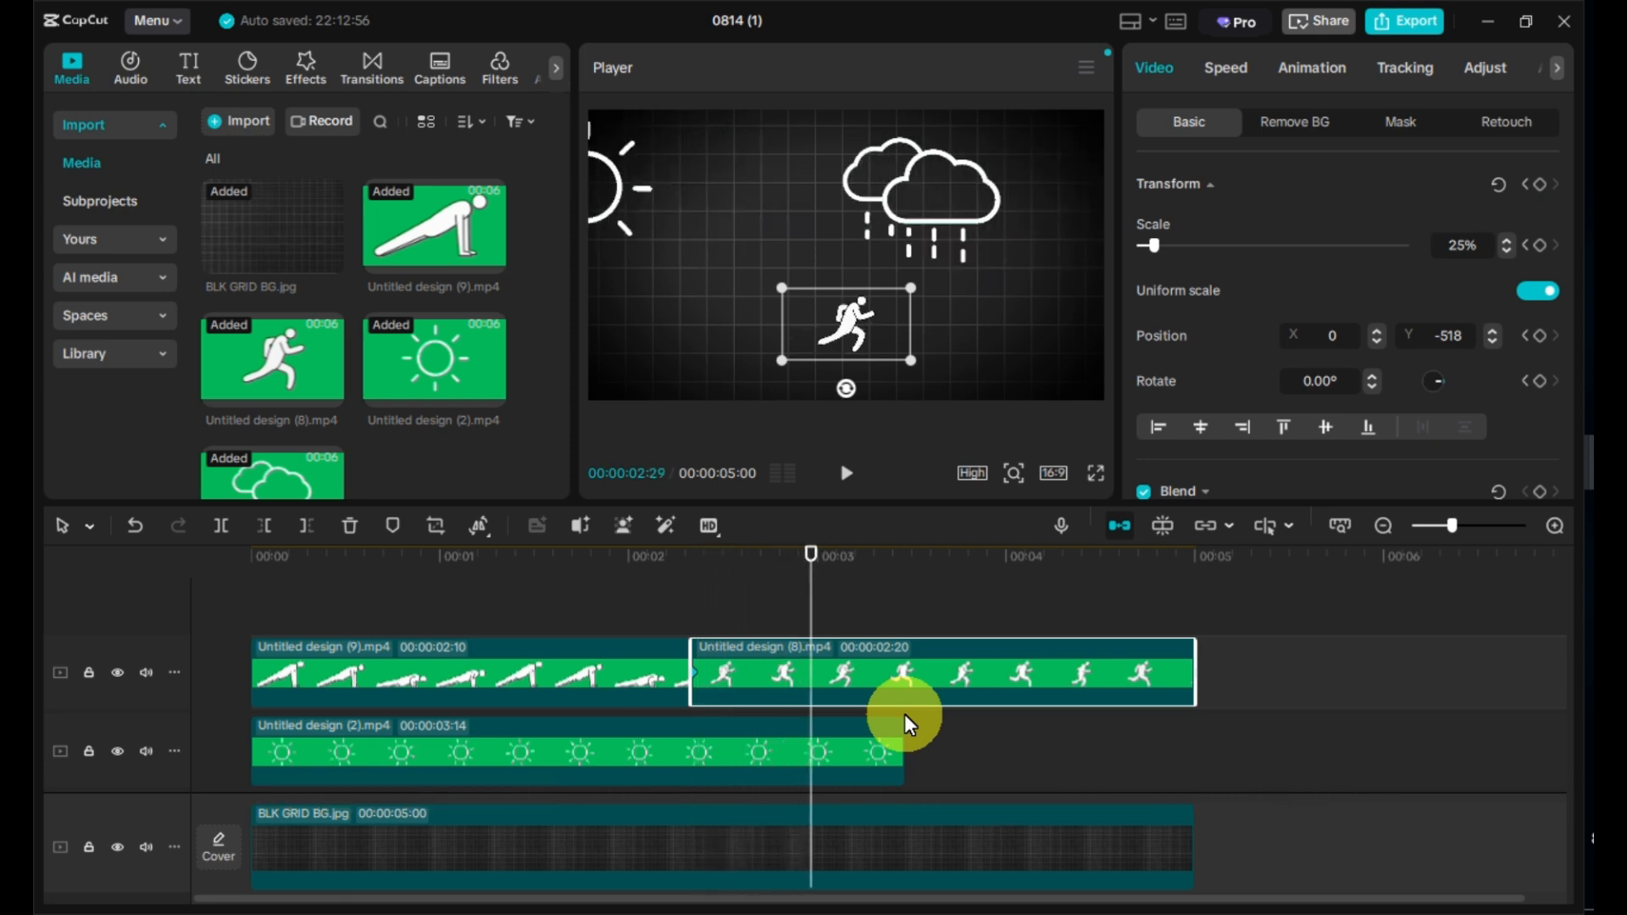
{"action": "left_click_drag", "start_coordinate": [863, 319], "coordinate": [920, 322]}
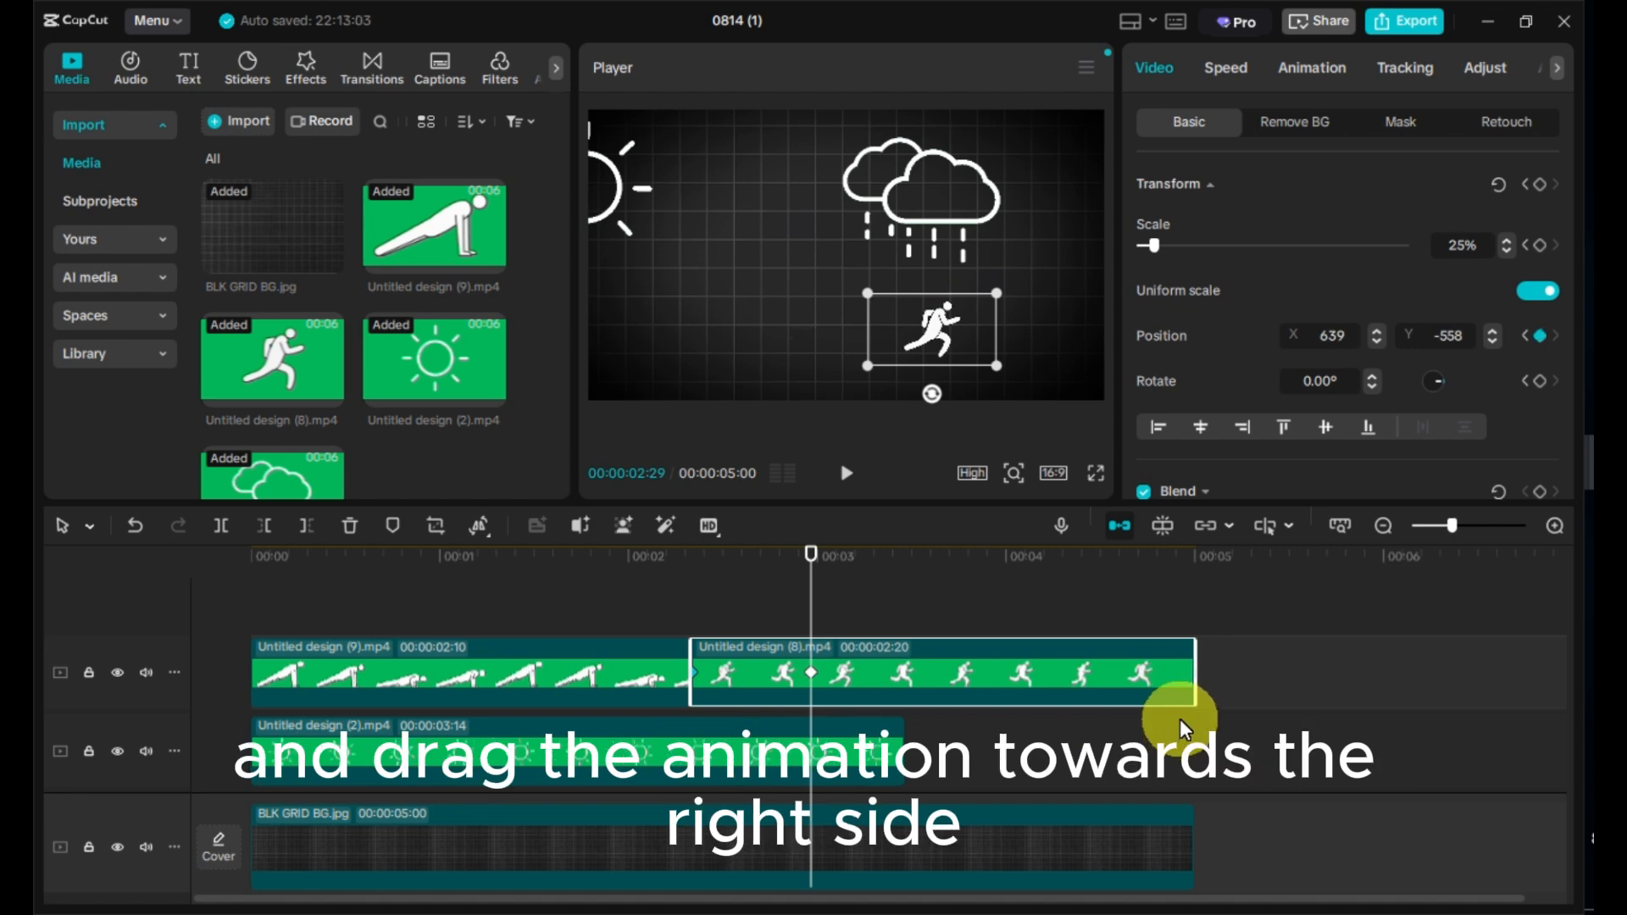
Step: At 00:00:03:24, move the running figure near the frame's right edge to X 1440, Y -562 as another position keyframe
{"action": "key", "text": "Right"}
{"action": "key", "text": "Right"}
{"action": "key", "text": "Right"}
{"action": "key", "text": "Right"}
{"action": "key", "text": "Right"}
{"action": "key", "text": "Right"}
{"action": "key", "text": "Right"}
{"action": "key", "text": "Right"}
{"action": "key", "text": "Right"}
{"action": "key", "text": "Right"}
{"action": "key", "text": "Right"}
{"action": "key", "text": "Right"}
{"action": "key", "text": "Right"}
{"action": "key", "text": "Right"}
{"action": "key", "text": "Right"}
{"action": "key", "text": "Right"}
{"action": "key", "text": "Right"}
{"action": "key", "text": "Right"}
{"action": "key", "text": "Right"}
{"action": "key", "text": "Right"}
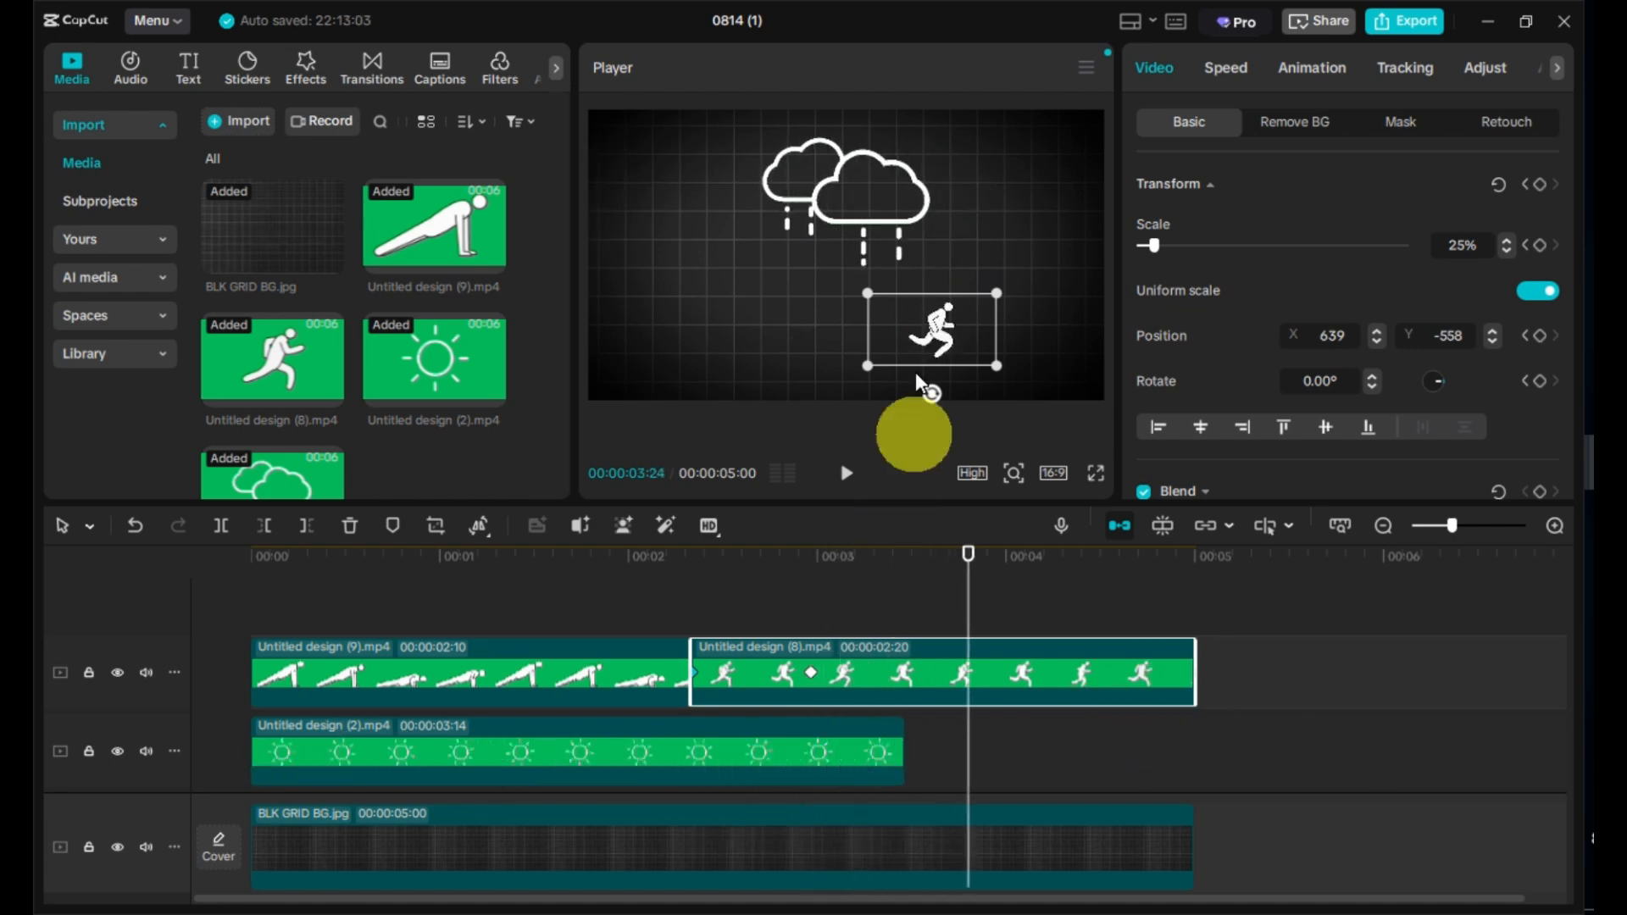
{"action": "left_click_drag", "start_coordinate": [922, 327], "coordinate": [1050, 344]}
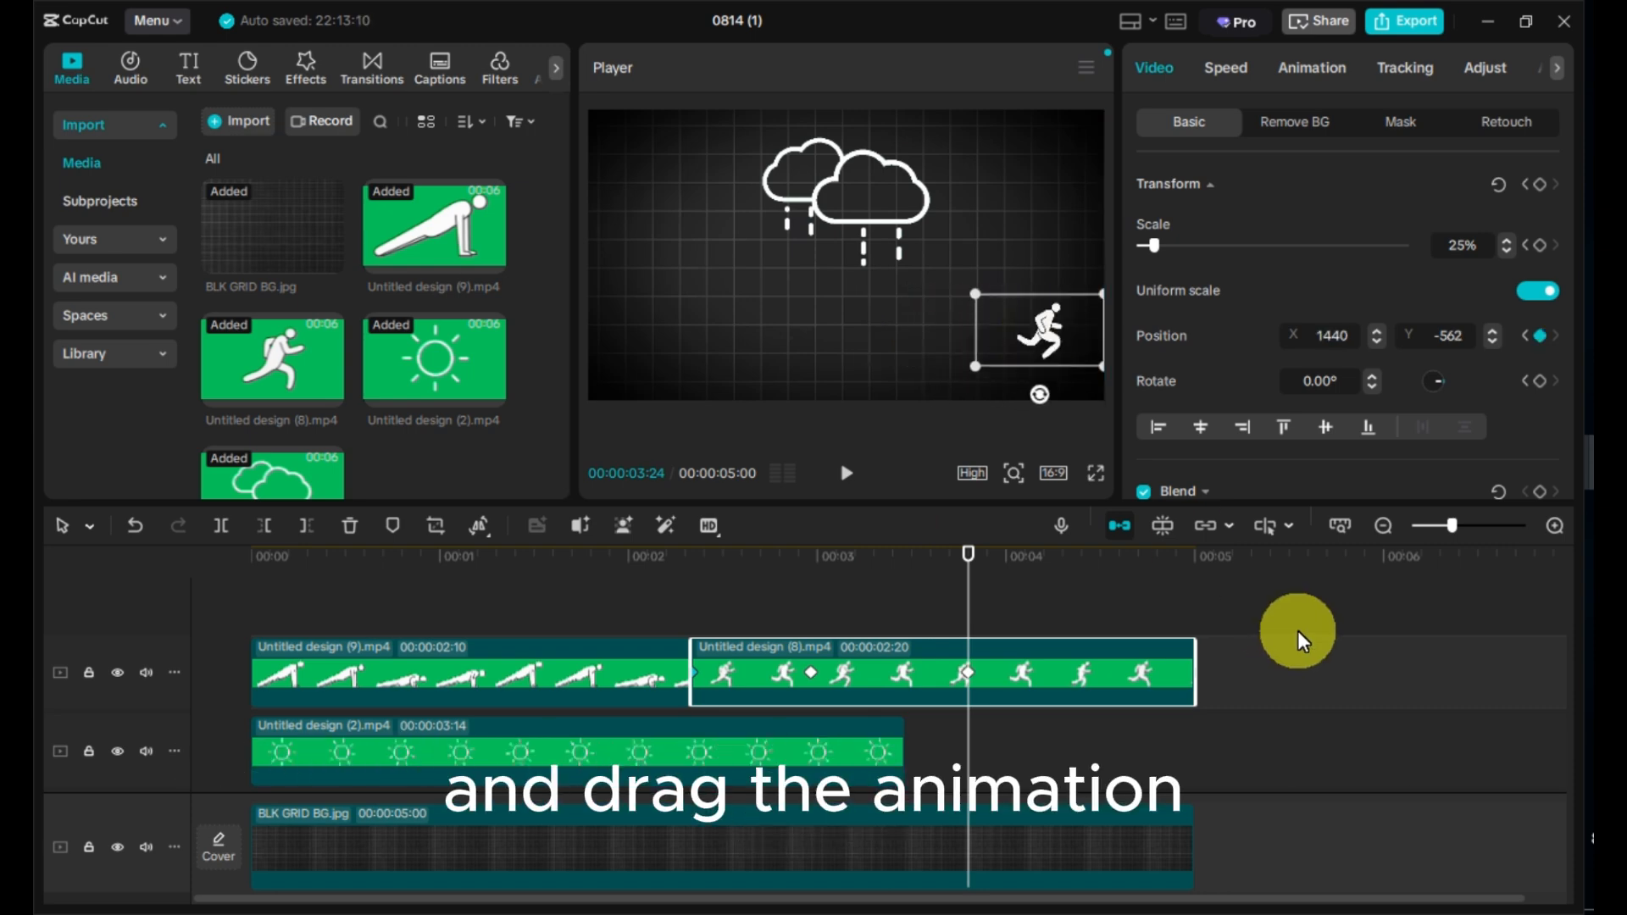
Step: At 00:00:04:17, move the running figure out of the frame to X 2265, Y -505 and play the animation from the start
{"action": "key", "text": "Right"}
{"action": "key", "text": "Right"}
{"action": "key", "text": "Right"}
{"action": "key", "text": "Right"}
{"action": "key", "text": "Right"}
{"action": "key", "text": "Right"}
{"action": "key", "text": "Right"}
{"action": "key", "text": "Right"}
{"action": "key", "text": "Right"}
{"action": "key", "text": "Right"}
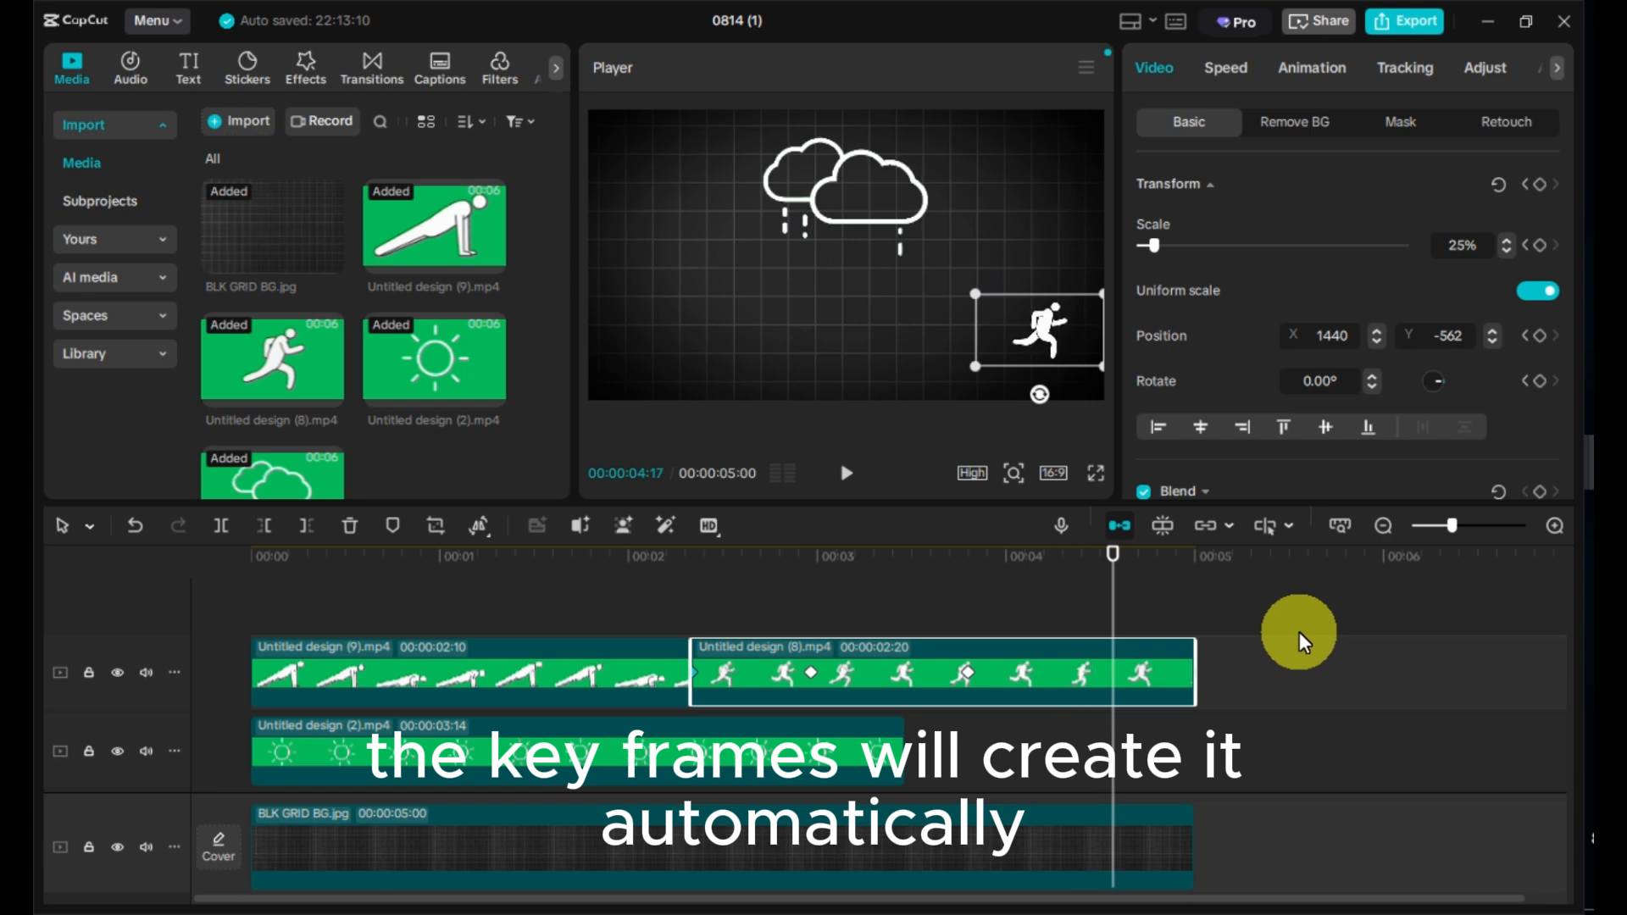
{"action": "left_click_drag", "start_coordinate": [1047, 332], "coordinate": [1119, 329]}
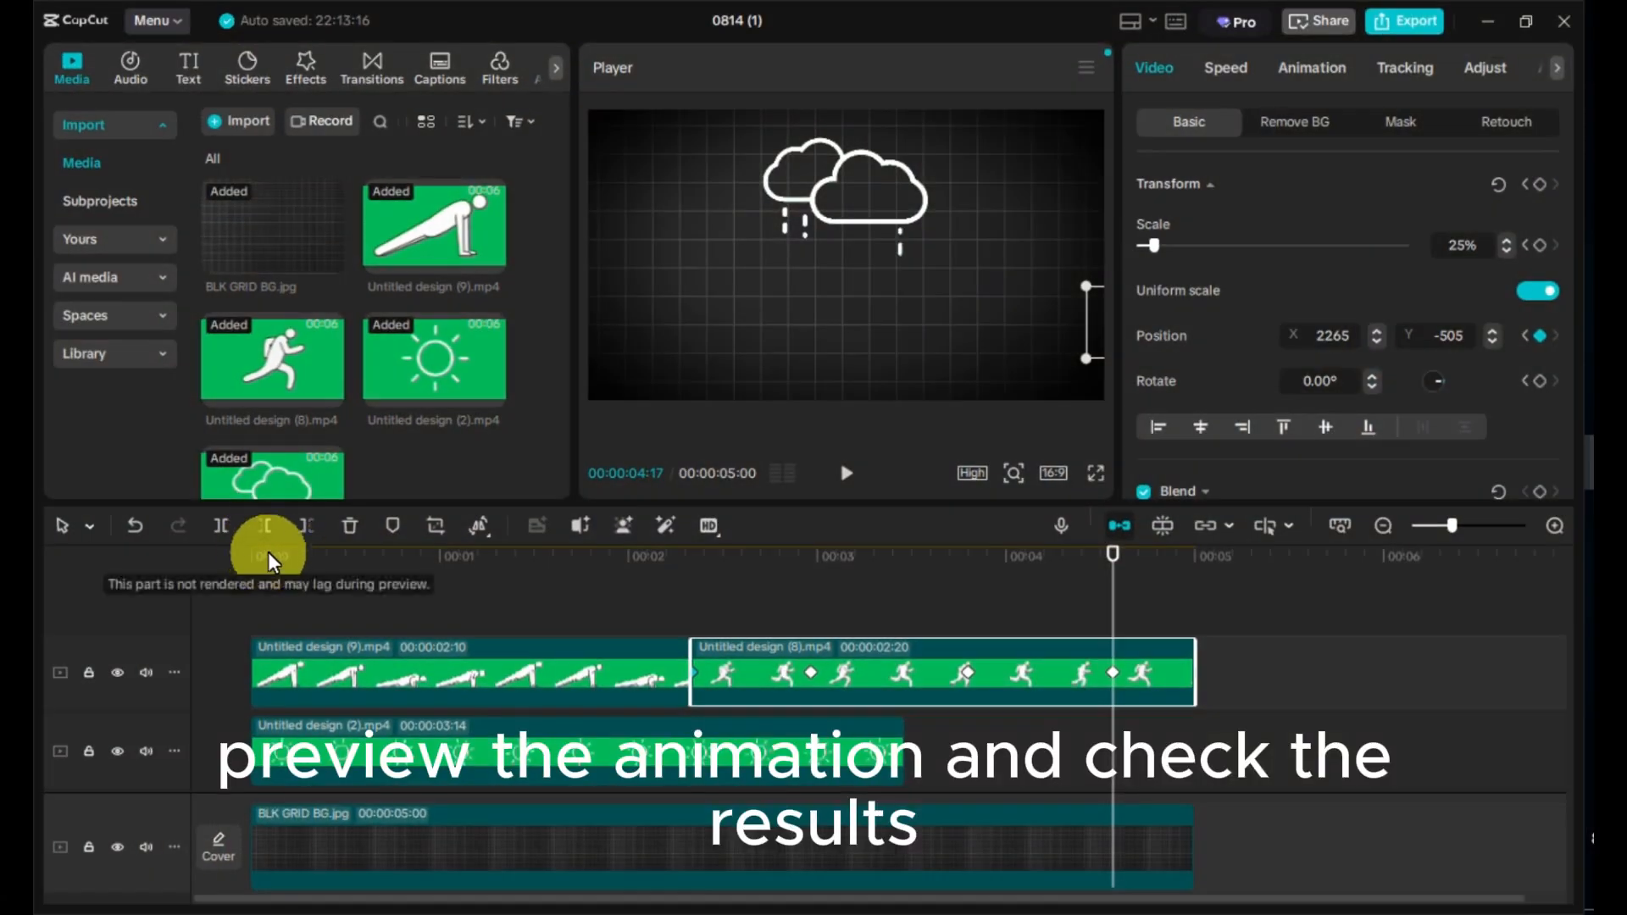
{"action": "left_click", "coordinate": [256, 559]}
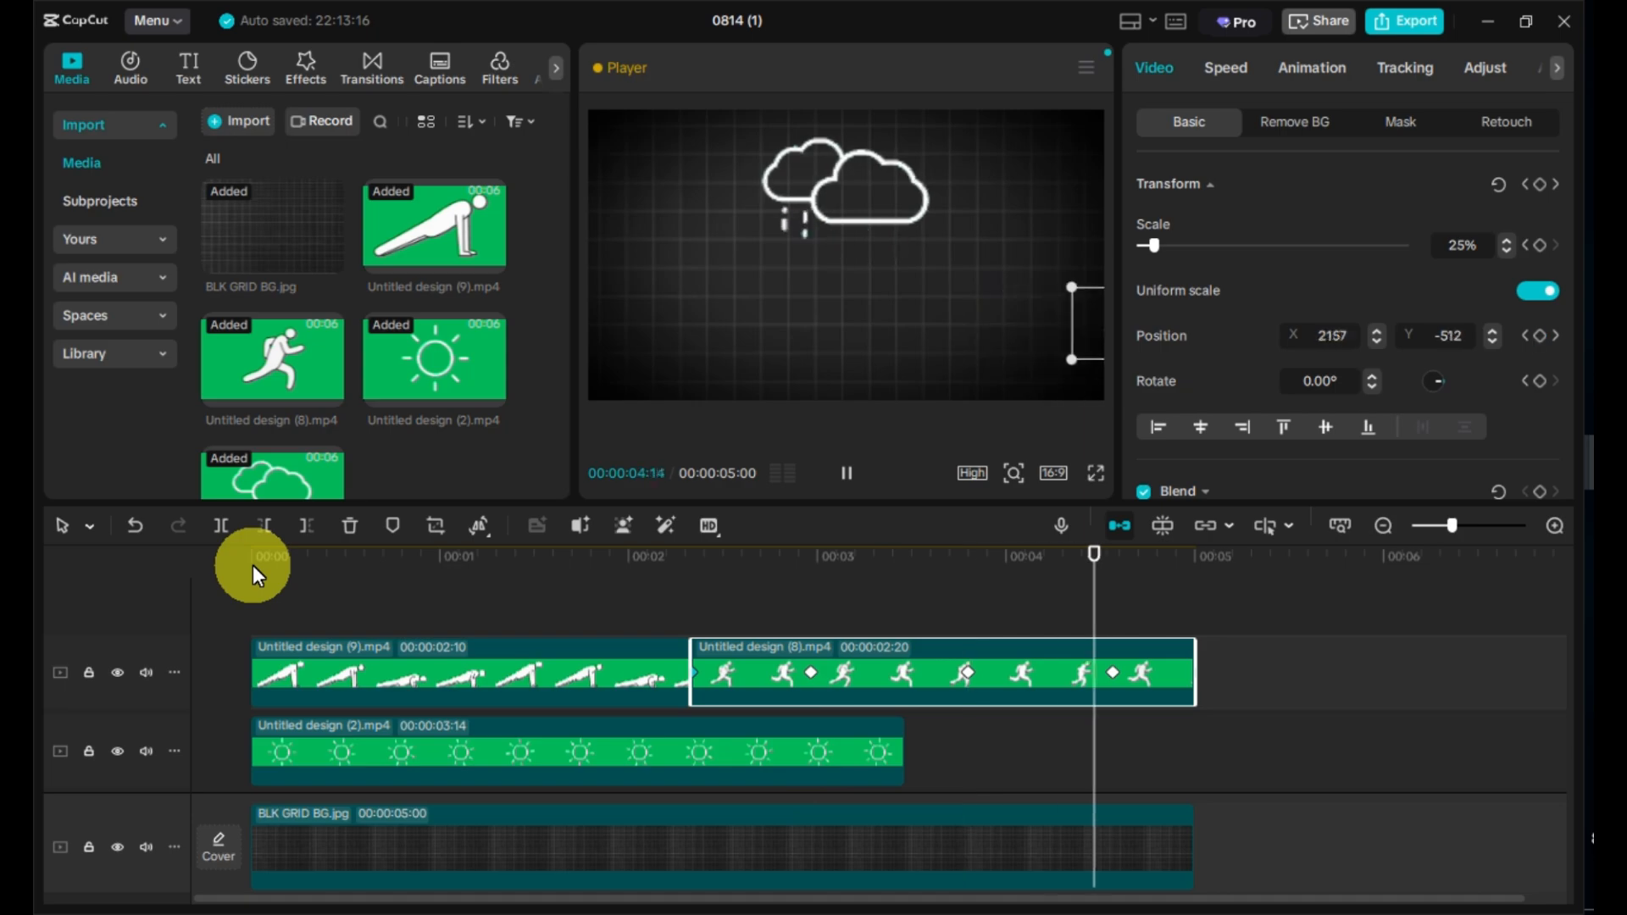
Step: Add the Edge Glow video effect above all clips and stretch it from the timeline start to 00:00:05:00
{"action": "left_click", "coordinate": [307, 61]}
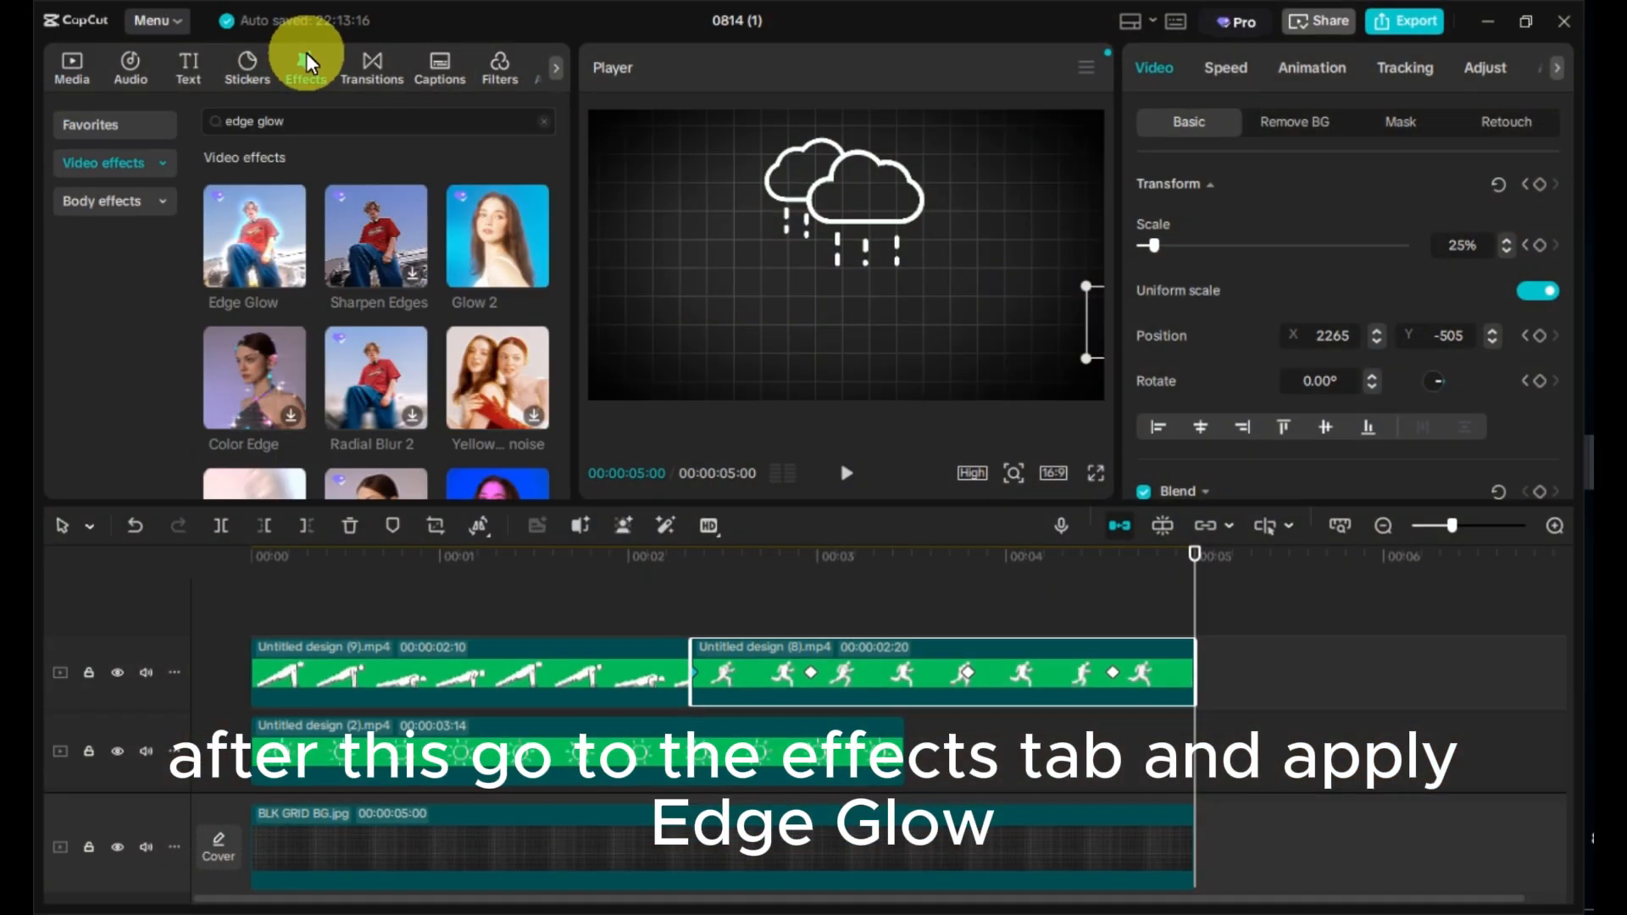
{"action": "left_click", "coordinate": [291, 274]}
{"action": "left_click_drag", "start_coordinate": [1301, 649], "coordinate": [379, 651]}
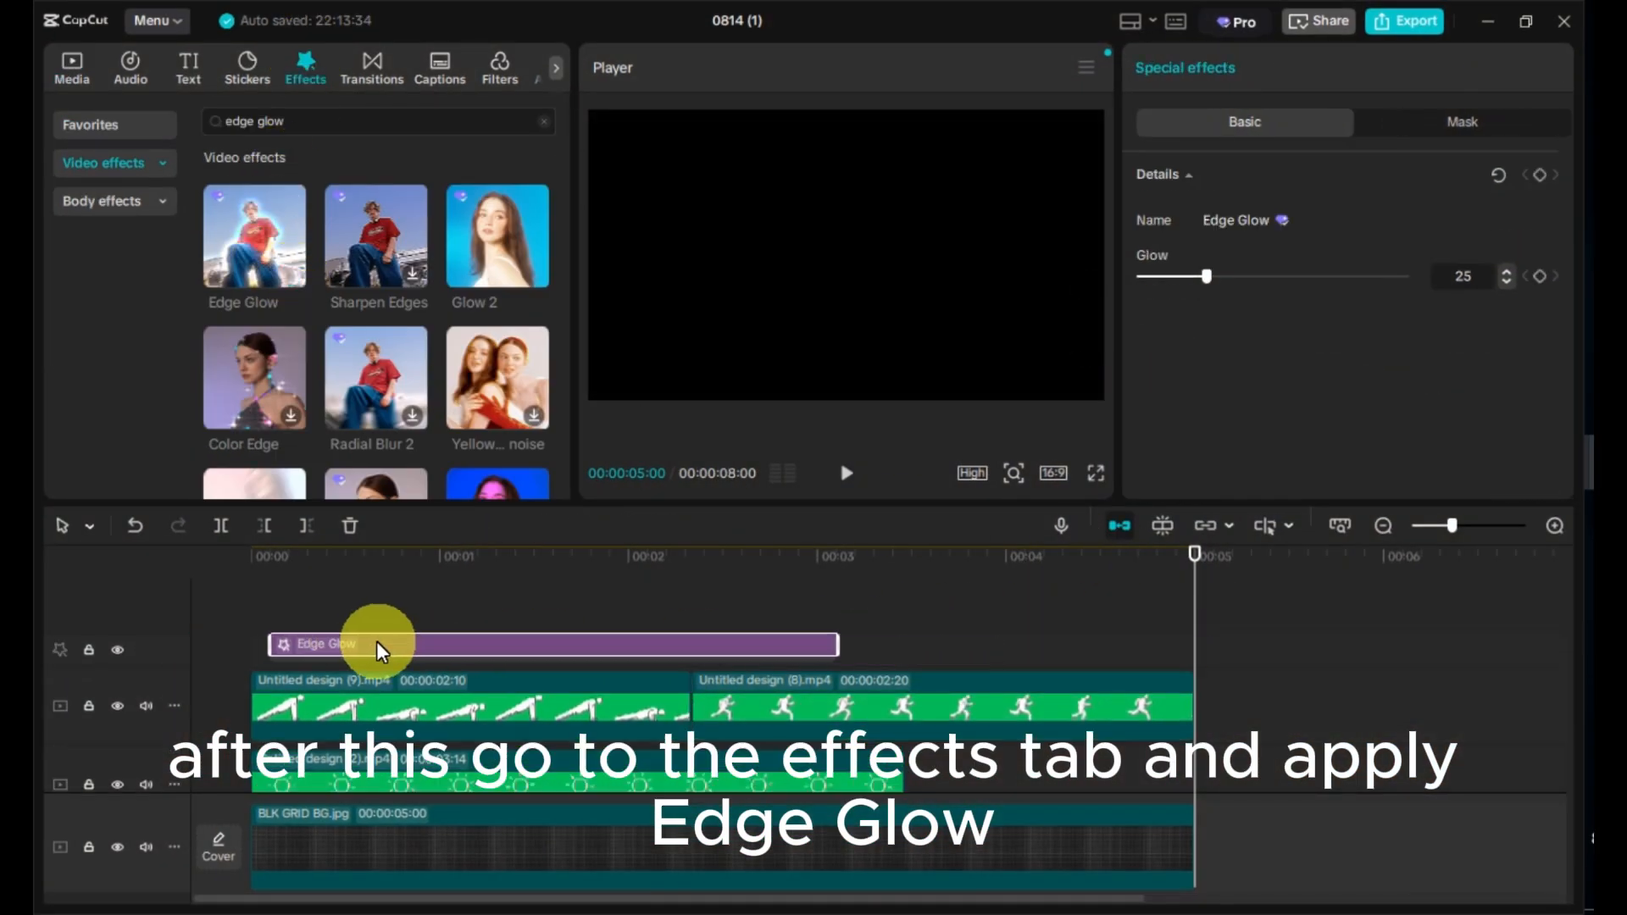
{"action": "left_click_drag", "start_coordinate": [817, 650], "coordinate": [1194, 648]}
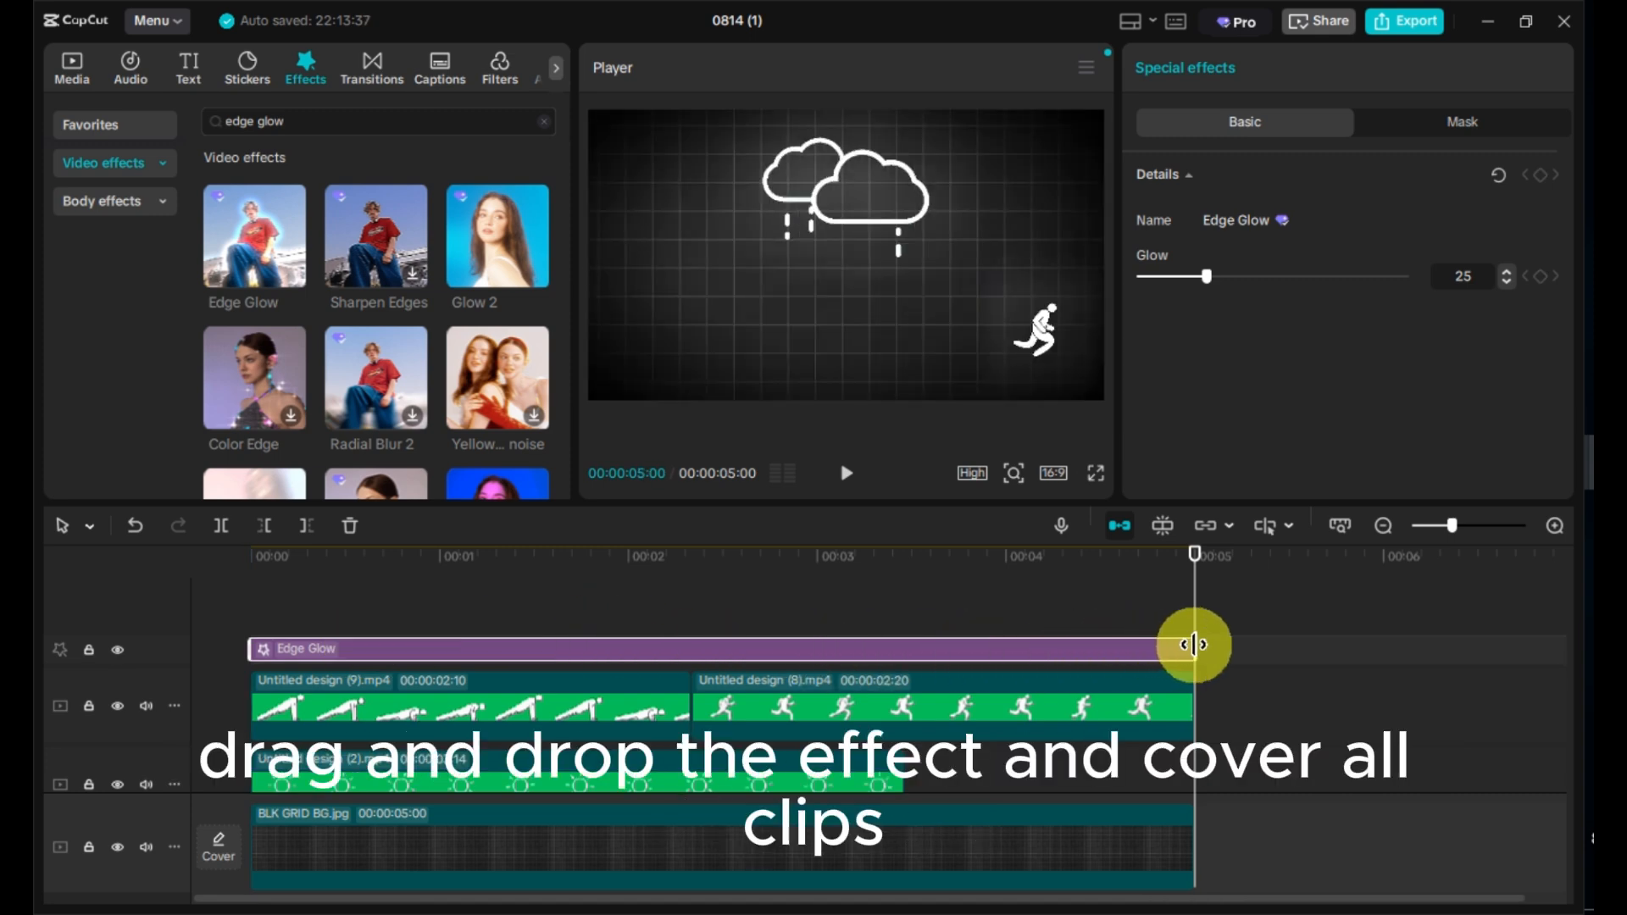
Step: Return to the timeline start, search the music library for "clock" and audition Clock, timer, stopwatch_B_6(128728)
{"action": "left_click", "coordinate": [251, 557]}
{"action": "scroll", "coordinate": [537, 599], "scroll_direction": "down", "scroll_amount": 3}
{"action": "scroll", "coordinate": [543, 612], "scroll_direction": "up", "scroll_amount": 1}
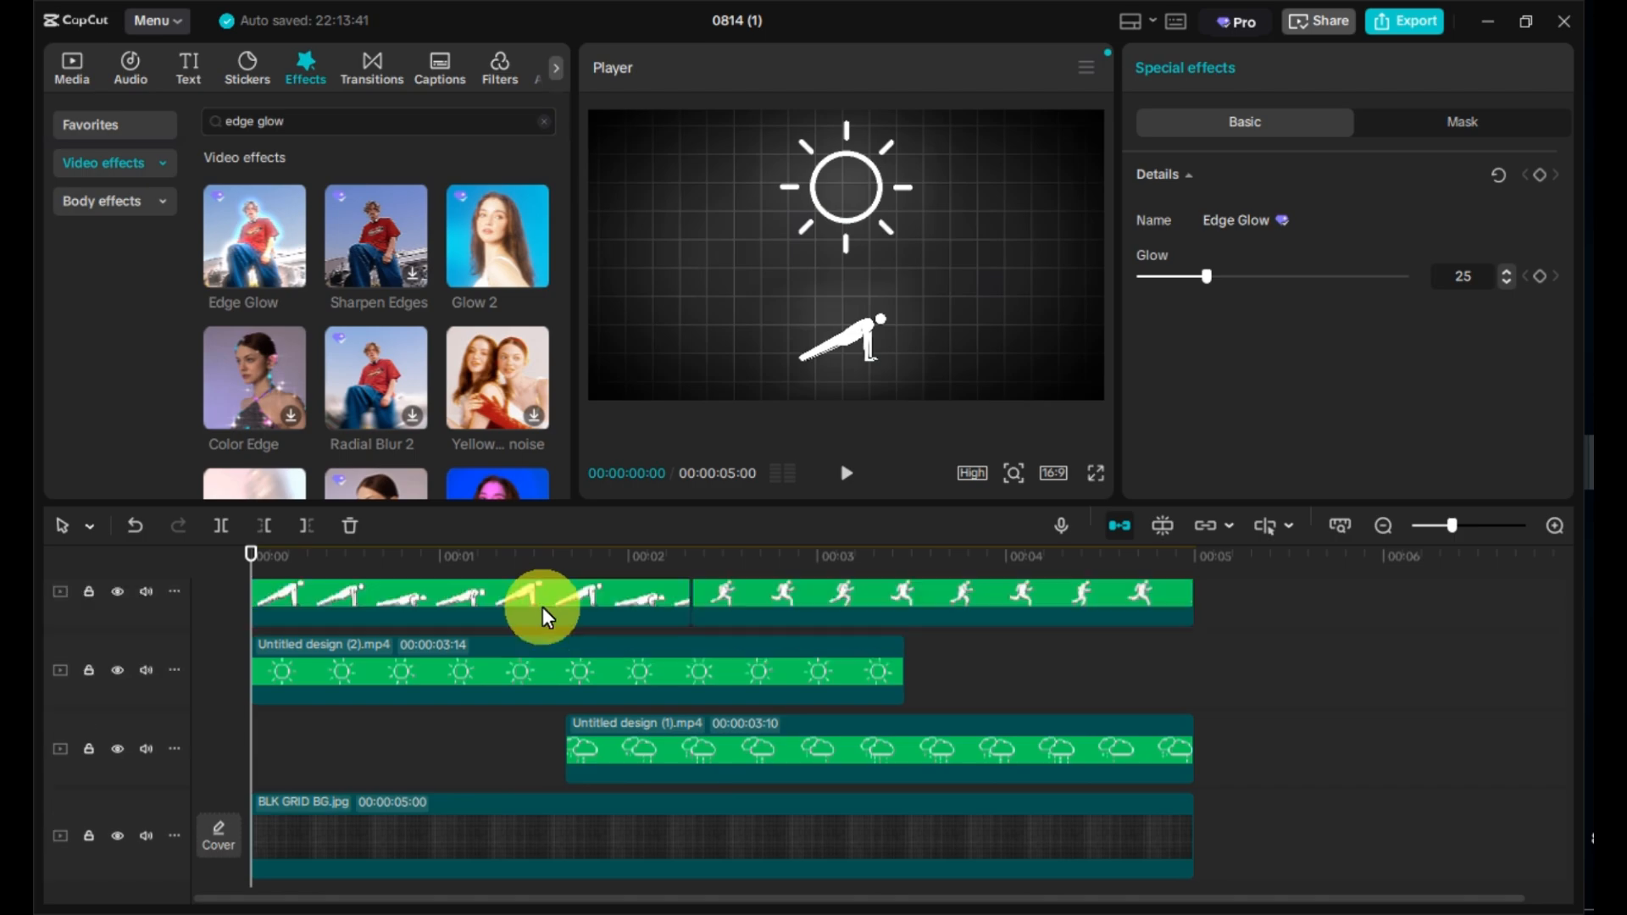
{"action": "scroll", "coordinate": [546, 618], "scroll_direction": "up", "scroll_amount": 2}
{"action": "left_click", "coordinate": [130, 68]}
{"action": "left_click", "coordinate": [455, 125]}
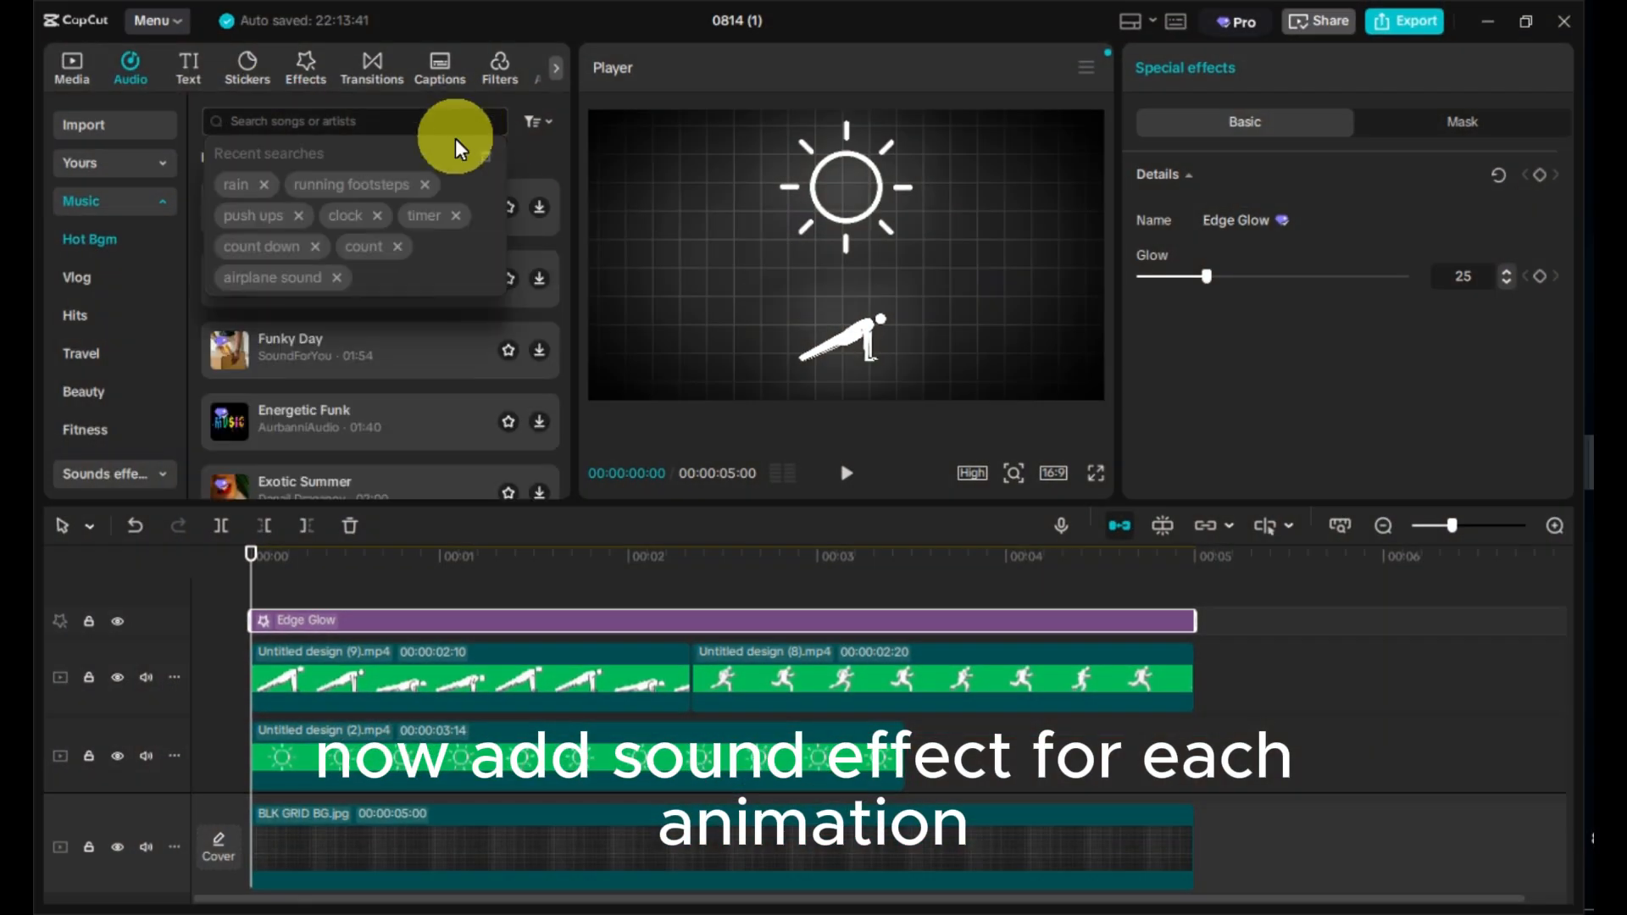
{"action": "left_click", "coordinate": [357, 217]}
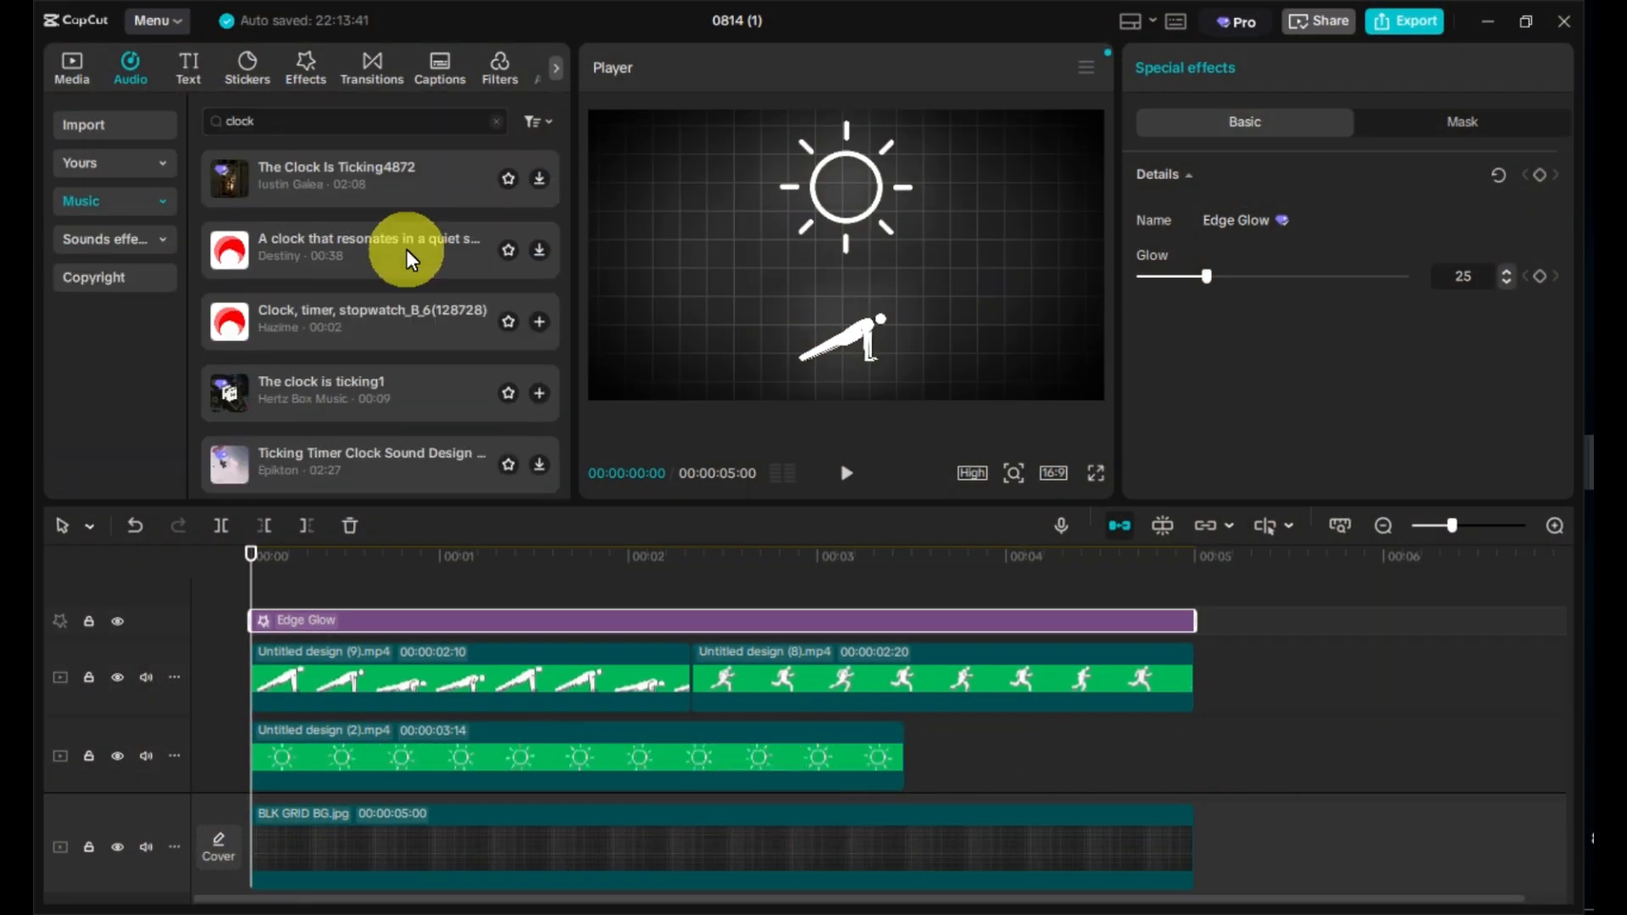
{"action": "left_click", "coordinate": [416, 323]}
Step: Search for "clock sound" and audition Simple clock clock sound, then search the music library for "count down"
{"action": "left_click", "coordinate": [465, 121]}
{"action": "left_click", "coordinate": [420, 180]}
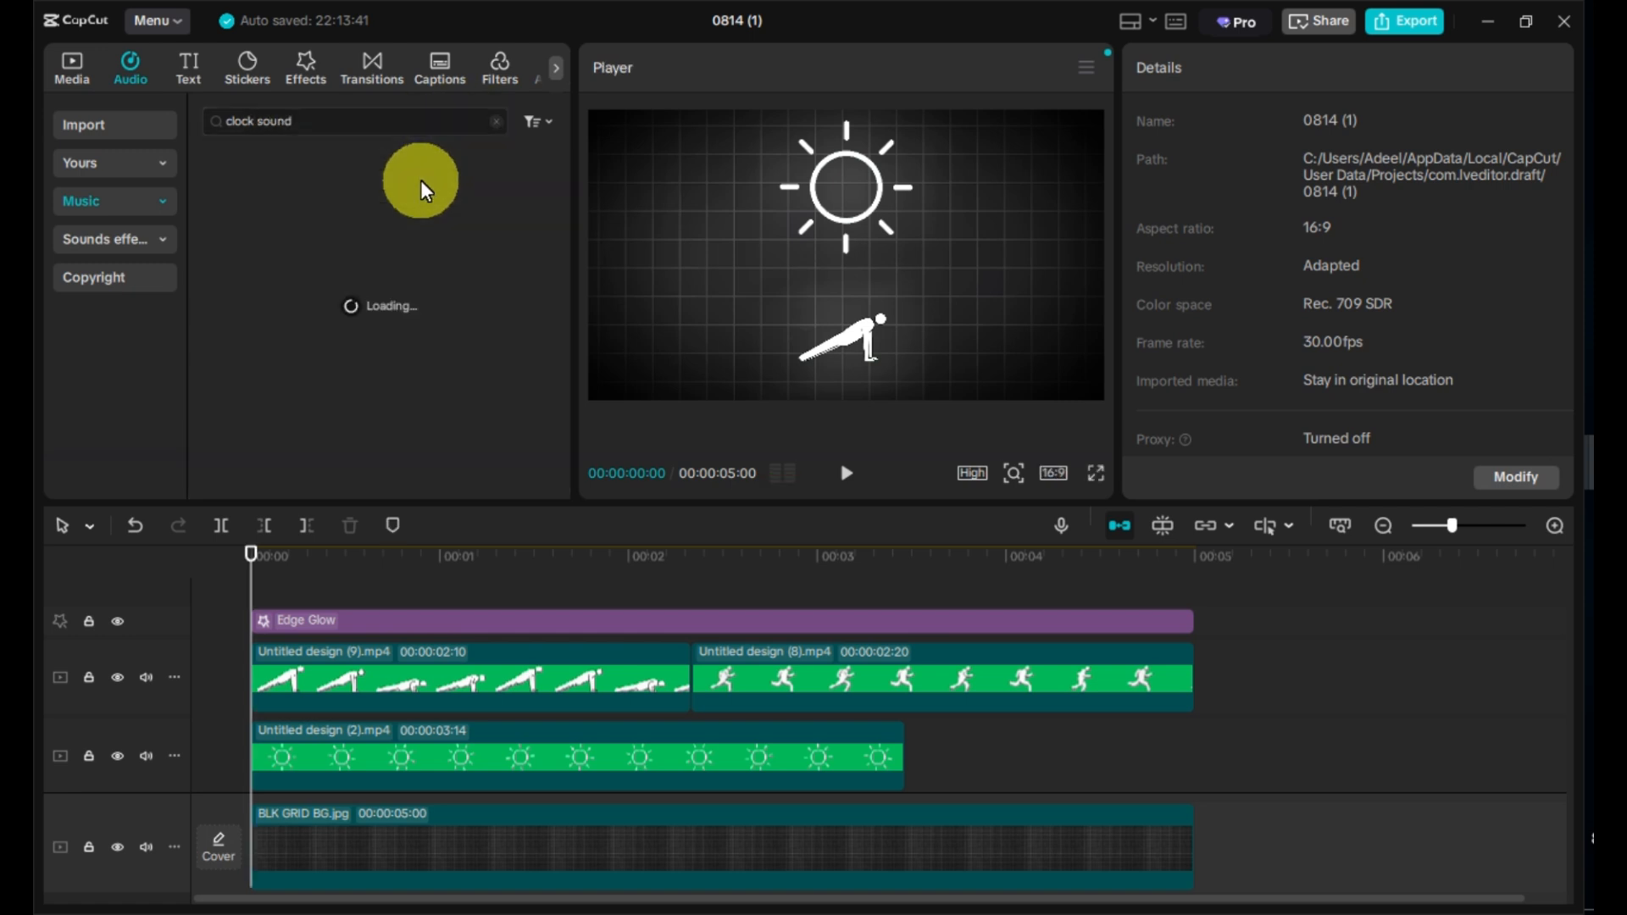
{"action": "left_click", "coordinate": [405, 177]}
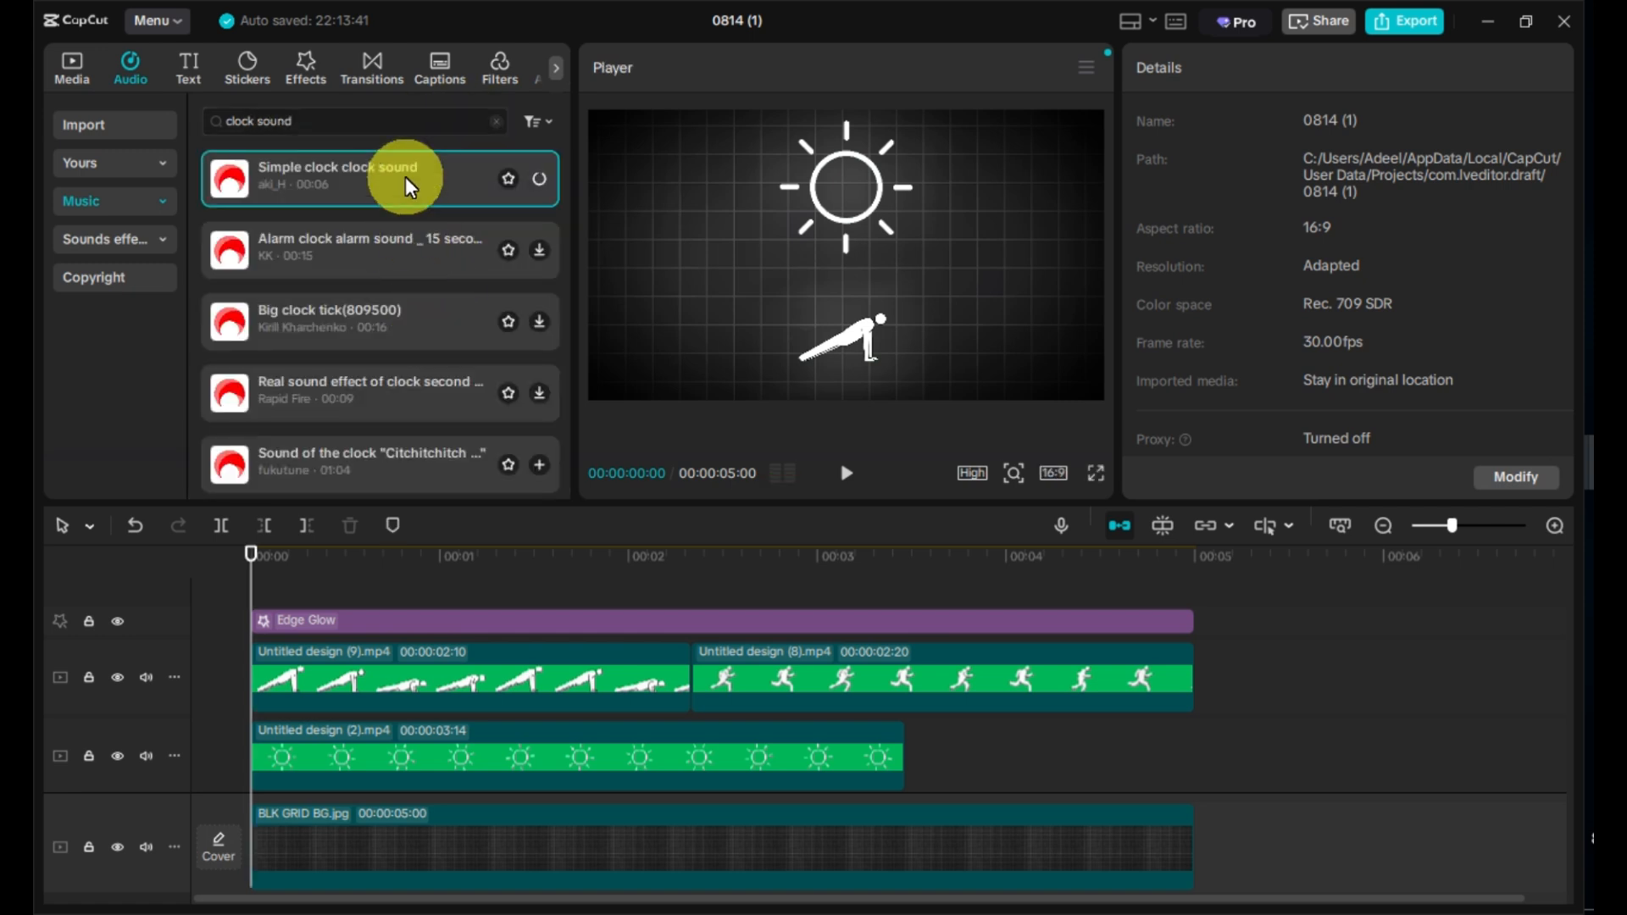
{"action": "left_click", "coordinate": [496, 122]}
{"action": "left_click", "coordinate": [421, 241]}
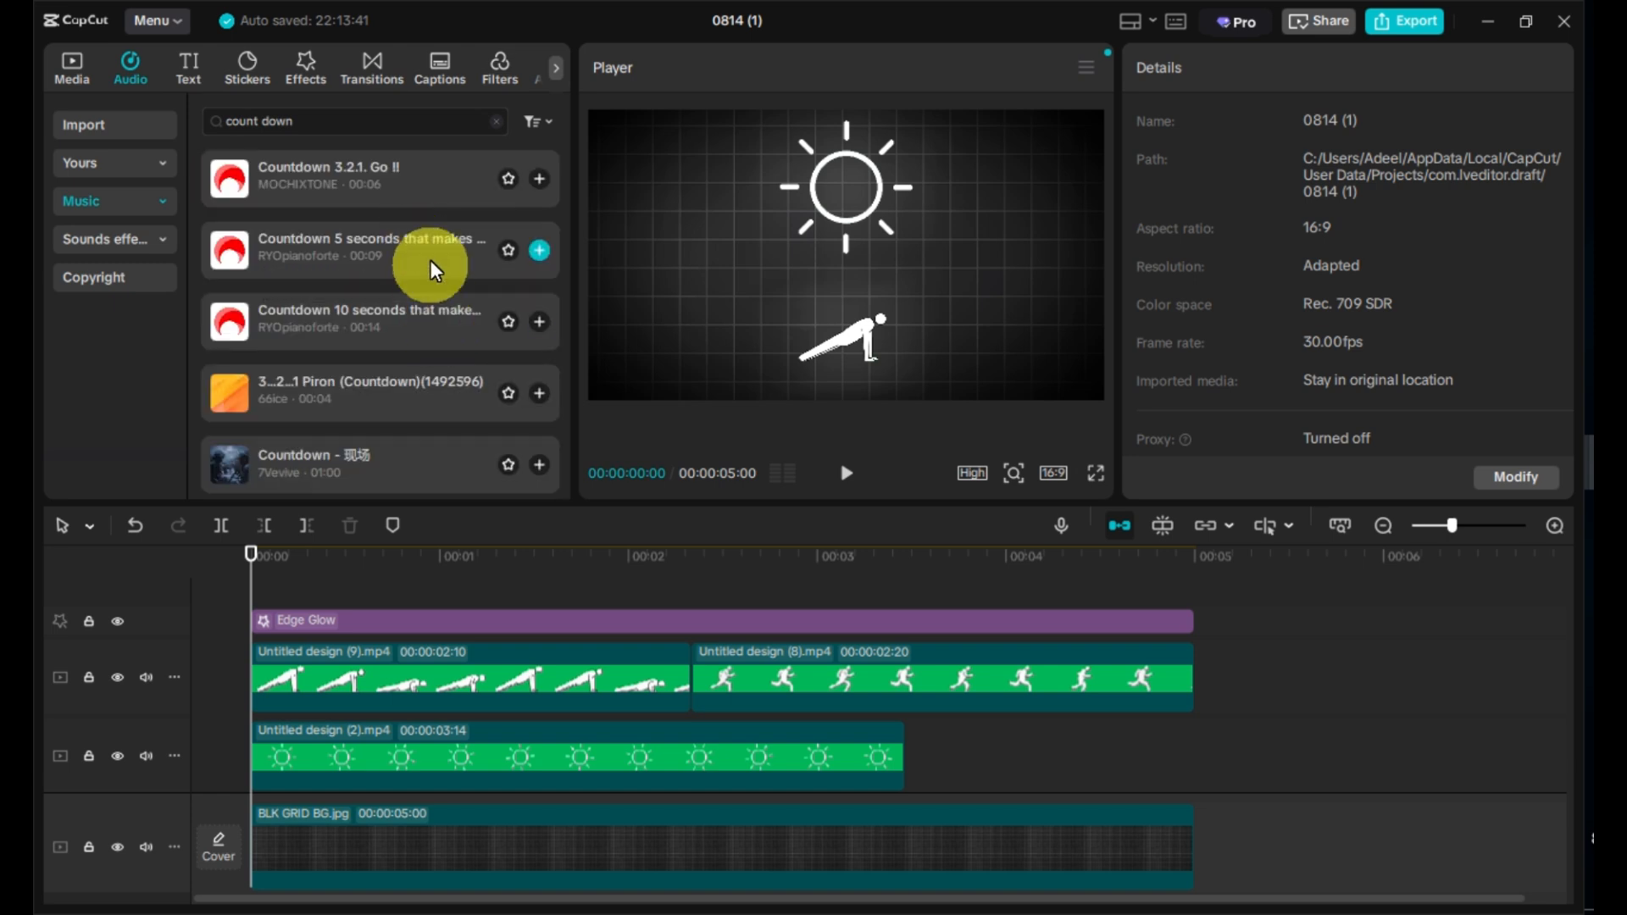
Step: Search for "clock" again and add The clock is ticking1 at the start of the timeline
{"action": "left_click", "coordinate": [497, 123]}
{"action": "left_click", "coordinate": [447, 118]}
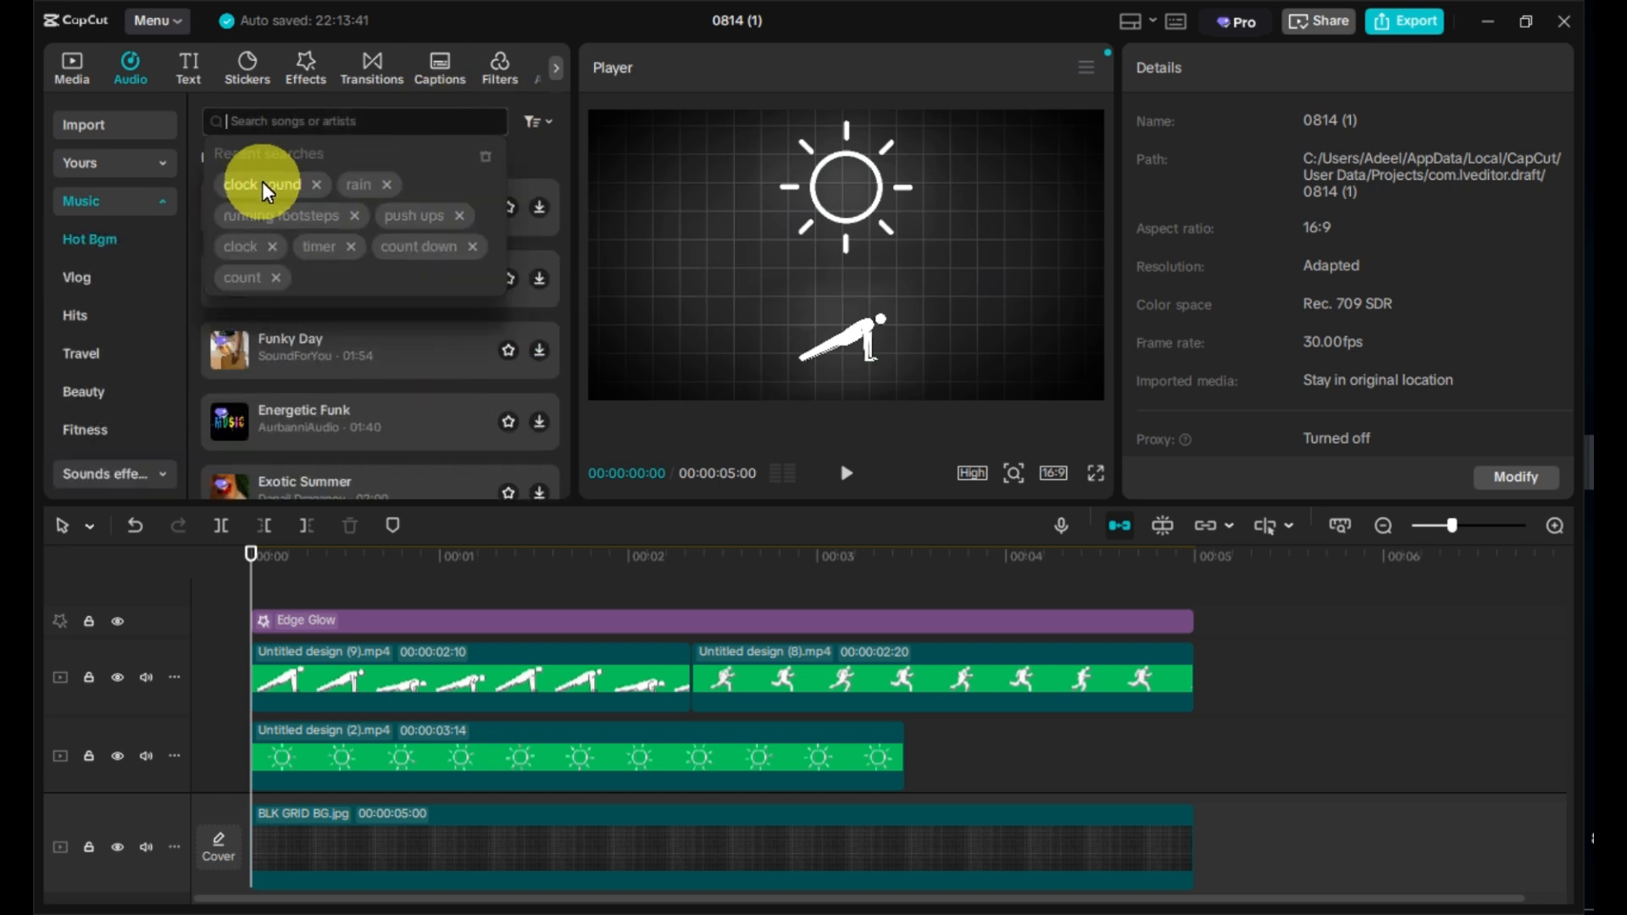
{"action": "left_click", "coordinate": [250, 247]}
{"action": "scroll", "coordinate": [382, 378], "scroll_direction": "down", "scroll_amount": 2}
{"action": "left_click", "coordinate": [537, 287]}
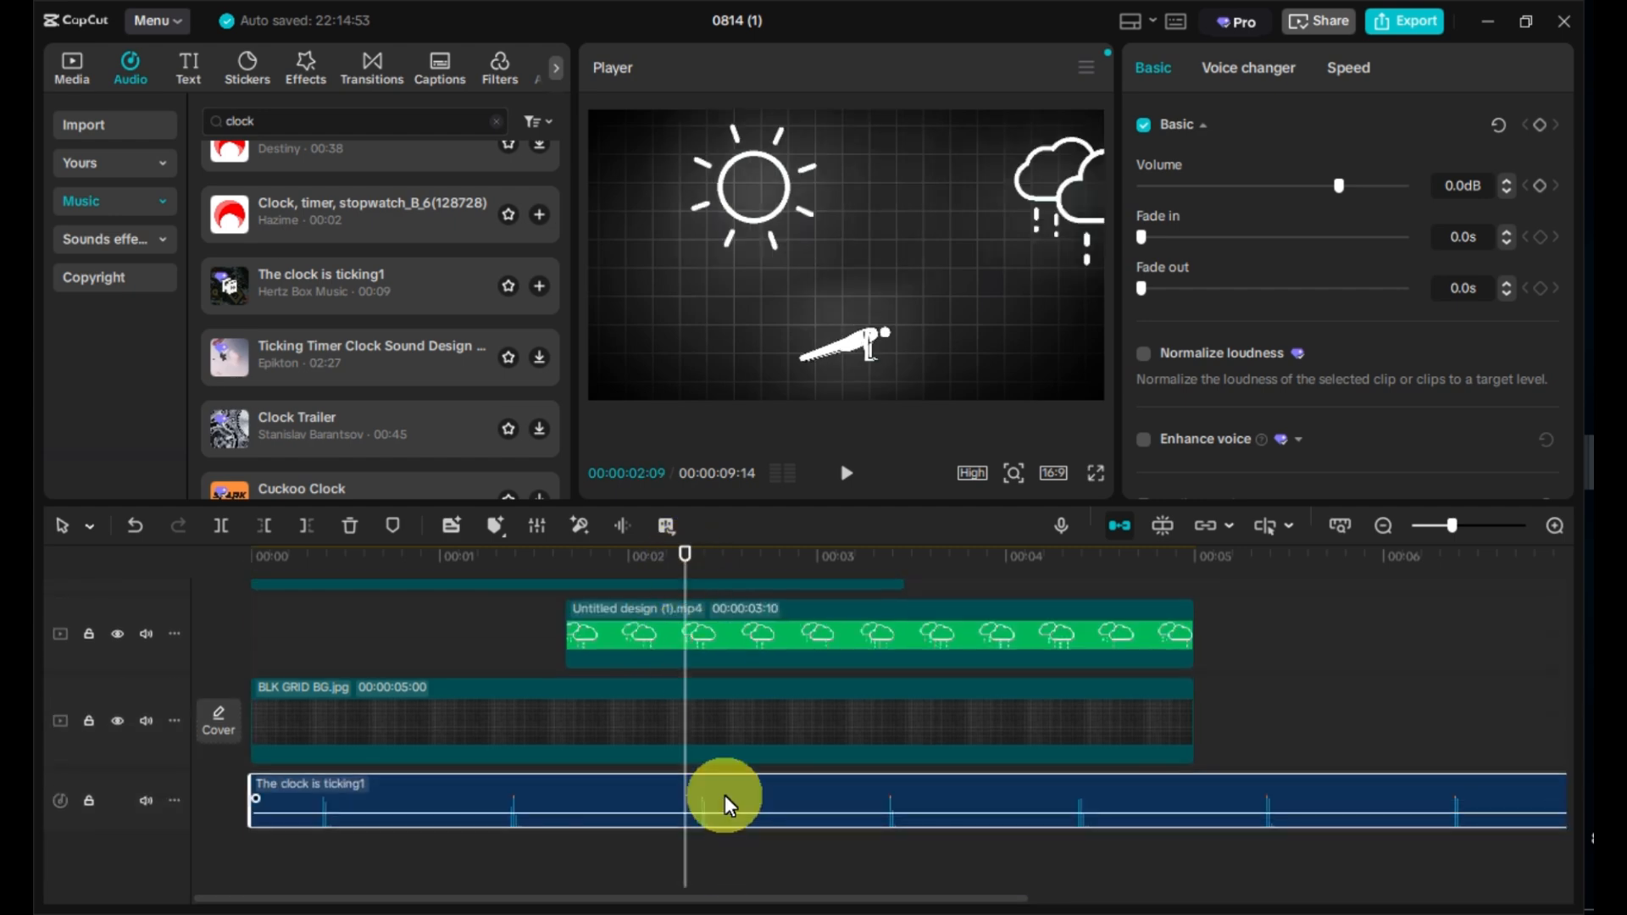
Step: Cut off the clock ticking sound after 00:00:02:09, near the push-up clip's end
{"action": "left_click", "coordinate": [724, 795]}
{"action": "key", "text": "Delete"}
{"action": "scroll", "coordinate": [745, 722], "scroll_direction": "up", "scroll_amount": 2}
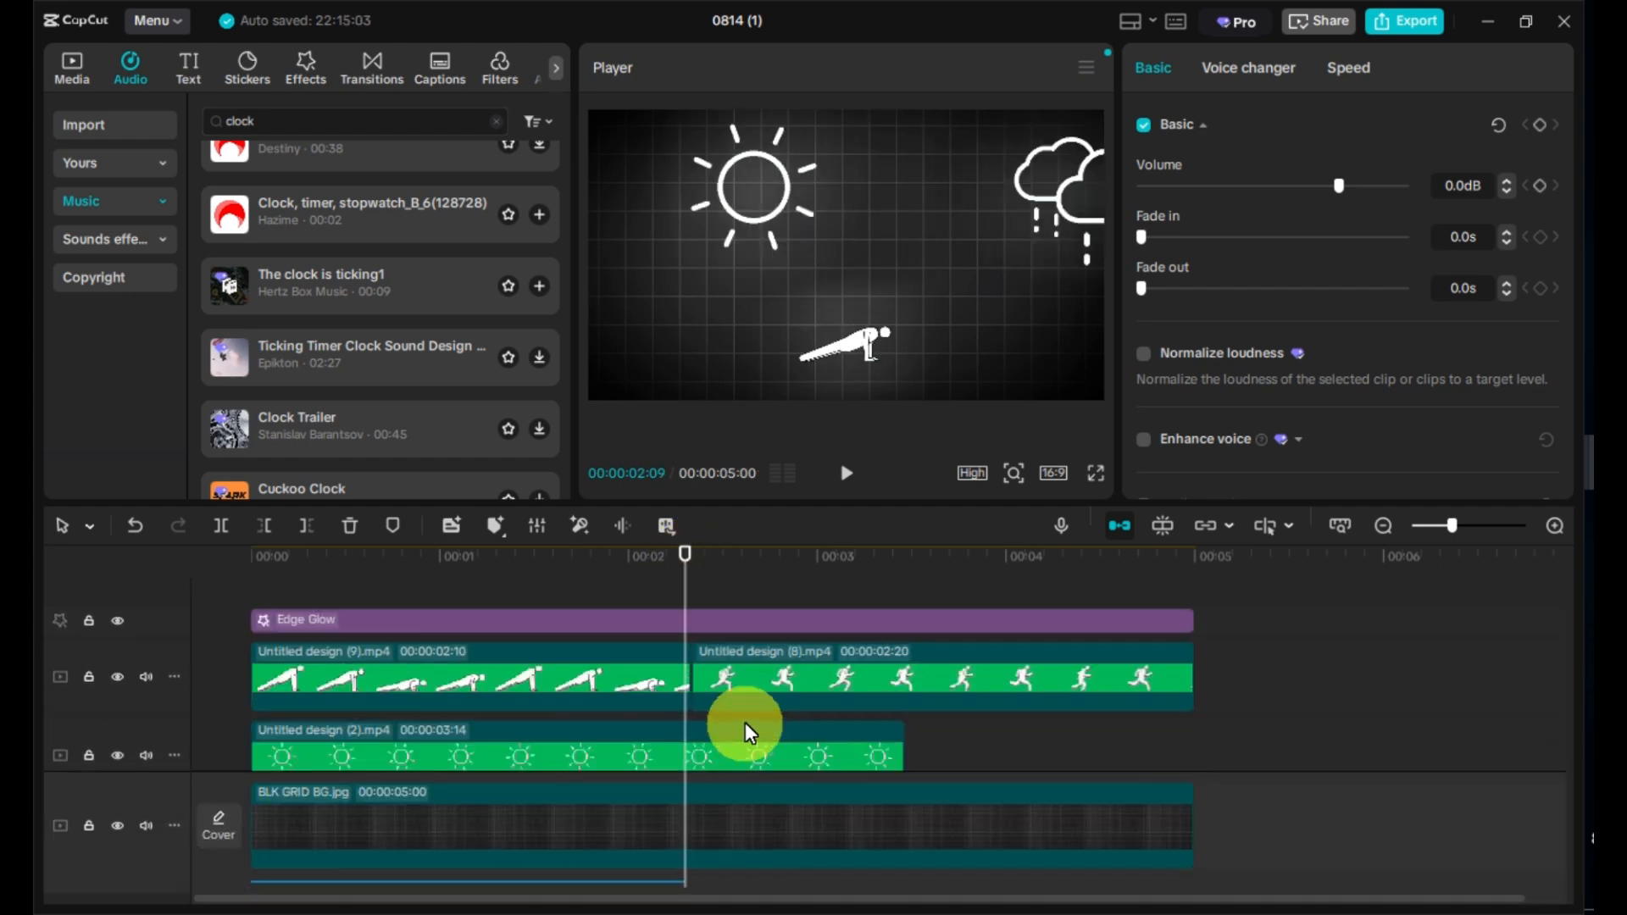
{"action": "scroll", "coordinate": [745, 722], "scroll_direction": "up", "scroll_amount": 1}
Step: Find "running footsteps" audio, add Running footsteps (leather shoes, sand) Loop possible(1236561) at 00:00:02:10 and play it with the running animation
{"action": "key", "text": "Right"}
{"action": "left_click", "coordinate": [496, 122]}
{"action": "left_click", "coordinate": [329, 222]}
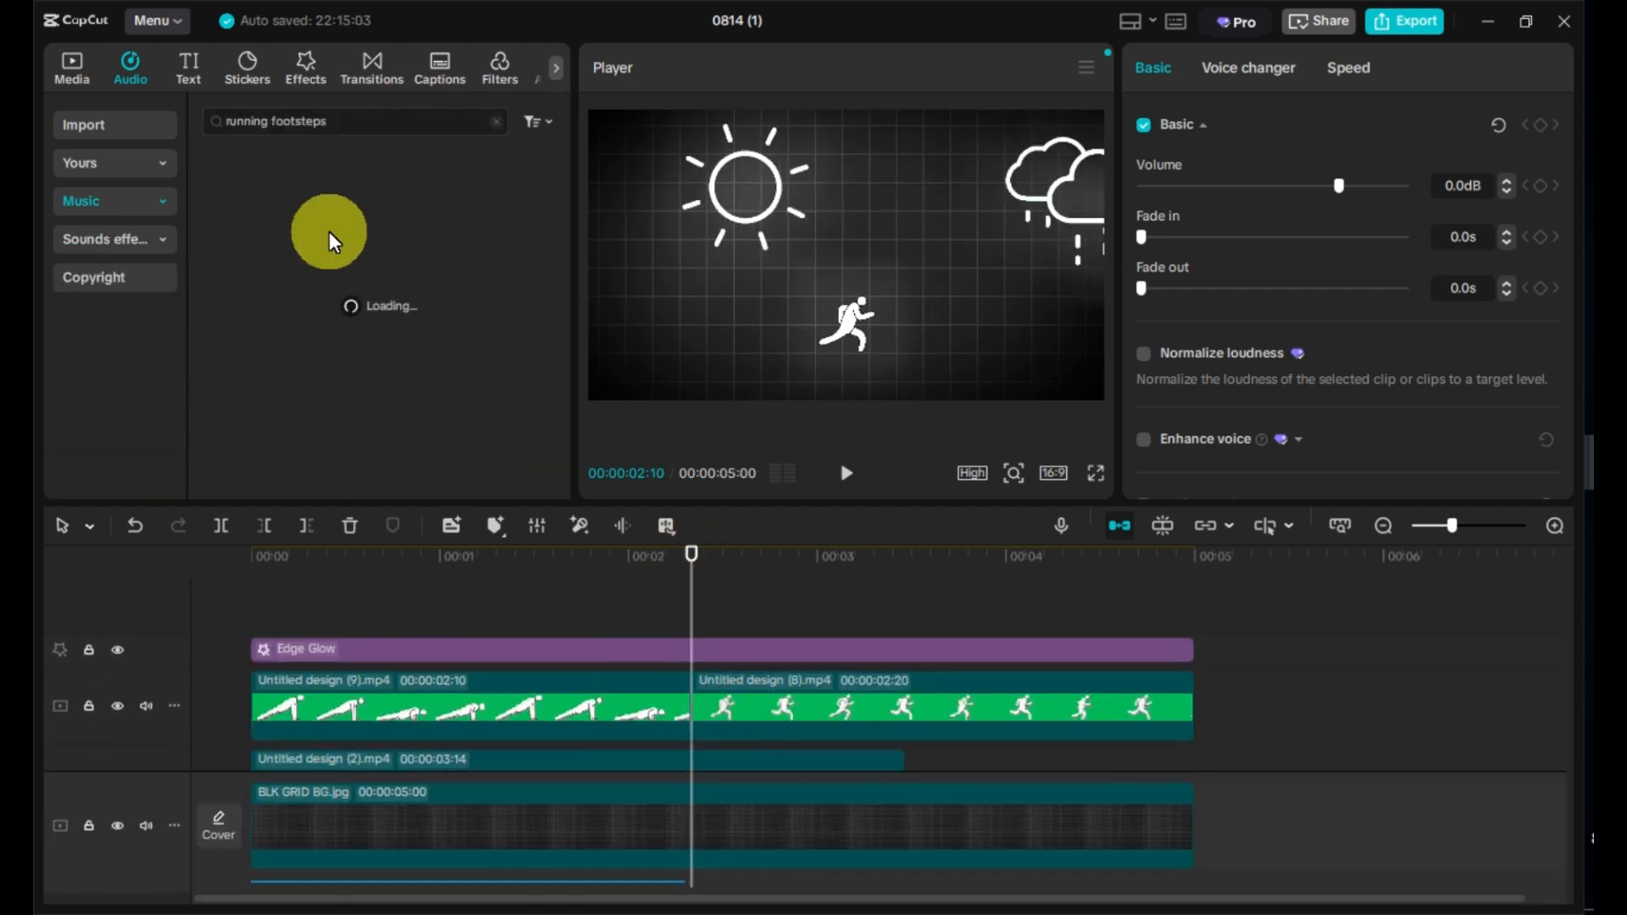
{"action": "left_click", "coordinate": [539, 250]}
{"action": "key", "text": "space"}
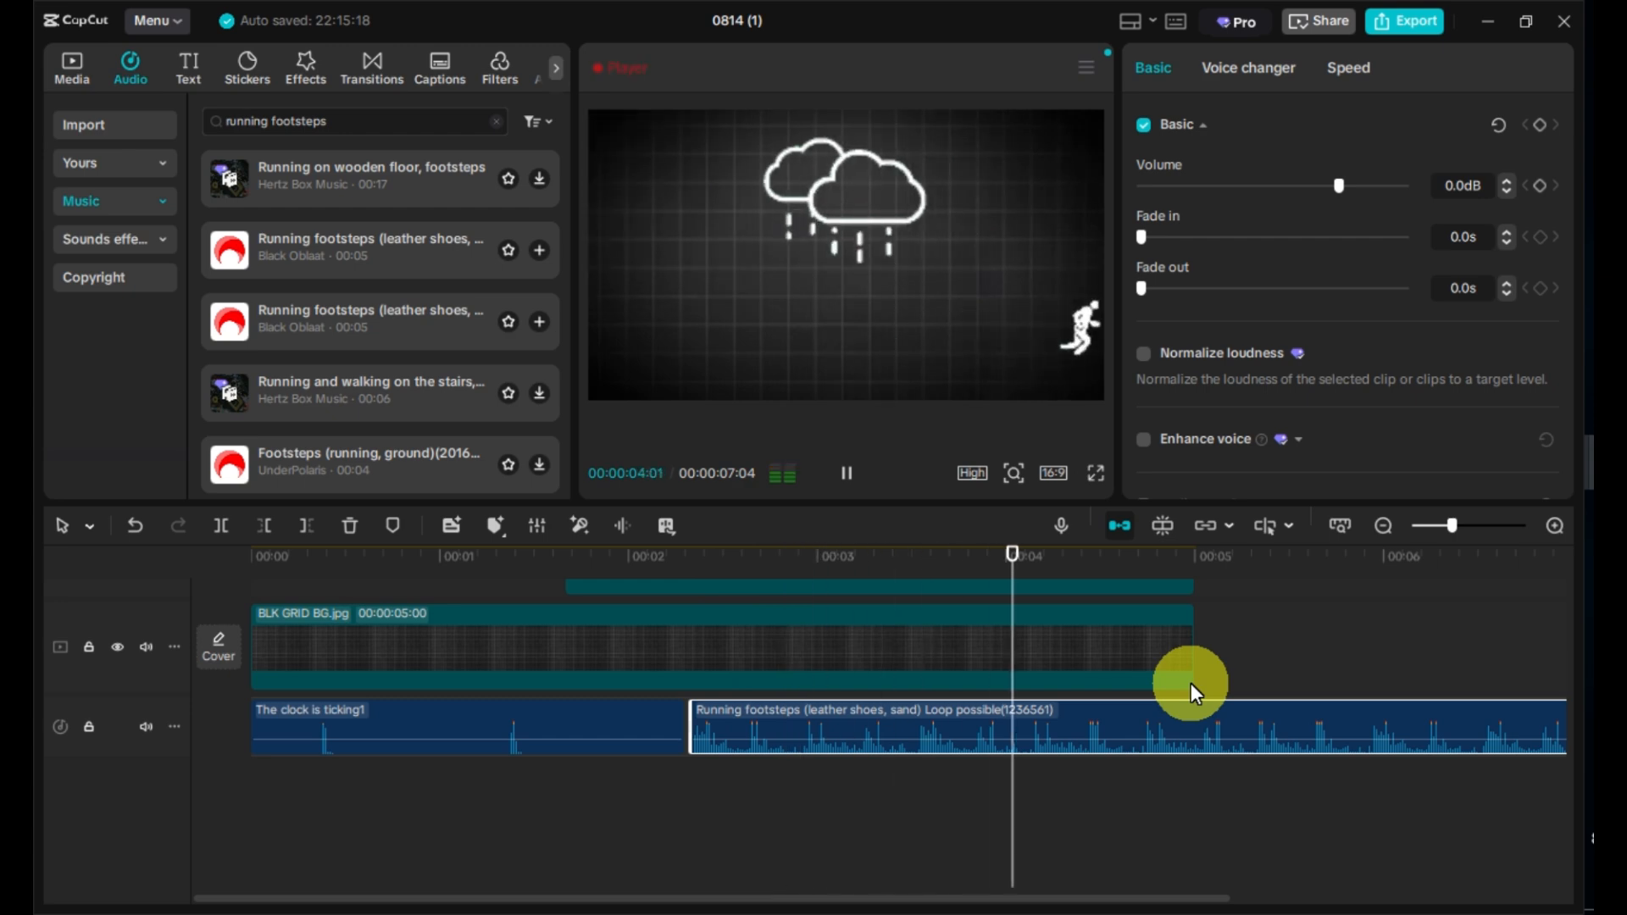
Step: Stop playback and cut off the running footsteps sound after 00:00:04:10, where the runner leaves the frame
{"action": "key", "text": "space"}
{"action": "key", "text": "w"}
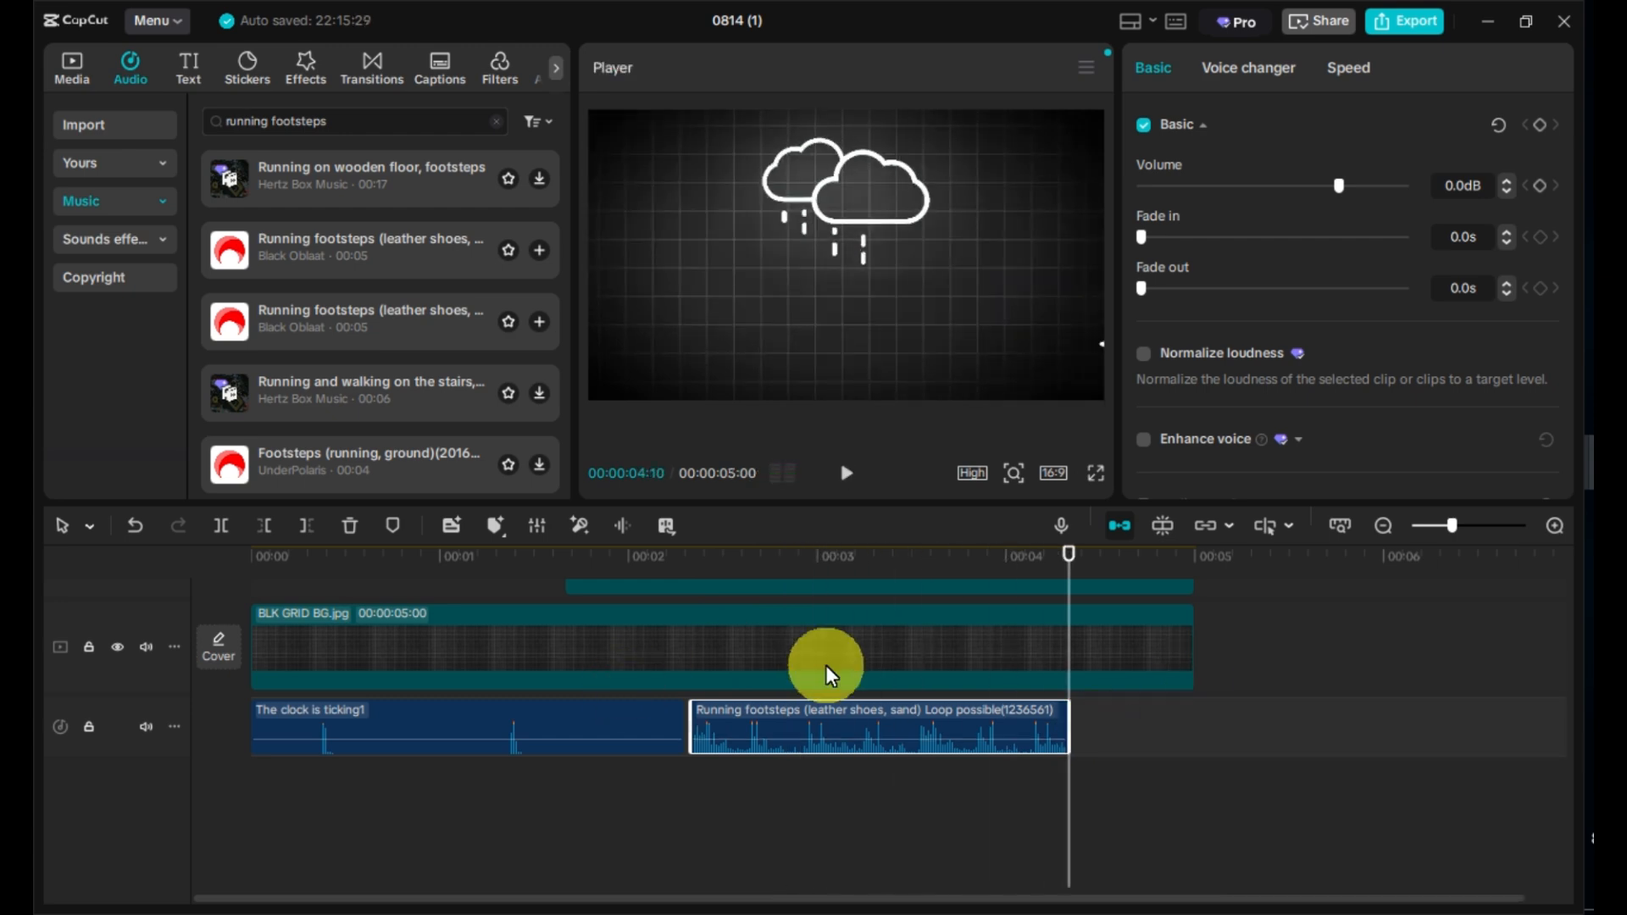
Step: Search the music library for "rain" and add Thunder and rain to the timeline at 00:00:02:00
{"action": "scroll", "coordinate": [822, 663], "scroll_direction": "up", "scroll_amount": 3}
{"action": "left_click", "coordinate": [695, 554]}
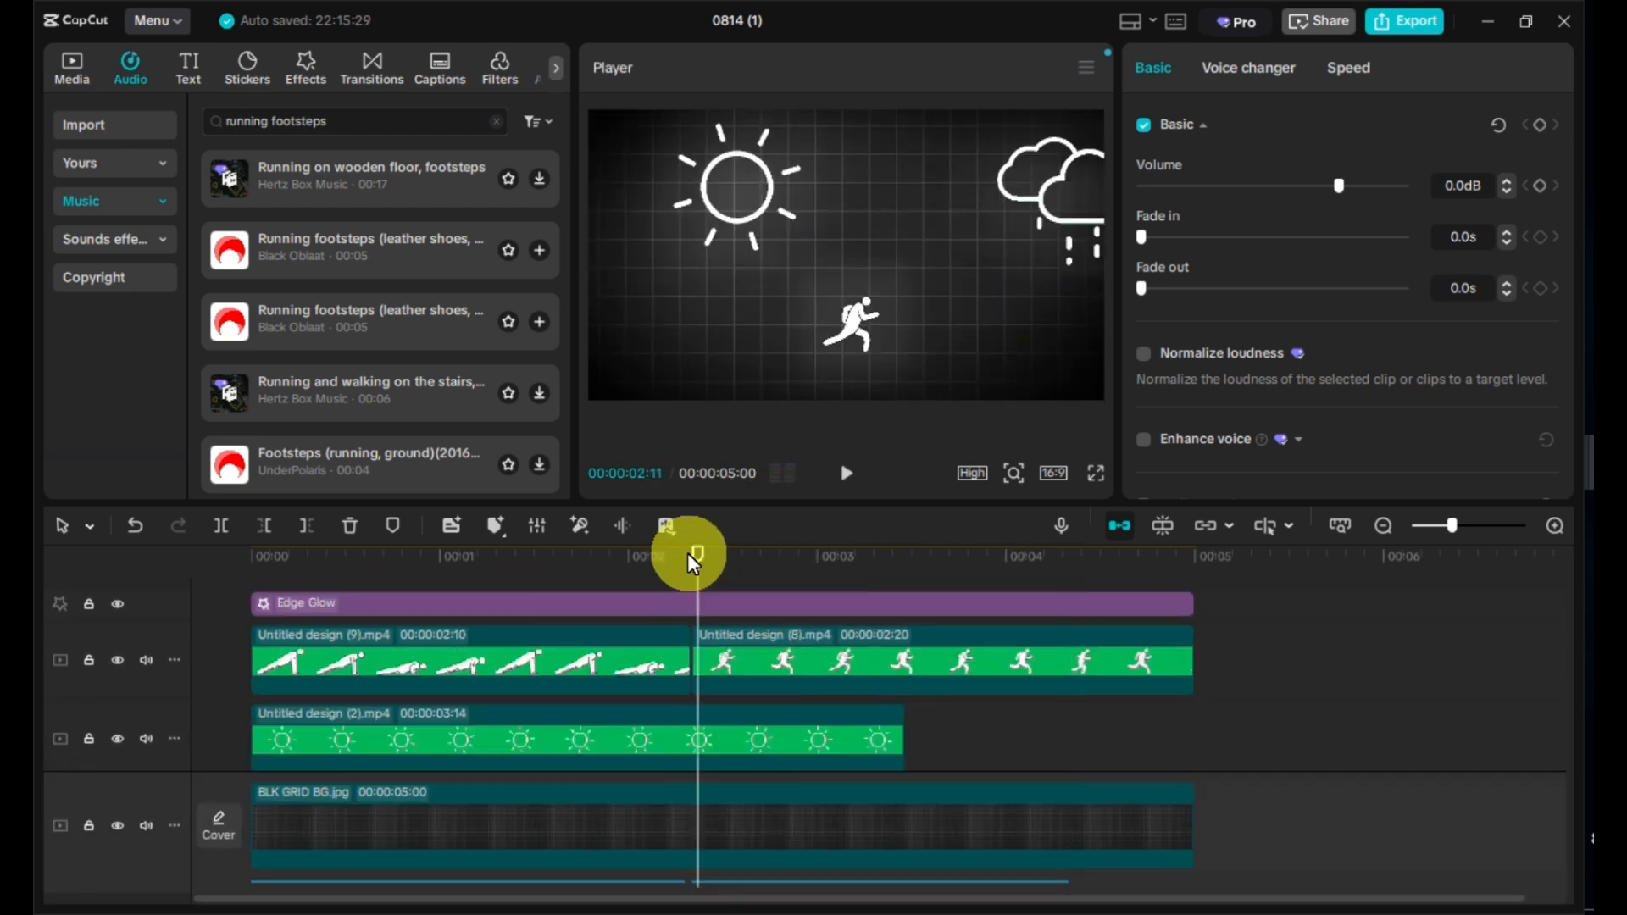
{"action": "left_click_drag", "start_coordinate": [694, 560], "coordinate": [628, 552]}
{"action": "left_click", "coordinate": [497, 122]}
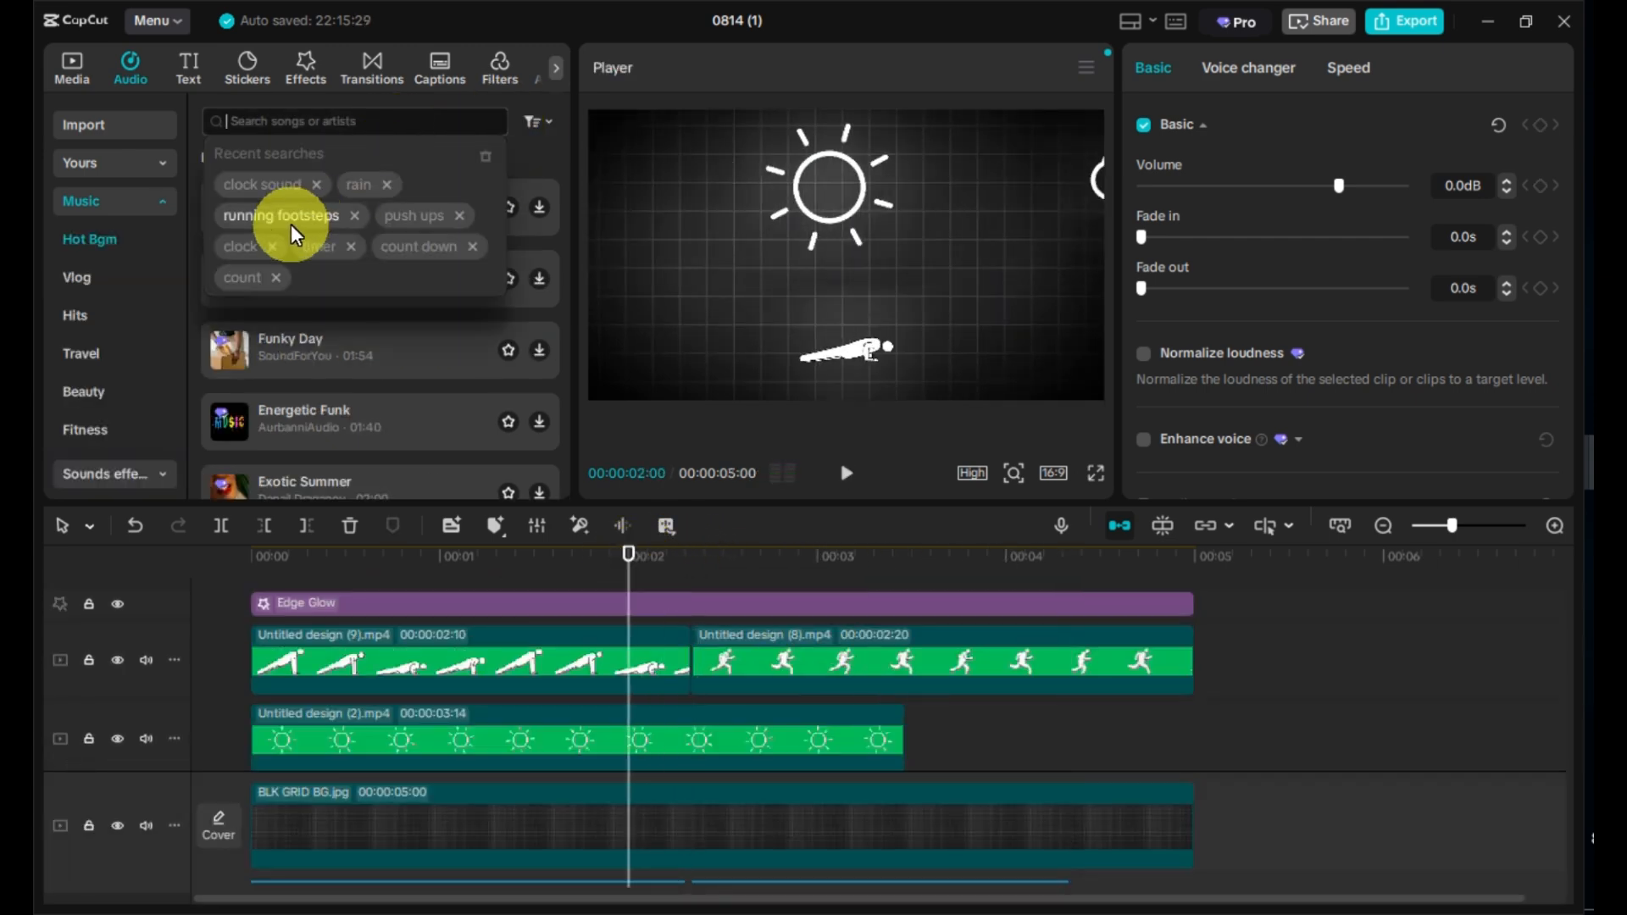
{"action": "left_click", "coordinate": [359, 184]}
{"action": "left_click", "coordinate": [539, 250]}
Step: Cut away the Thunder and rain audio before 00:00:04:22 and move the remainder to start where the clock ticking sound ends
{"action": "left_click", "coordinate": [1144, 555]}
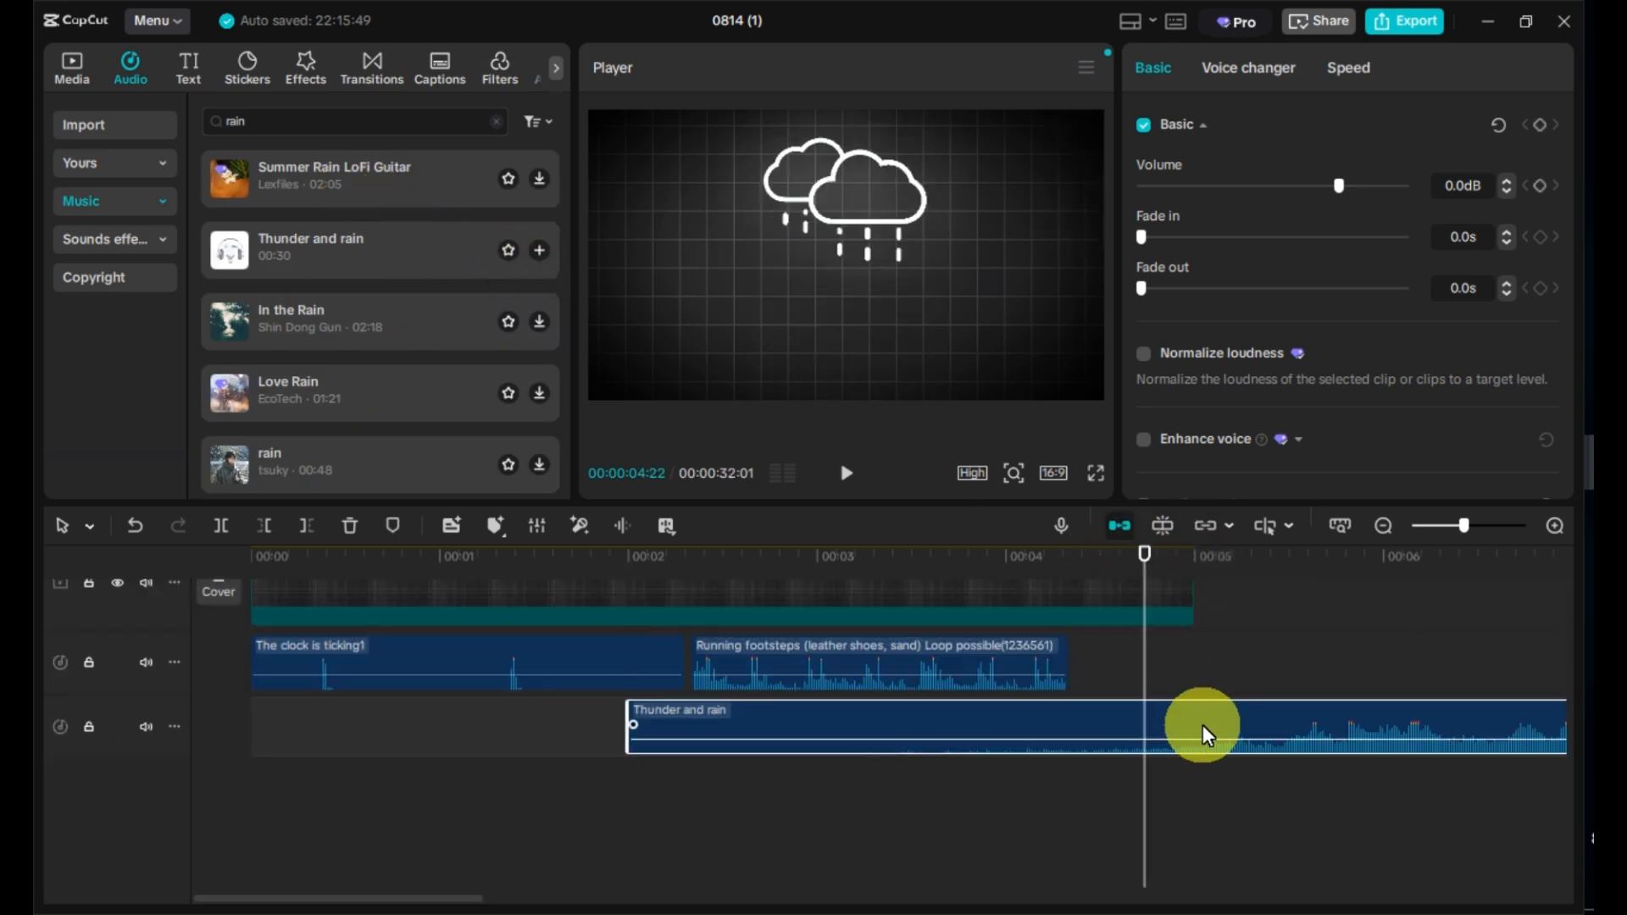
{"action": "key", "text": "q"}
{"action": "left_click_drag", "start_coordinate": [1202, 725], "coordinate": [743, 732]}
Step: Play the rain sound with the running animation and cut it off after 00:00:05:00
{"action": "left_click", "coordinate": [671, 562]}
{"action": "key", "text": "space"}
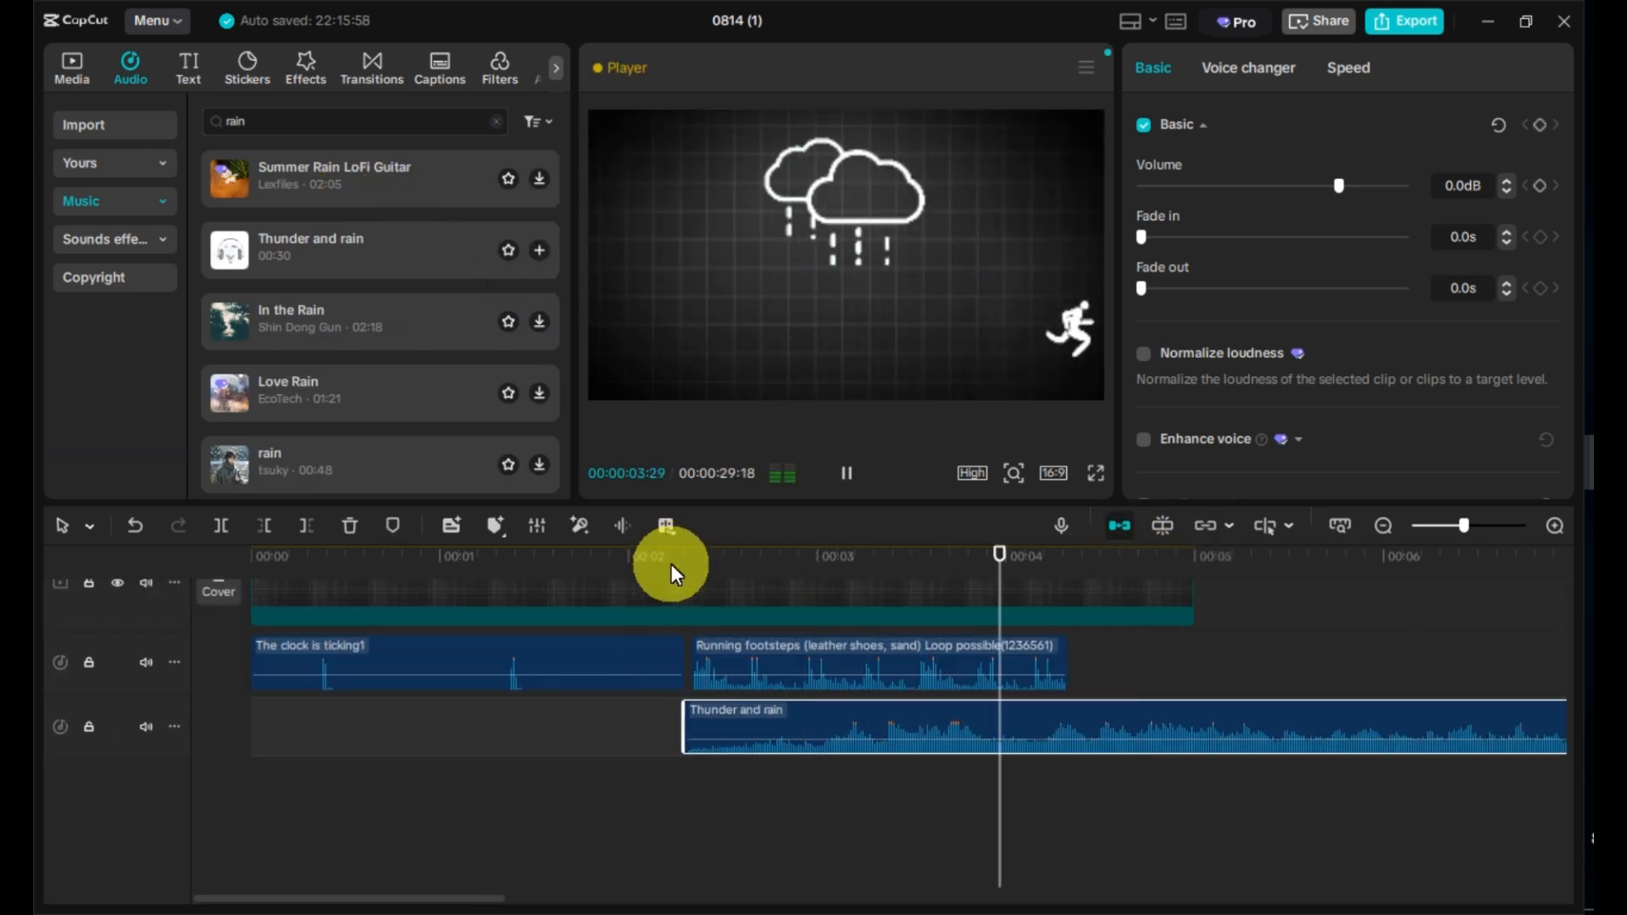
{"action": "key", "text": "w"}
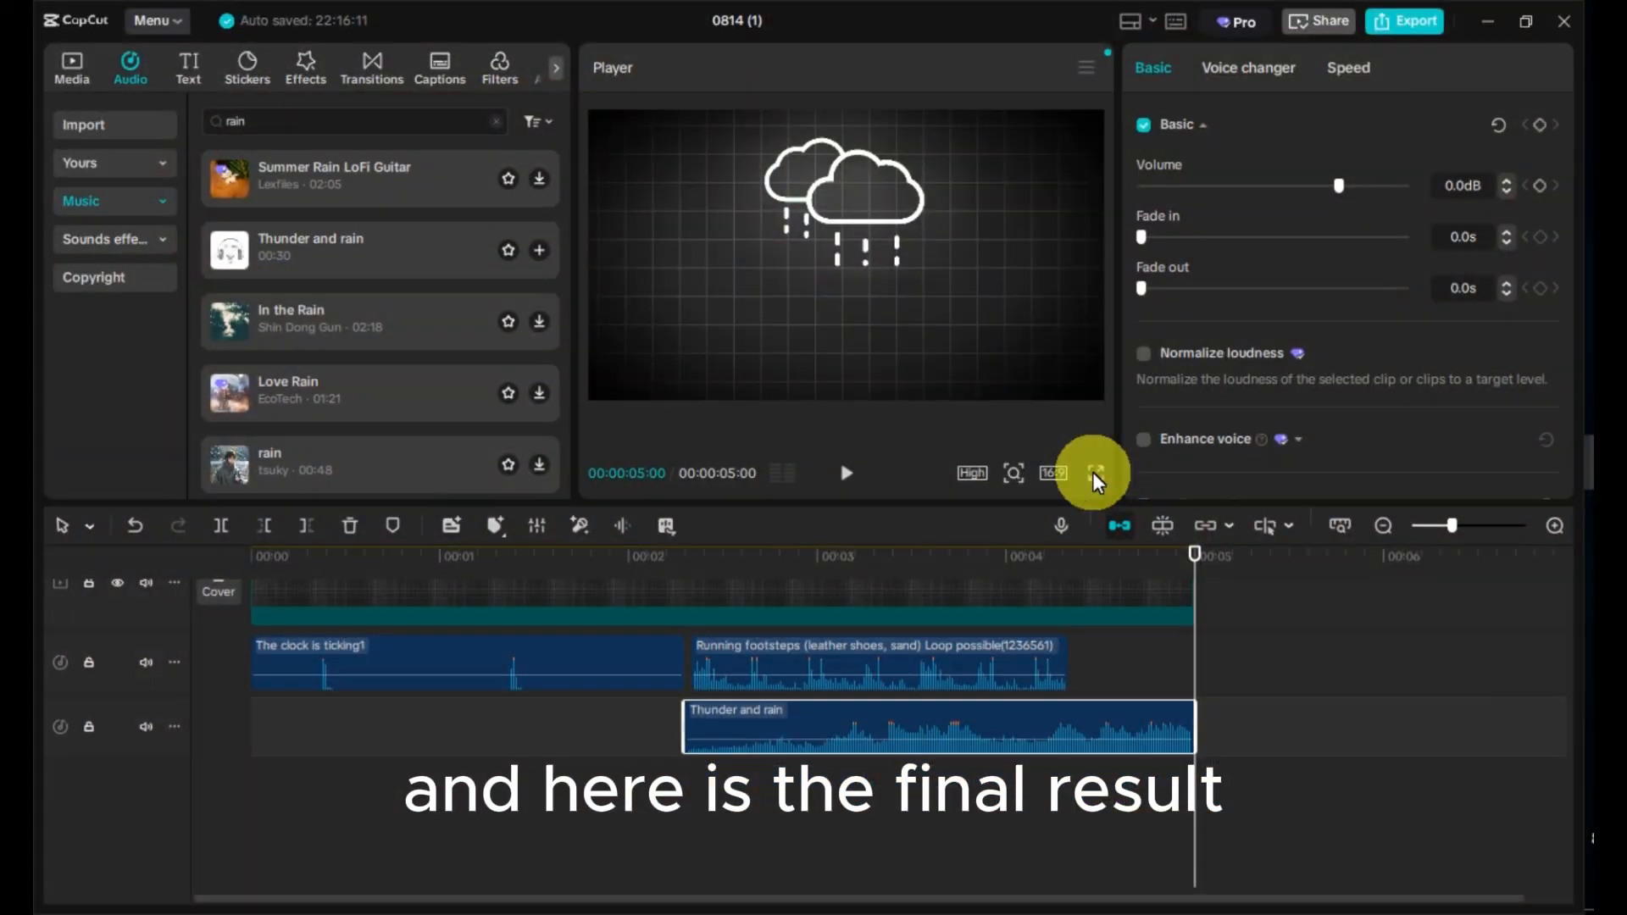
Step: Play the finished animation in full screen, then return to the editor
{"action": "left_click", "coordinate": [1095, 473]}
{"action": "key", "text": "space"}
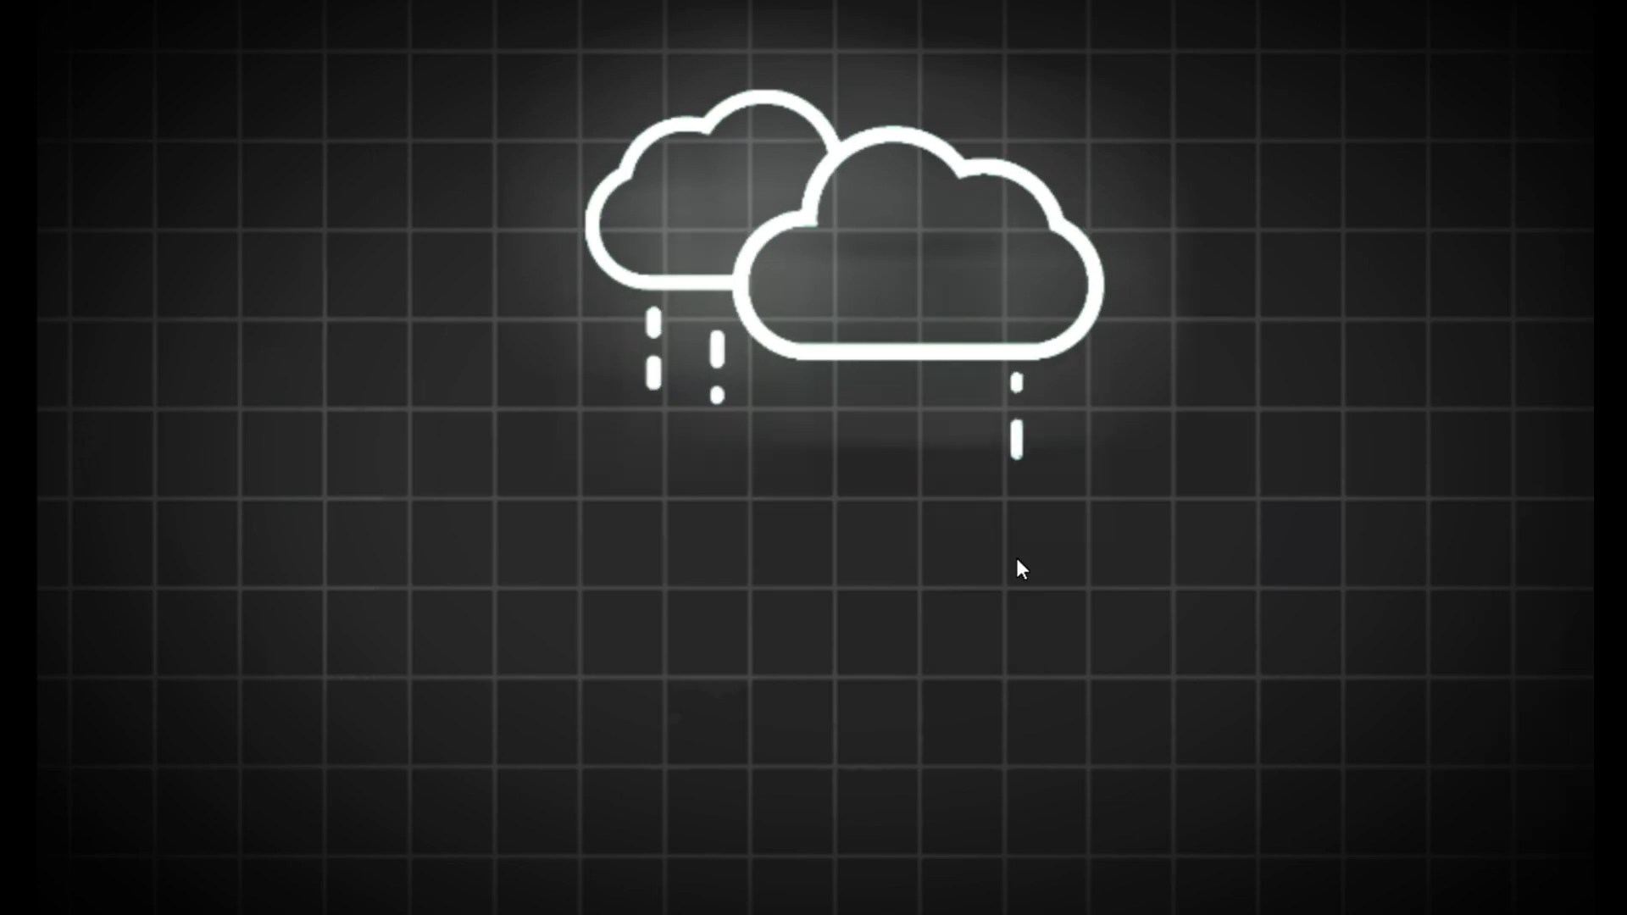
{"action": "left_click", "coordinate": [1164, 813]}
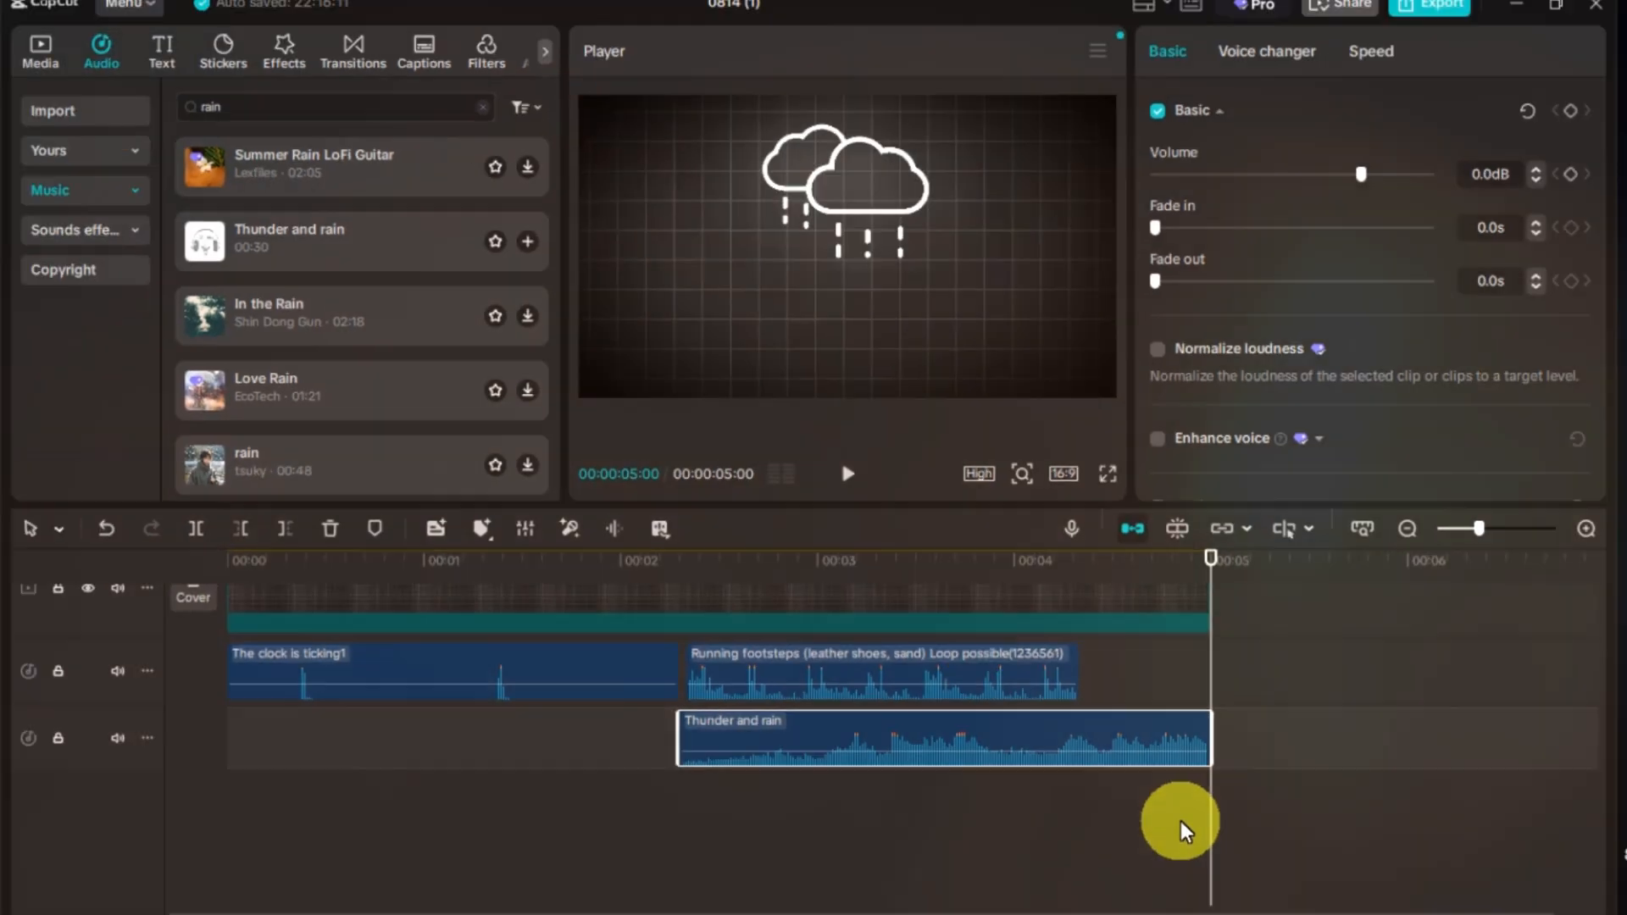
Step: Slow the running footsteps sound to 0.59x, cut it off after 00:00:05:00 and play it from the start of the running clip
{"action": "left_click", "coordinate": [1051, 655]}
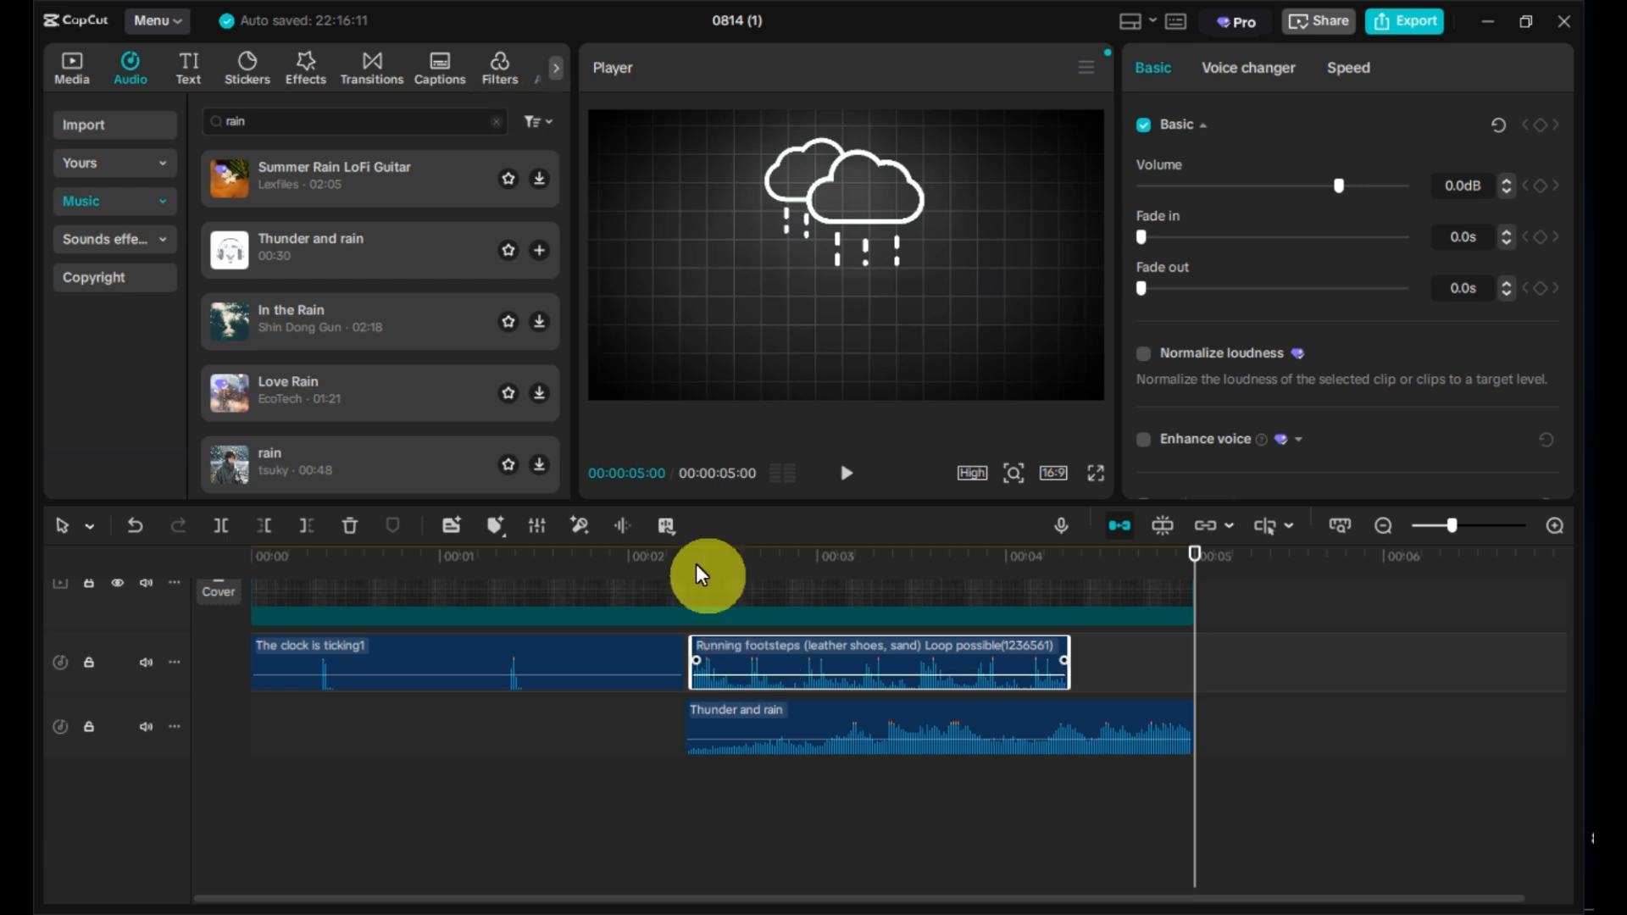
{"action": "left_click", "coordinate": [1350, 67]}
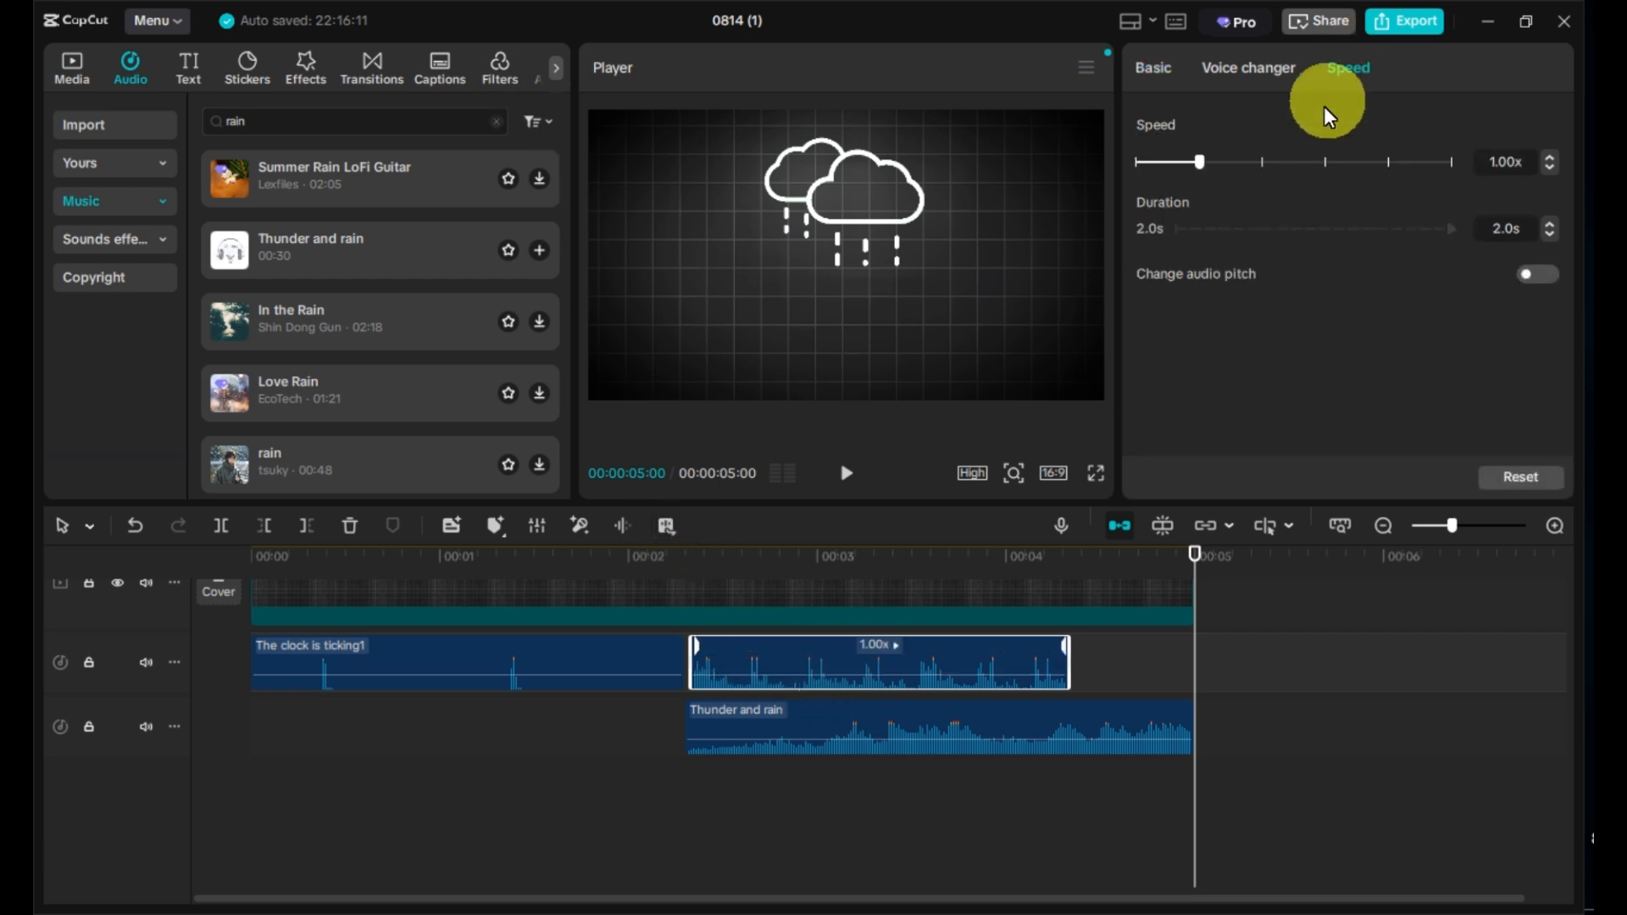
{"action": "left_click", "coordinate": [1171, 160]}
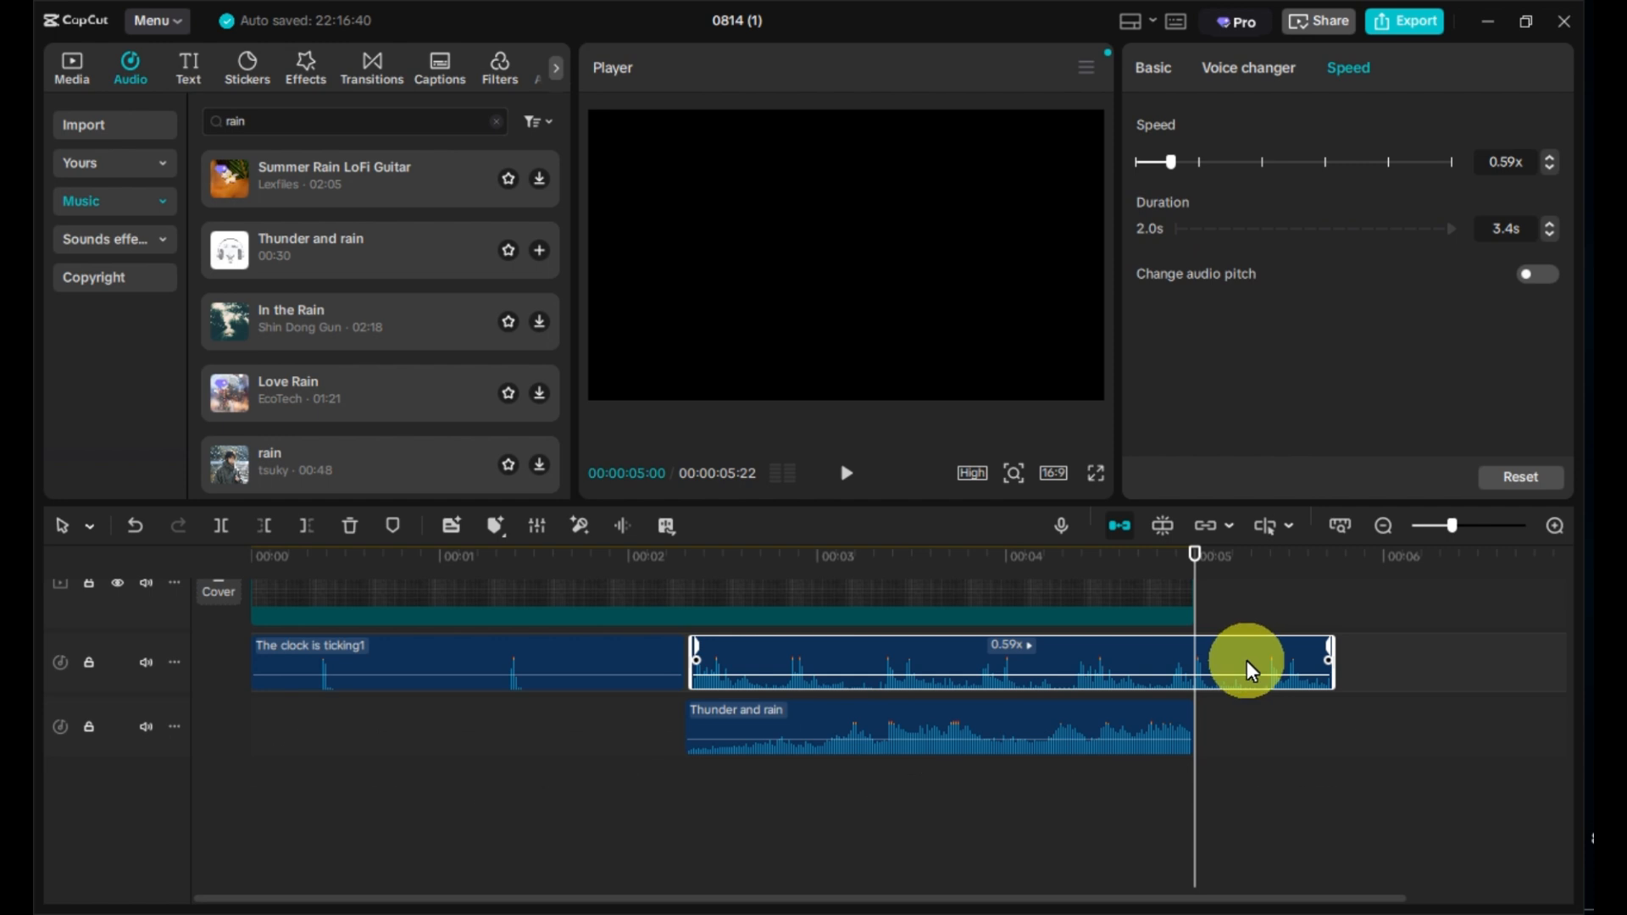
{"action": "key", "text": "w"}
{"action": "left_click", "coordinate": [683, 558]}
{"action": "key", "text": "space"}
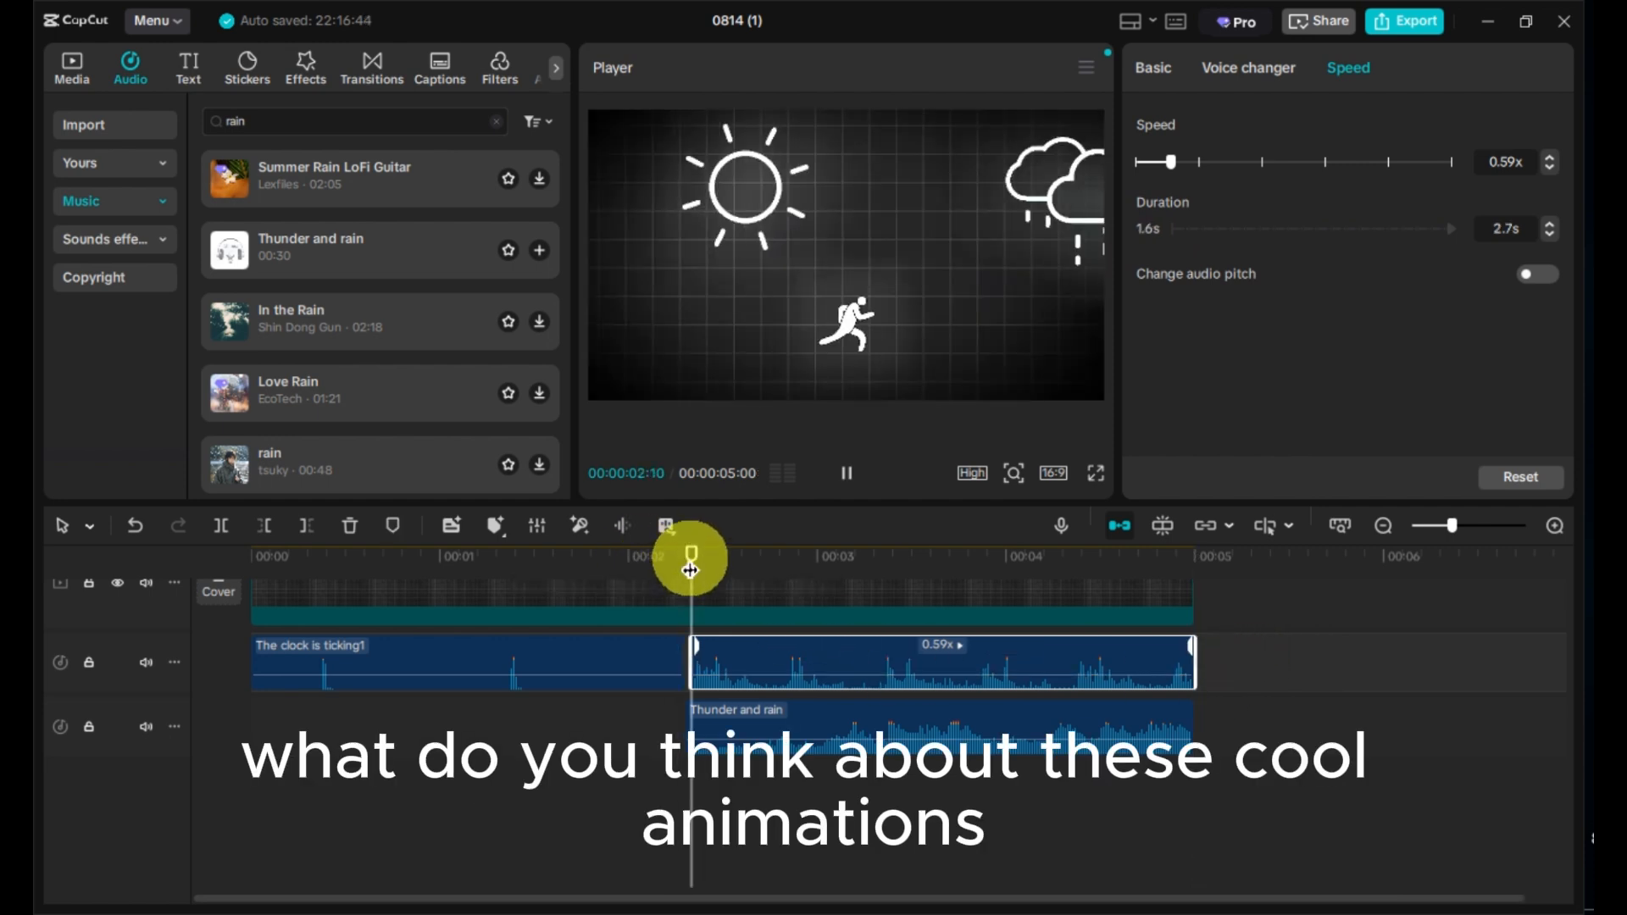